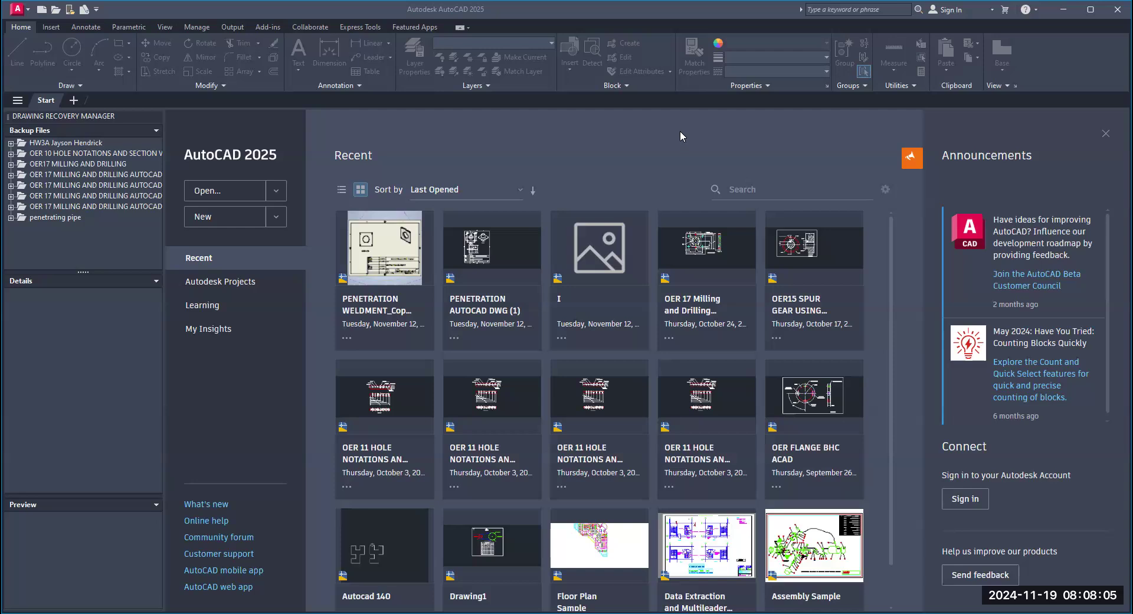
# Create a new blank drawing and close the Drawing Recovery Manager palette
pyautogui.click(210, 218)
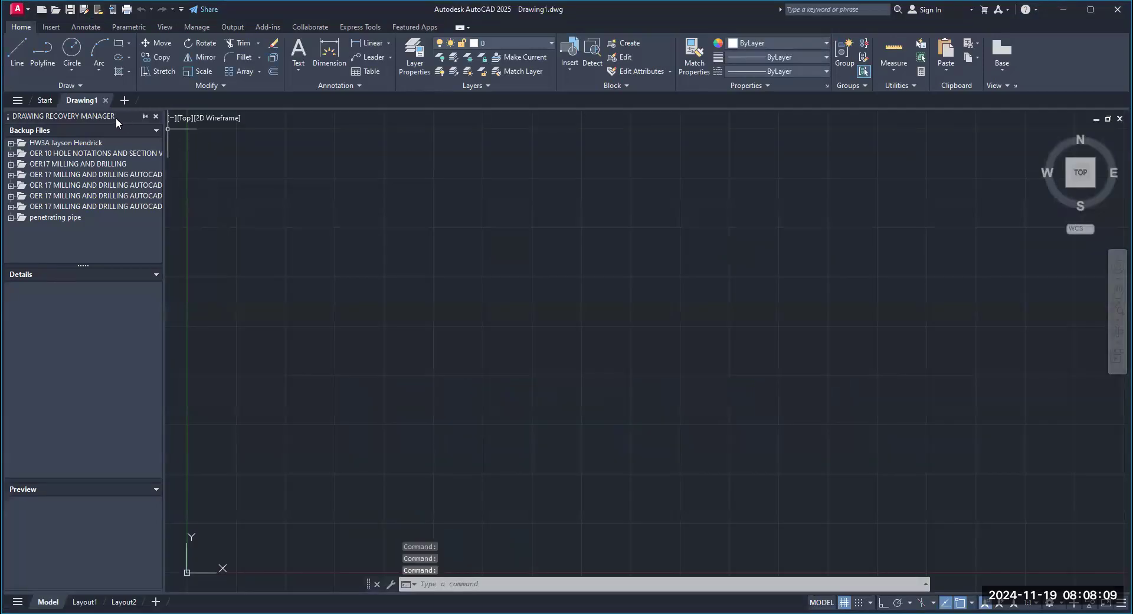
pyautogui.click(155, 118)
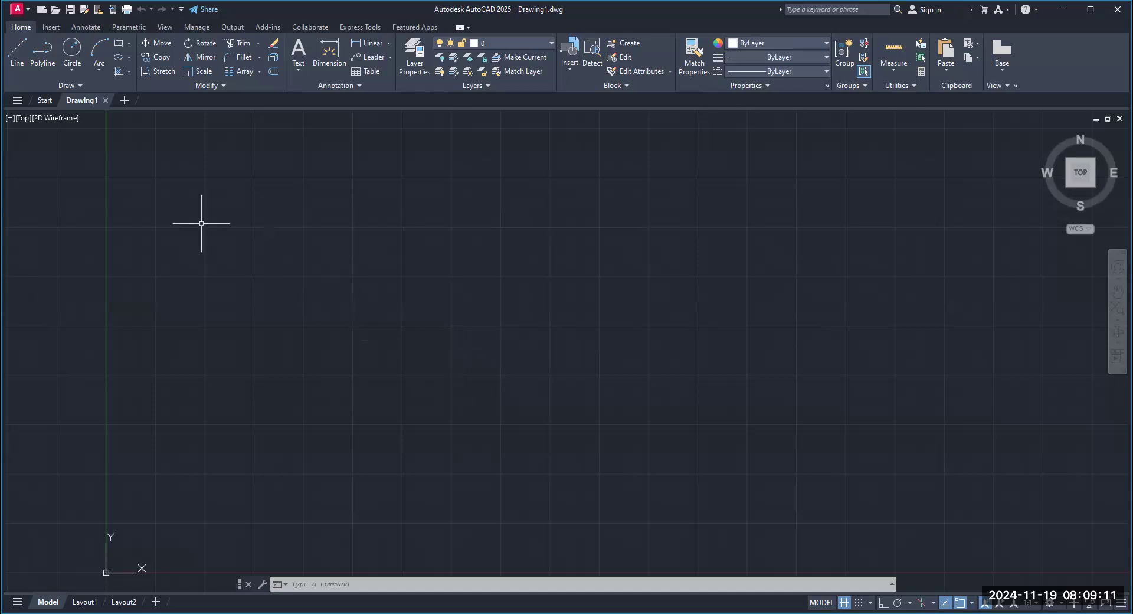
# Start a line in the middle of the drawing area with Ortho on and draw its first segment 0.75 straight up
pyautogui.click(17, 51)
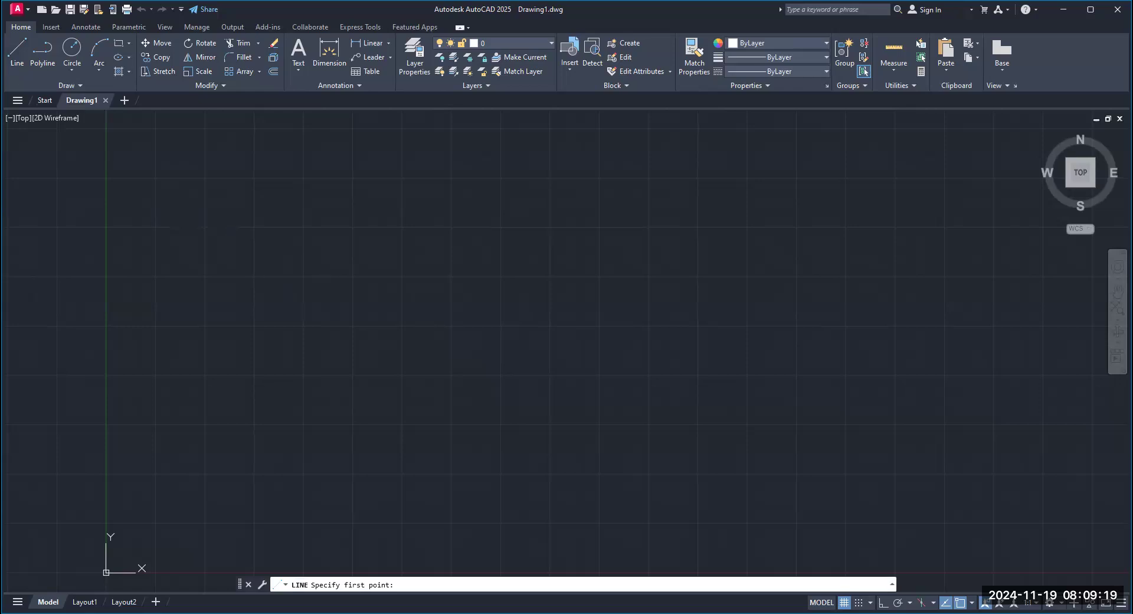
pyautogui.click(502, 377)
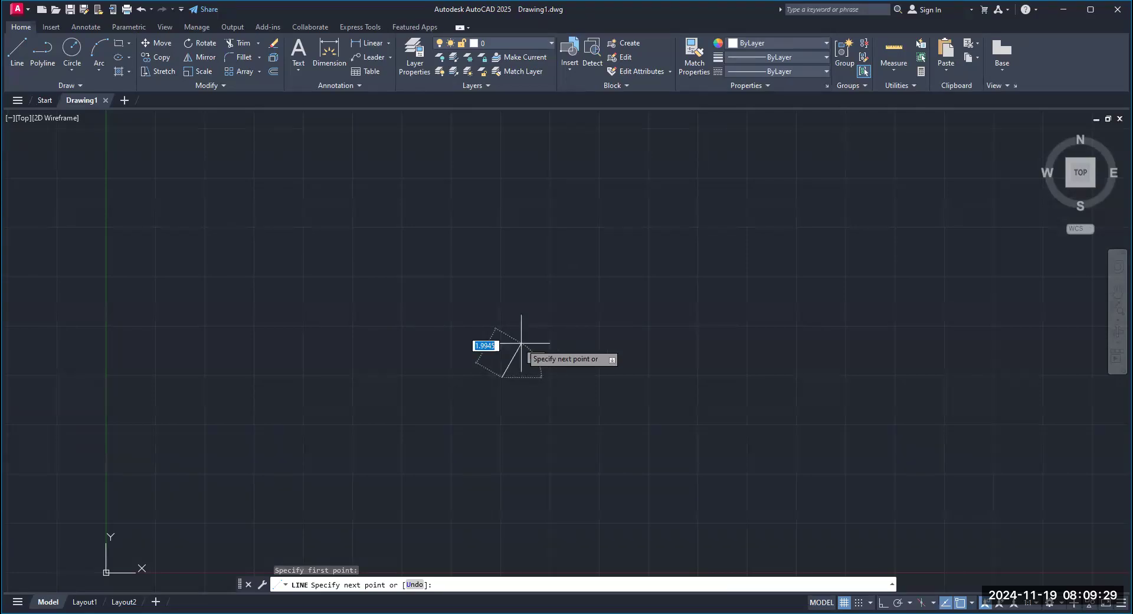
pyautogui.press('F8')
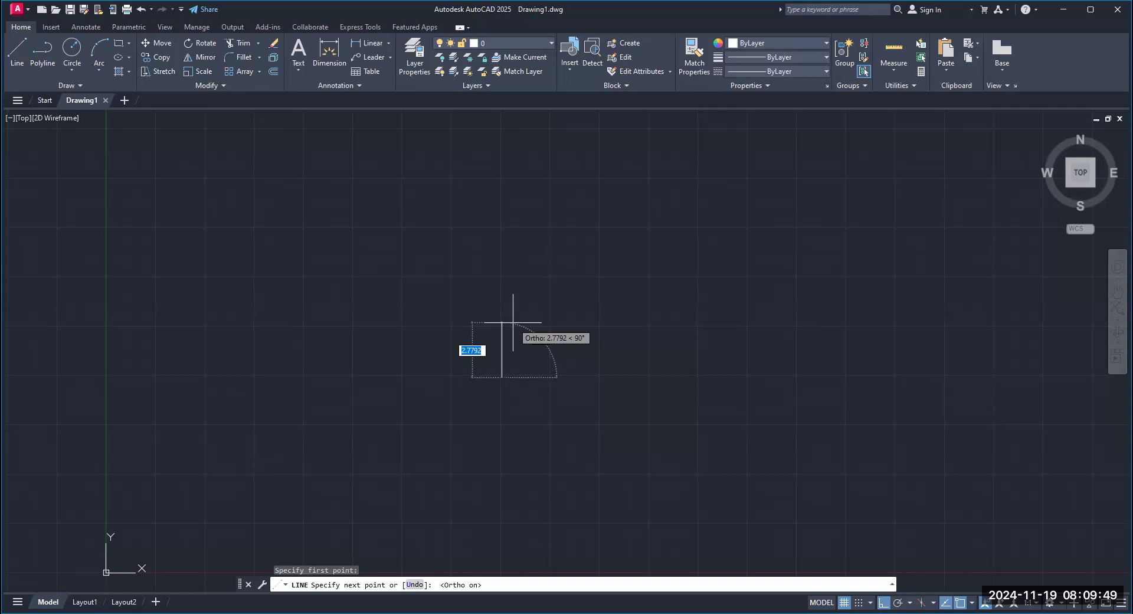
pyautogui.scroll(3, 508, 342)
pyautogui.press('F8')
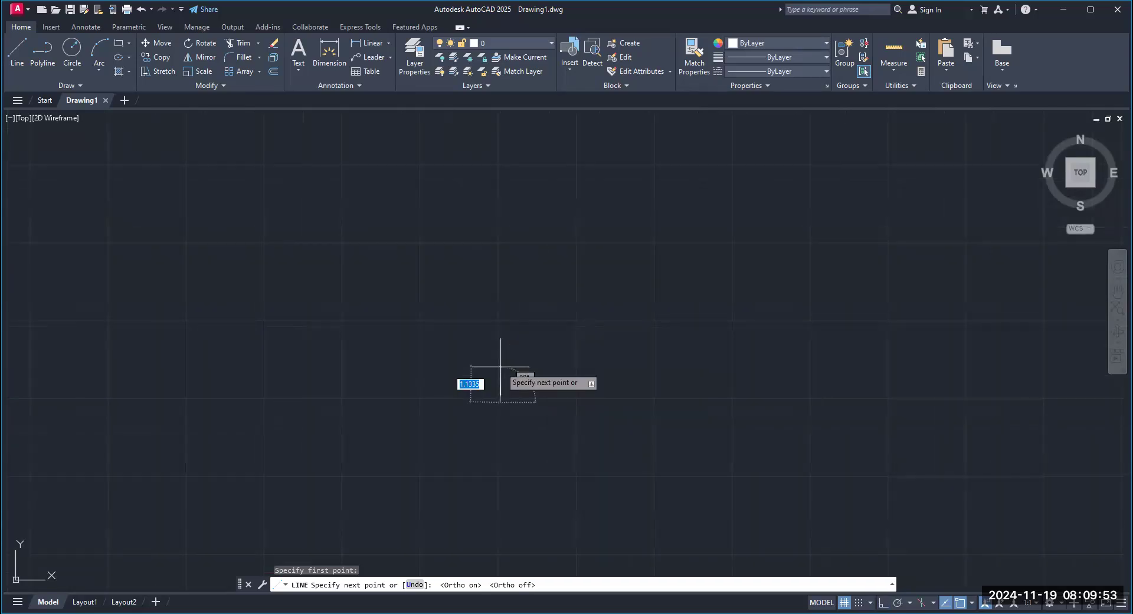
pyautogui.press('F8')
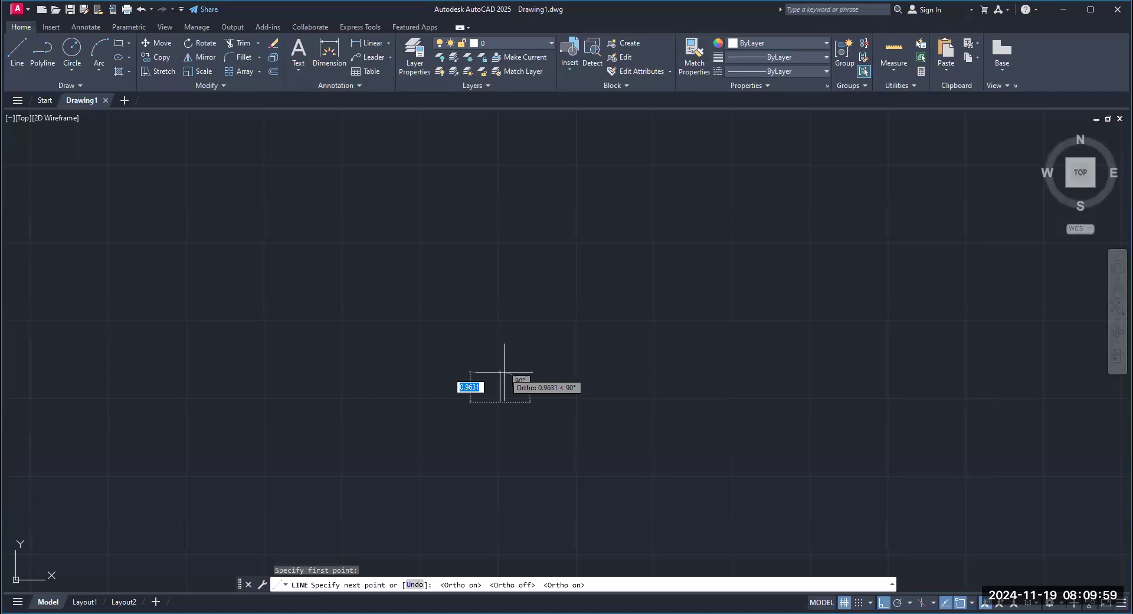
pyautogui.write('.75')
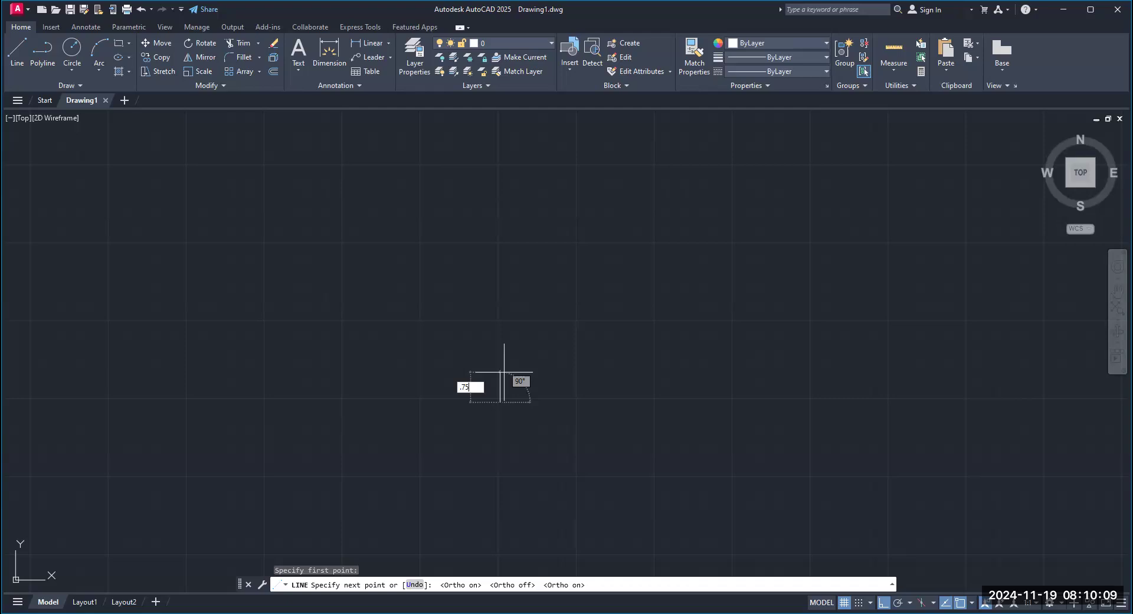
pyautogui.press('Return')
# Continue the profile with a 1.50 horizontal segment to the right and a 0.625 vertical segment up
pyautogui.scroll(4, 563, 389)
pyautogui.moveTo(494, 371)
pyautogui.mouseDown(button='middle')
pyautogui.moveTo(586, 359)
pyautogui.moveTo(528, 352)
pyautogui.mouseUp(button='middle')
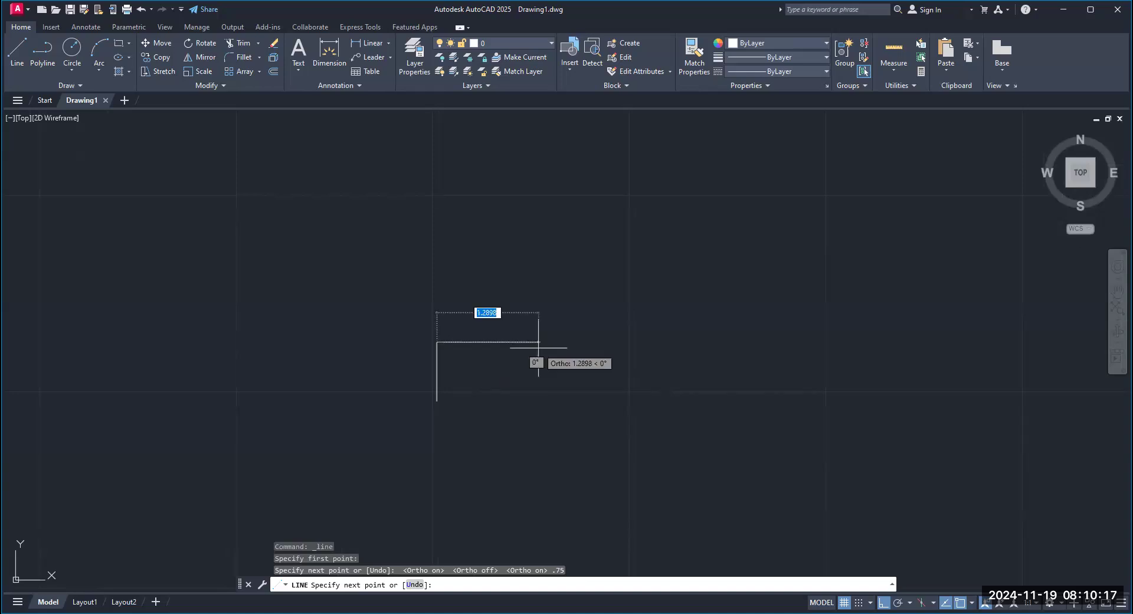
pyautogui.write('1.50')
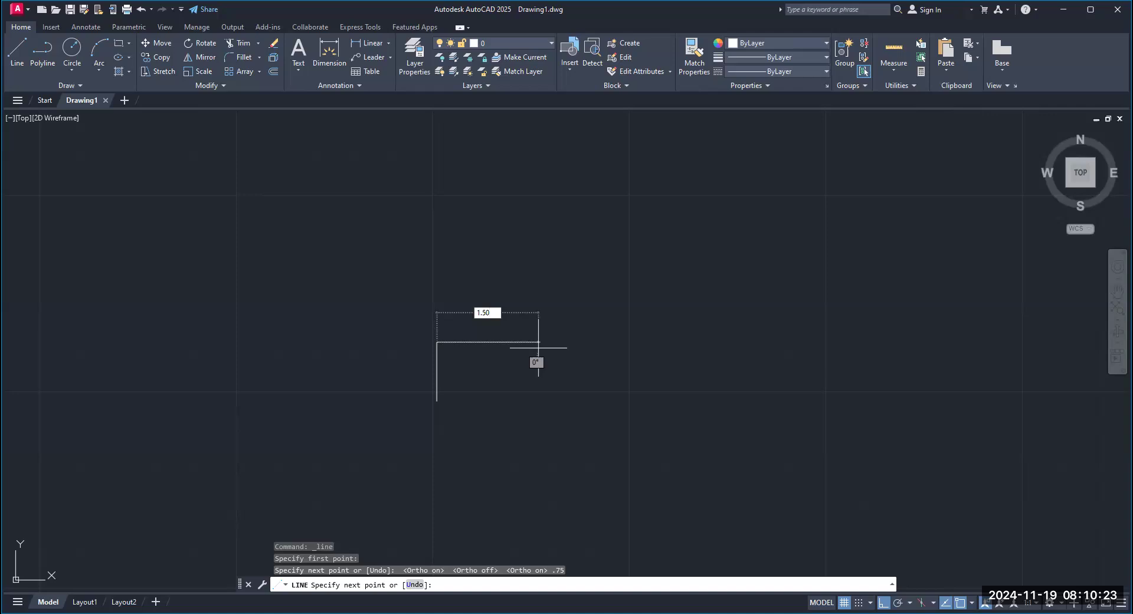
pyautogui.press('Return')
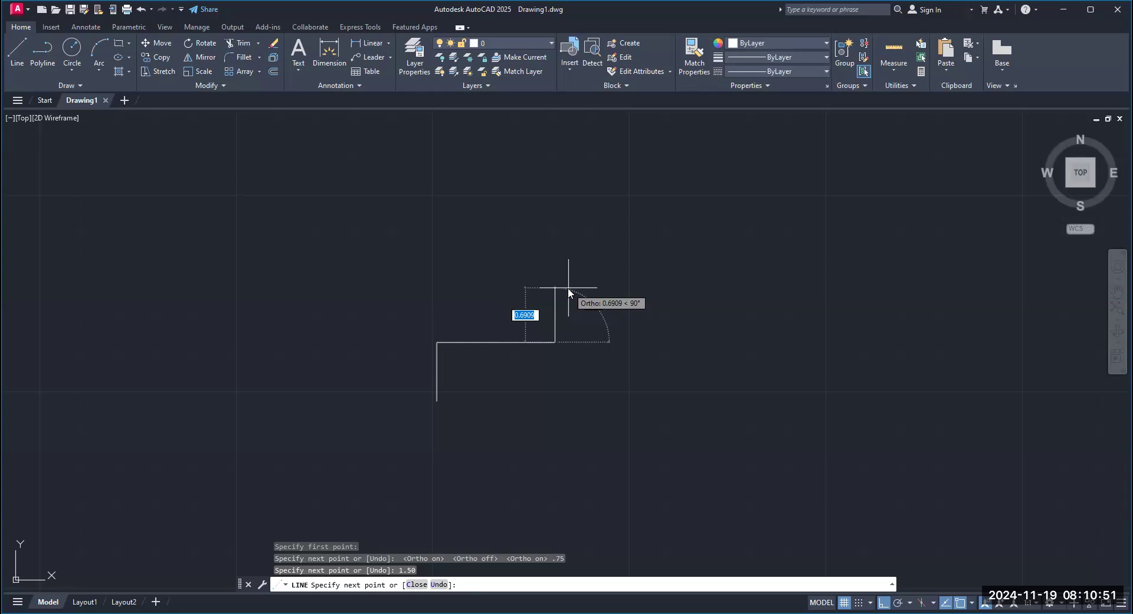
pyautogui.write('.2')
pyautogui.press('BackSpace')
pyautogui.write('625')
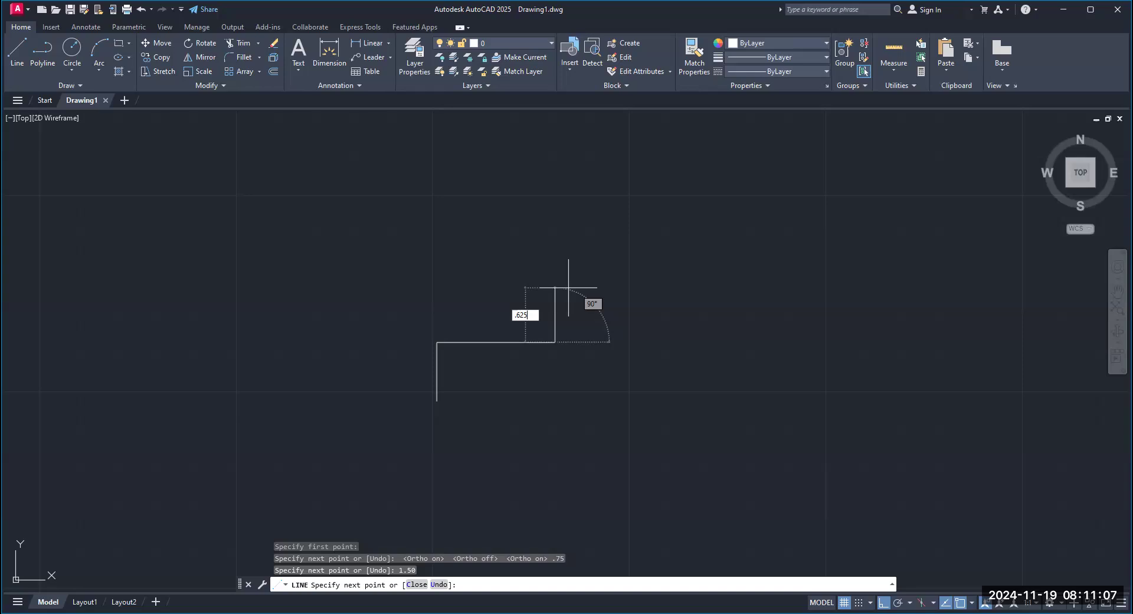
pyautogui.press('Return')
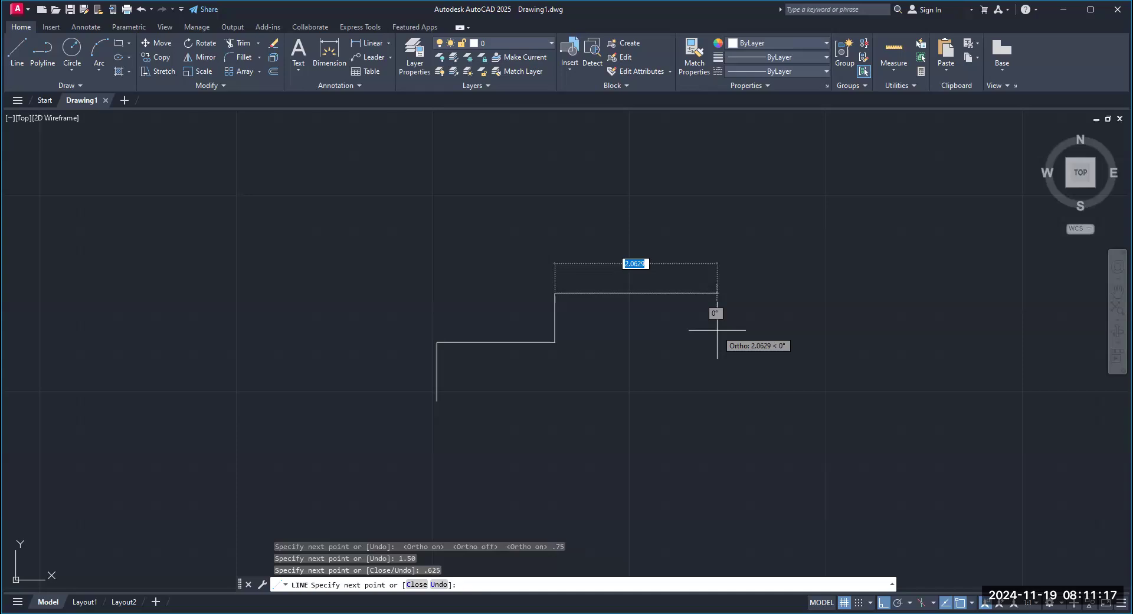
# Continue the line 1.5 to the right and 2 straight down to form the wide end of the profile
pyautogui.write('1.5')
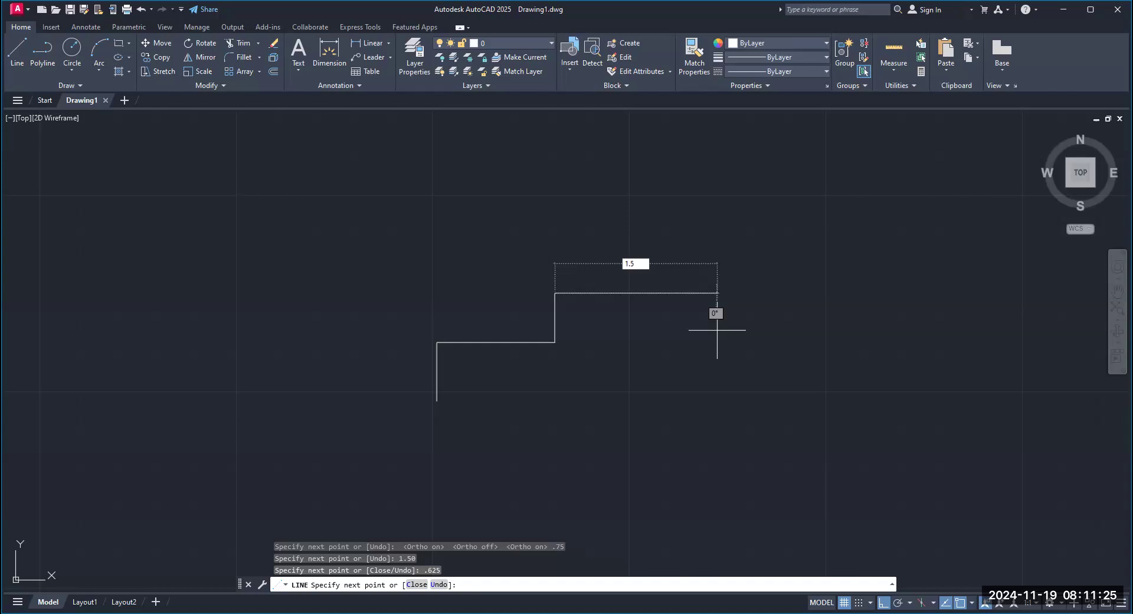
pyautogui.press('Return')
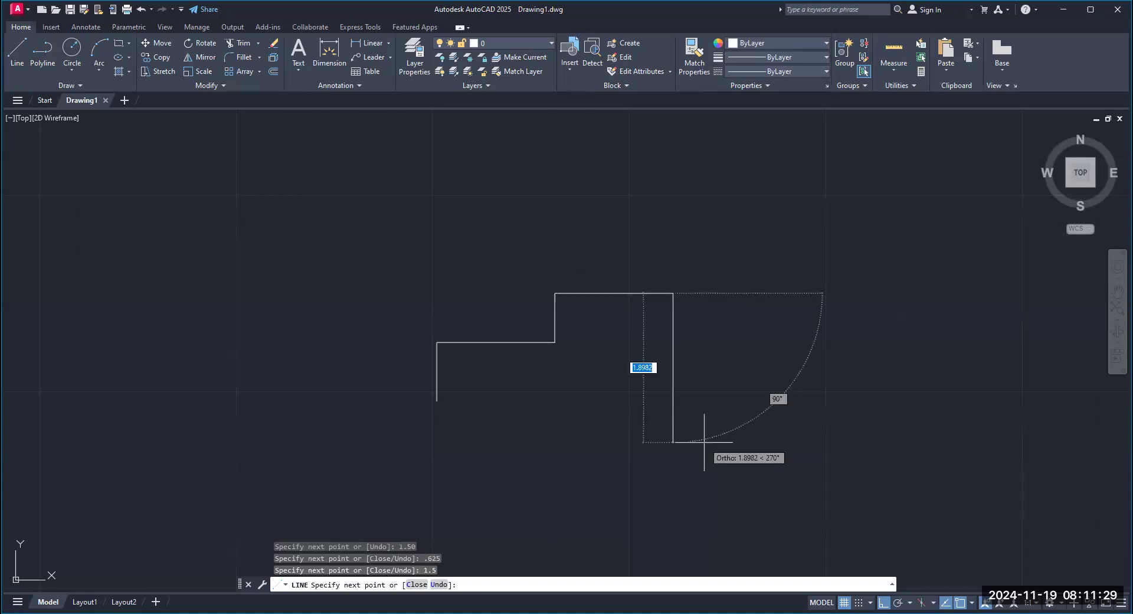
pyautogui.write('2')
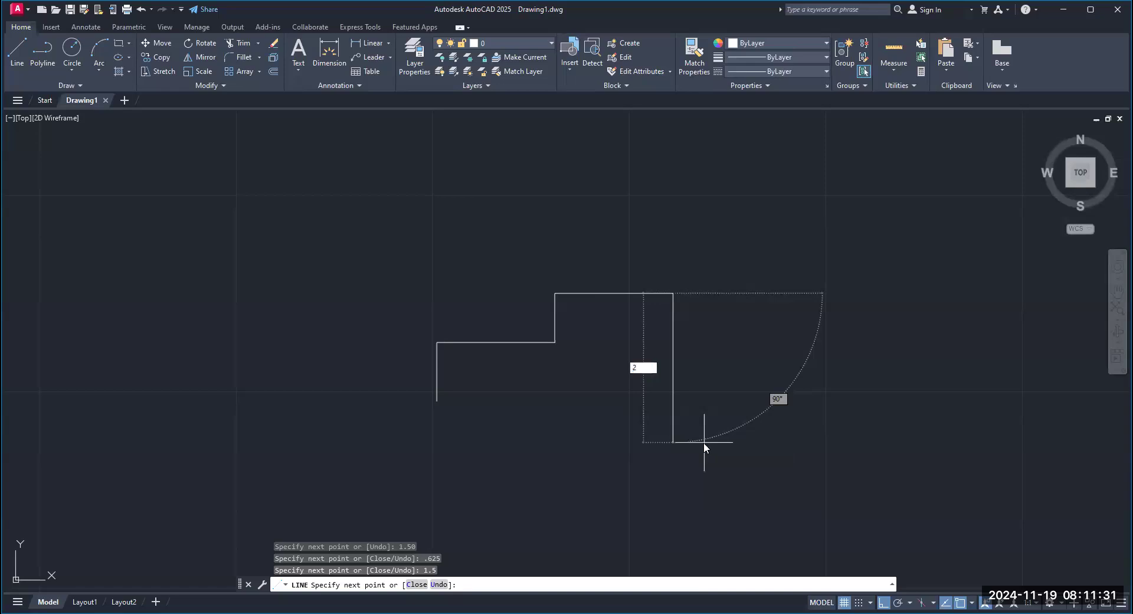
pyautogui.press('Return')
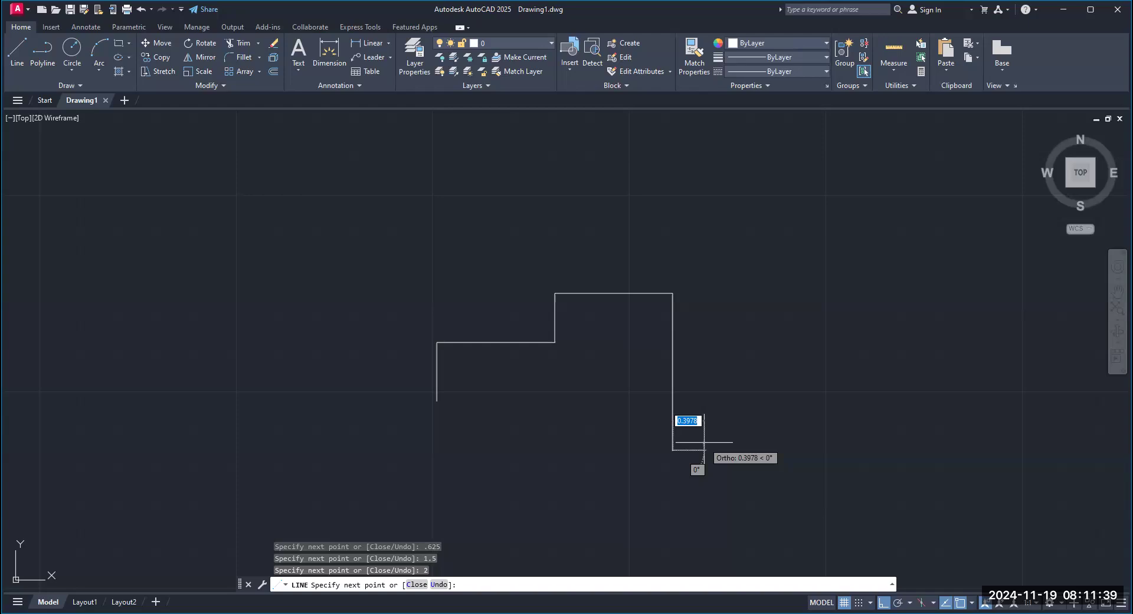
# Draw segments 1.5 to the left and 0.625 up, close the profile at its starting point and end the Line command
pyautogui.write('1.5')
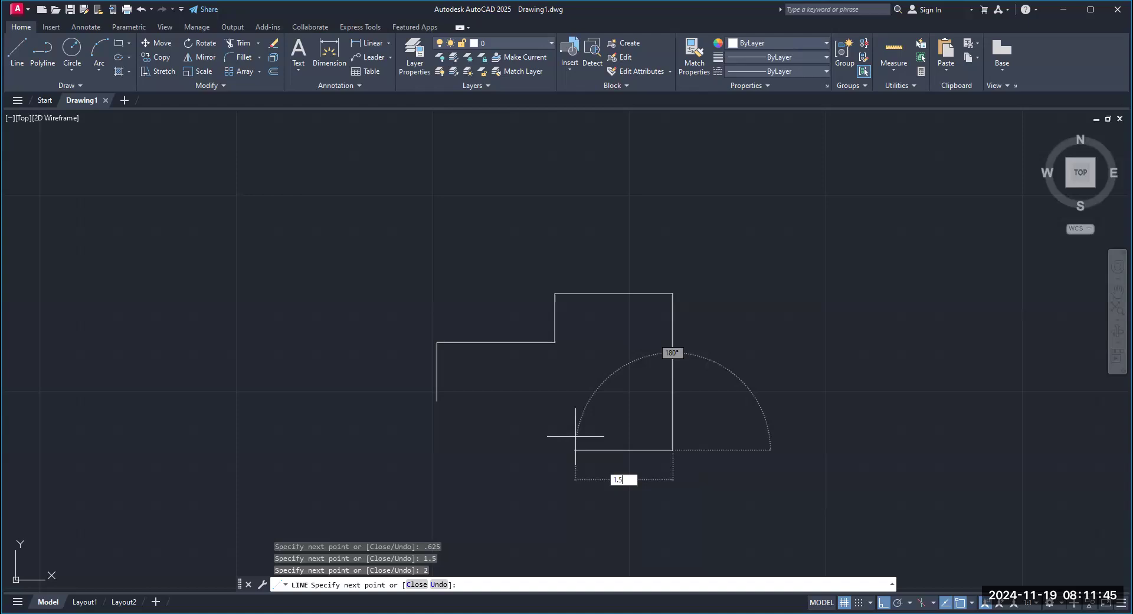
pyautogui.press('Return')
pyautogui.write('.625')
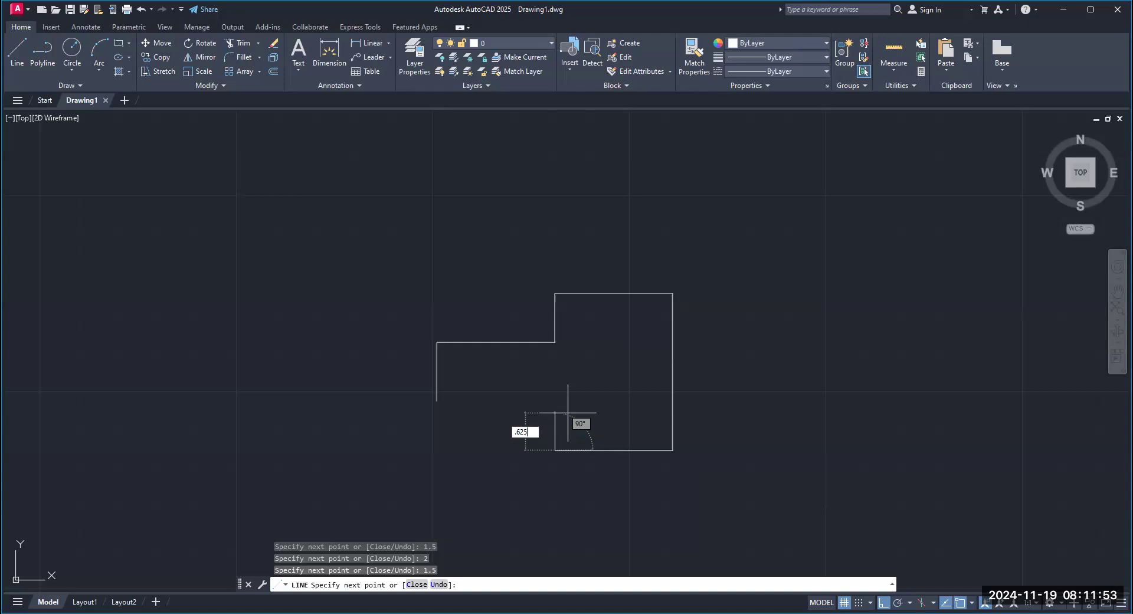
pyautogui.press('Return')
pyautogui.click(436, 401)
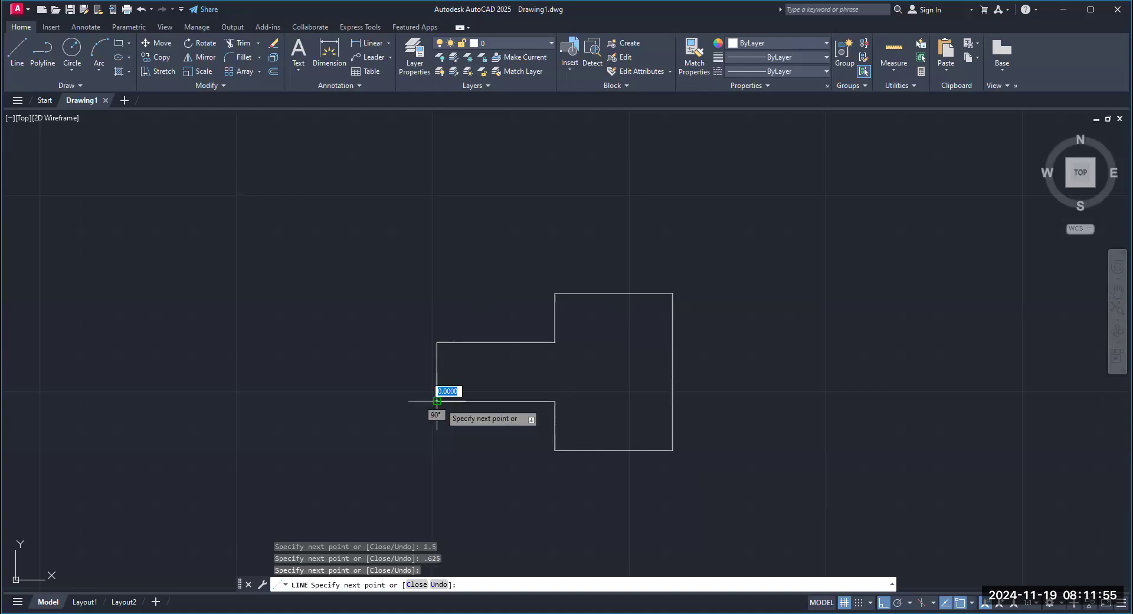
pyautogui.rightClick(461, 382)
pyautogui.click(481, 384)
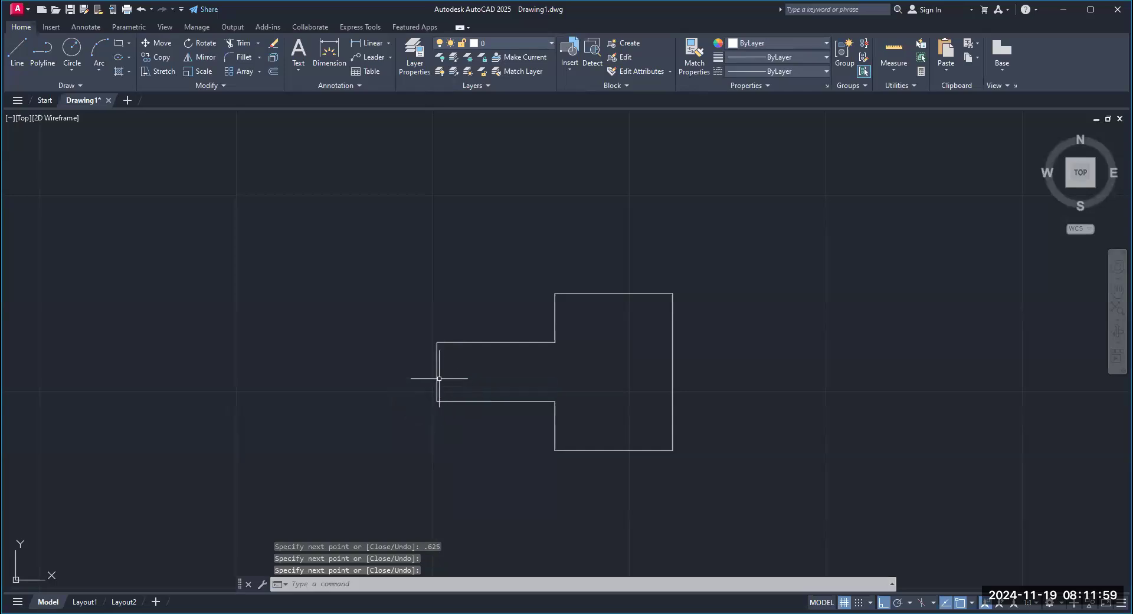
# Set the SNAPANG system variable to 75 to rotate the crosshairs
pyautogui.scroll(2, 499, 423)
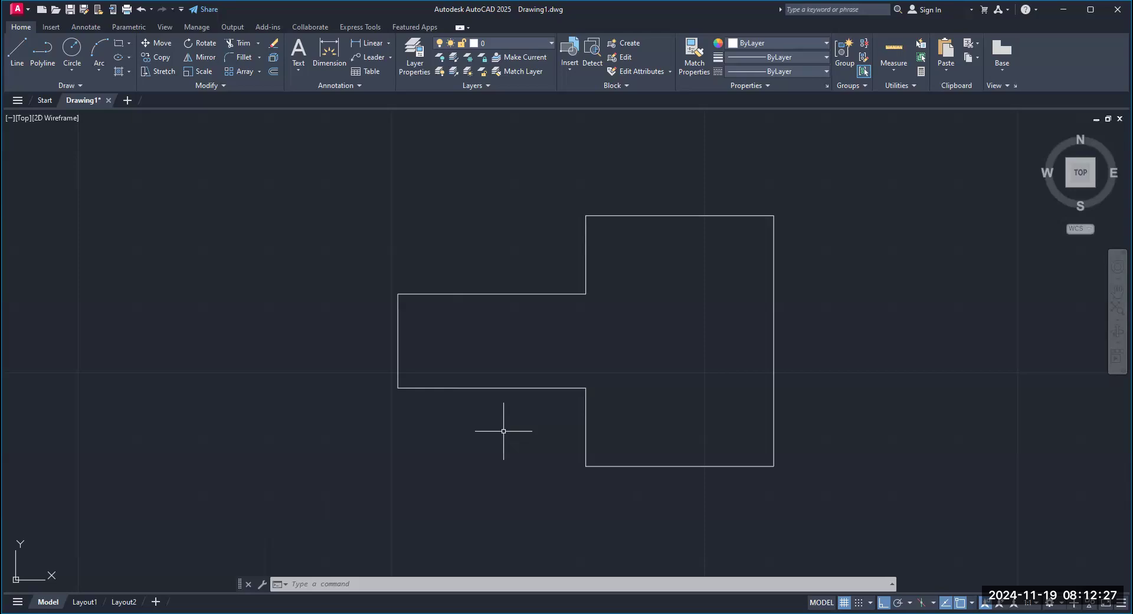
pyautogui.scroll(-2, 580, 379)
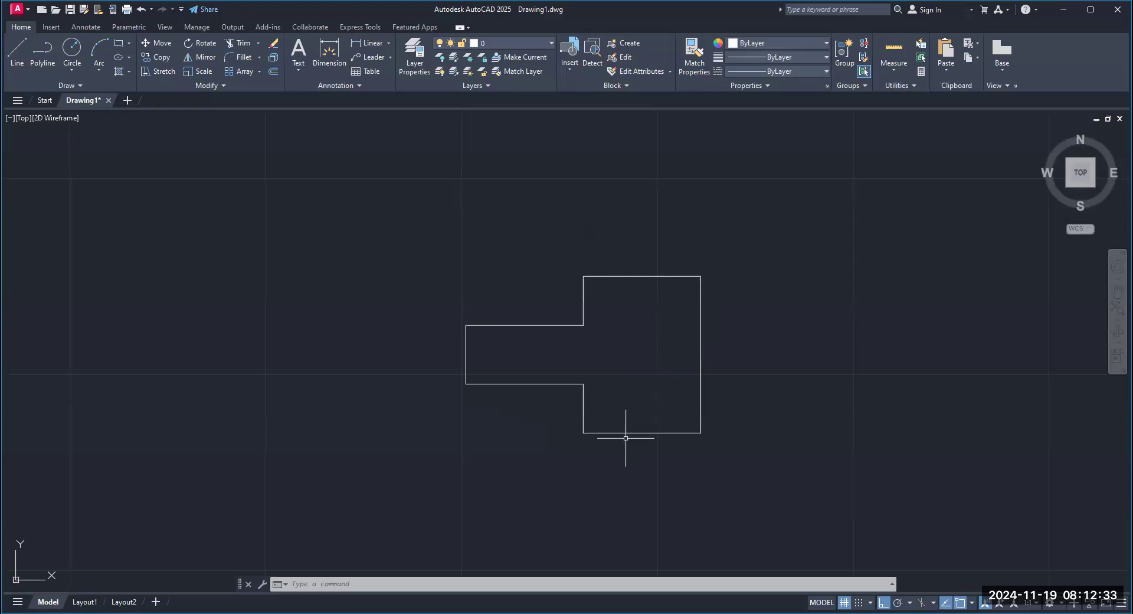
pyautogui.moveTo(753, 334); pyautogui.dragTo(660, 326, button='middle')
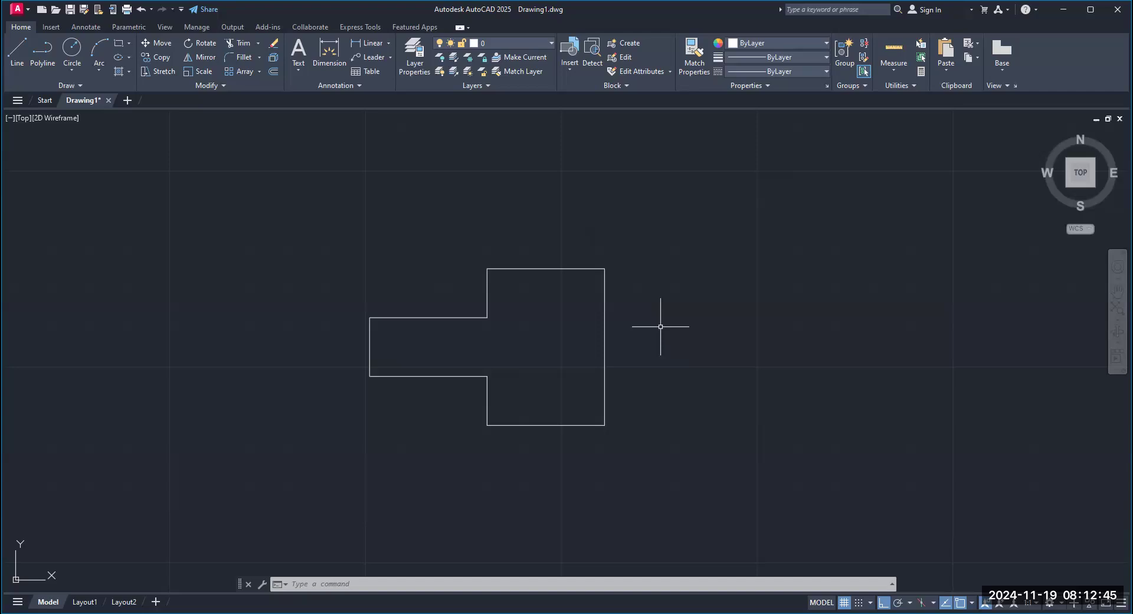
pyautogui.write('snap')
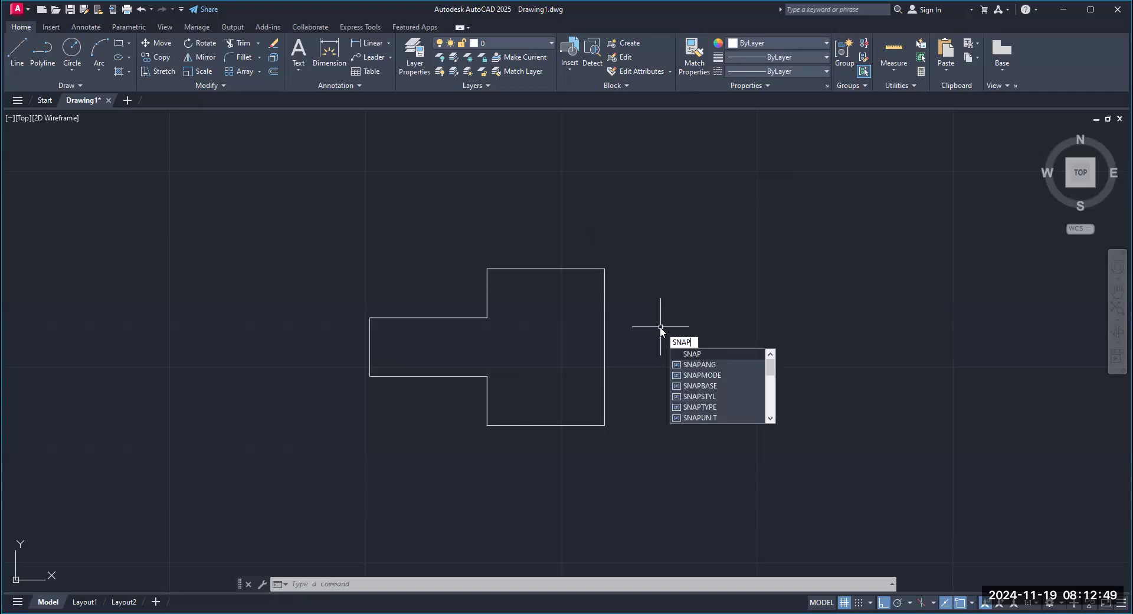
pyautogui.write('ang')
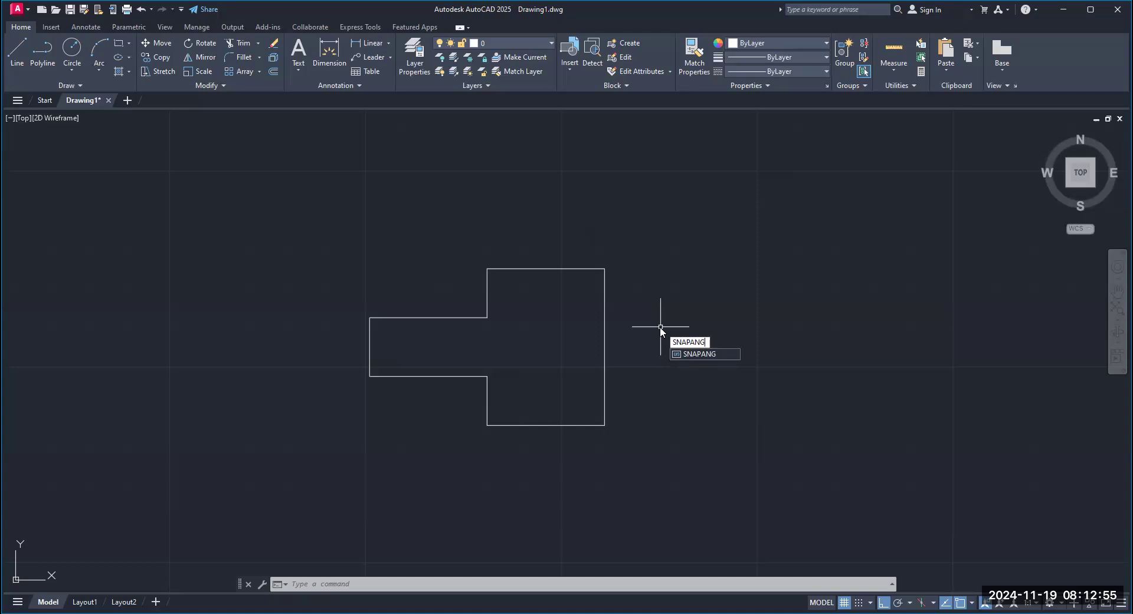
pyautogui.press('Return')
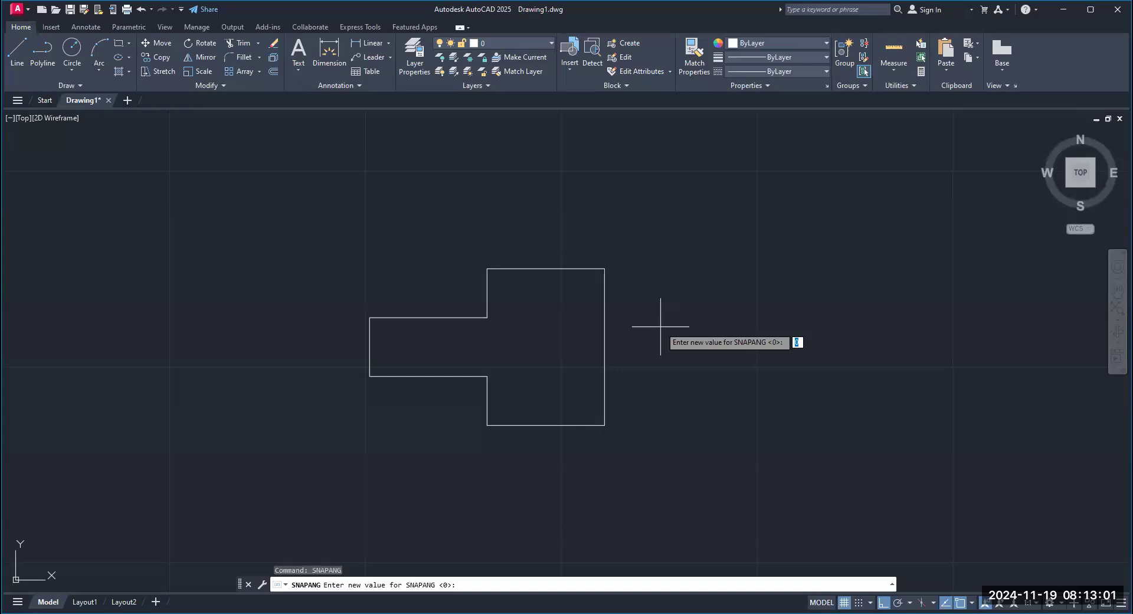
pyautogui.write('75')
pyautogui.press('Return')
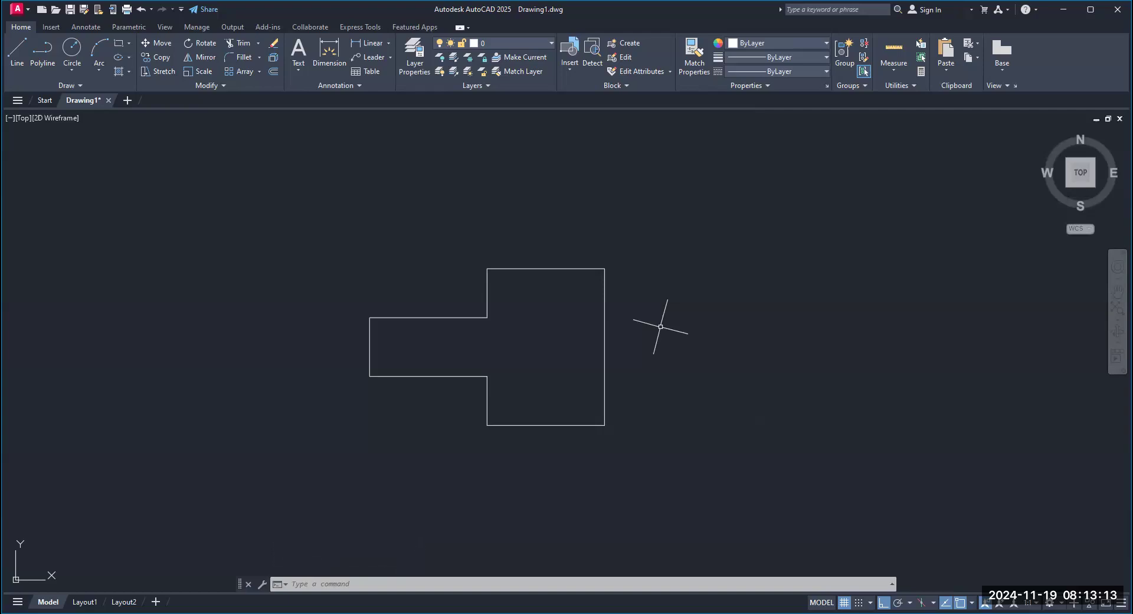
# Draw an inclined line along the 75° snap direction from the upper-right corner of the profile down past its bottom edge
pyautogui.click(17, 63)
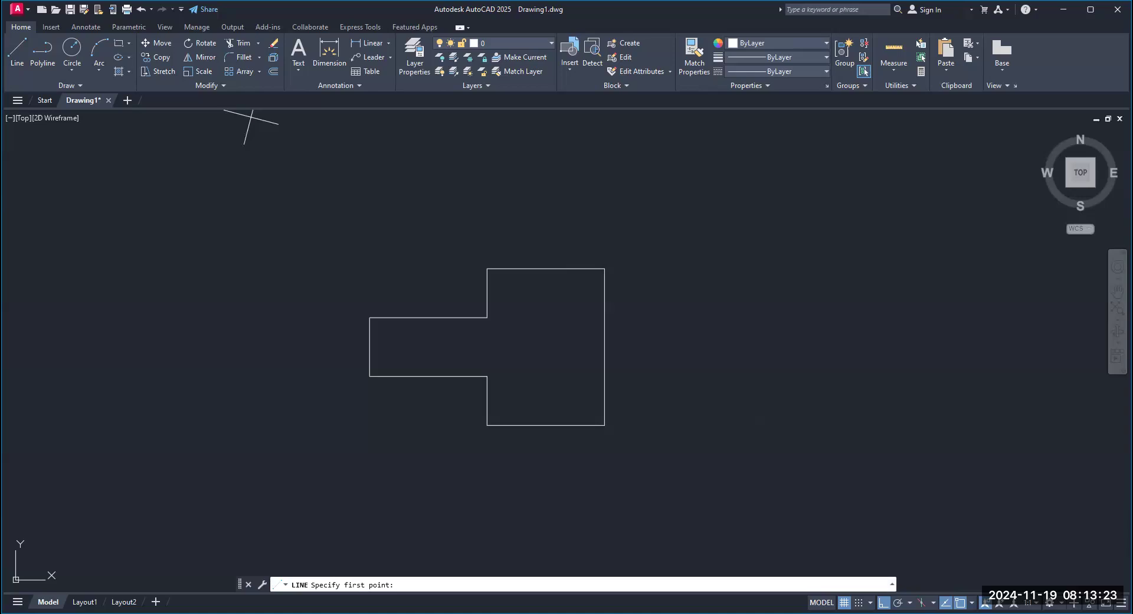
pyautogui.click(604, 269)
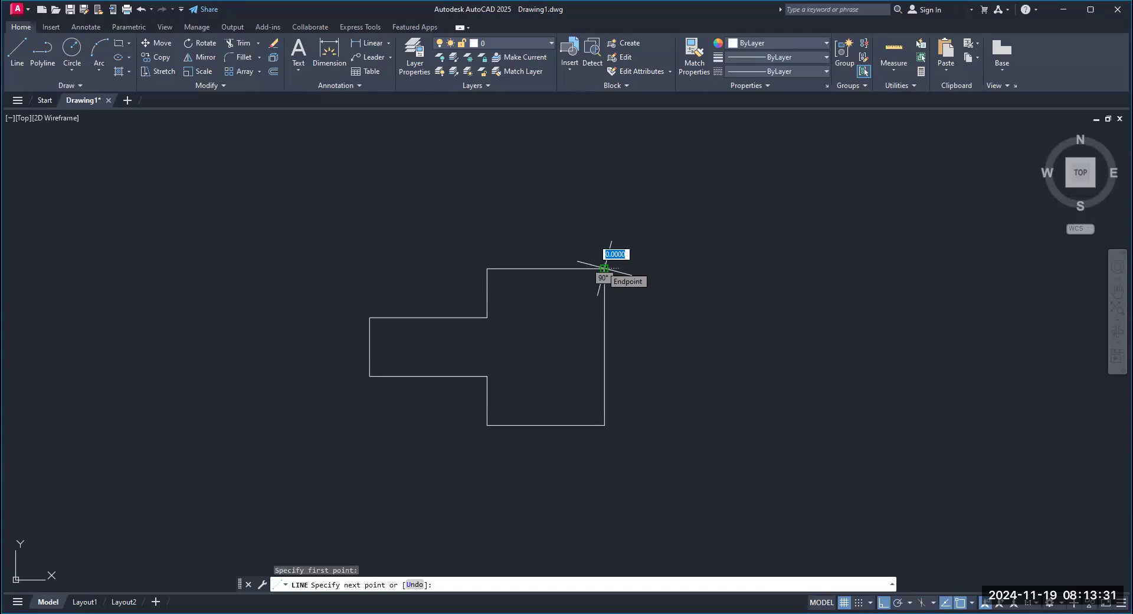
pyautogui.click(556, 468)
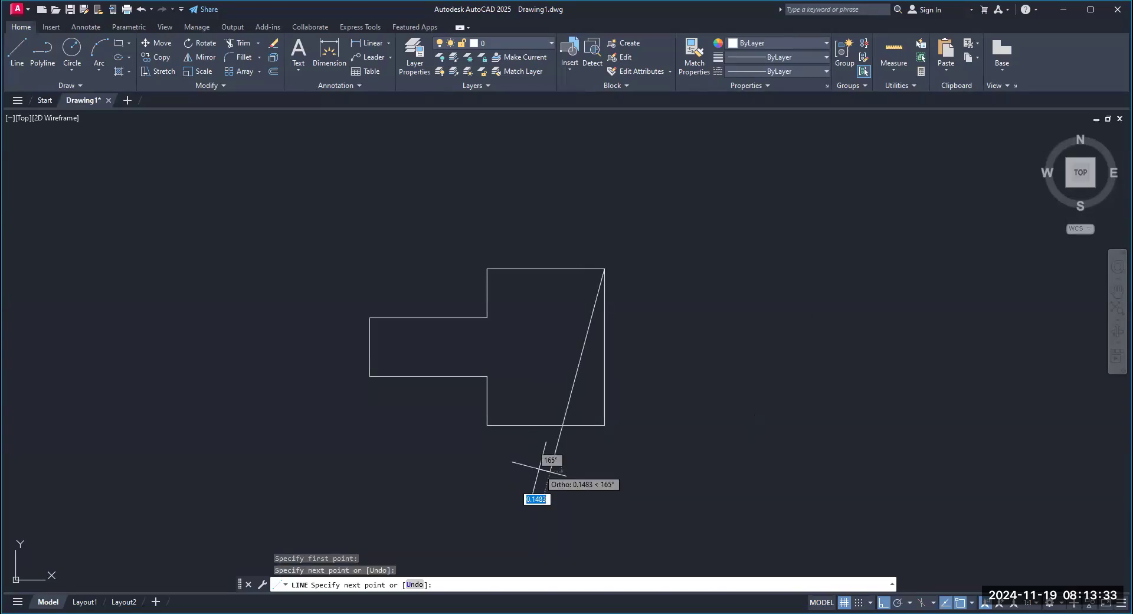
pyautogui.rightClick(538, 469)
pyautogui.click(551, 477)
pyautogui.click(580, 477)
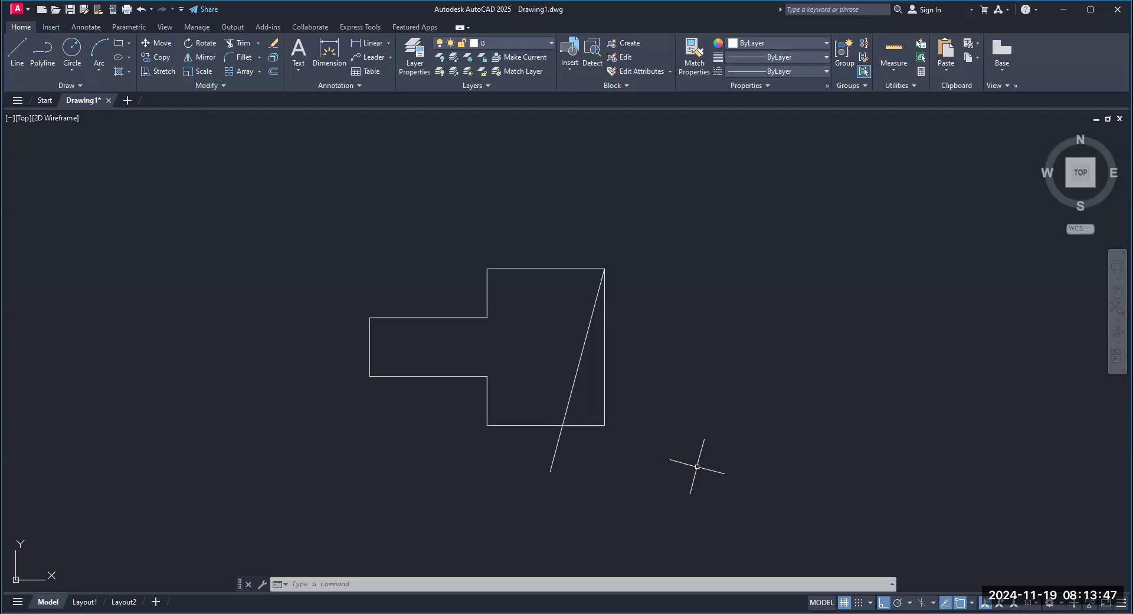
# Set the SNAPANG system variable to 0 to return the crosshairs to horizontal and vertical
pyautogui.write('SNA')
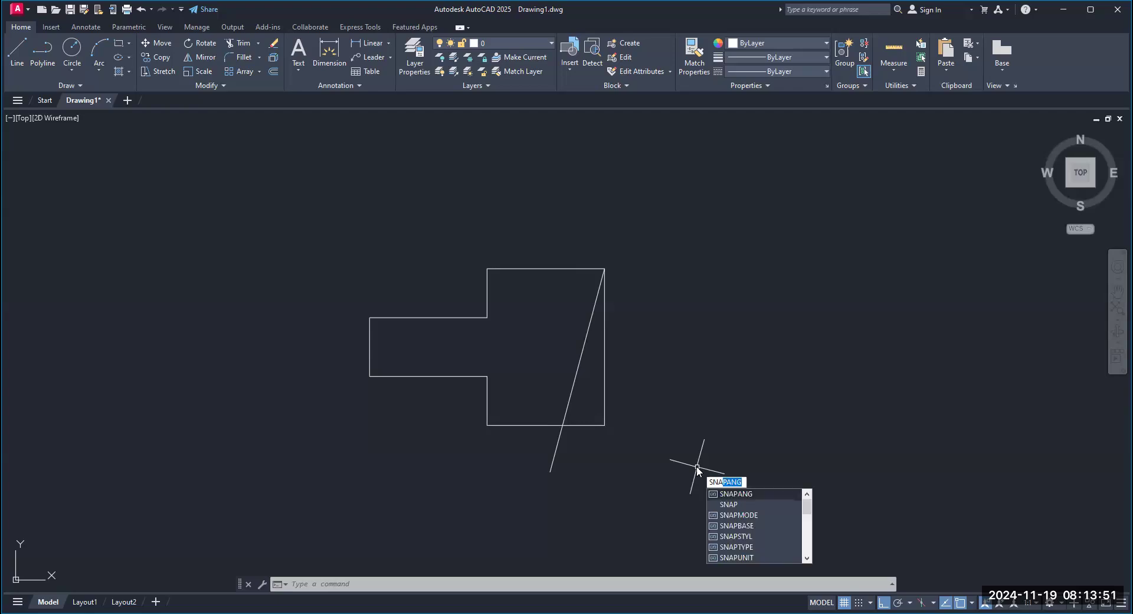
pyautogui.write('ang')
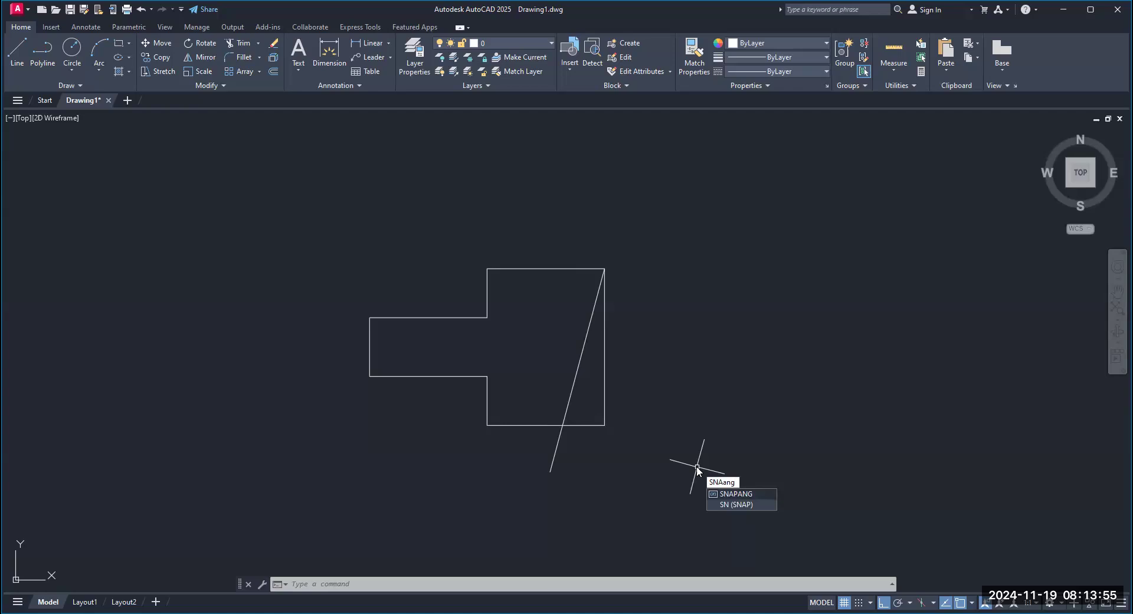
pyautogui.press('BackSpace')
pyautogui.press('BackSpace')
pyautogui.press('BackSpace')
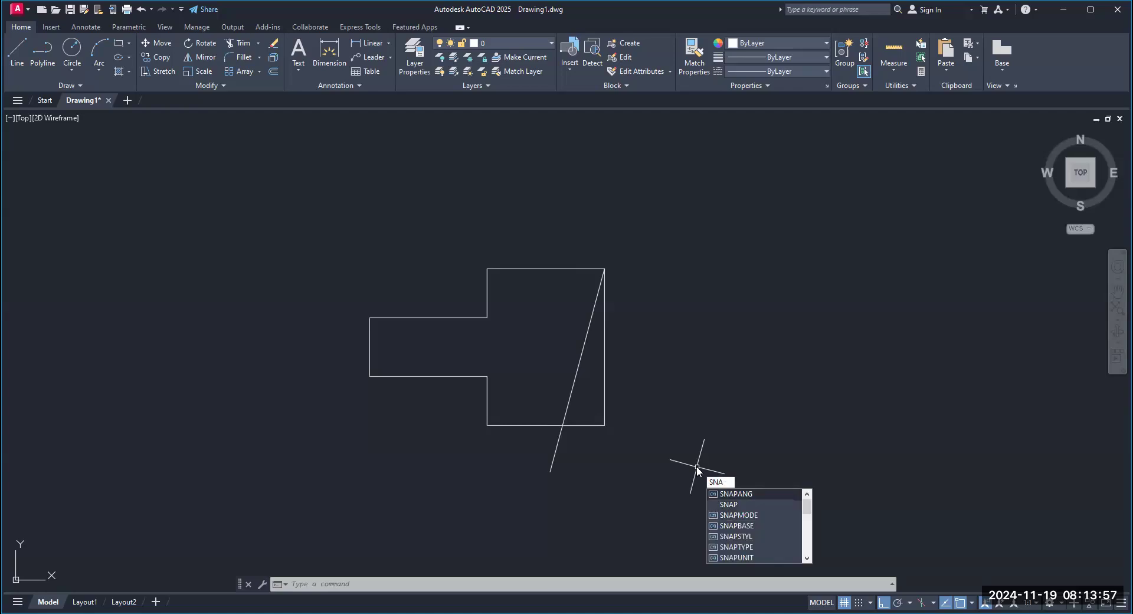
pyautogui.write('pang')
pyautogui.press('Return')
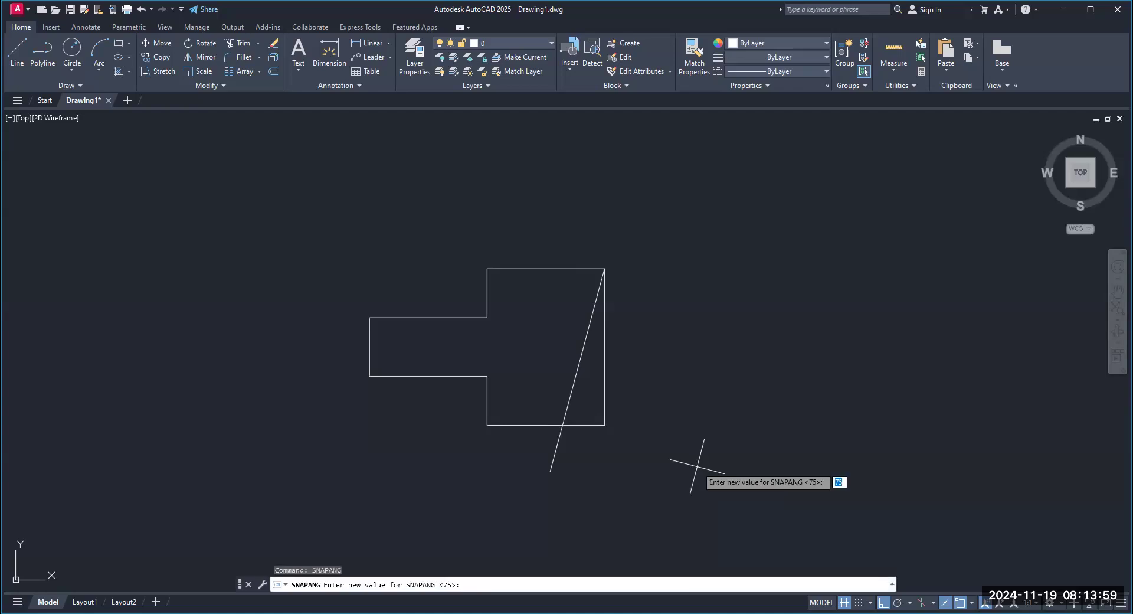
pyautogui.write('0')
pyautogui.press('Return')
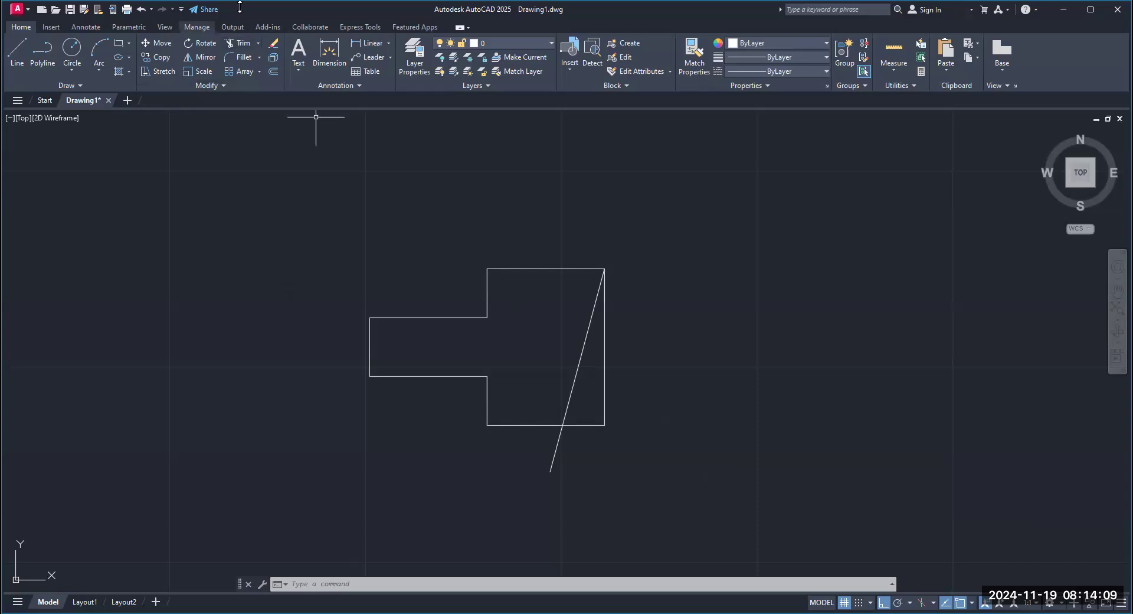
# Trim the inclined line below the bottom edge, the bottom edge beyond it and the vertical right edge, leaving the slanted end
pyautogui.click(242, 46)
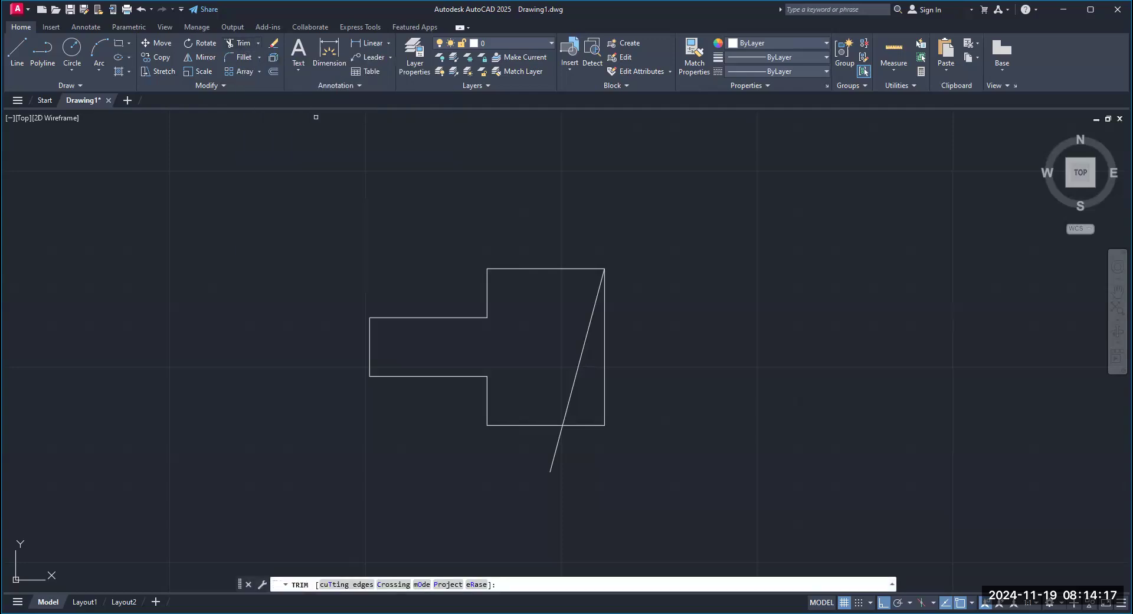
pyautogui.click(556, 449)
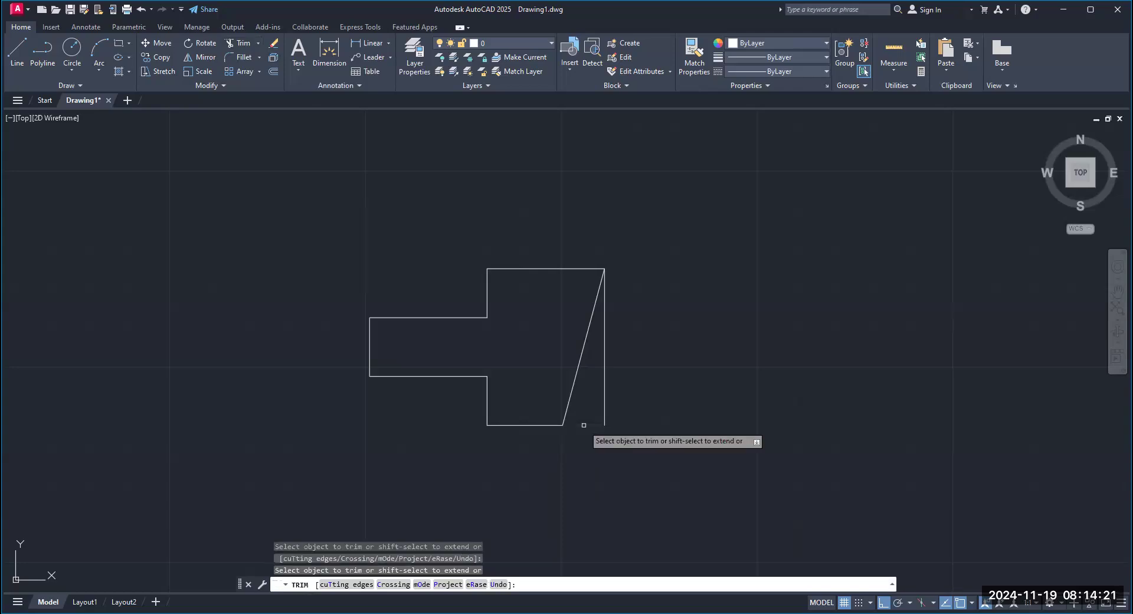
pyautogui.click(604, 415)
pyautogui.press('Return')
pyautogui.scroll(-2, 640, 399)
pyautogui.moveTo(648, 393); pyautogui.dragTo(683, 363, button='middle')
pyautogui.scroll(2, 682, 364)
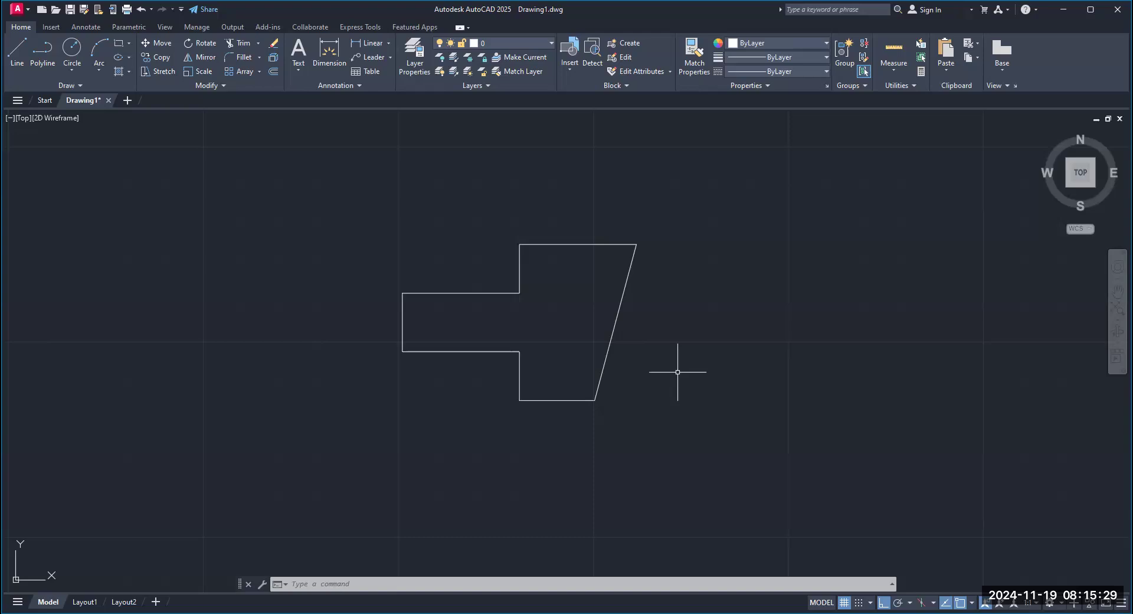
# Offset the slanted right edge by 0.38 toward the inside of the profile
pyautogui.write('OFFSET')
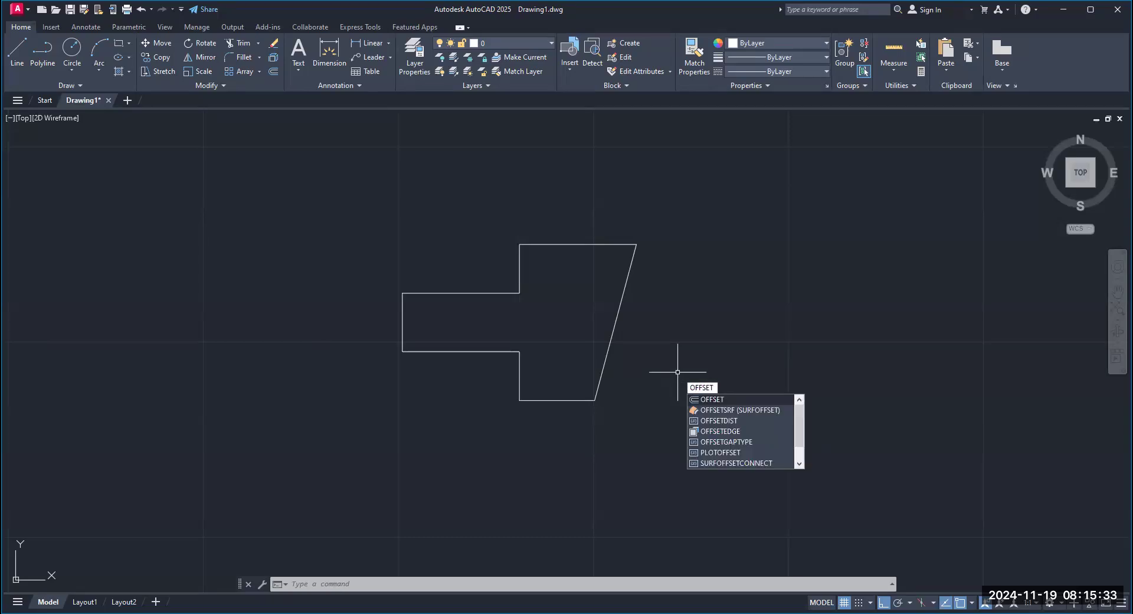
pyautogui.press('Return')
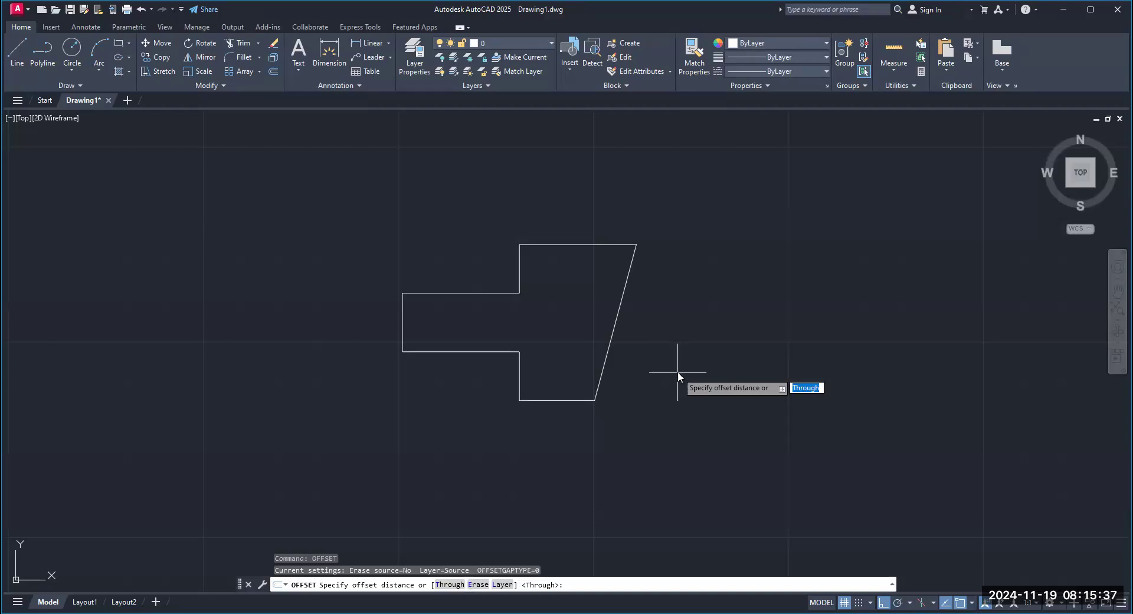
pyautogui.write('.38')
pyautogui.press('Return')
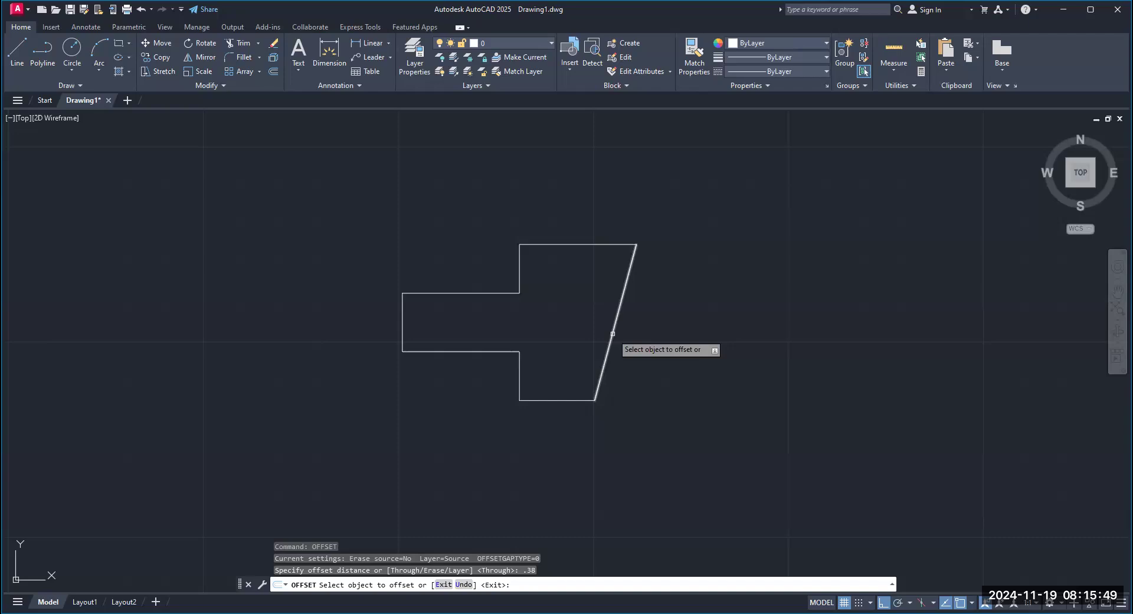
pyautogui.click(612, 334)
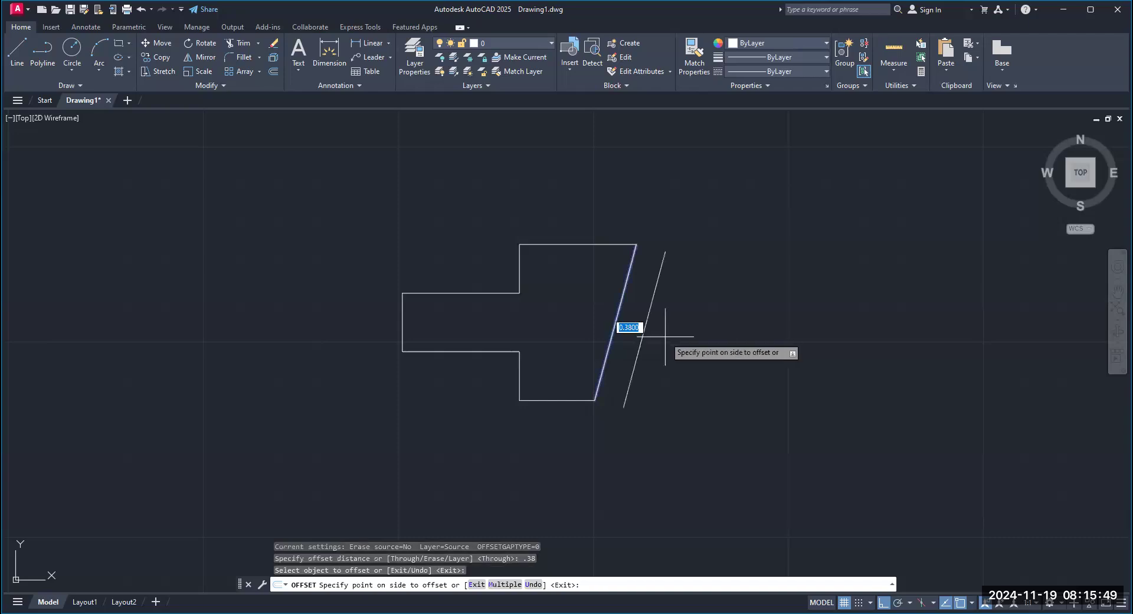
pyautogui.click(588, 297)
pyautogui.press('Return')
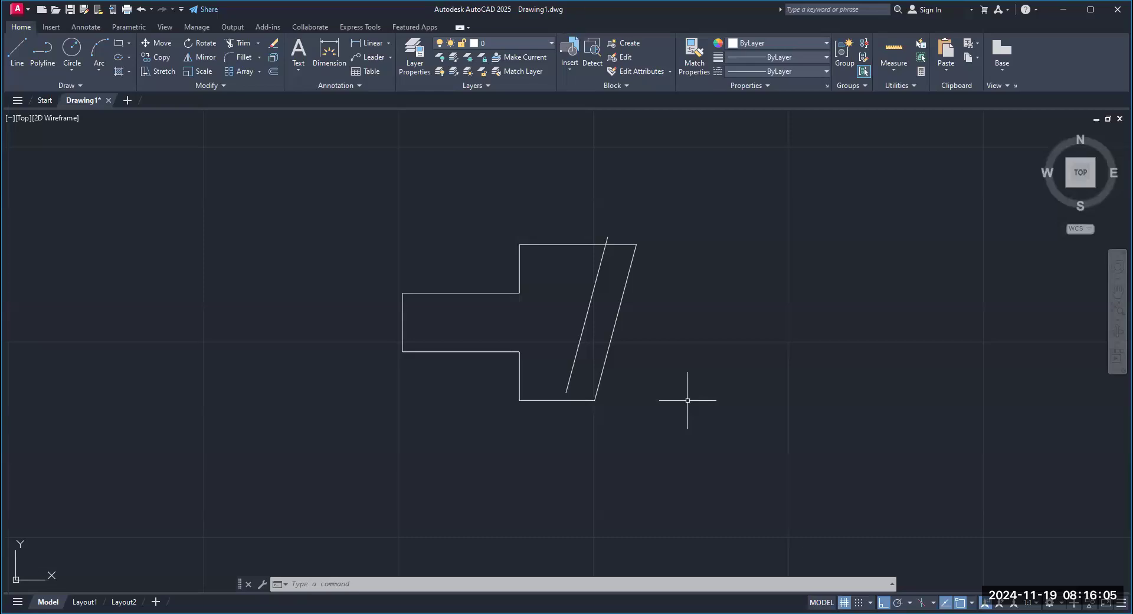
# Trim the part of the inner inclined line that projects above the profile's top edge
pyautogui.click(240, 47)
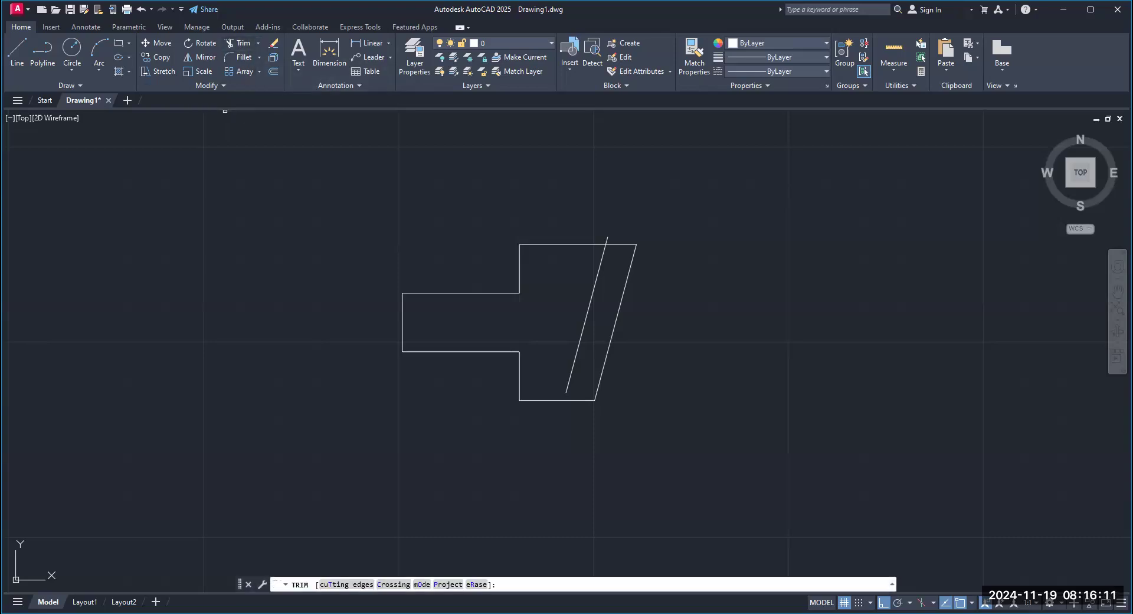
pyautogui.scroll(2, 613, 237)
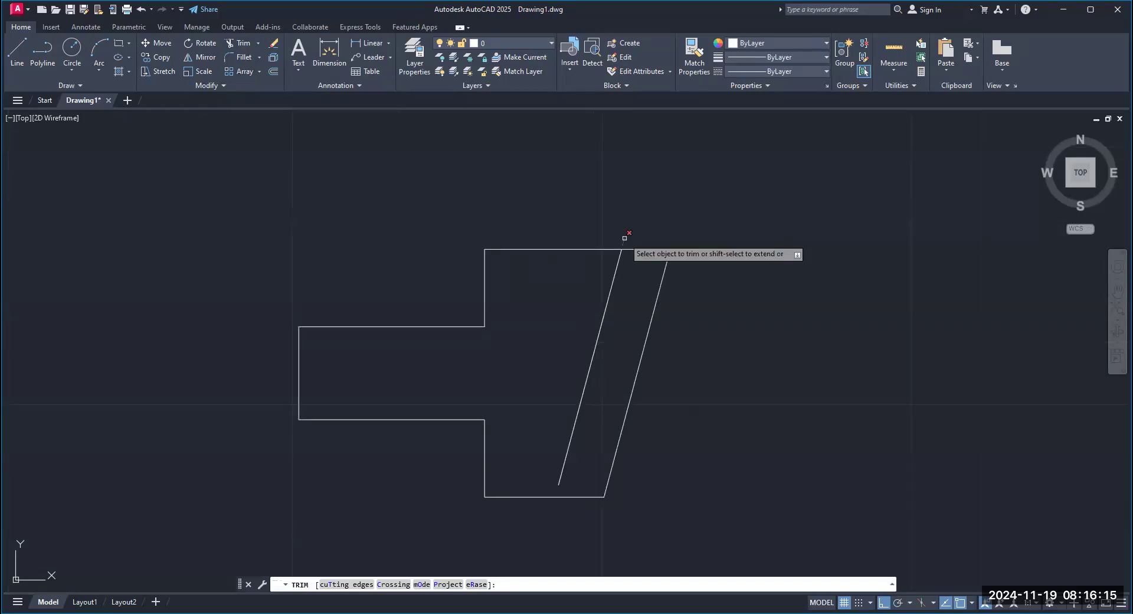
pyautogui.press('Return')
pyautogui.moveTo(683, 455); pyautogui.dragTo(700, 411, button='middle')
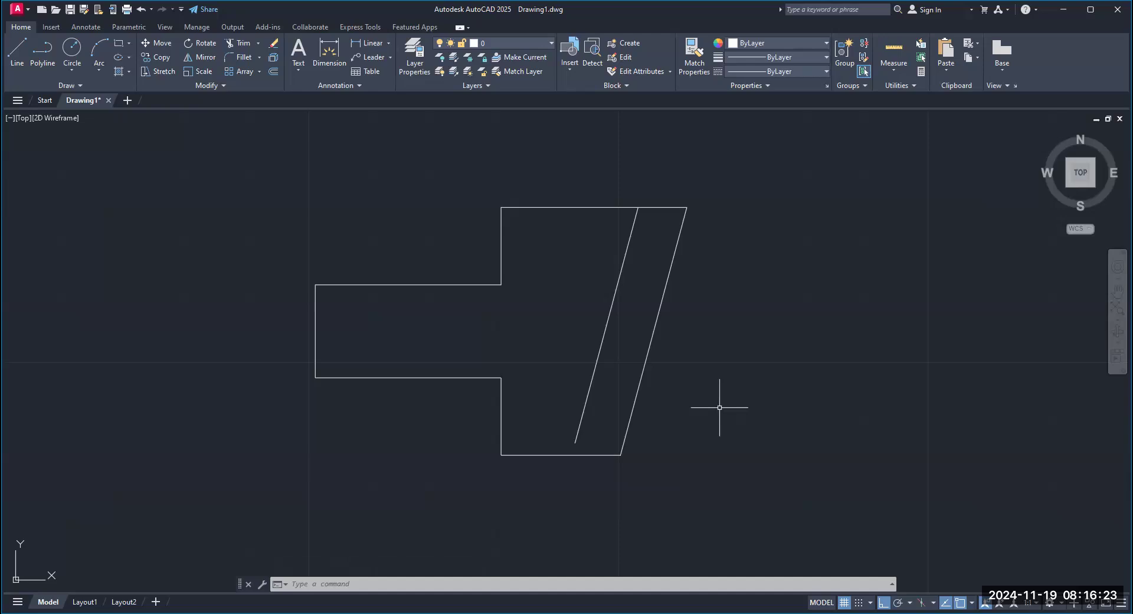
# Extend the lower end of the inner inclined line to the profile's bottom edge
pyautogui.write('extend')
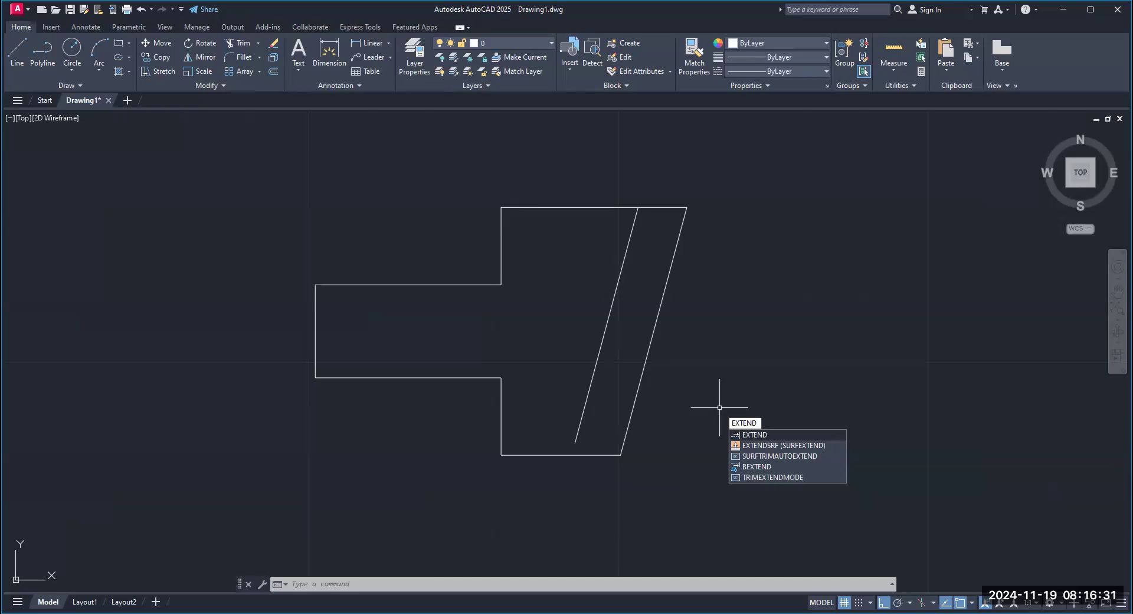
pyautogui.press('Return')
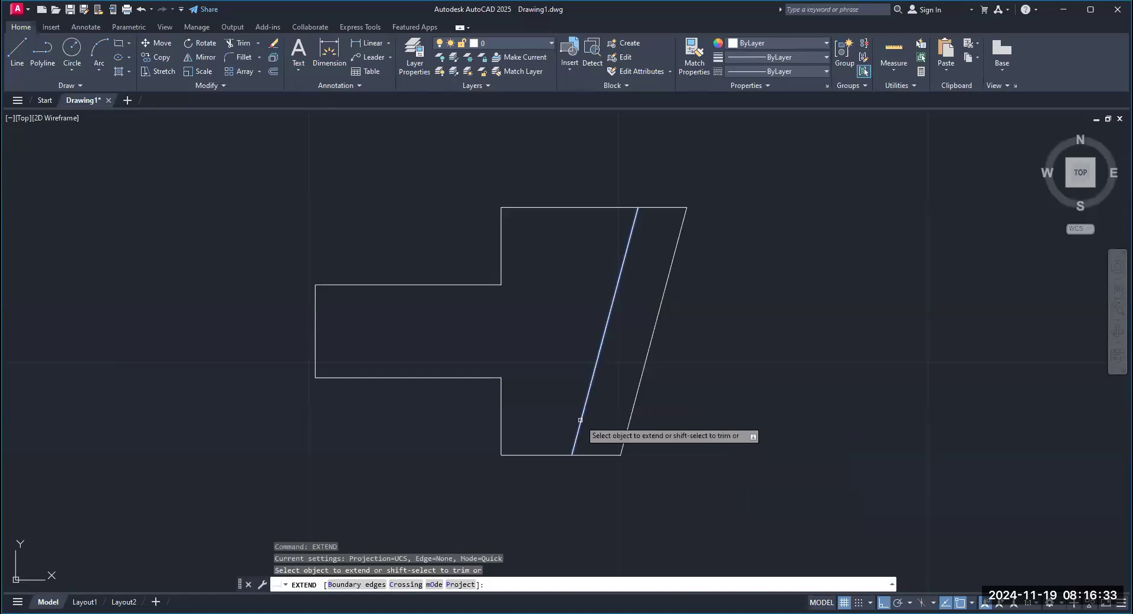
pyautogui.click(580, 420)
pyautogui.press('Return')
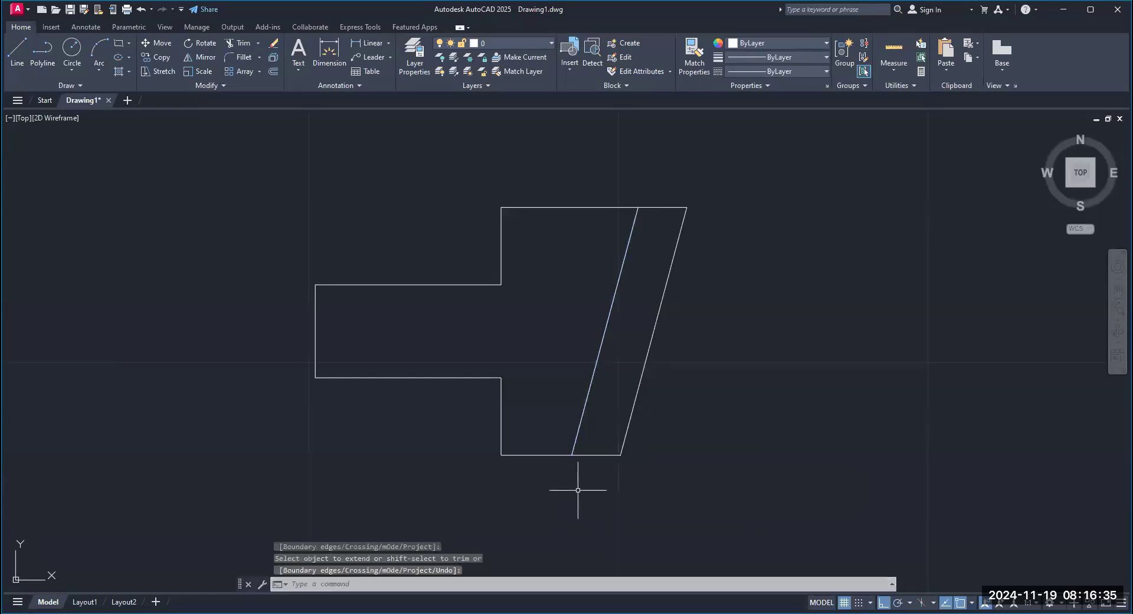
pyautogui.scroll(2, 572, 428)
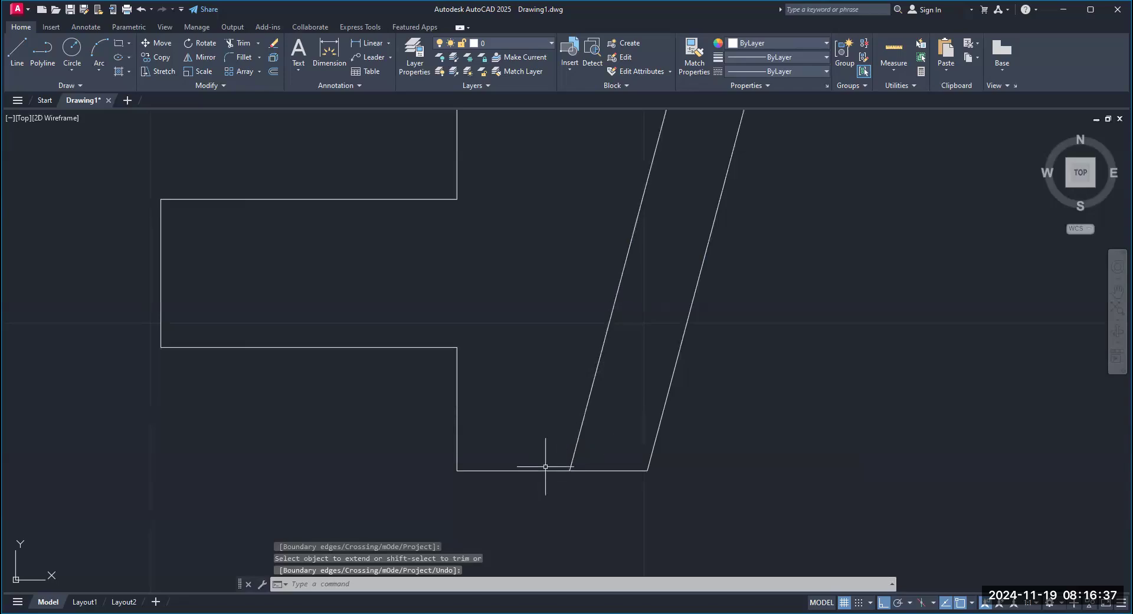
pyautogui.scroll(-2, 580, 481)
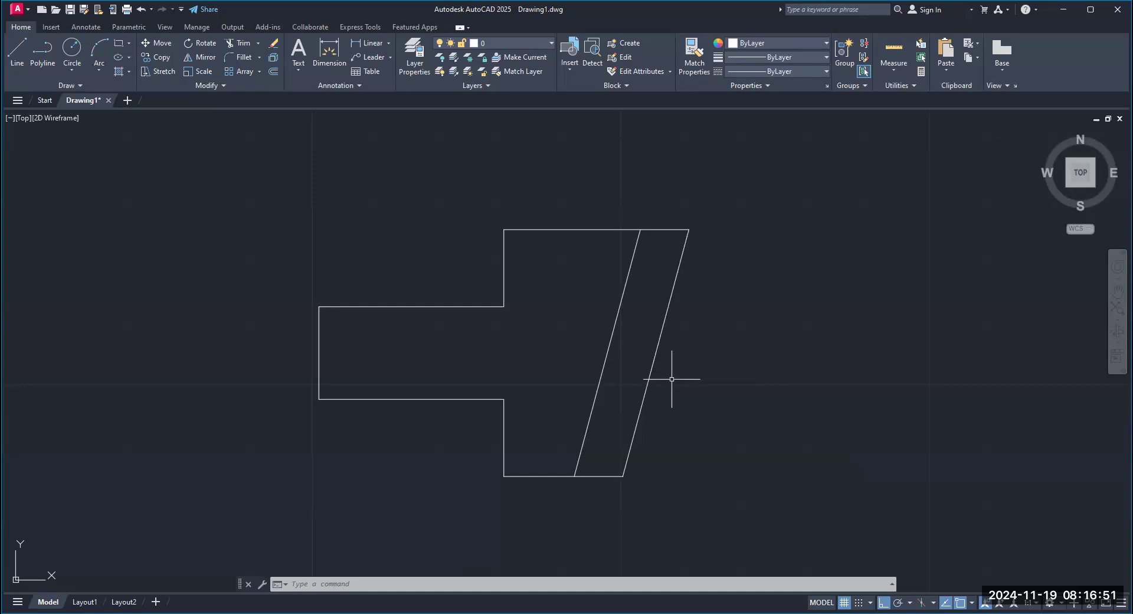
# Offset the slanted right edge inward by 0.19 and fit the new line exactly between the profile's top and bottom edges
pyautogui.write('offset')
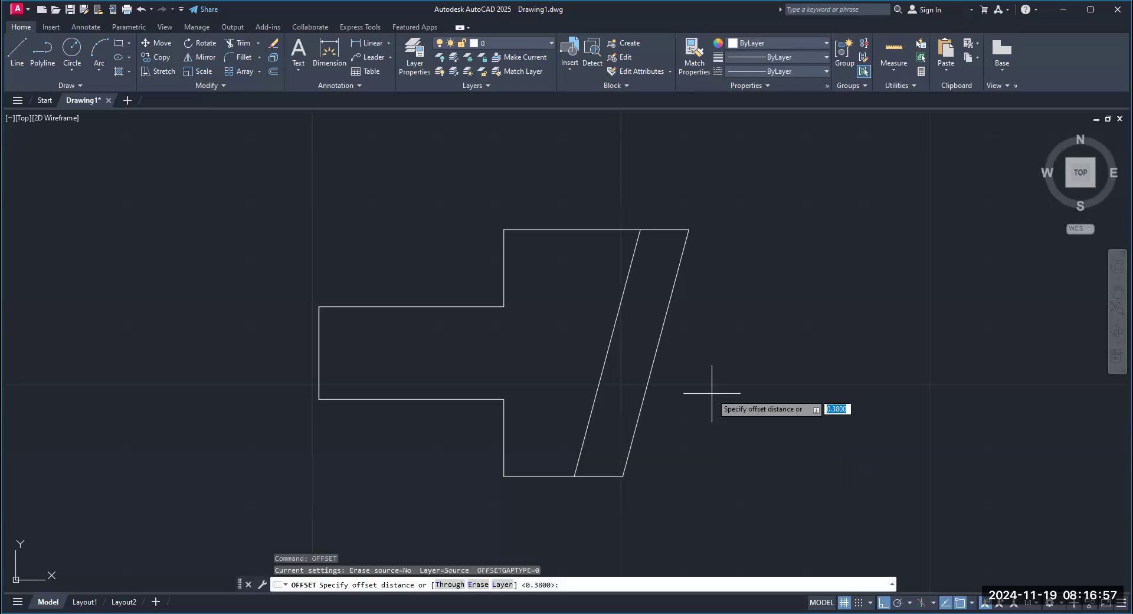
pyautogui.write('.19')
pyautogui.press('Return')
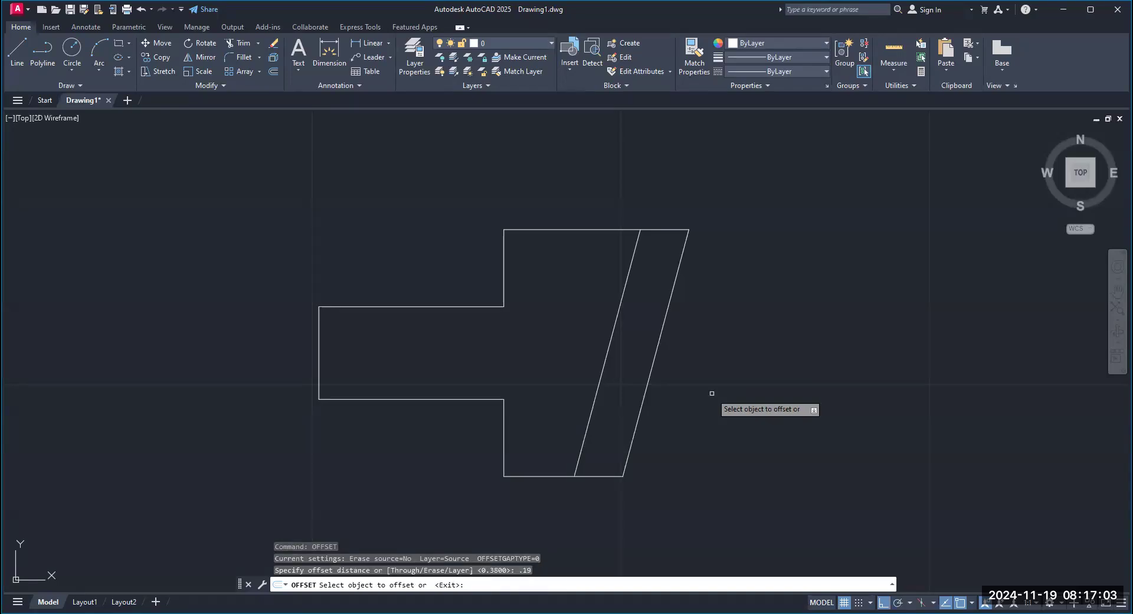
pyautogui.click(663, 324)
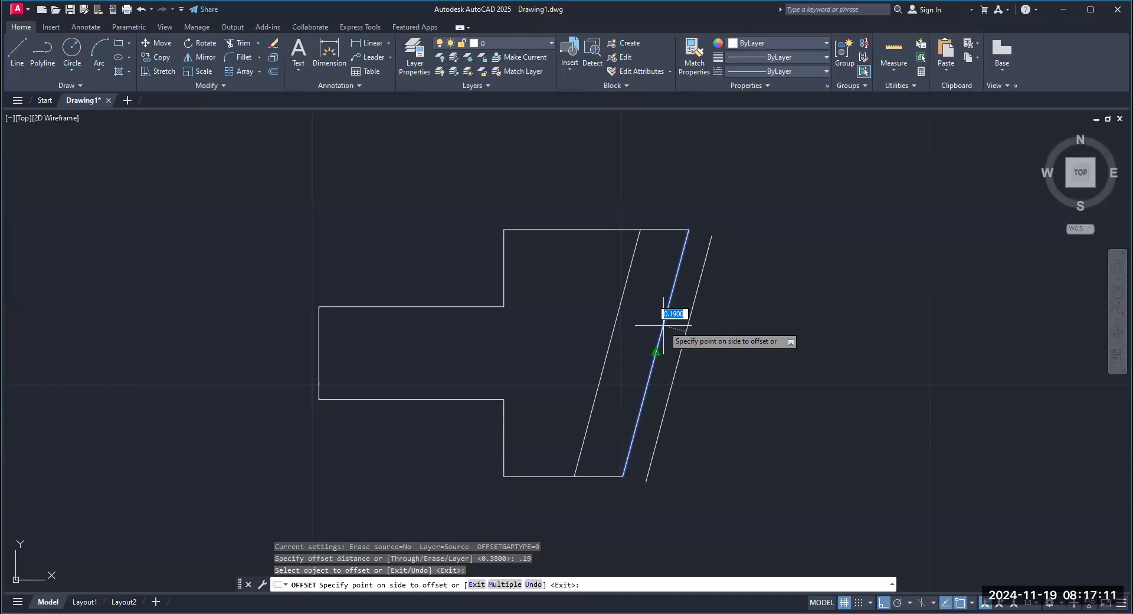
pyautogui.click(621, 342)
pyautogui.rightClick(621, 342)
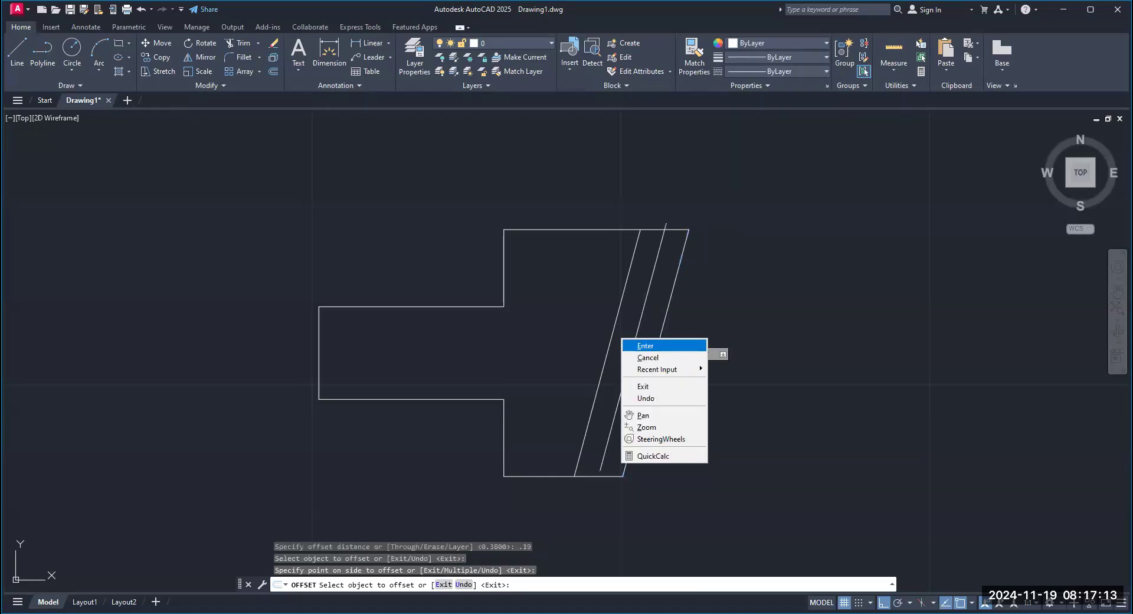
pyautogui.click(649, 345)
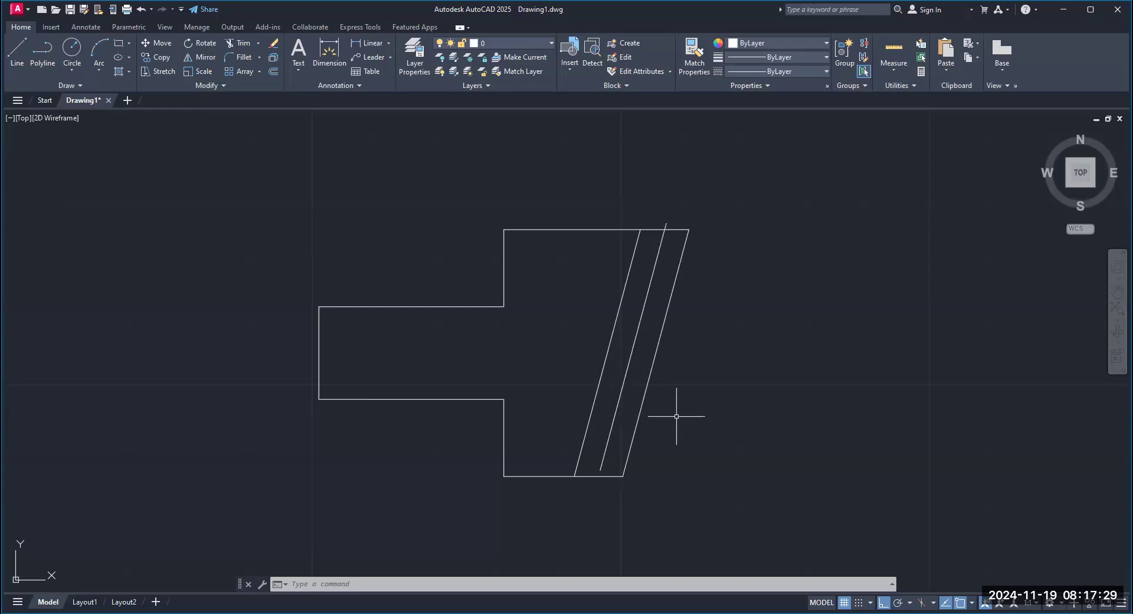
pyautogui.click(240, 43)
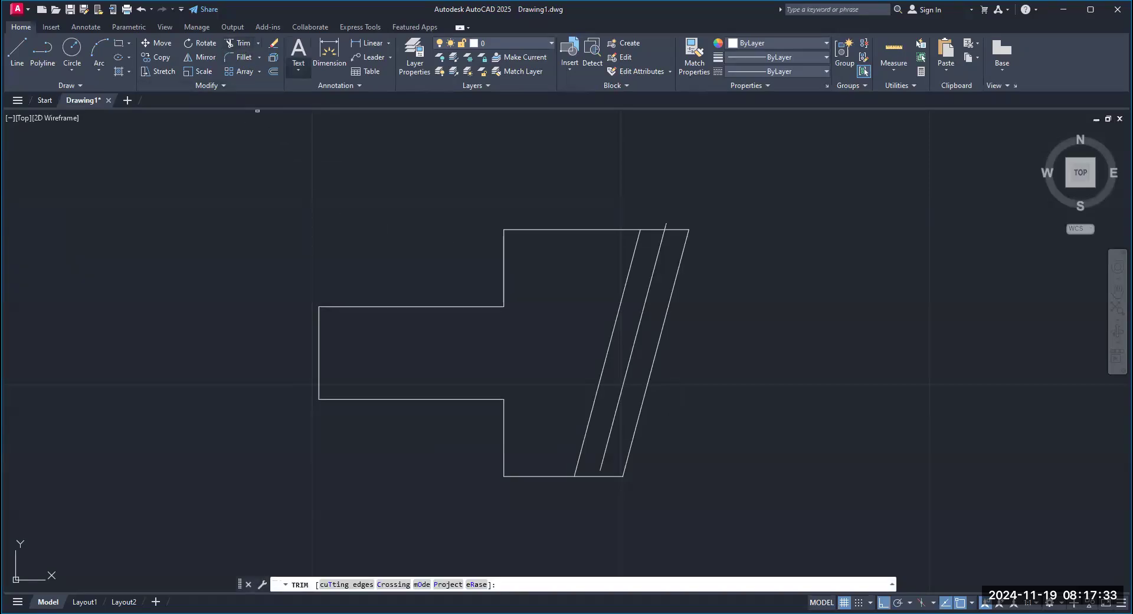
pyautogui.click(665, 226)
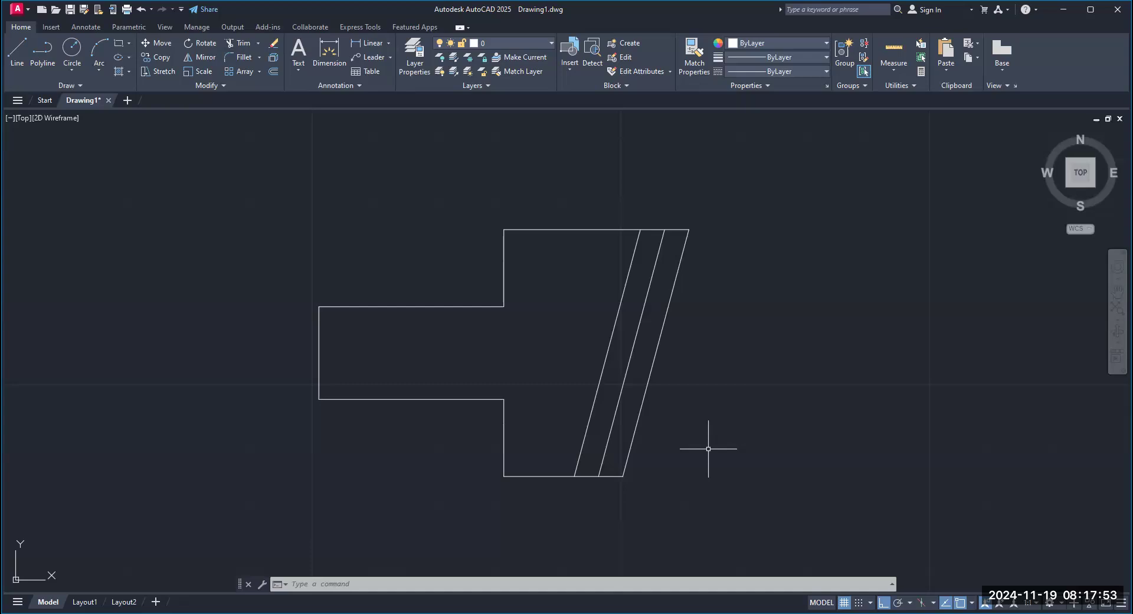
# Draw a horizontal centre line about 4.2 long from the midpoint of the profile's left edge to beyond the slanted end
pyautogui.click(16, 58)
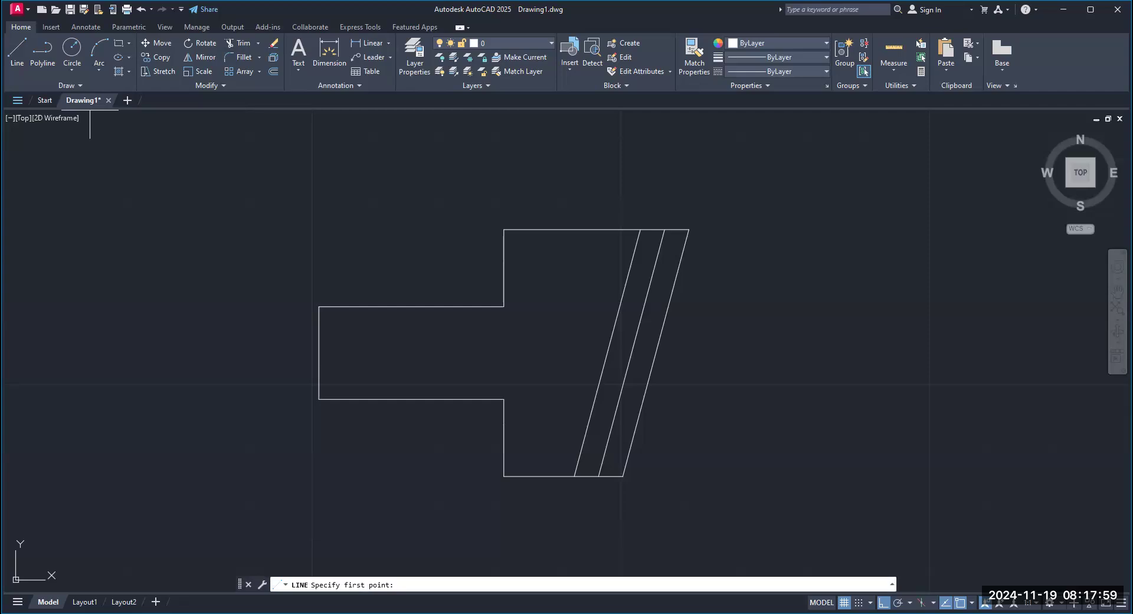
pyautogui.click(319, 352)
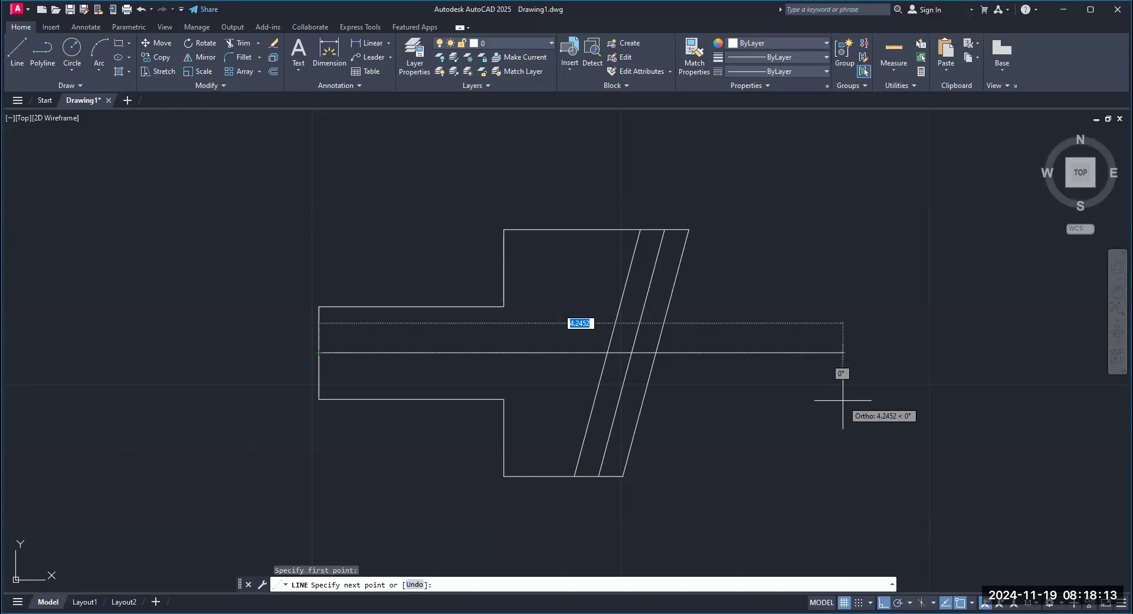
pyautogui.click(835, 400)
pyautogui.press('Return')
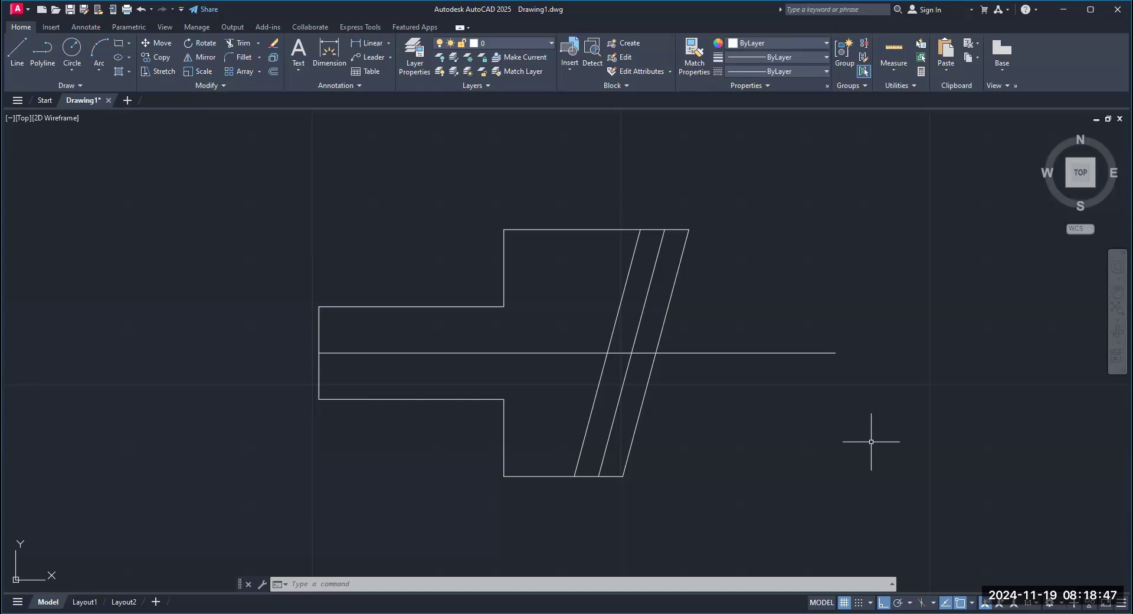
# Offset the horizontal centre line by 0.725 both above and below
pyautogui.write('offset')
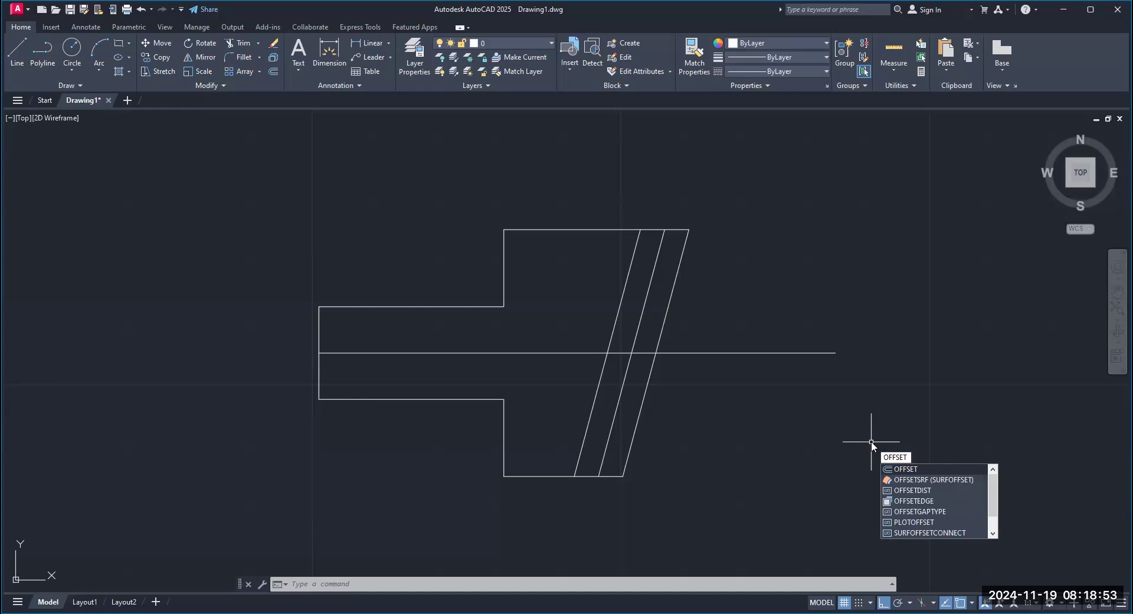
pyautogui.press('Return')
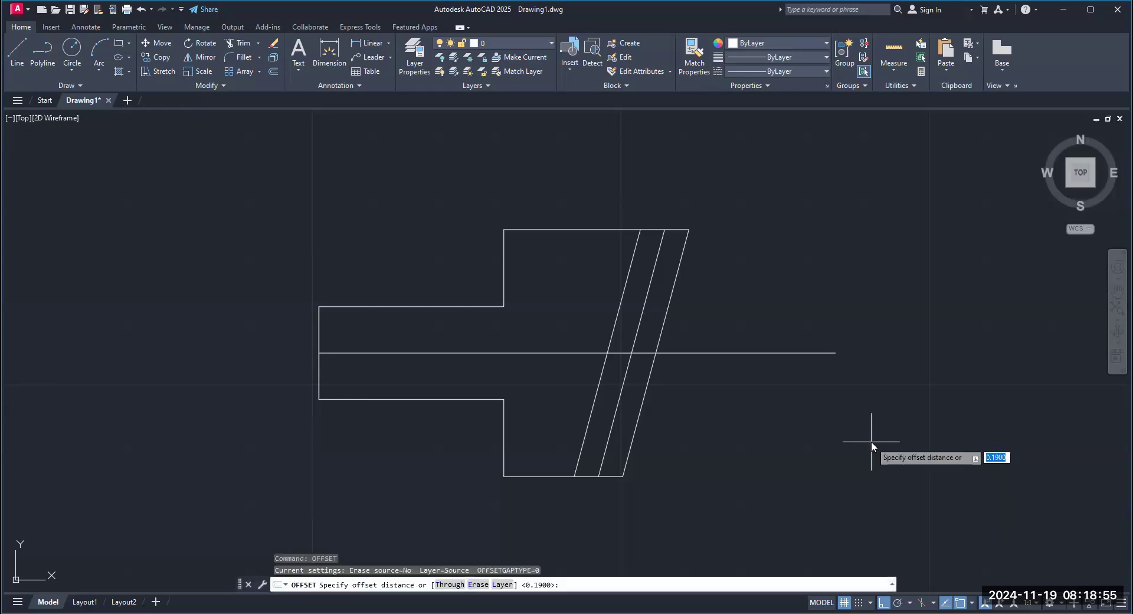
pyautogui.write('.725')
pyautogui.press('Return')
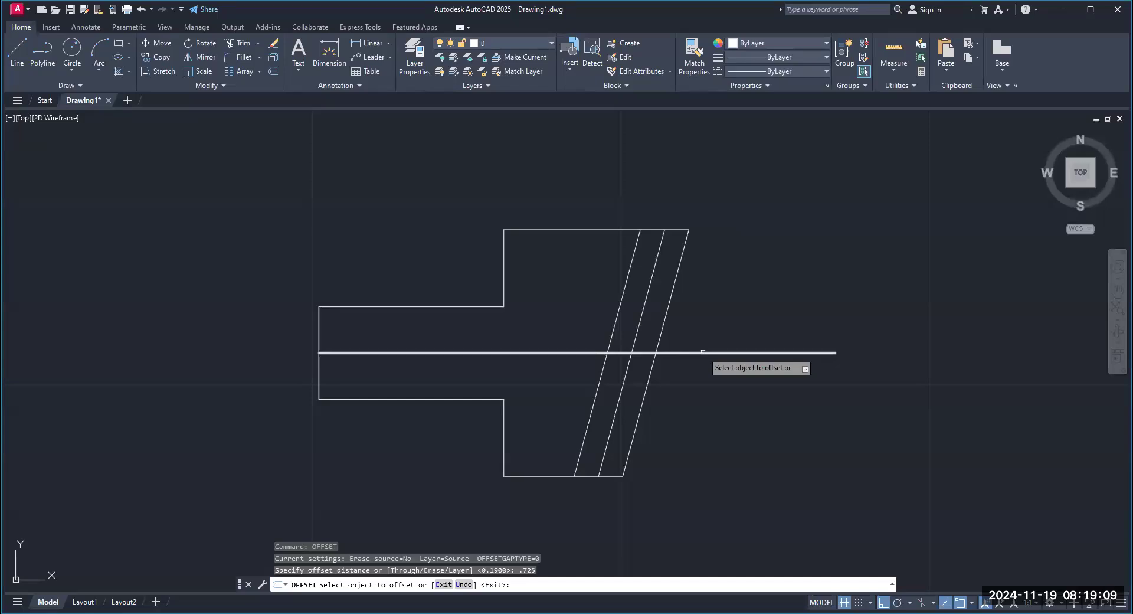
pyautogui.click(703, 352)
pyautogui.click(708, 266)
pyautogui.click(708, 352)
pyautogui.click(735, 466)
pyautogui.press('Return')
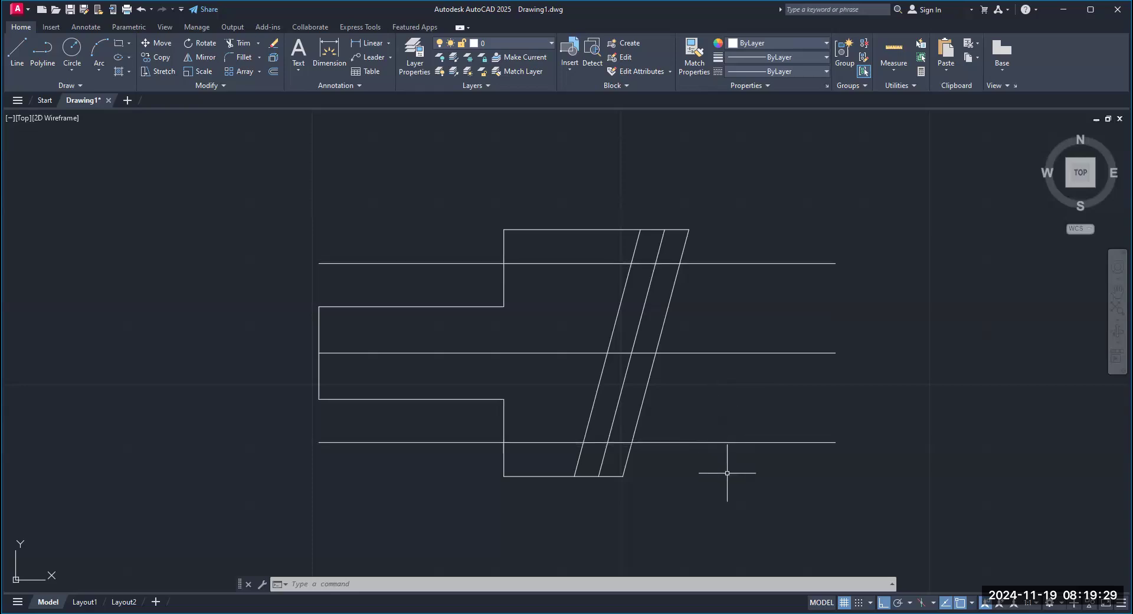
# Offset the upper and lower outer horizontal lines by 0.48 toward the centre line
pyautogui.write('OFFSET')
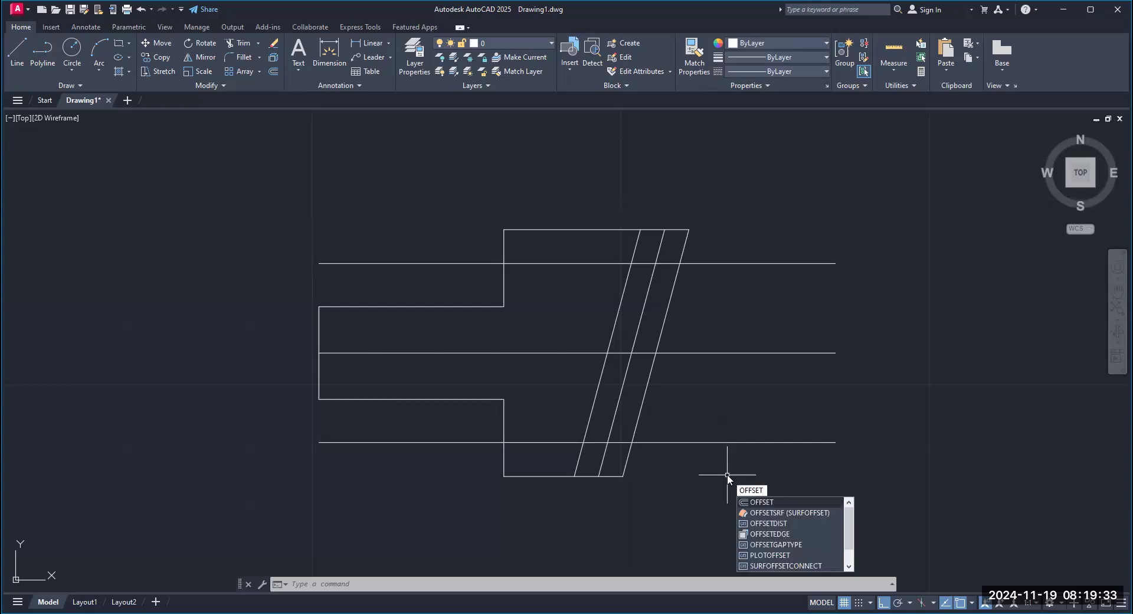
pyautogui.press('Return')
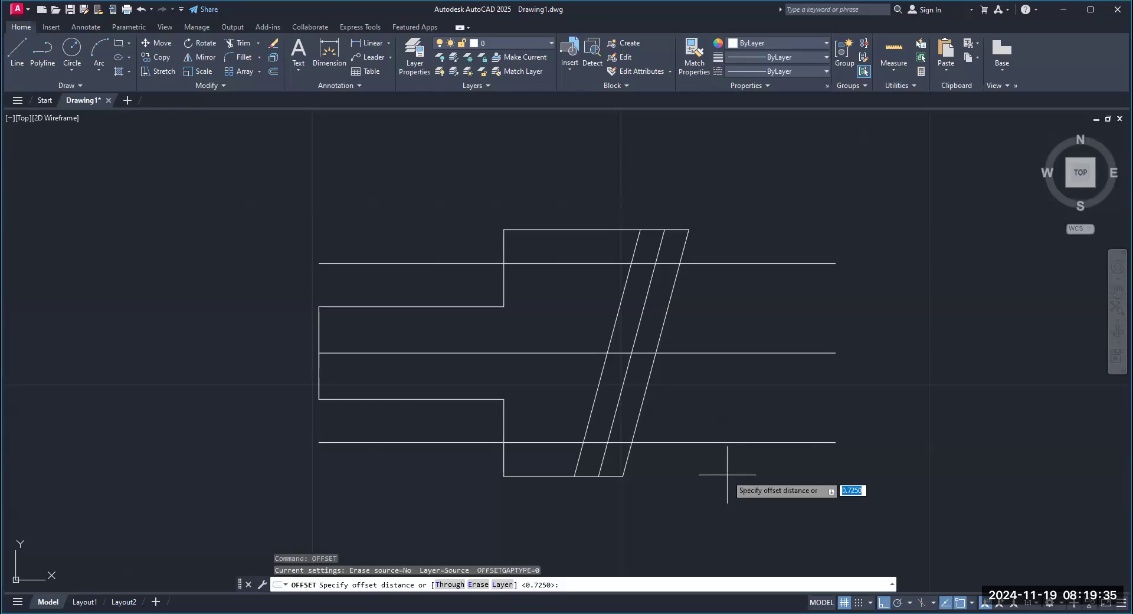
pyautogui.write('.48')
pyautogui.press('Return')
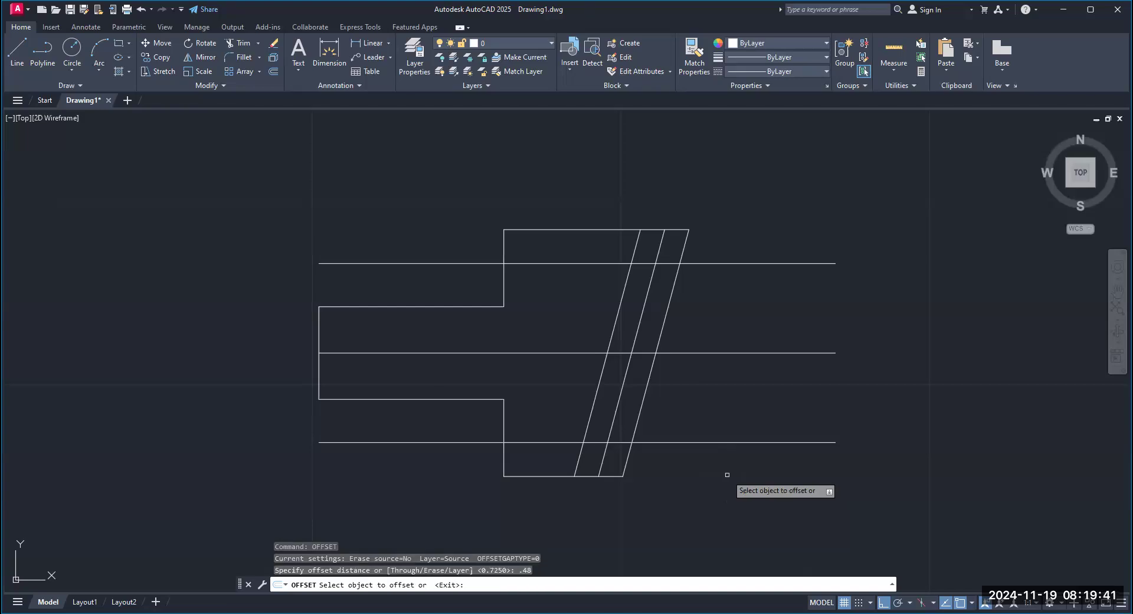
pyautogui.click(732, 263)
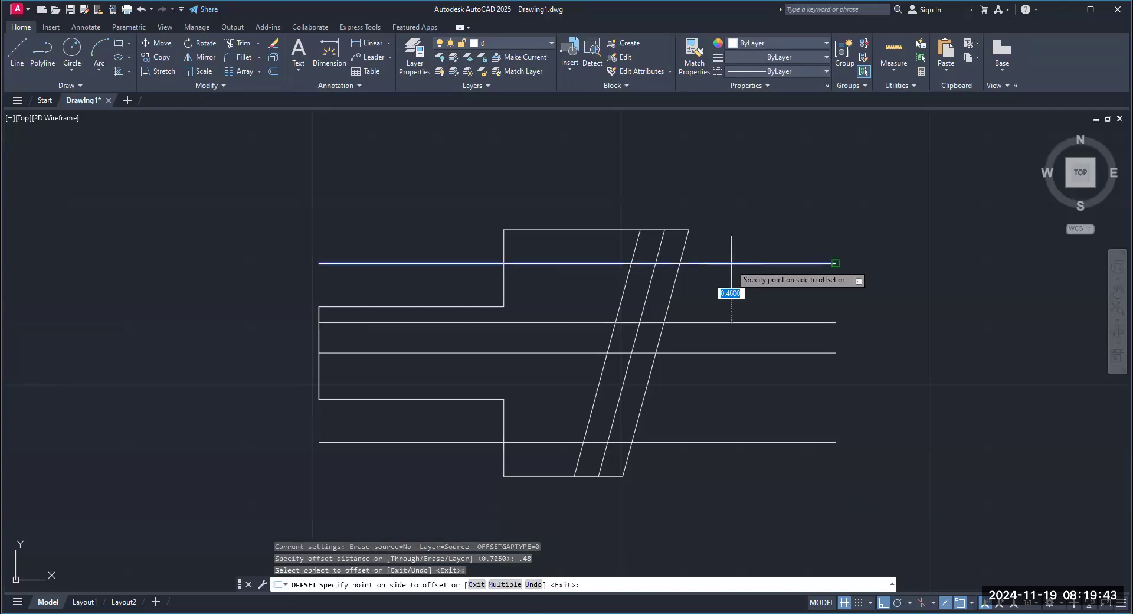
pyautogui.click(721, 308)
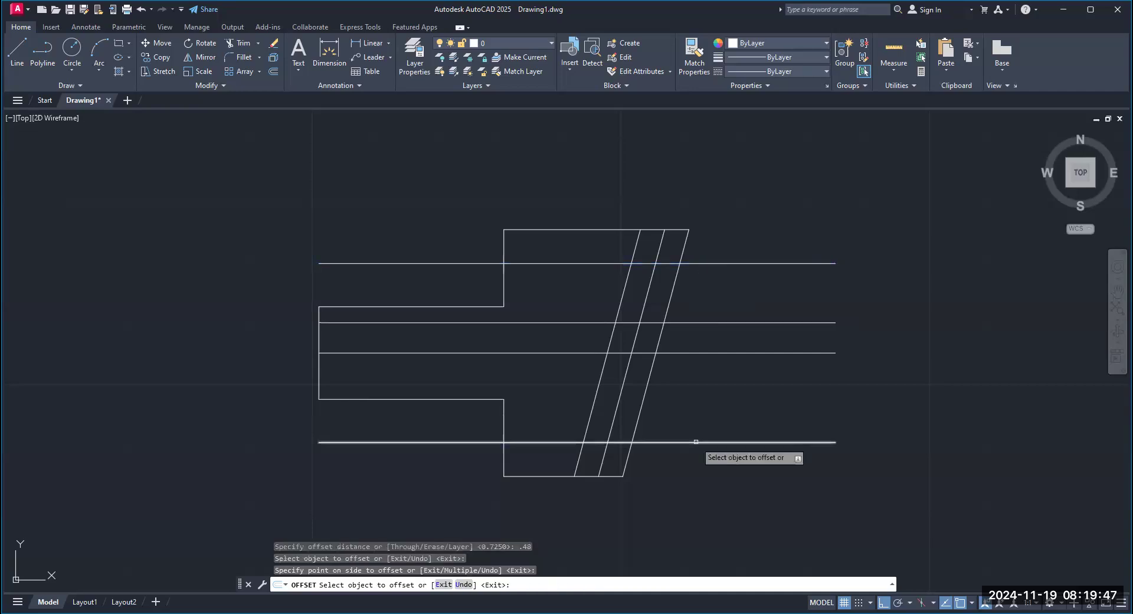
pyautogui.click(695, 442)
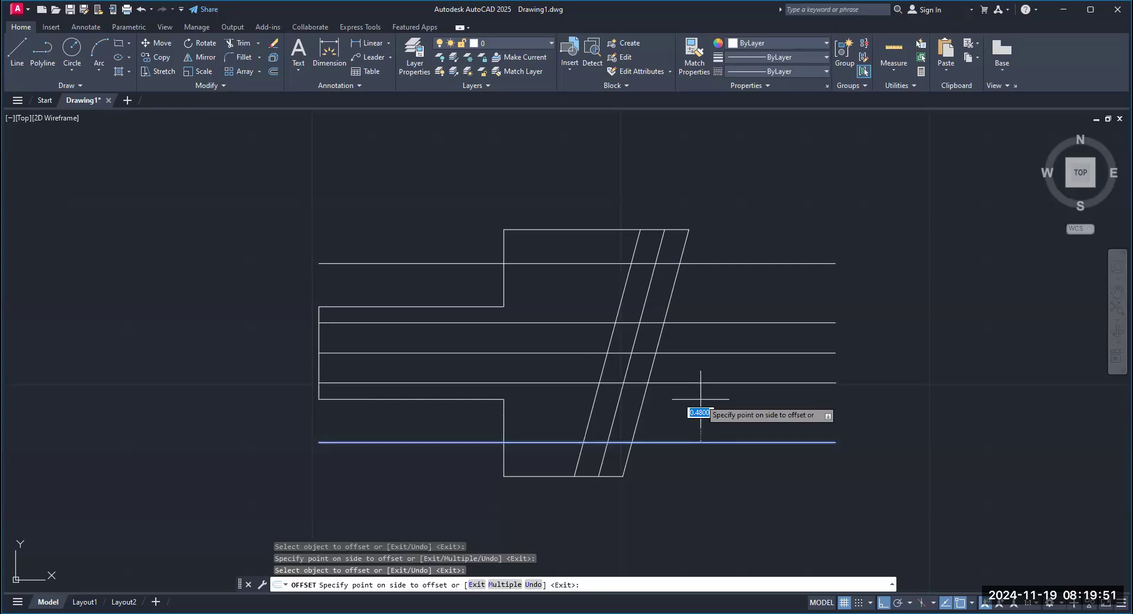
pyautogui.press('Escape')
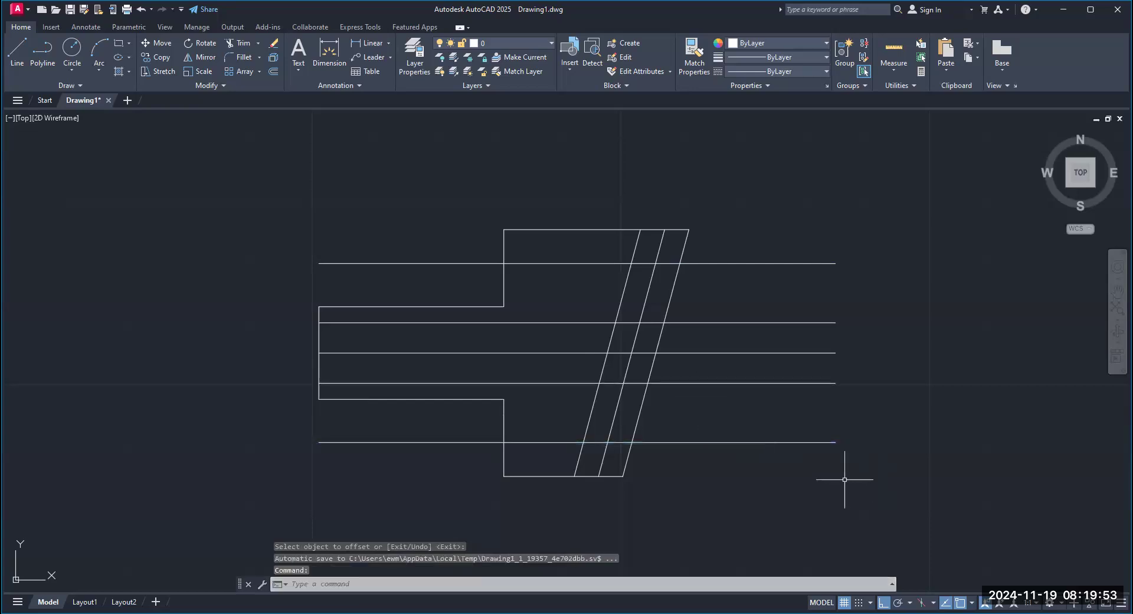
# Draw a 0.1590 diameter circle centred where the middle inclined line crosses the lowest horizontal offset line
pyautogui.scroll(2, 808, 459)
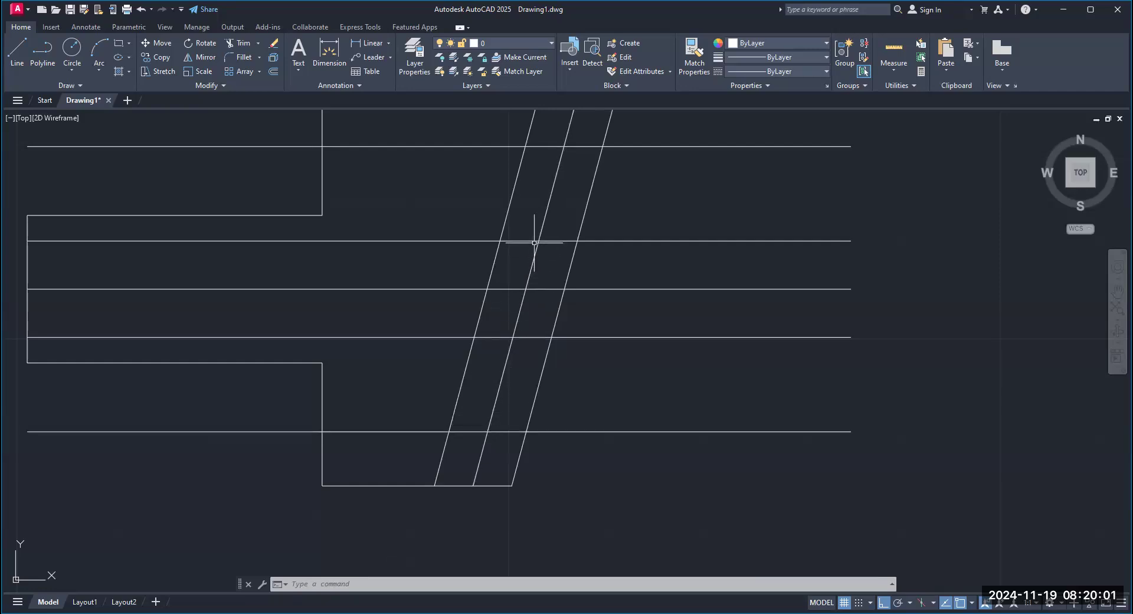
pyautogui.scroll(-2, 651, 453)
pyautogui.moveTo(651, 453); pyautogui.dragTo(652, 468, button='middle')
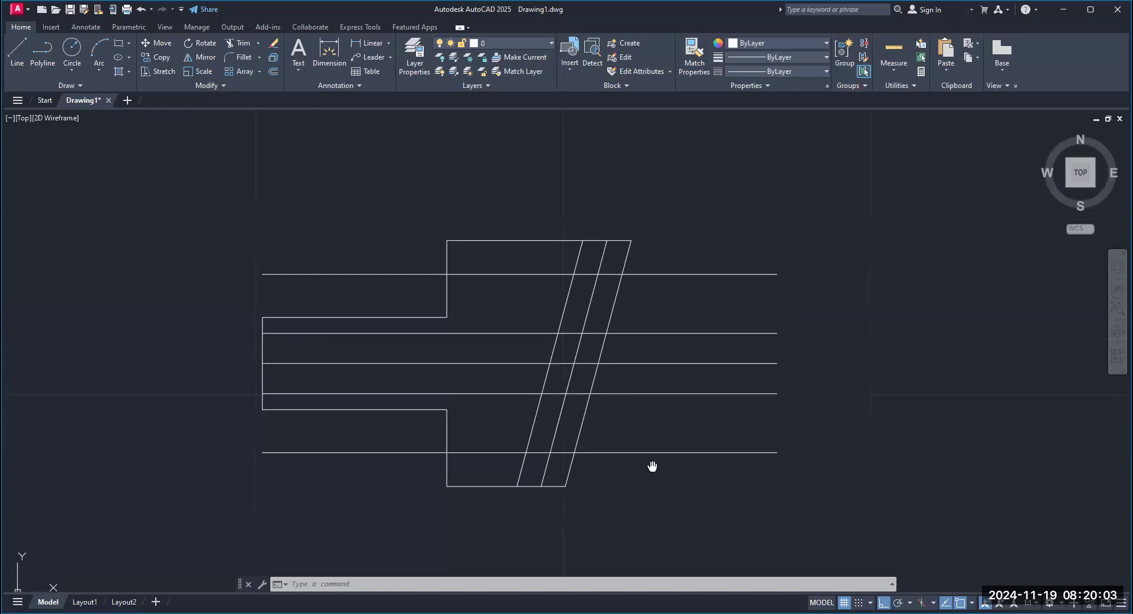
pyautogui.scroll(2, 655, 457)
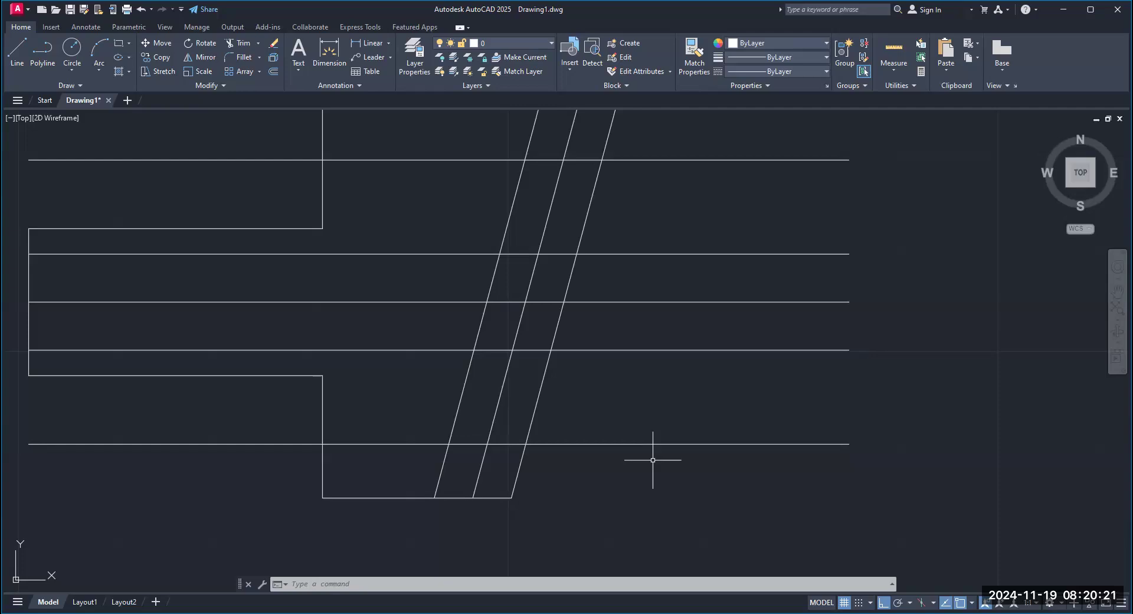
pyautogui.click(73, 72)
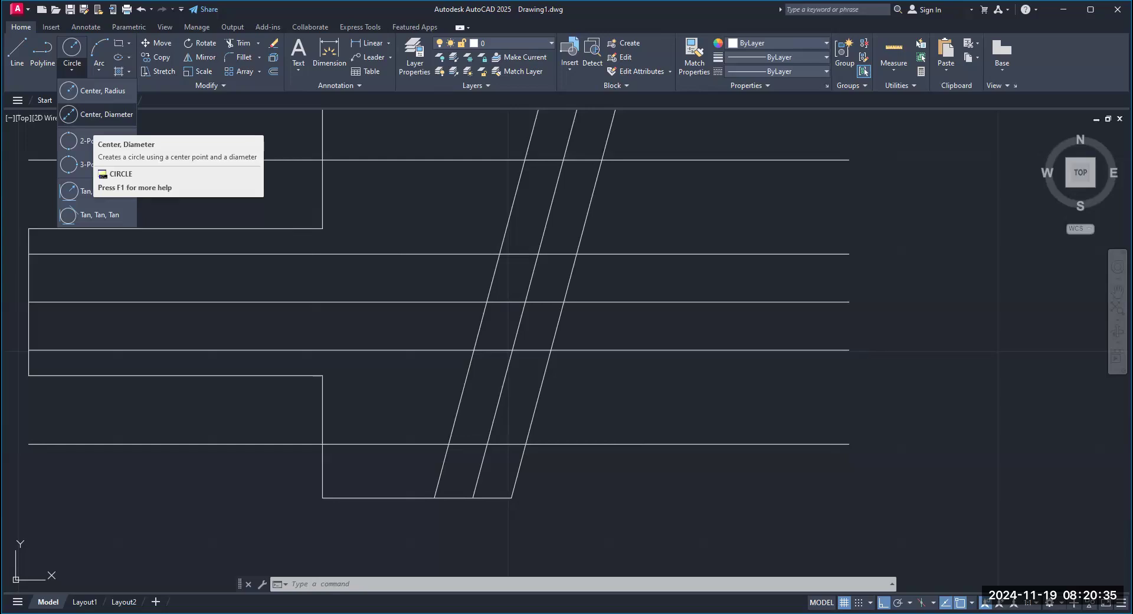
pyautogui.click(98, 114)
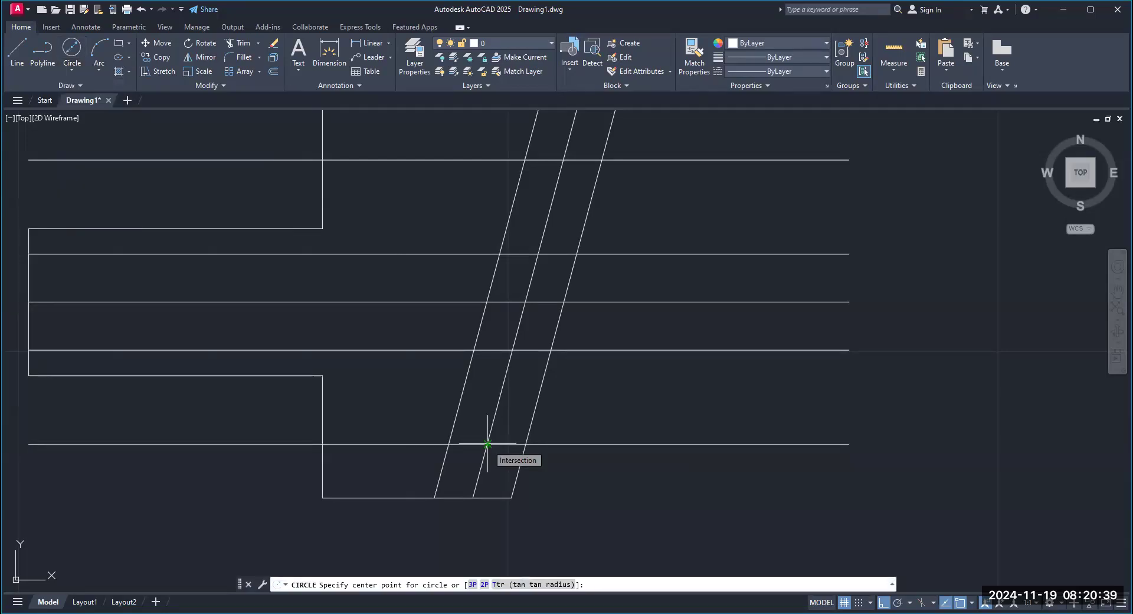
pyautogui.click(487, 443)
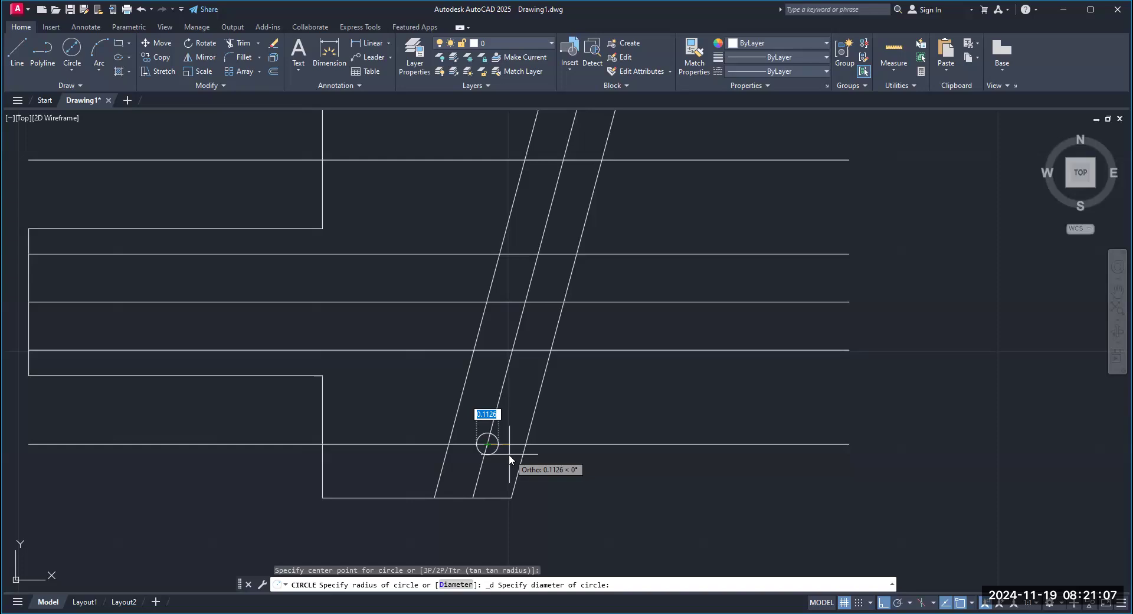
pyautogui.write('.1590')
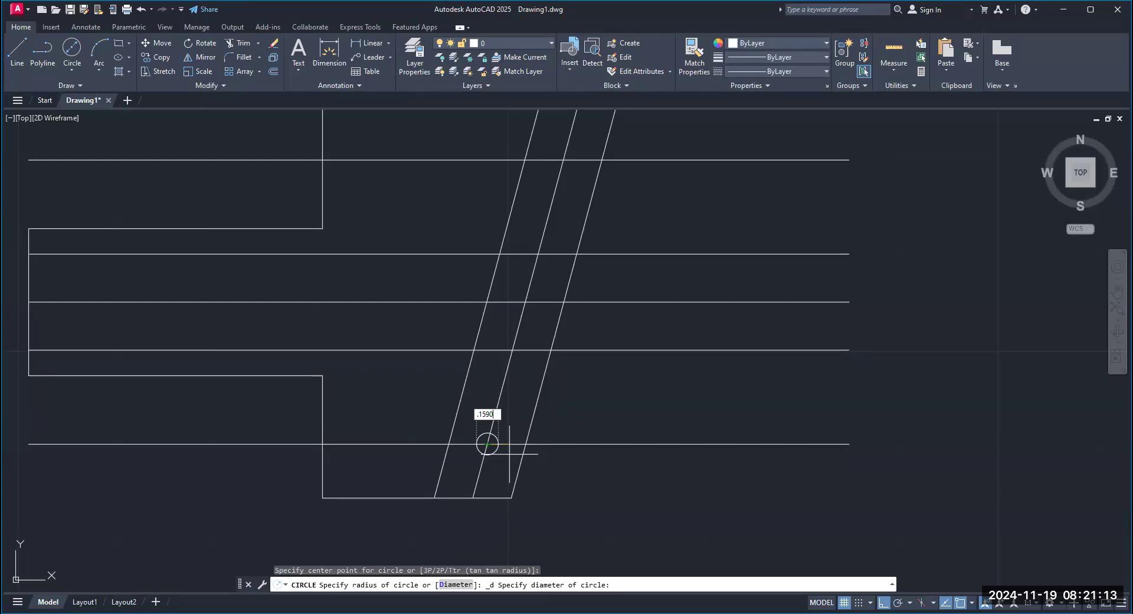
pyautogui.press('Return')
pyautogui.scroll(2, 493, 458)
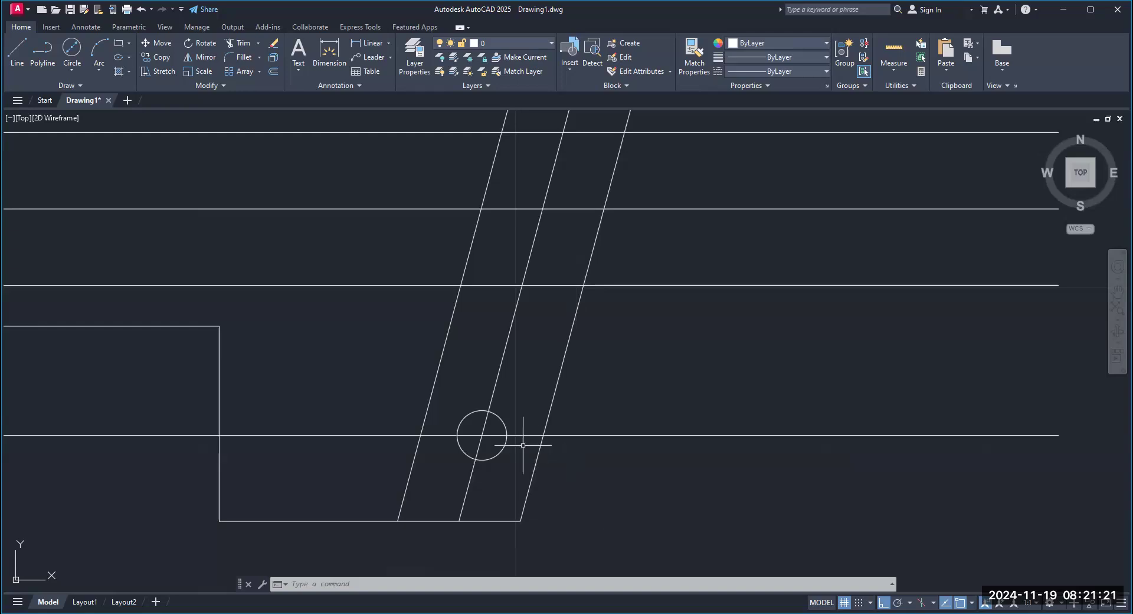
pyautogui.click(339, 62)
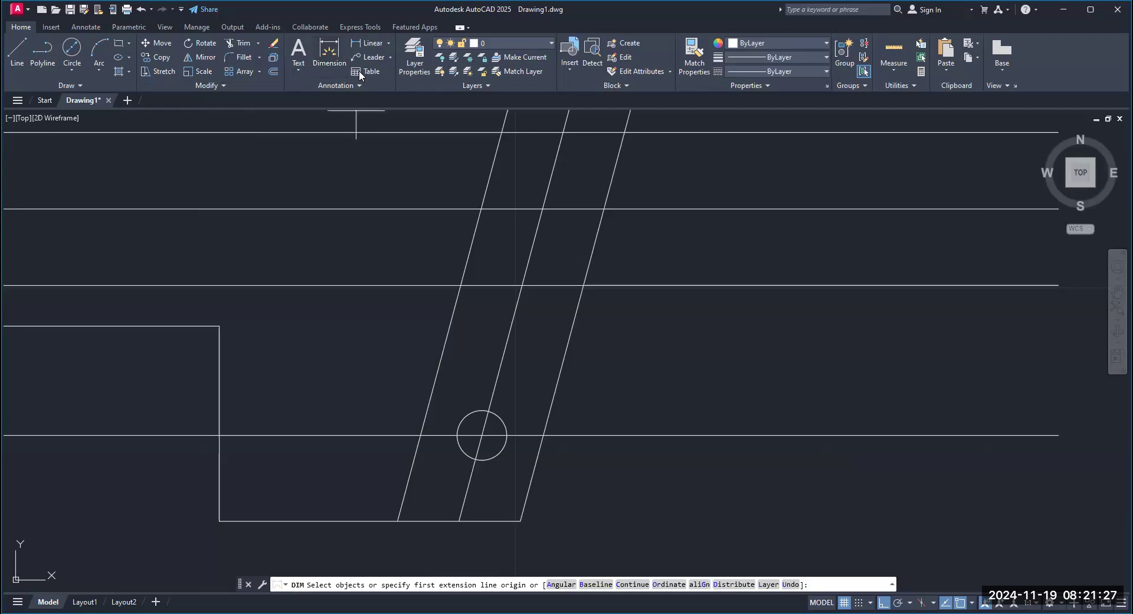
pyautogui.press('Escape')
pyautogui.press('Escape')
pyautogui.press('Escape')
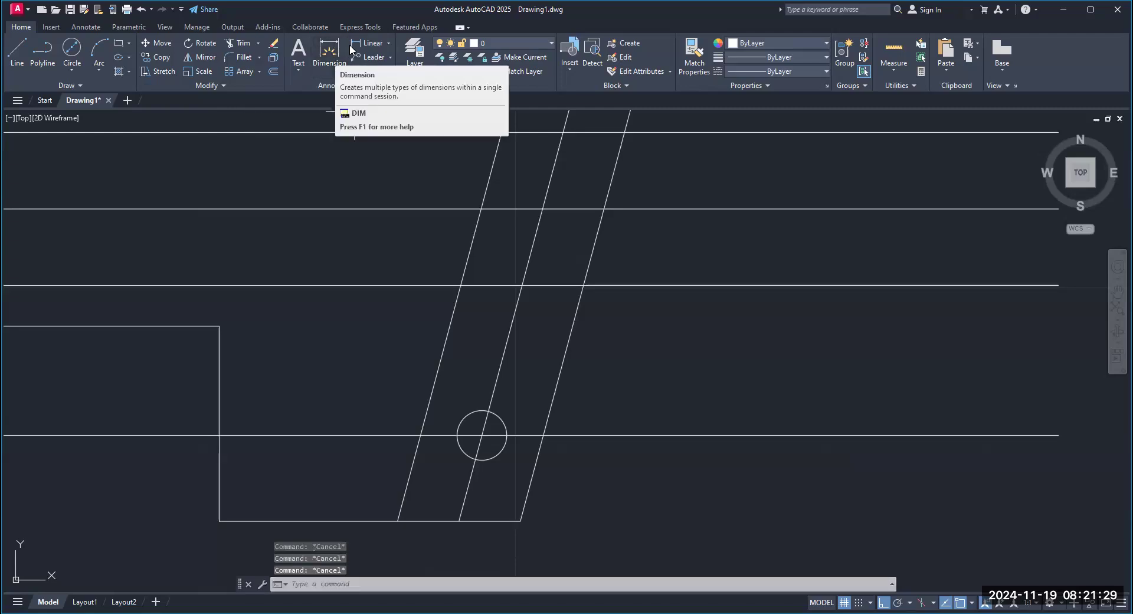
# Check the circle's diameter with a Diameter dimension, cancelling before the dimension is placed
pyautogui.click(388, 43)
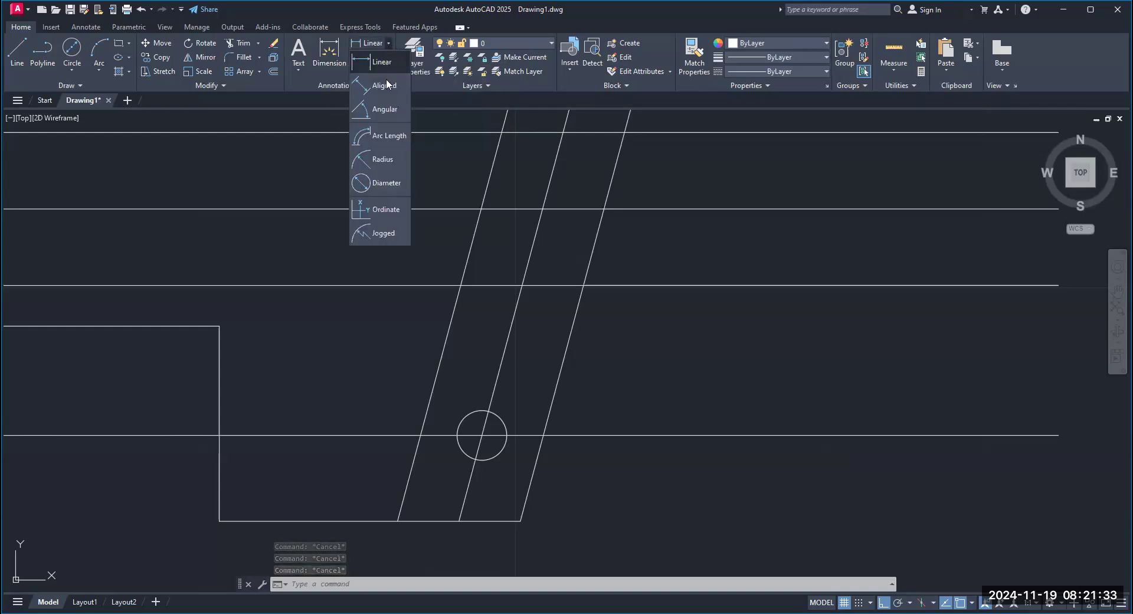
pyautogui.click(381, 181)
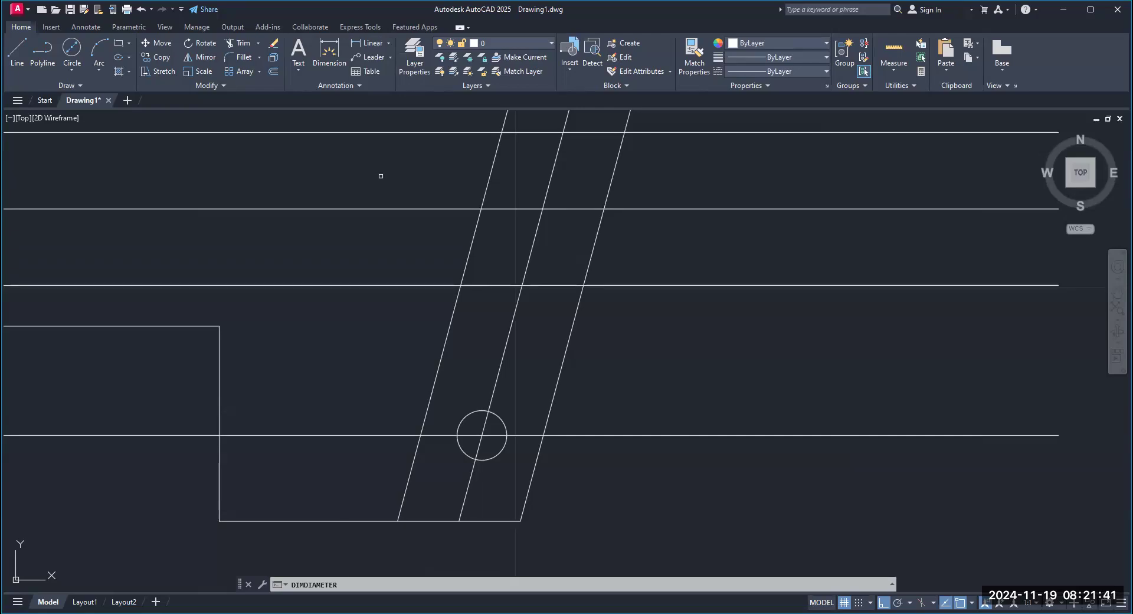
pyautogui.press('Escape')
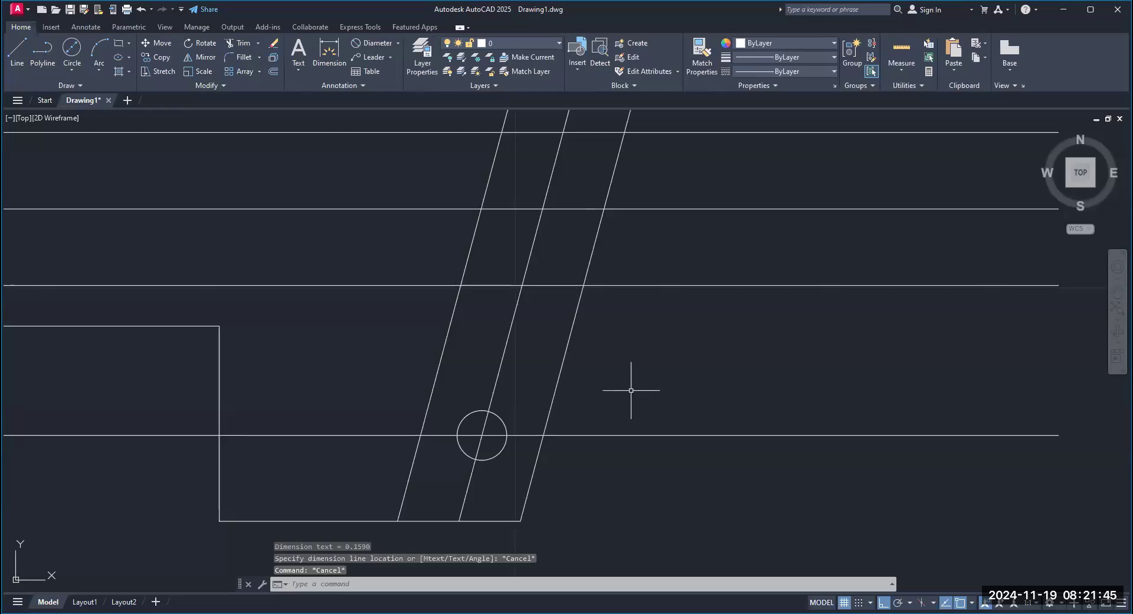
# List the circle's properties with the LIST command and dismiss the listing
pyautogui.write('LIST')
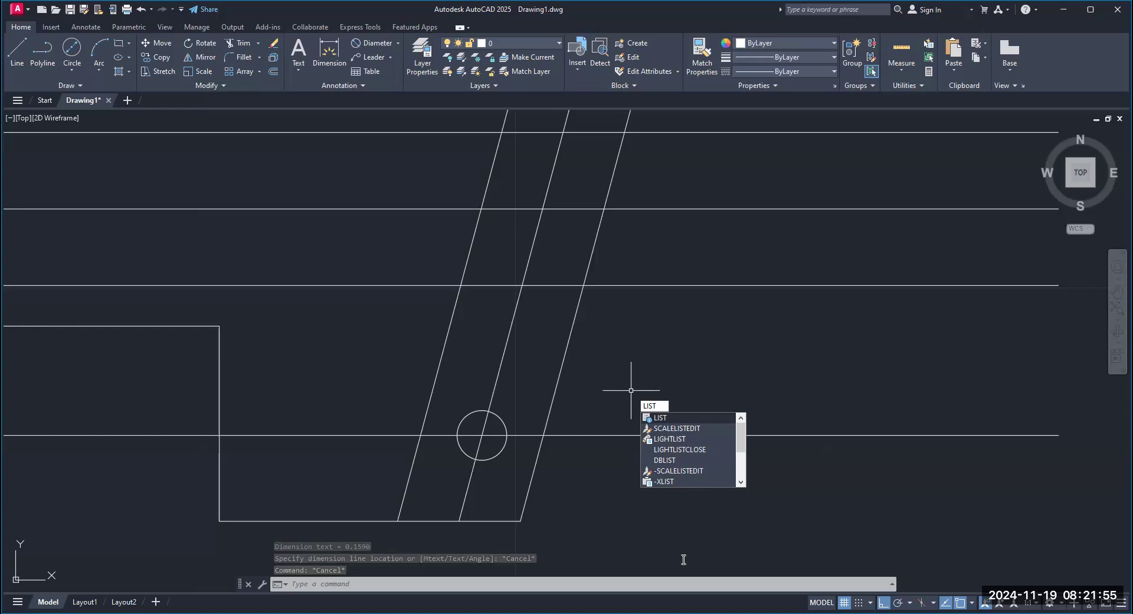
pyautogui.press('Return')
pyautogui.click(501, 419)
pyautogui.press('Return')
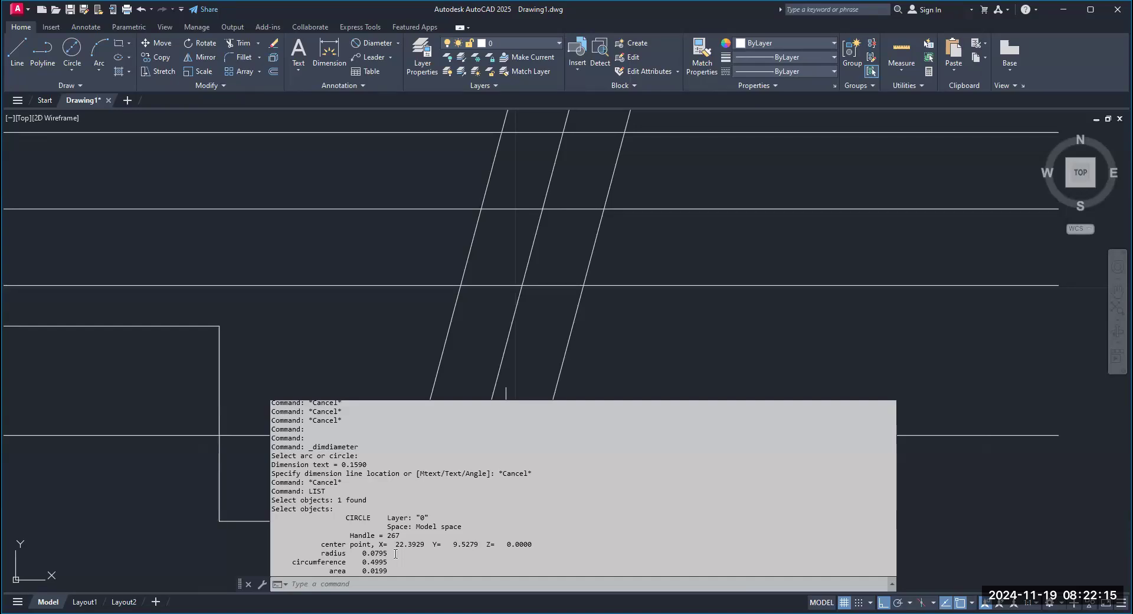
pyautogui.press('Escape')
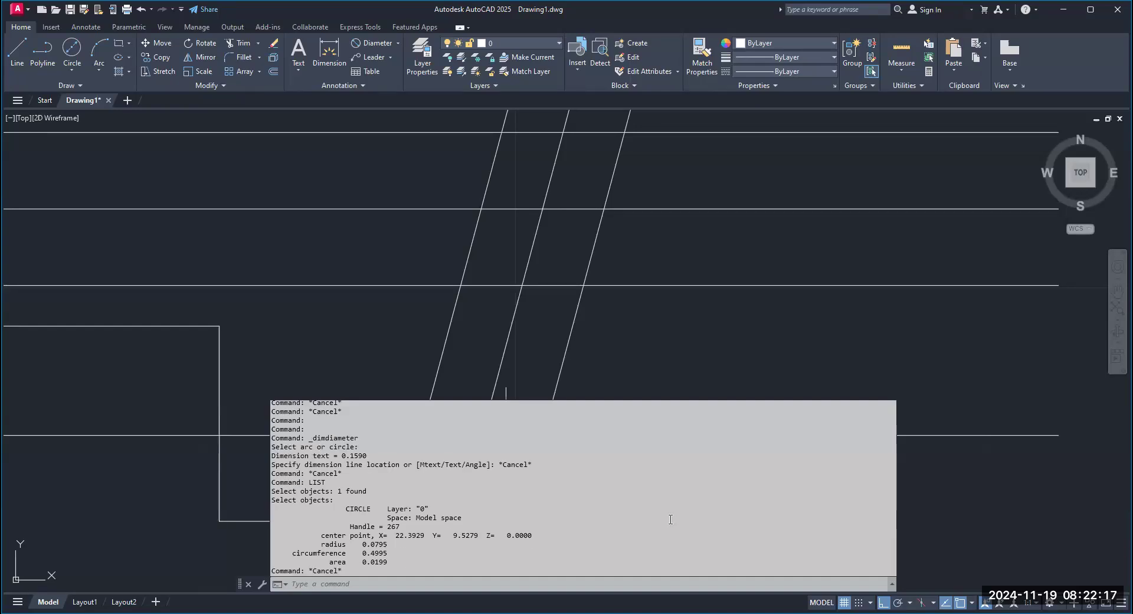
pyautogui.press('Escape')
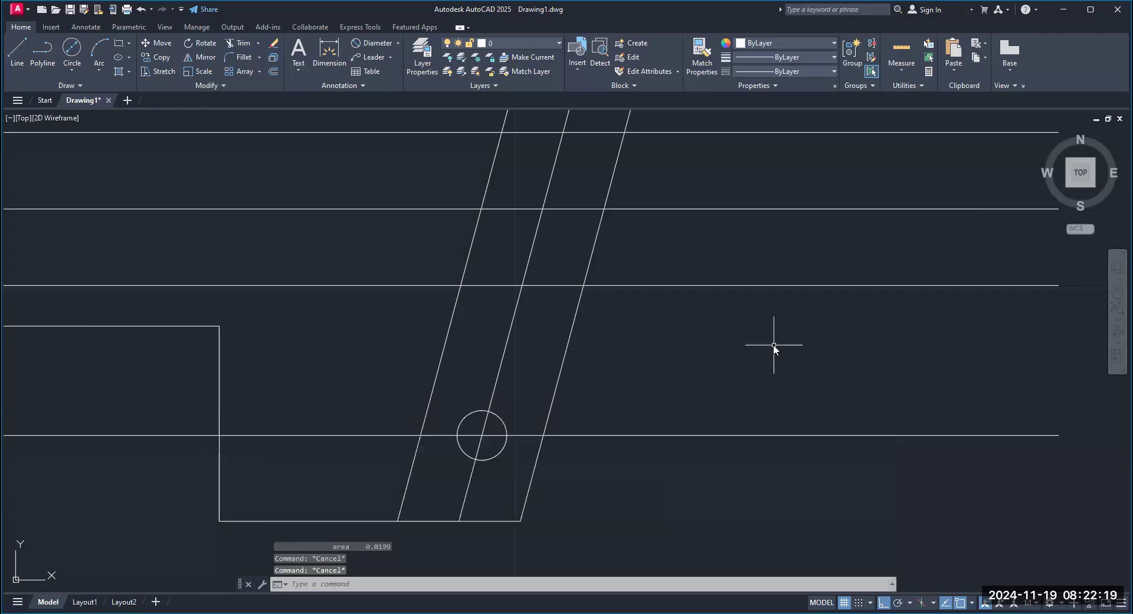
pyautogui.press('Escape')
# Draw a second circle of 0.190 diameter, concentric with the existing circle on the middle inclined line
pyautogui.moveTo(662, 387)
pyautogui.mouseDown(button='middle')
pyautogui.moveTo(688, 370)
pyautogui.moveTo(685, 354)
pyautogui.mouseUp(button='middle')
pyautogui.scroll(2, 567, 351)
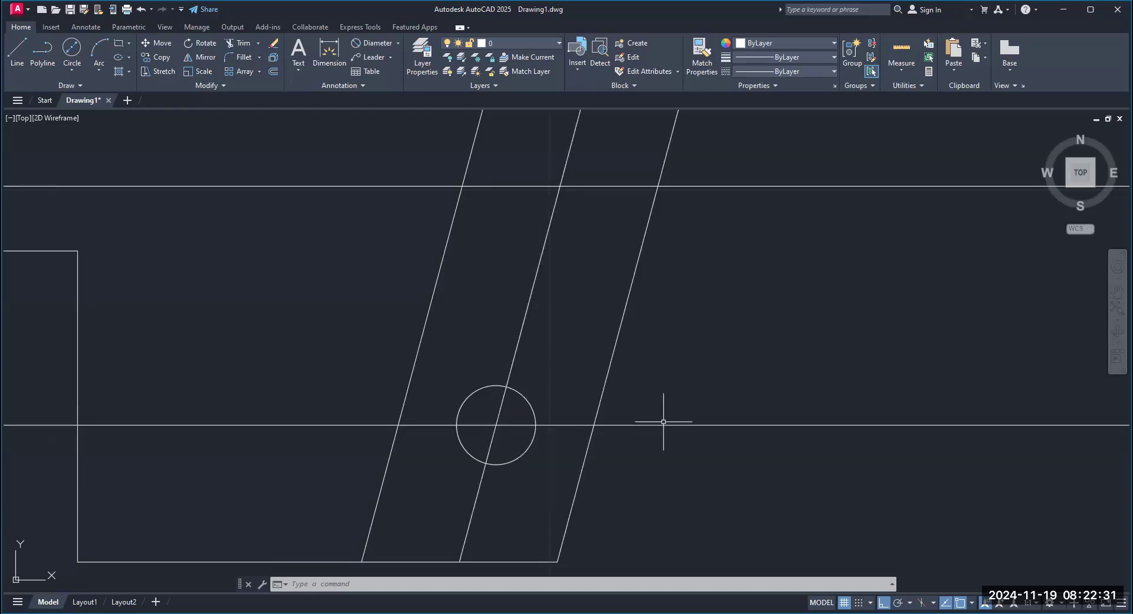
pyautogui.click(75, 75)
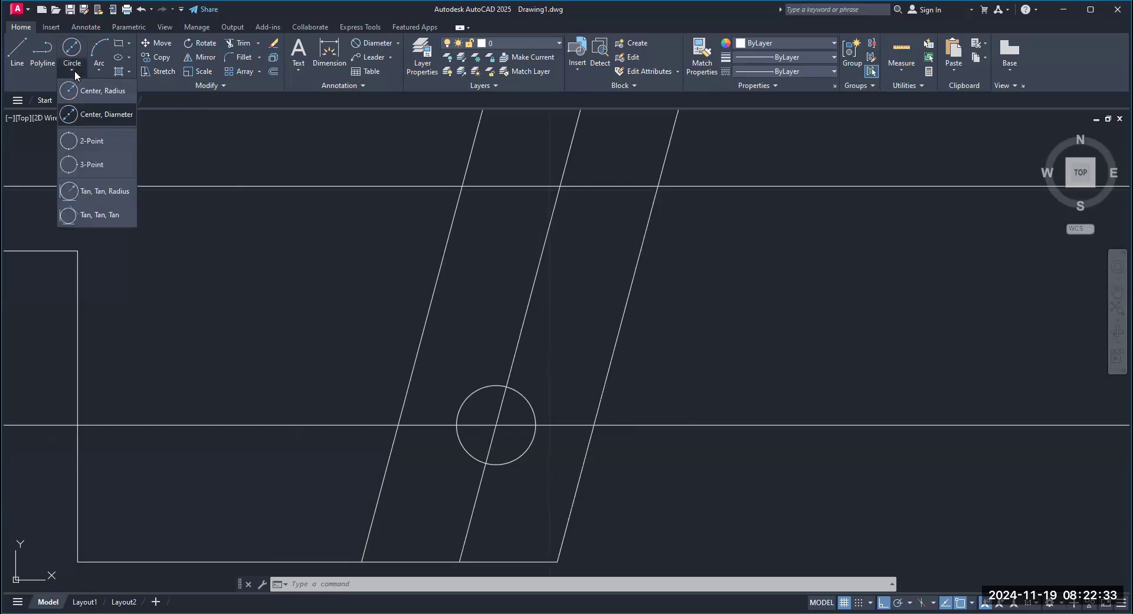
pyautogui.click(75, 115)
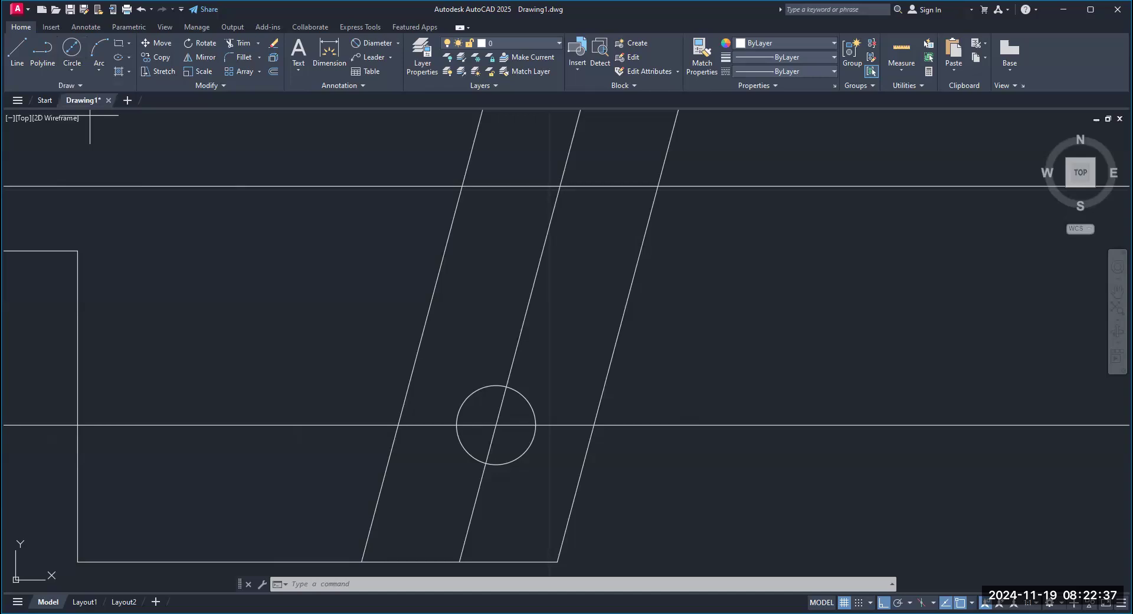
pyautogui.click(72, 48)
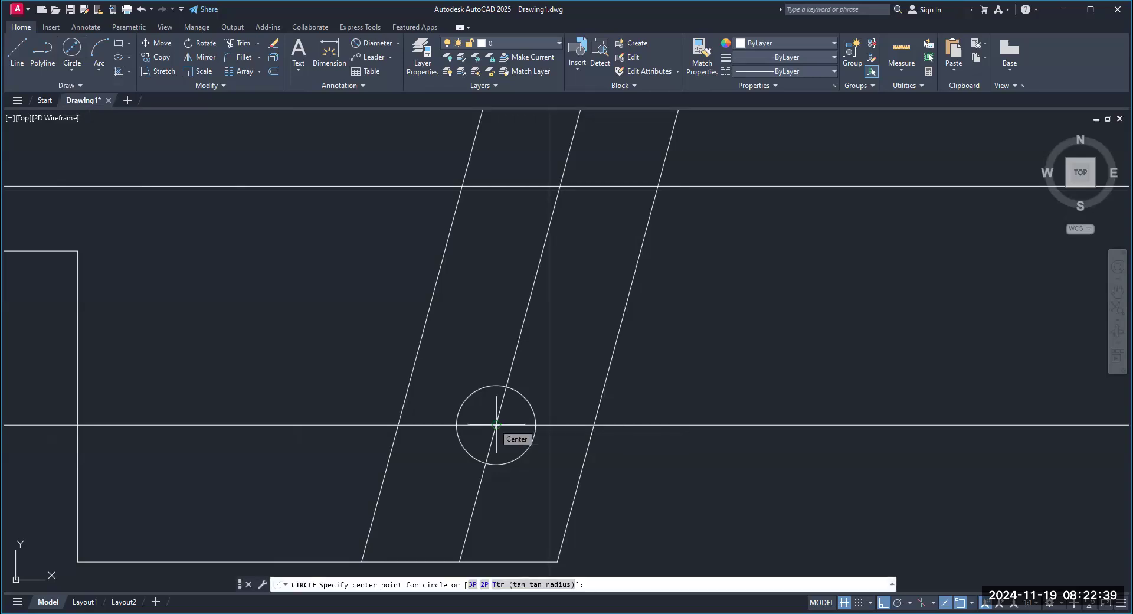
pyautogui.click(496, 425)
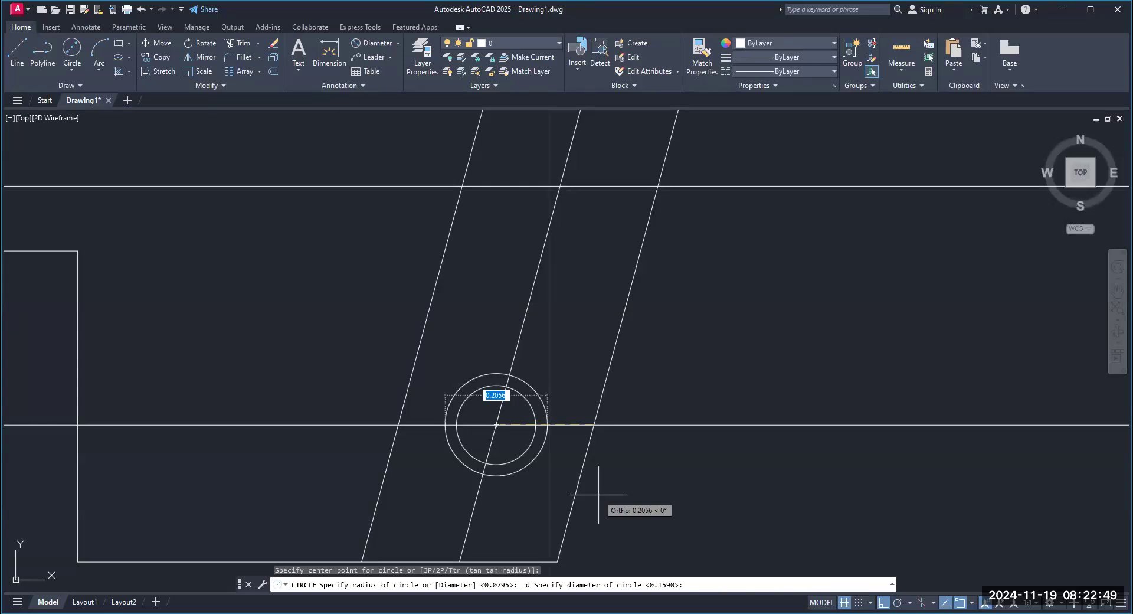
pyautogui.write('.190')
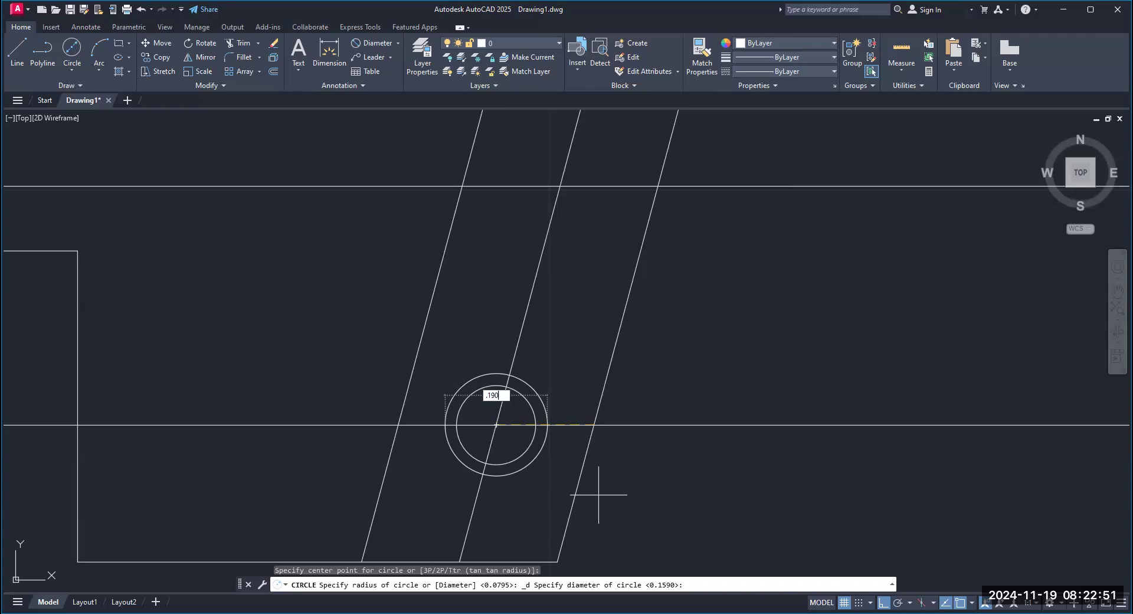
pyautogui.press('Return')
# Examine the two concentric circles and their position between the inclined lines at close range
pyautogui.scroll(2, 493, 457)
pyautogui.scroll(2, 489, 464)
pyautogui.moveTo(485, 449); pyautogui.dragTo(439, 379, button='middle')
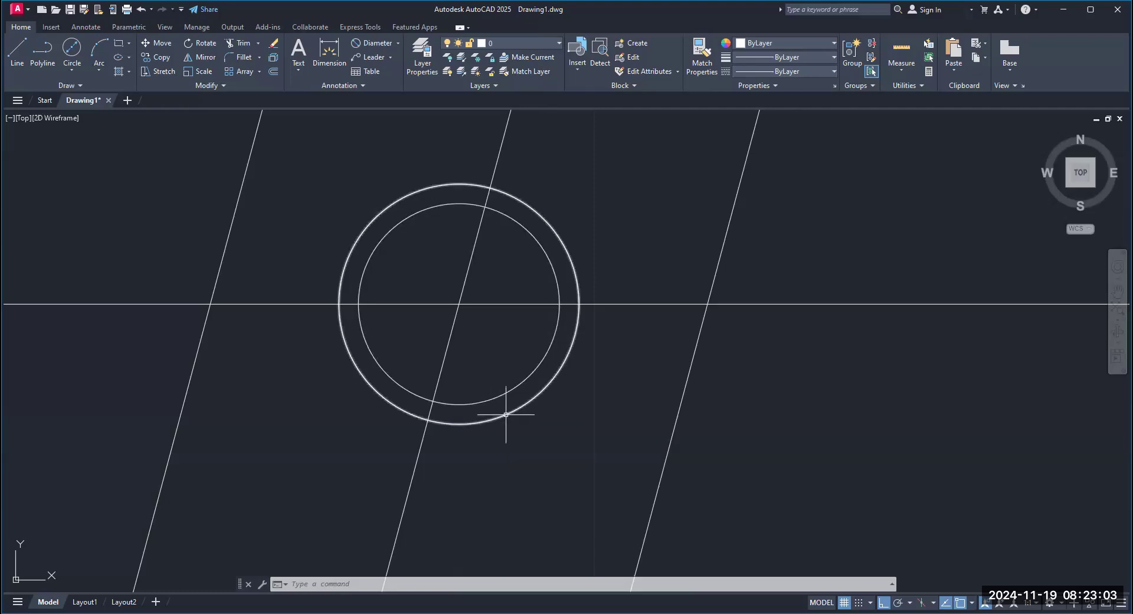
pyautogui.moveTo(505, 414)
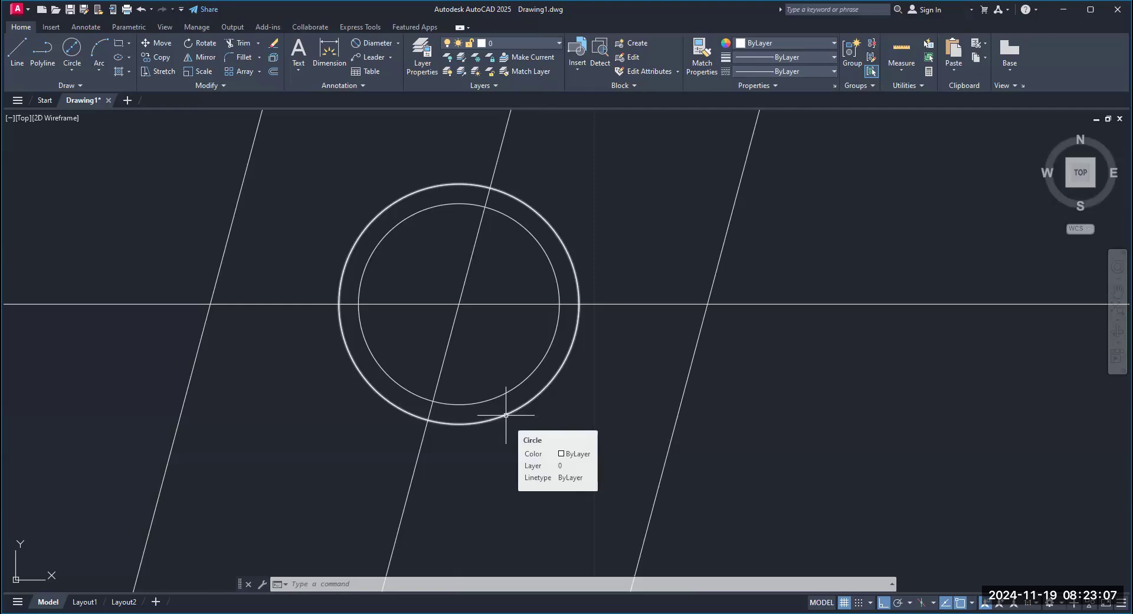
pyautogui.scroll(-3, 506, 415)
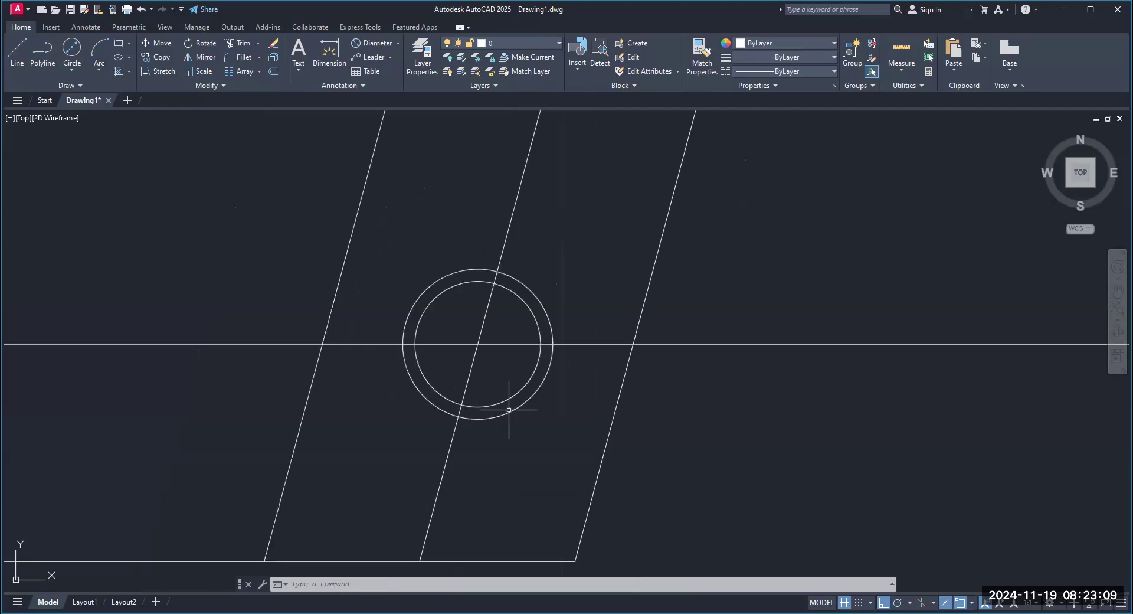
pyautogui.scroll(-2, 513, 413)
pyautogui.scroll(2, 555, 426)
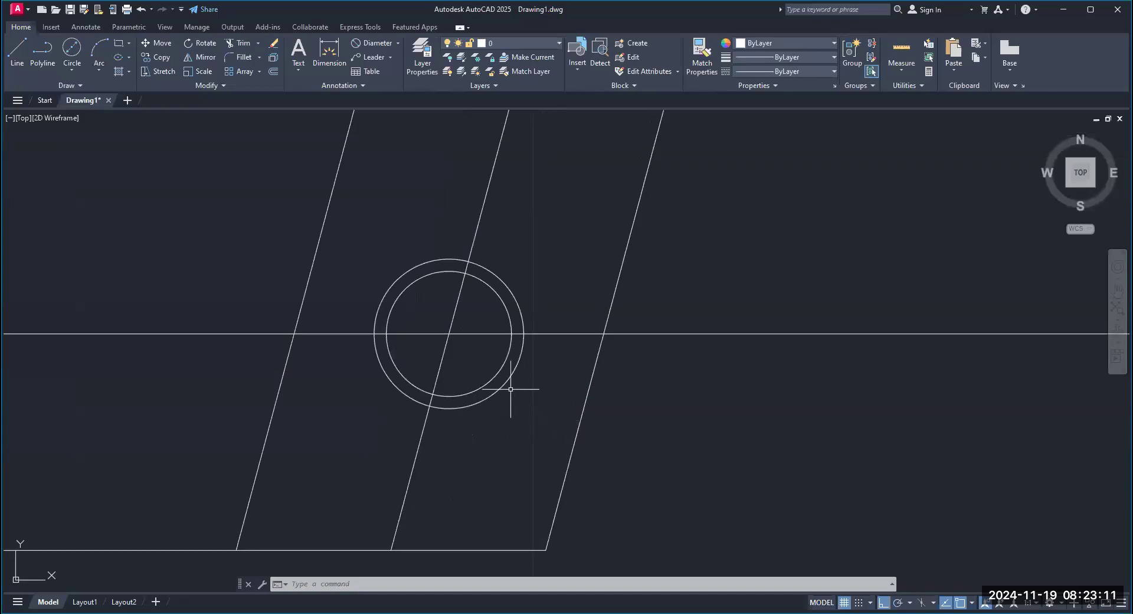
pyautogui.scroll(2, 512, 387)
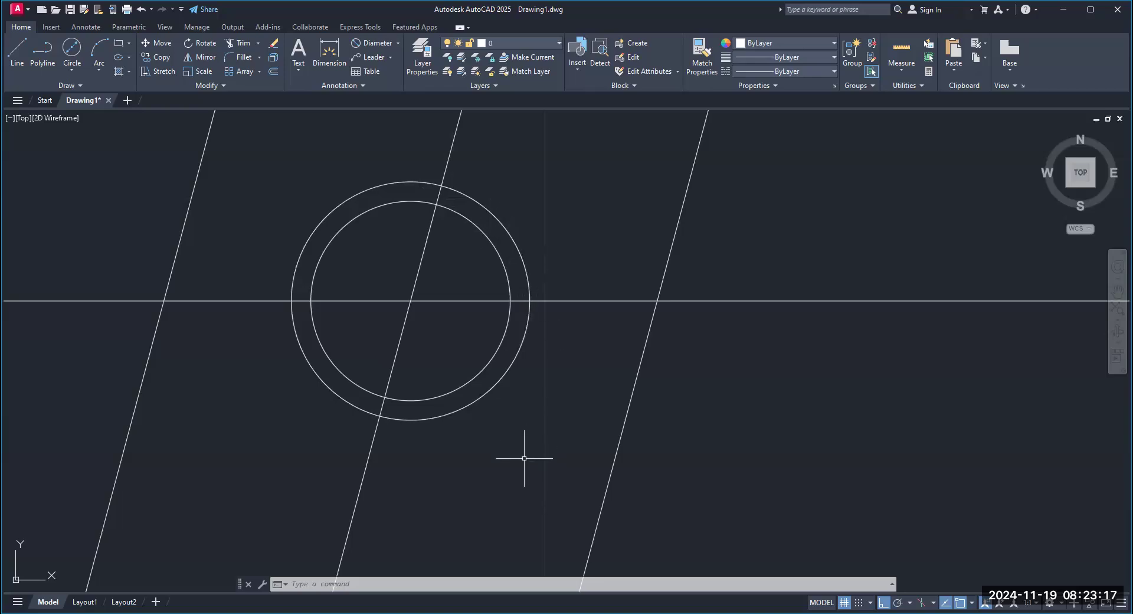
# Try changing the outer circle's linetype to hidden with the CHANGE command, and undo that change
pyautogui.scroll(-2, 520, 459)
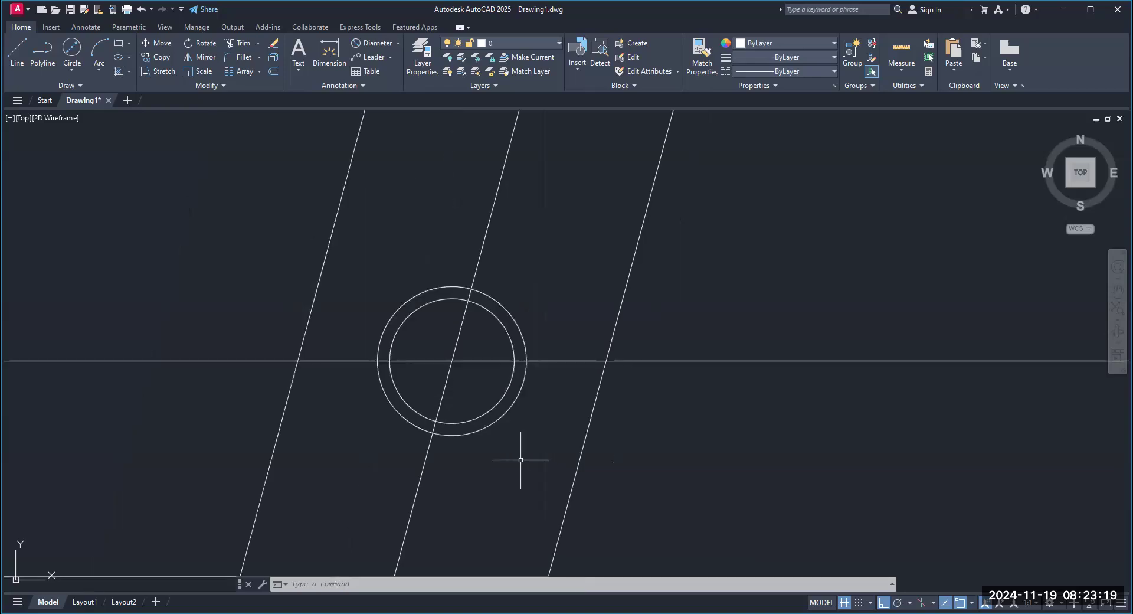
pyautogui.write('change')
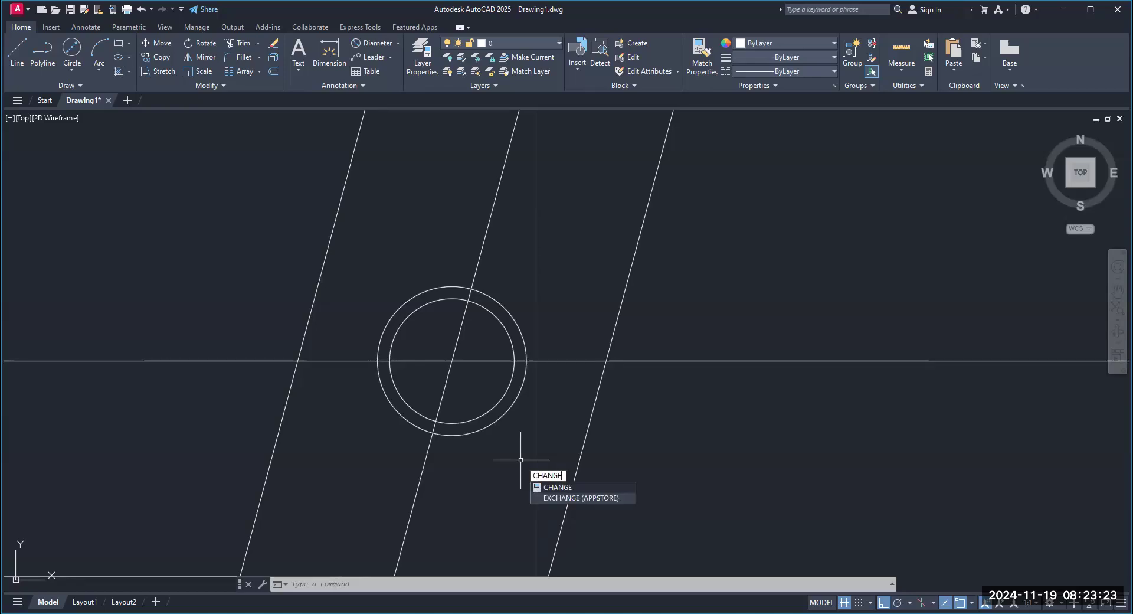
pyautogui.press('Return')
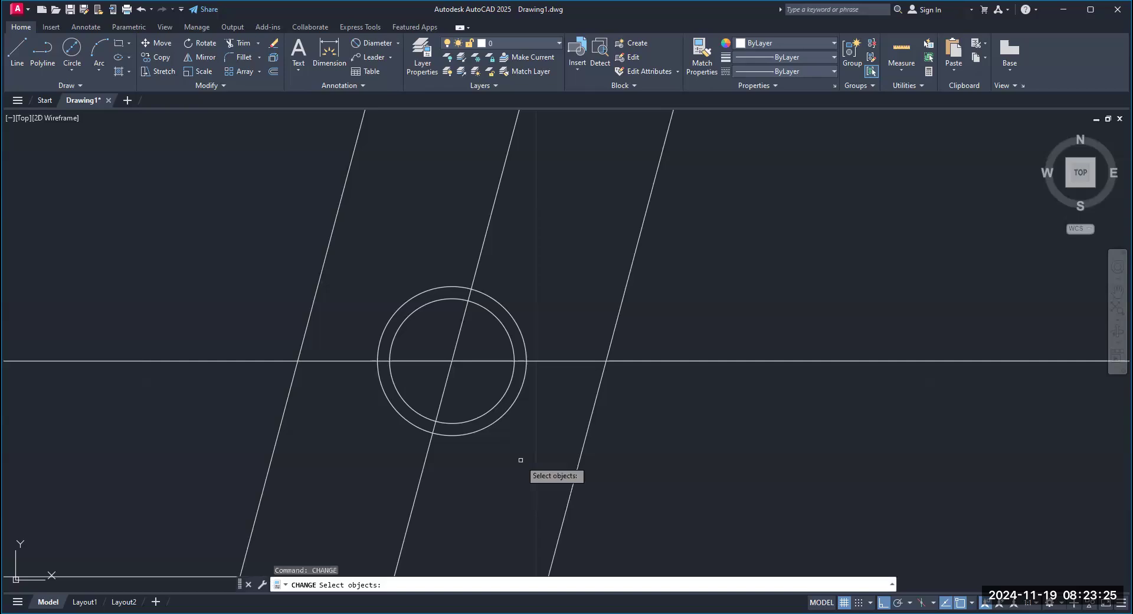
pyautogui.click(503, 413)
pyautogui.press('Return')
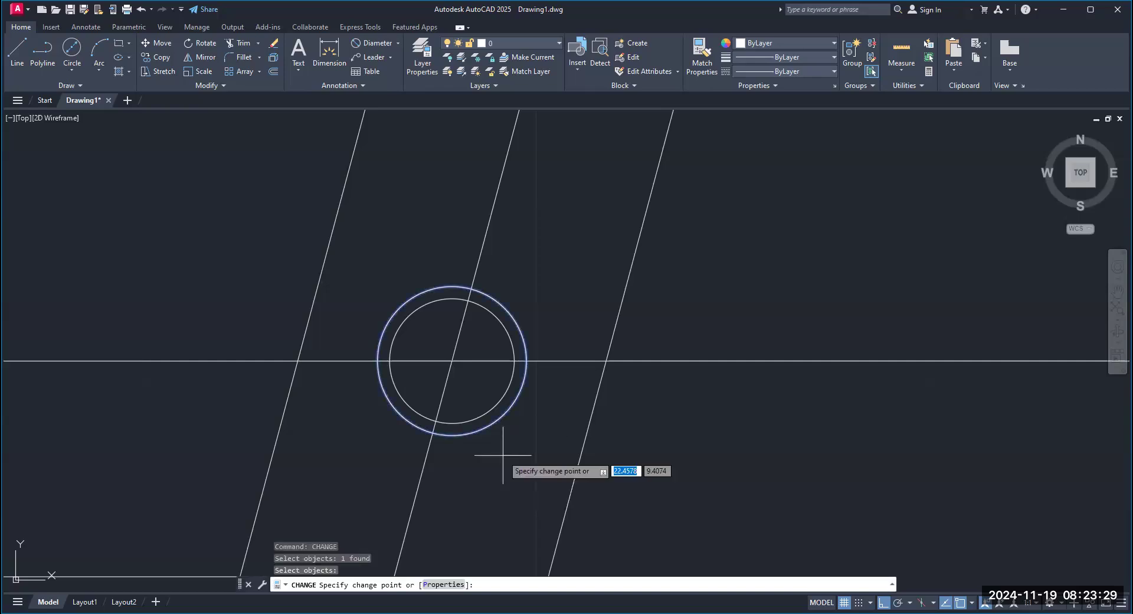
pyautogui.write('p')
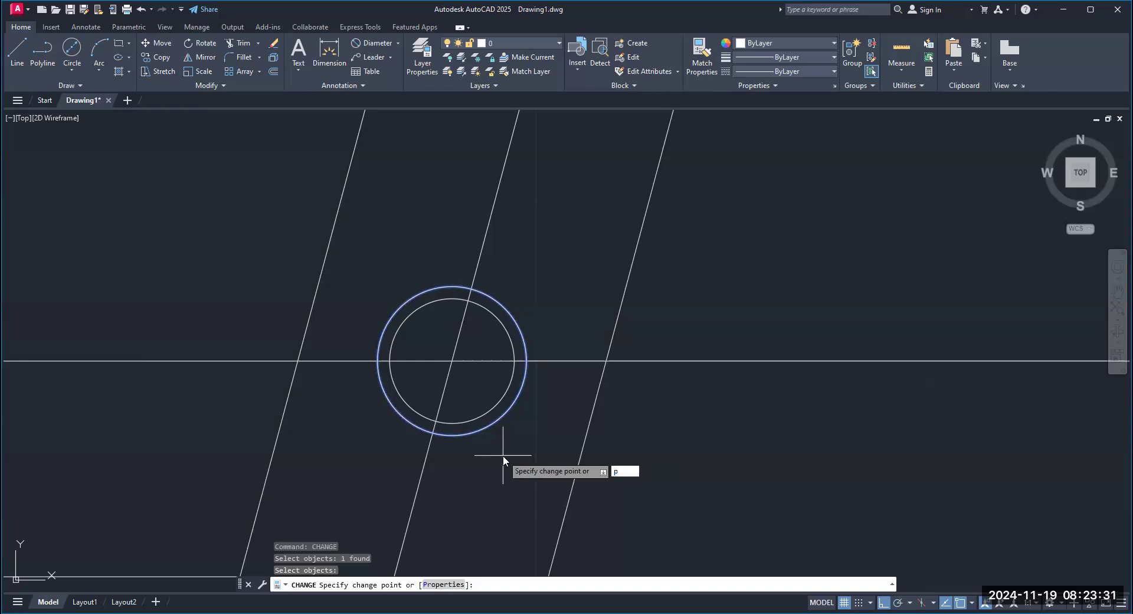
pyautogui.press('Return')
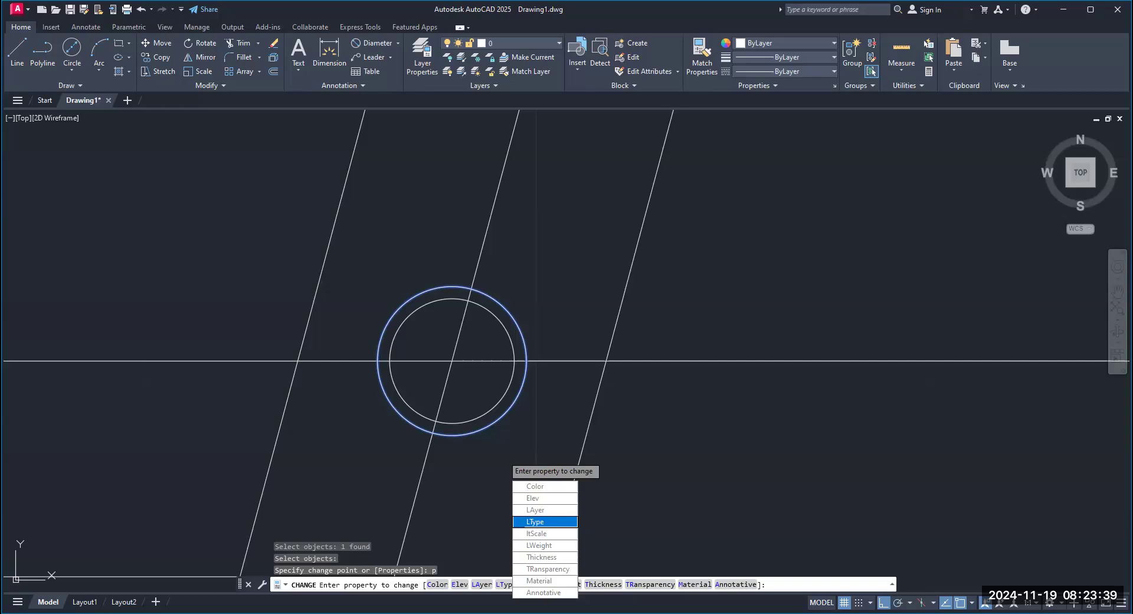
pyautogui.click(536, 522)
pyautogui.write('hidden')
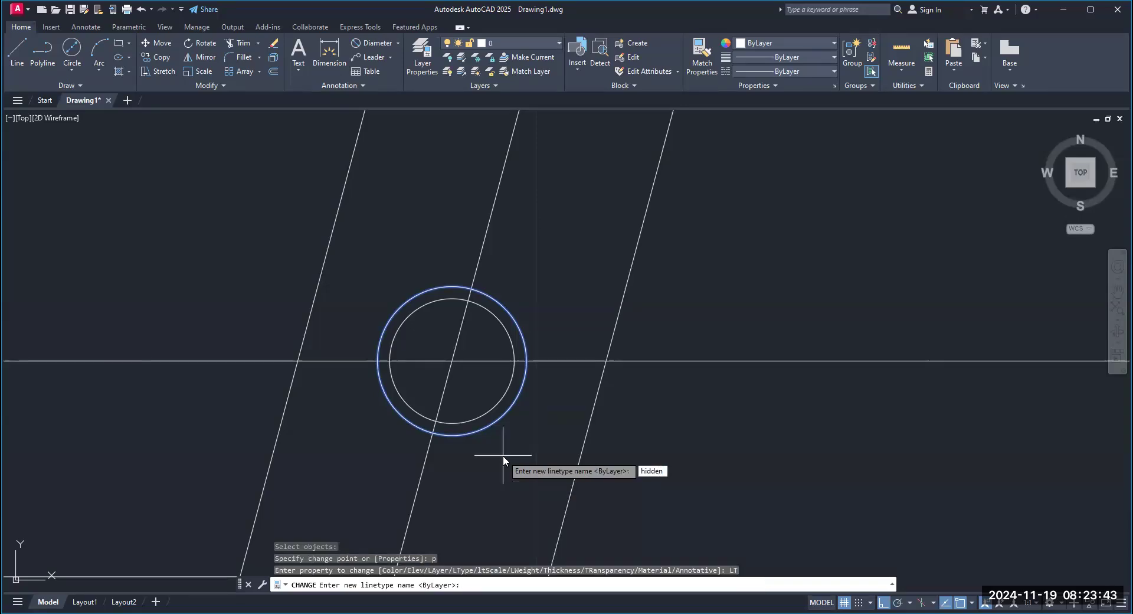
pyautogui.press('Return')
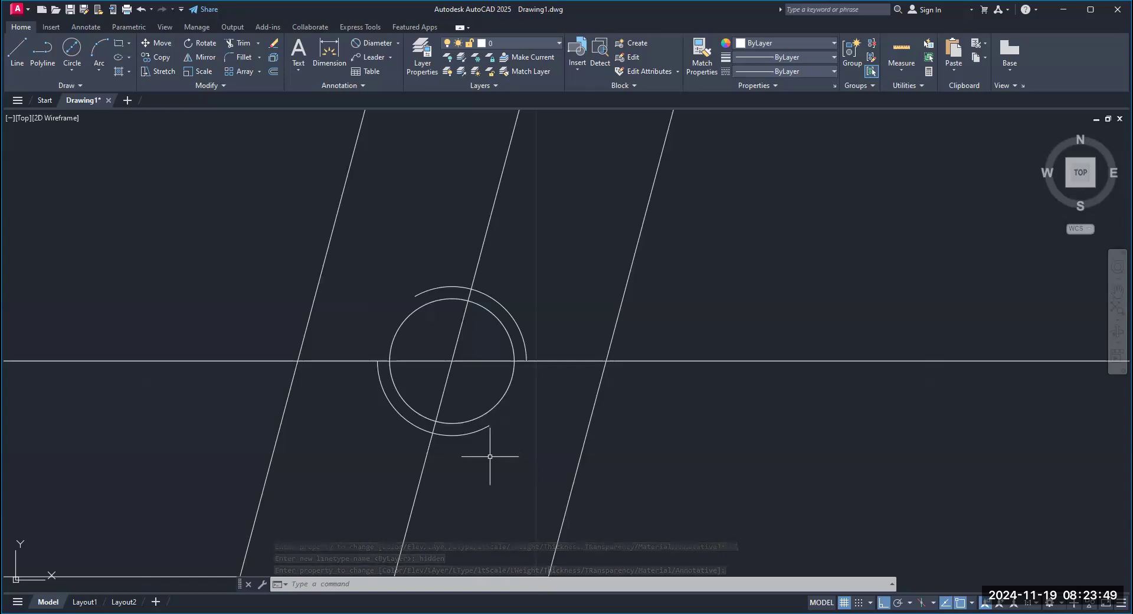
pyautogui.click(140, 9)
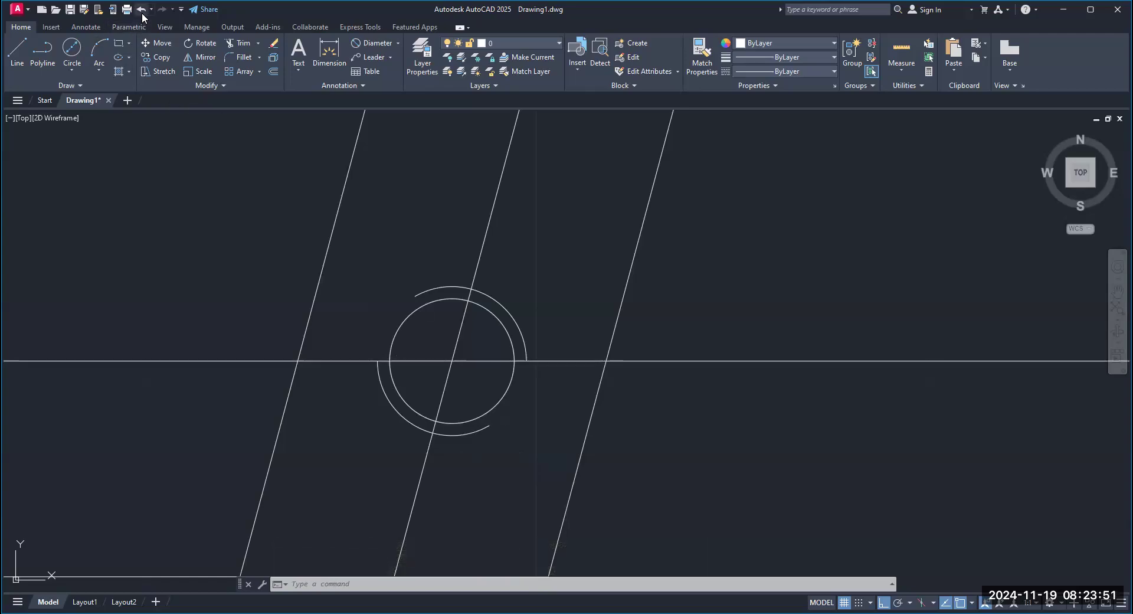
# Set the outer circle's linetype property to hidden using the CHANGE command
pyautogui.write('change')
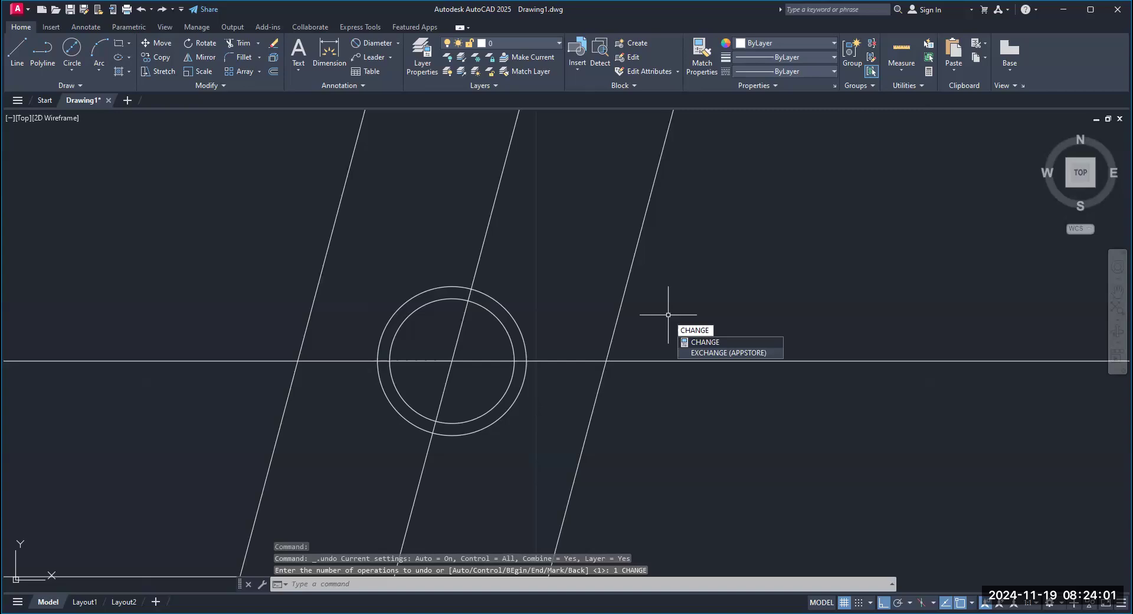
pyautogui.press('Return')
pyautogui.write('p')
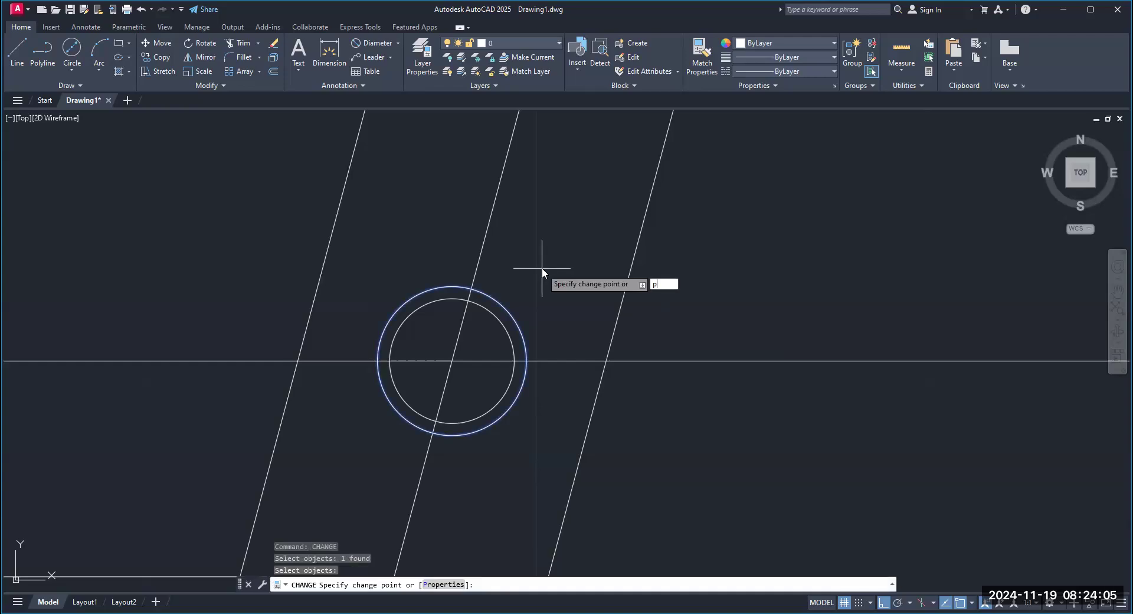
pyautogui.press('Return')
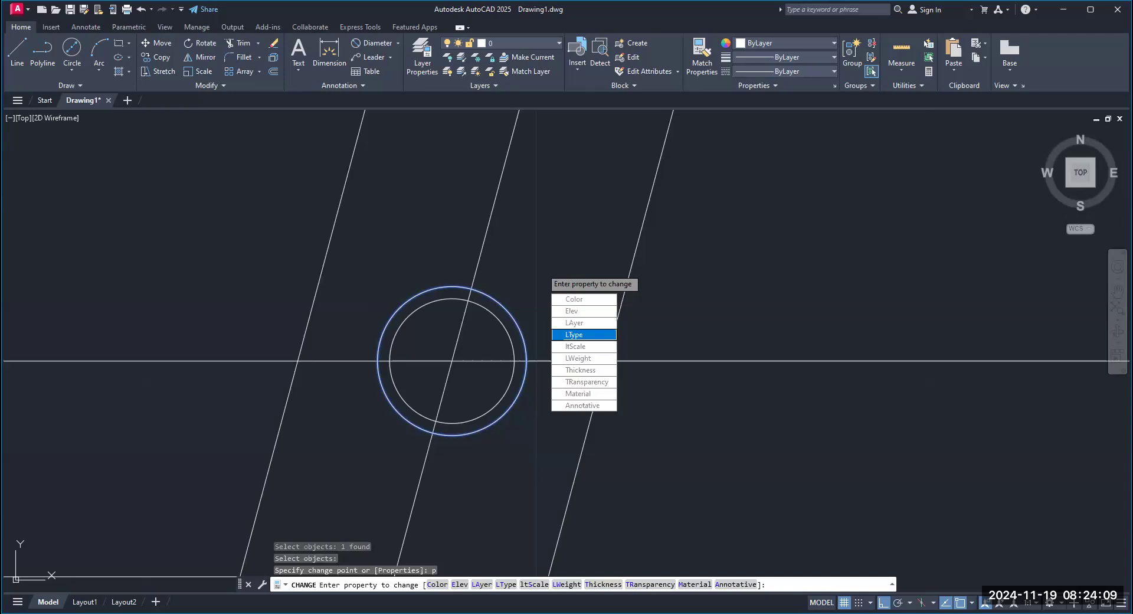
pyautogui.press('Return')
pyautogui.write('hidden')
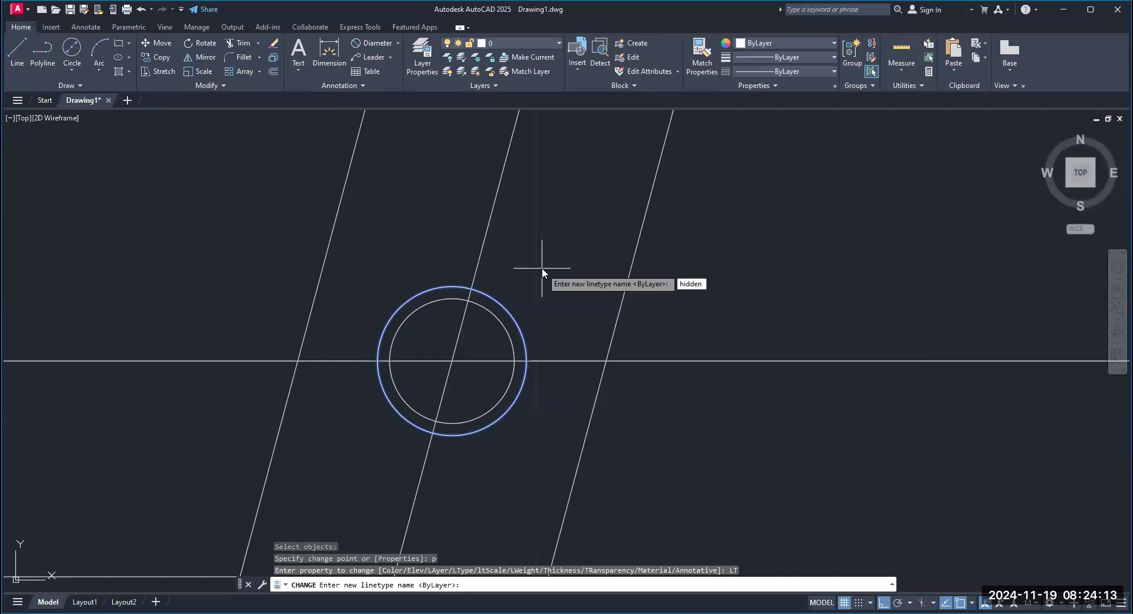
pyautogui.press('Return')
pyautogui.press('Return')
# Set the global linetype scale factor to .25 with the LTSCALE command
pyautogui.scroll(-4, 555, 370)
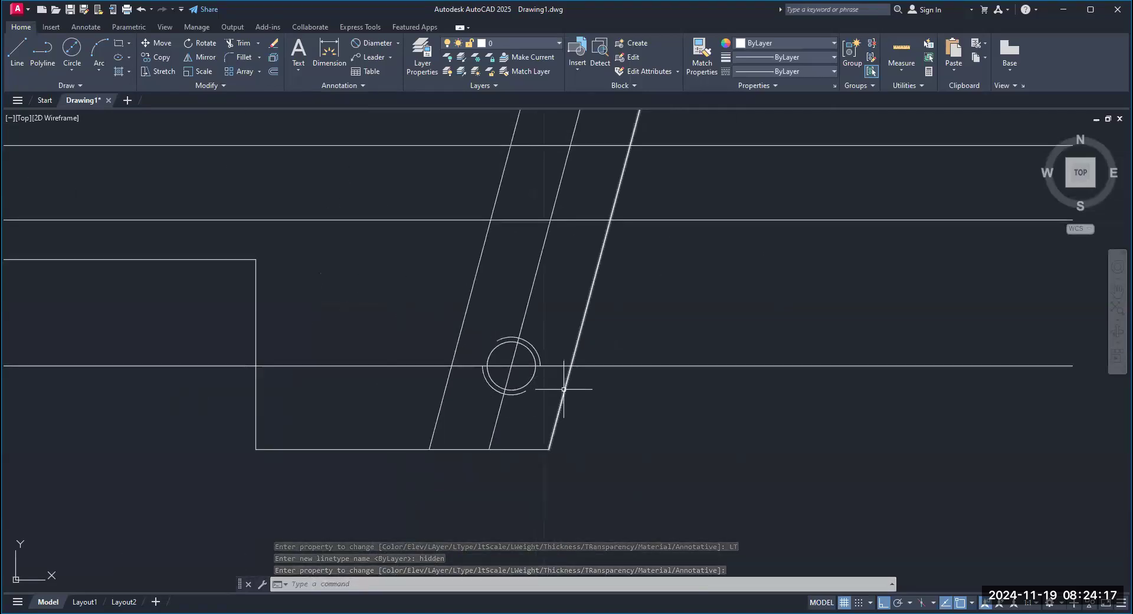
pyautogui.scroll(4, 554, 378)
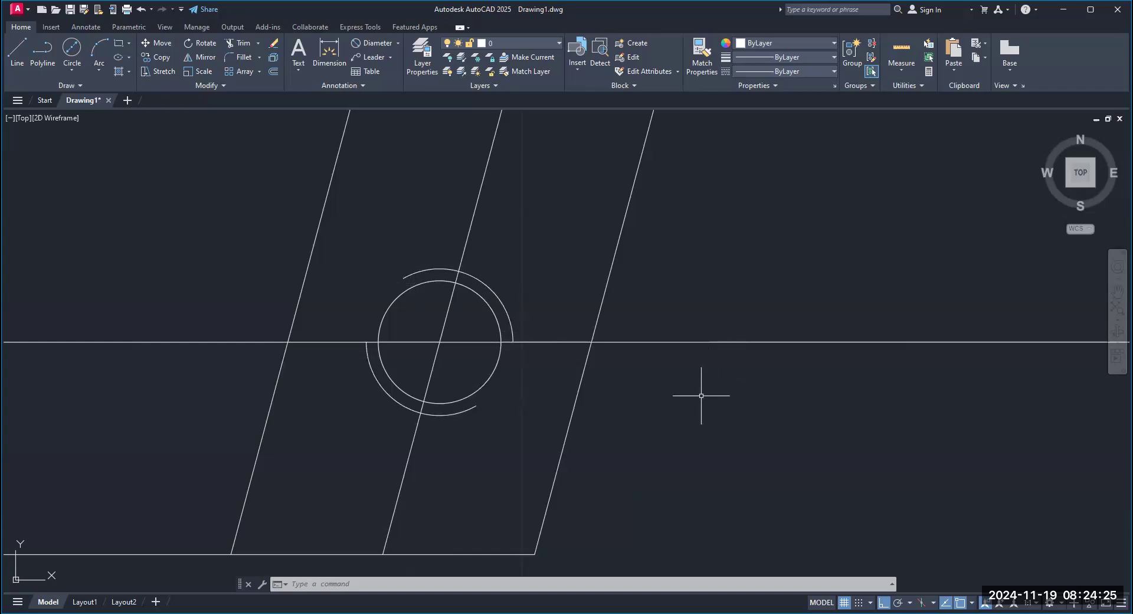
pyautogui.write('LTSCALE')
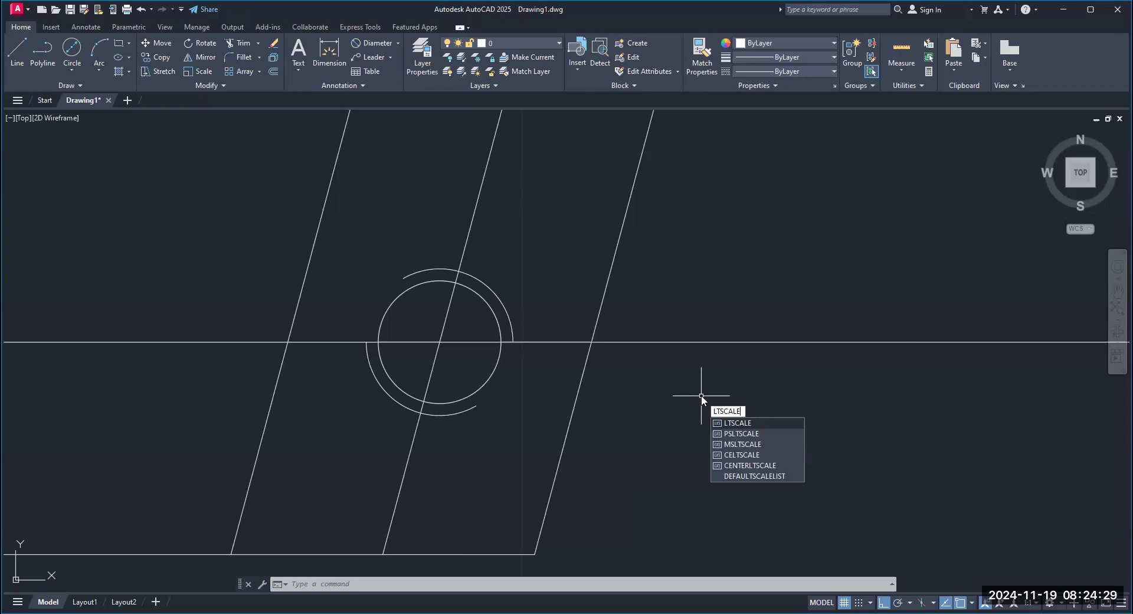
pyautogui.press('Return')
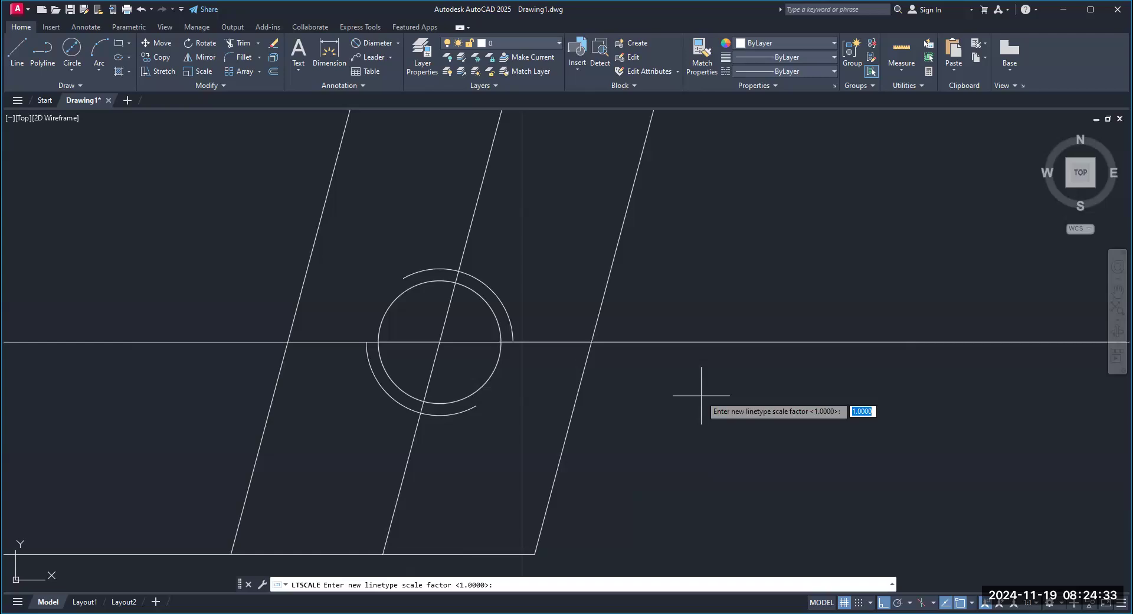
pyautogui.write('.25')
pyautogui.press('Return')
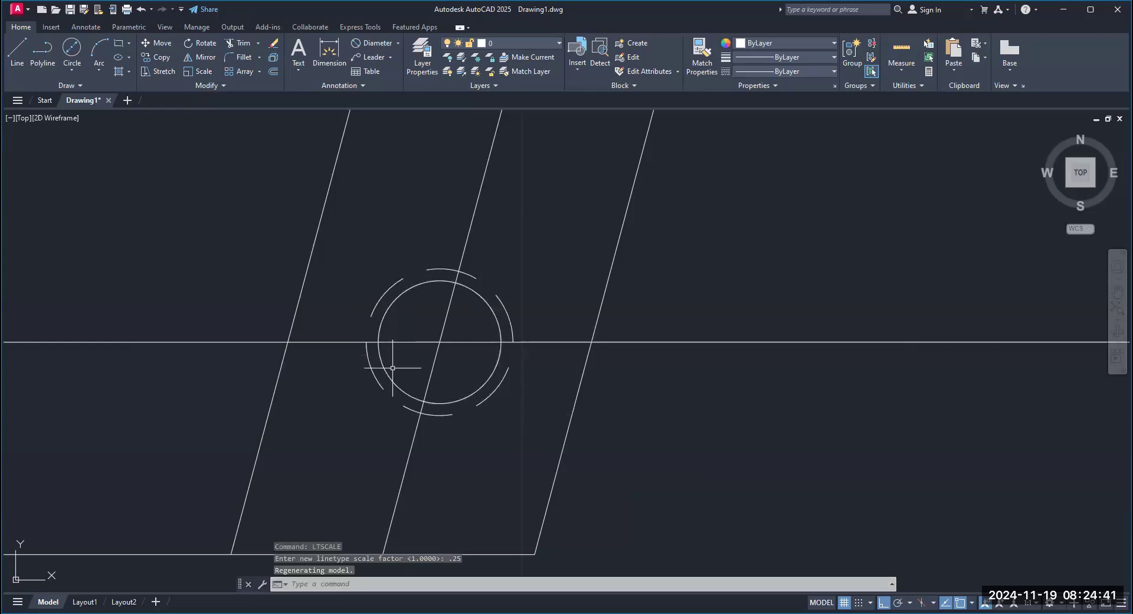
# Copy both concentric circles from their centre to the middle inclined line's intersections with the second, fourth and fifth horizontal lines from below
pyautogui.scroll(-4, 421, 375)
pyautogui.scroll(-4, 439, 375)
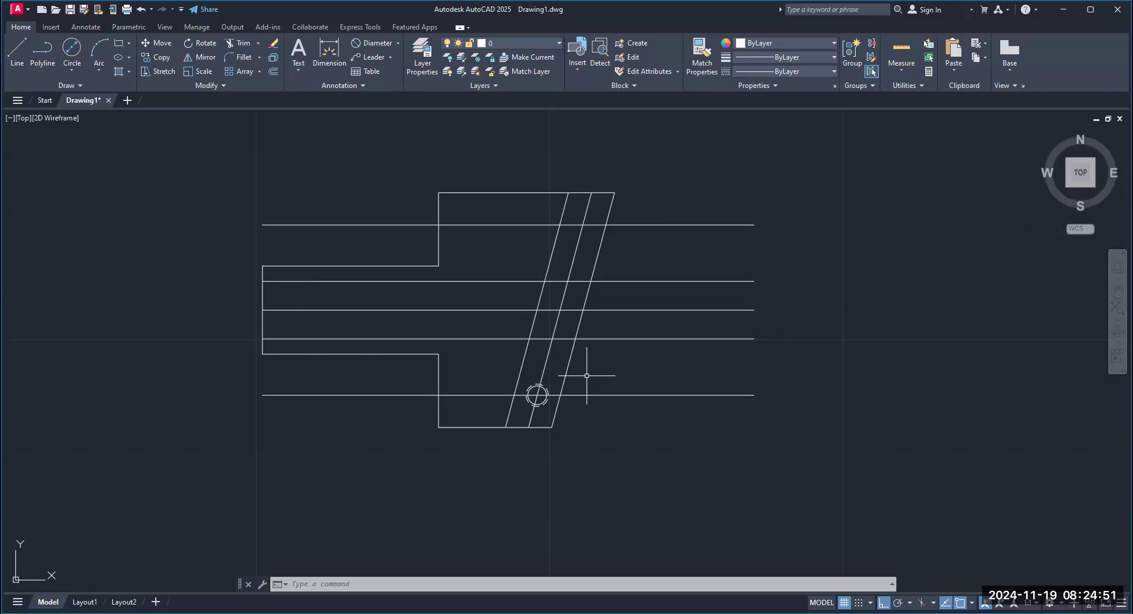
pyautogui.scroll(2, 599, 442)
pyautogui.moveTo(600, 443); pyautogui.dragTo(589, 492, button='middle')
pyautogui.moveTo(602, 413); pyautogui.dragTo(599, 450, button='middle')
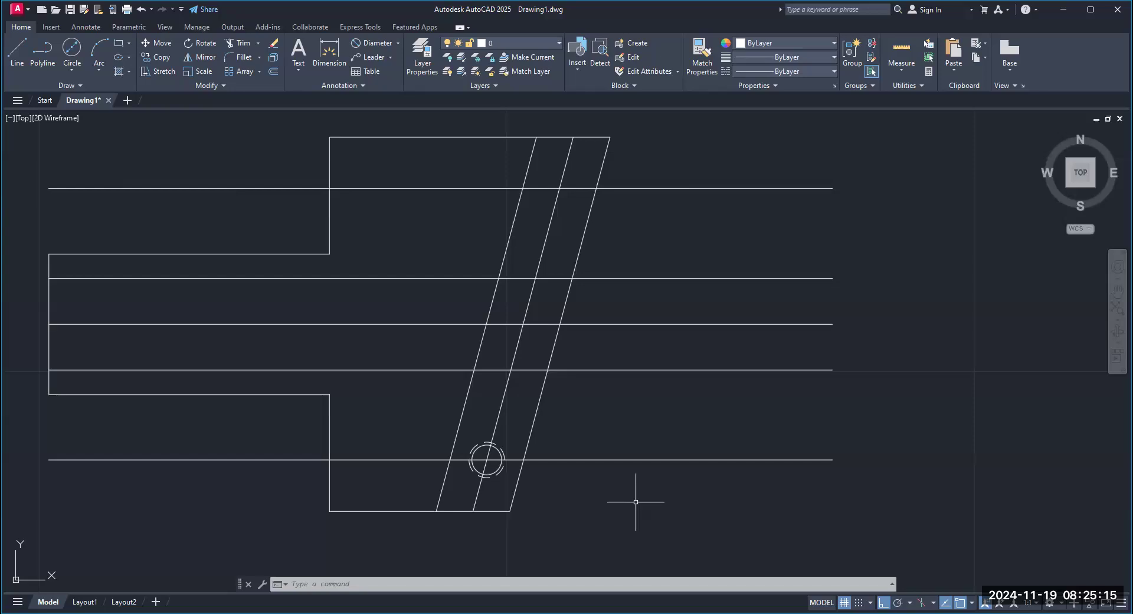
pyautogui.write('cop')
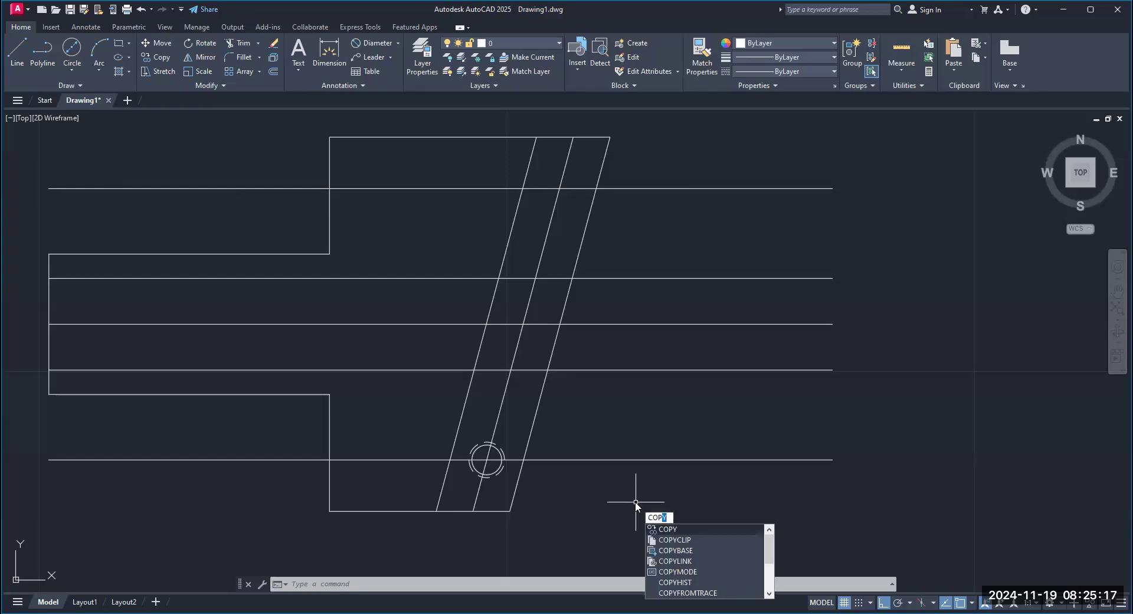
pyautogui.write('y')
pyautogui.press('Return')
pyautogui.scroll(6, 493, 472)
pyautogui.click(506, 464)
pyautogui.click(516, 472)
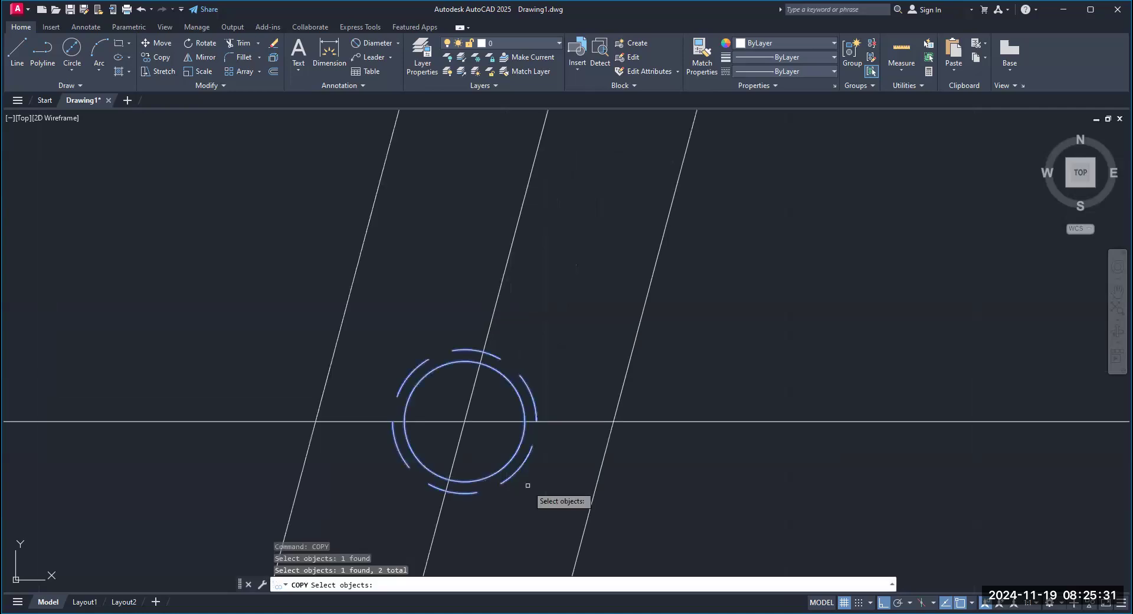
pyautogui.press('Return')
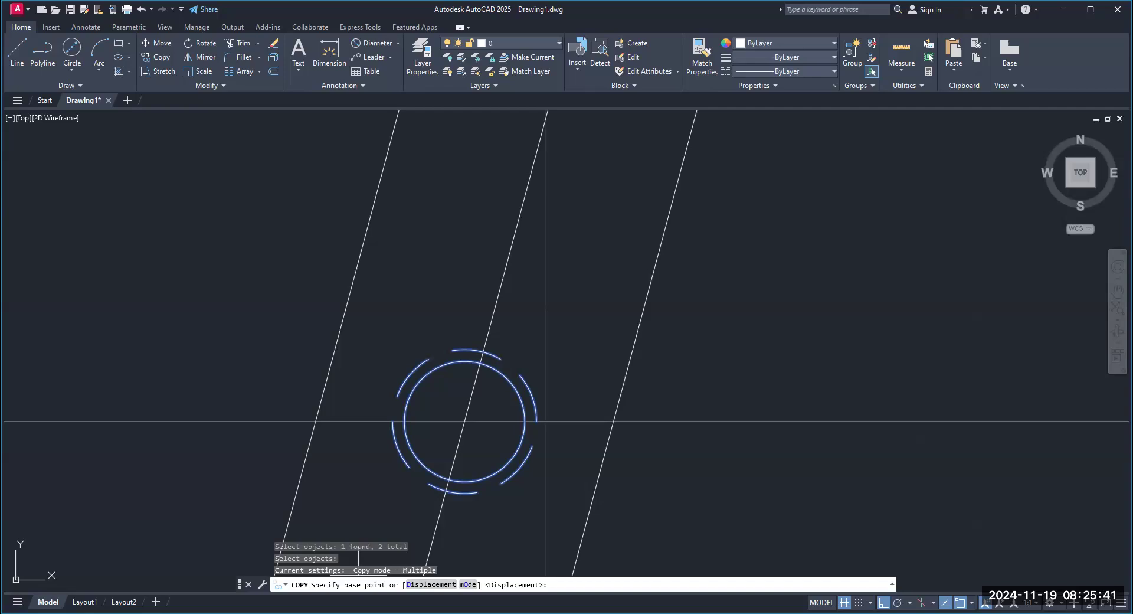
pyautogui.scroll(-5, 465, 421)
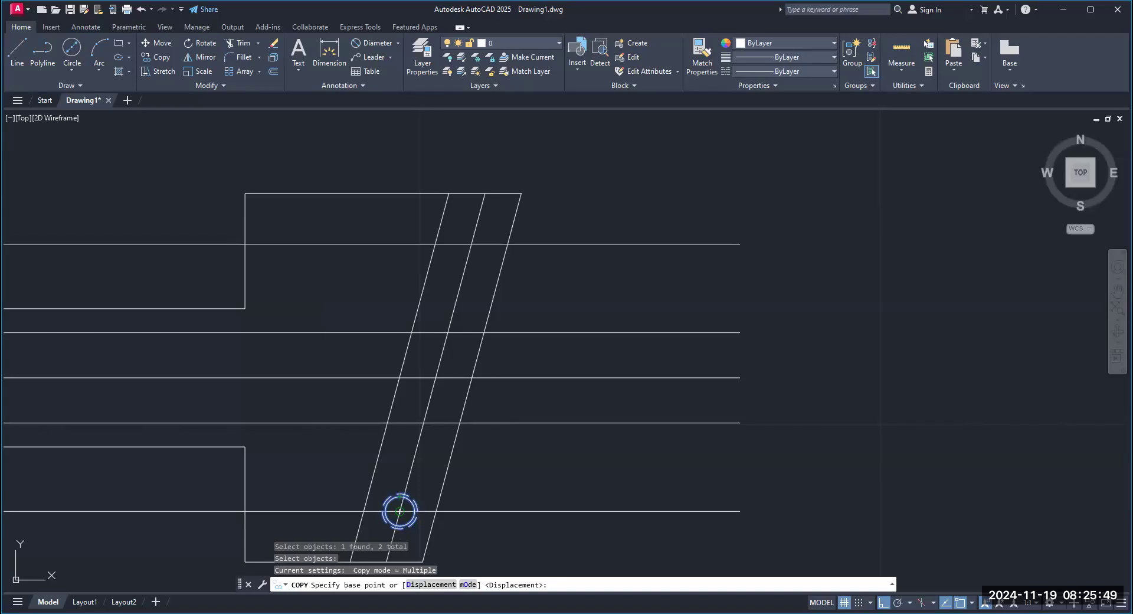
pyautogui.click(399, 511)
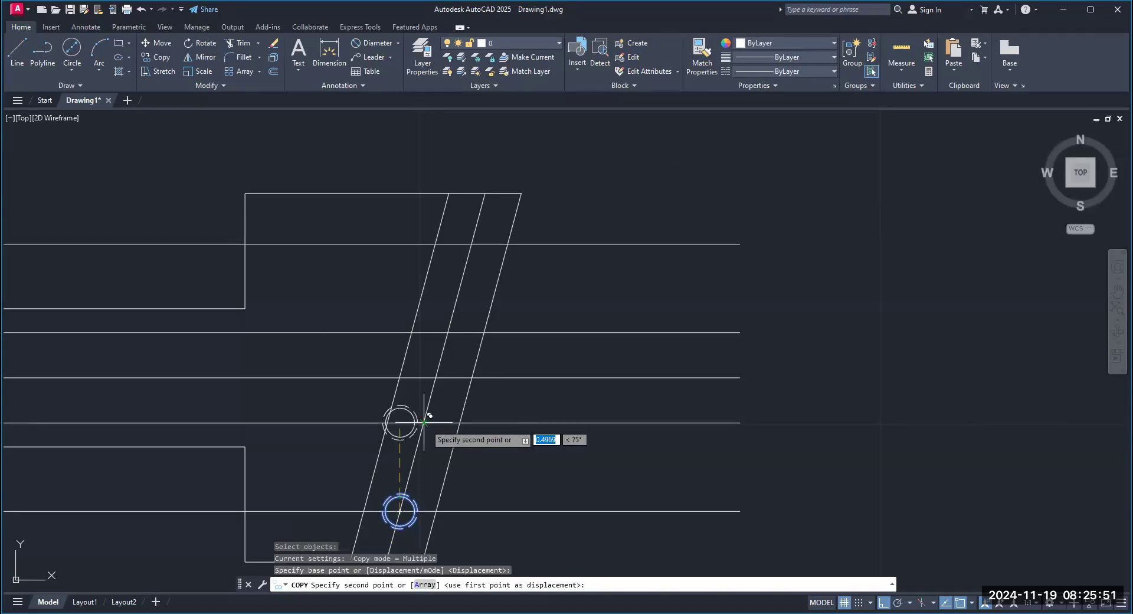
pyautogui.click(424, 422)
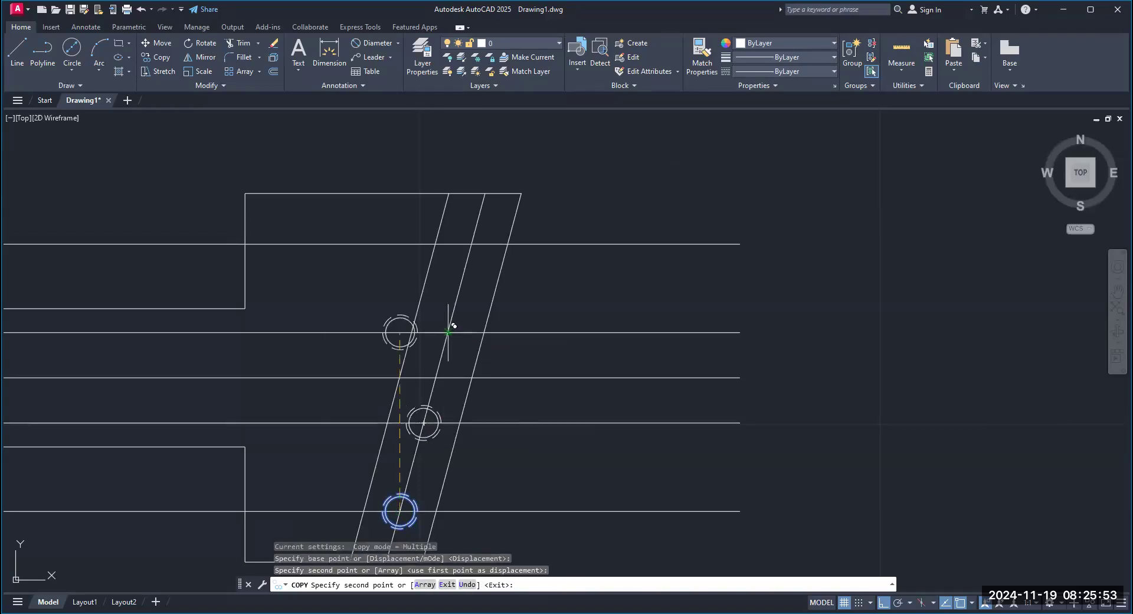
pyautogui.click(448, 332)
pyautogui.click(471, 244)
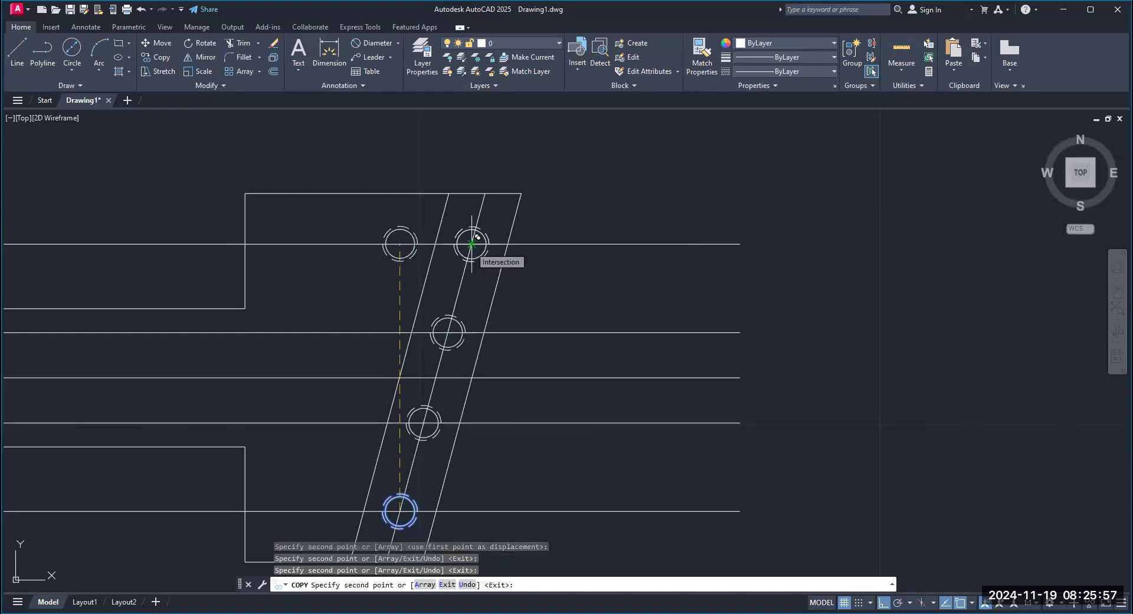
pyautogui.press('Return')
# Try erasing the five horizontal construction lines with a crossing selection, and undo the erasure
pyautogui.scroll(-2, 627, 314)
pyautogui.moveTo(627, 313)
pyautogui.mouseDown(button='middle')
pyautogui.moveTo(554, 245)
pyautogui.moveTo(590, 316)
pyautogui.mouseUp(button='middle')
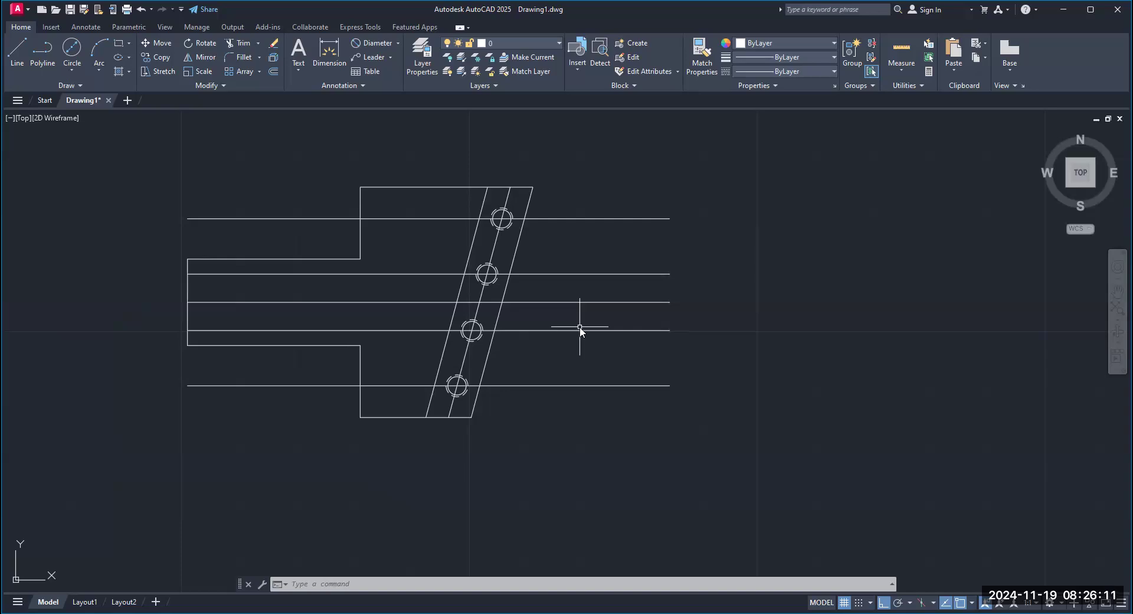
pyautogui.write('E')
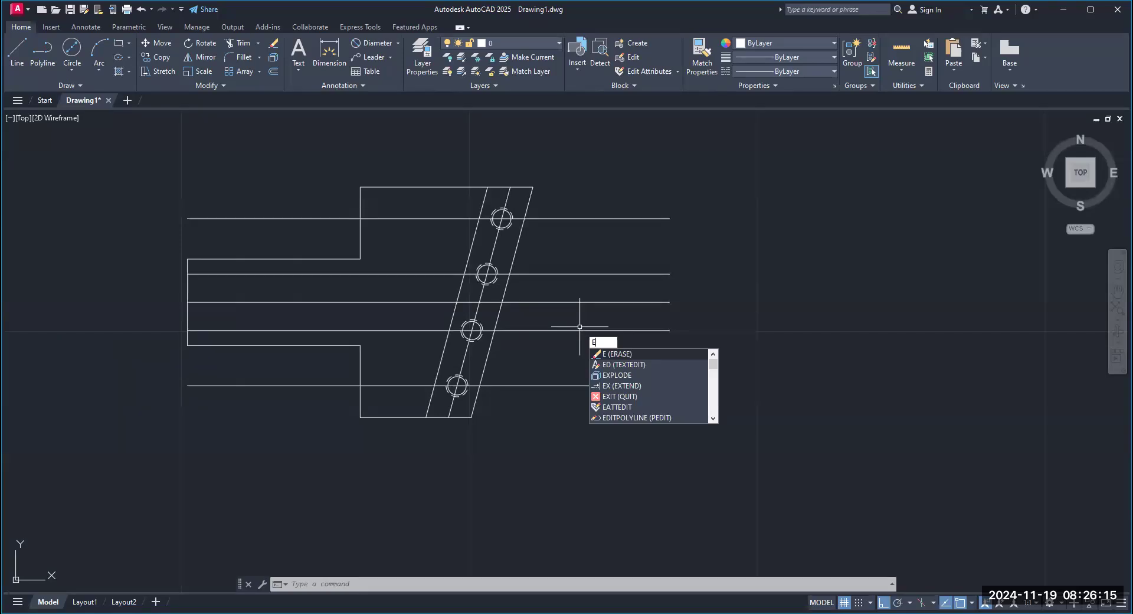
pyautogui.press('Return')
pyautogui.write('c')
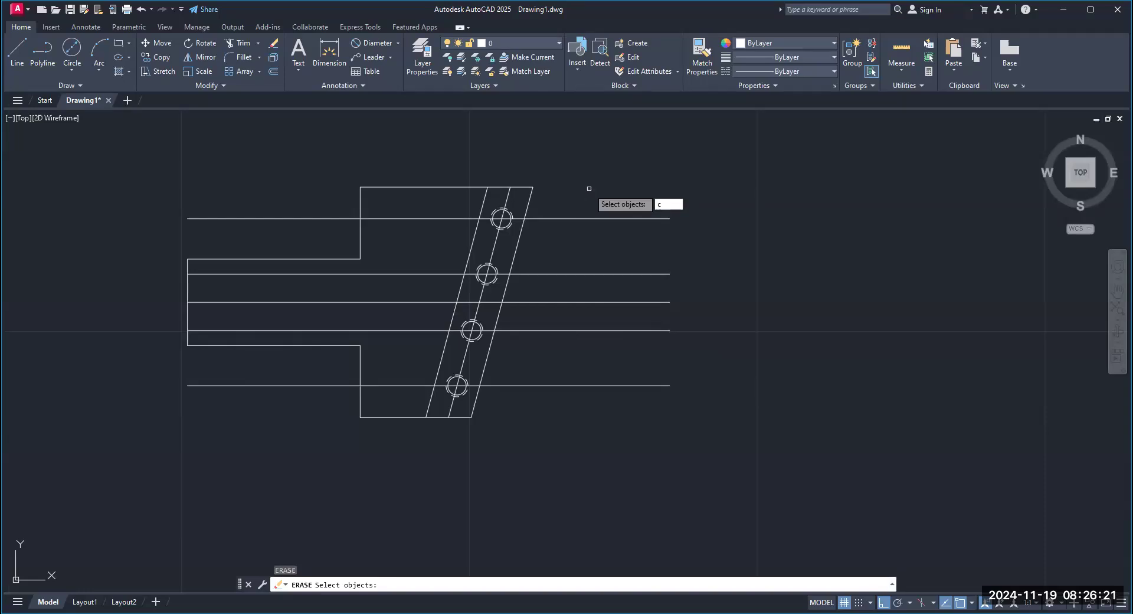
pyautogui.press('Return')
pyautogui.click(589, 188)
pyautogui.click(574, 404)
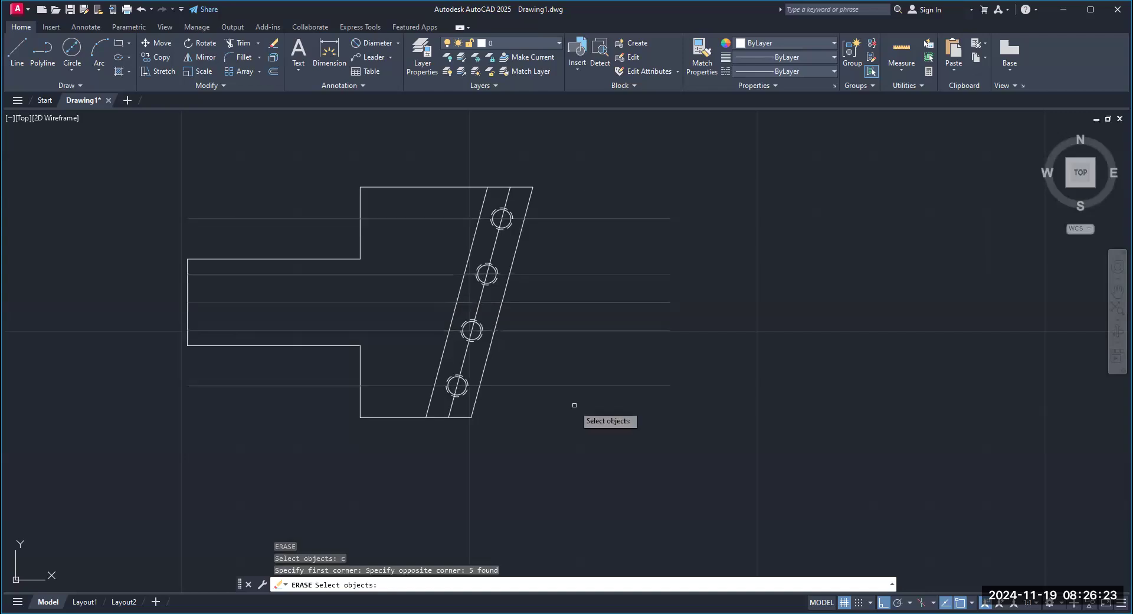
pyautogui.press('Return')
pyautogui.click(140, 10)
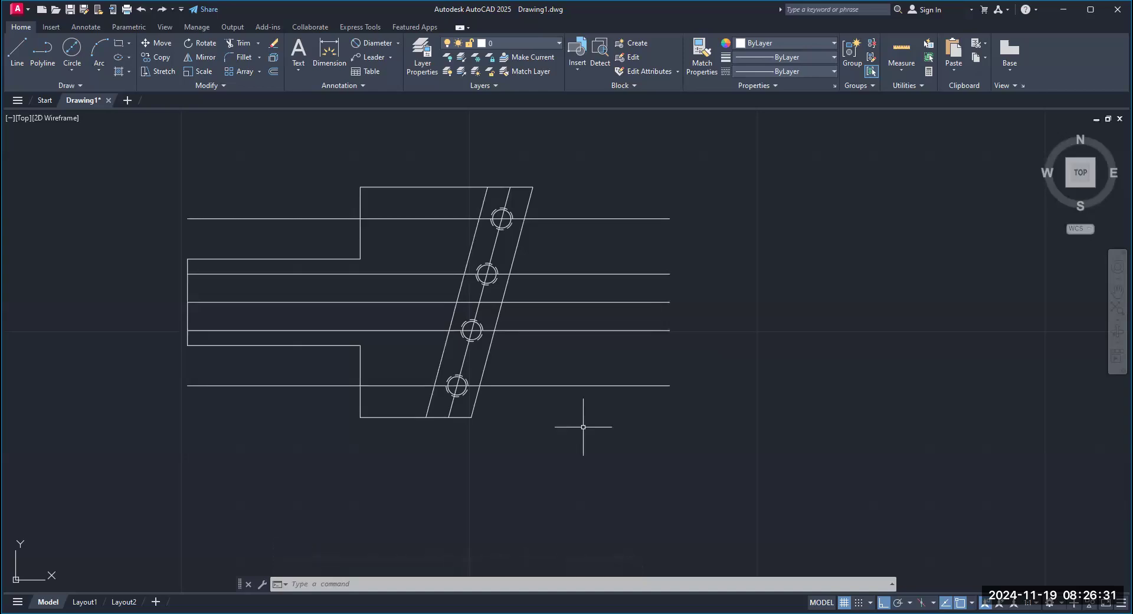
# Erase the five horizontal construction lines with a crossing selection, and delete the inclined construction line through the hole centres
pyautogui.write('E')
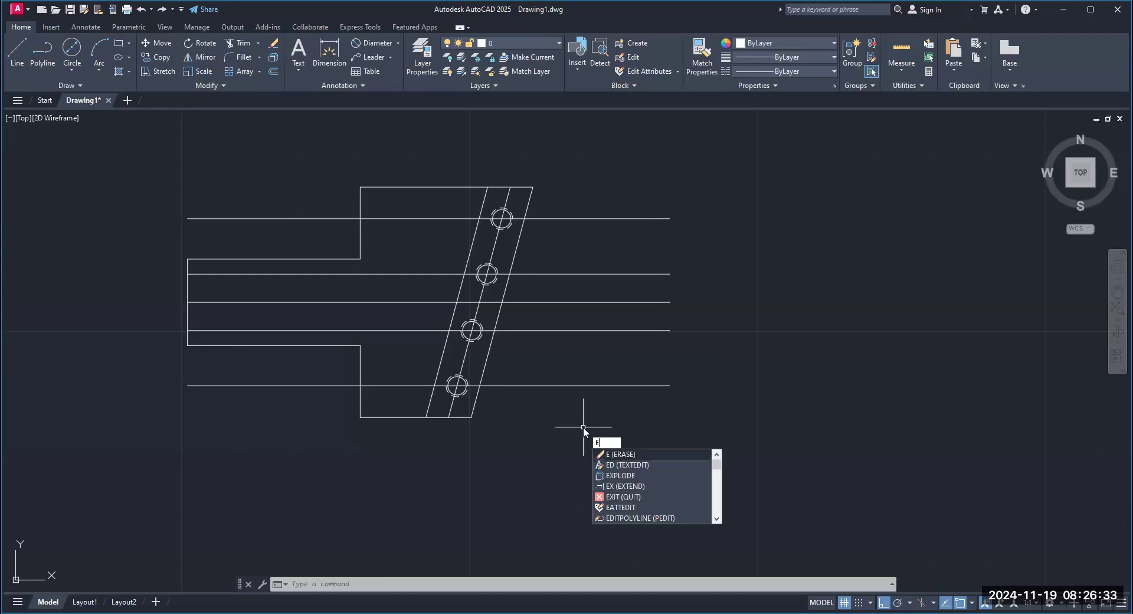
pyautogui.press('Return')
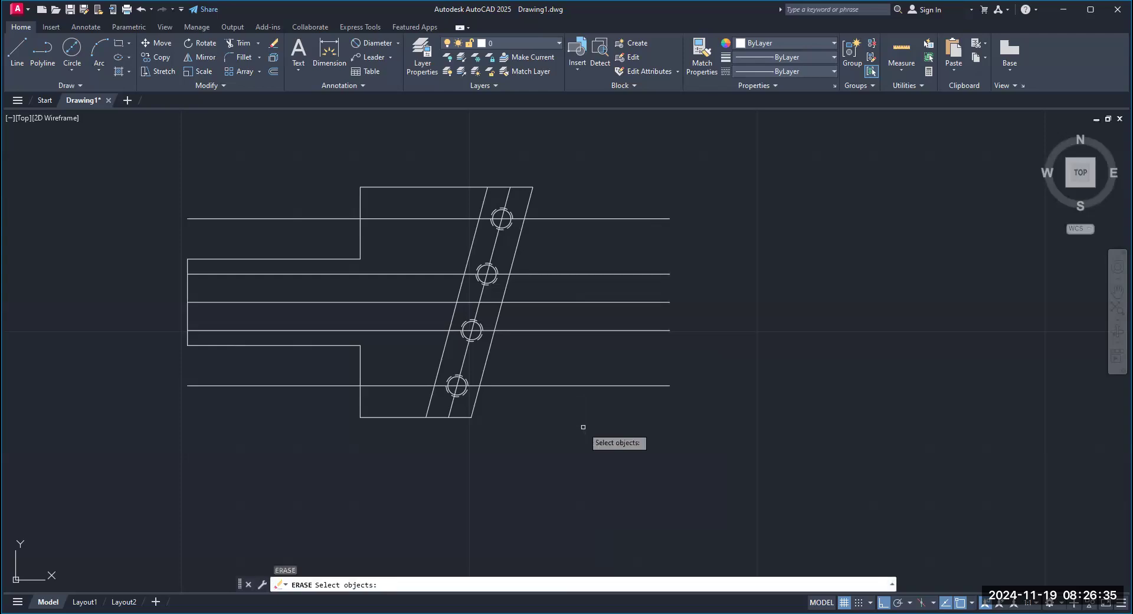
pyautogui.write('c')
pyautogui.press('Return')
pyautogui.click(607, 195)
pyautogui.click(594, 399)
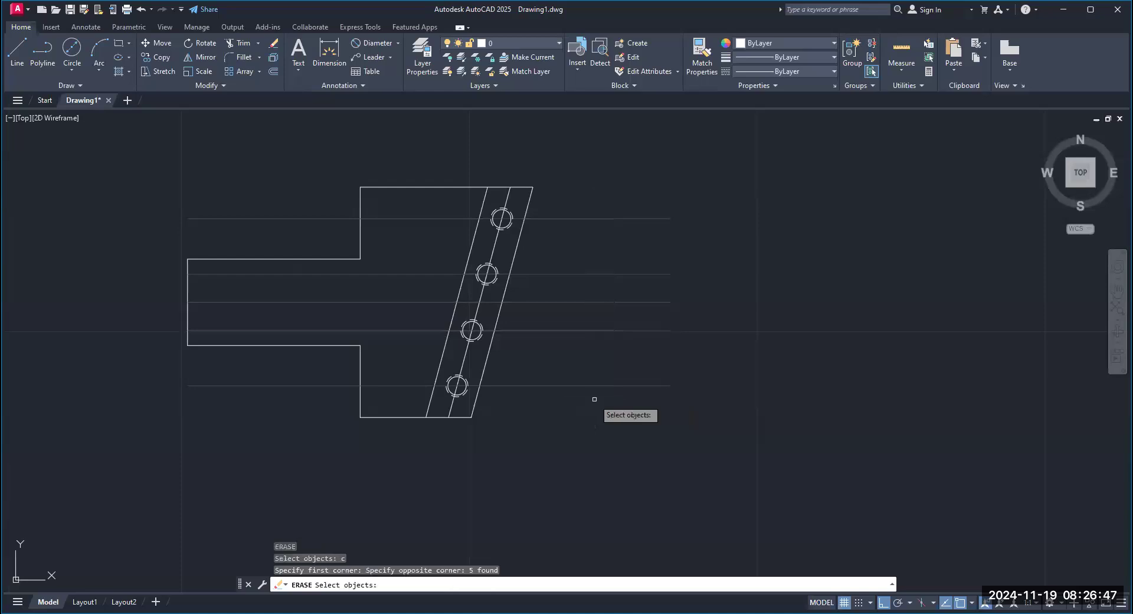
pyautogui.press('Return')
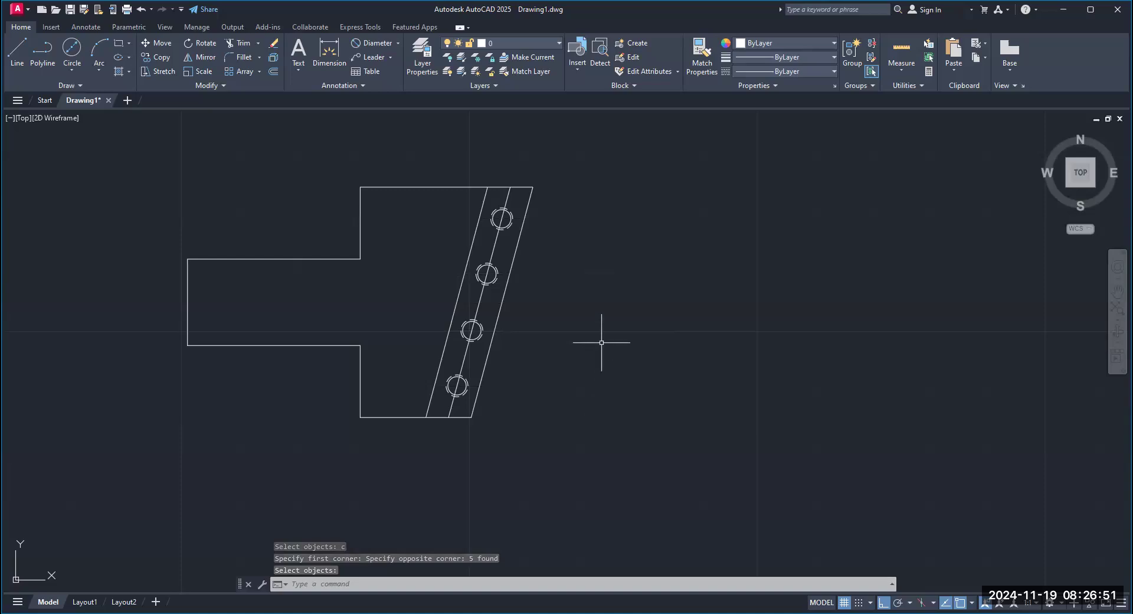
pyautogui.click(480, 301)
pyautogui.press('Delete')
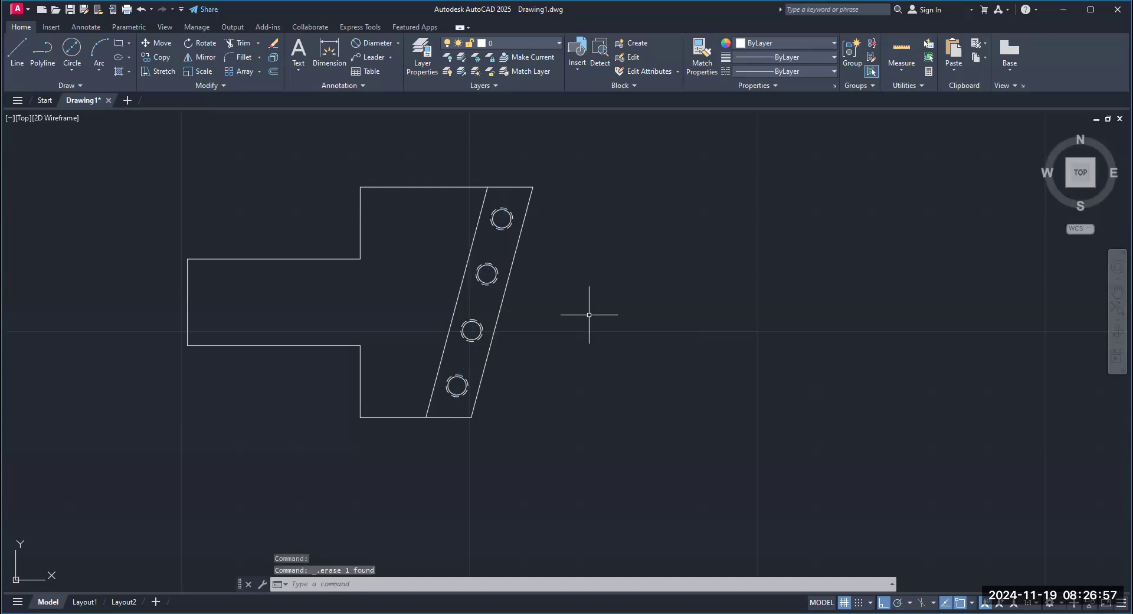
# Add centre marks to all four threaded holes, selecting their outer hidden-line circles
pyautogui.scroll(-2, 470, 289)
pyautogui.moveTo(471, 288); pyautogui.dragTo(624, 289, button='middle')
pyautogui.scroll(2, 624, 289)
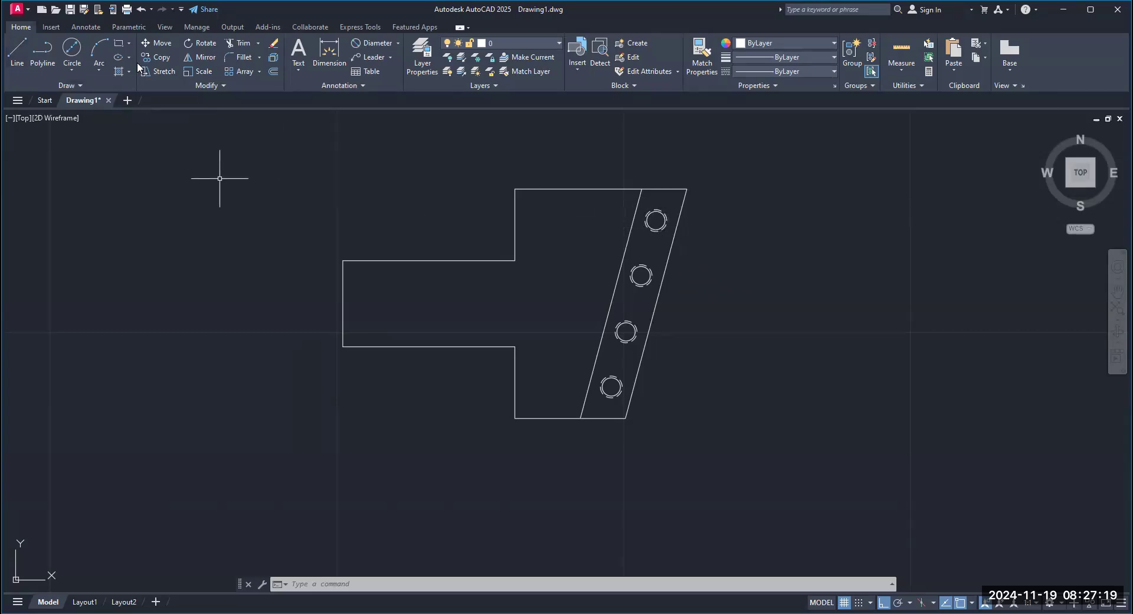
pyautogui.click(84, 26)
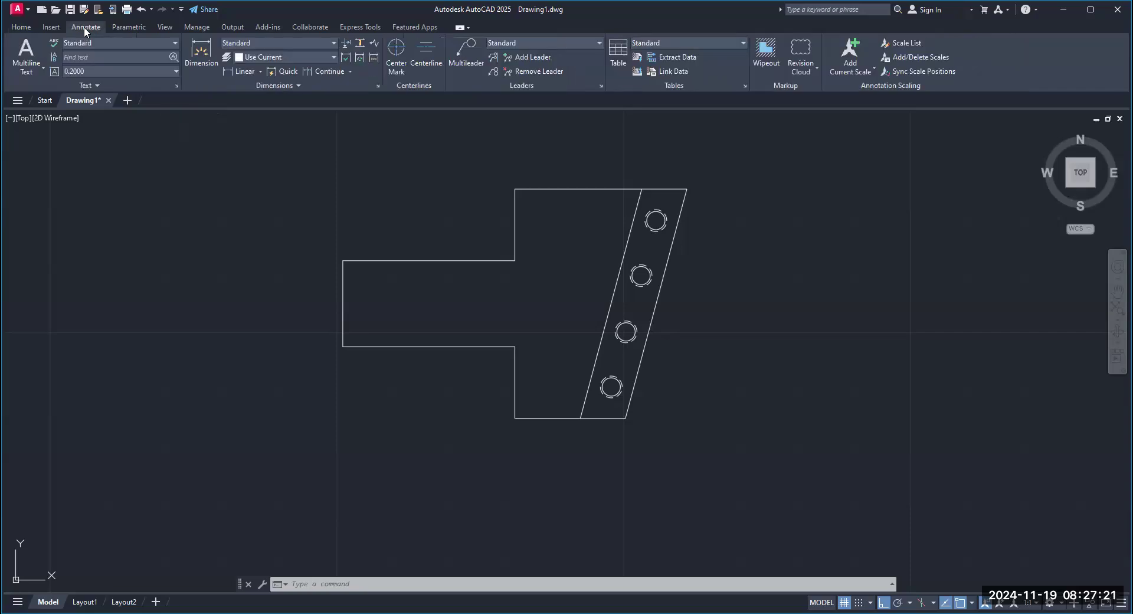
pyautogui.click(396, 62)
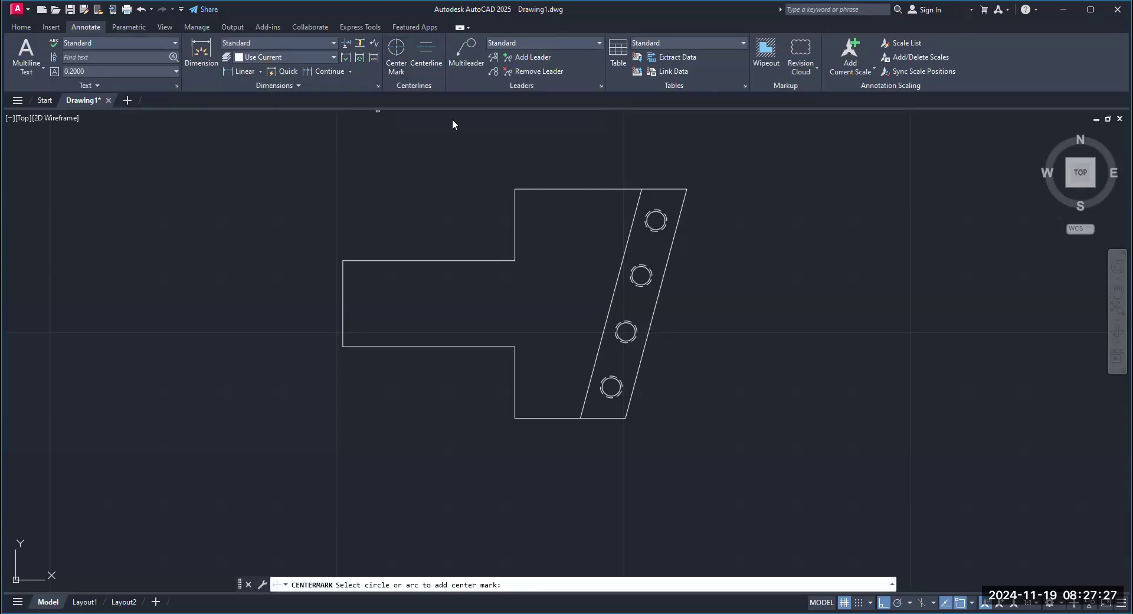
pyautogui.scroll(4, 668, 211)
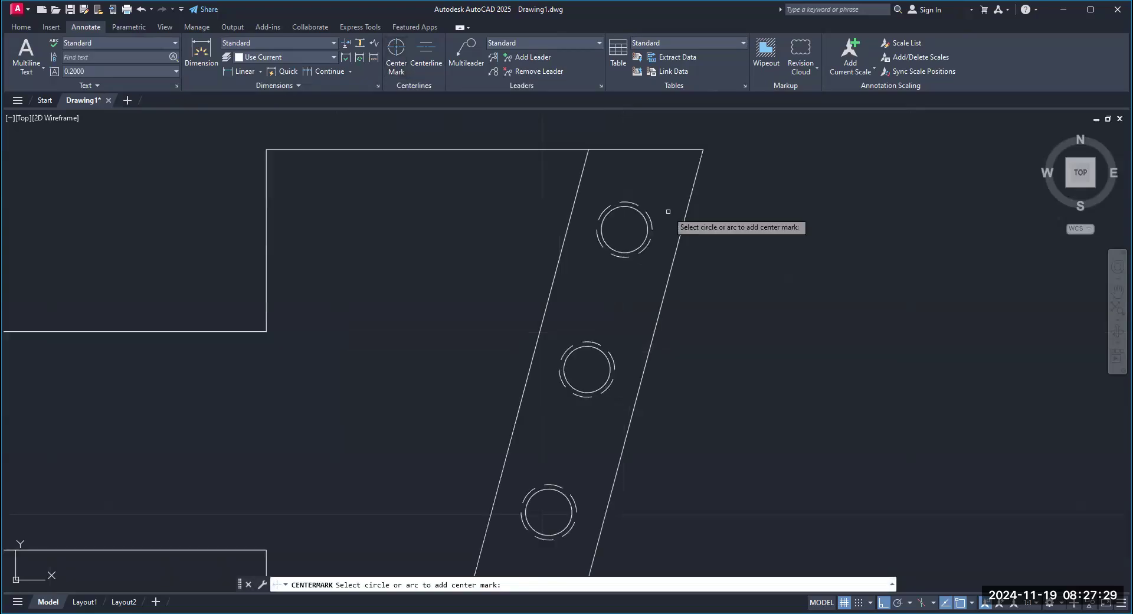
pyautogui.scroll(-2, 668, 211)
pyautogui.scroll(2, 668, 211)
pyautogui.scroll(-2, 668, 211)
pyautogui.scroll(2, 668, 211)
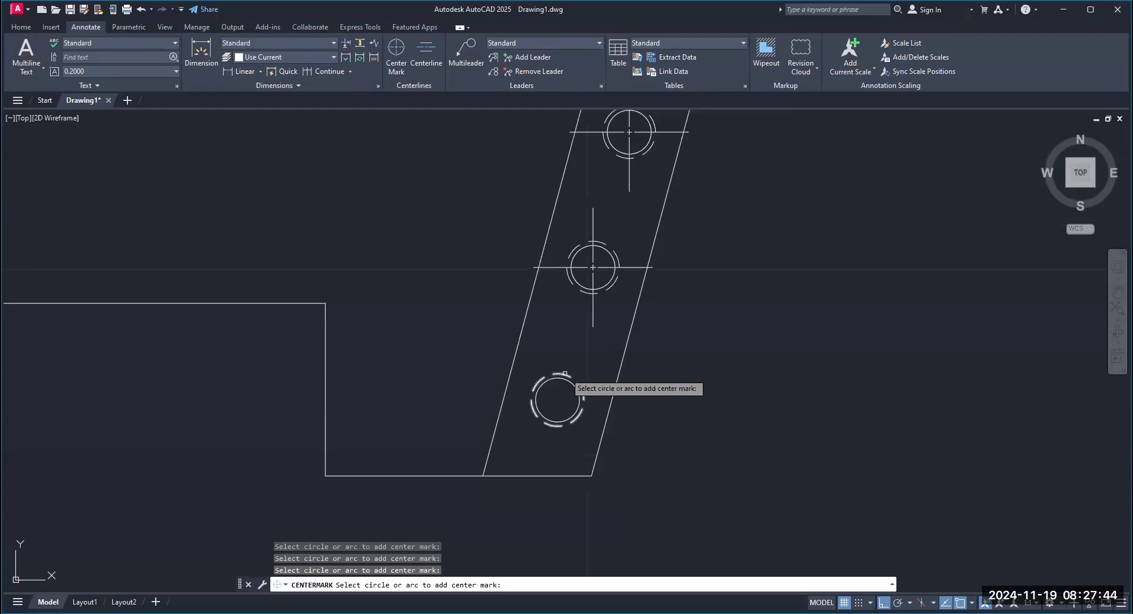
pyautogui.click(564, 373)
pyautogui.scroll(-5, 584, 366)
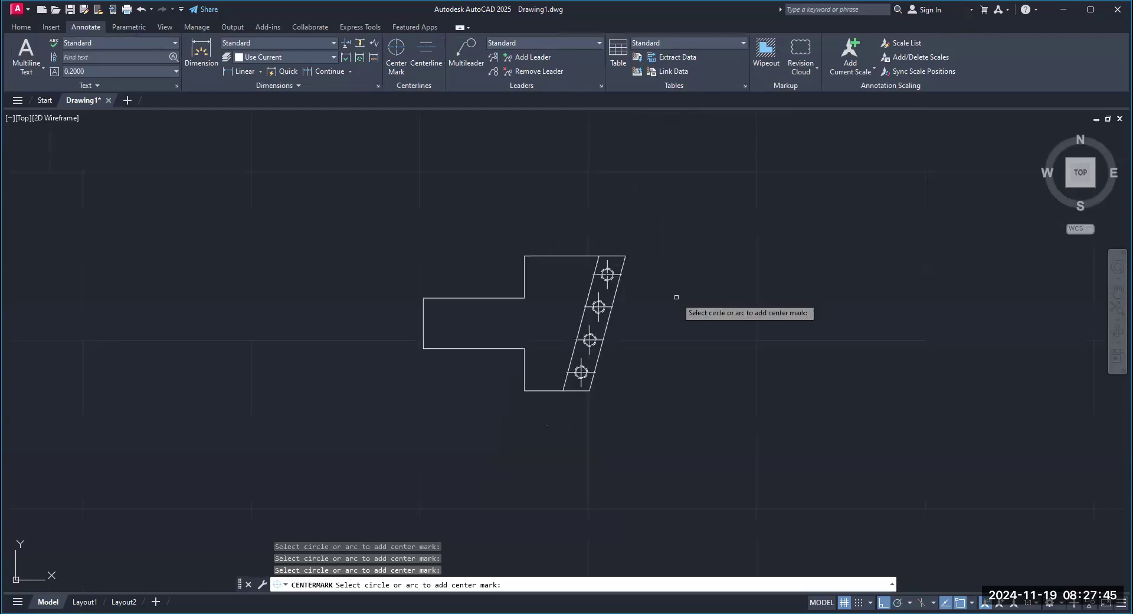
pyautogui.press('Escape')
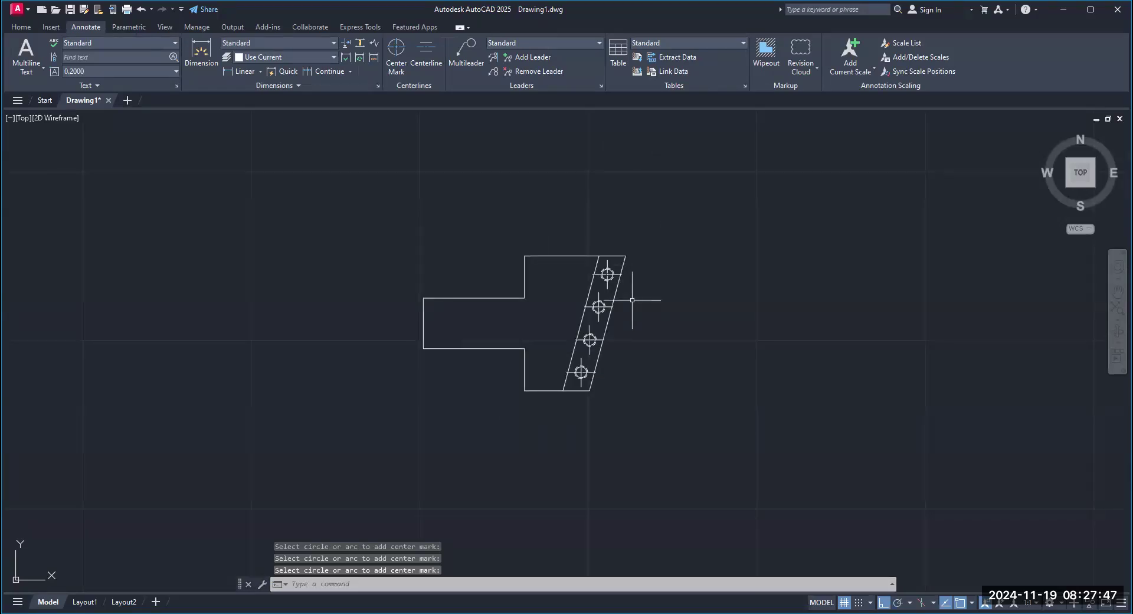
pyautogui.press('Escape')
pyautogui.press('Escape')
pyautogui.press('Escape')
# Chamfer the wide section's upper-left outer corner with both chamfer distances set to .125
pyautogui.scroll(2, 737, 307)
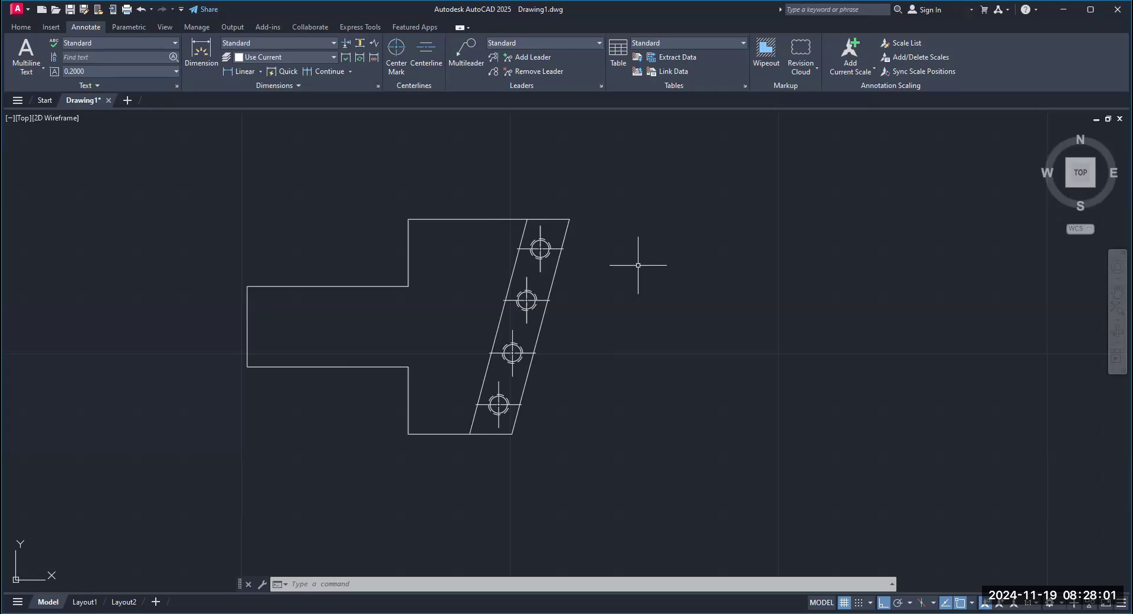
pyautogui.moveTo(343, 323); pyautogui.dragTo(449, 323, button='middle')
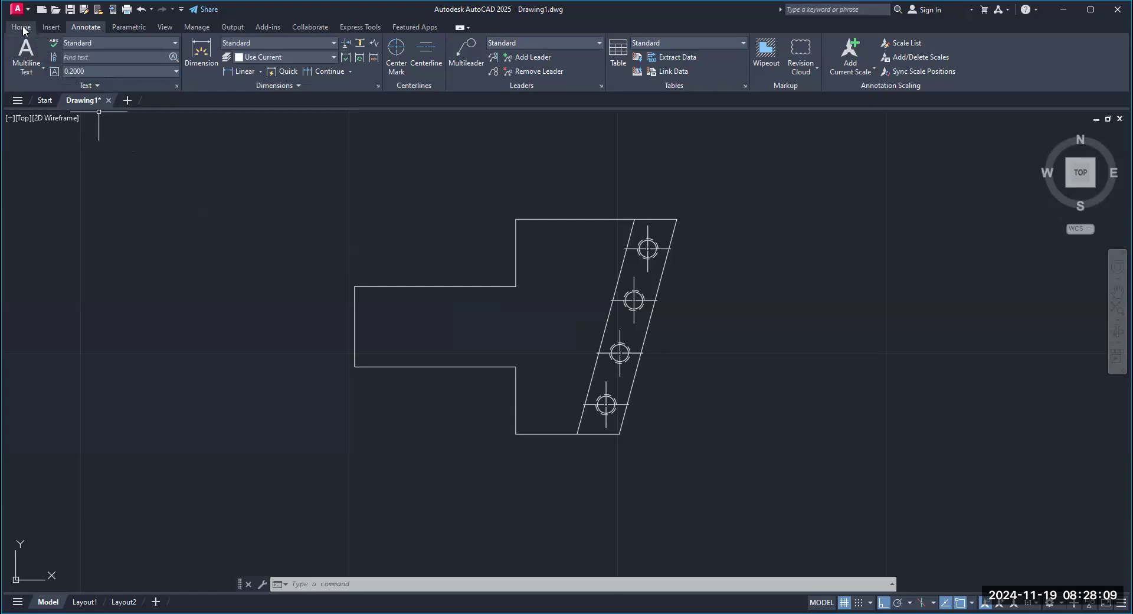
pyautogui.click(21, 27)
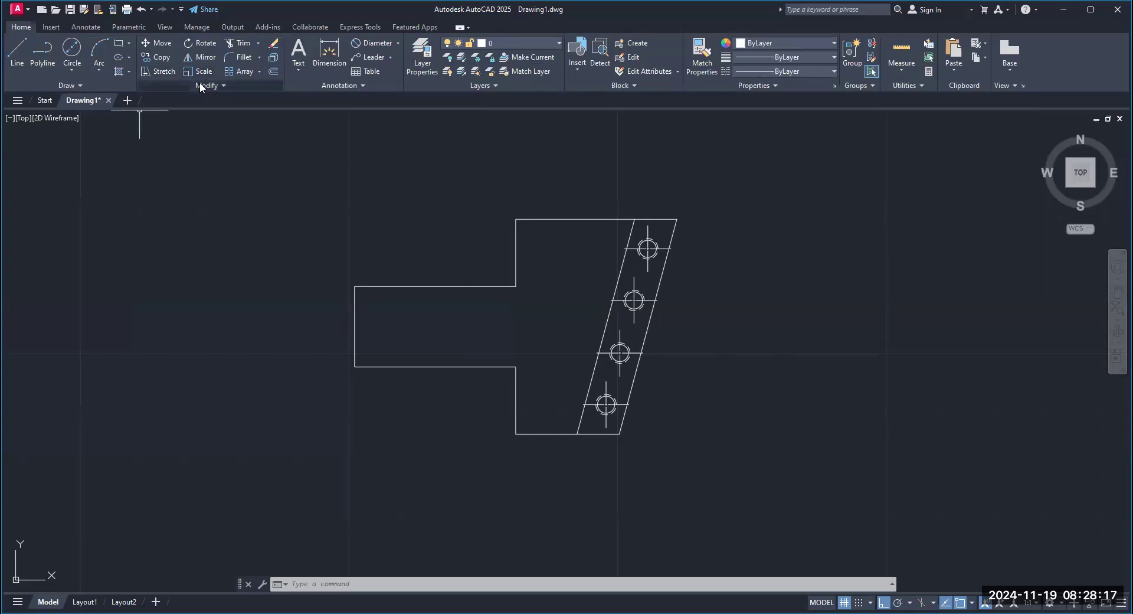
pyautogui.click(260, 58)
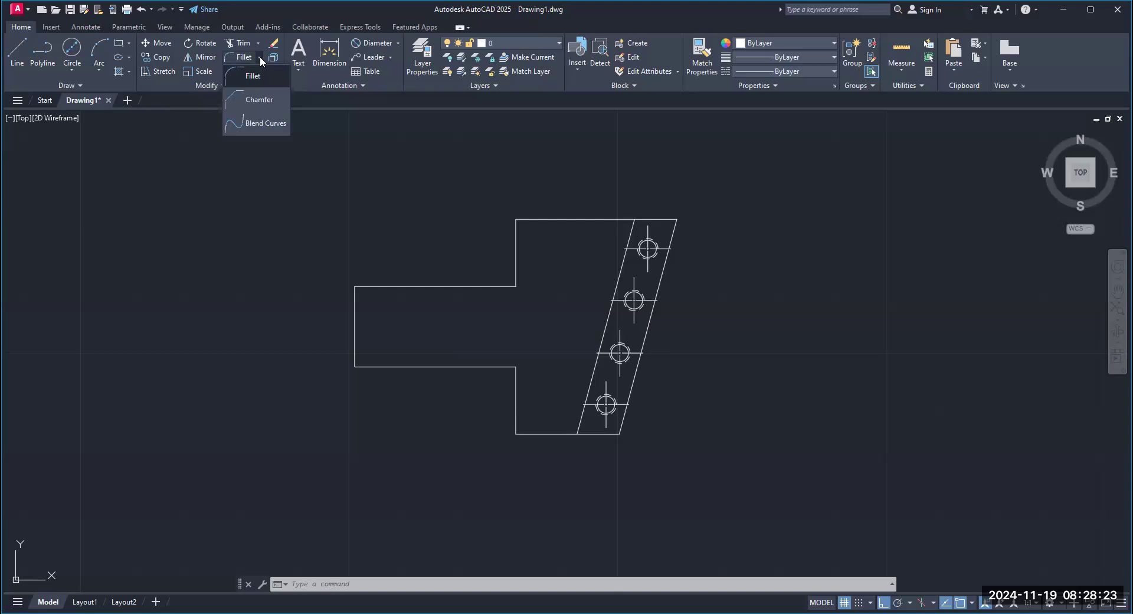
pyautogui.click(256, 102)
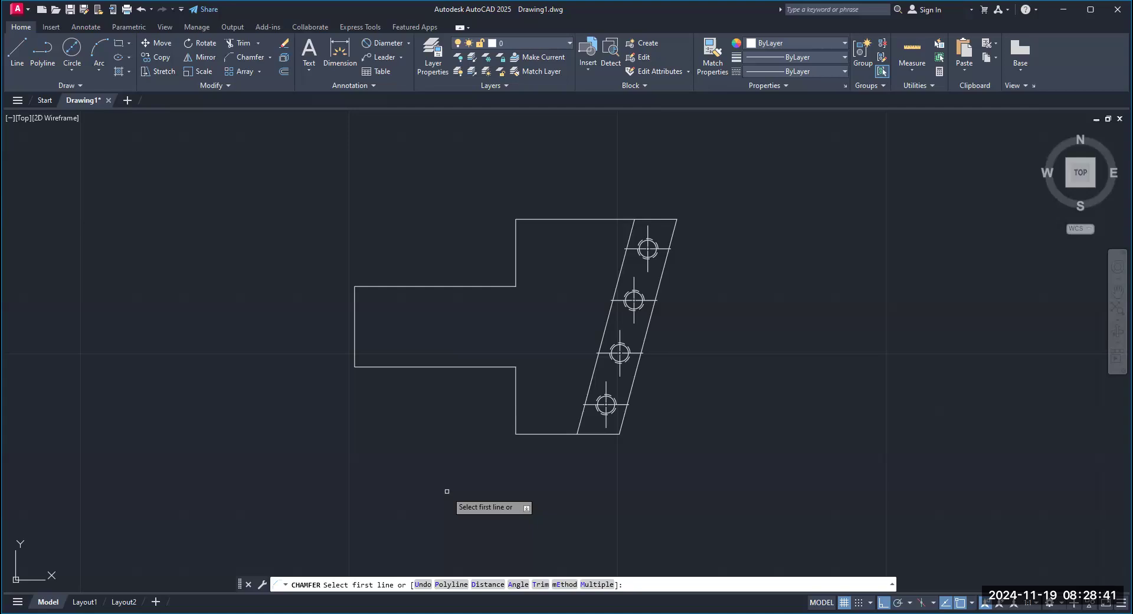
pyautogui.write('d')
pyautogui.press('Return')
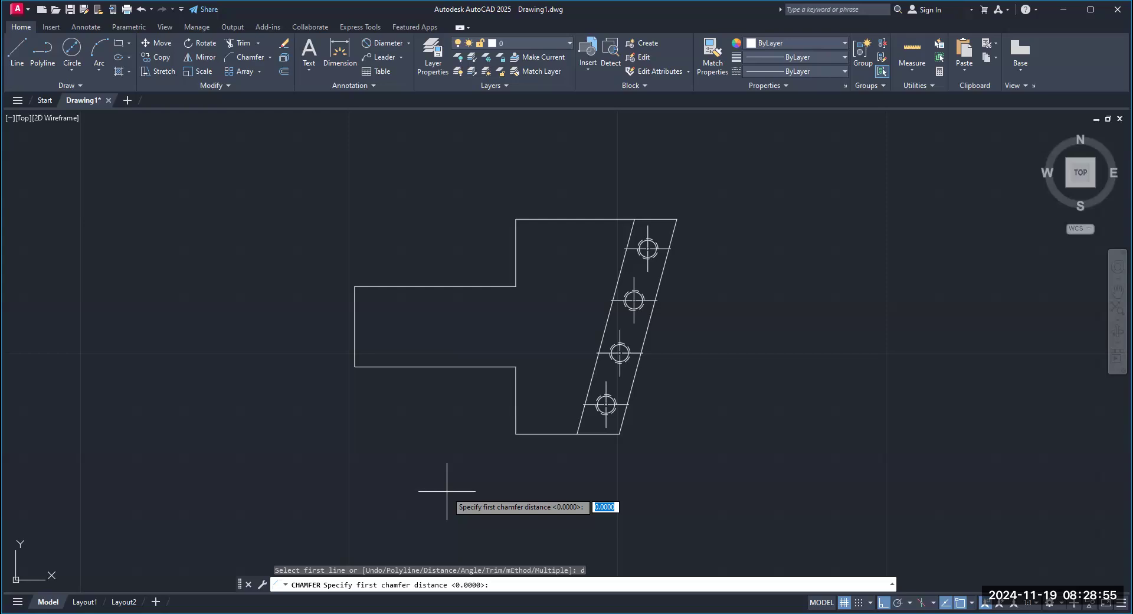
pyautogui.write('.125')
pyautogui.press('Return')
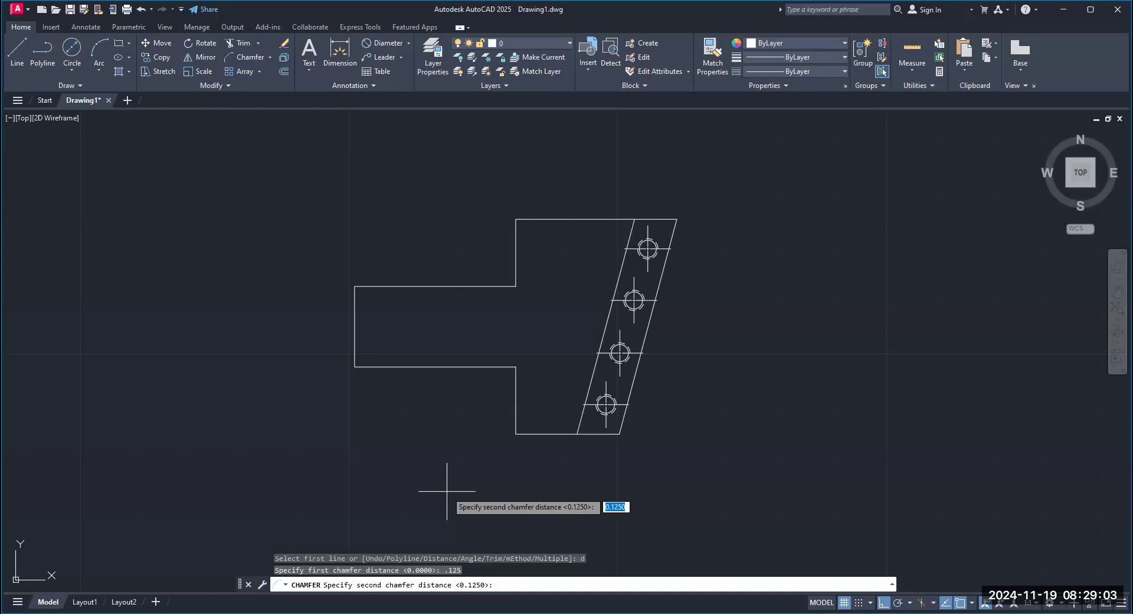
pyautogui.write('.125')
pyautogui.press('Return')
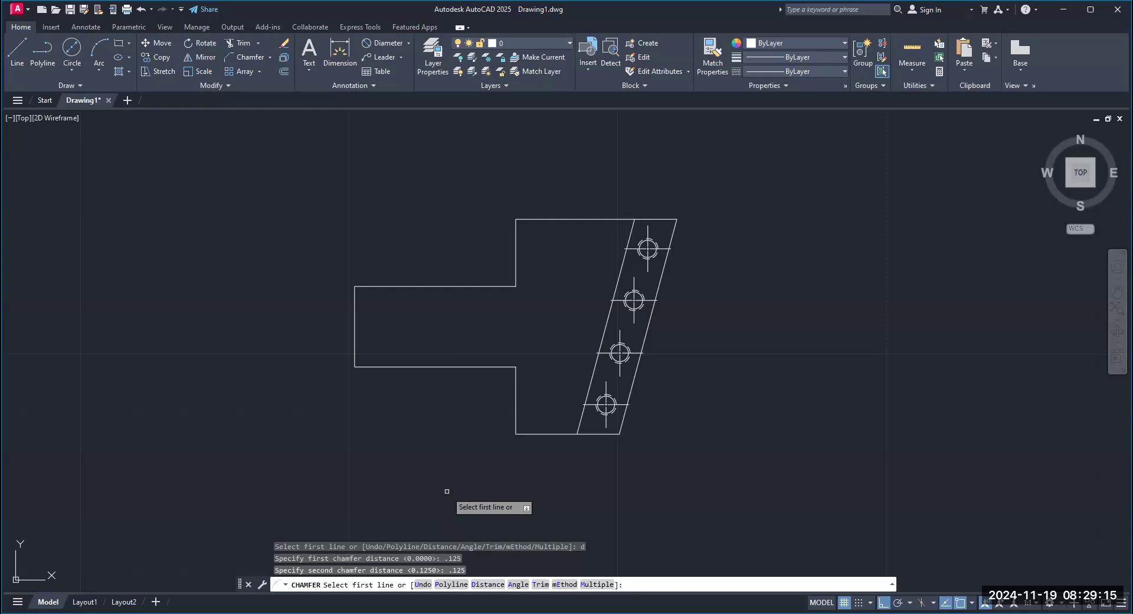
pyautogui.click(516, 254)
pyautogui.click(531, 220)
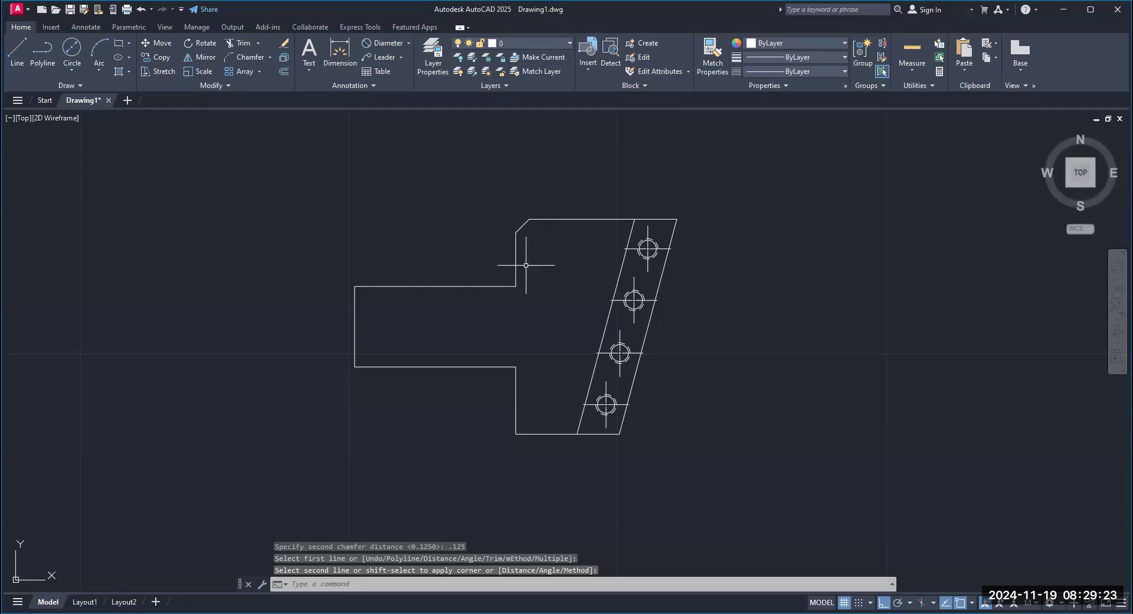
# Apply the same chamfer to the wide section's lower-left outer corner
pyautogui.press('Return')
pyautogui.click(515, 403)
pyautogui.click(543, 434)
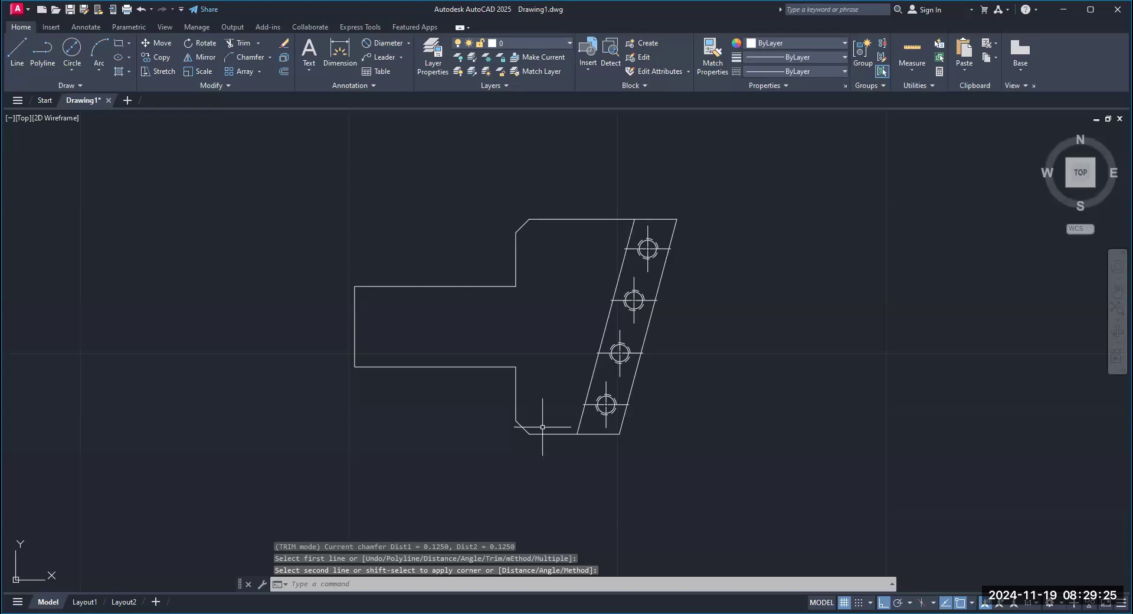
pyautogui.press('Return')
pyautogui.press('Escape')
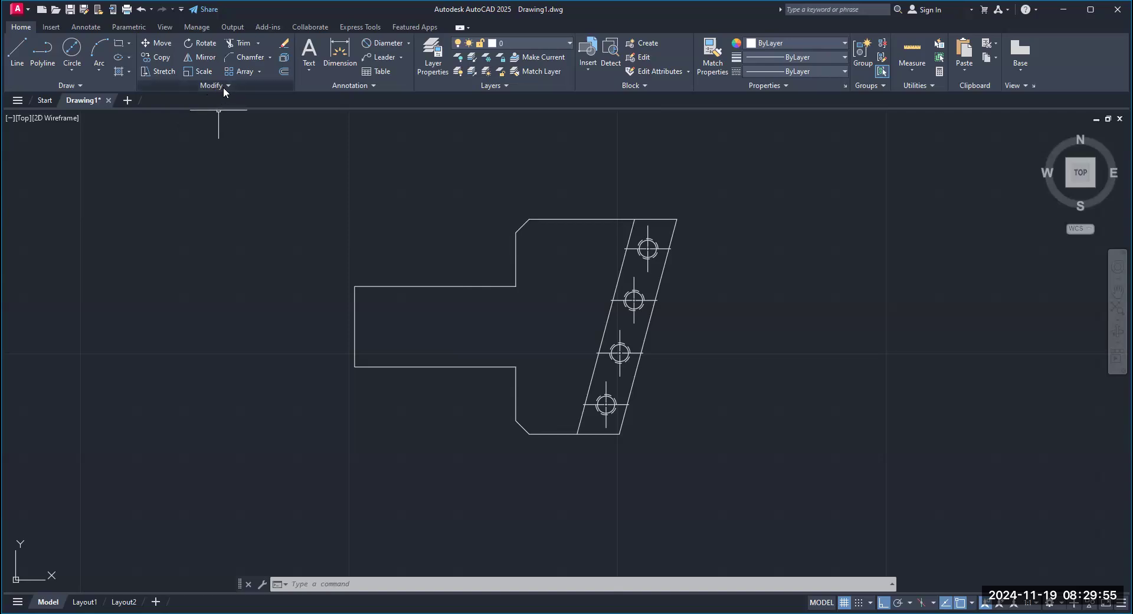
# Fillet the upper inner corner between the narrow shank and the wide section with a radius of .125
pyautogui.click(270, 58)
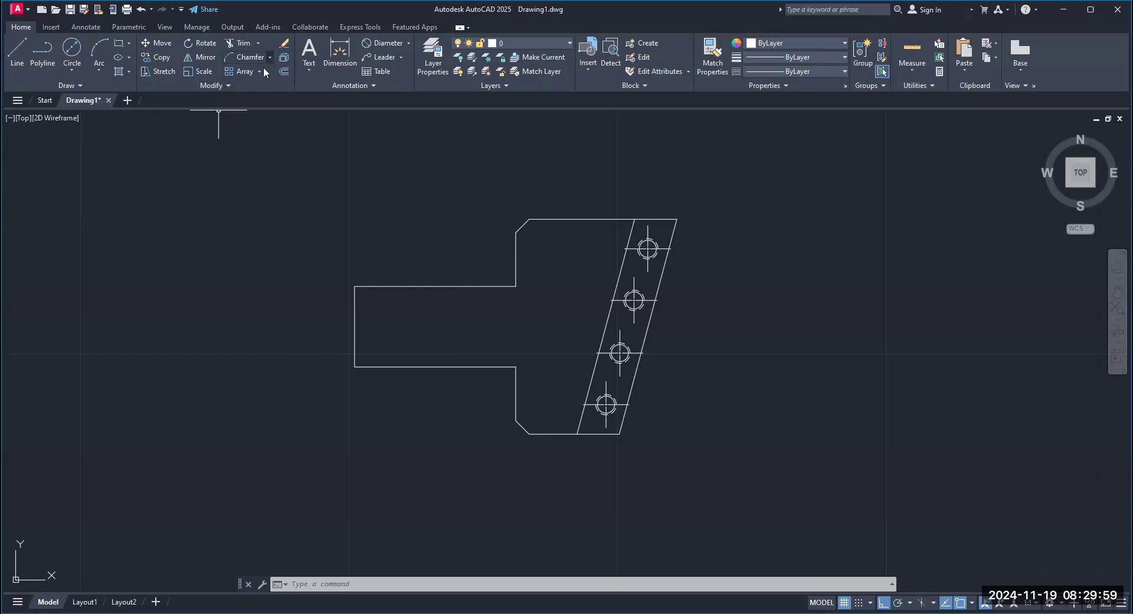
pyautogui.click(261, 76)
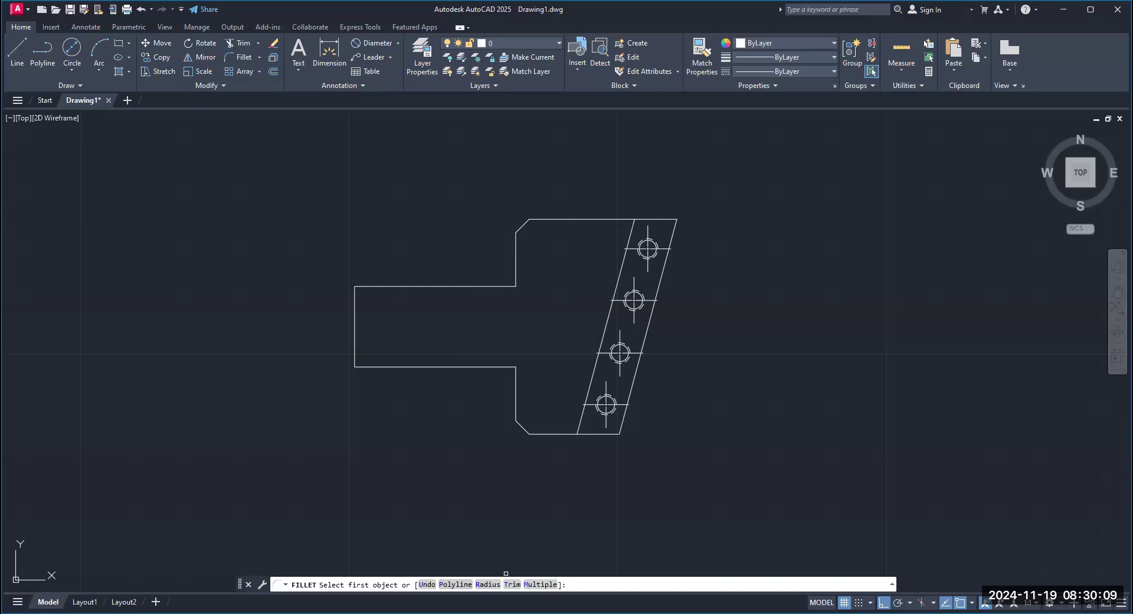
pyautogui.write('r')
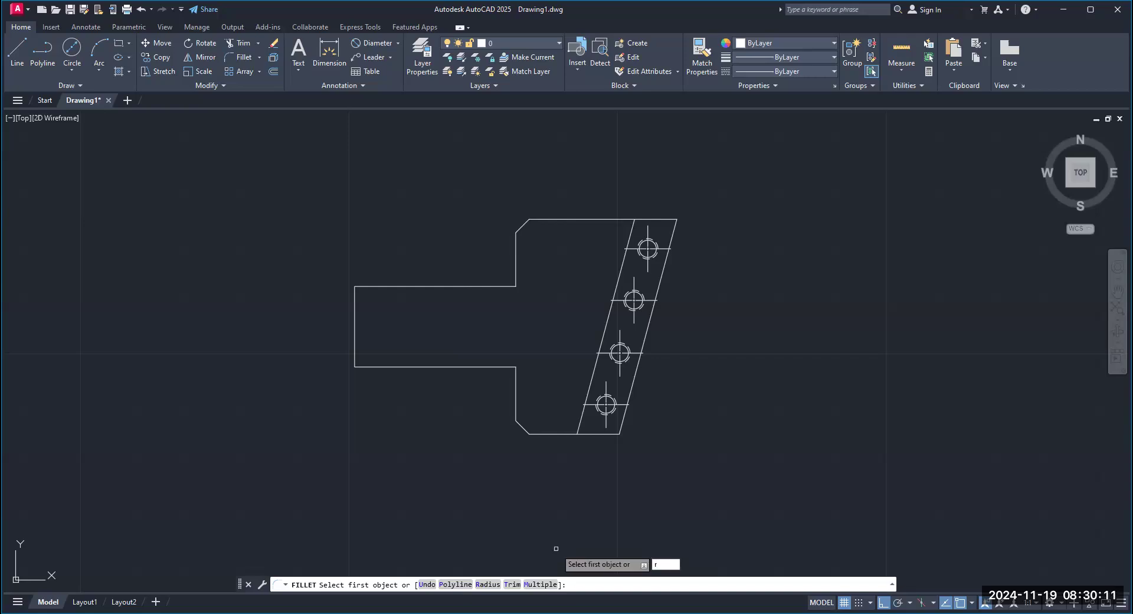
pyautogui.press('Return')
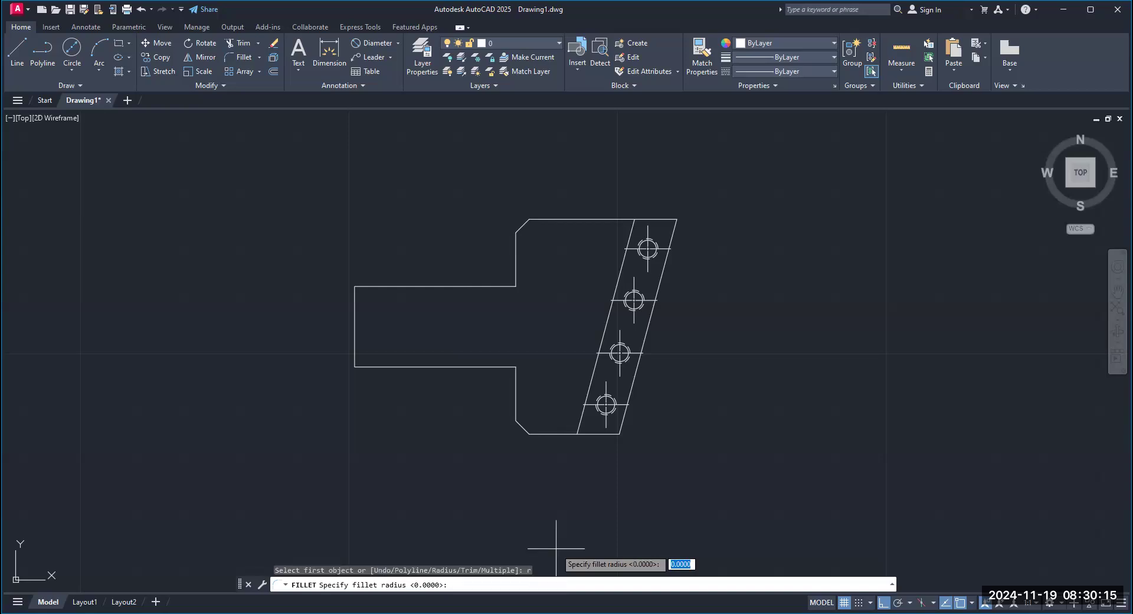
pyautogui.write('.125')
pyautogui.press('Return')
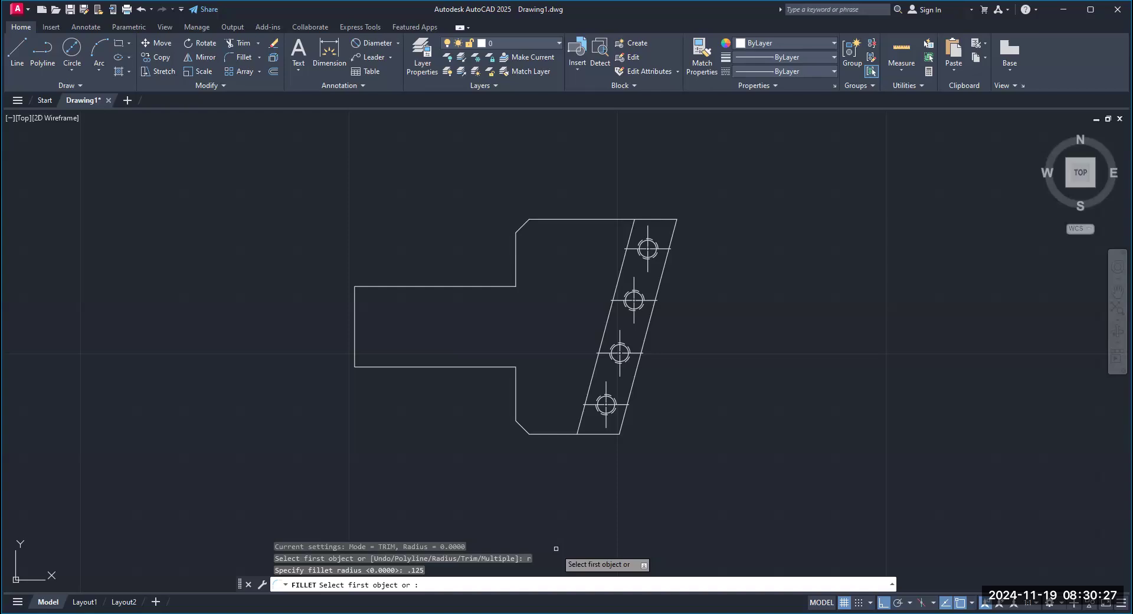
pyautogui.click(506, 286)
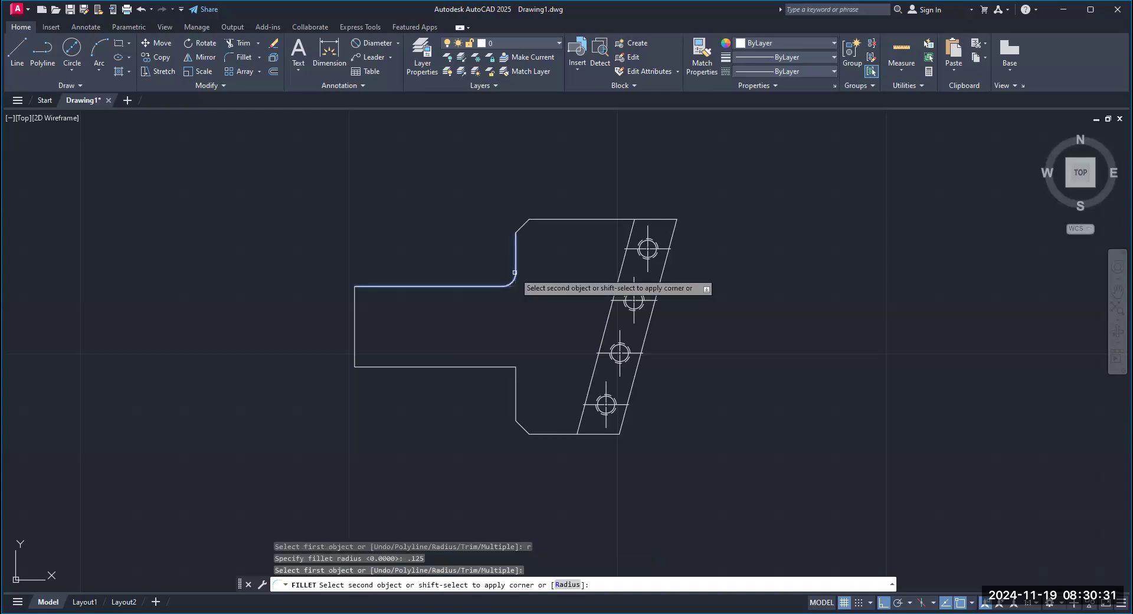
pyautogui.click(515, 272)
# Apply the same fillet to the lower inner corner between the shank and the wide section
pyautogui.press('Return')
pyautogui.click(500, 367)
pyautogui.click(516, 382)
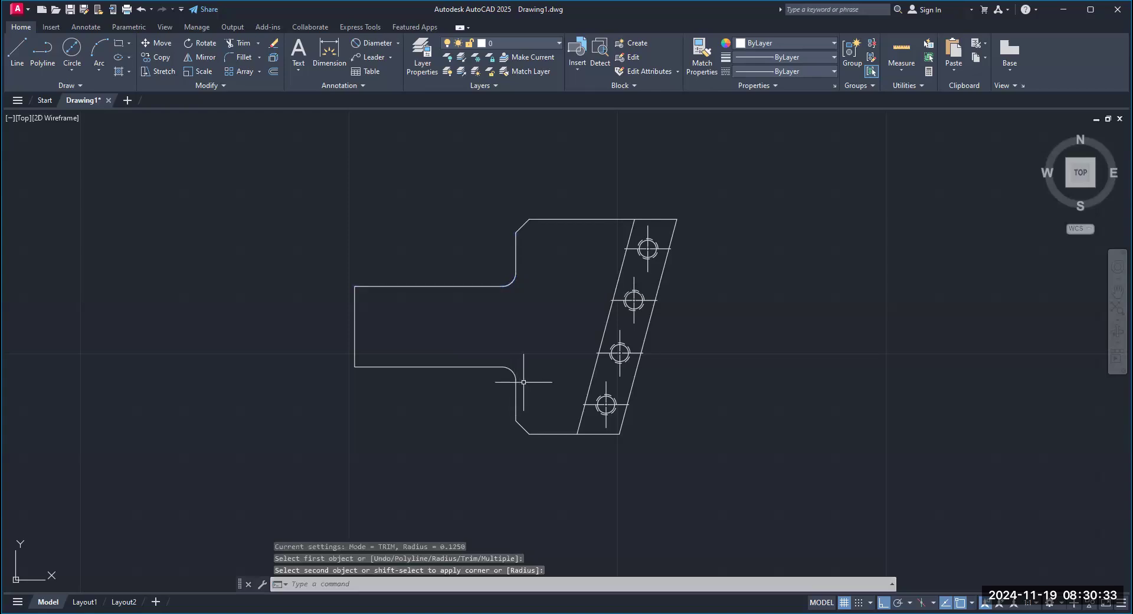
pyautogui.press('Return')
pyautogui.press('Escape')
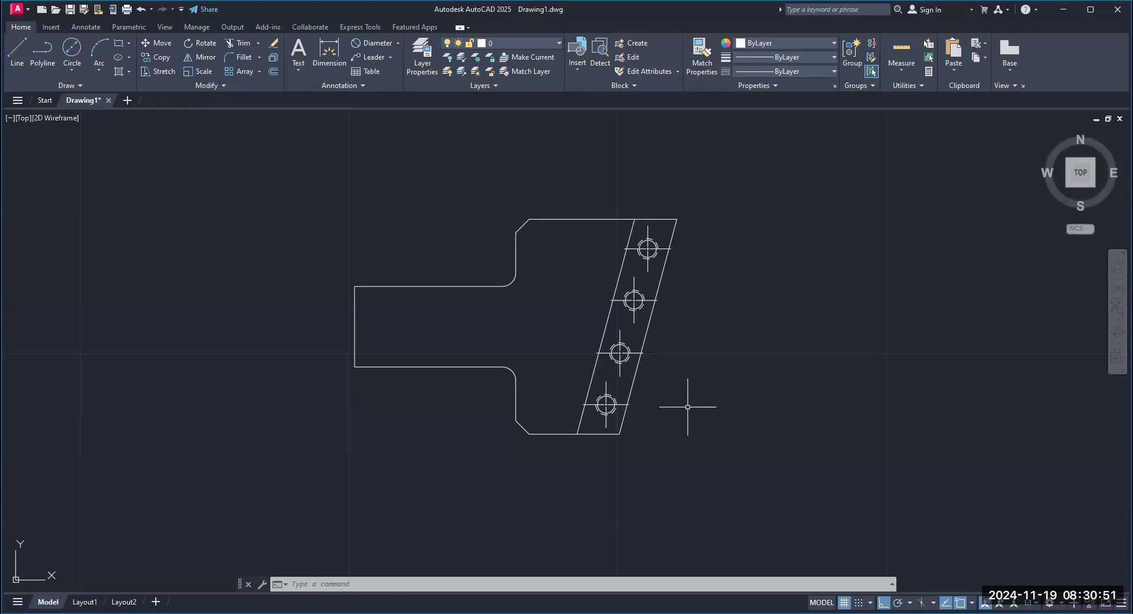
# Draw a vertical line joining the upper chamfer's endpoint on the top edge to the lower chamfer's endpoint on the bottom edge
pyautogui.click(17, 64)
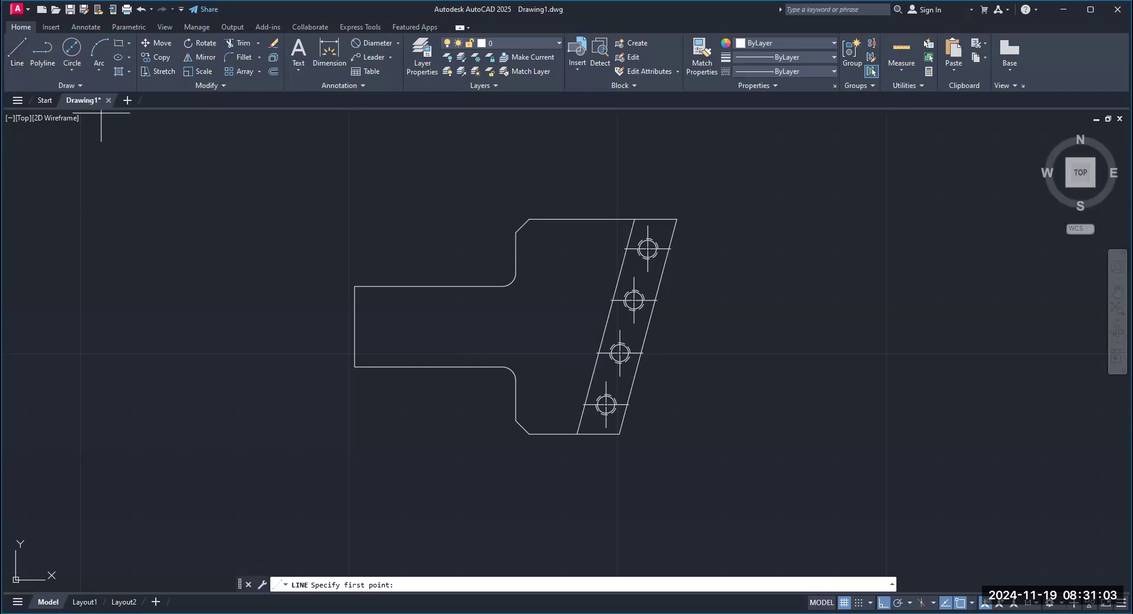
pyautogui.click(529, 219)
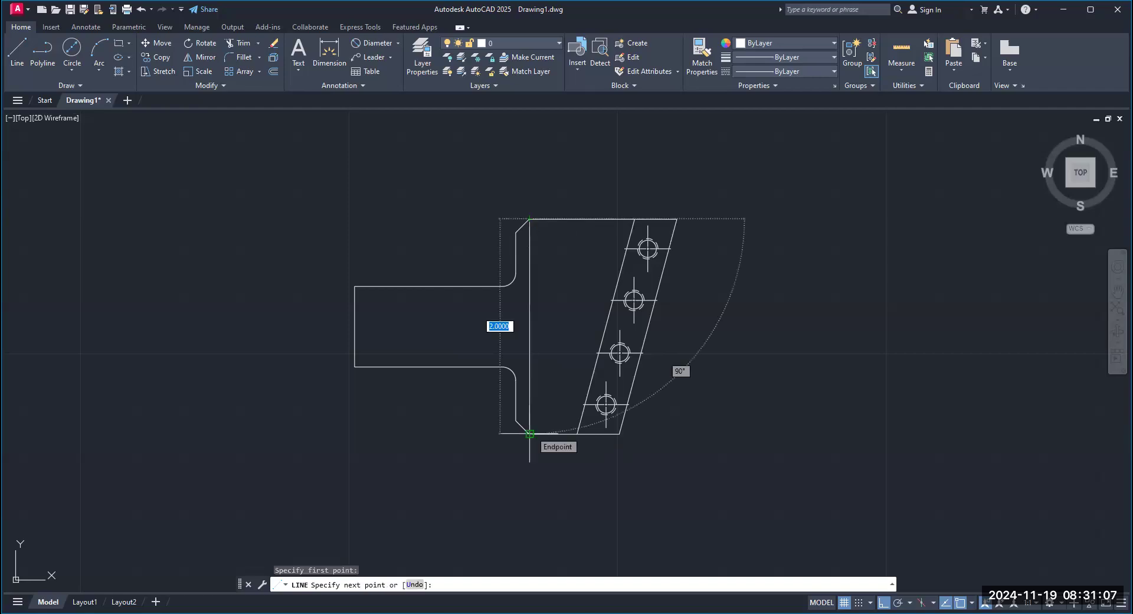
pyautogui.click(530, 433)
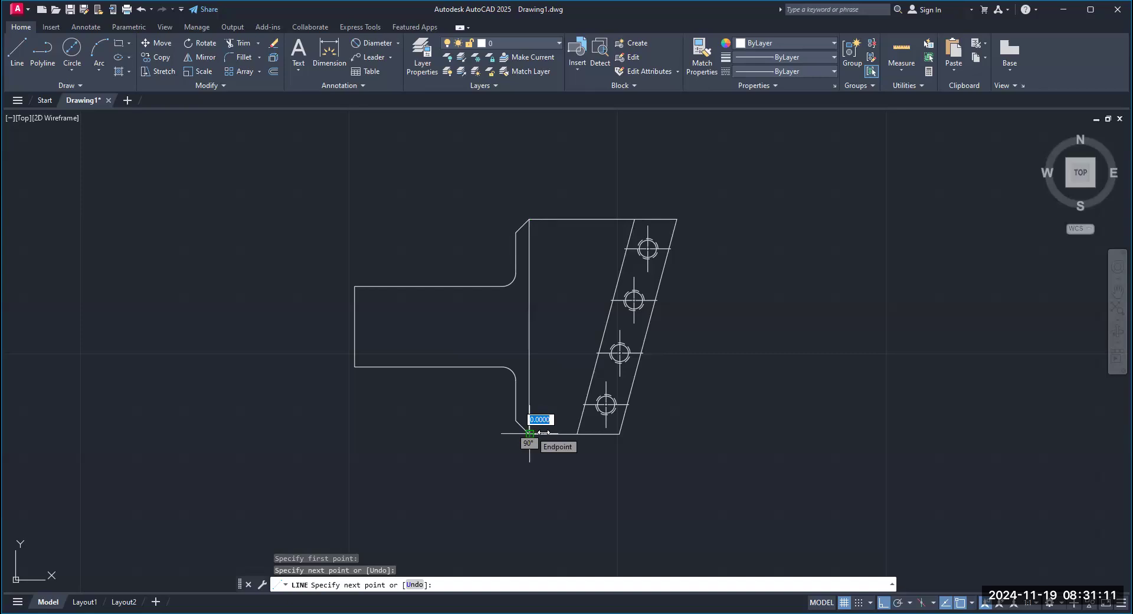
pyautogui.press('Return')
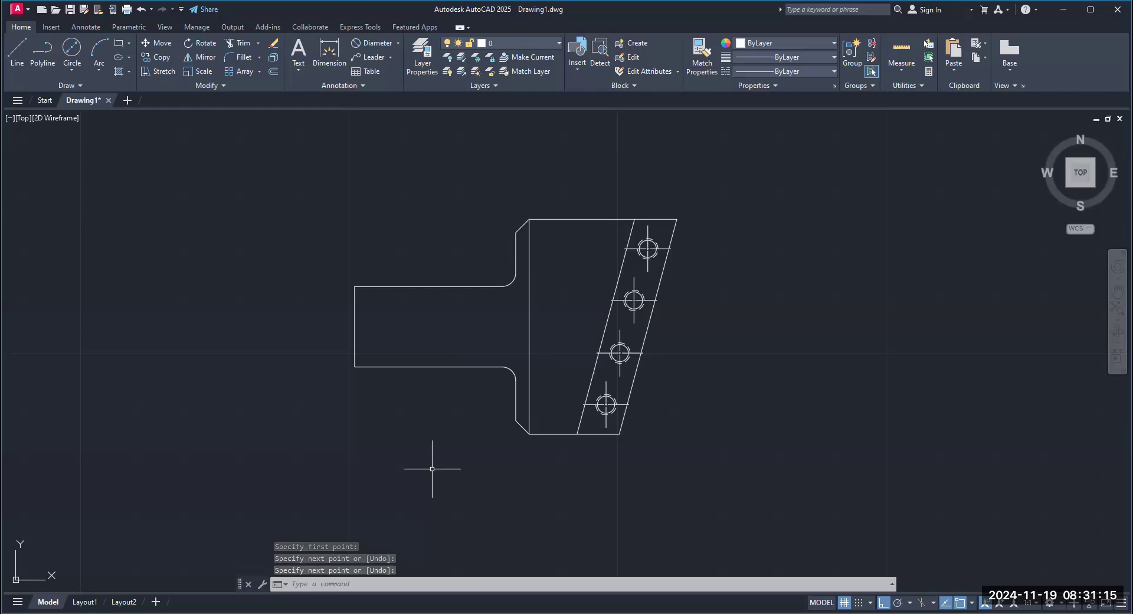
# Try a vertical line joining the two inner fillets' endpoints on the wide section's left edge twice, undoing it each time
pyautogui.click(16, 65)
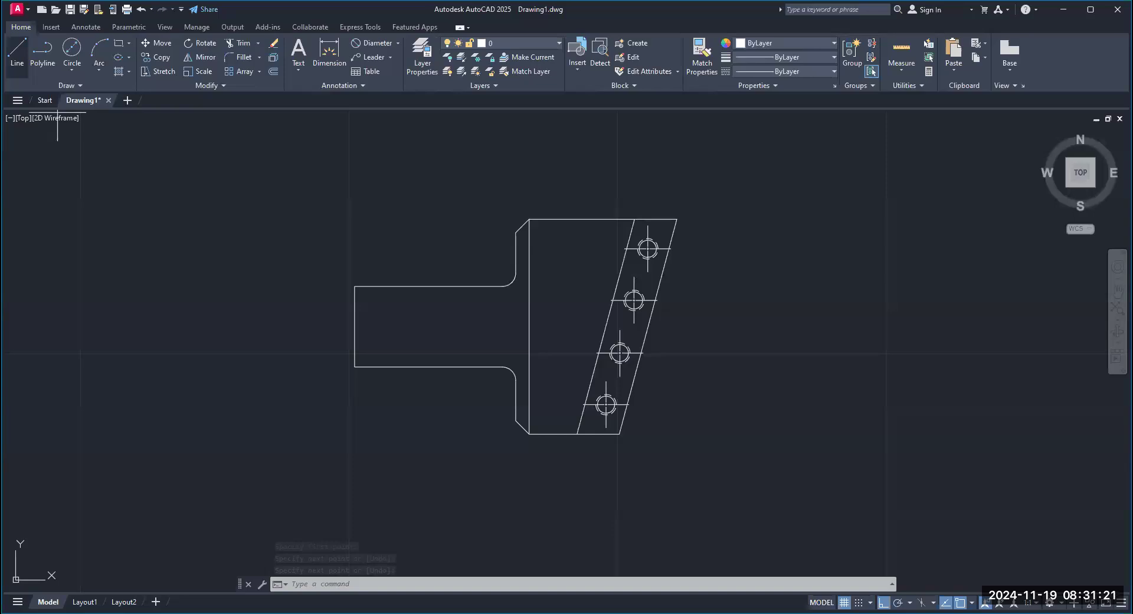
pyautogui.click(516, 272)
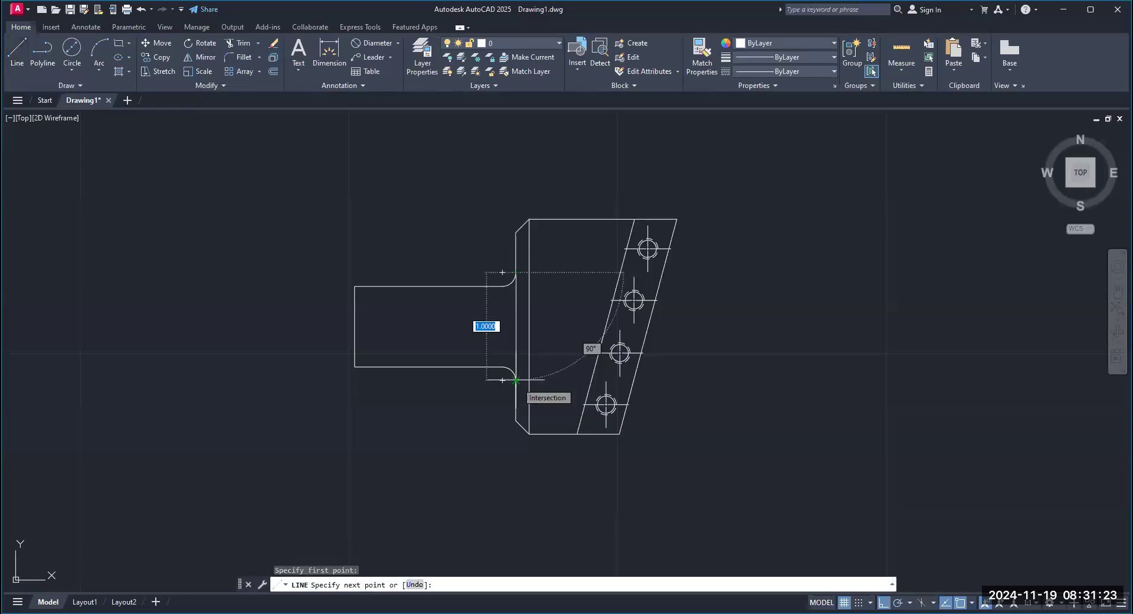
pyautogui.click(516, 379)
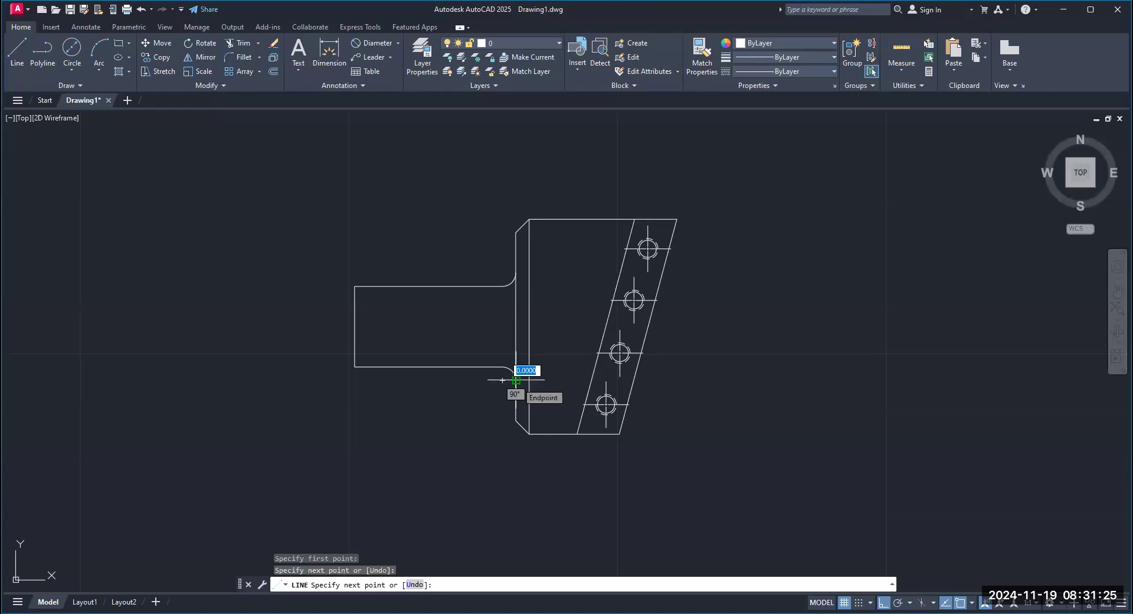
pyautogui.press('Return')
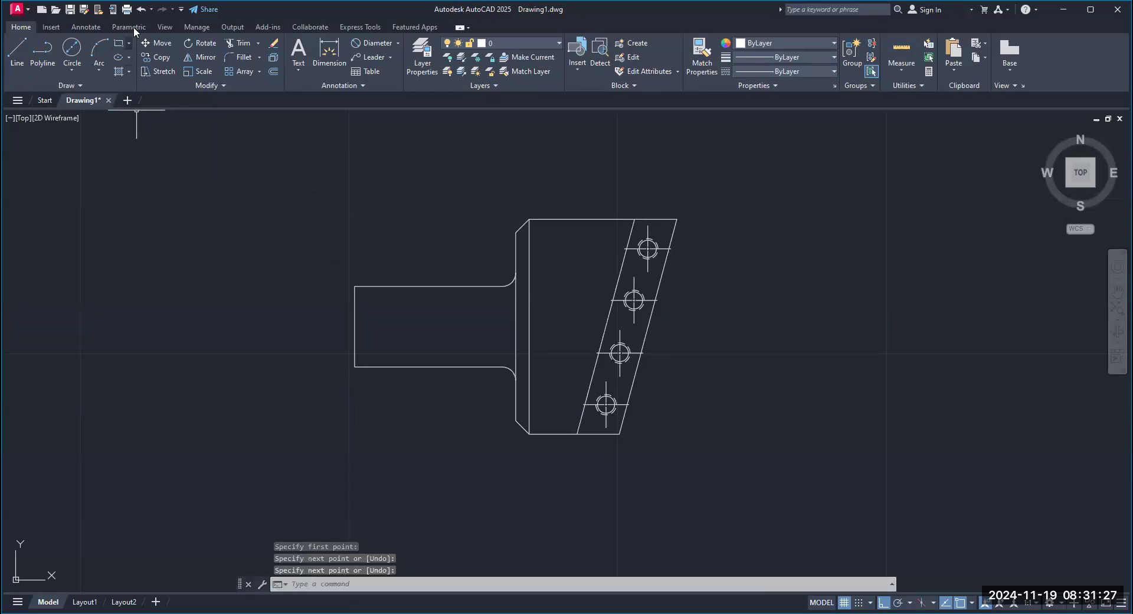
pyautogui.click(144, 10)
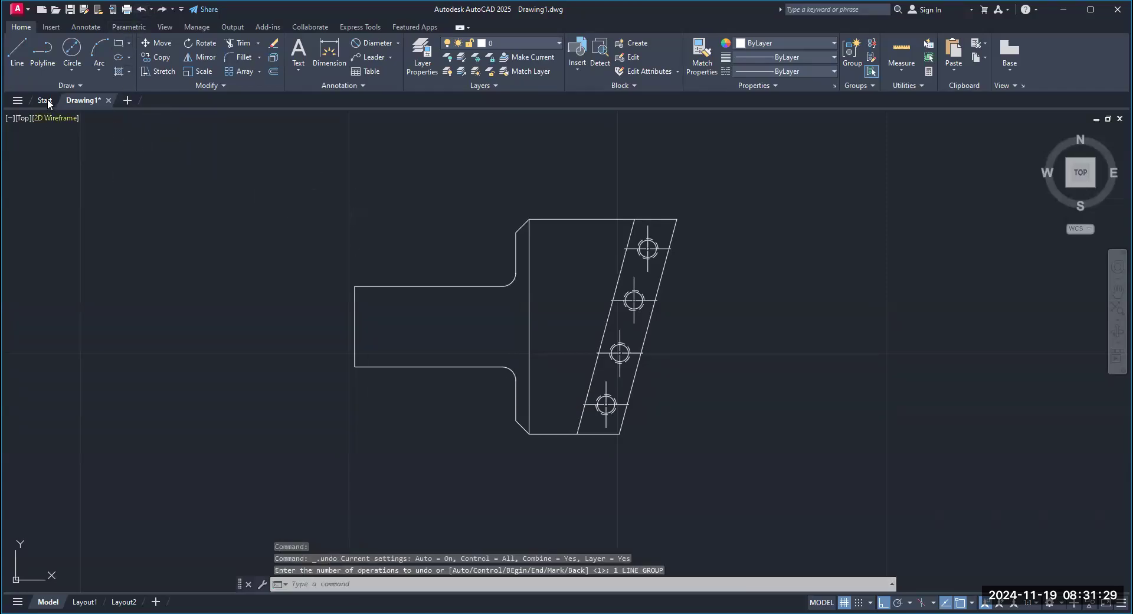
pyautogui.click(22, 62)
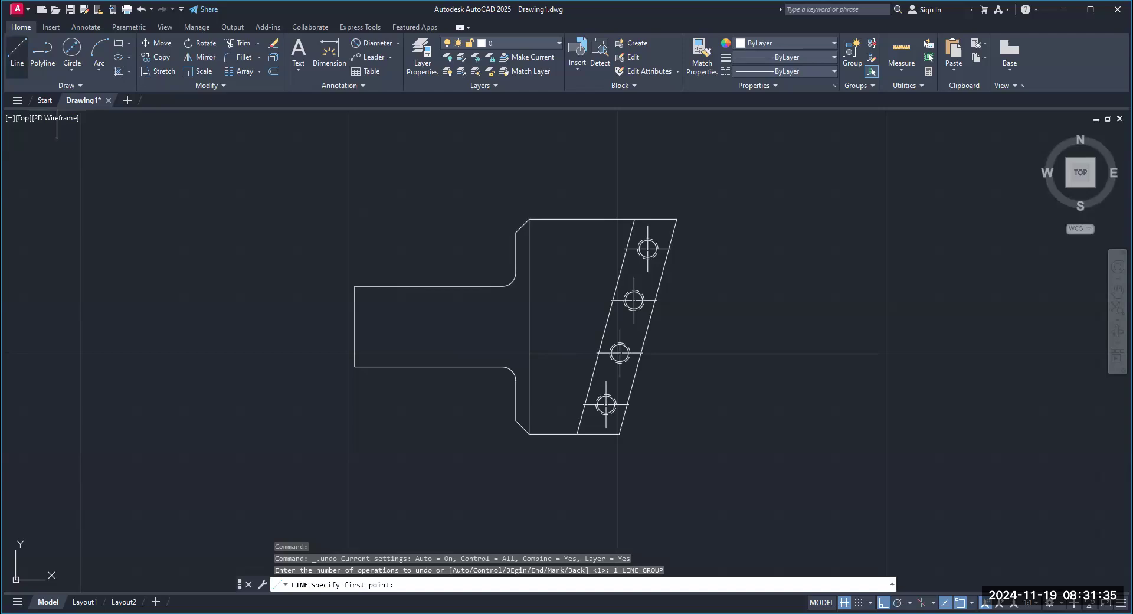
pyautogui.click(516, 273)
pyautogui.click(516, 380)
pyautogui.press('Return')
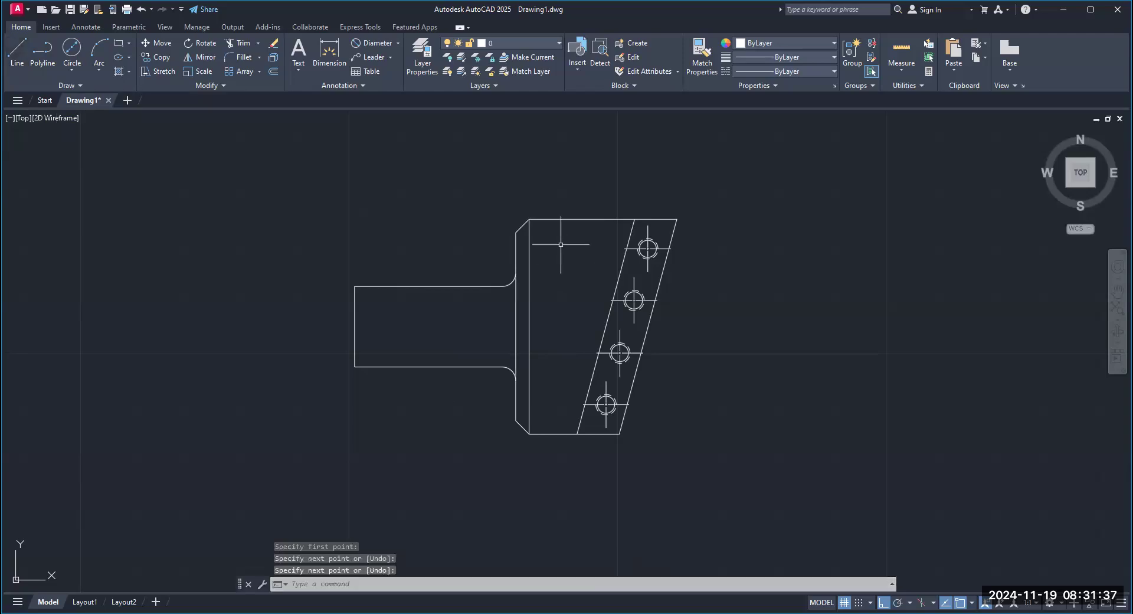
pyautogui.click(140, 9)
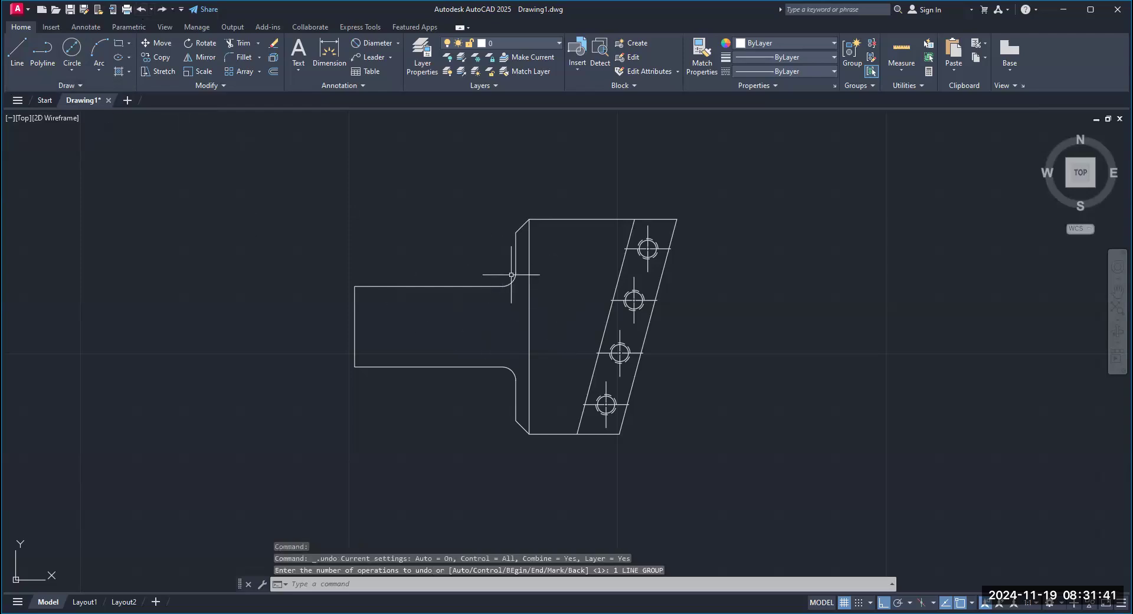
# Draw a vertical line from the upper inner fillet's endpoint to the lower inner fillet's endpoint on the wide section's left edge
pyautogui.click(16, 69)
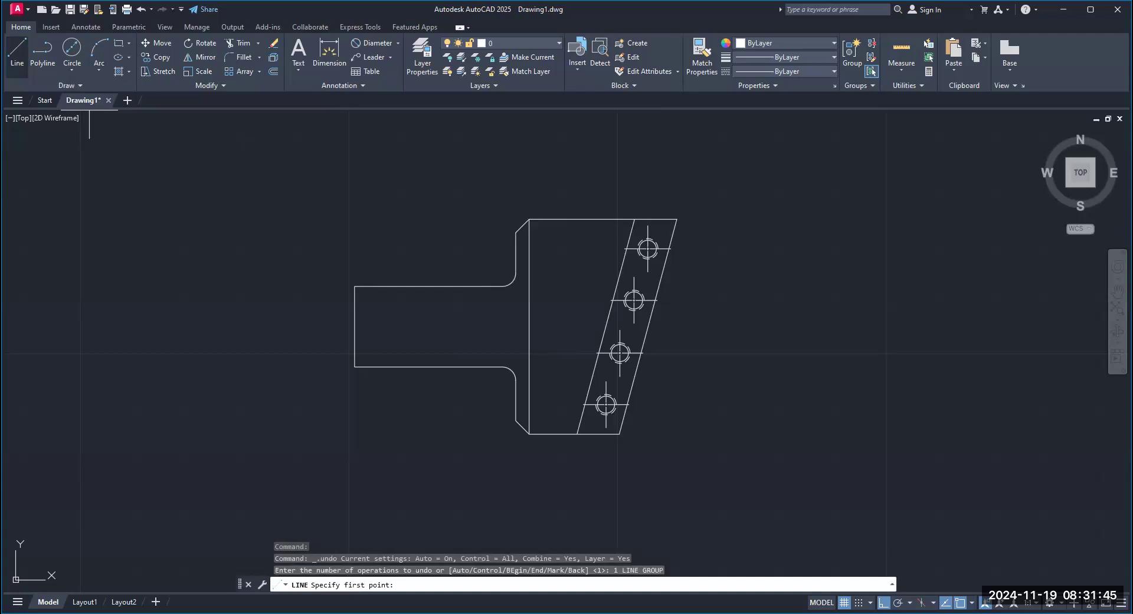
pyautogui.click(516, 272)
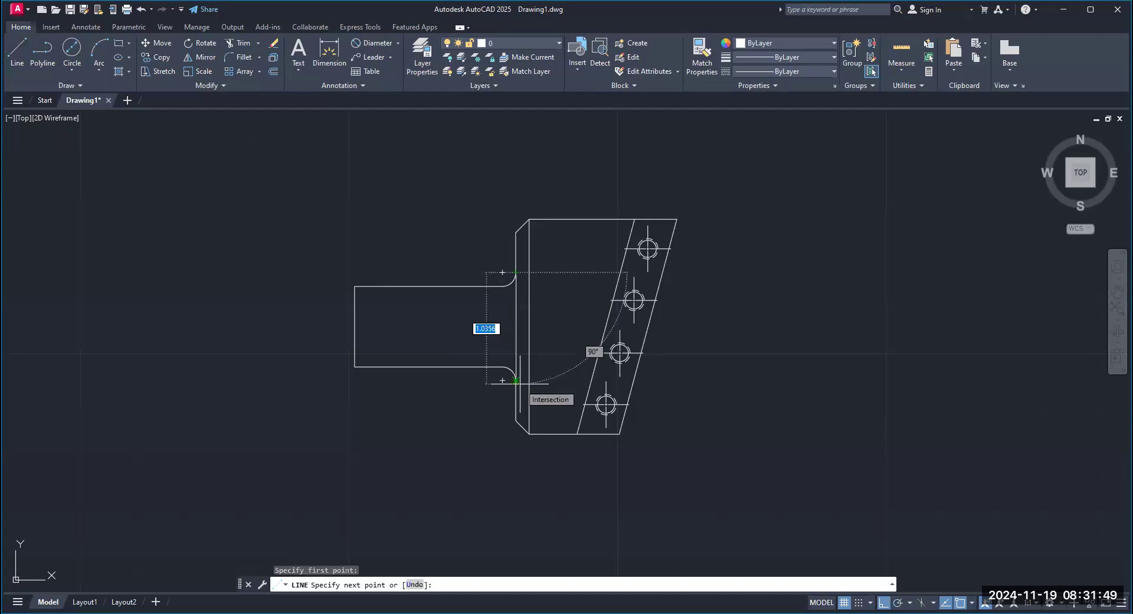
pyautogui.click(520, 383)
pyautogui.press('Return')
pyautogui.moveTo(481, 448); pyautogui.dragTo(508, 428, button='middle')
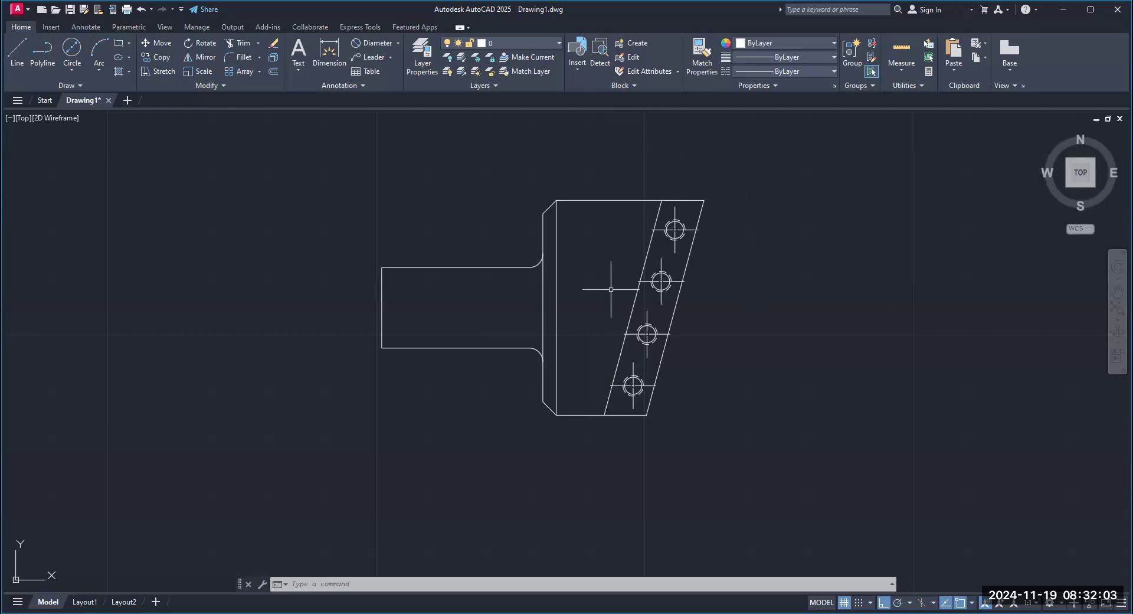
pyautogui.moveTo(525, 369); pyautogui.dragTo(660, 392, button='middle')
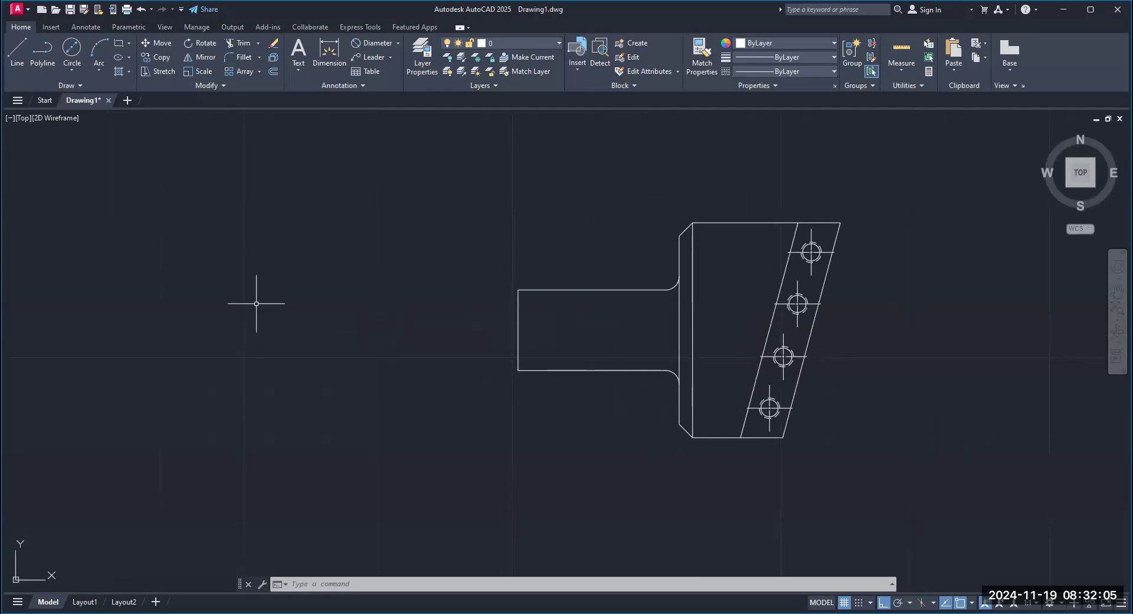
pyautogui.moveTo(979, 416); pyautogui.dragTo(787, 371, button='middle')
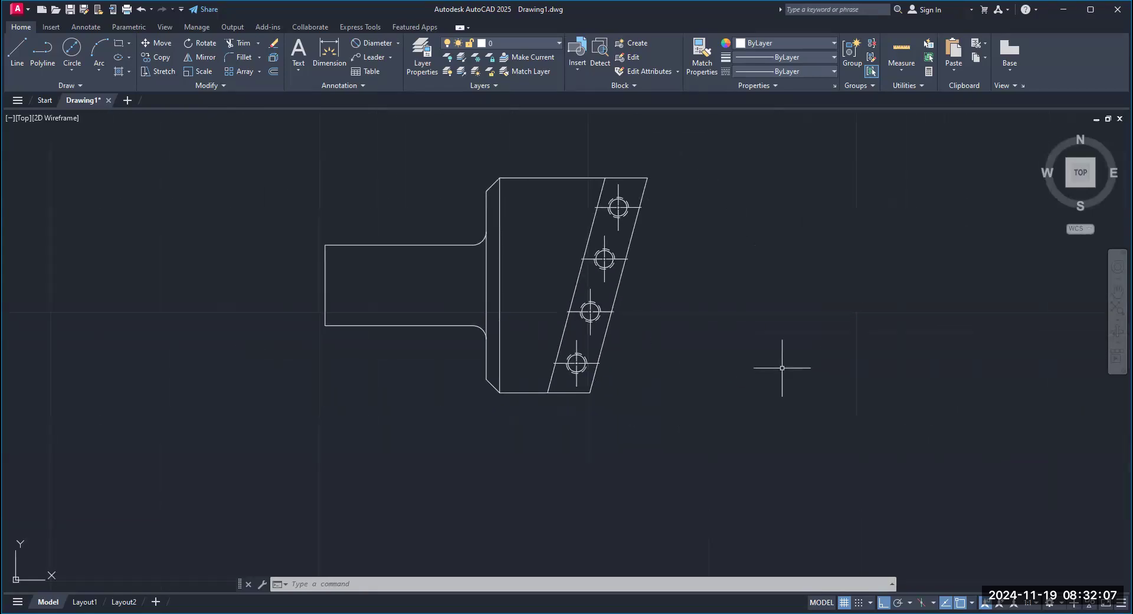
pyautogui.moveTo(157, 311); pyautogui.dragTo(280, 349, button='middle')
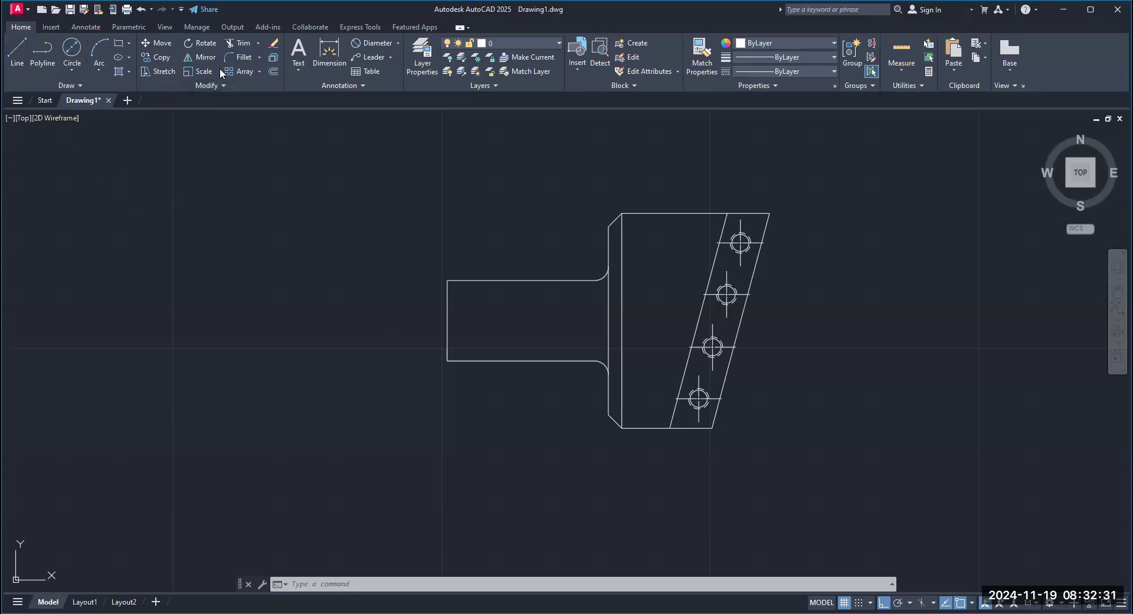
# Chamfer the upper-left corner of the narrow shank with both distances set to .0625
pyautogui.click(258, 58)
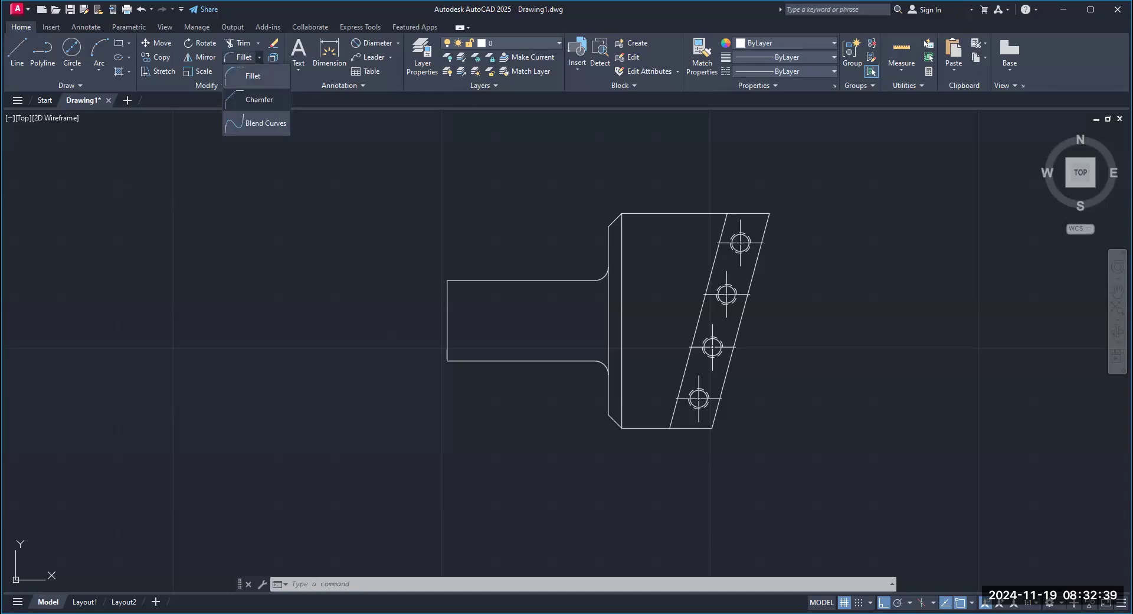
pyautogui.click(259, 99)
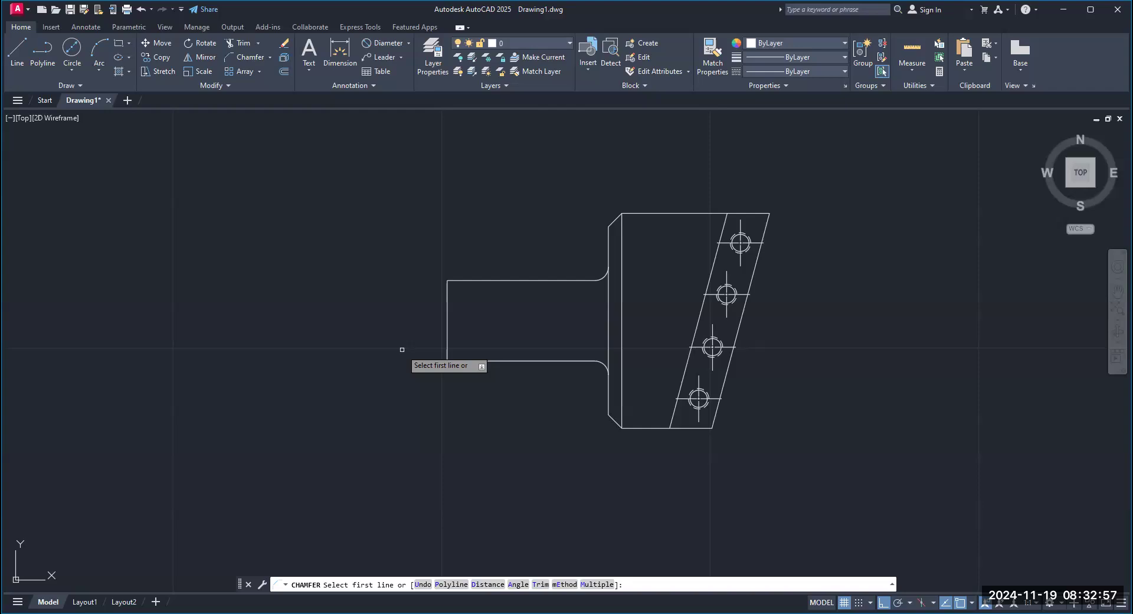
pyautogui.write('d')
pyautogui.press('Return')
pyautogui.write('.0625')
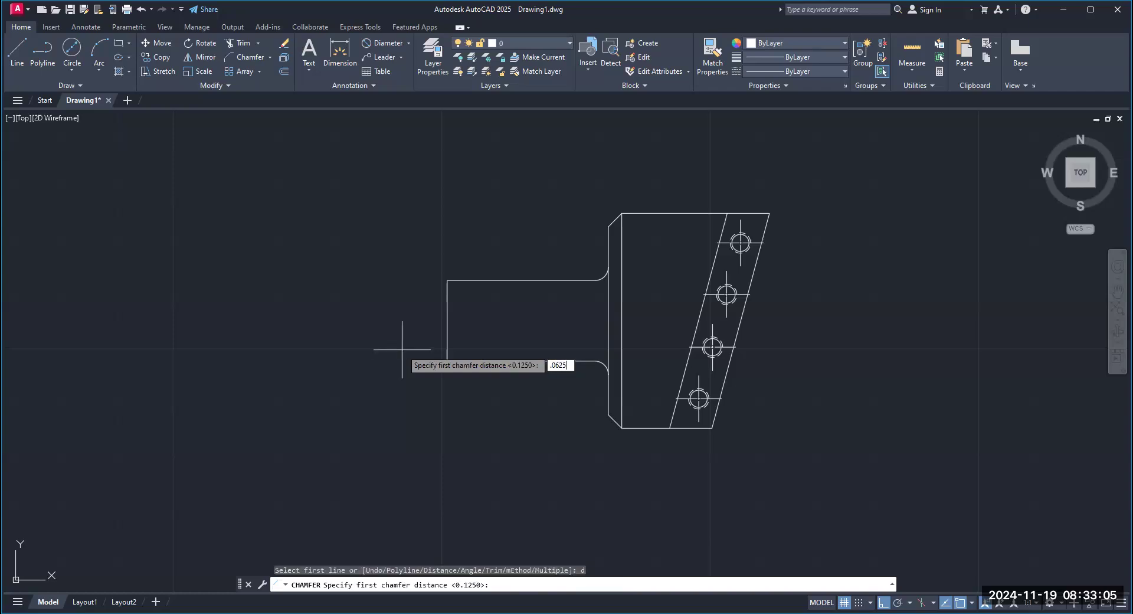
pyautogui.press('Return')
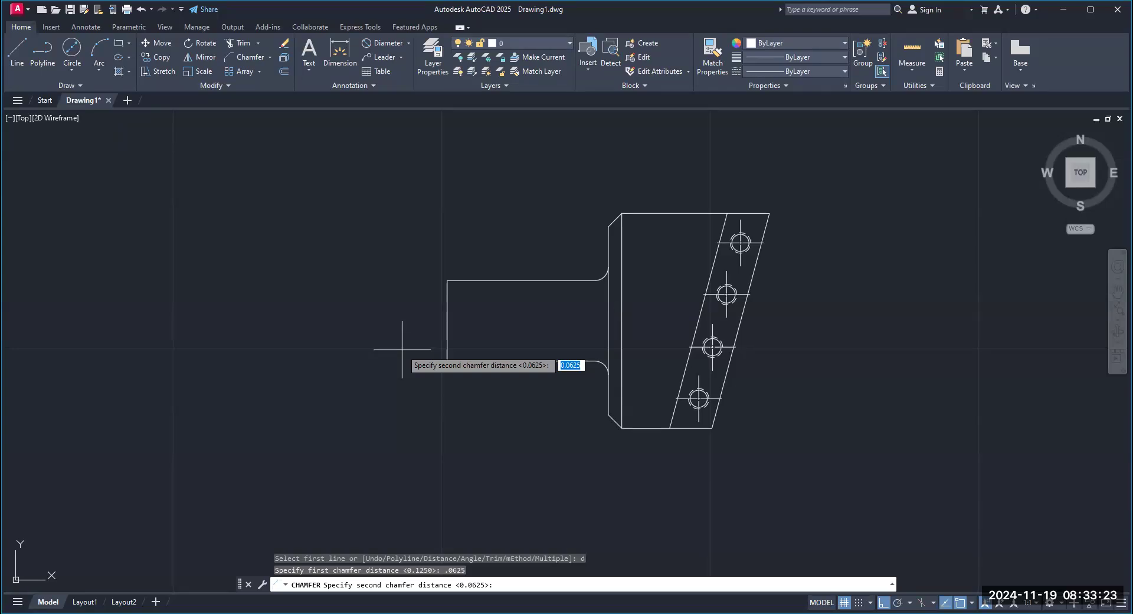
pyautogui.write('.0625')
pyautogui.press('Return')
pyautogui.click(447, 308)
pyautogui.click(474, 280)
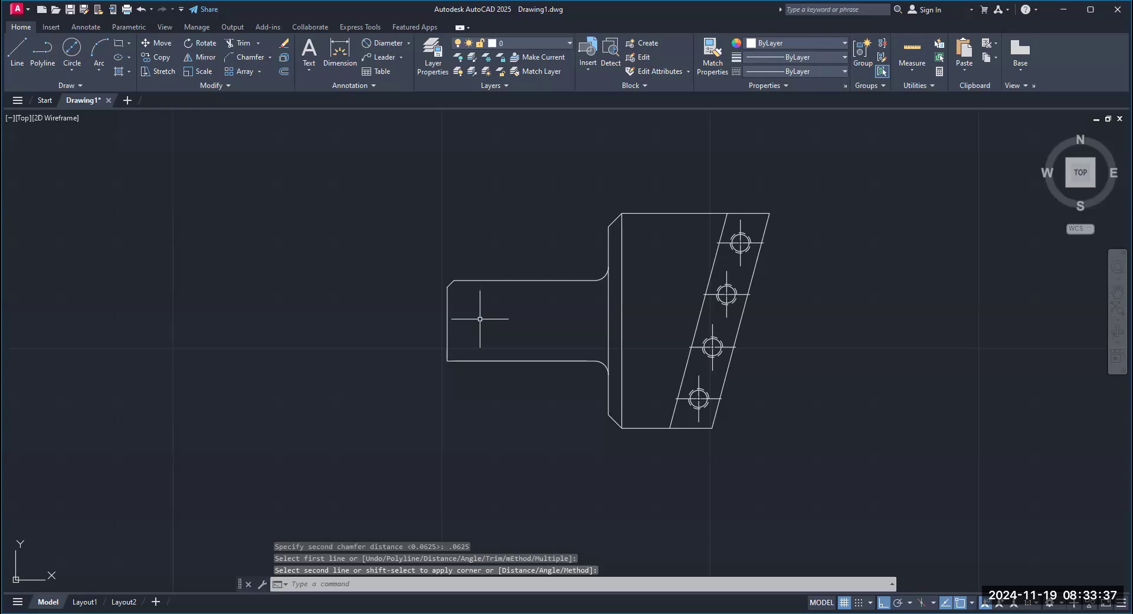
# Apply the same .0625 chamfer to the shank's lower-left corner and end the Chamfer command
pyautogui.press('Return')
pyautogui.click(447, 340)
pyautogui.click(464, 361)
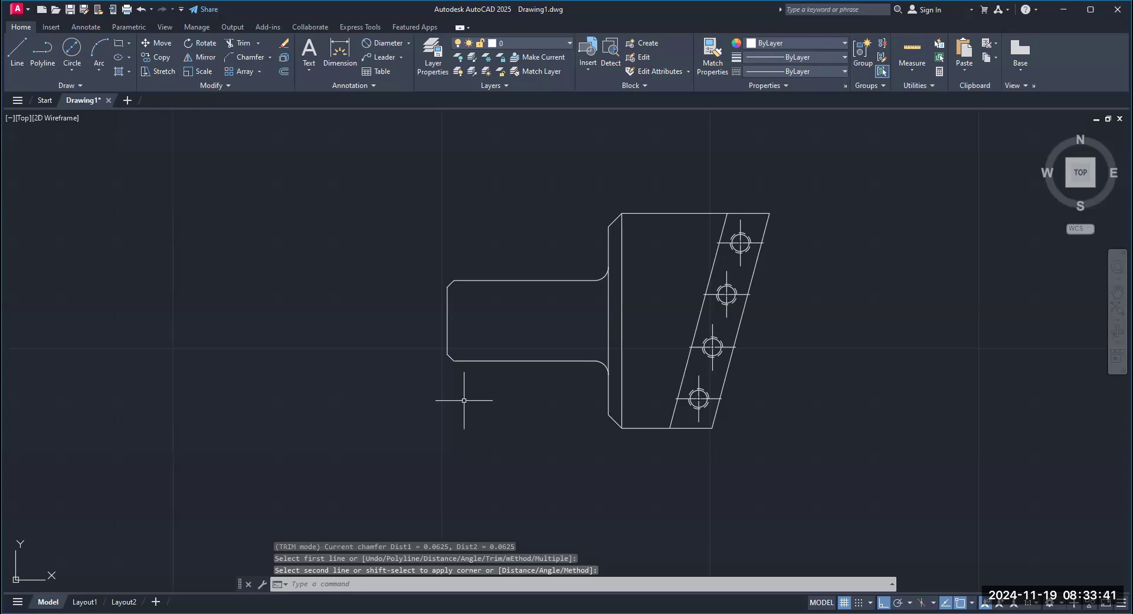
pyautogui.rightClick(472, 404)
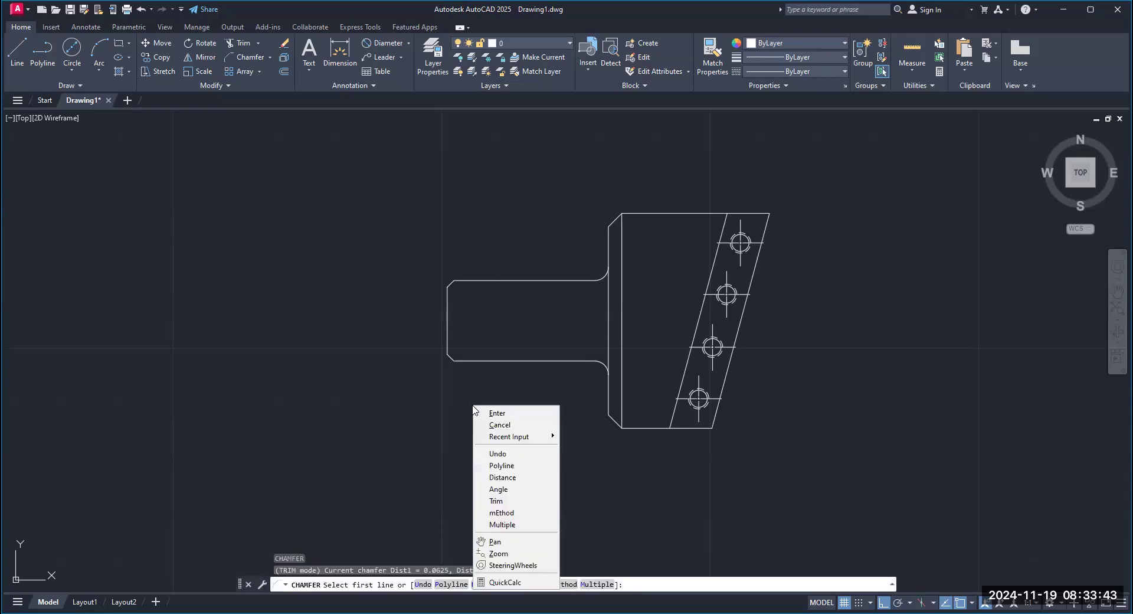
pyautogui.click(496, 413)
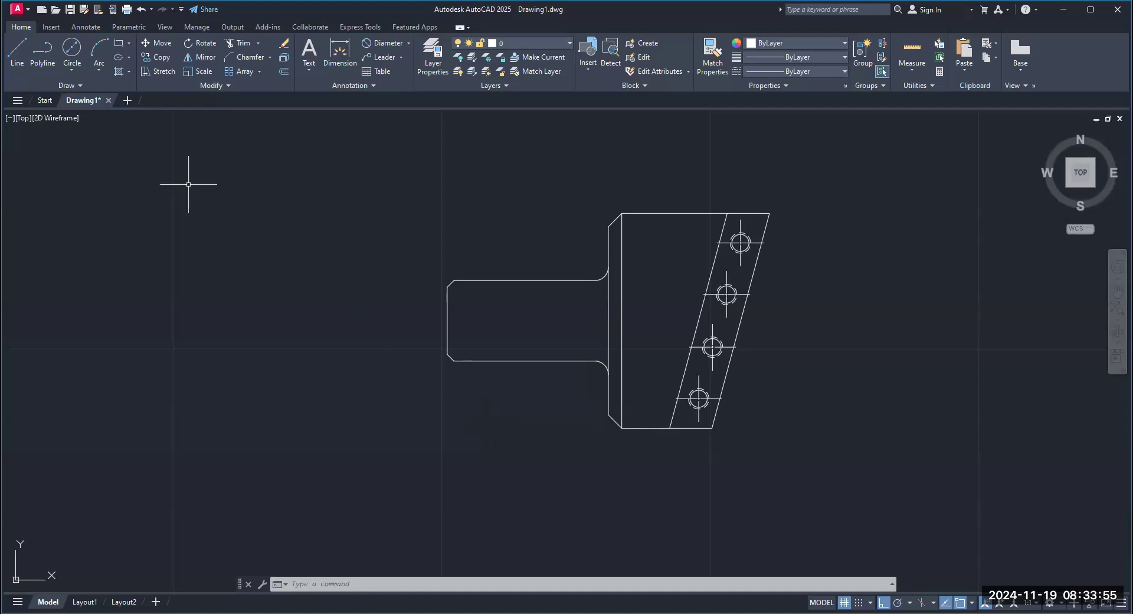
# Draw a vertical edge line across the shank joining the upper chamfer's endpoint to the lower chamfer's endpoint
pyautogui.click(16, 71)
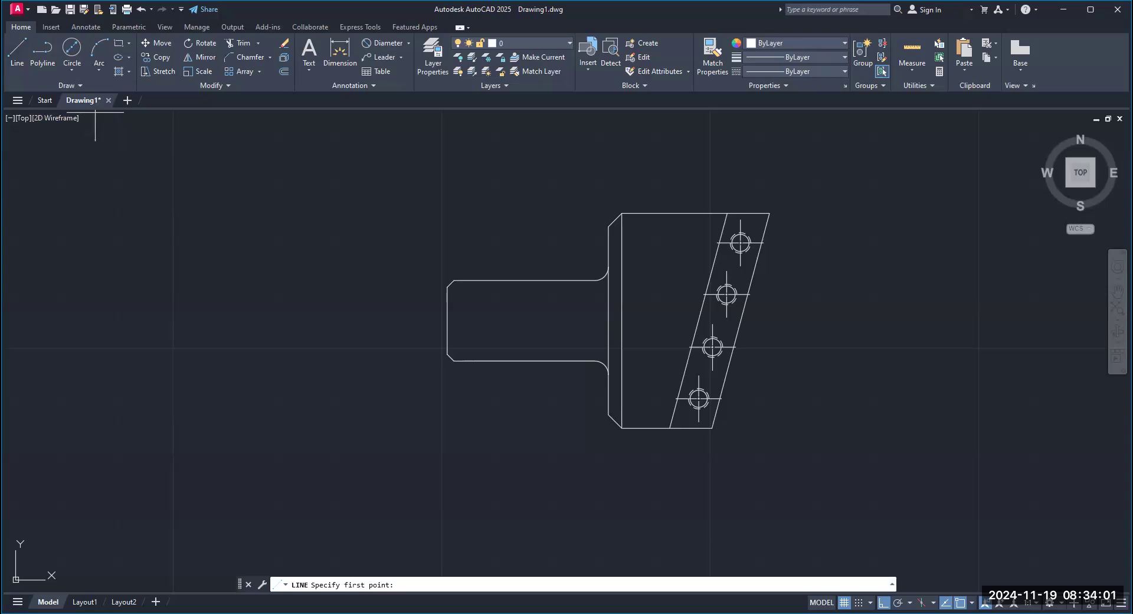
pyautogui.scroll(2, 414, 285)
pyautogui.click(478, 277)
pyautogui.click(478, 406)
pyautogui.rightClick(343, 175)
pyautogui.click(355, 183)
pyautogui.scroll(4, 388, 321)
pyautogui.moveTo(387, 308); pyautogui.dragTo(415, 271, button='middle')
pyautogui.scroll(-8, 388, 306)
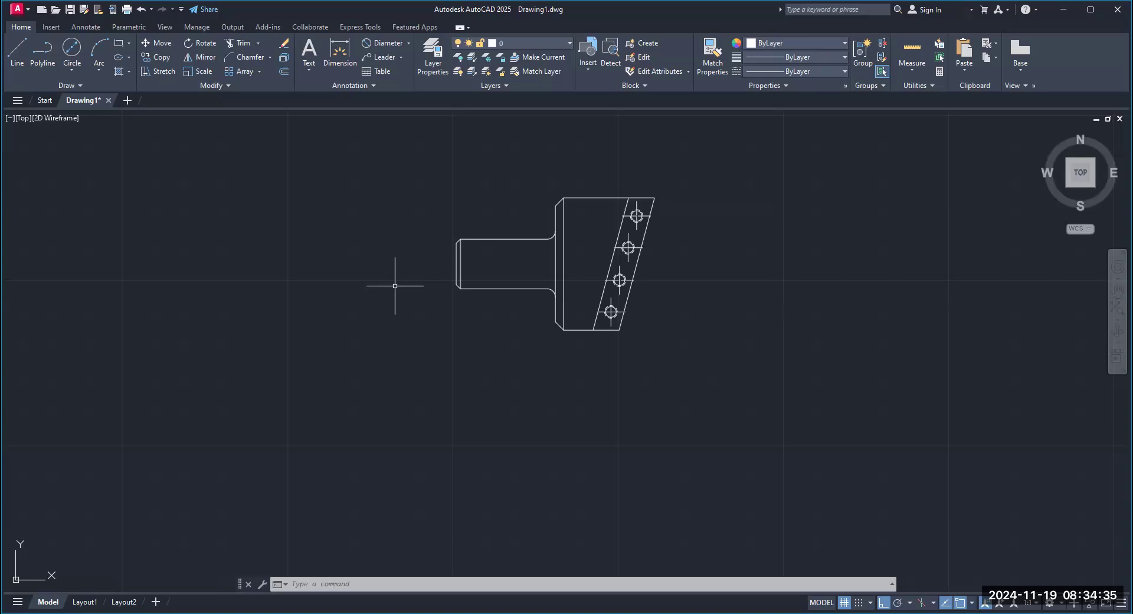
# Try a long horizontal line running left from the midpoint of the shank's end edge, and undo it
pyautogui.click(15, 69)
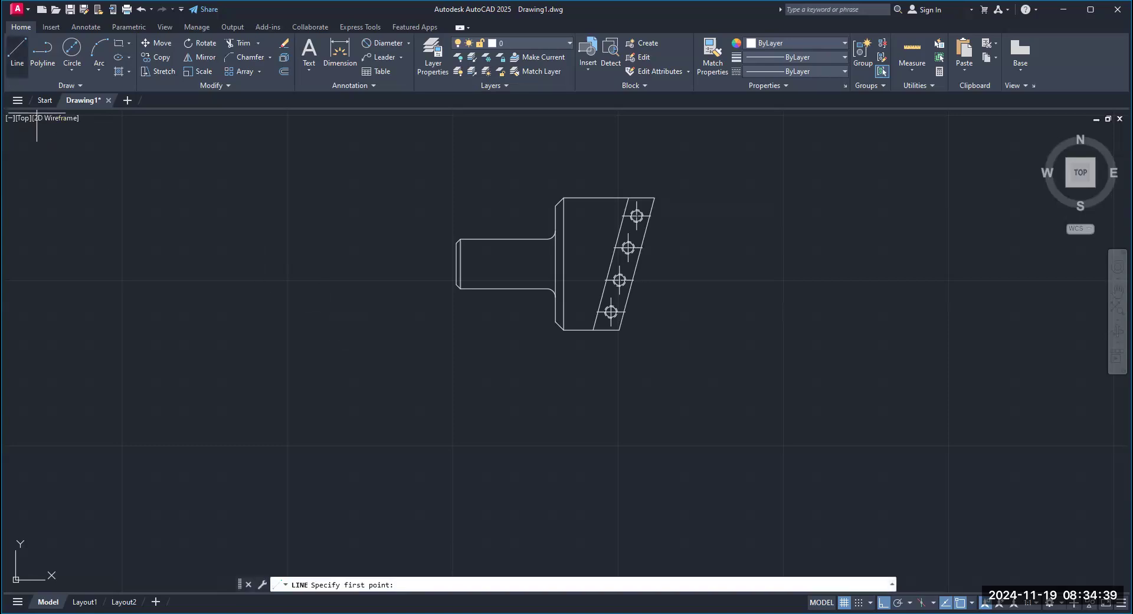
pyautogui.click(456, 264)
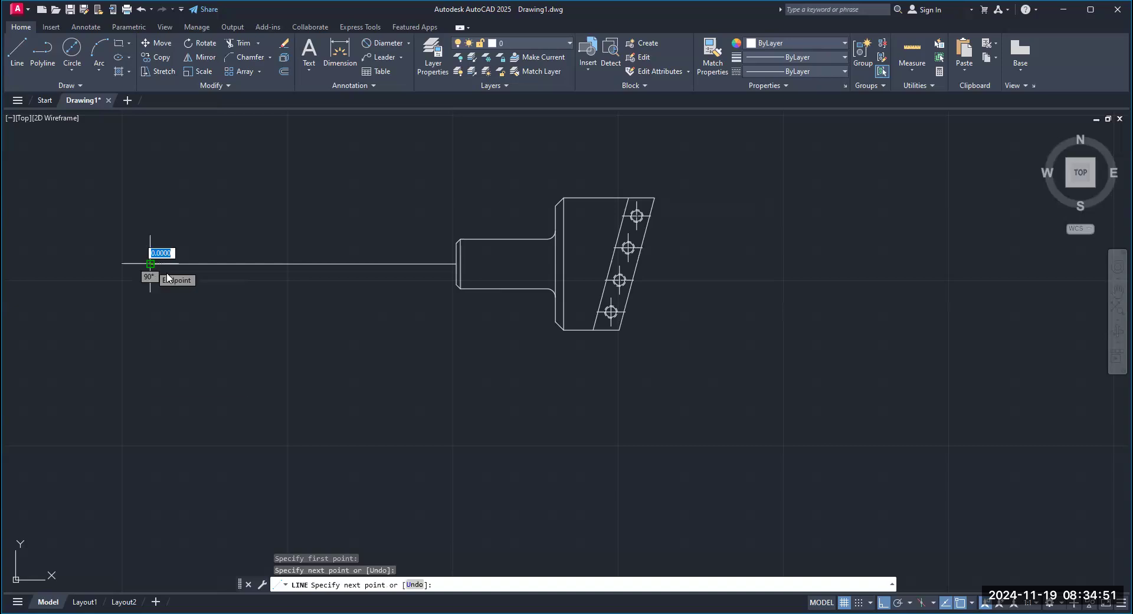
pyautogui.rightClick(167, 274)
pyautogui.click(171, 273)
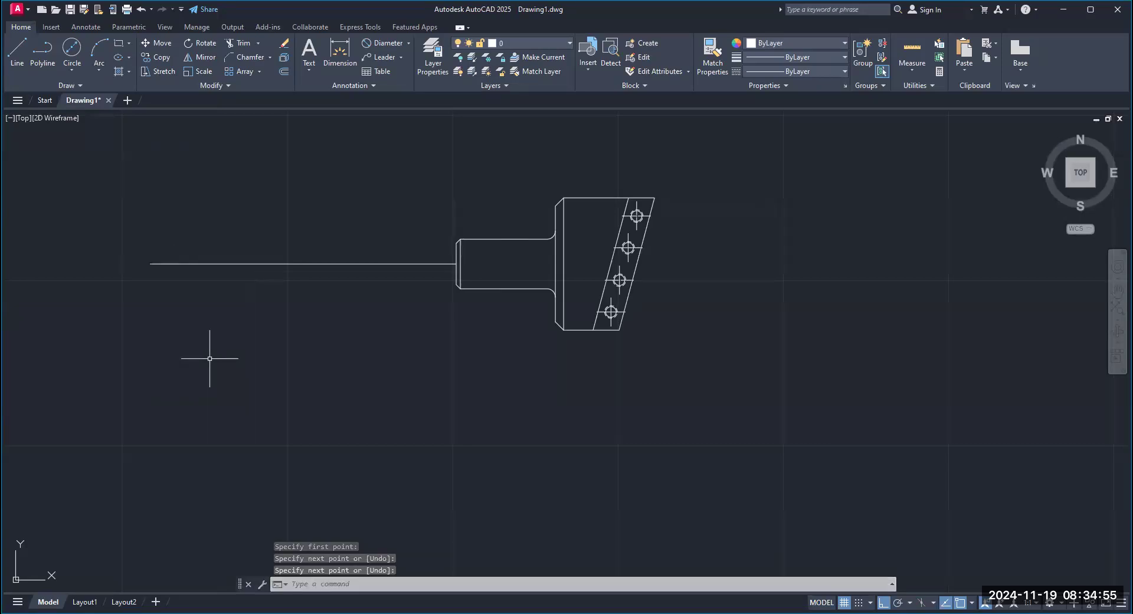
pyautogui.click(141, 10)
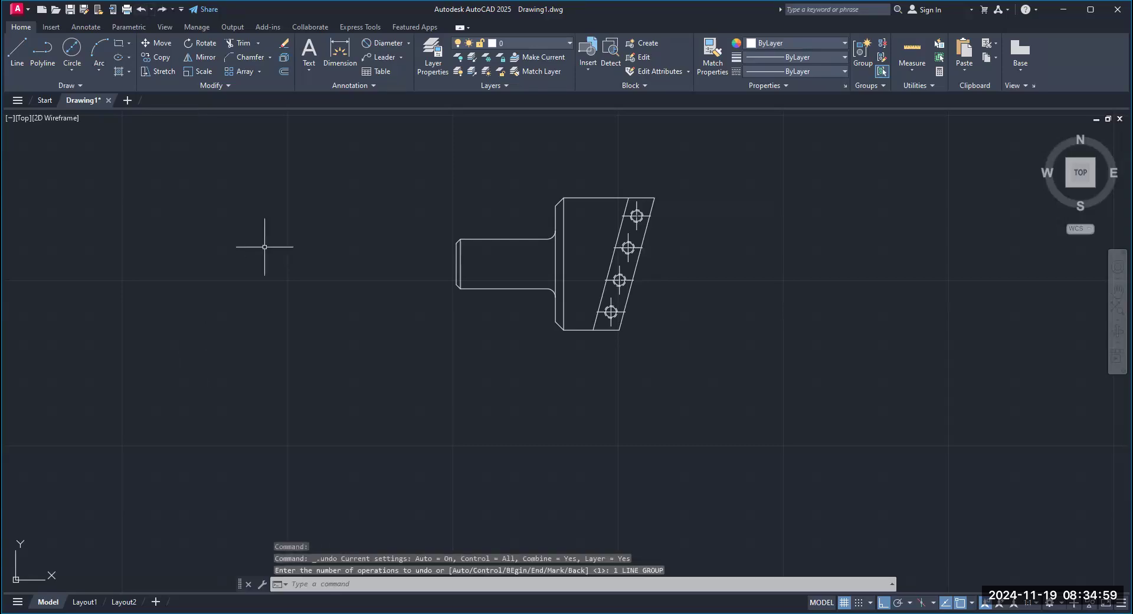
# Draw a horizontal construction line about 4.31 long to the left from the midpoint of the shank's left end edge
pyautogui.moveTo(273, 246); pyautogui.dragTo(330, 278, button='middle')
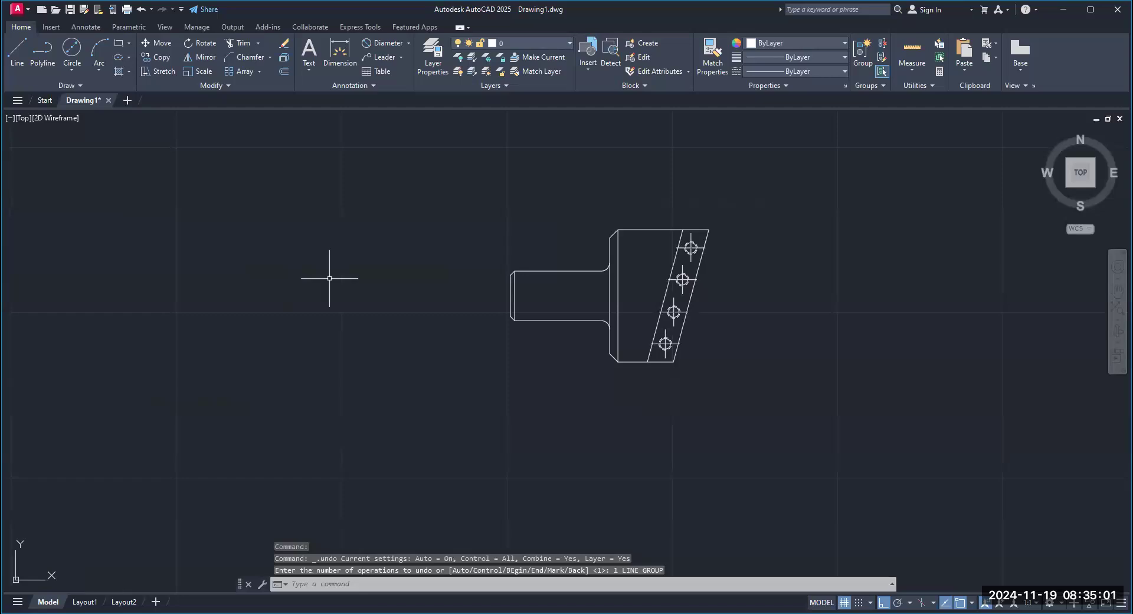
pyautogui.click(16, 71)
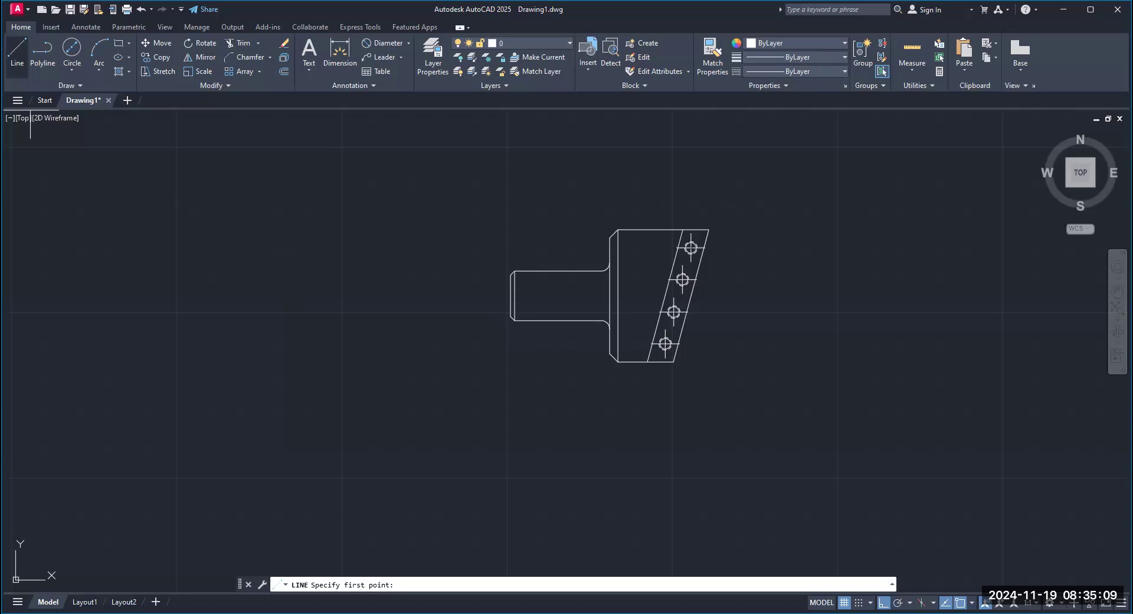
pyautogui.click(511, 295)
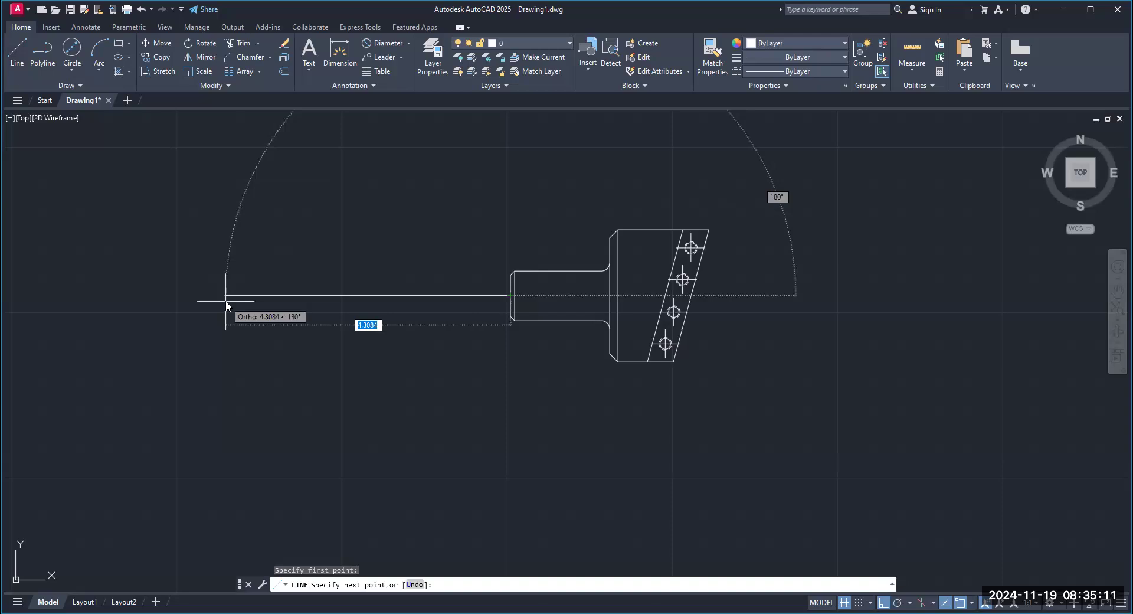
pyautogui.click(225, 301)
pyautogui.press('Return')
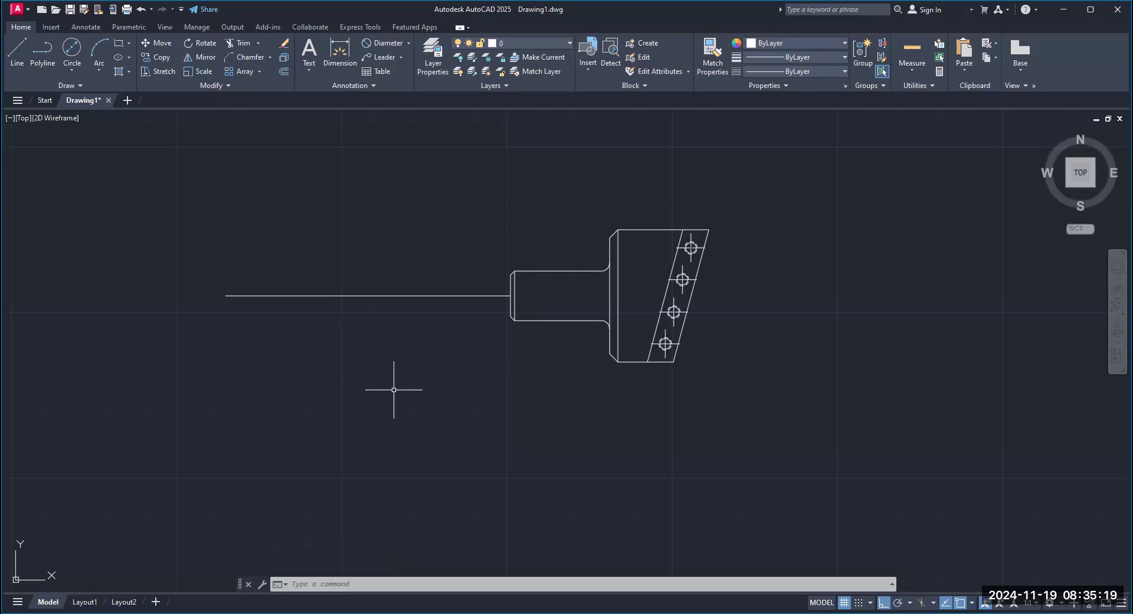
pyautogui.click(72, 70)
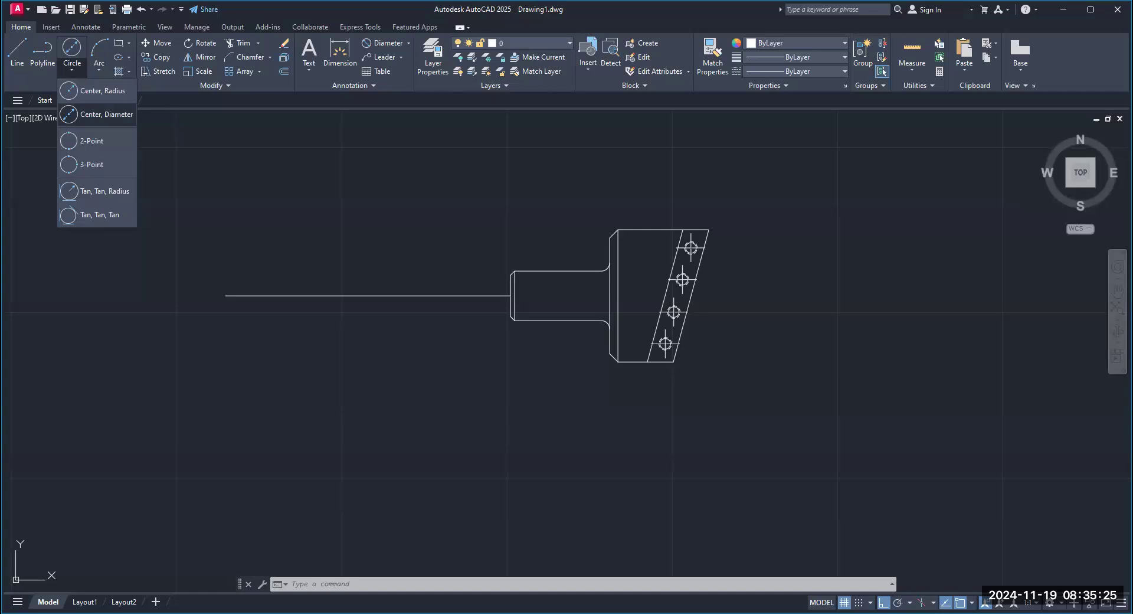
pyautogui.click(97, 114)
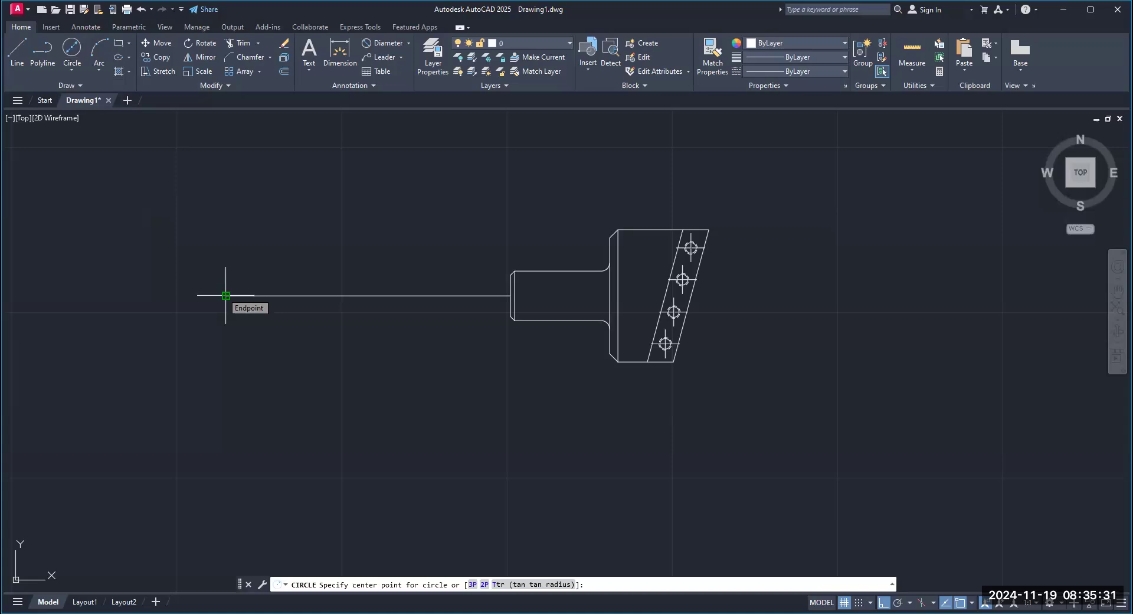
pyautogui.click(225, 295)
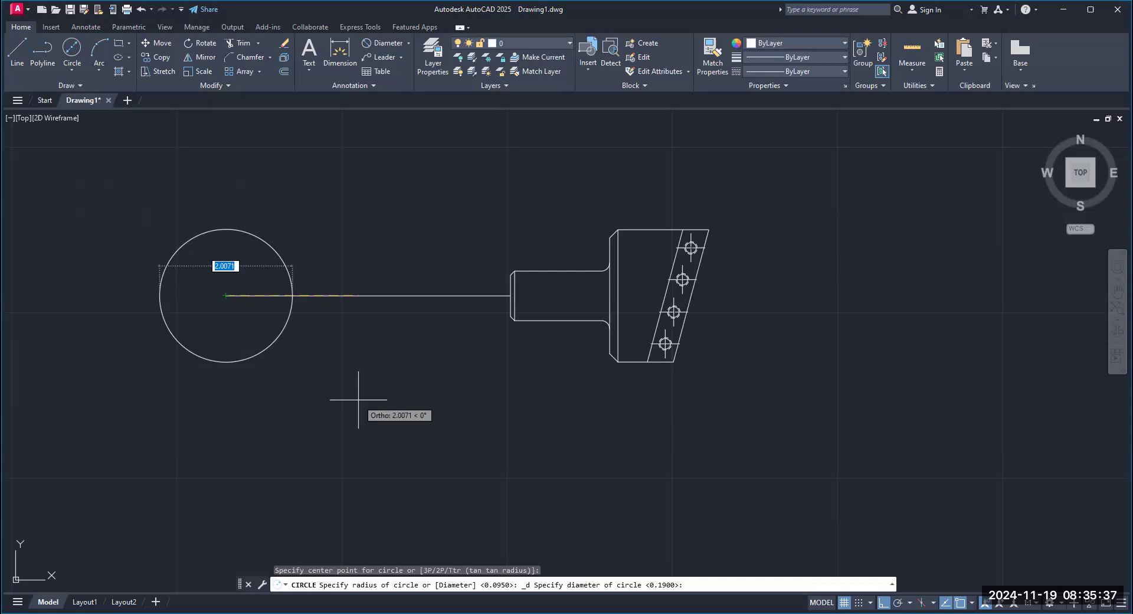
pyautogui.press('Escape')
pyautogui.press('Escape')
pyautogui.press('Escape')
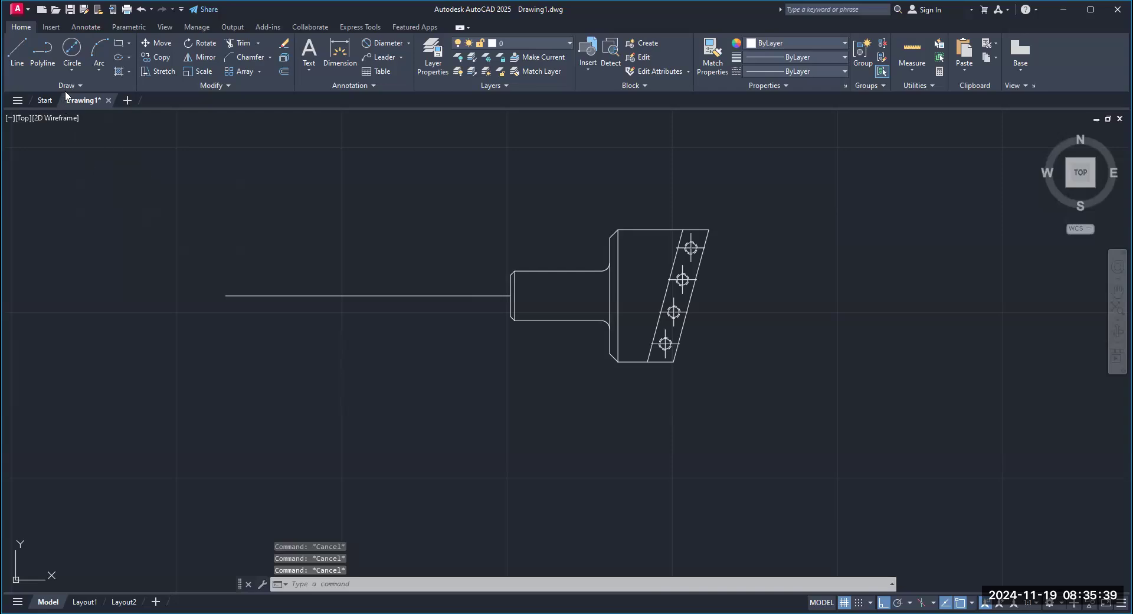
# Draw a circle of diameter 2 centred on the left endpoint of the horizontal construction line
pyautogui.click(72, 72)
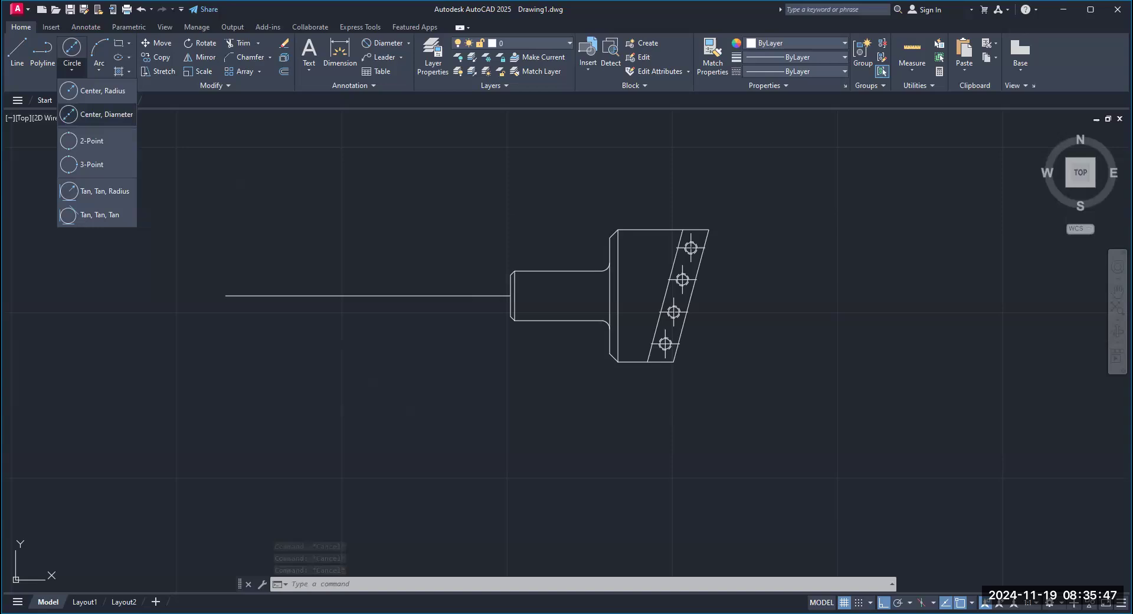
pyautogui.click(104, 114)
pyautogui.click(225, 295)
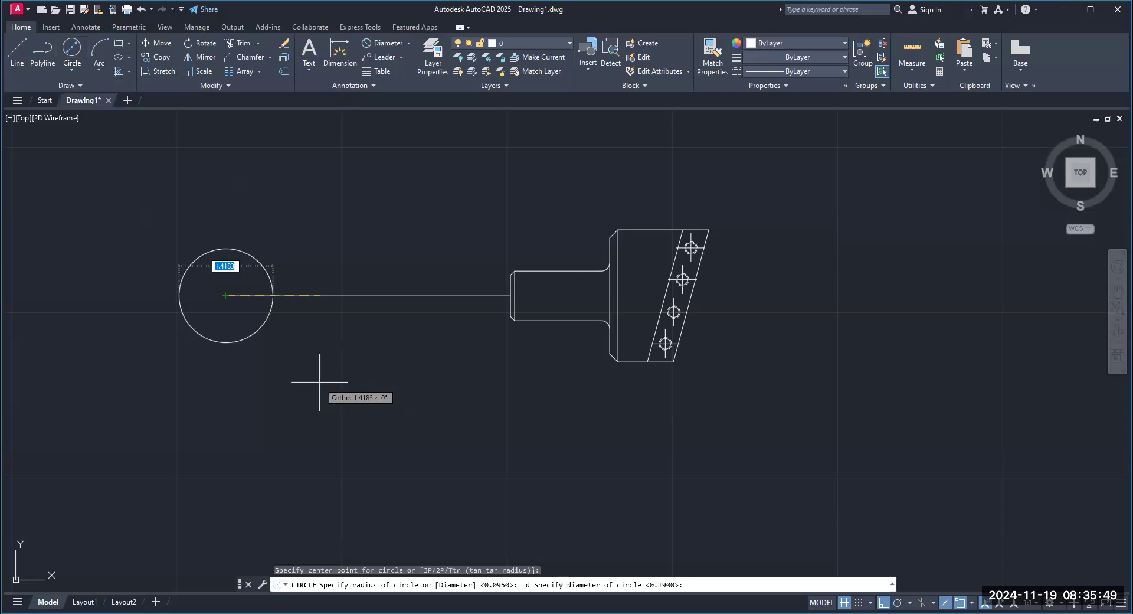
pyautogui.write('2')
pyautogui.press('Return')
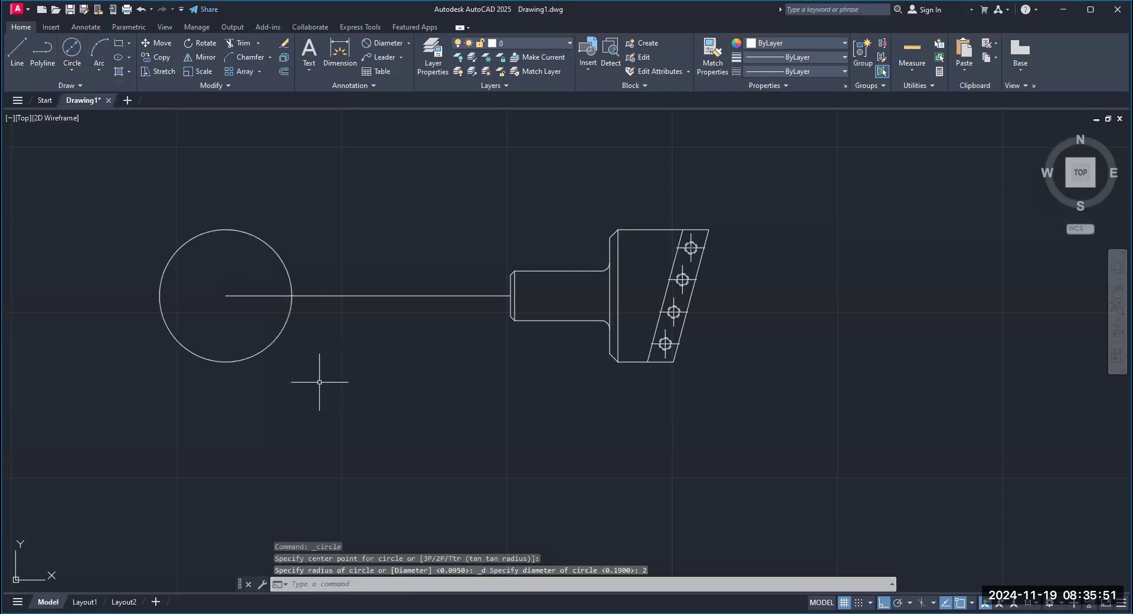
pyautogui.rightClick(386, 175)
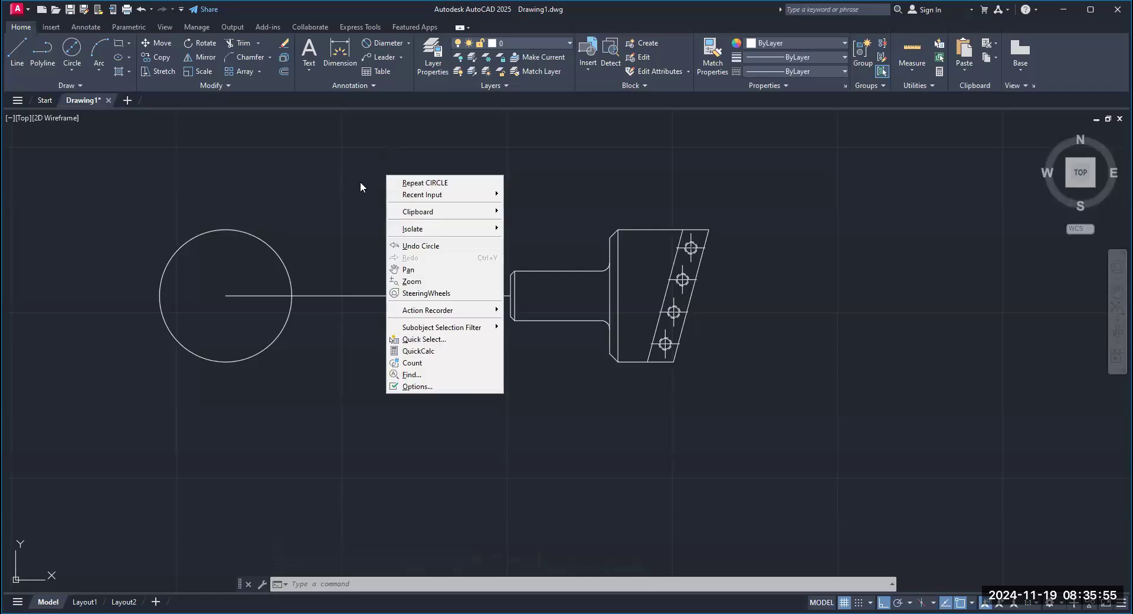
pyautogui.click(360, 182)
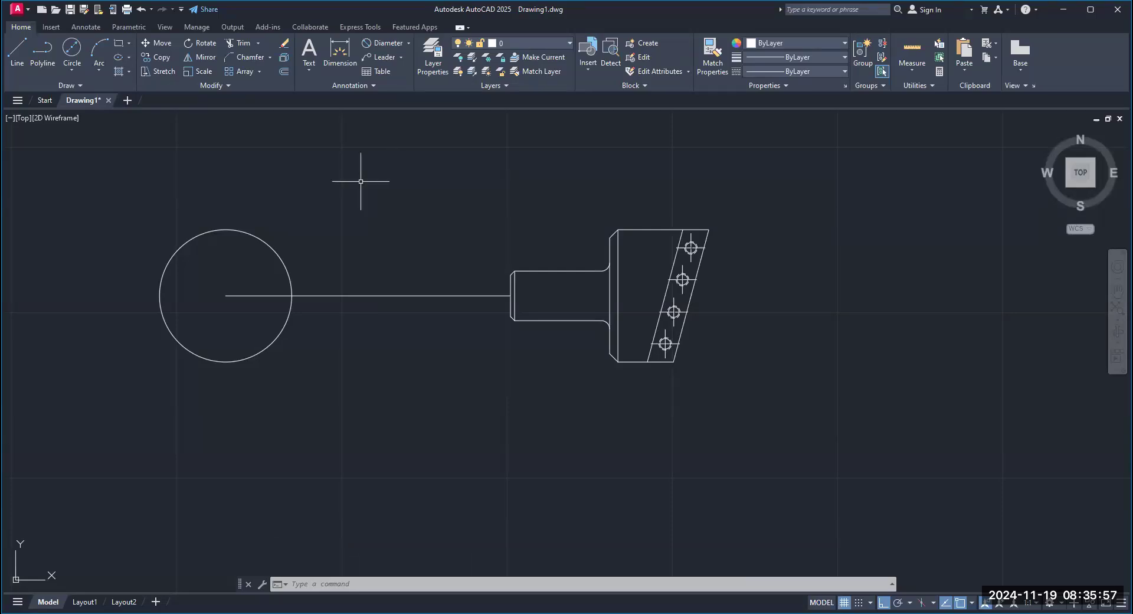
pyautogui.press('Escape')
# Draw a concentric circle of diameter .75 at the centre of the large circle in the end view
pyautogui.click(72, 71)
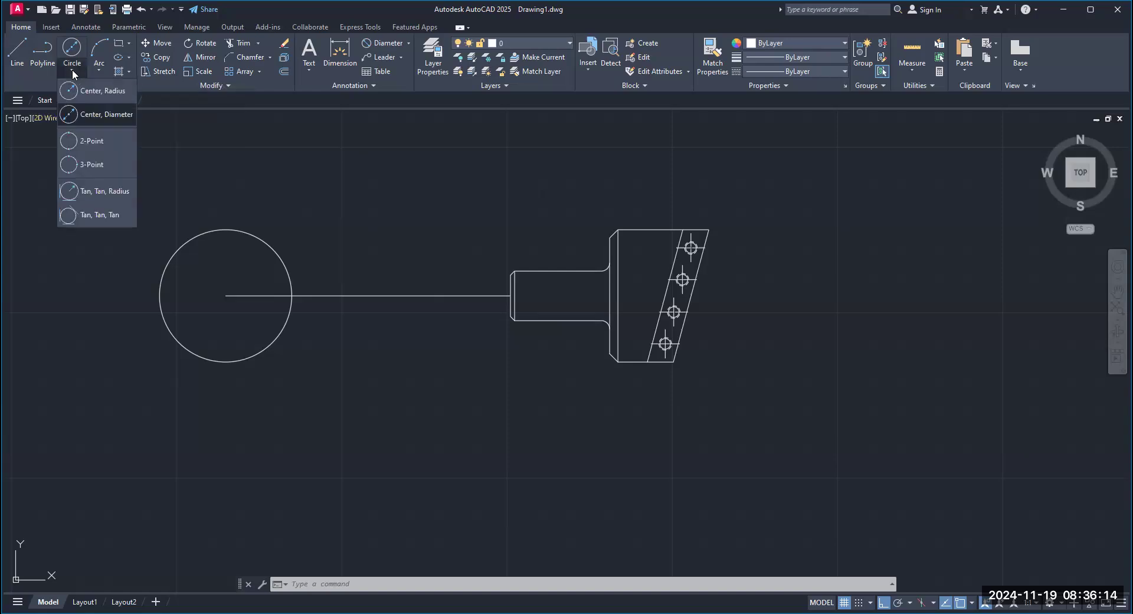
pyautogui.click(82, 115)
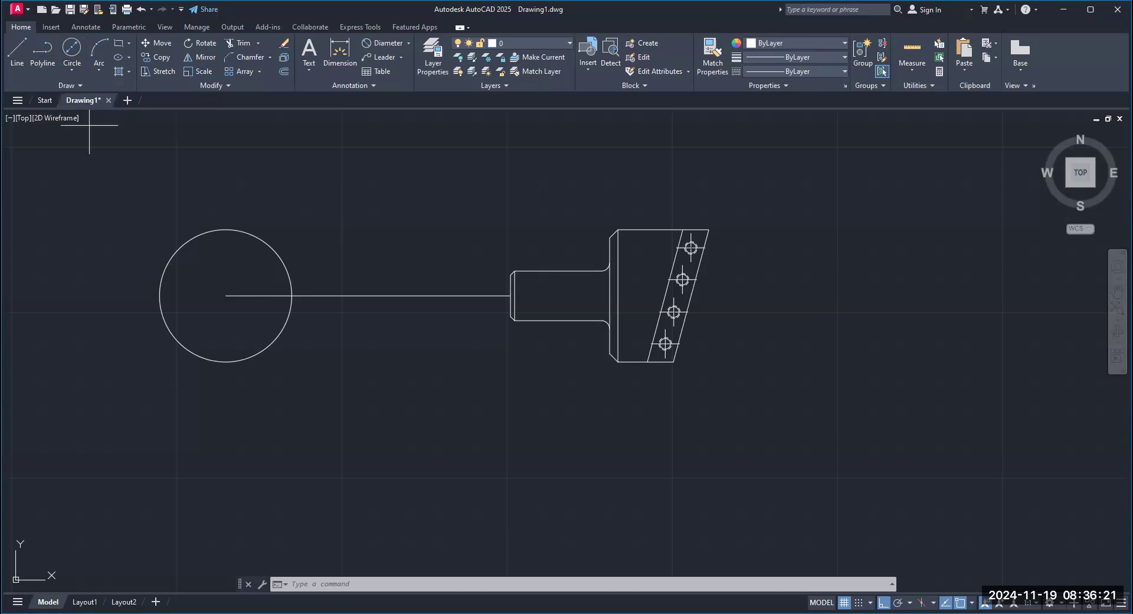
pyautogui.click(72, 48)
pyautogui.click(225, 296)
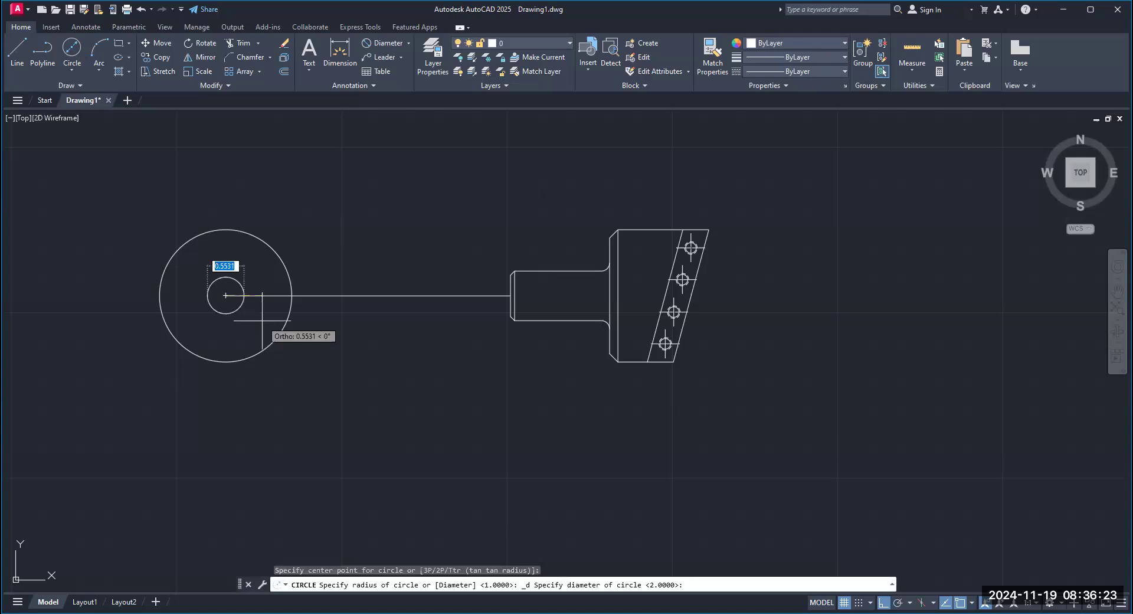
pyautogui.write('.7')
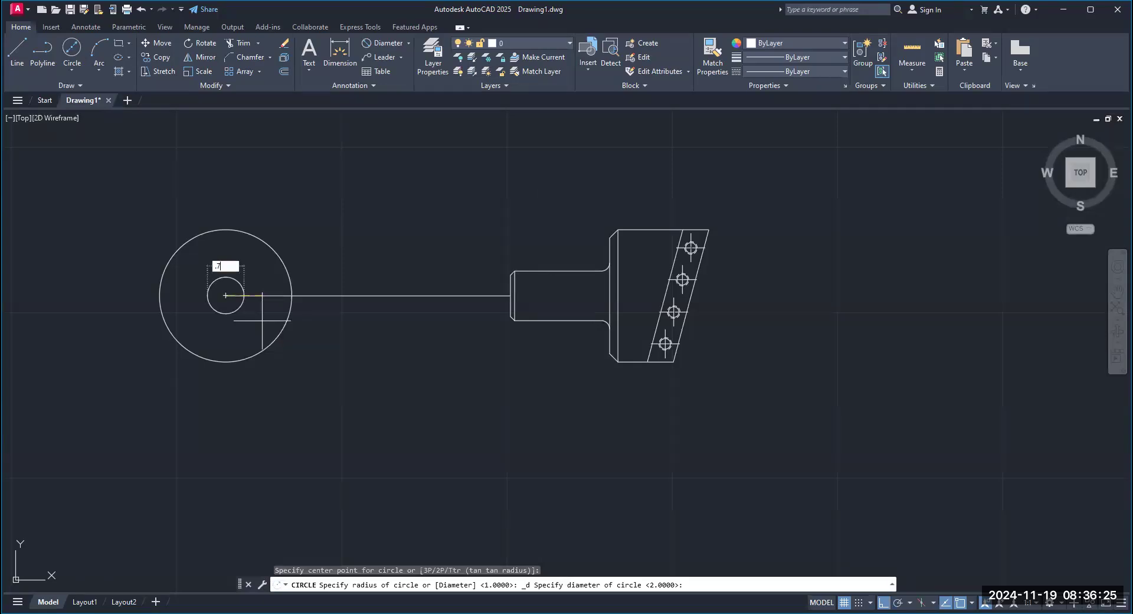
pyautogui.write('5')
pyautogui.press('Return')
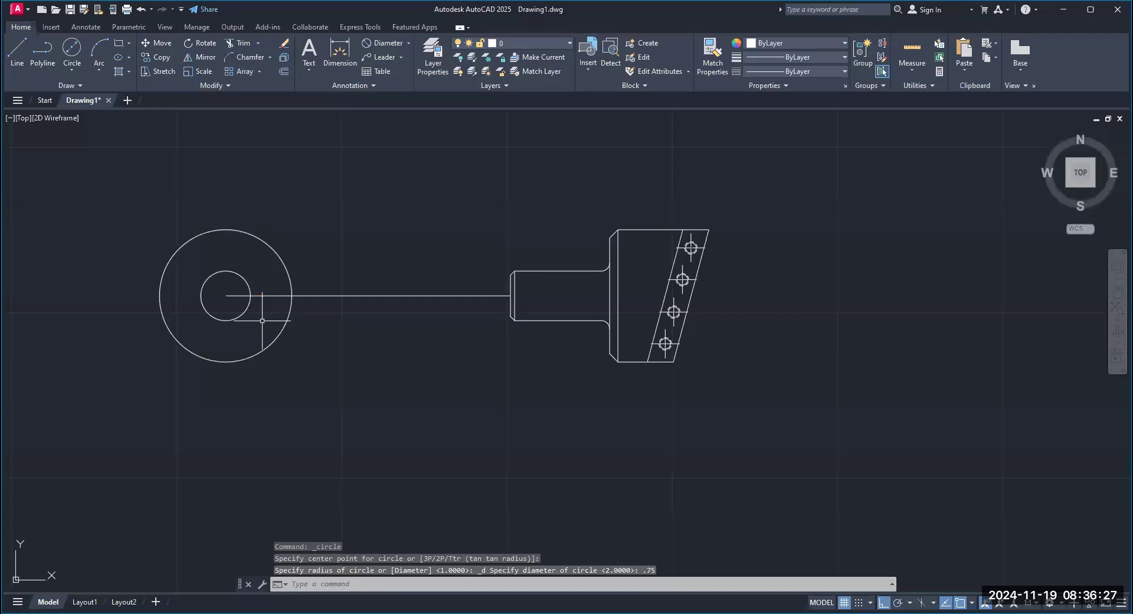
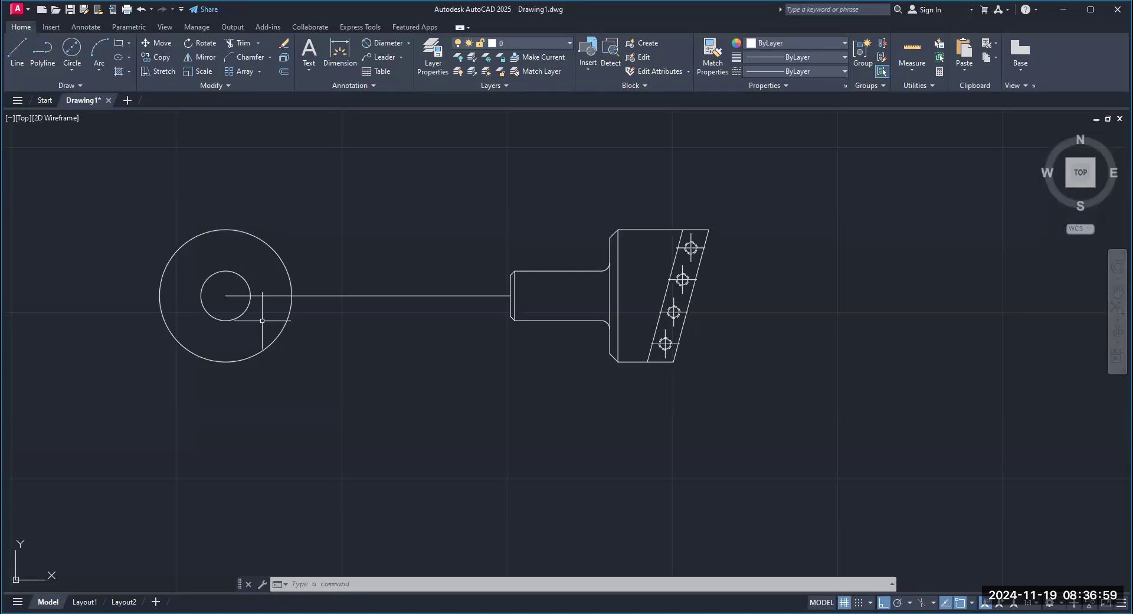
pyautogui.press('Escape')
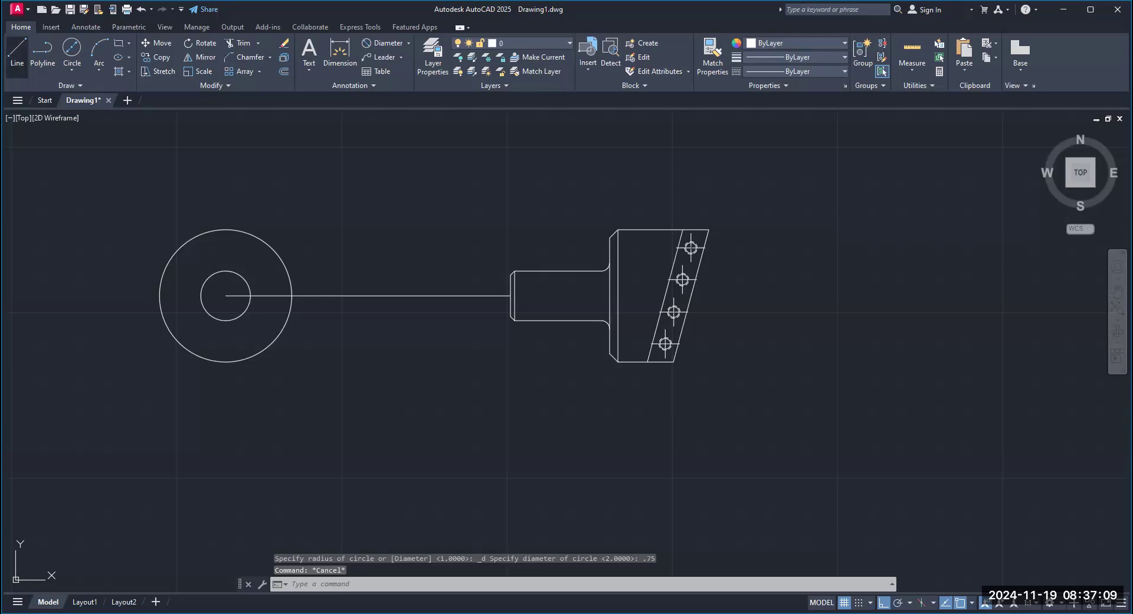
# Draw a horizontal projection line from the head's upper-left chamfer corner leftward past the large circle
pyautogui.click(17, 57)
pyautogui.scroll(-2, 704, 200)
pyautogui.click(645, 223)
pyautogui.click(307, 231)
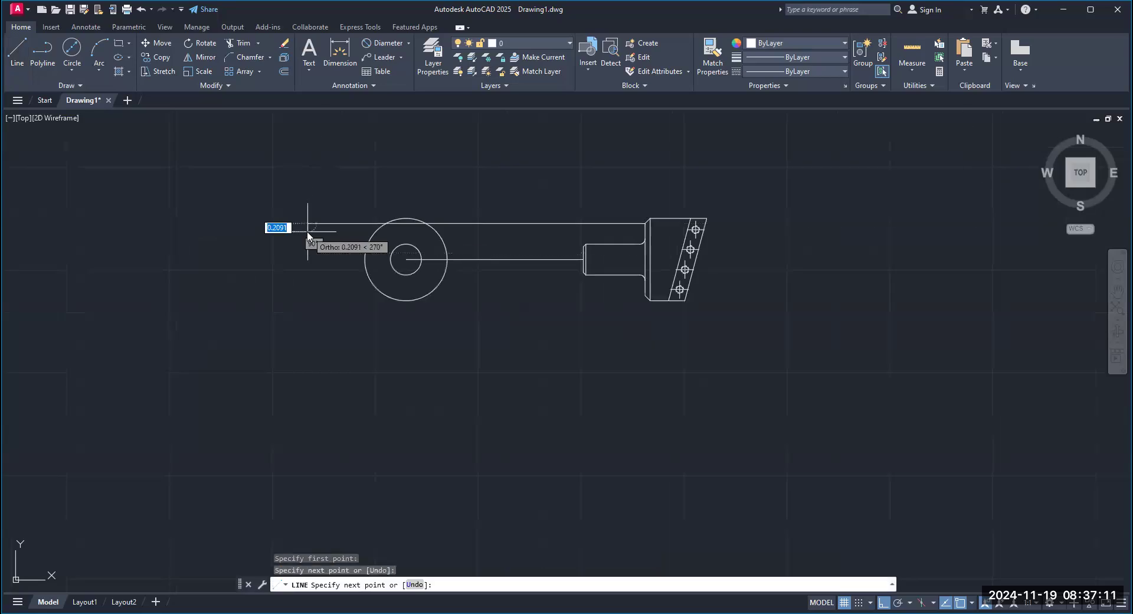
pyautogui.rightClick(334, 245)
pyautogui.click(328, 242)
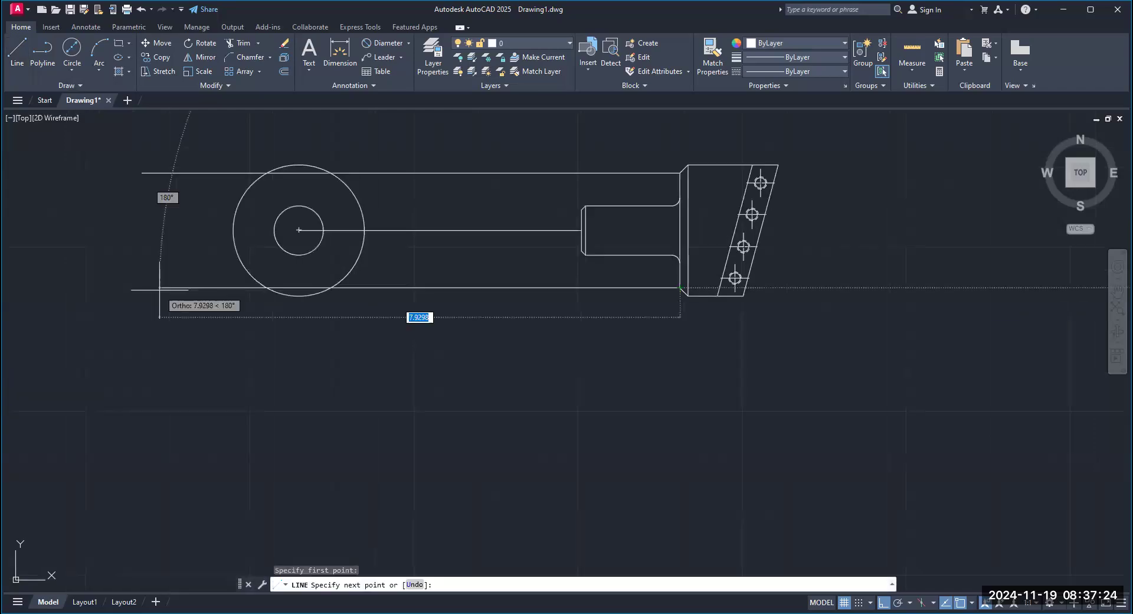
# Draw a horizontal projection line about 7.93 long from the head's lower-left chamfer corner leftward past the large circle
pyautogui.click(159, 287)
pyautogui.rightClick(159, 288)
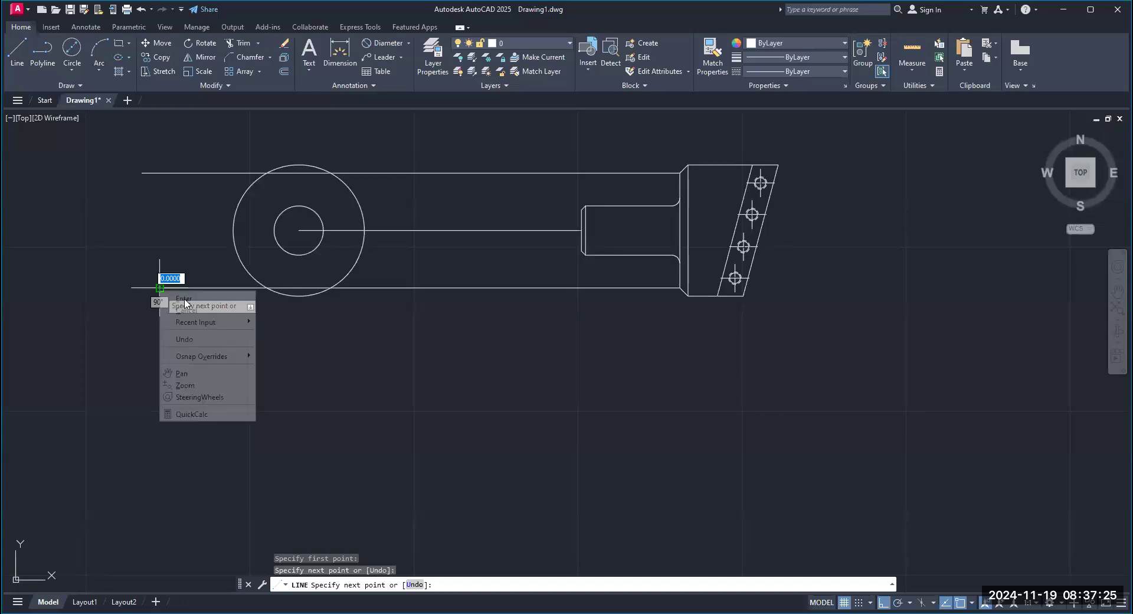
pyautogui.click(184, 298)
pyautogui.moveTo(355, 363); pyautogui.dragTo(381, 407, button='middle')
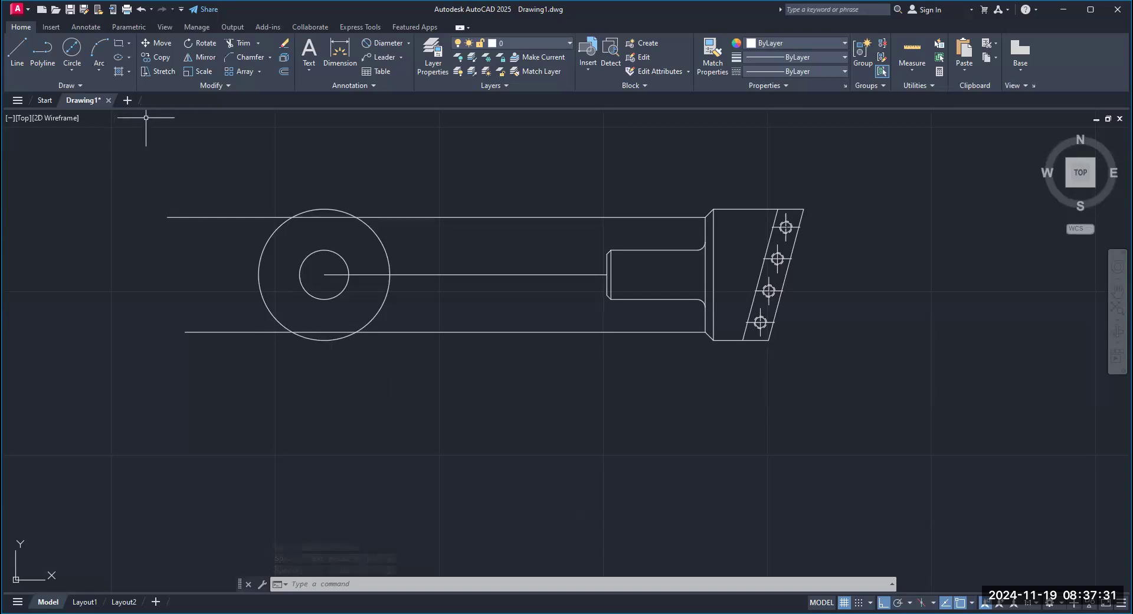
# Trim both projection lines on either side of the large circle, keeping only the two chords inside it
pyautogui.click(241, 43)
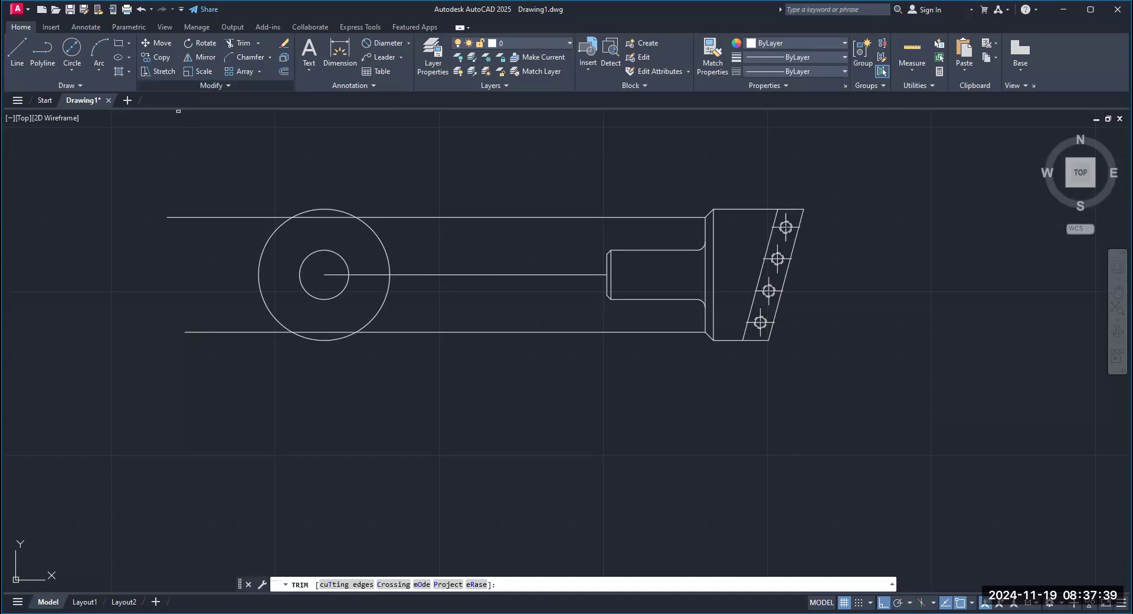
pyautogui.click(219, 218)
pyautogui.click(218, 332)
pyautogui.click(525, 217)
pyautogui.click(531, 331)
pyautogui.press('Return')
pyautogui.moveTo(582, 340); pyautogui.dragTo(683, 355, button='middle')
pyautogui.scroll(2, 456, 255)
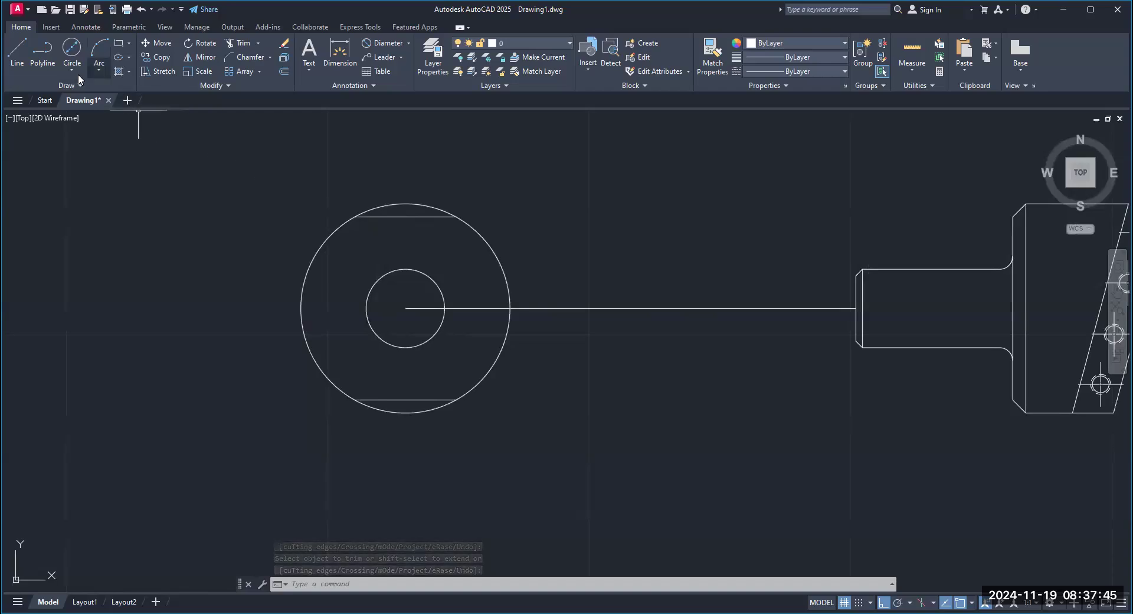
# Draw a two-point circle from the midpoint of the upper chord to the midpoint of the lower chord
pyautogui.click(75, 69)
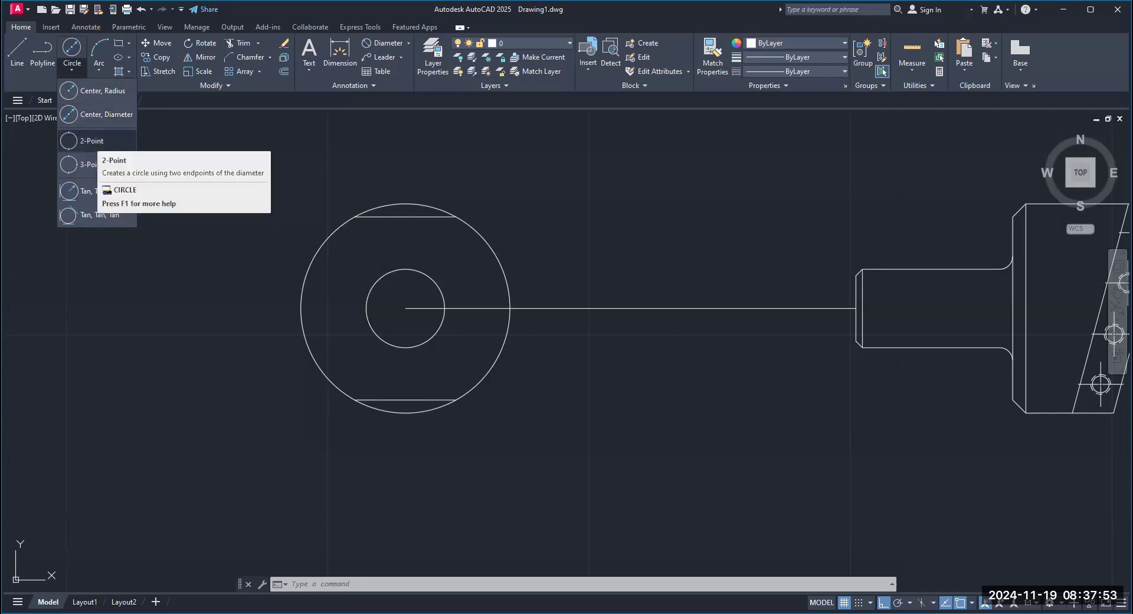
pyautogui.click(91, 141)
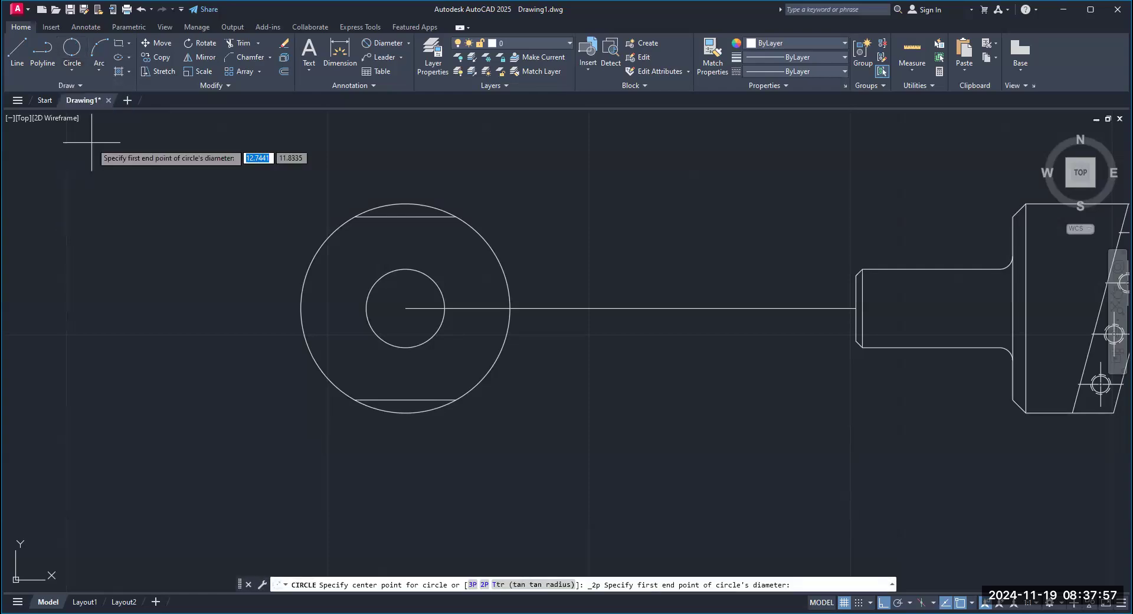
pyautogui.click(405, 217)
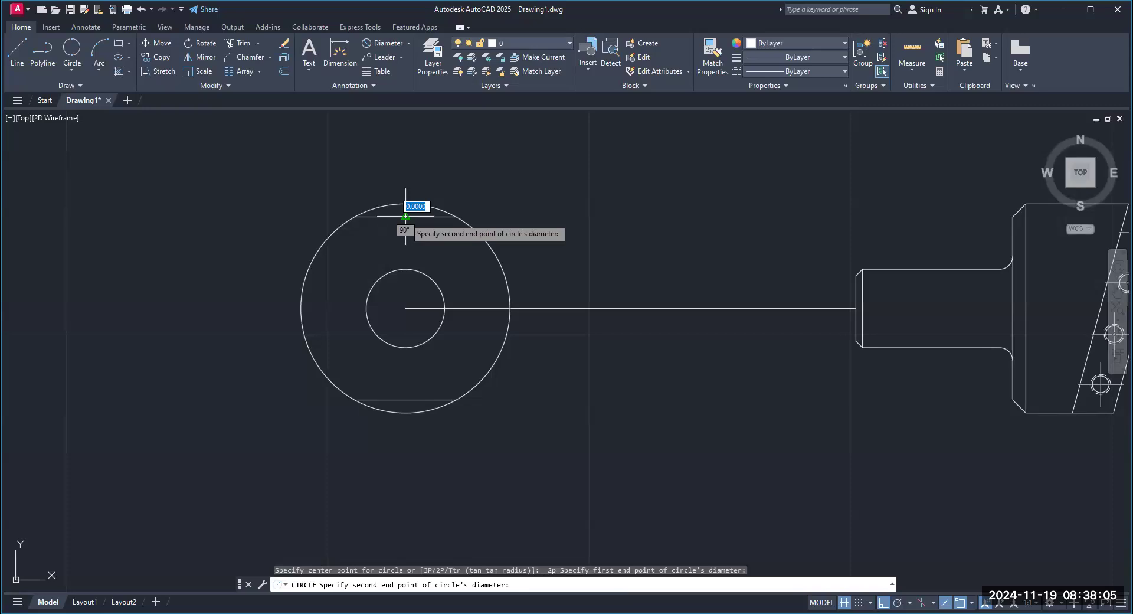
pyautogui.click(405, 398)
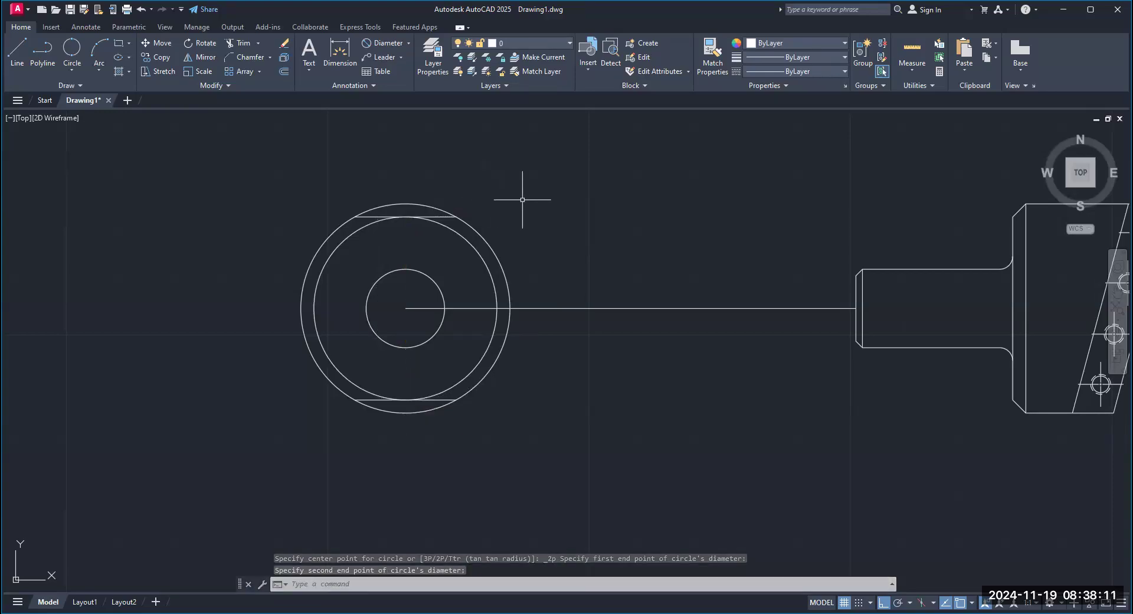
pyautogui.press('Escape')
pyautogui.press('Escape')
pyautogui.press('Escape')
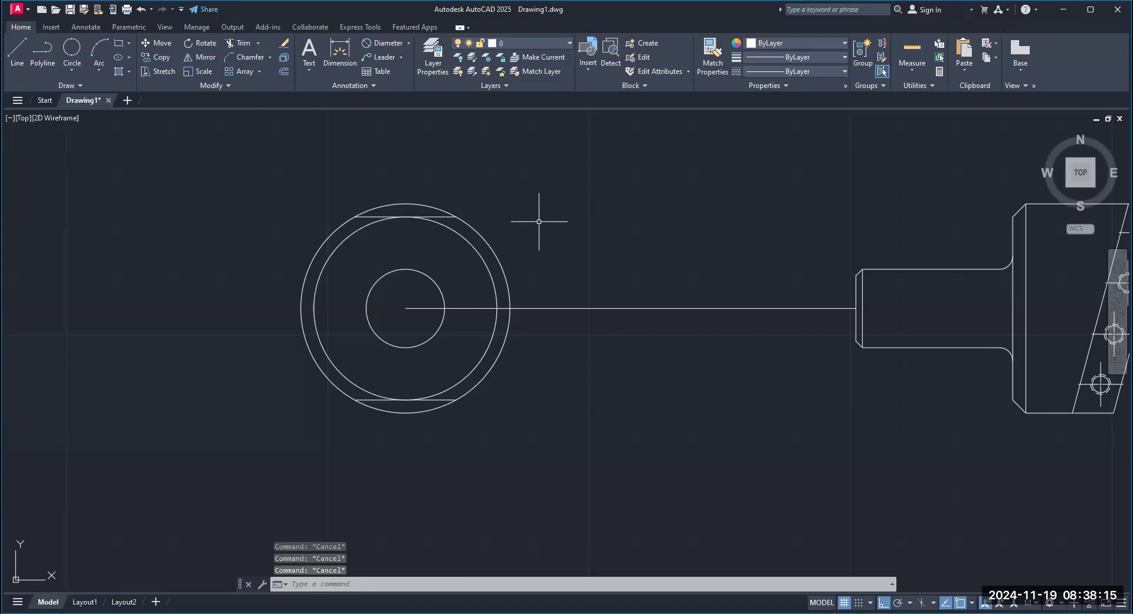
# Erase the upper and lower chord lines inside the large circle
pyautogui.write('E')
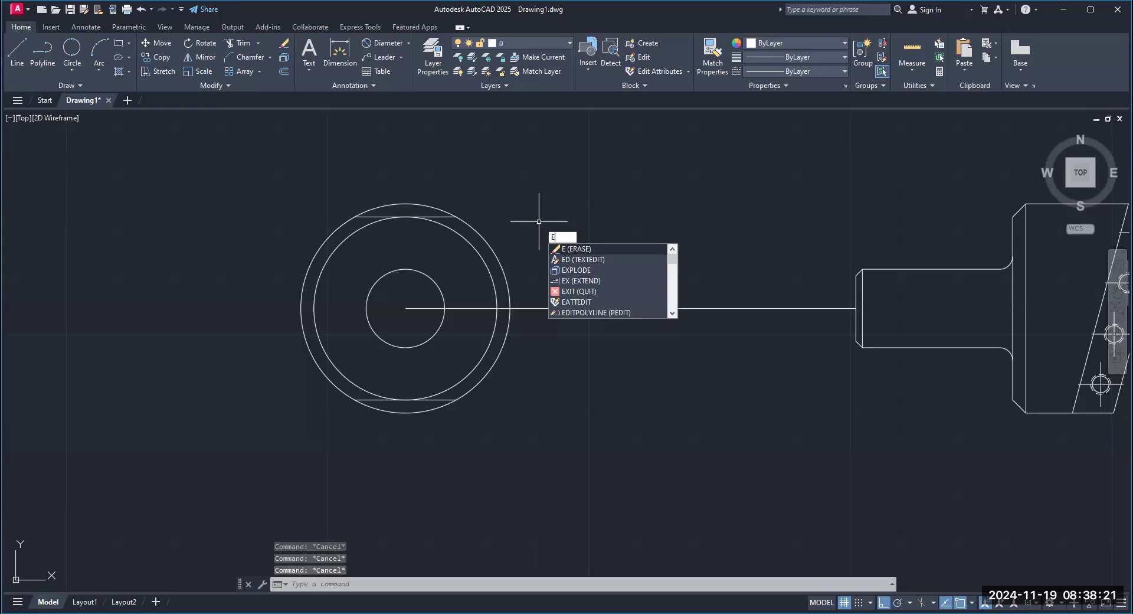
pyautogui.press('Return')
pyautogui.click(413, 217)
pyautogui.click(413, 400)
pyautogui.press('Return')
# Draw a two-point circle at the shank's left end, from the end edge's upper endpoint to its lower endpoint
pyautogui.scroll(2, 459, 327)
pyautogui.scroll(-2, 579, 449)
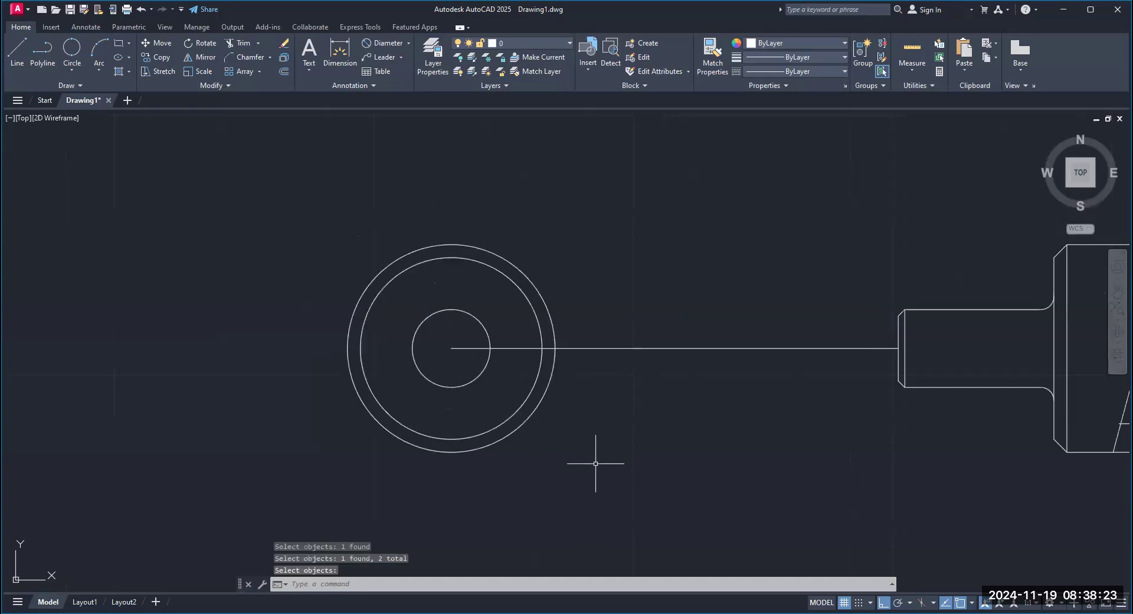
pyautogui.scroll(-3, 622, 458)
pyautogui.scroll(1, 546, 447)
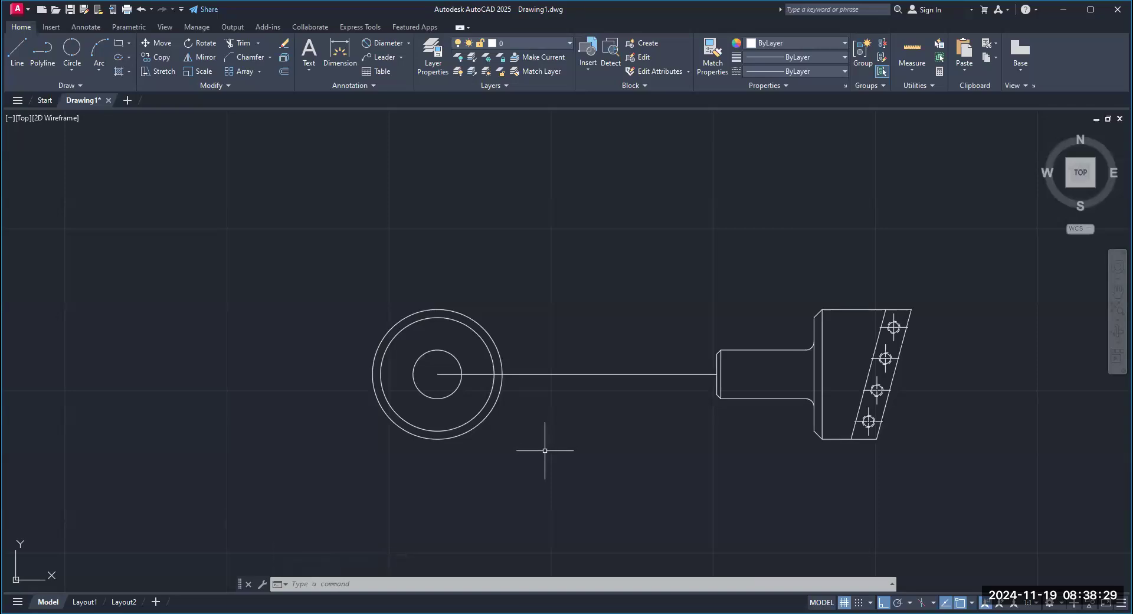
pyautogui.moveTo(548, 449); pyautogui.dragTo(602, 425, button='middle')
pyautogui.scroll(2, 761, 345)
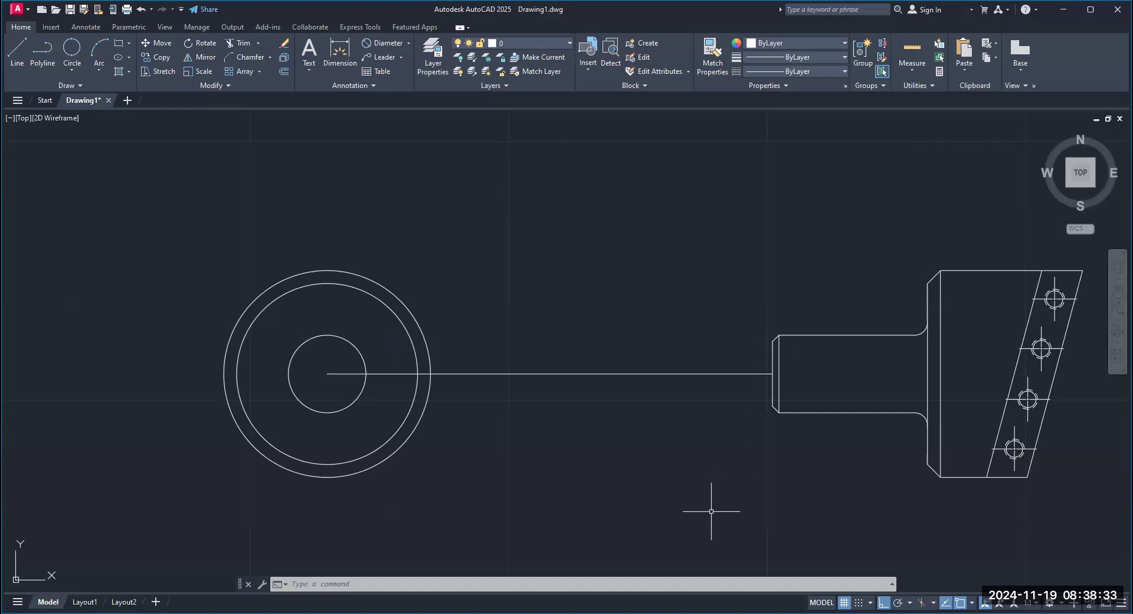
pyautogui.moveTo(708, 487); pyautogui.dragTo(649, 456, button='middle')
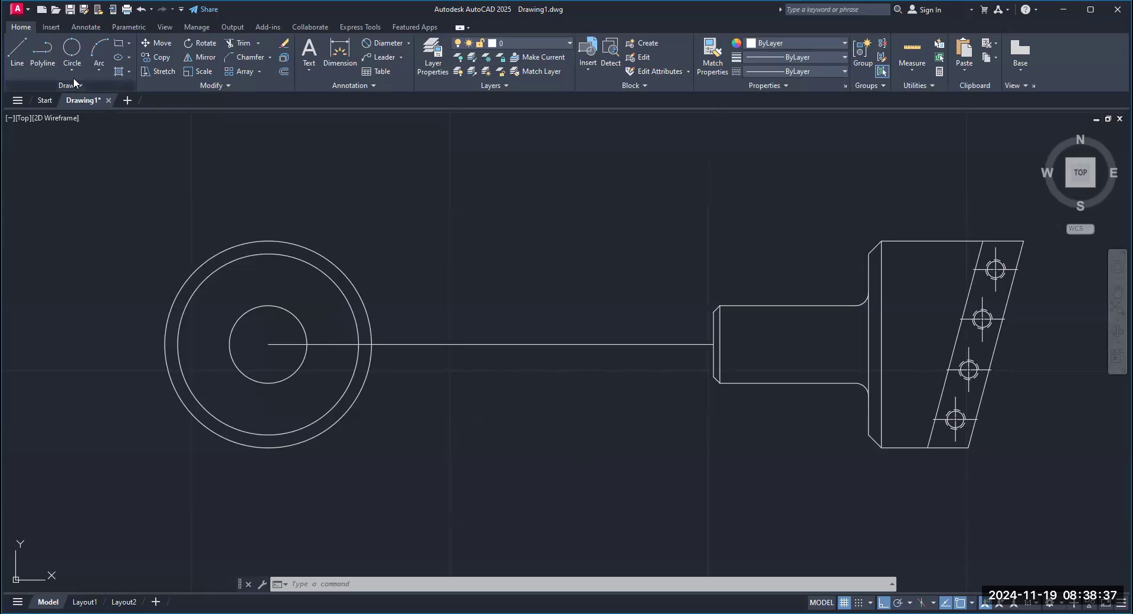
pyautogui.click(71, 72)
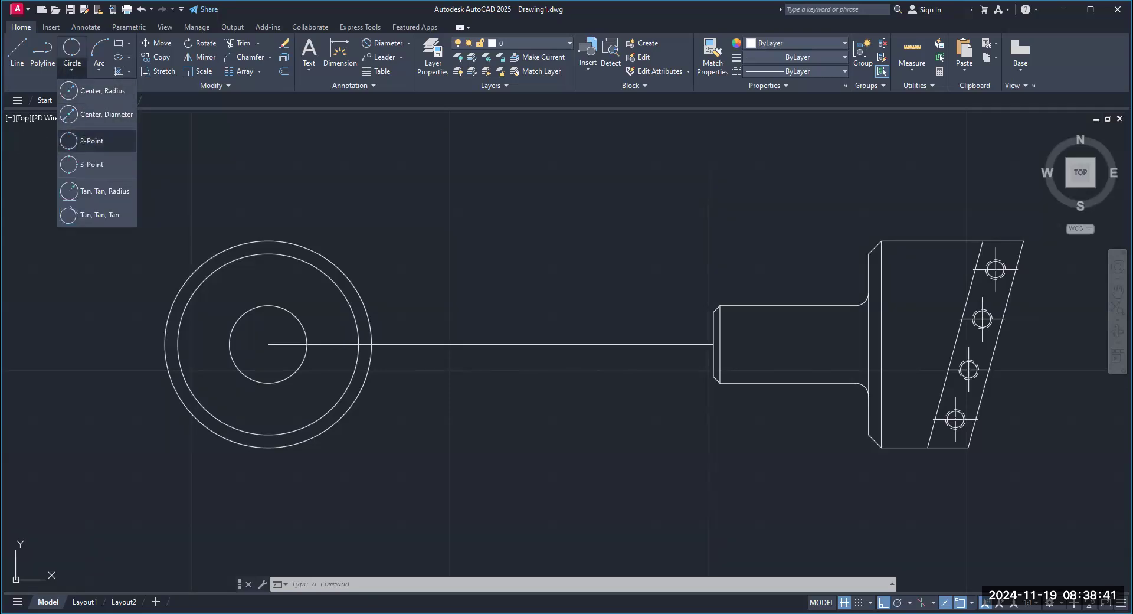
pyautogui.click(91, 141)
pyautogui.scroll(2, 686, 319)
pyautogui.click(730, 307)
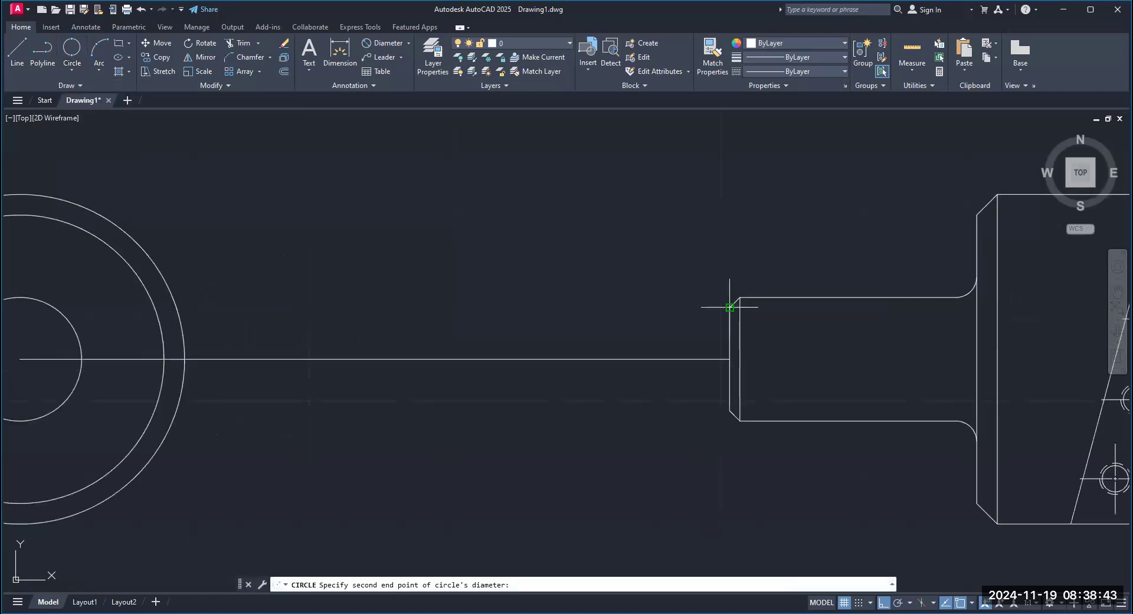
pyautogui.click(711, 410)
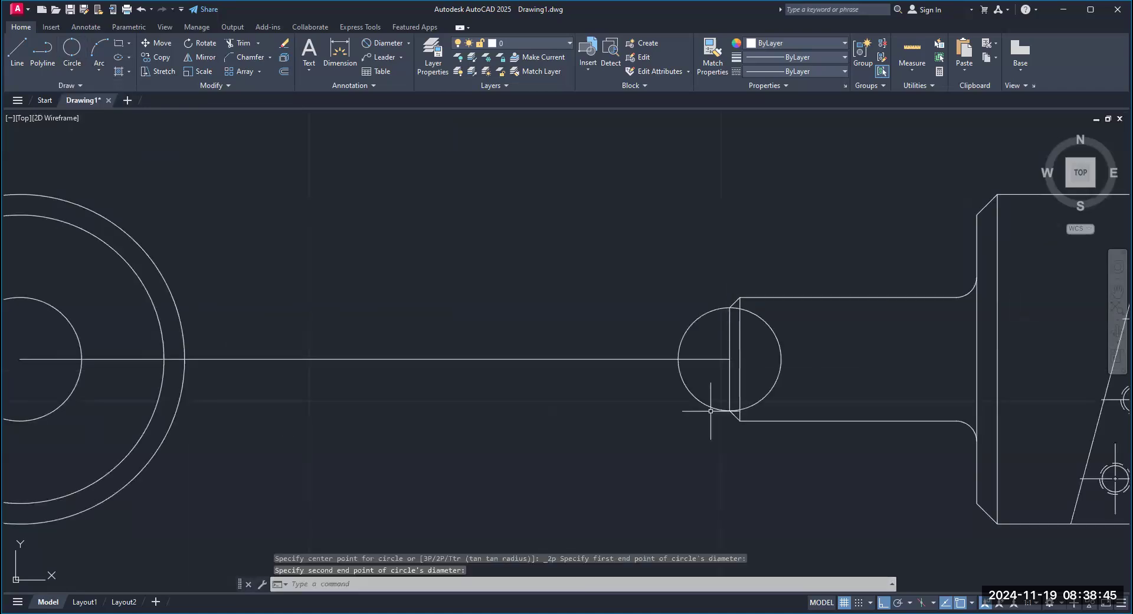
pyautogui.press('Escape')
pyautogui.rightClick(437, 279)
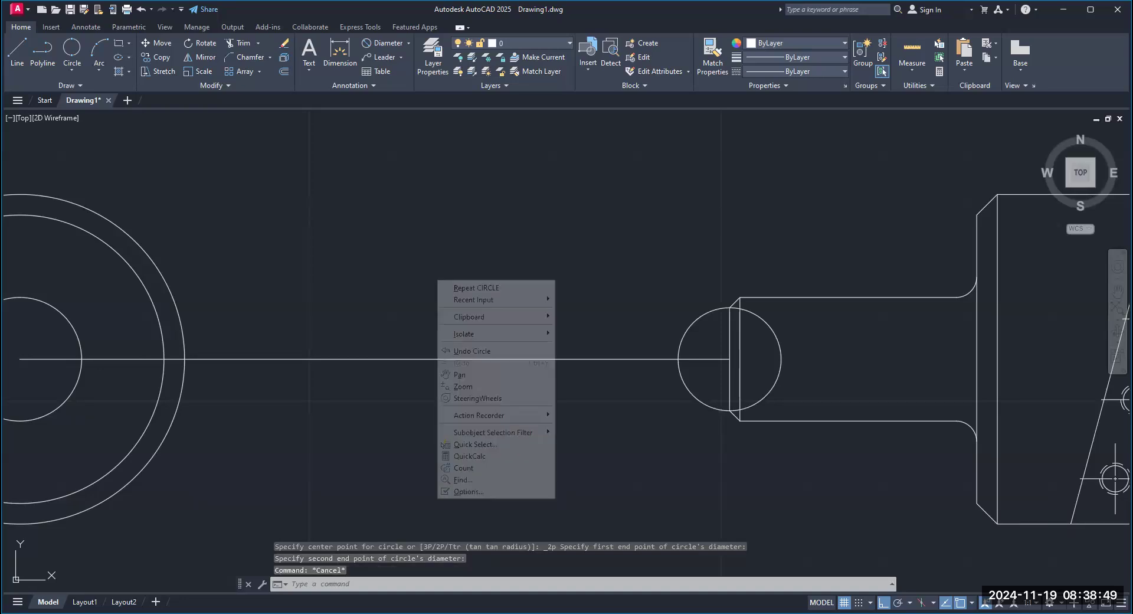
pyautogui.press('Escape')
pyautogui.press('Escape')
# Move the circle at the shank's left end from its center to the common center of the end view's circles
pyautogui.scroll(-2, 551, 391)
pyautogui.scroll(3, 631, 361)
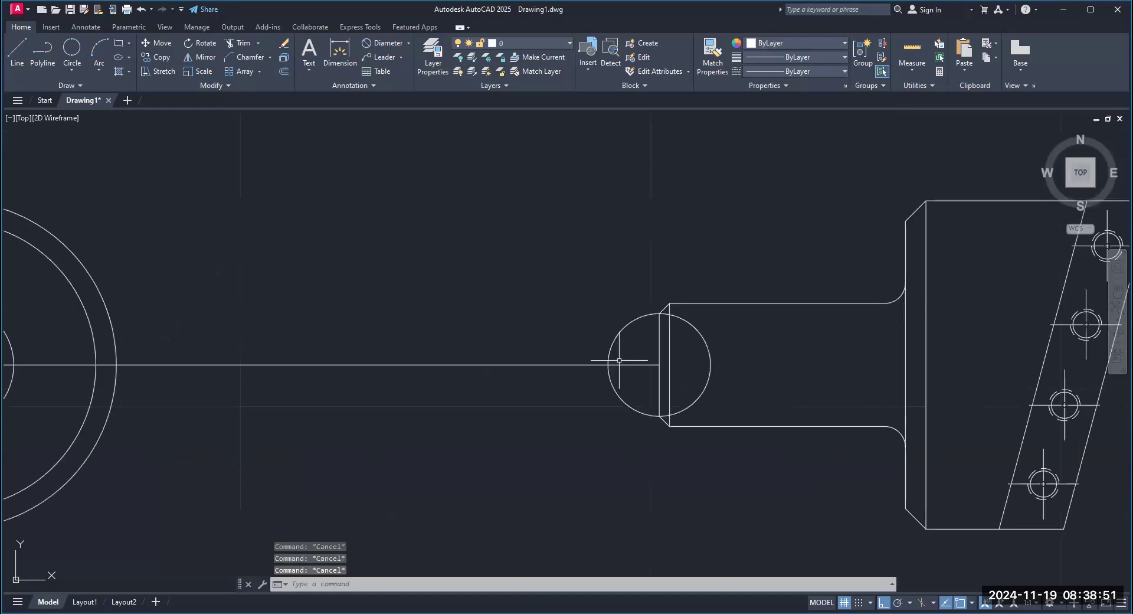
pyautogui.scroll(-2, 592, 392)
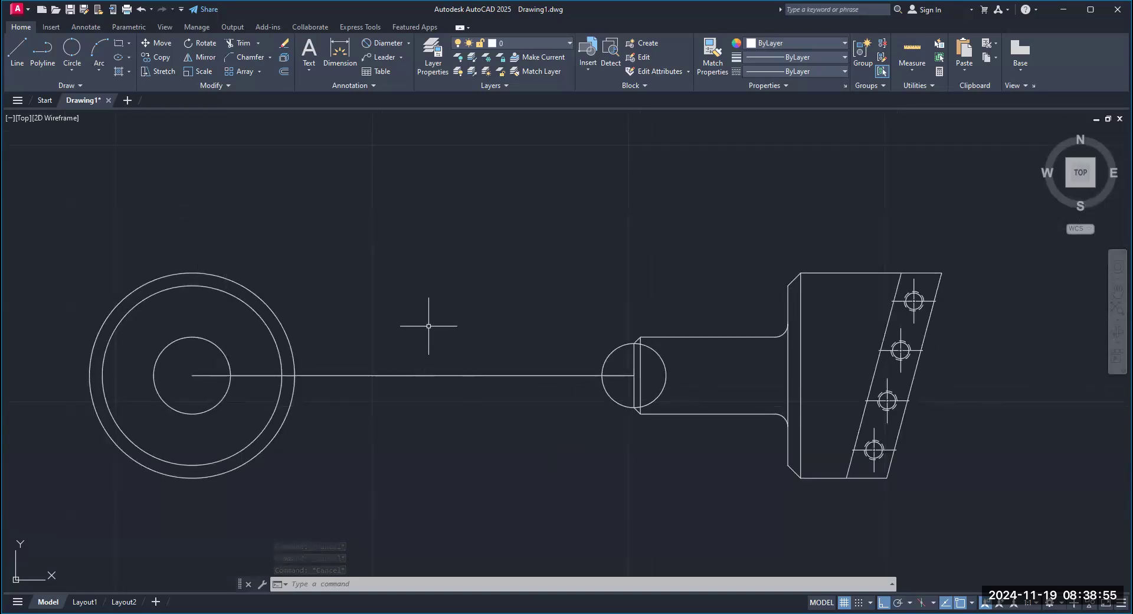
pyautogui.write('M')
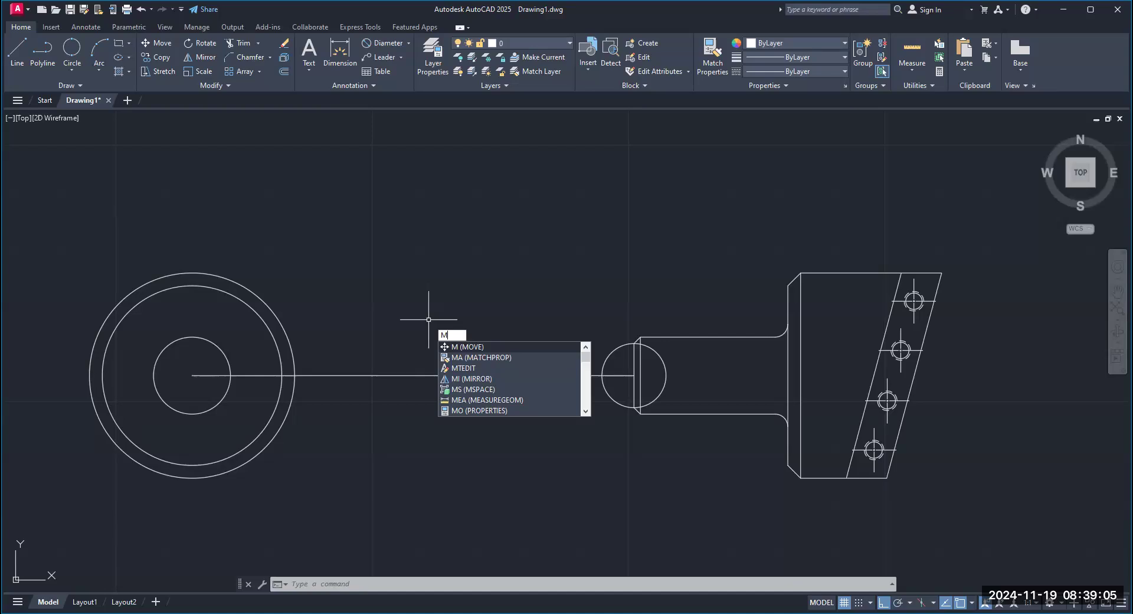
pyautogui.press('Return')
pyautogui.click(604, 364)
pyautogui.press('Return')
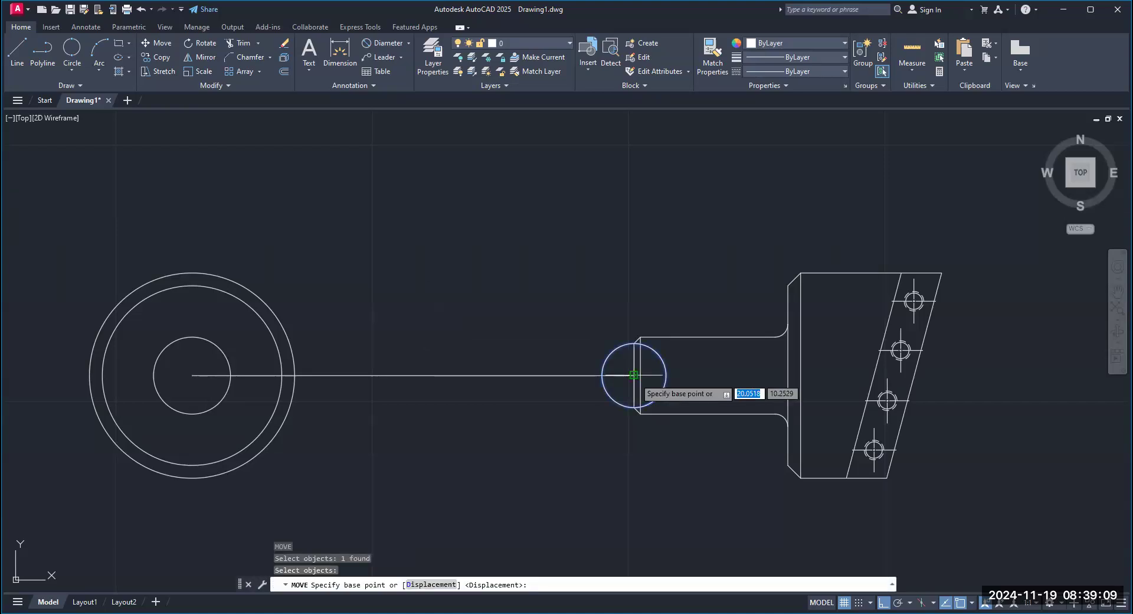
pyautogui.click(634, 374)
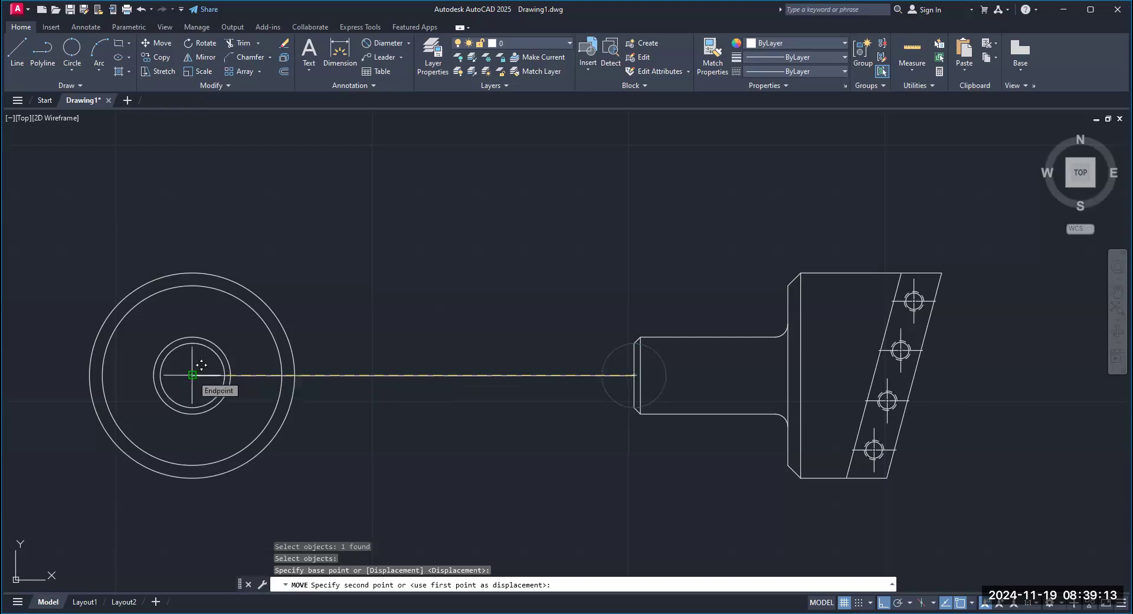
pyautogui.click(192, 375)
# Add a center mark to the outermost circle of the end view
pyautogui.scroll(-1, 373, 300)
pyautogui.moveTo(373, 300); pyautogui.dragTo(494, 257, button='middle')
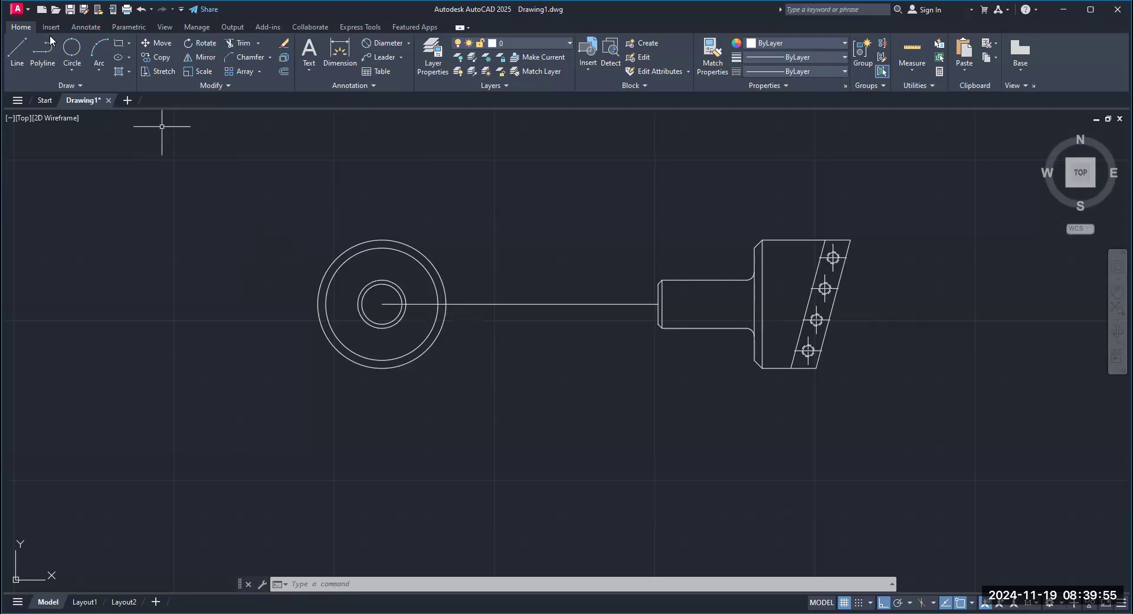
pyautogui.click(84, 27)
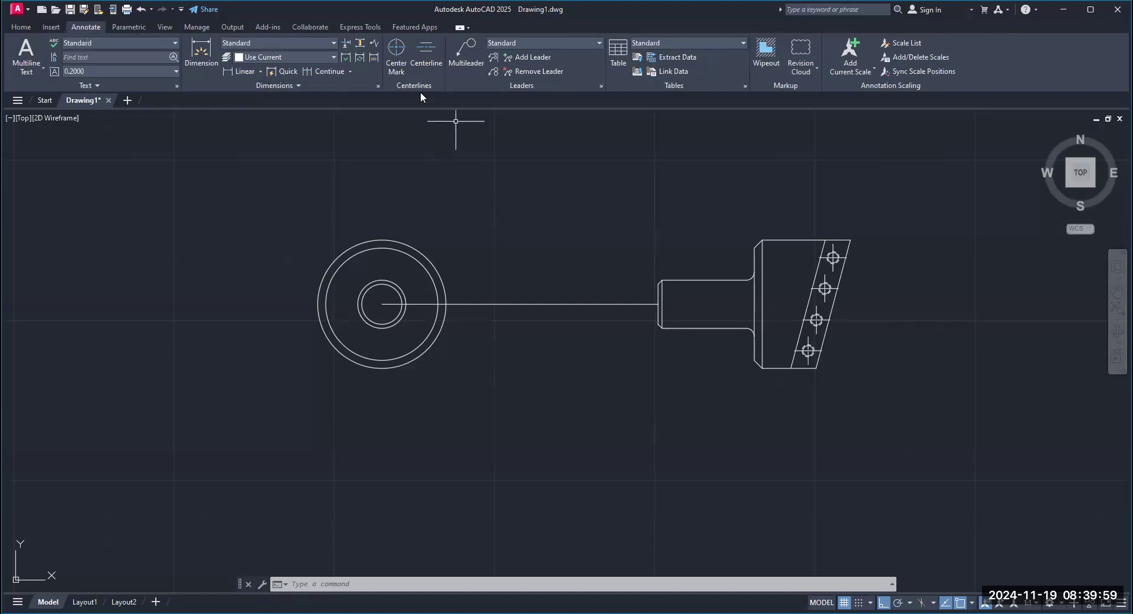
pyautogui.click(393, 55)
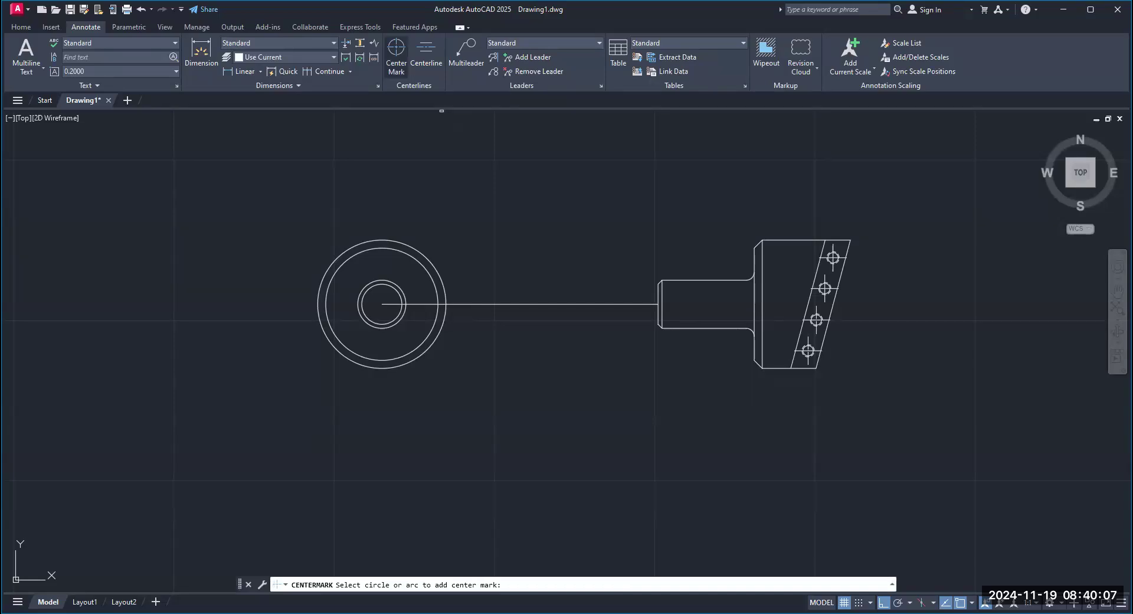
pyautogui.click(348, 249)
pyautogui.press('Return')
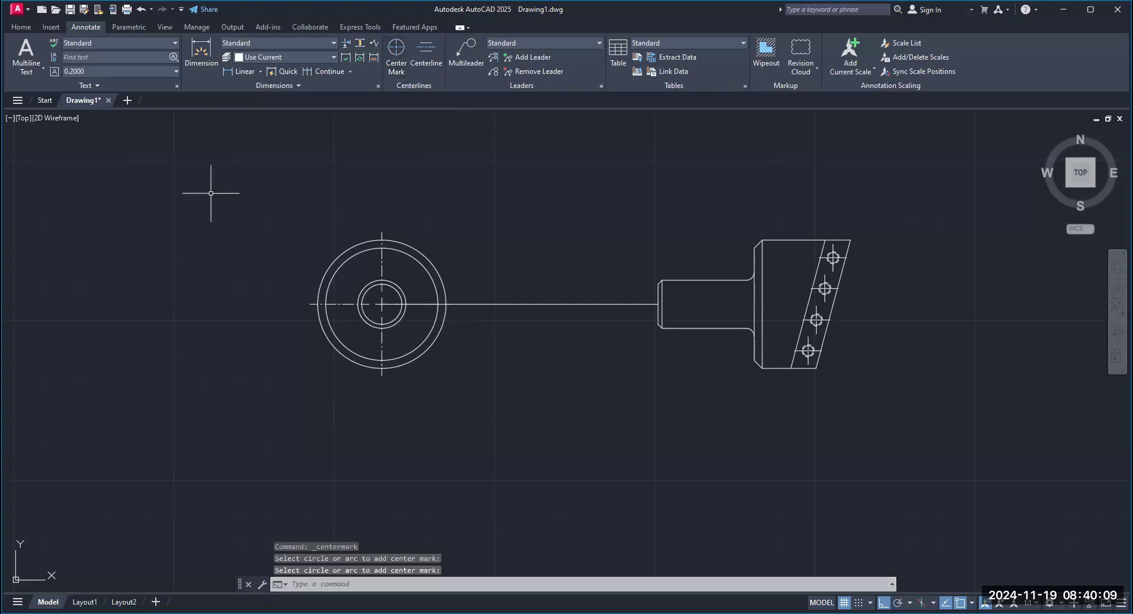
pyautogui.press('Escape')
pyautogui.press('Escape')
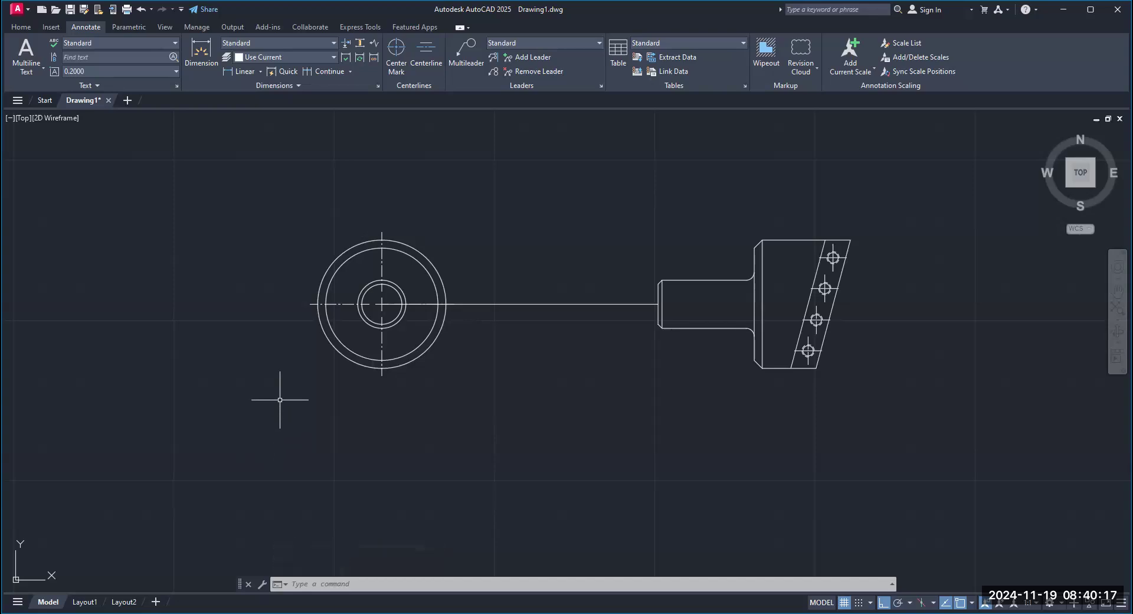
# Draw a vertical line about 2.76 units long upward from the center of the concentric circles
pyautogui.scroll(1, 279, 400)
pyautogui.scroll(-3, 277, 404)
pyautogui.scroll(2, 257, 431)
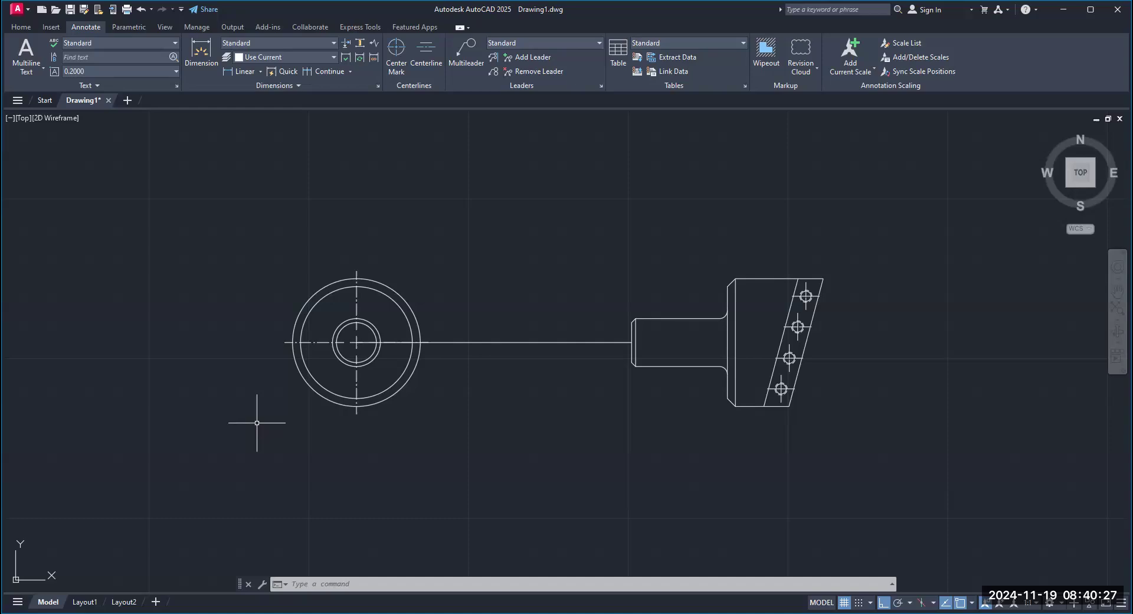
pyautogui.click(21, 30)
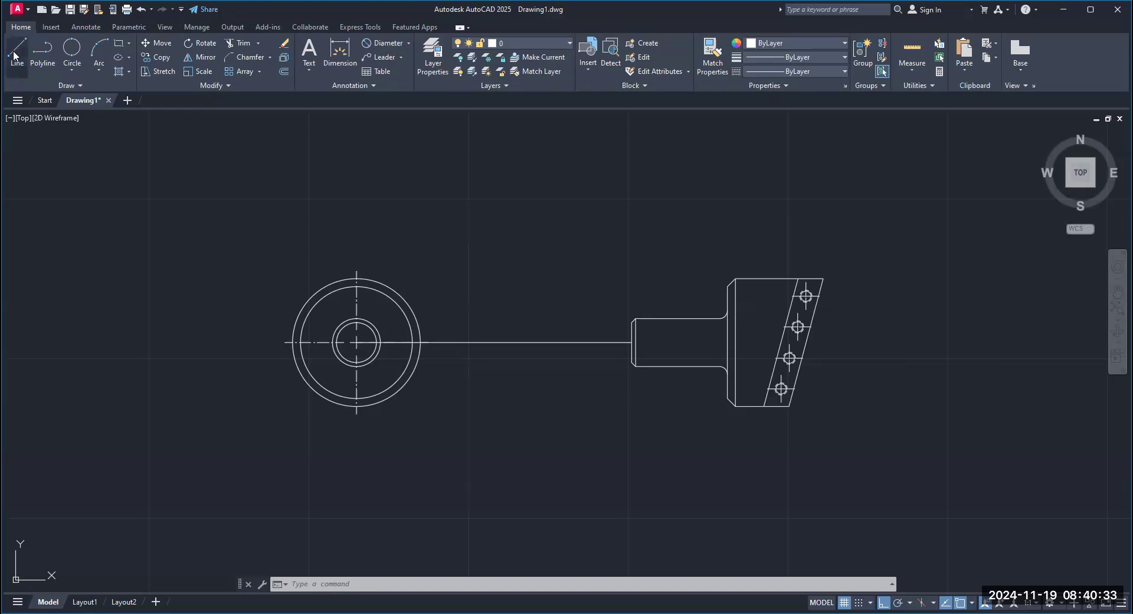
pyautogui.click(16, 55)
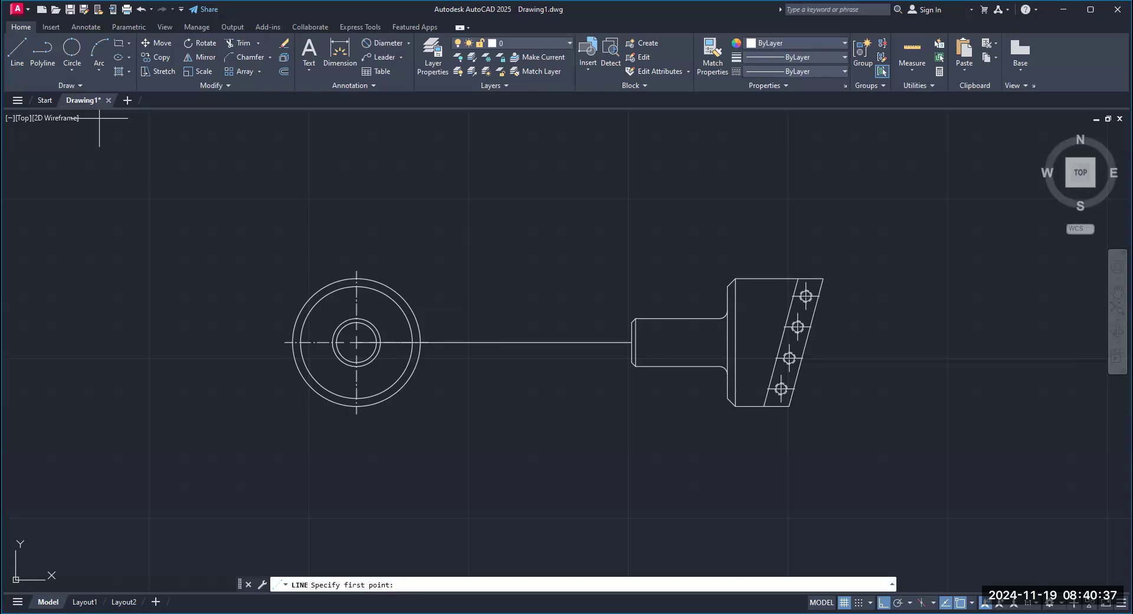
pyautogui.click(356, 341)
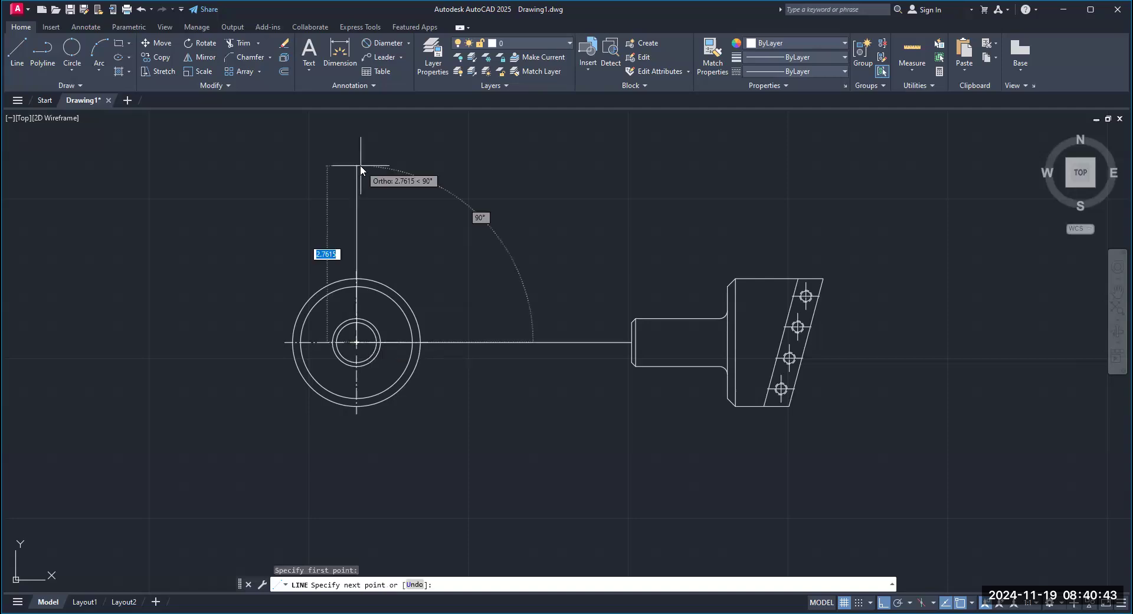
pyautogui.click(360, 167)
pyautogui.rightClick(362, 167)
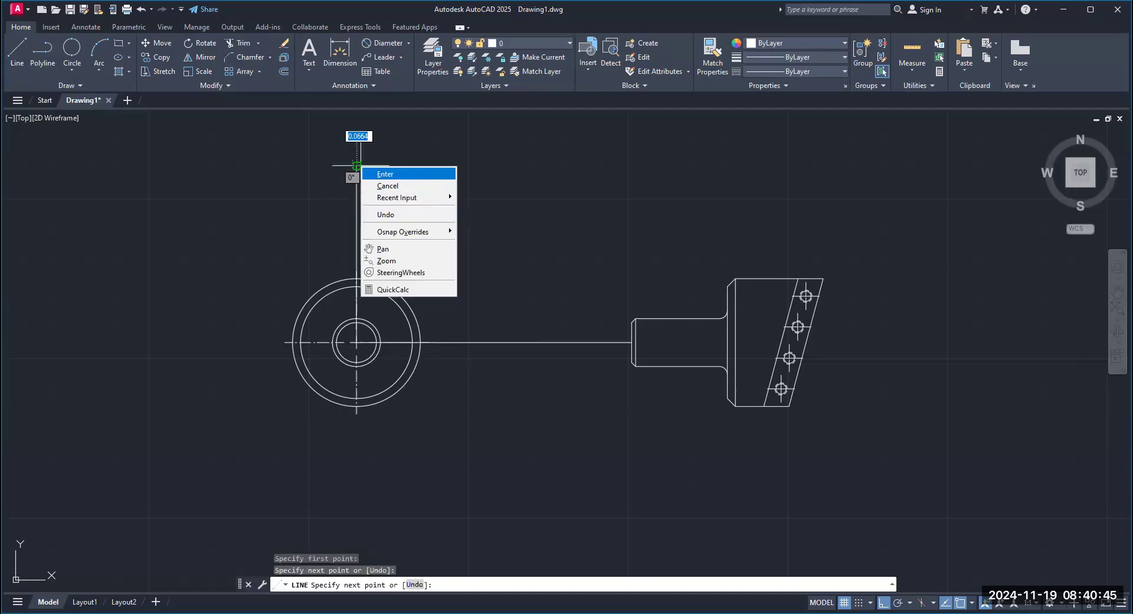
pyautogui.click(381, 174)
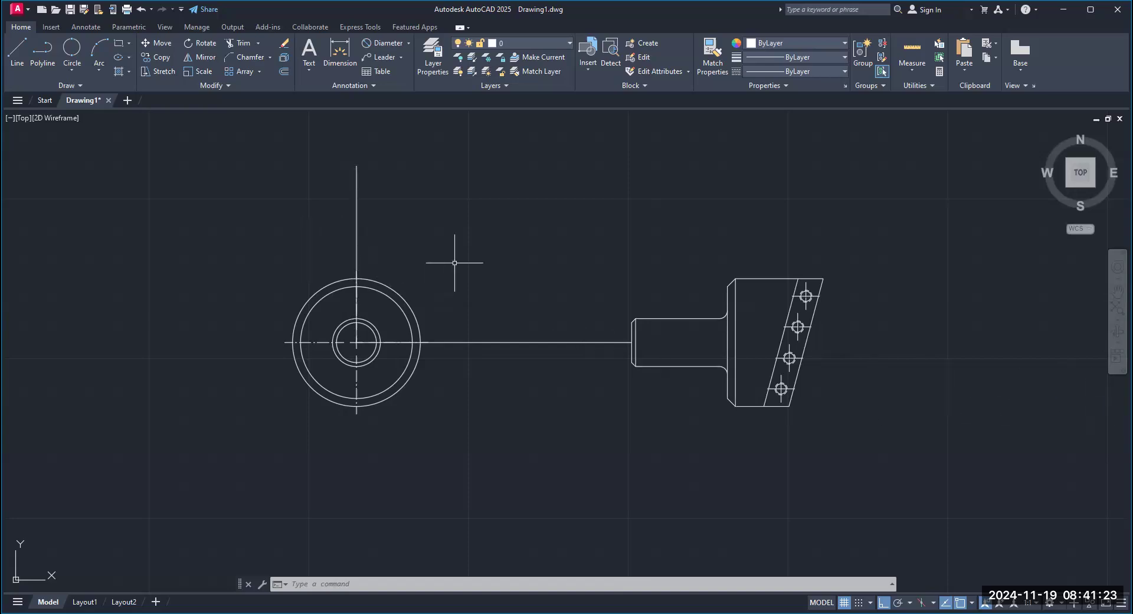
# Offset the vertical center line 0.38 to the left
pyautogui.write('Off')
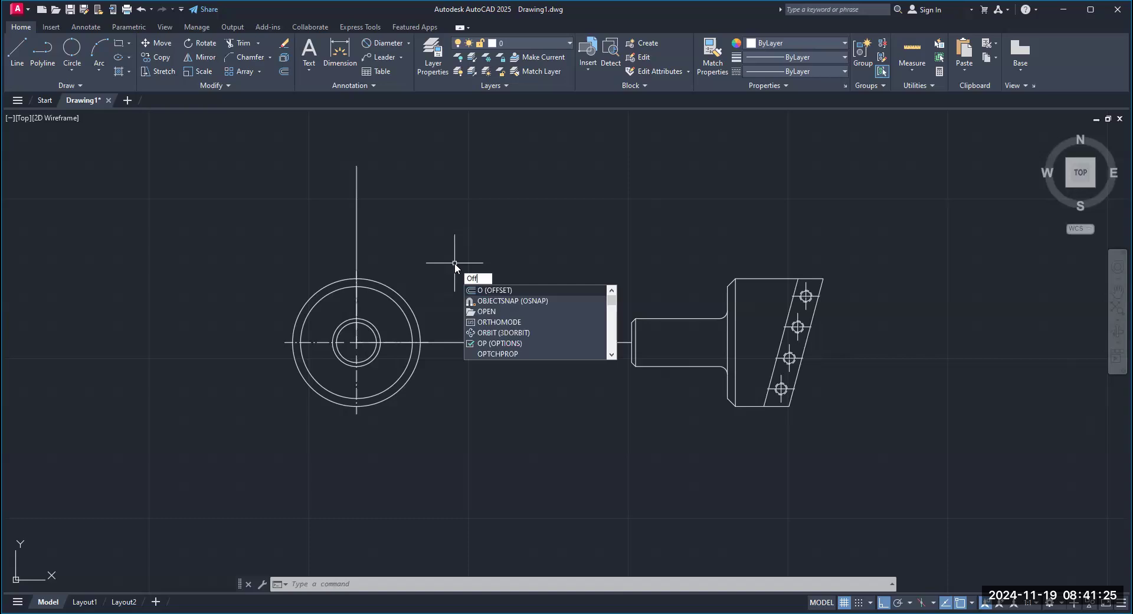
pyautogui.write('set')
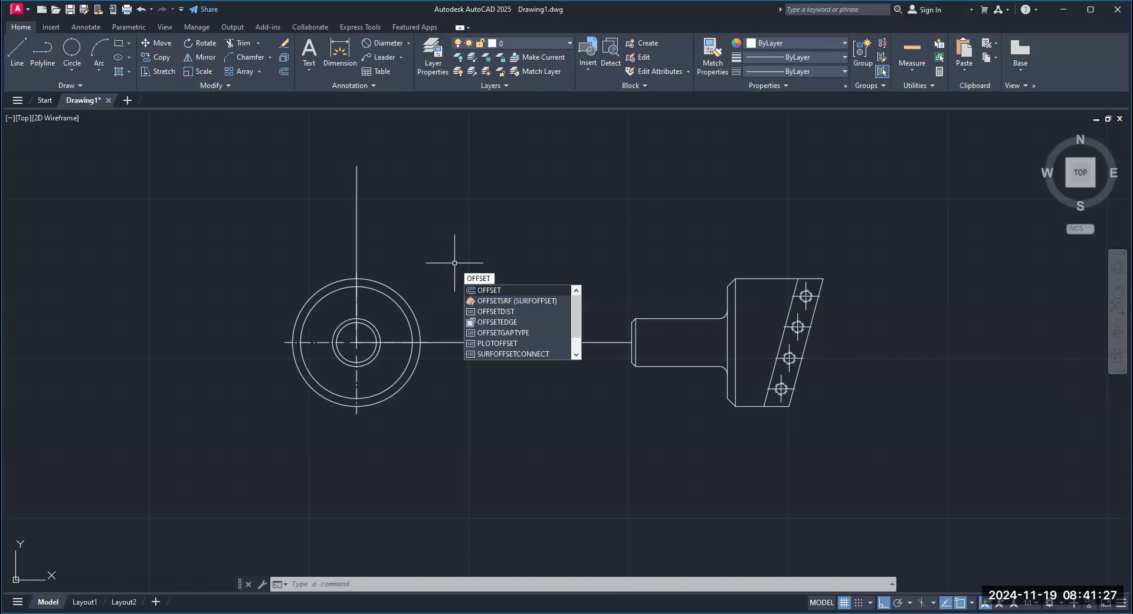
pyautogui.press('Return')
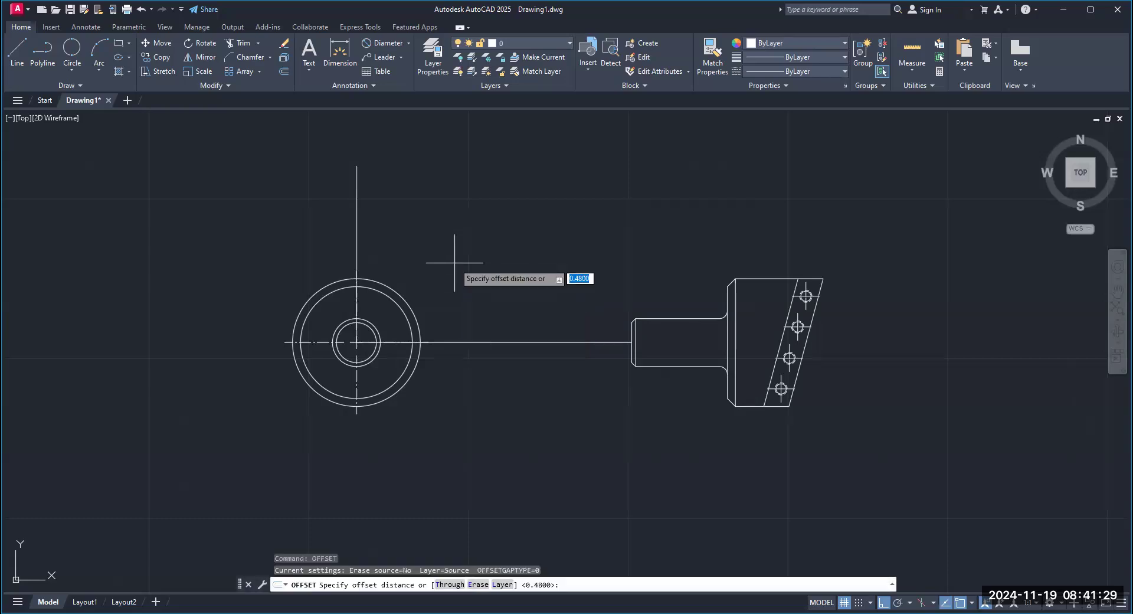
pyautogui.write('.38')
pyautogui.press('Return')
pyautogui.click(357, 206)
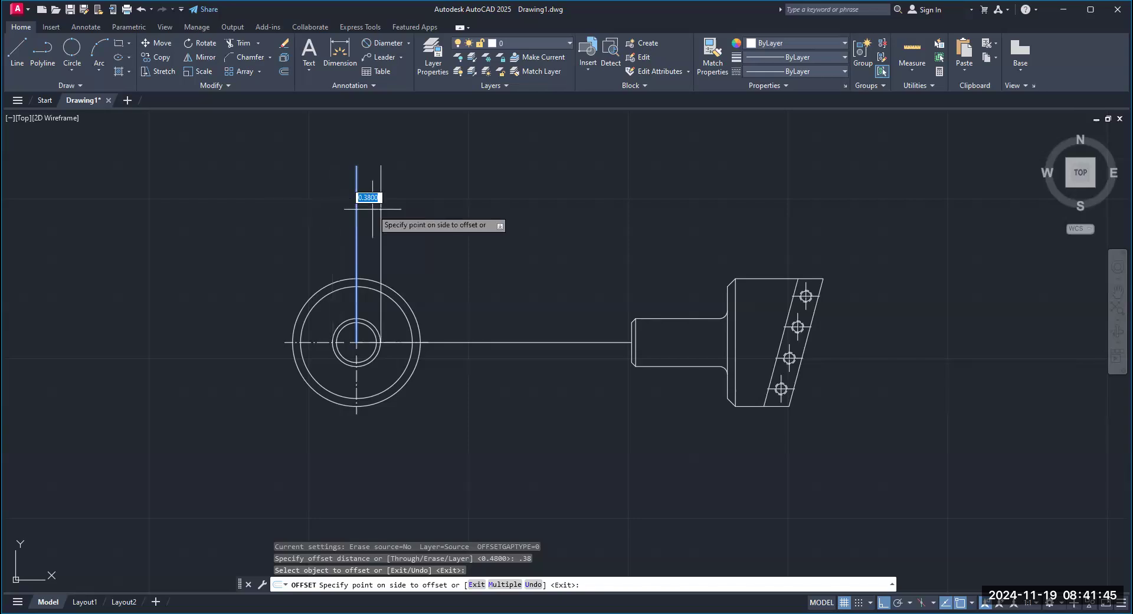
pyautogui.click(342, 208)
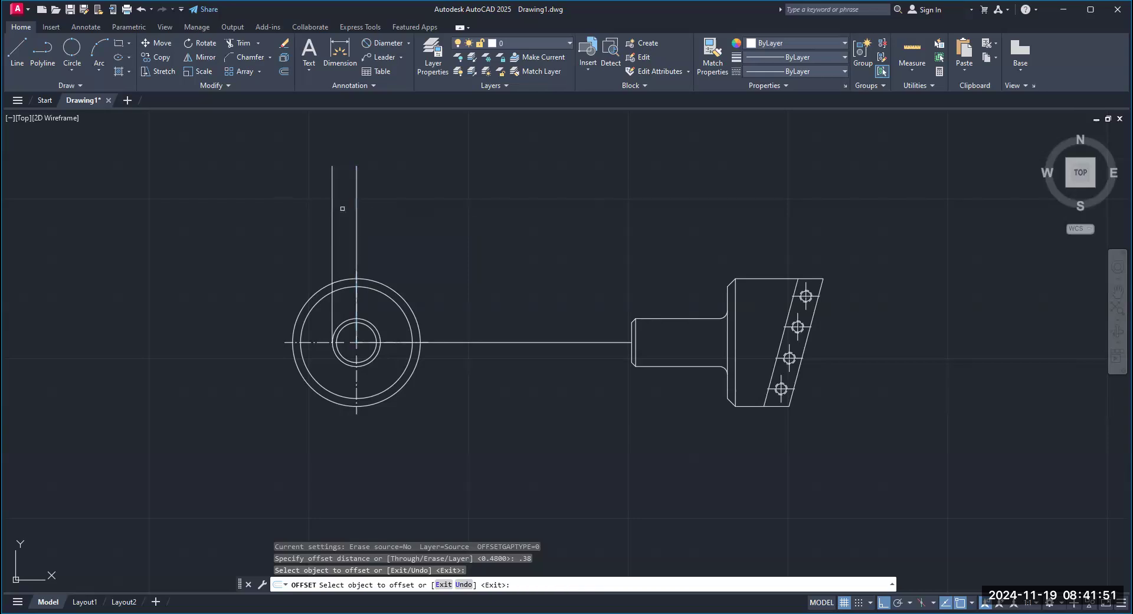
pyautogui.press('Return')
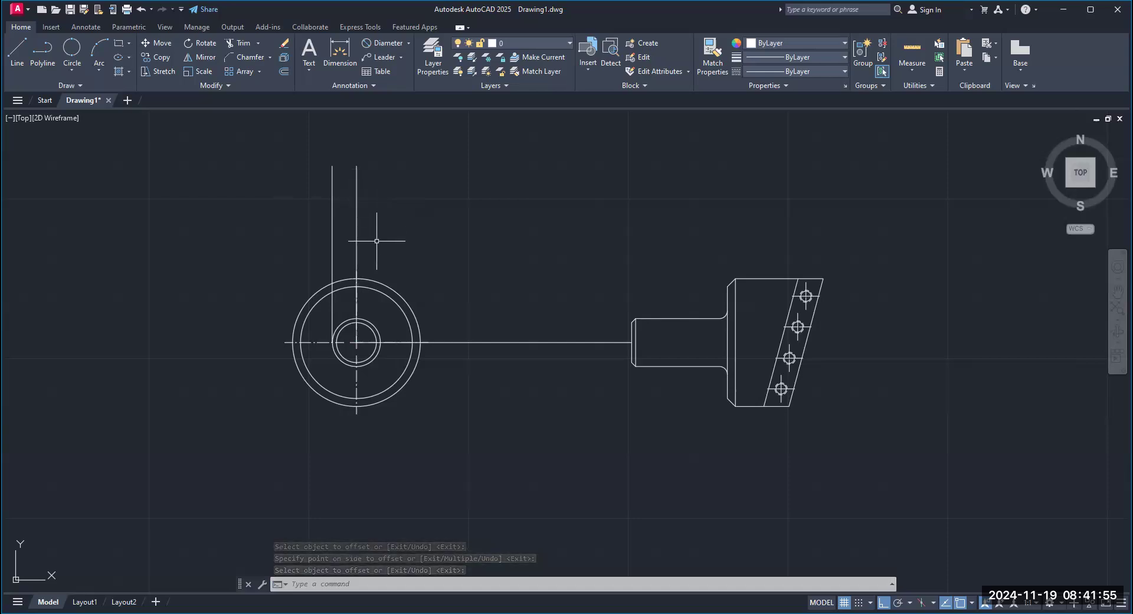
# Offset the vertical center line 0.31 to the right
pyautogui.write('off')
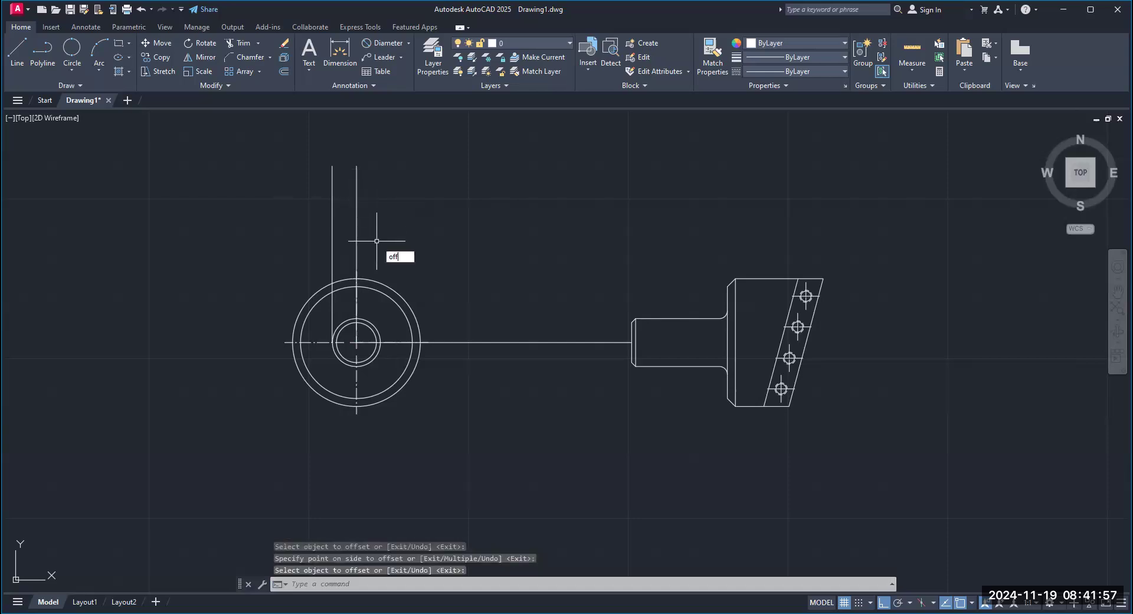
pyautogui.press('Return')
pyautogui.write('.21')
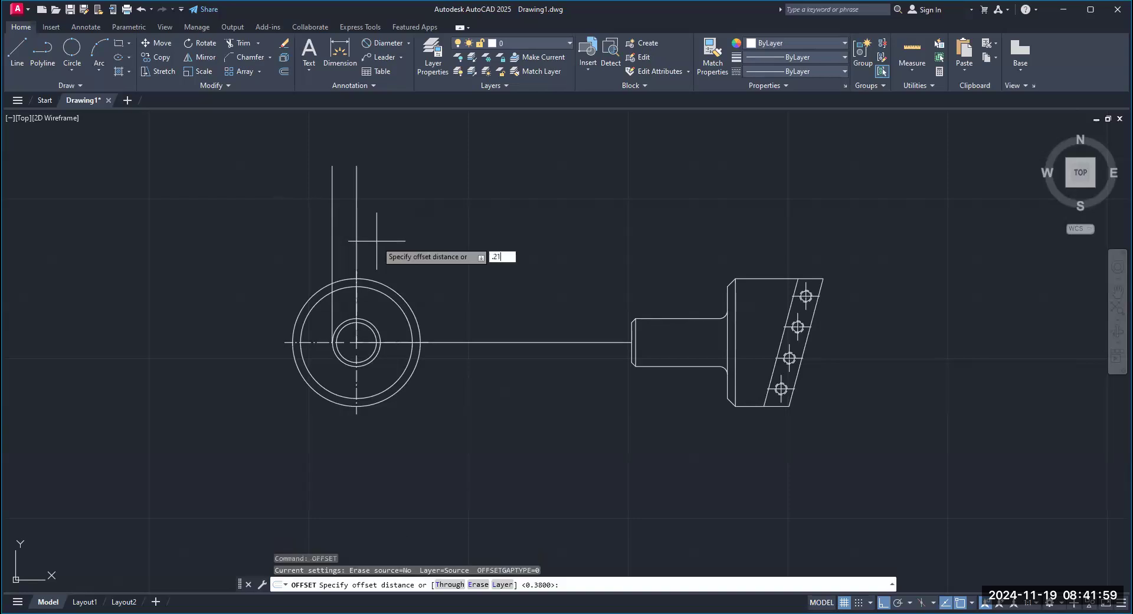
pyautogui.press('BackSpace')
pyautogui.press('BackSpace')
pyautogui.write('31')
pyautogui.press('Return')
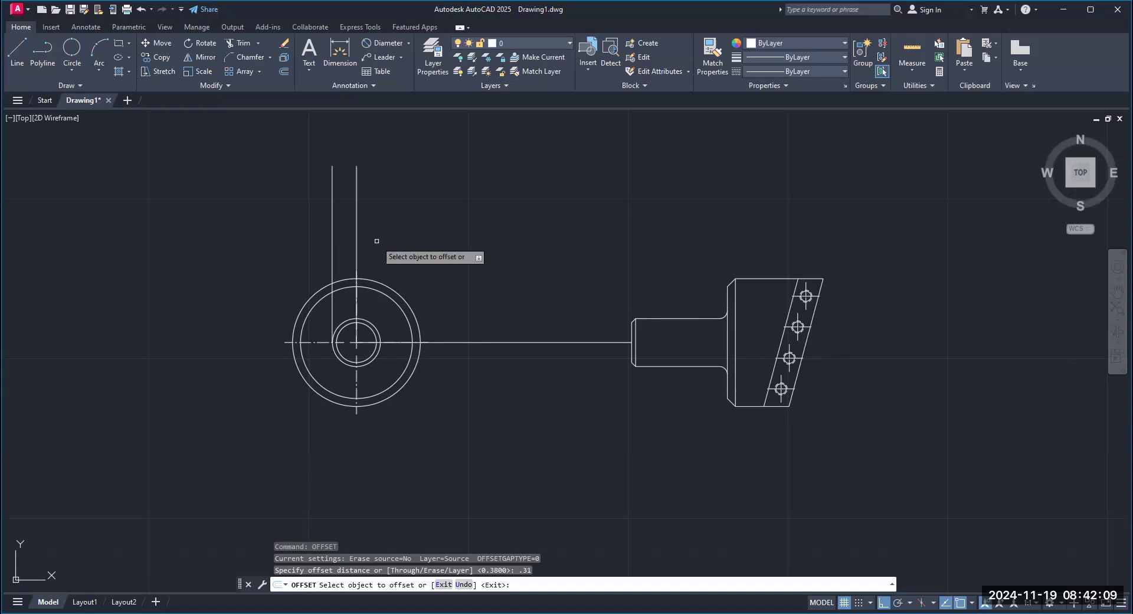
pyautogui.click(356, 236)
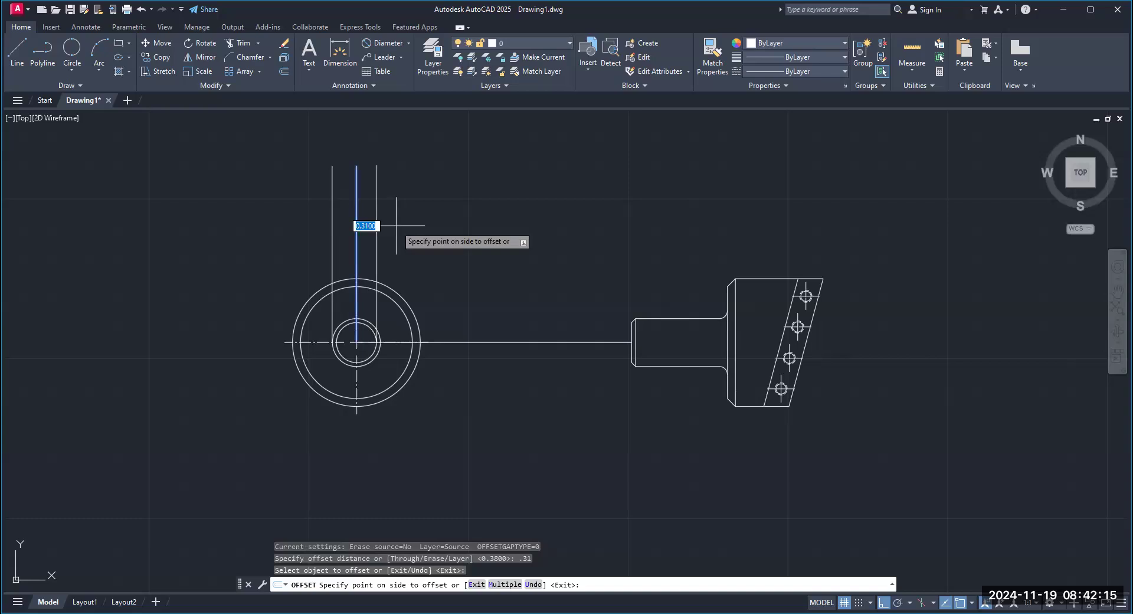
pyautogui.click(395, 225)
pyautogui.press('Return')
pyautogui.moveTo(392, 227)
pyautogui.mouseDown(button='middle')
pyautogui.moveTo(409, 196)
pyautogui.moveTo(374, 223)
pyautogui.mouseUp(button='middle')
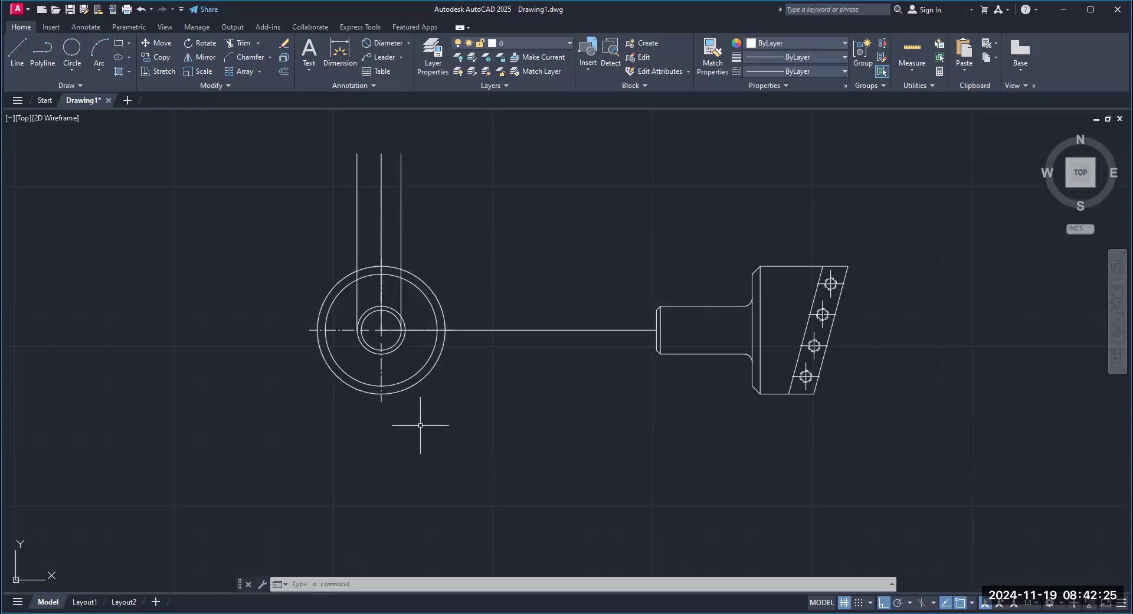
pyautogui.write('exte')
pyautogui.press('Return')
pyautogui.scroll(4, 405, 351)
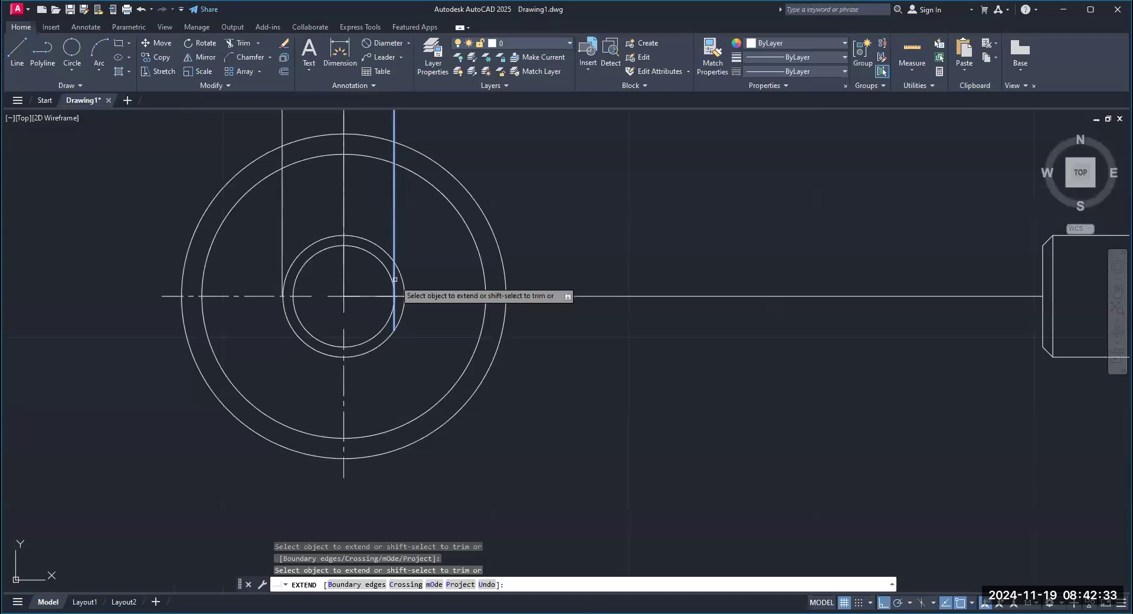
pyautogui.press('Escape')
pyautogui.press('Escape')
pyautogui.press('Escape')
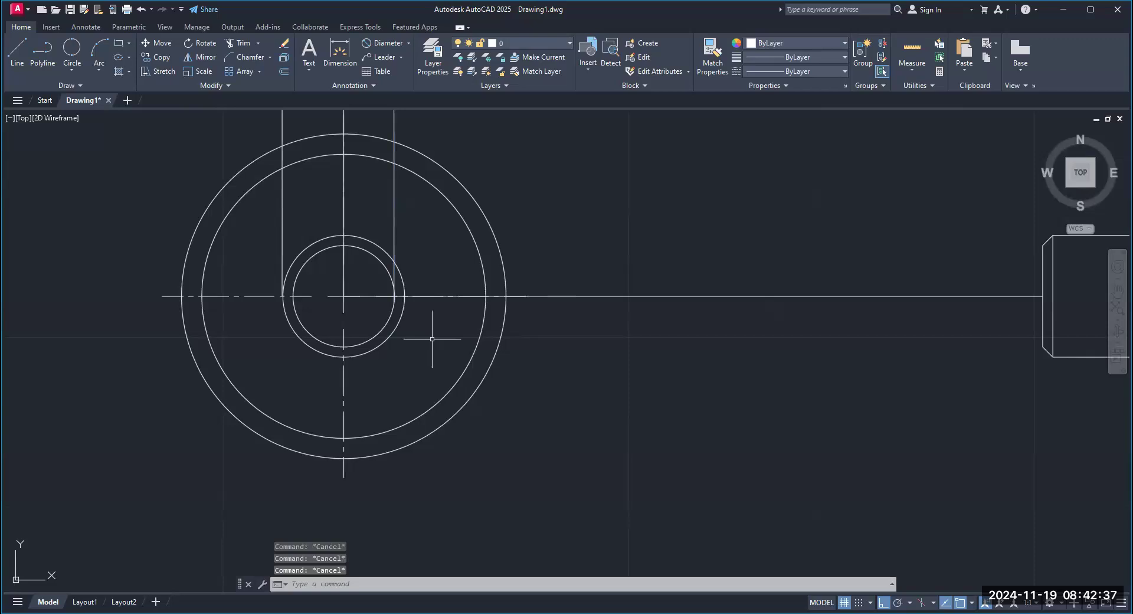
# Stretch the lower endpoint of the right offset line straight down past the bottom of the outermost circle
pyautogui.scroll(-2, 432, 338)
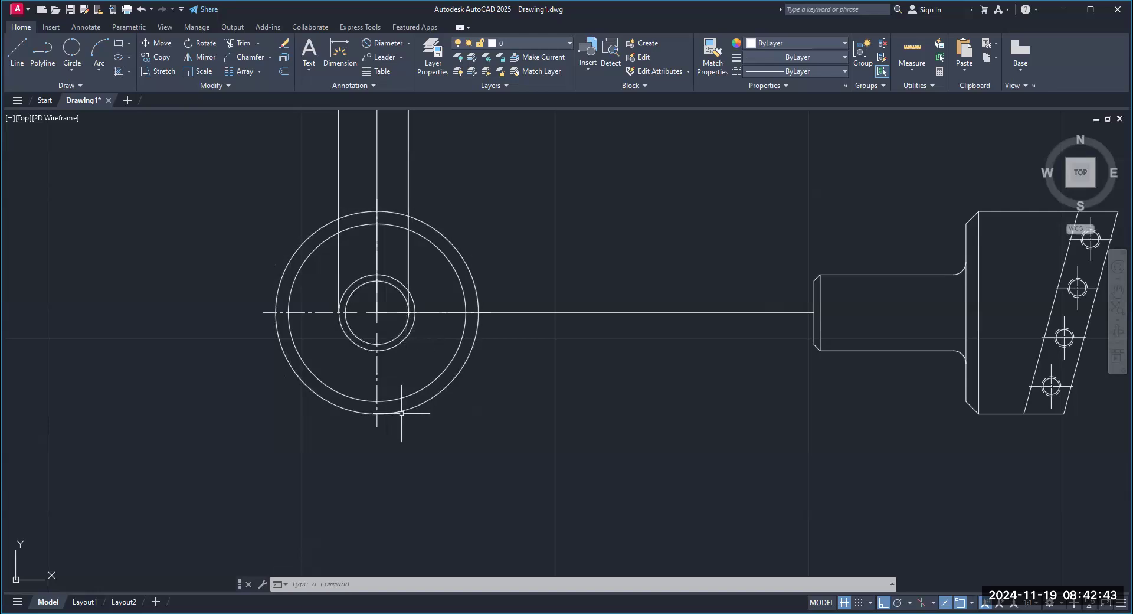
pyautogui.click(408, 248)
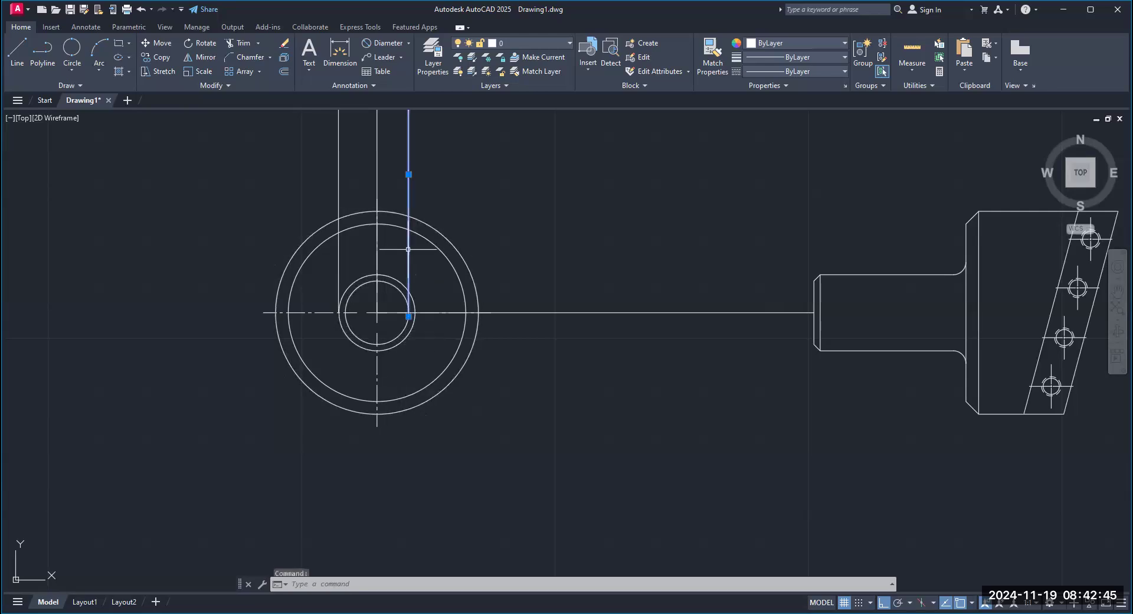
pyautogui.click(408, 316)
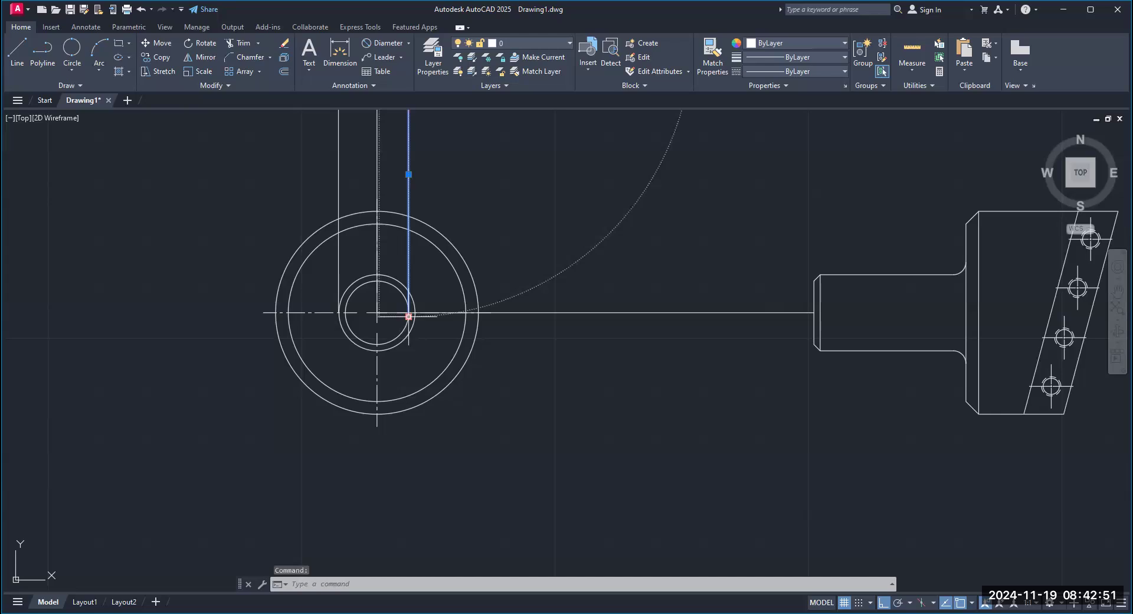
pyautogui.click(396, 482)
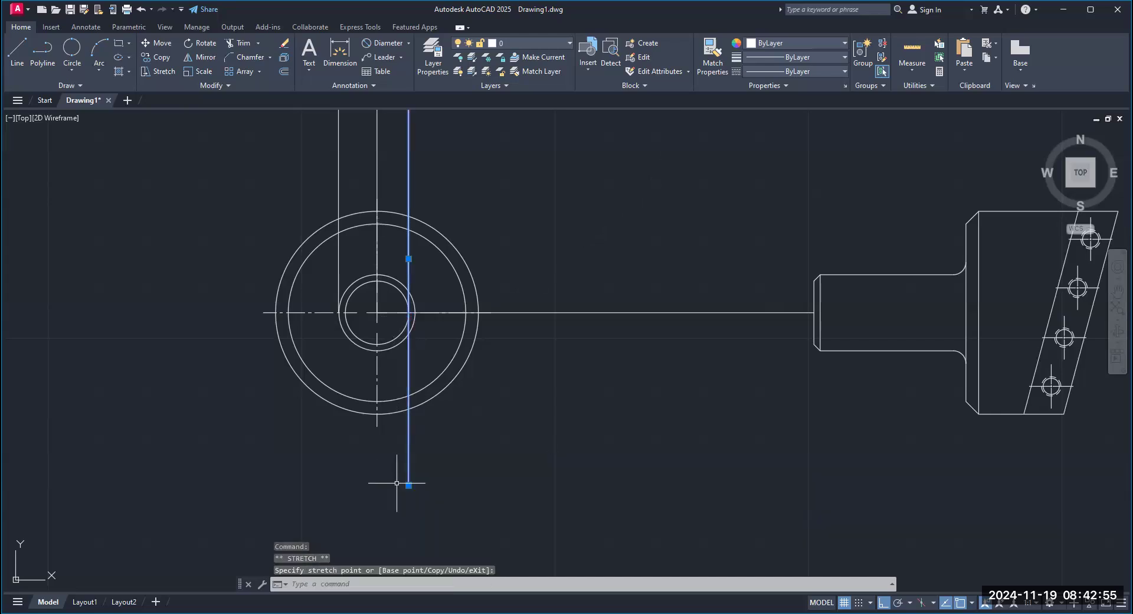
pyautogui.press('Escape')
pyautogui.press('Escape')
pyautogui.press('Escape')
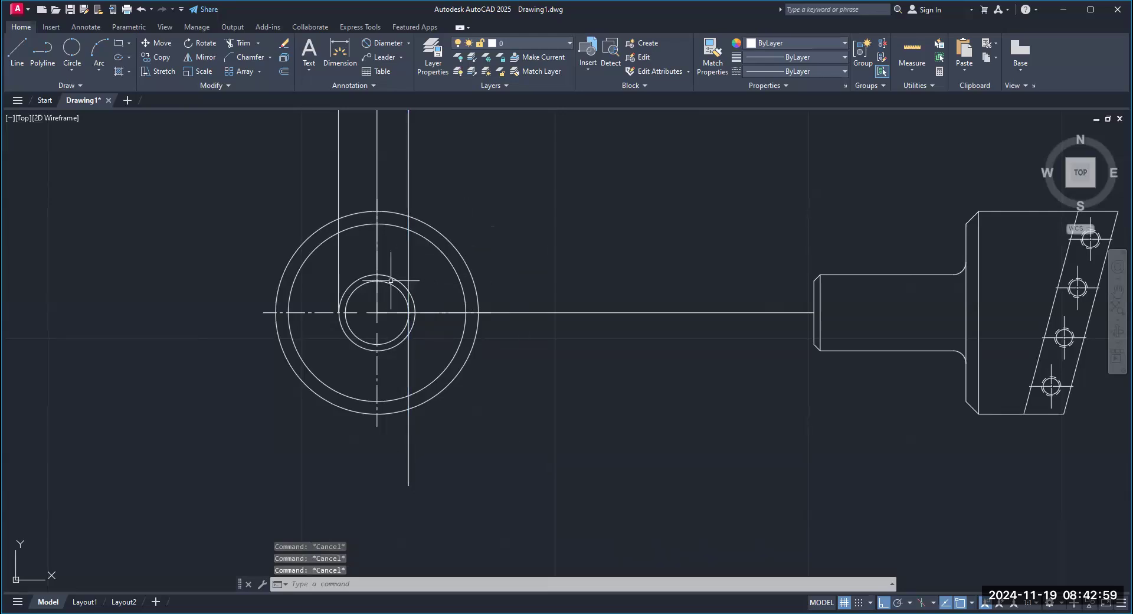
# Stretch the lower endpoint of the left offset line straight down past the bottom of the outermost circle
pyautogui.click(339, 304)
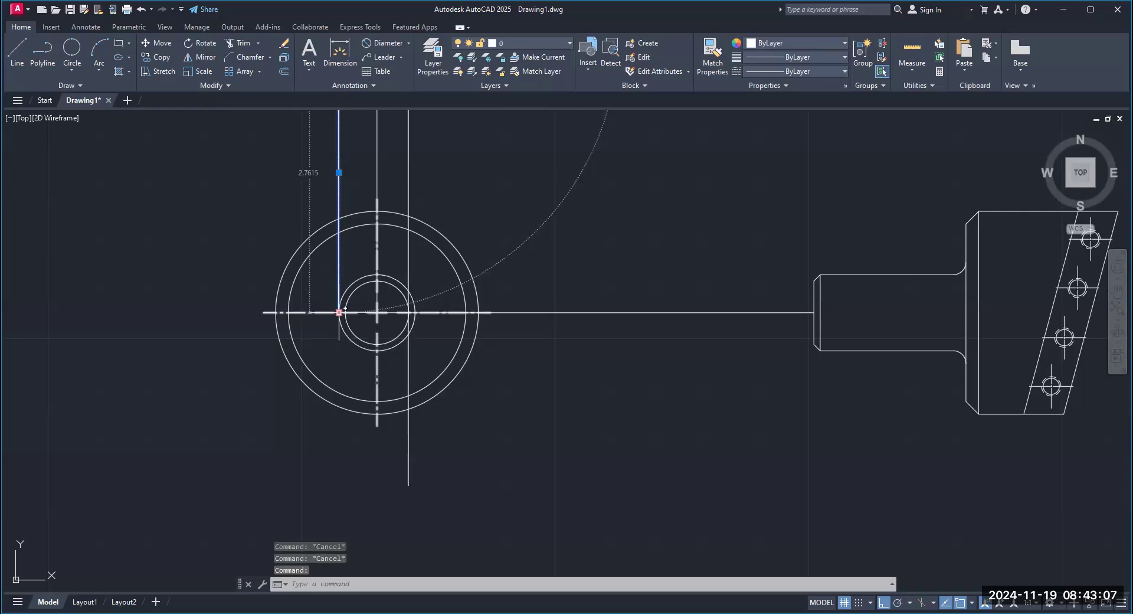
pyautogui.click(339, 311)
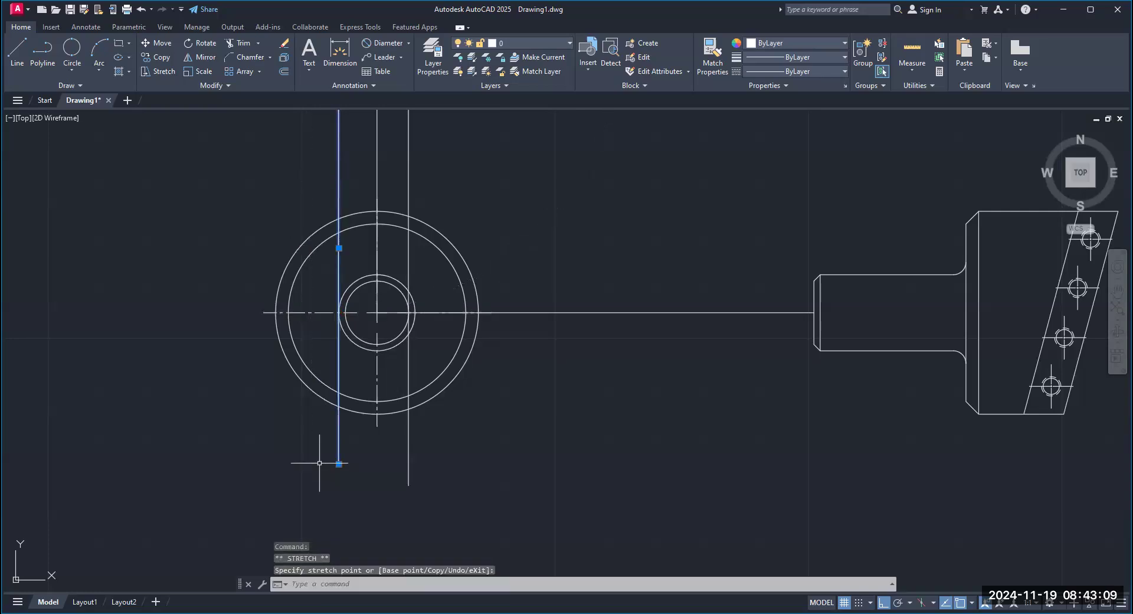
pyautogui.click(319, 462)
pyautogui.press('Escape')
# Trim the vertical lines of the end view back to the outermost circle, above and below it
pyautogui.scroll(-2, 344, 487)
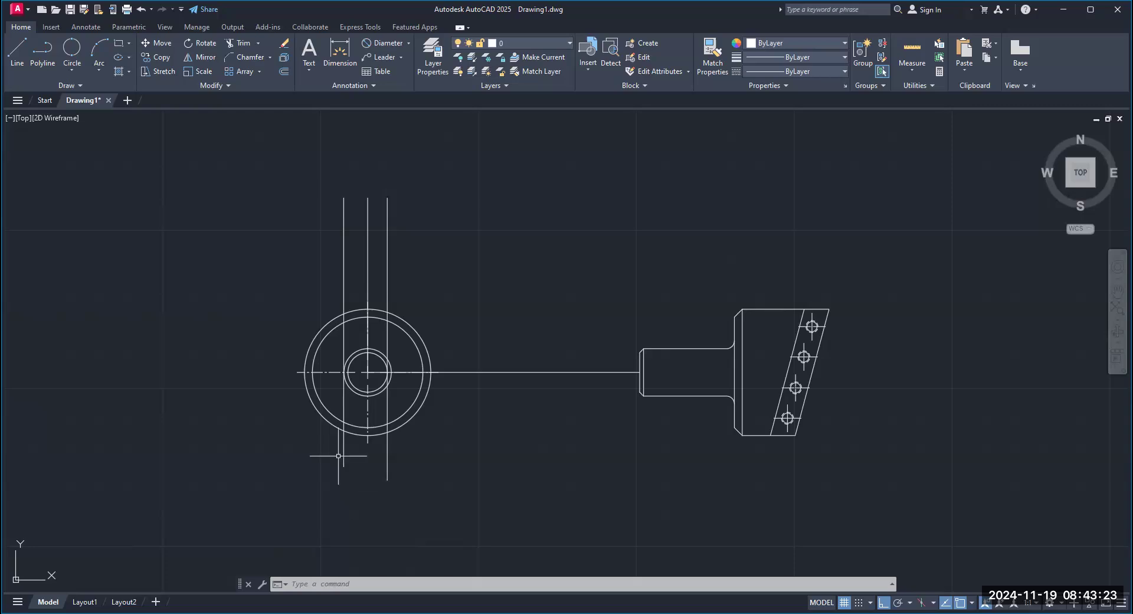
pyautogui.click(242, 38)
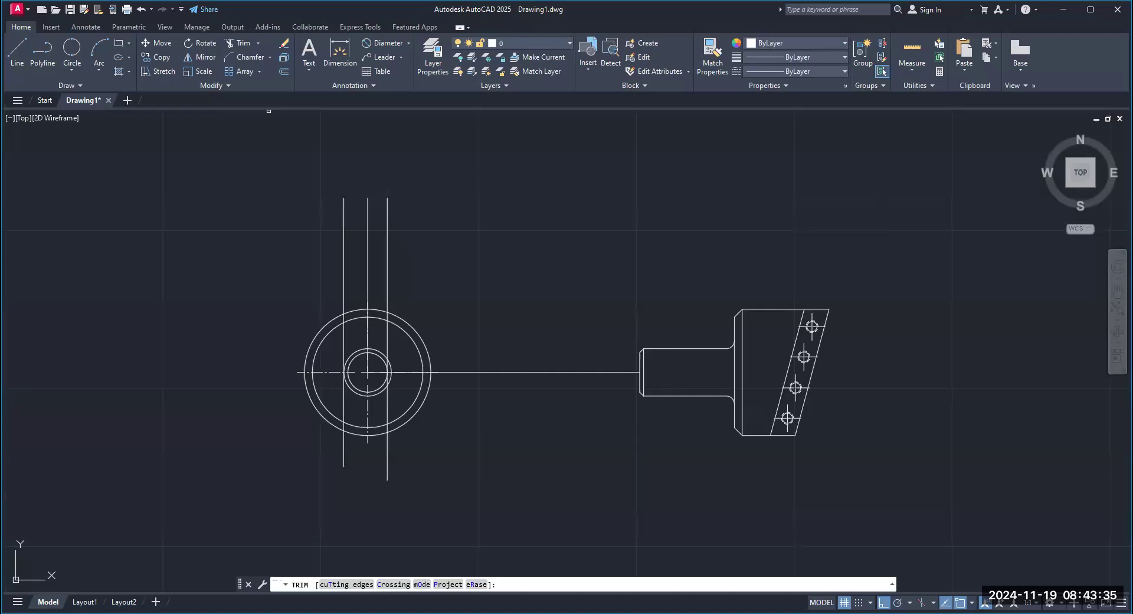
pyautogui.click(387, 464)
pyautogui.scroll(4, 431, 450)
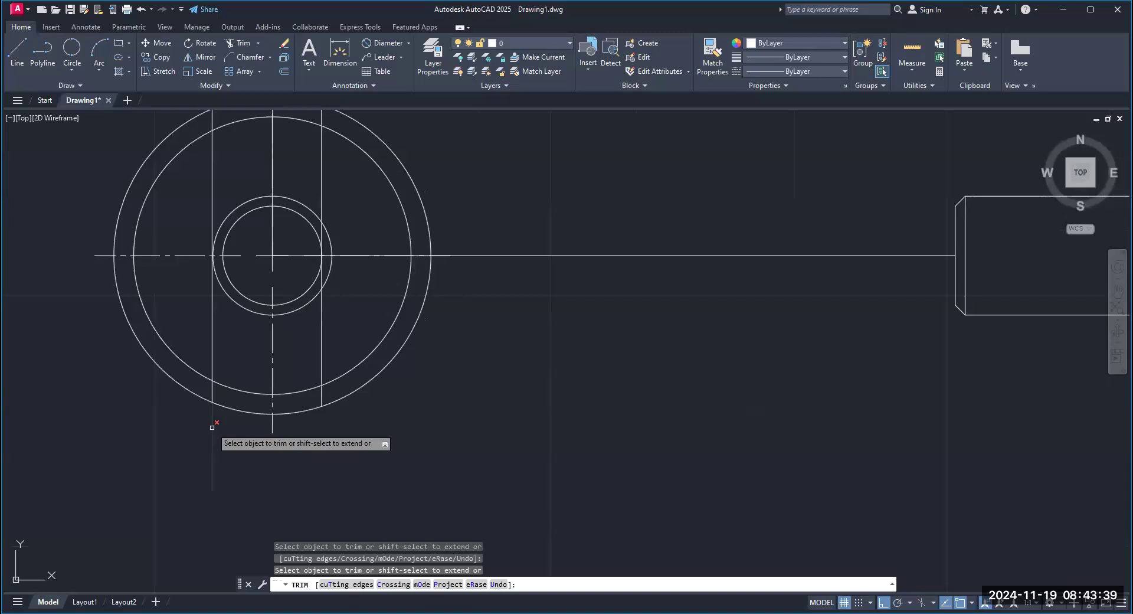
pyautogui.press('Return')
pyautogui.scroll(-4, 443, 451)
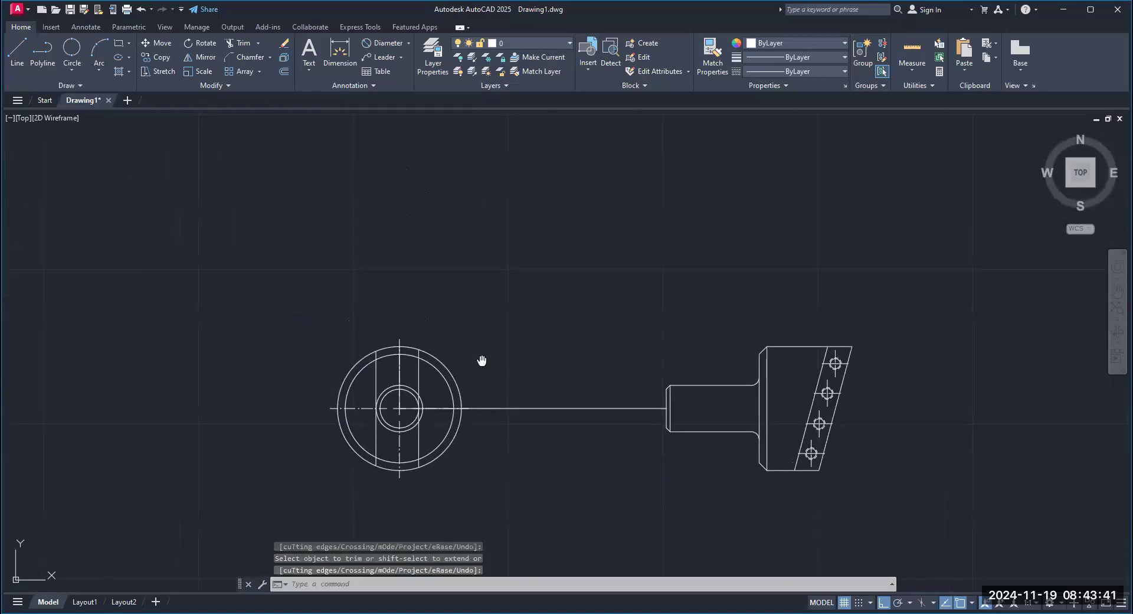
# Draw a horizontal line about 5.93 long from the right offset line's upper intersection with the second smallest circle into the side view
pyautogui.moveTo(481, 358); pyautogui.dragTo(504, 309, button='middle')
pyautogui.scroll(2, 505, 303)
pyautogui.moveTo(580, 446)
pyautogui.mouseDown(button='middle')
pyautogui.moveTo(586, 434)
pyautogui.moveTo(543, 434)
pyautogui.mouseUp(button='middle')
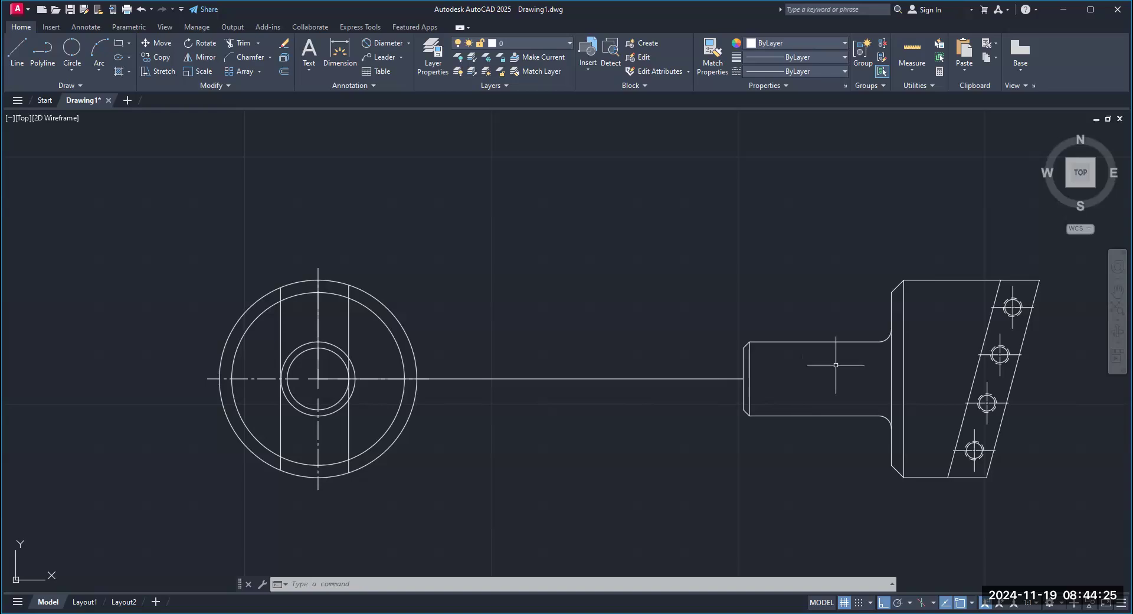
pyautogui.scroll(4, 365, 381)
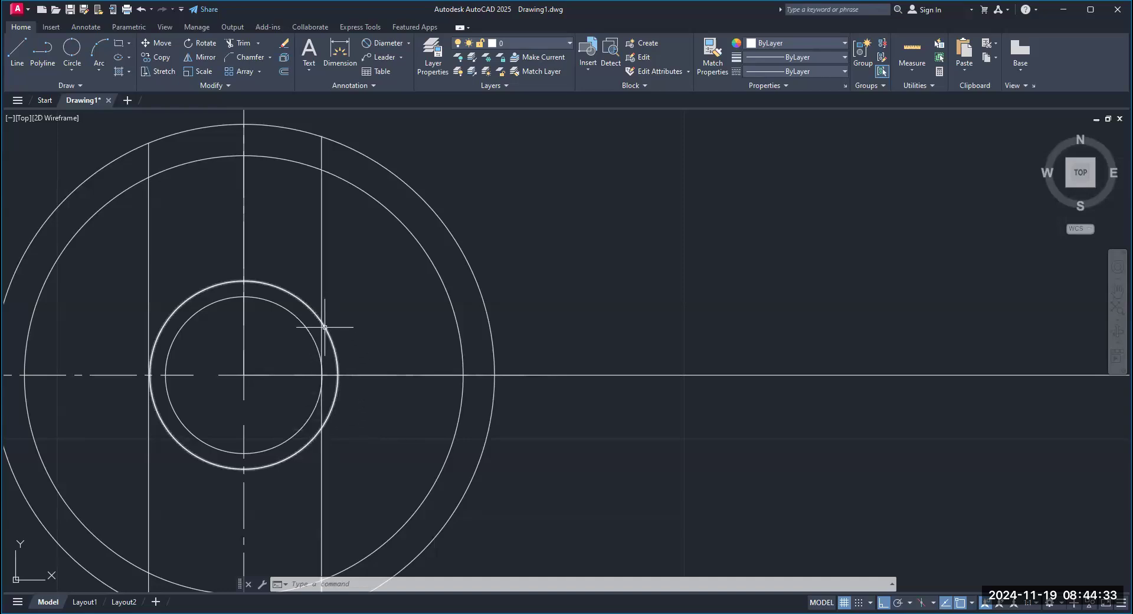
pyautogui.scroll(-2, 322, 428)
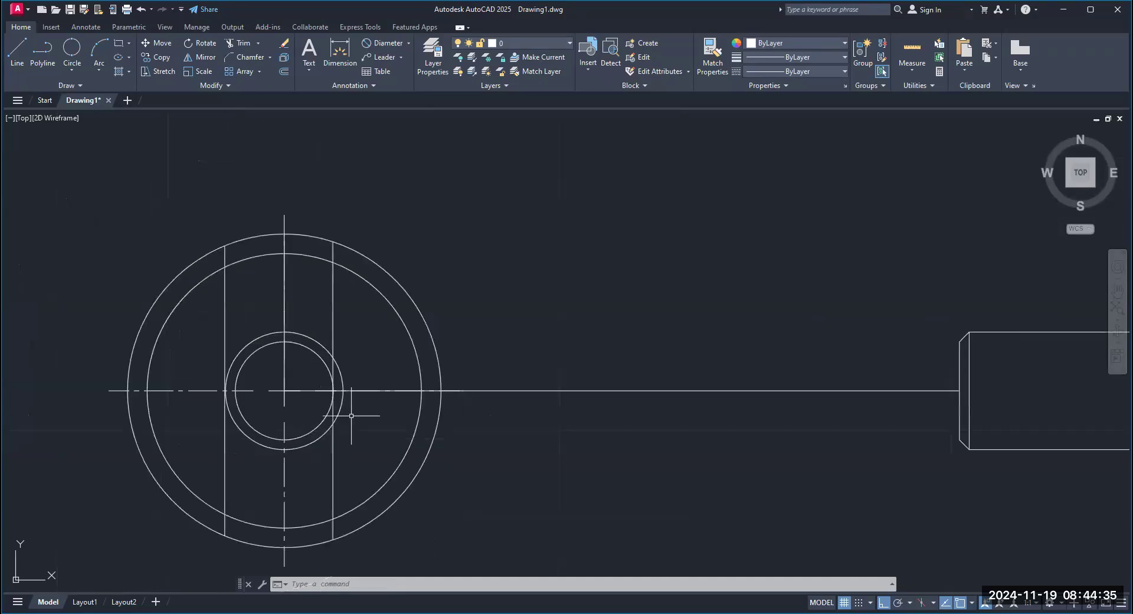
pyautogui.scroll(-2, 495, 344)
pyautogui.moveTo(498, 341); pyautogui.dragTo(369, 306, button='middle')
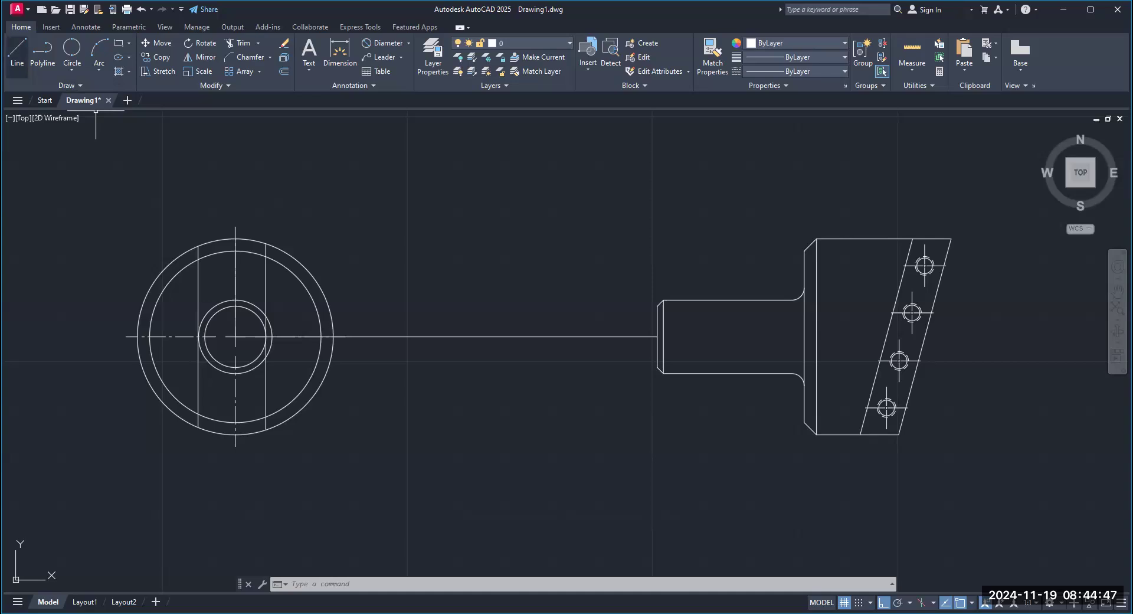
pyautogui.click(17, 55)
pyautogui.scroll(2, 244, 283)
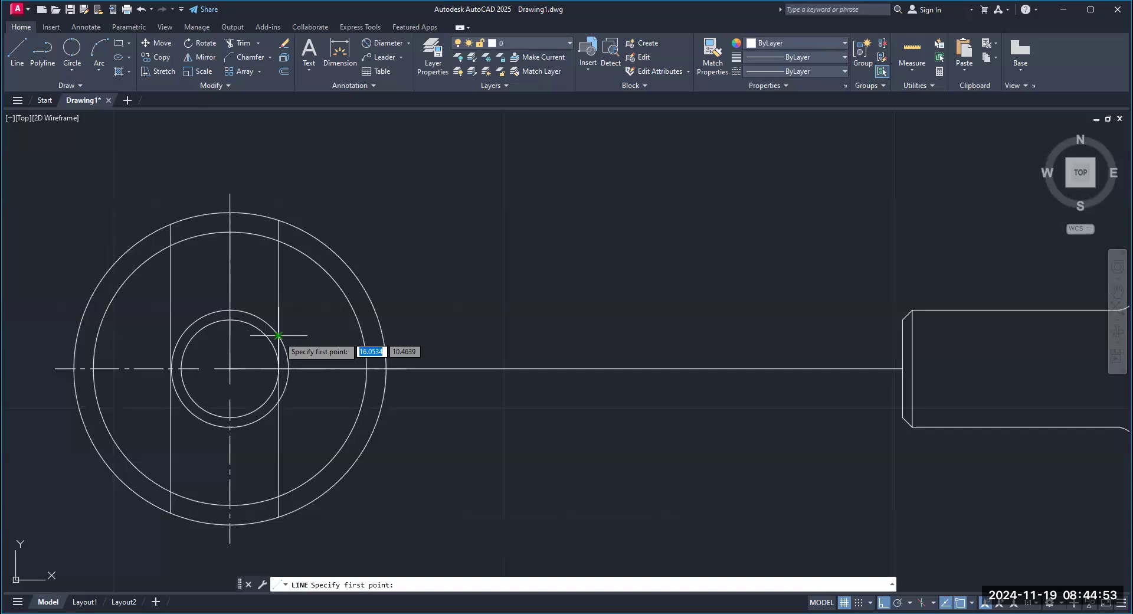
pyautogui.scroll(-4, 317, 333)
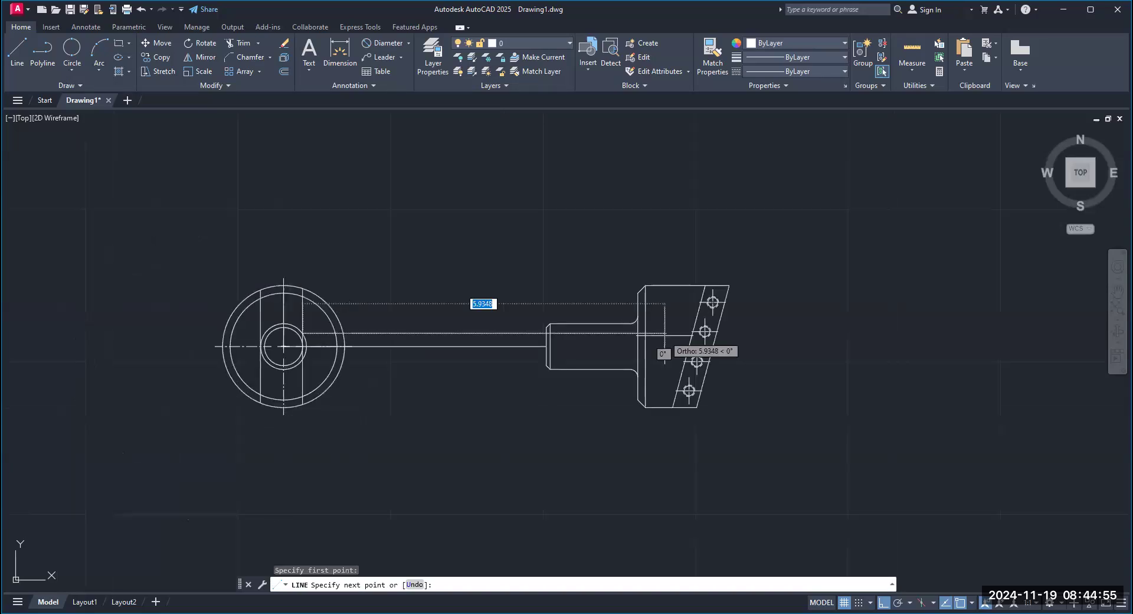
pyautogui.click(664, 333)
pyautogui.rightClick(666, 337)
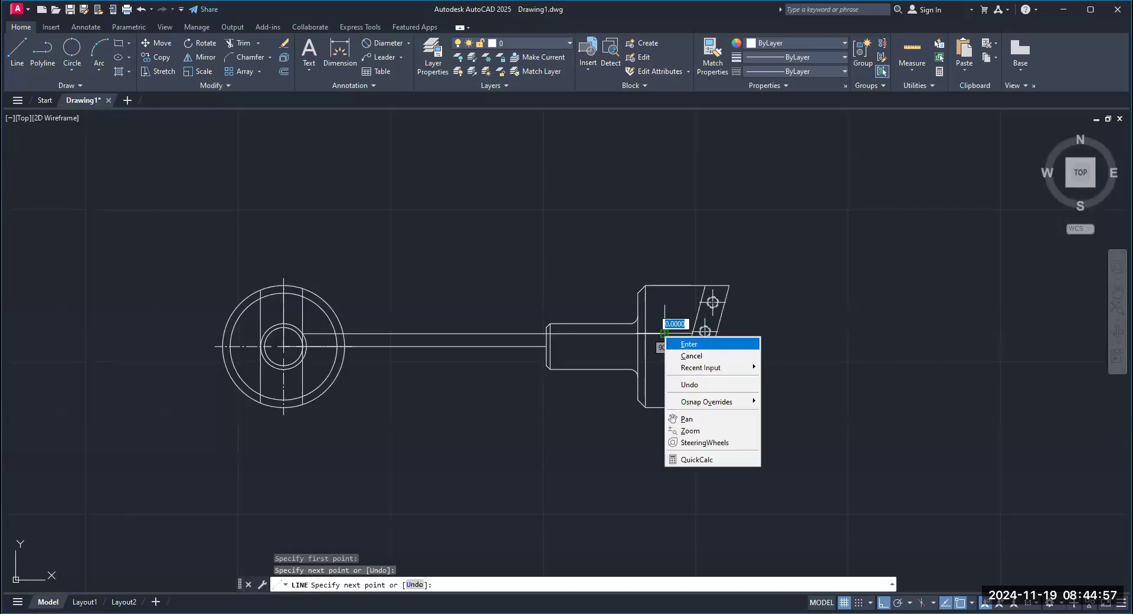
pyautogui.click(684, 344)
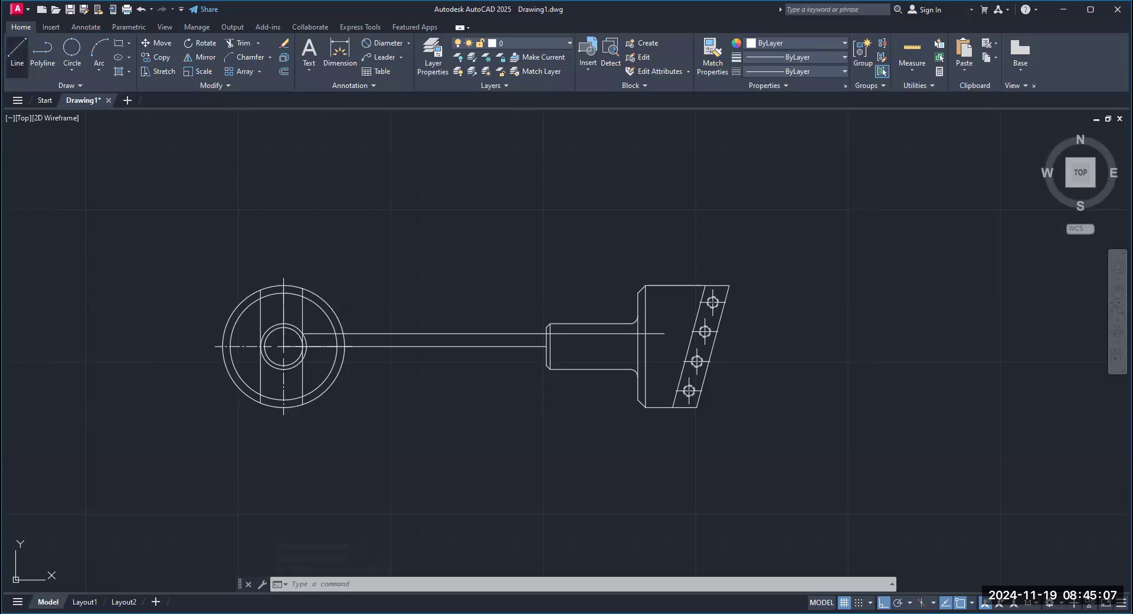
# Draw a matching horizontal line from the right offset line's lower intersection with the second smallest circle into the side view
pyautogui.click(17, 54)
pyautogui.scroll(2, 521, 415)
pyautogui.click(175, 325)
pyautogui.click(749, 338)
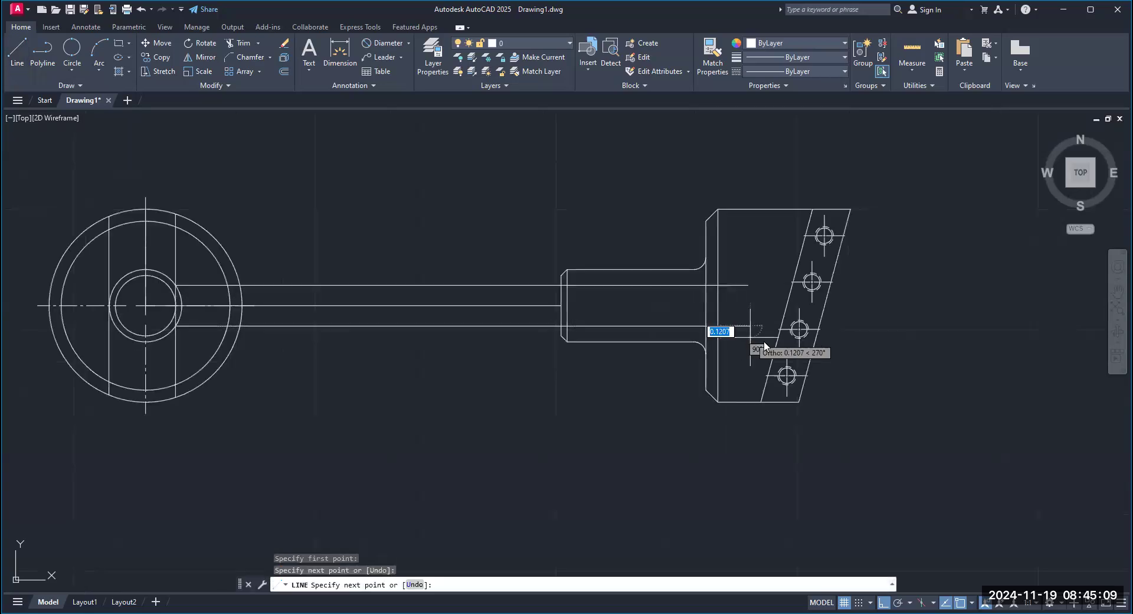
pyautogui.rightClick(750, 337)
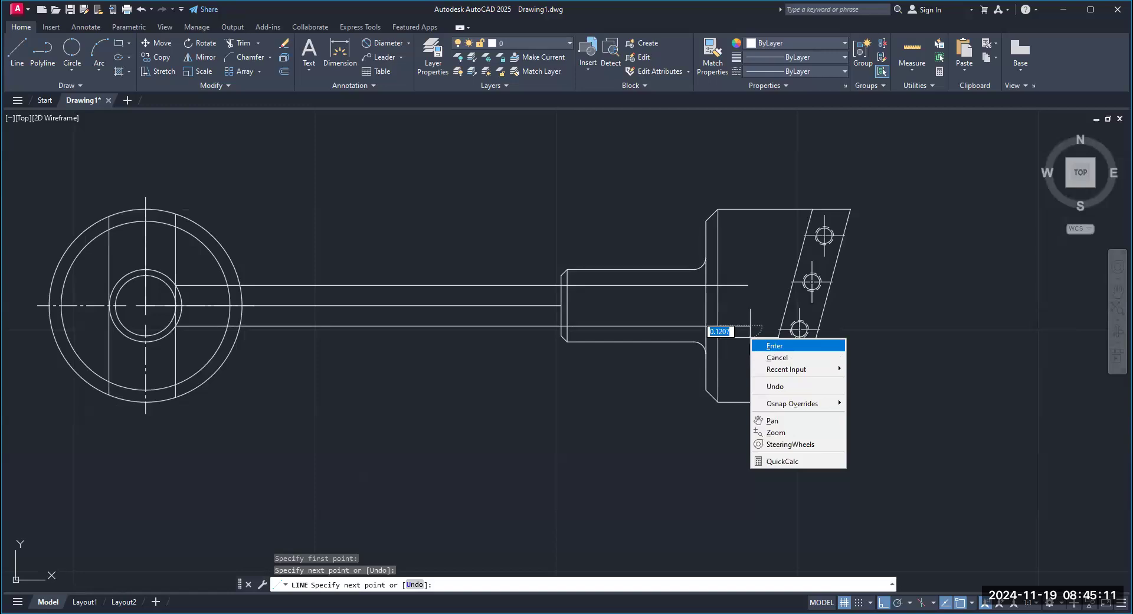
pyautogui.click(770, 347)
# Offset the left end edge of the side view's shaft 1.25 to the right
pyautogui.scroll(-2, 548, 452)
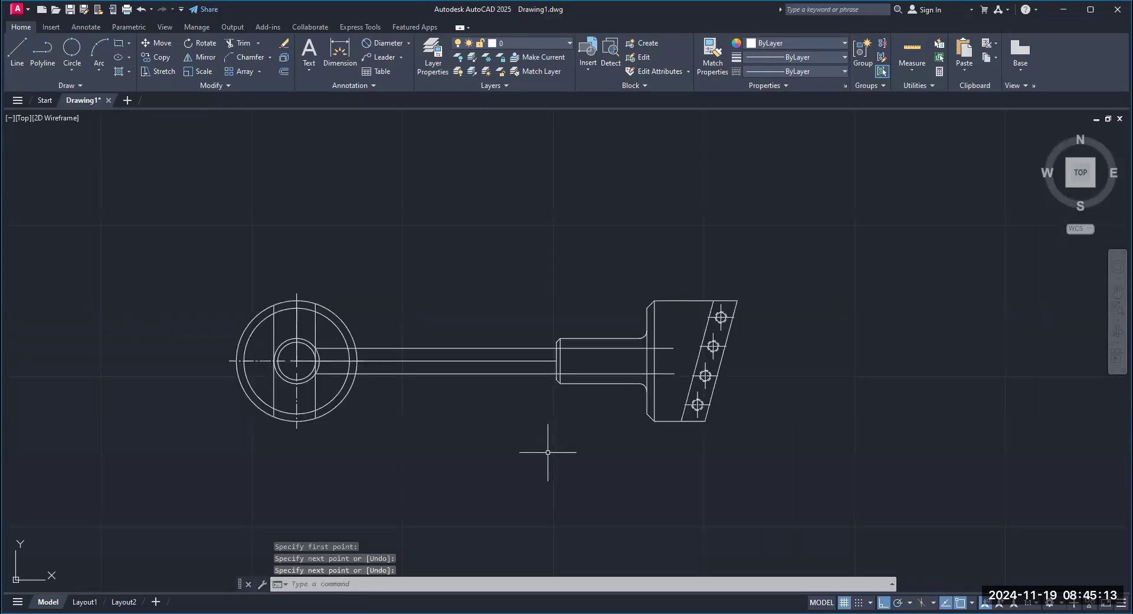
pyautogui.scroll(2, 548, 451)
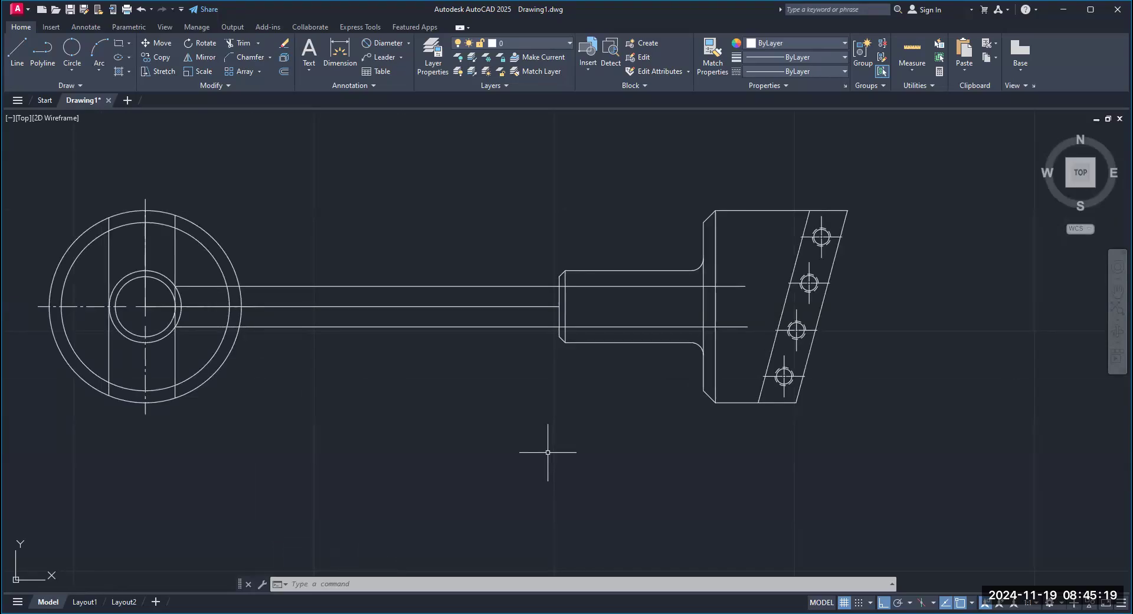
pyautogui.moveTo(547, 452); pyautogui.dragTo(460, 458, button='middle')
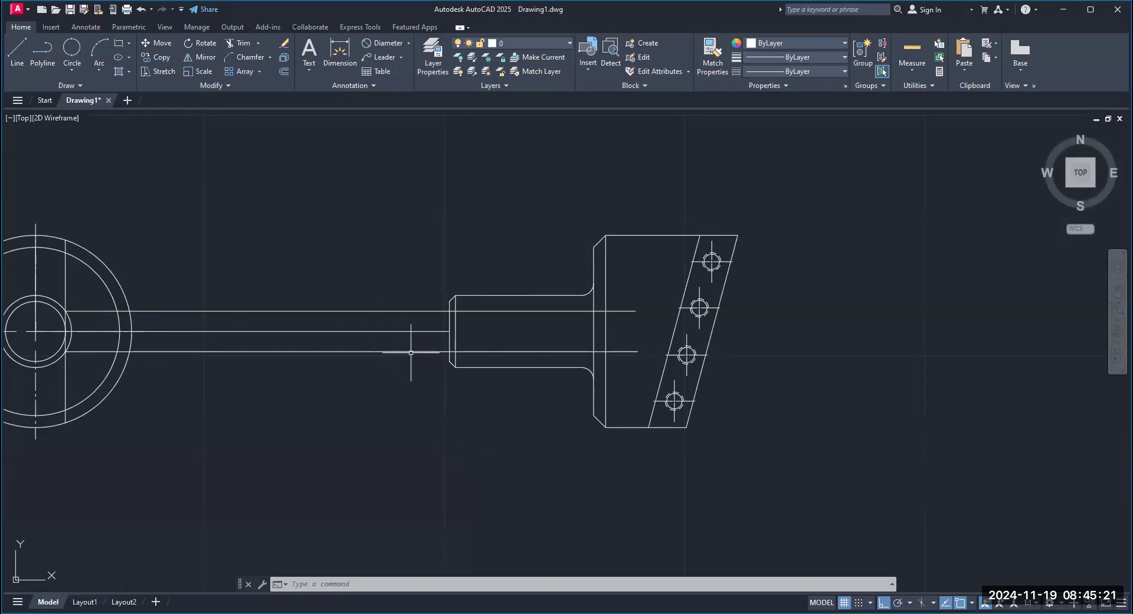
pyautogui.scroll(4, 410, 352)
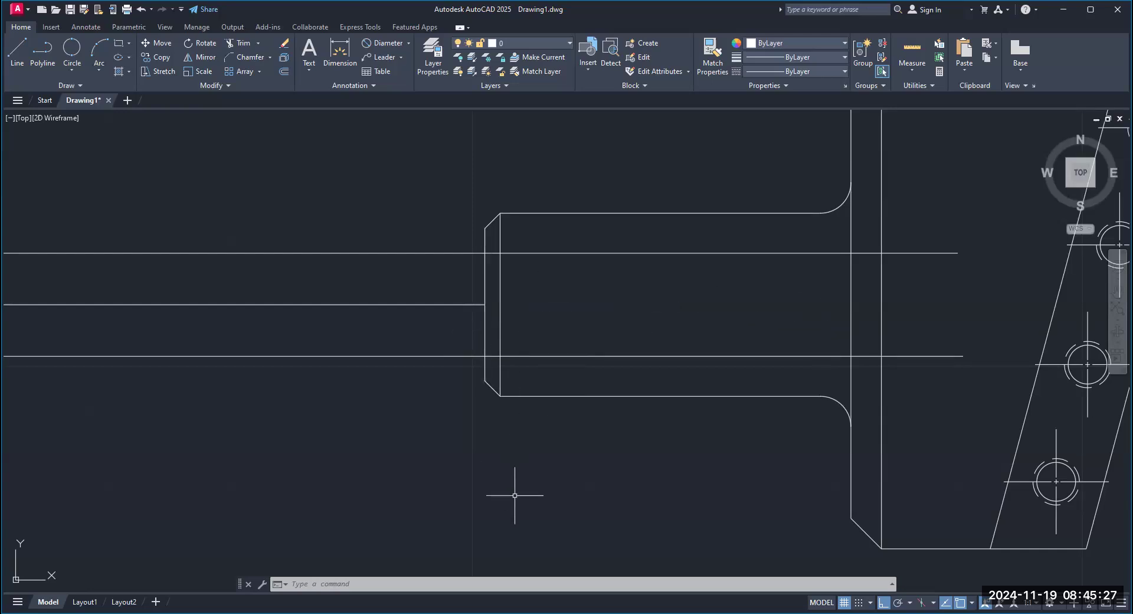
pyautogui.write('offset')
pyautogui.press('Return')
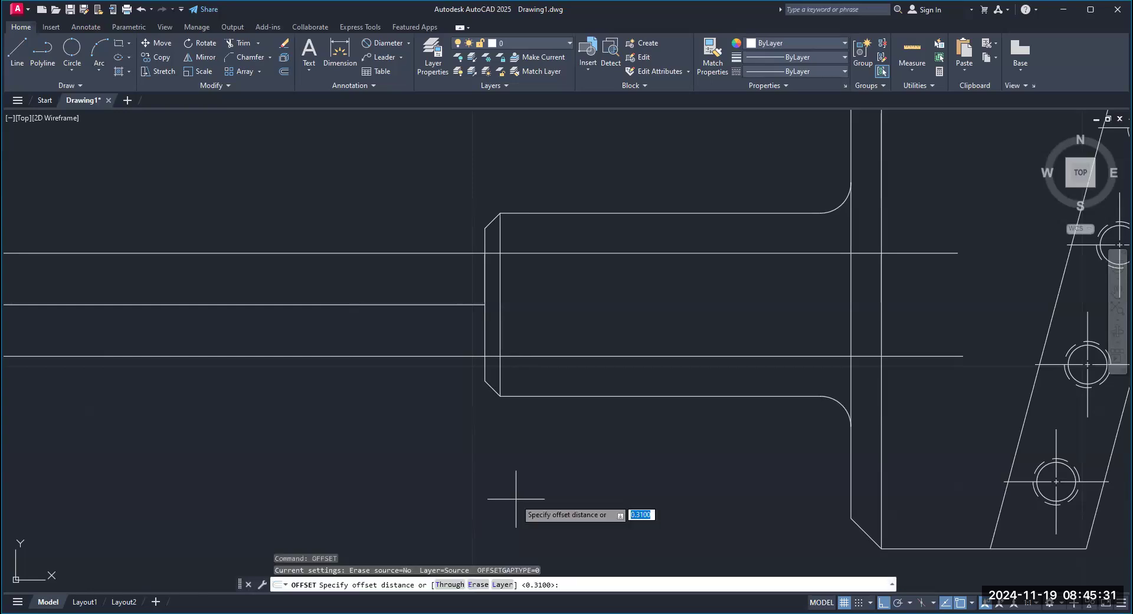
pyautogui.write('1.25')
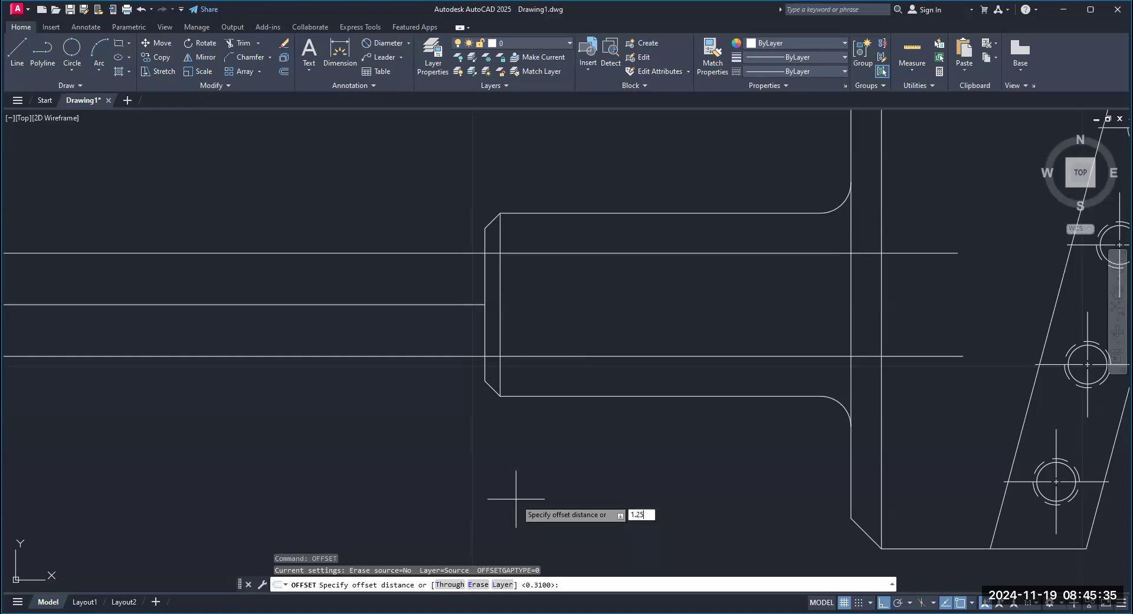
pyautogui.press('Return')
pyautogui.click(485, 340)
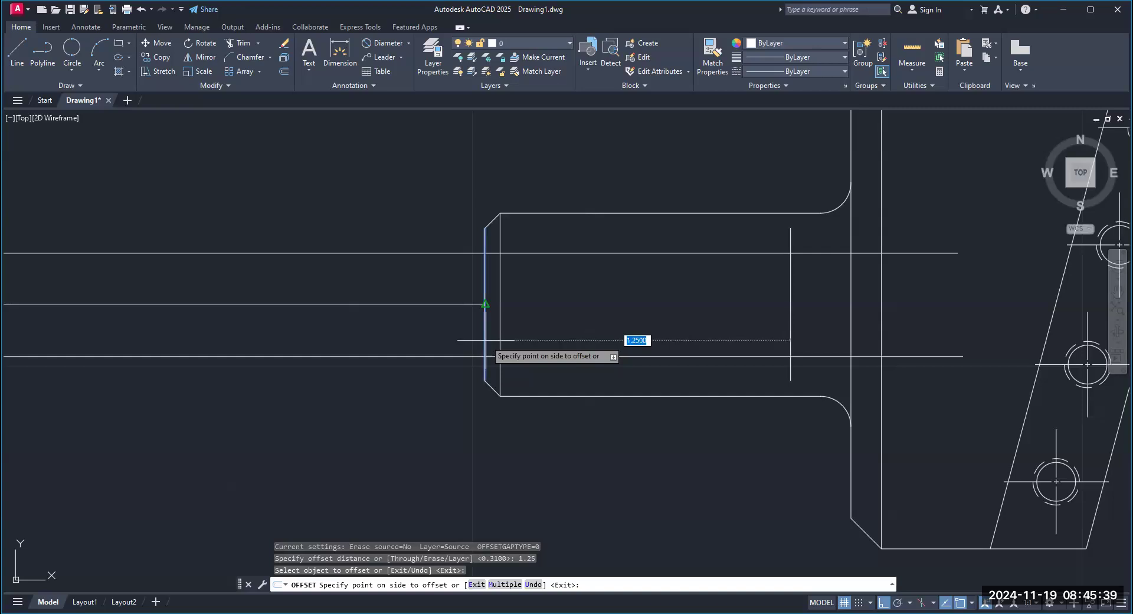
pyautogui.click(737, 309)
pyautogui.press('Return')
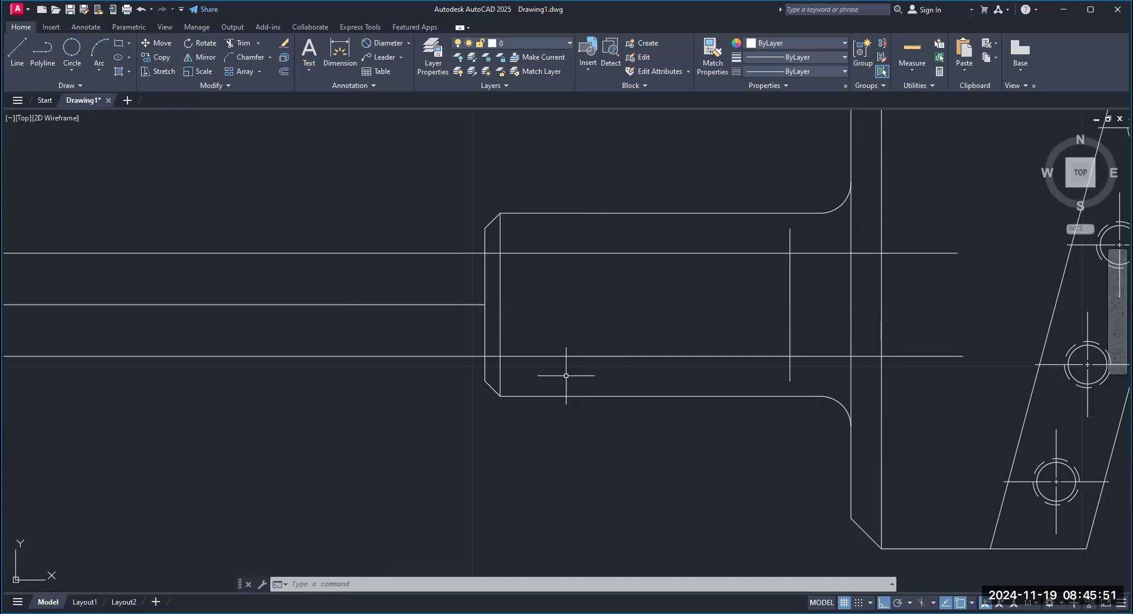
# Trim the two projected horizontal lines and the offset edge to leave a rectangle running from the shaft's left end
pyautogui.scroll(-5, 566, 378)
pyautogui.moveTo(537, 394); pyautogui.dragTo(523, 392, button='middle')
pyautogui.scroll(2, 523, 392)
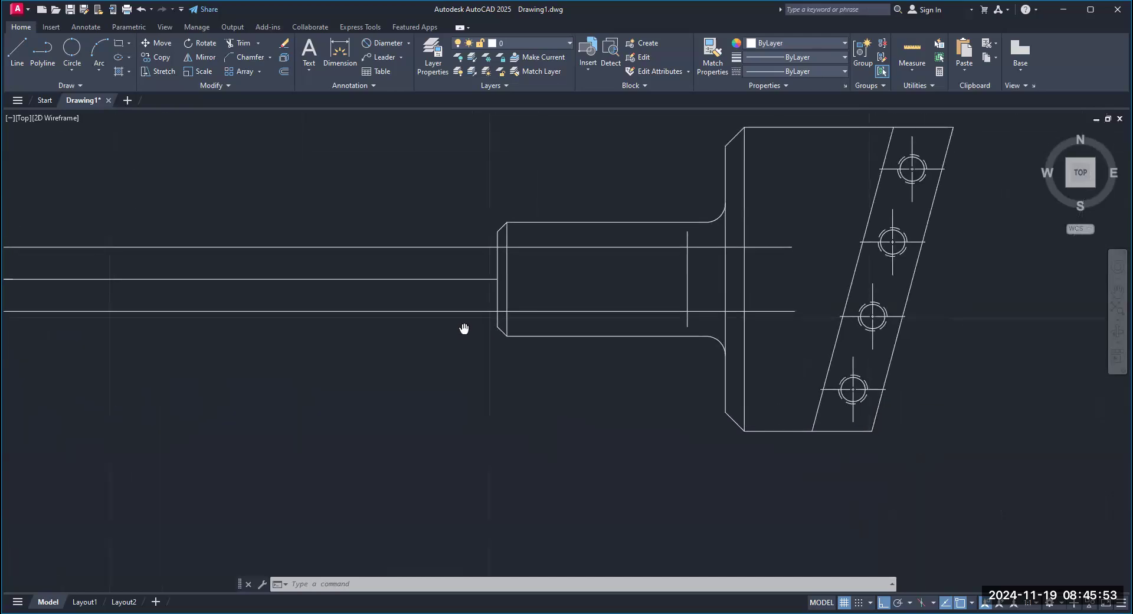
pyautogui.click(233, 43)
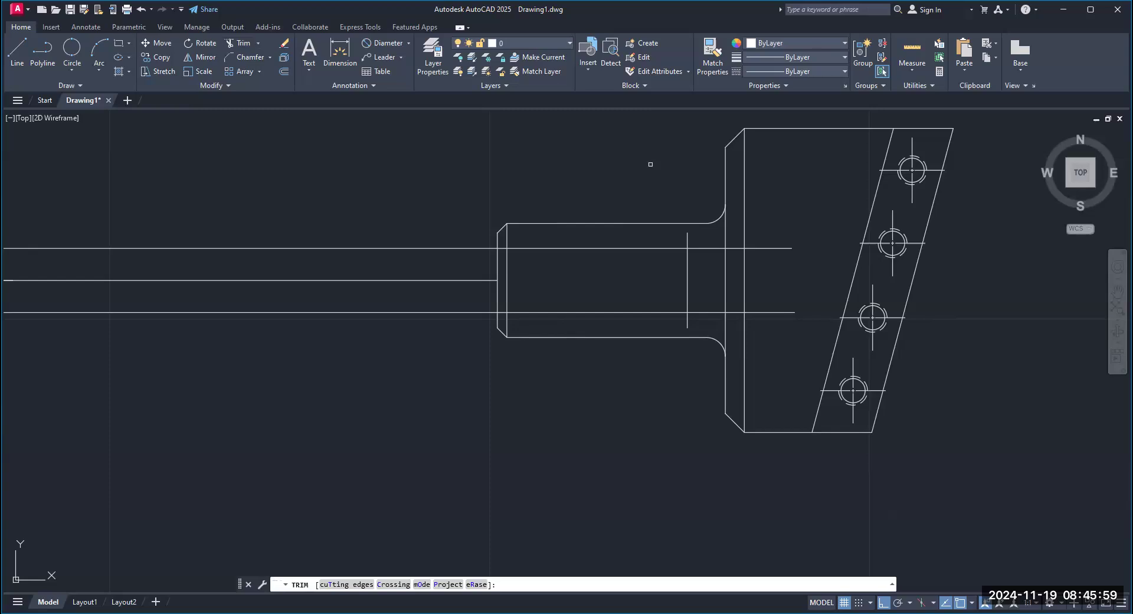
pyautogui.click(705, 248)
pyautogui.click(705, 311)
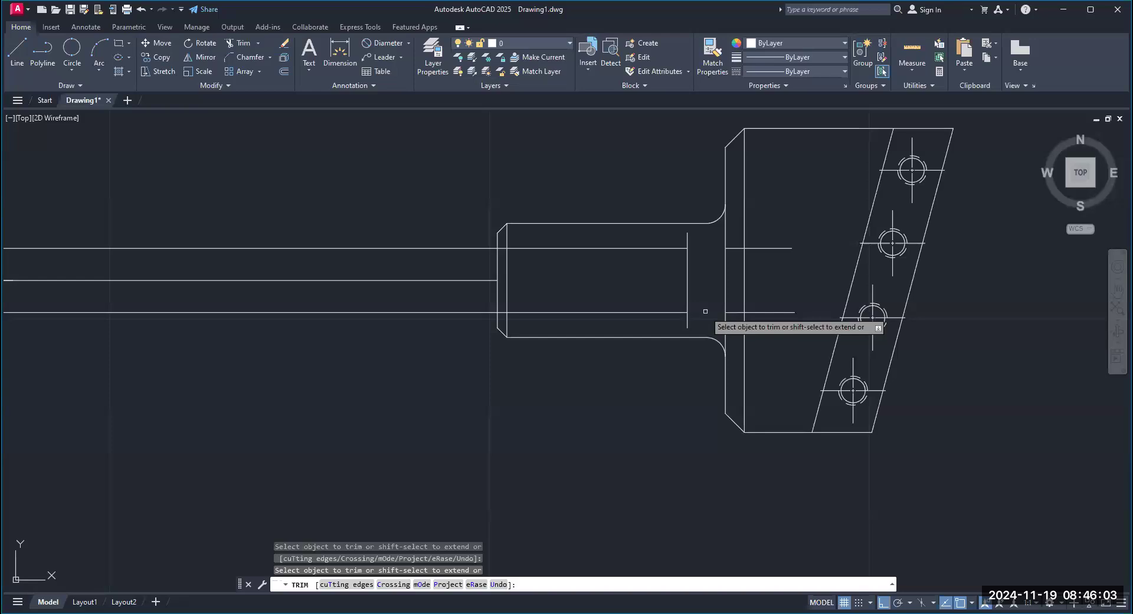
pyautogui.click(686, 321)
pyautogui.click(687, 239)
pyautogui.click(461, 246)
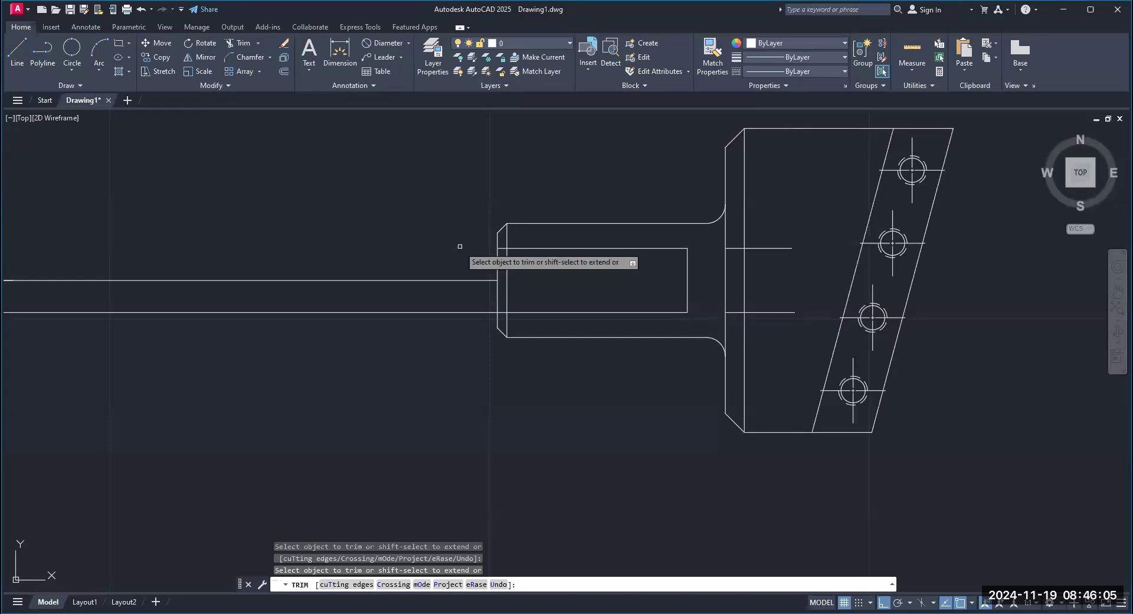
pyautogui.click(461, 313)
pyautogui.press('Return')
# Delete the two leftover horizontal line segments inside the side view's large-diameter head
pyautogui.click(784, 251)
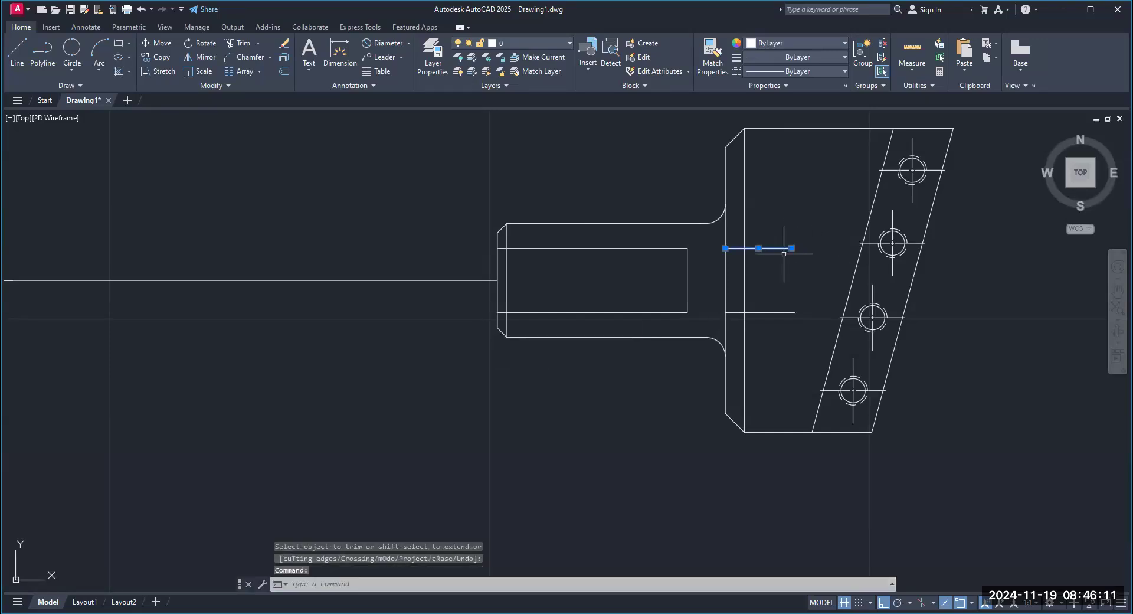
pyautogui.press('Delete')
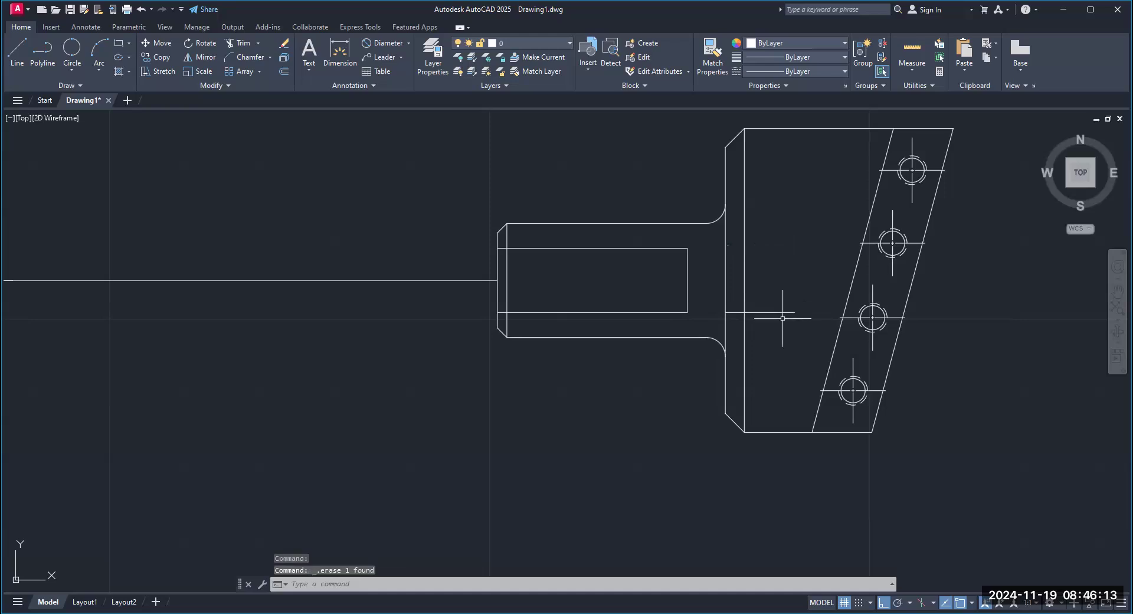
pyautogui.click(782, 312)
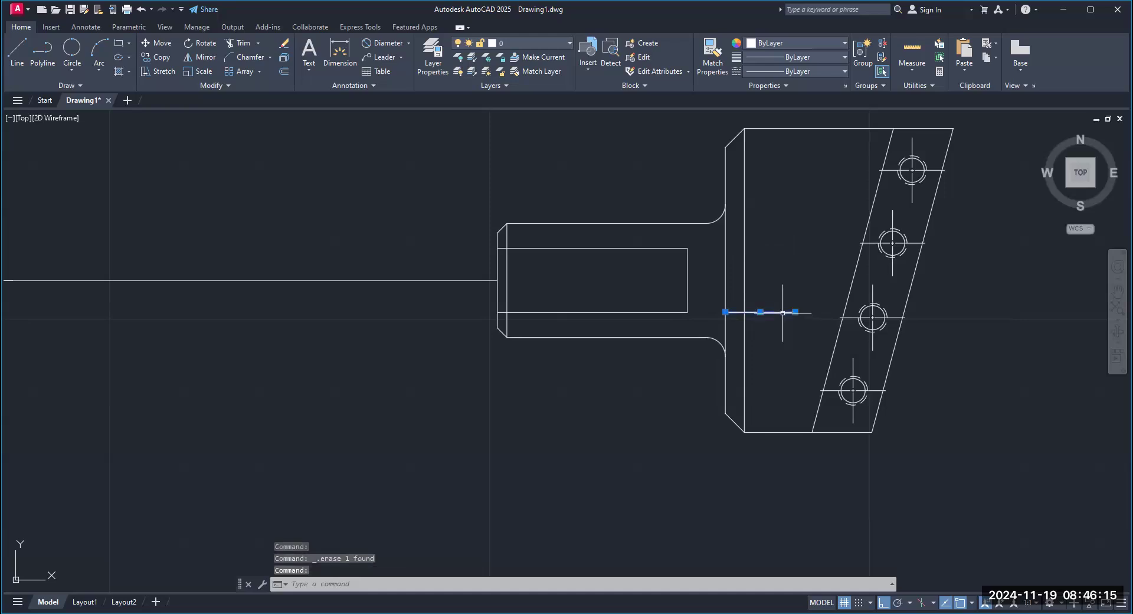
pyautogui.press('Delete')
# Draw a three-point arc between the chamfer line's intersections with the rectangle, passing through the midpoint of the shaft's left end edge
pyautogui.scroll(-4, 614, 448)
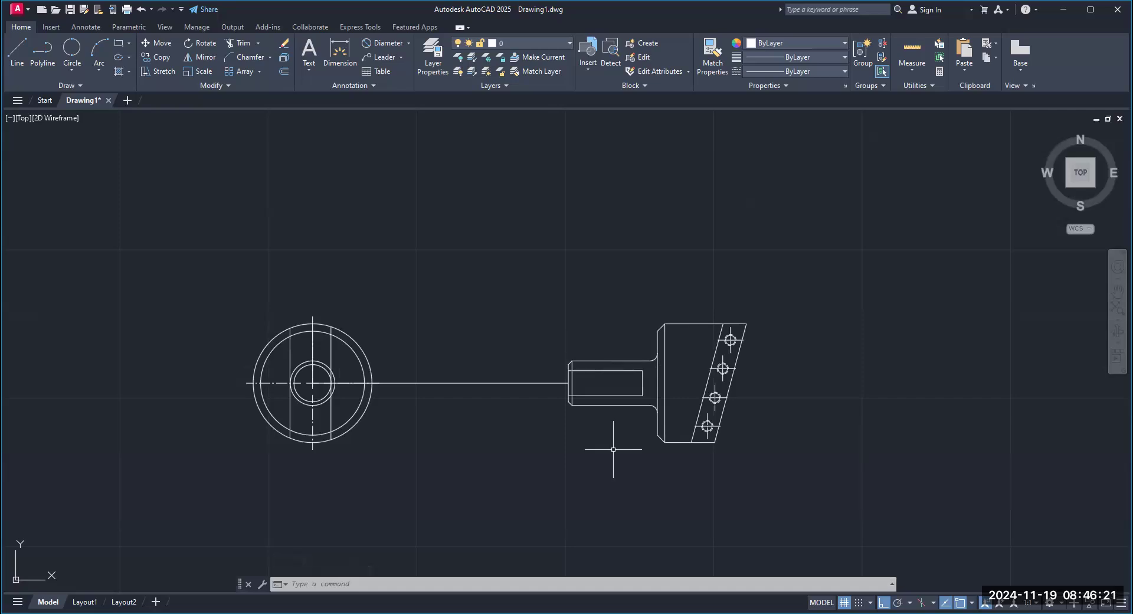
pyautogui.scroll(6, 543, 410)
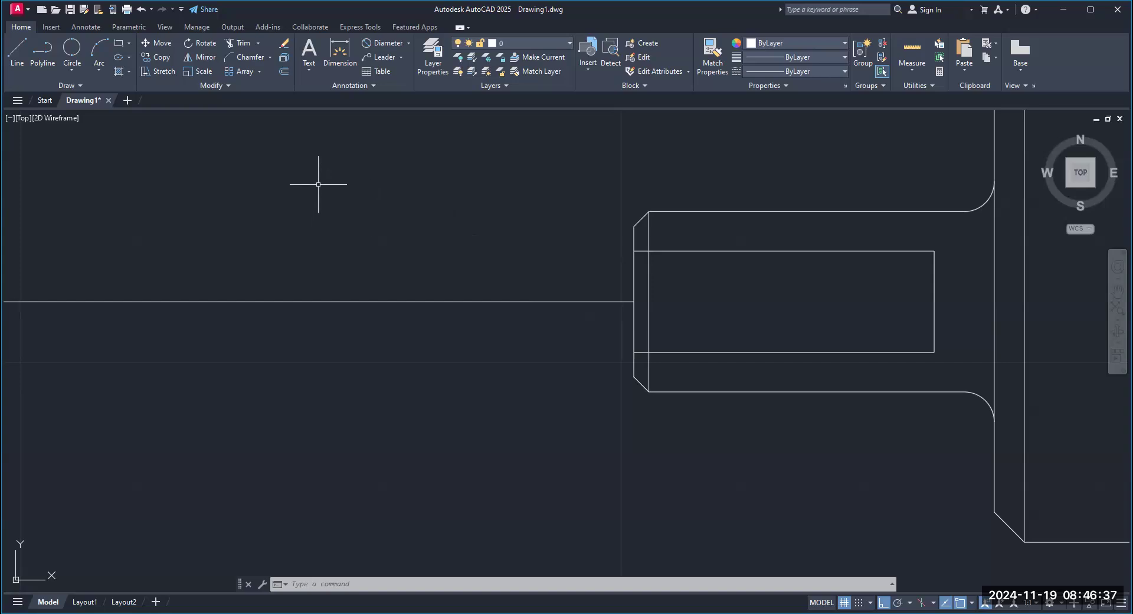
pyautogui.click(100, 69)
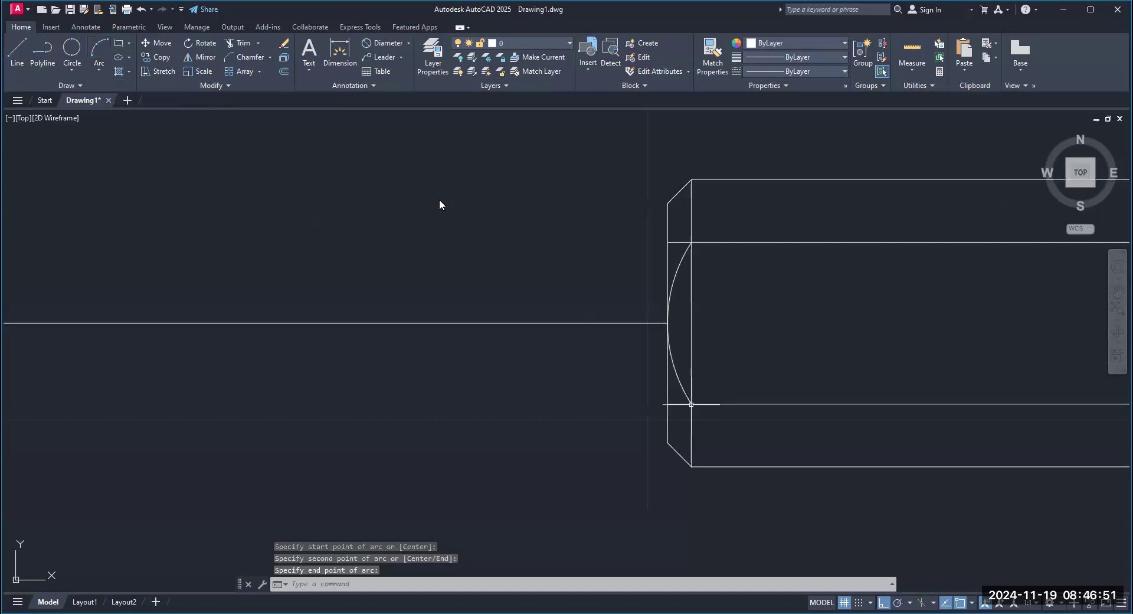
pyautogui.rightClick(439, 199)
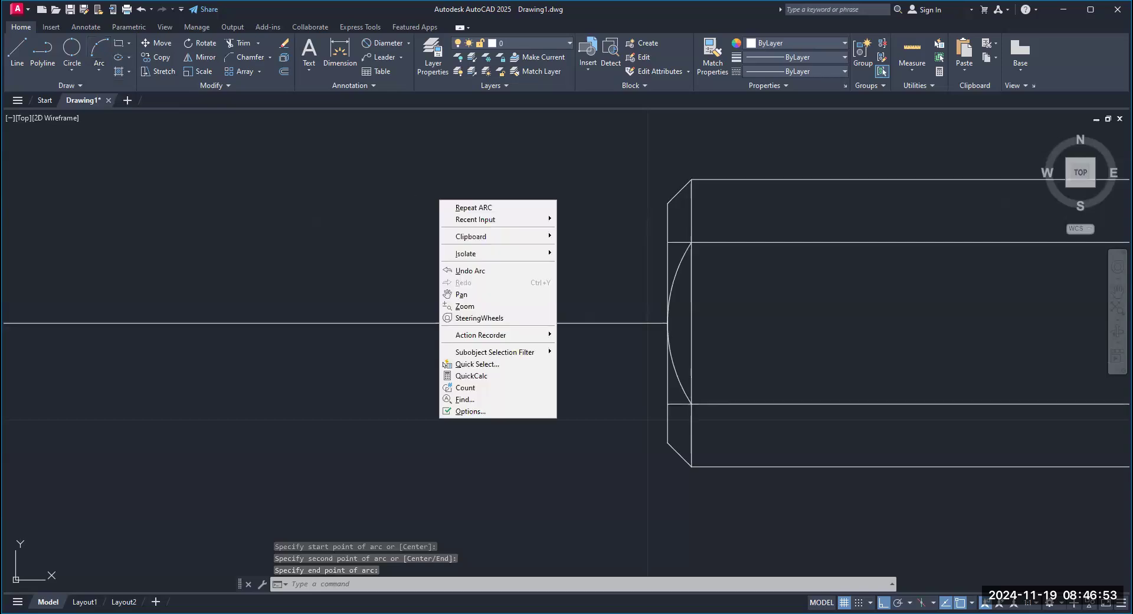
# Trim the two horizontal stubs outside the arc and the chamfer line's segment between the rectangle's long edges
pyautogui.press('Escape')
pyautogui.press('Escape')
pyautogui.press('Escape')
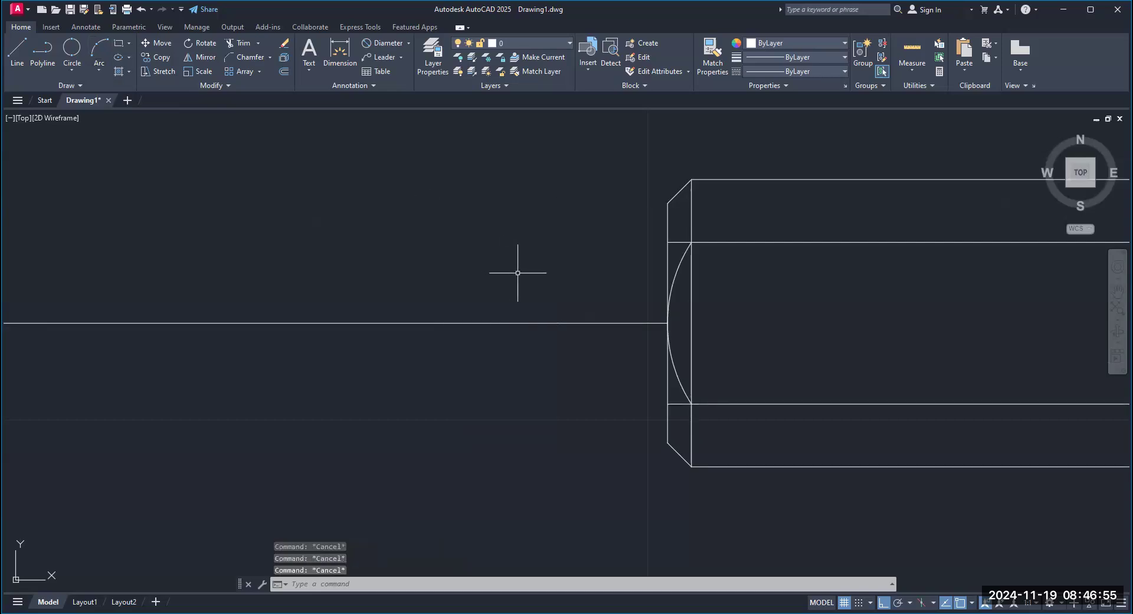
pyautogui.scroll(-2, 519, 271)
pyautogui.moveTo(518, 271); pyautogui.dragTo(379, 228, button='middle')
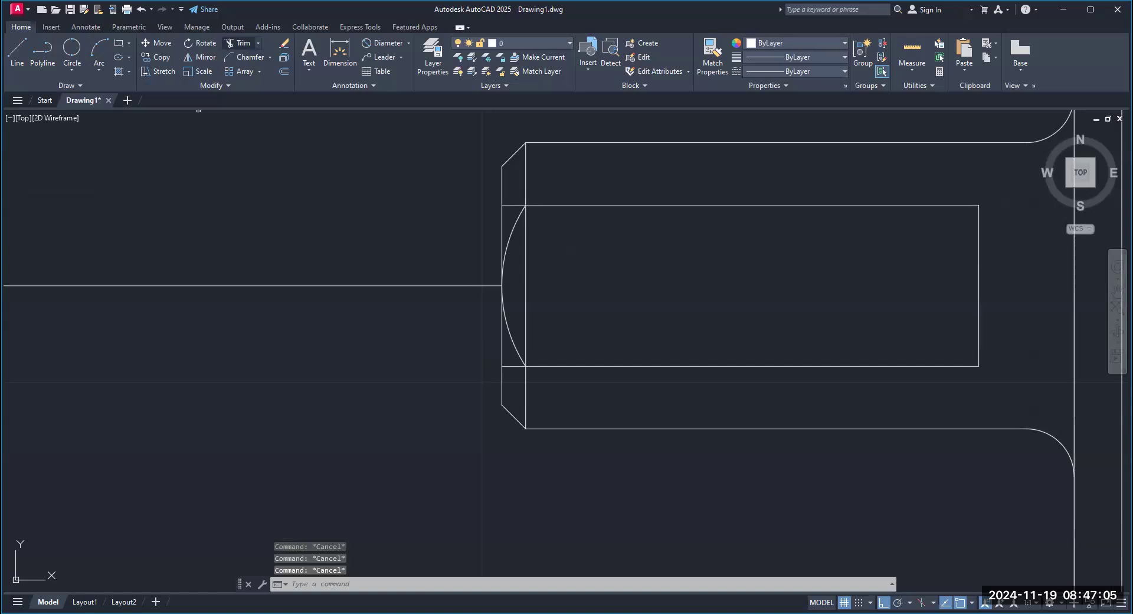
pyautogui.click(243, 43)
pyautogui.click(541, 197)
pyautogui.click(541, 358)
pyautogui.click(553, 282)
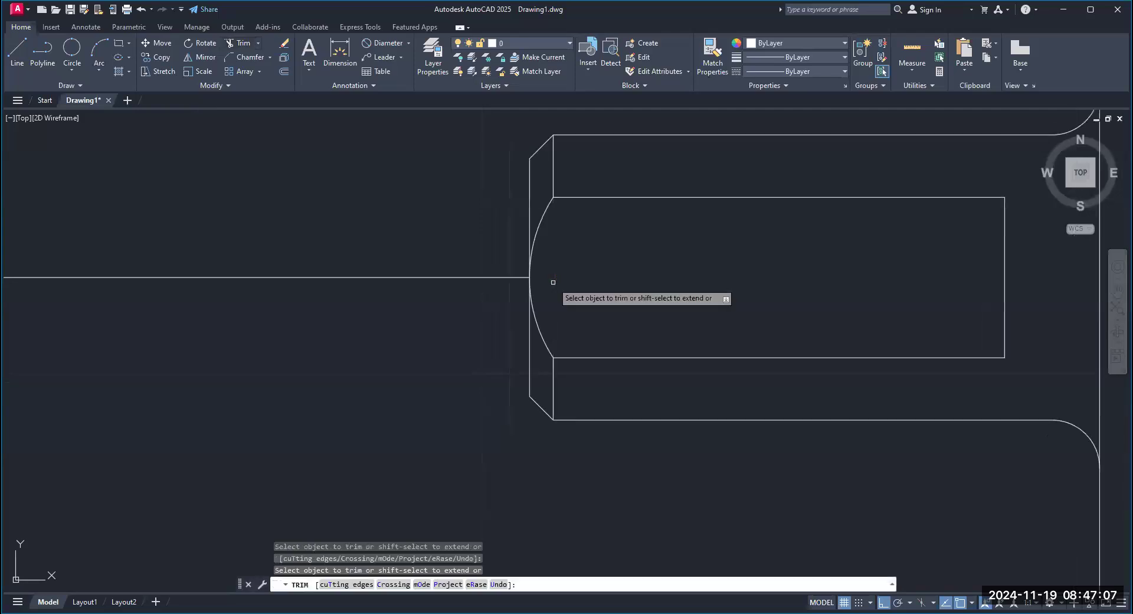
pyautogui.scroll(-4, 335, 380)
pyautogui.rightClick(336, 379)
pyautogui.click(361, 385)
# Change the linetype of the vertical line between the arc's endpoints on the shaft's flat to hidden
pyautogui.scroll(-2, 363, 383)
pyautogui.moveTo(365, 381); pyautogui.dragTo(400, 338, button='middle')
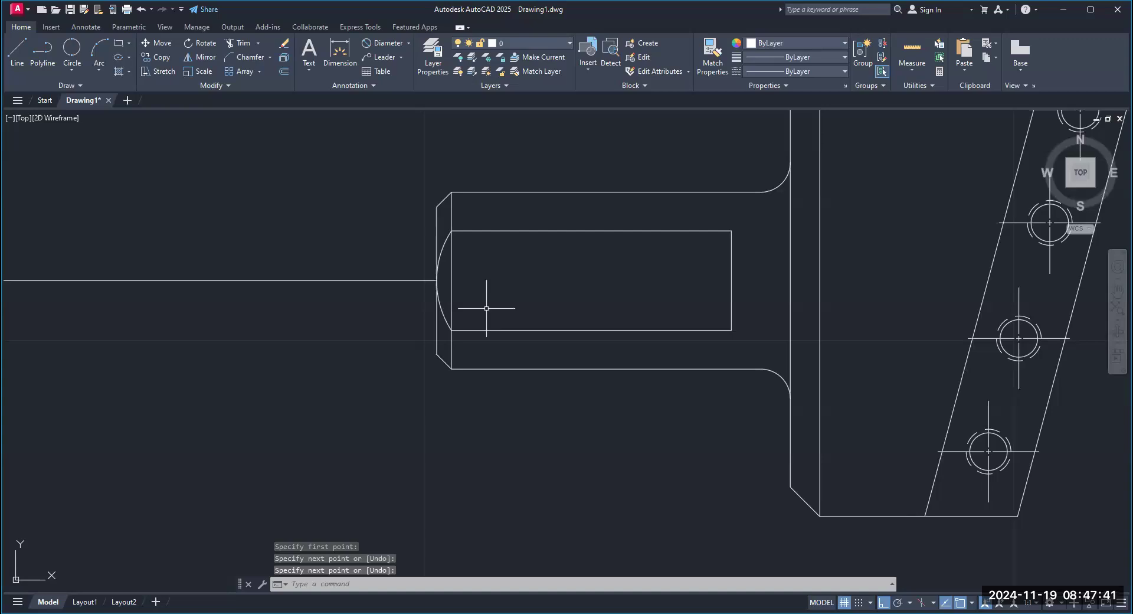
pyautogui.write('change')
pyautogui.press('Return')
pyautogui.click(451, 299)
pyautogui.press('Return')
pyautogui.write('p')
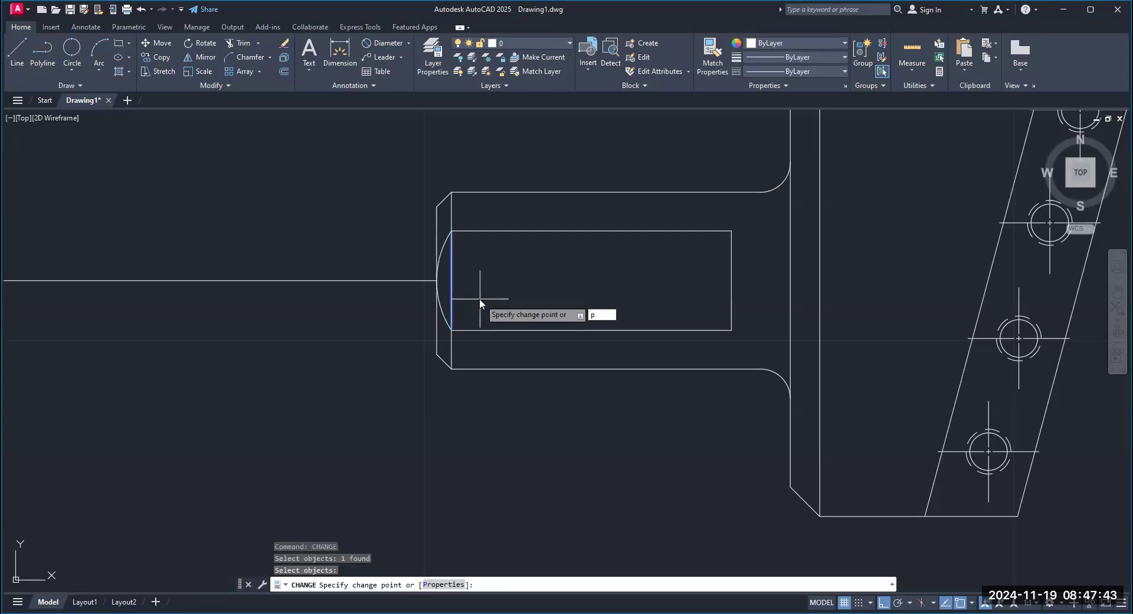
pyautogui.press('Return')
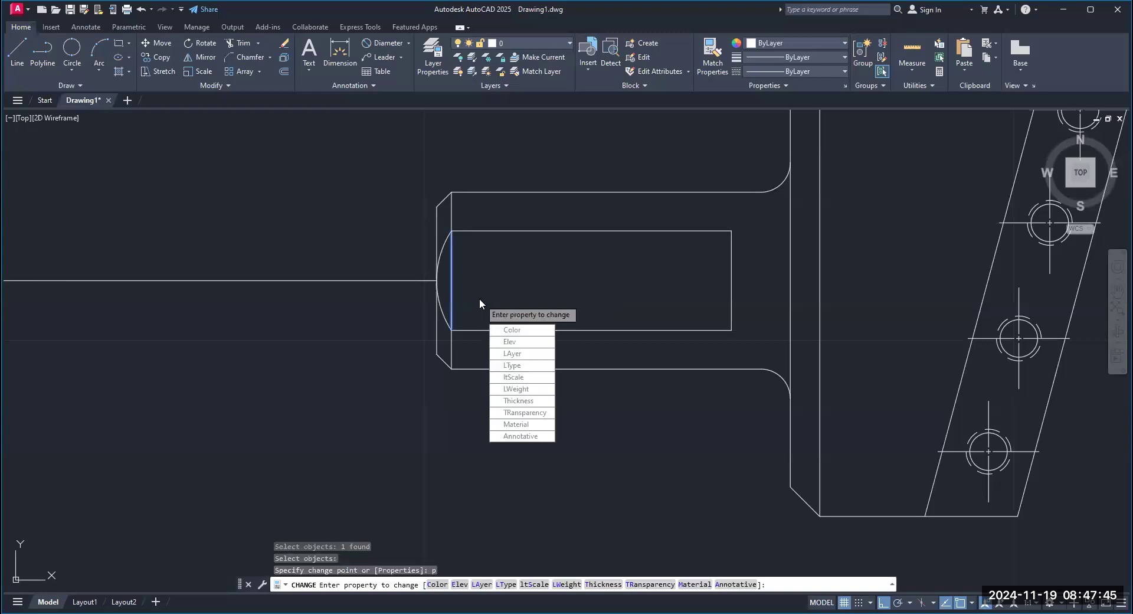
pyautogui.write('lt')
pyautogui.press('Return')
pyautogui.write('hidden')
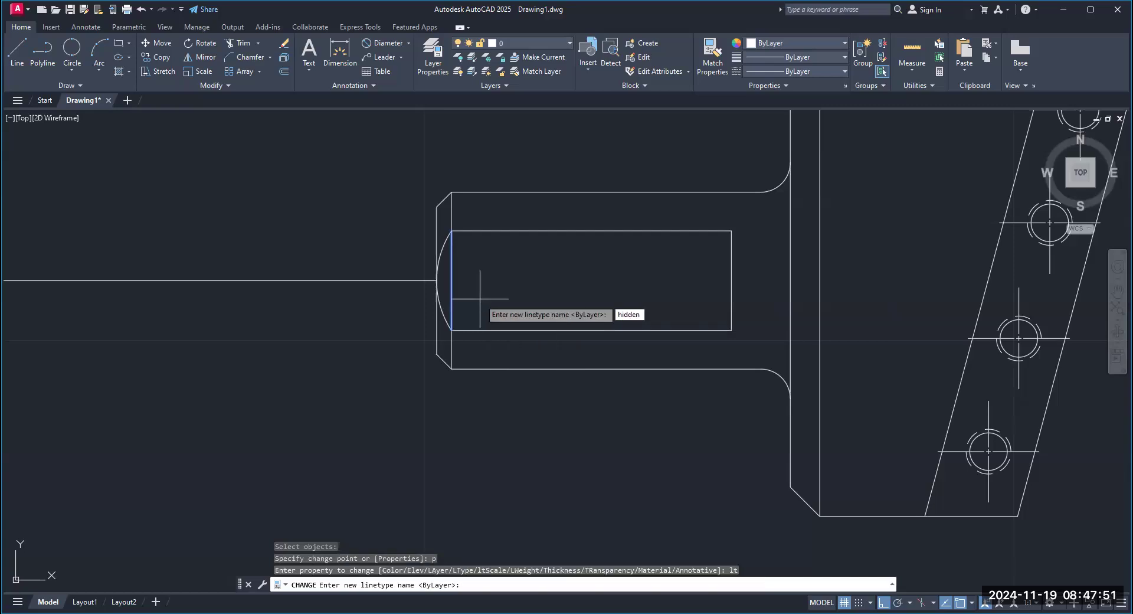
pyautogui.press('Return')
pyautogui.press('Return')
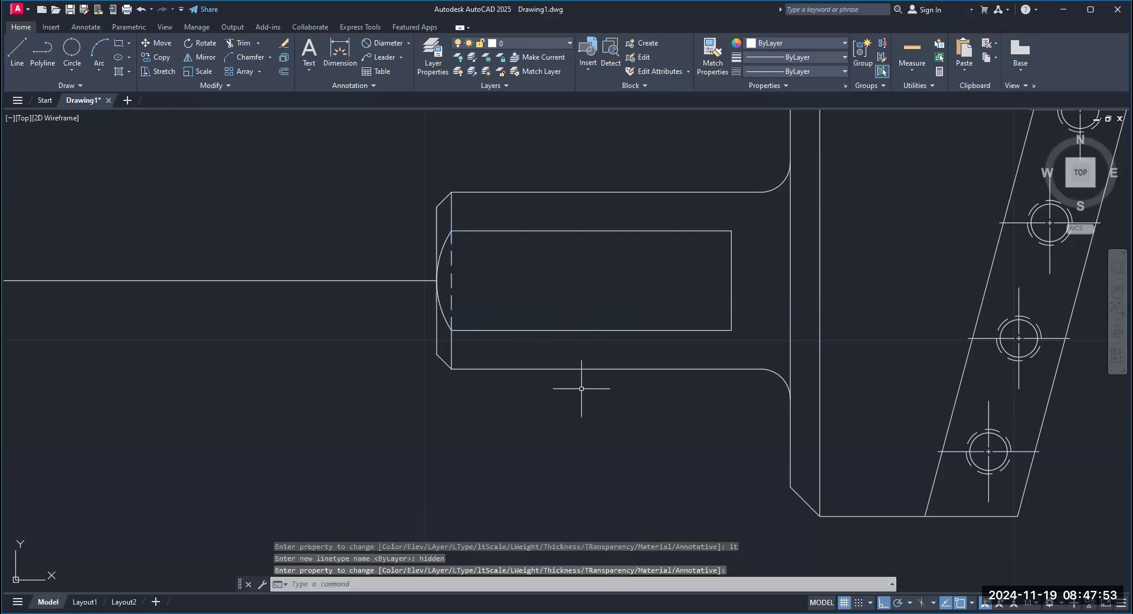
# Examine the circular end view and the side view of the part together
pyautogui.scroll(-2, 581, 389)
pyautogui.moveTo(555, 433); pyautogui.dragTo(554, 400, button='middle')
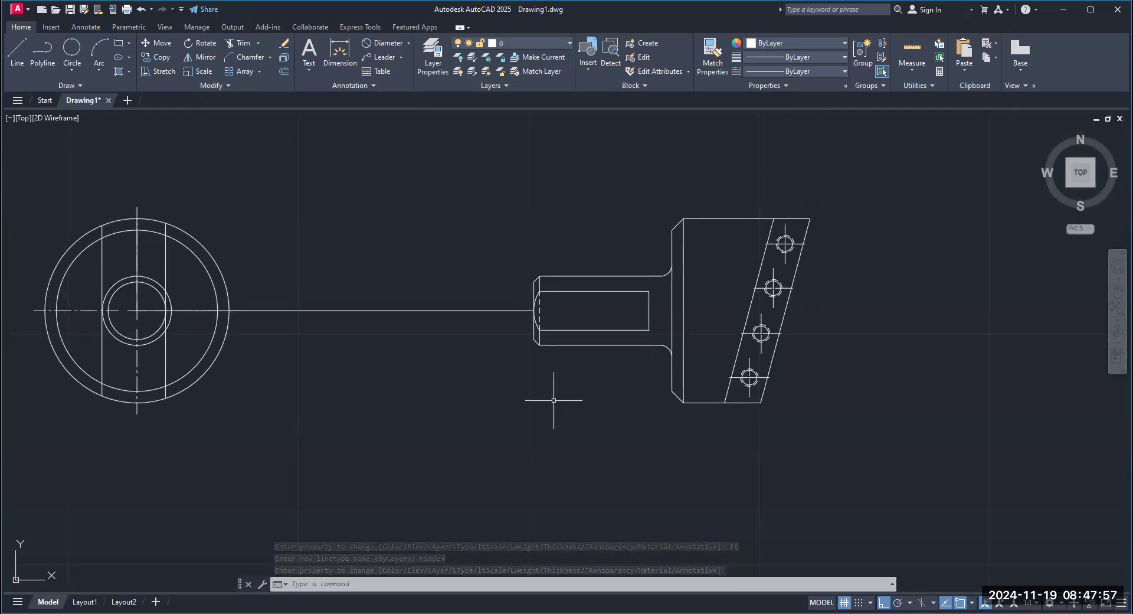
pyautogui.scroll(-3, 553, 400)
pyautogui.scroll(3, 552, 400)
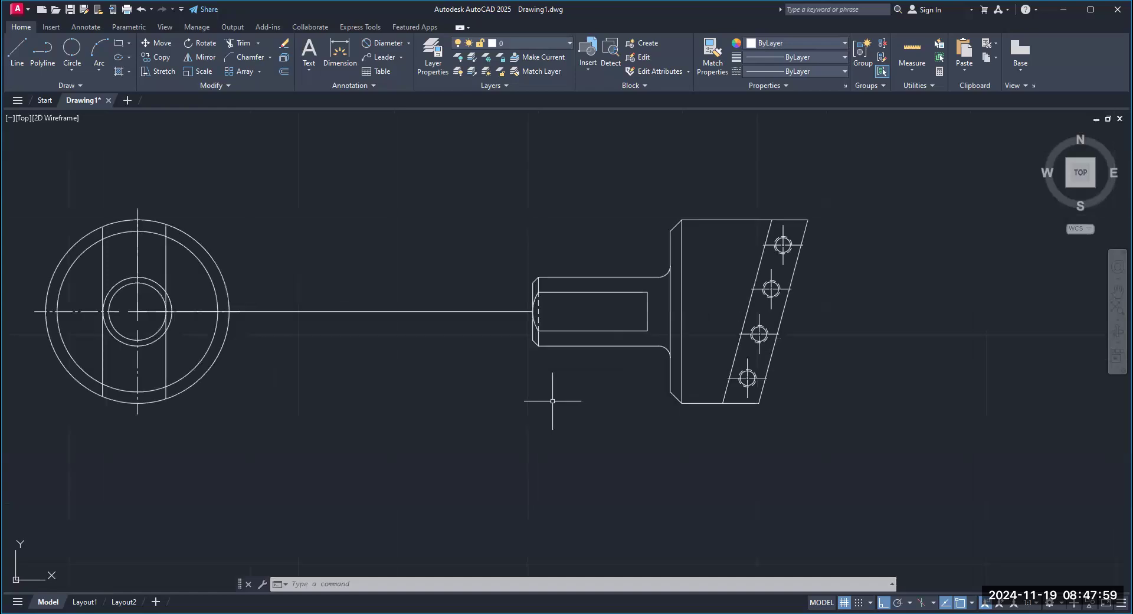
pyautogui.moveTo(440, 394)
pyautogui.mouseDown(button='middle')
pyautogui.moveTo(458, 376)
pyautogui.moveTo(571, 380)
pyautogui.mouseUp(button='middle')
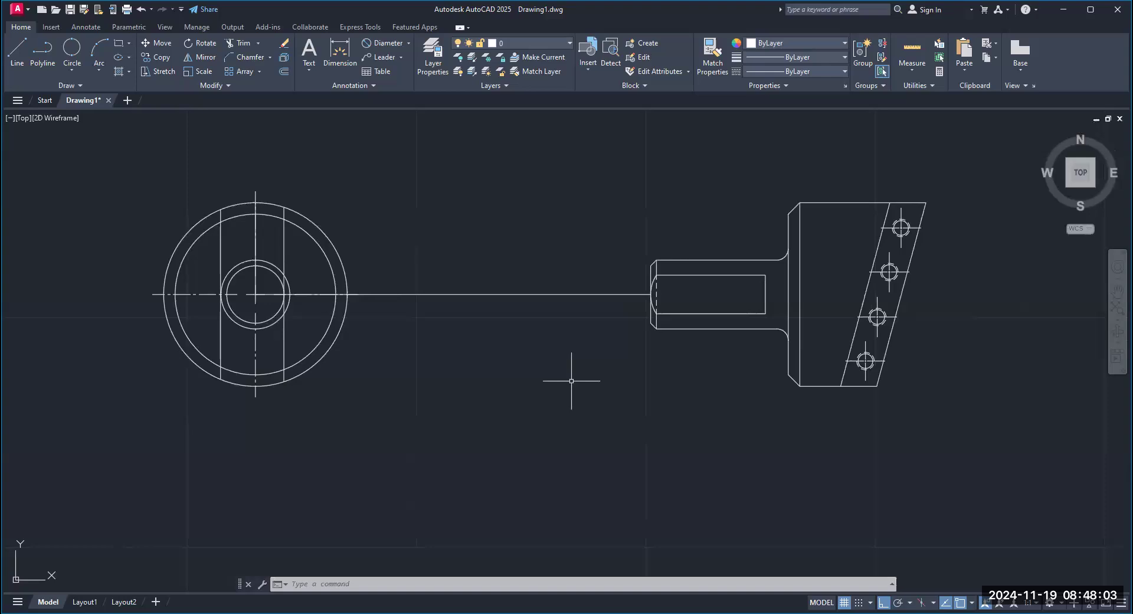
pyautogui.scroll(-2, 571, 380)
pyautogui.scroll(2, 571, 380)
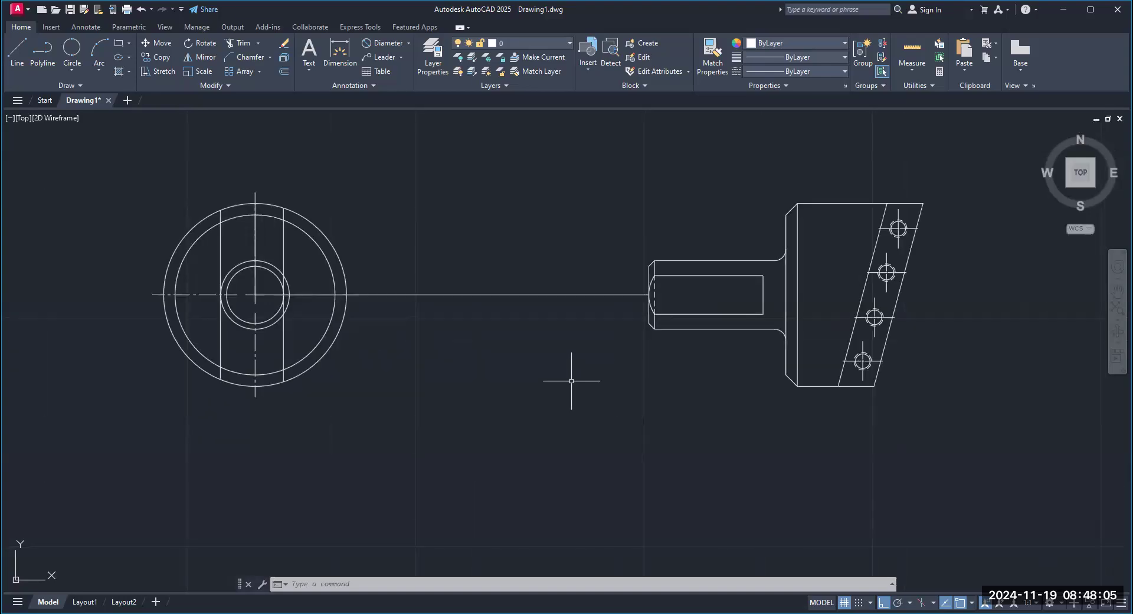
pyautogui.moveTo(606, 377); pyautogui.dragTo(505, 395, button='middle')
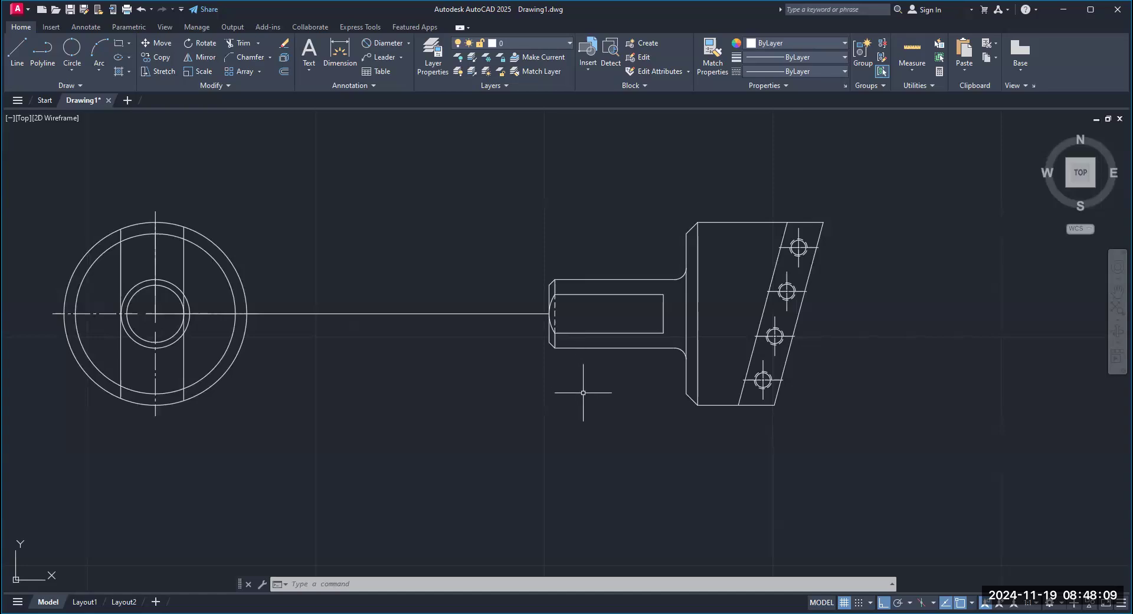
pyautogui.moveTo(592, 387); pyautogui.dragTo(554, 385, button='middle')
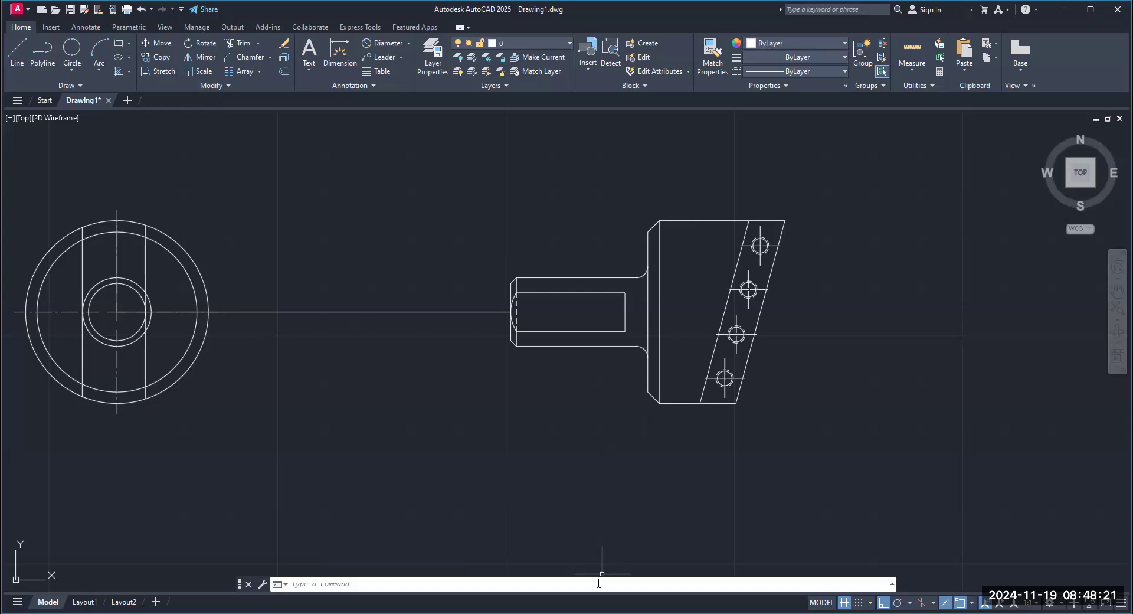
# Draw a horizontal projection line about 7.89 long from the lower end of the circular view's right-hand vertical chord across the side view
pyautogui.click(16, 65)
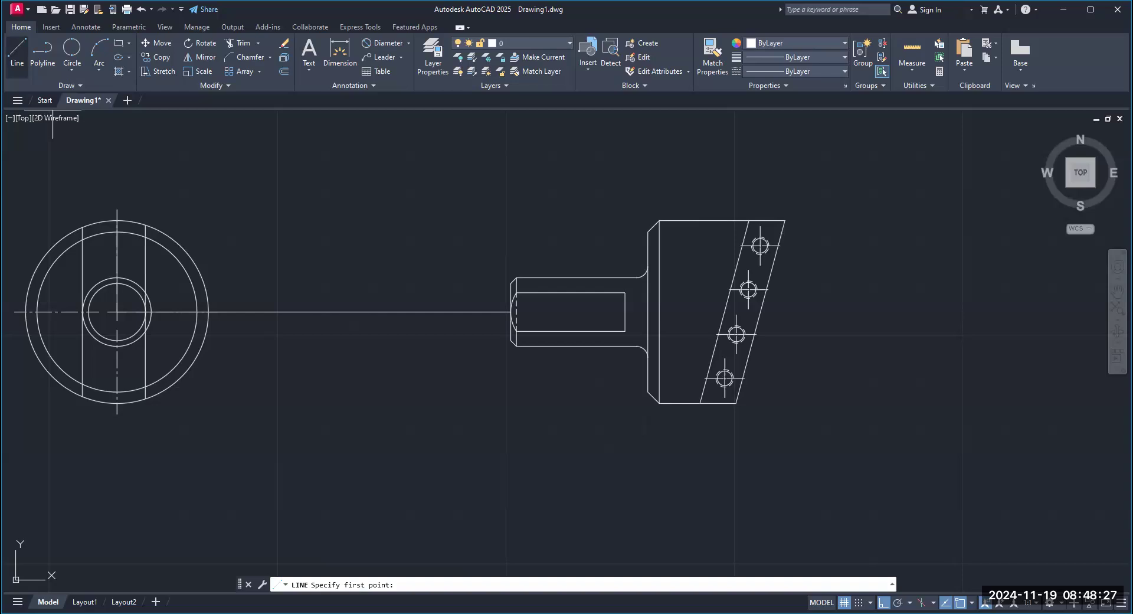
pyautogui.scroll(2, 127, 387)
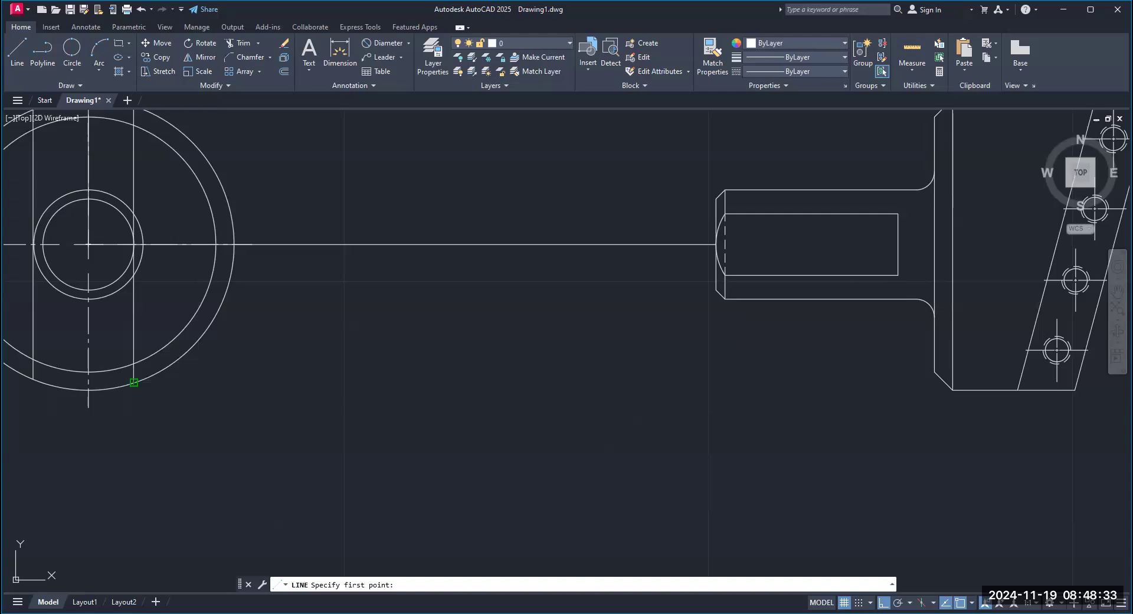
pyautogui.click(134, 382)
pyautogui.scroll(-4, 145, 384)
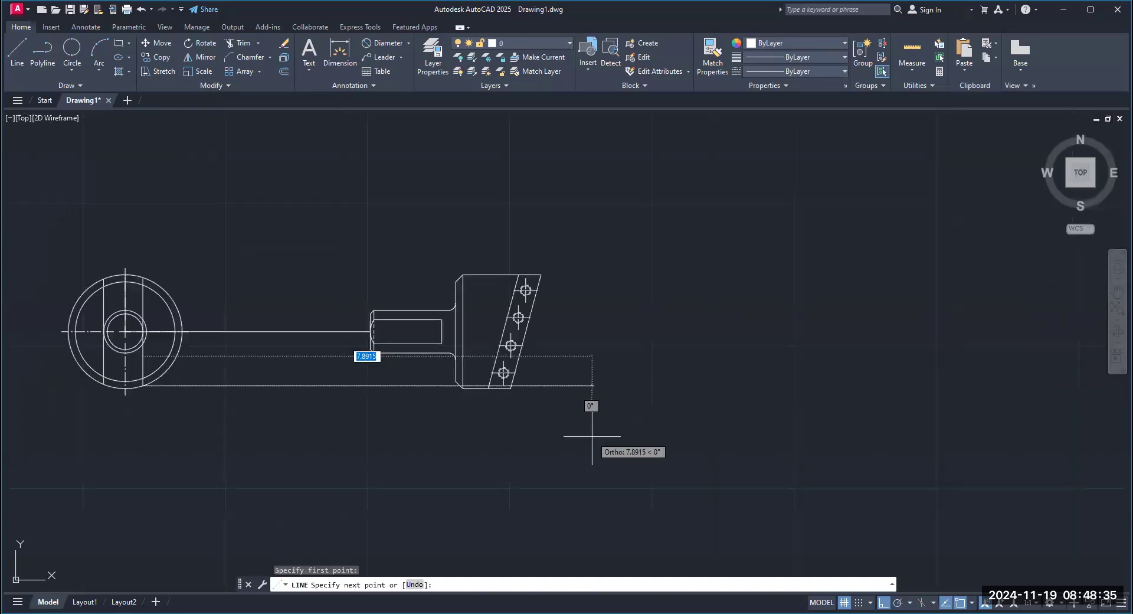
pyautogui.click(592, 436)
pyautogui.press('Return')
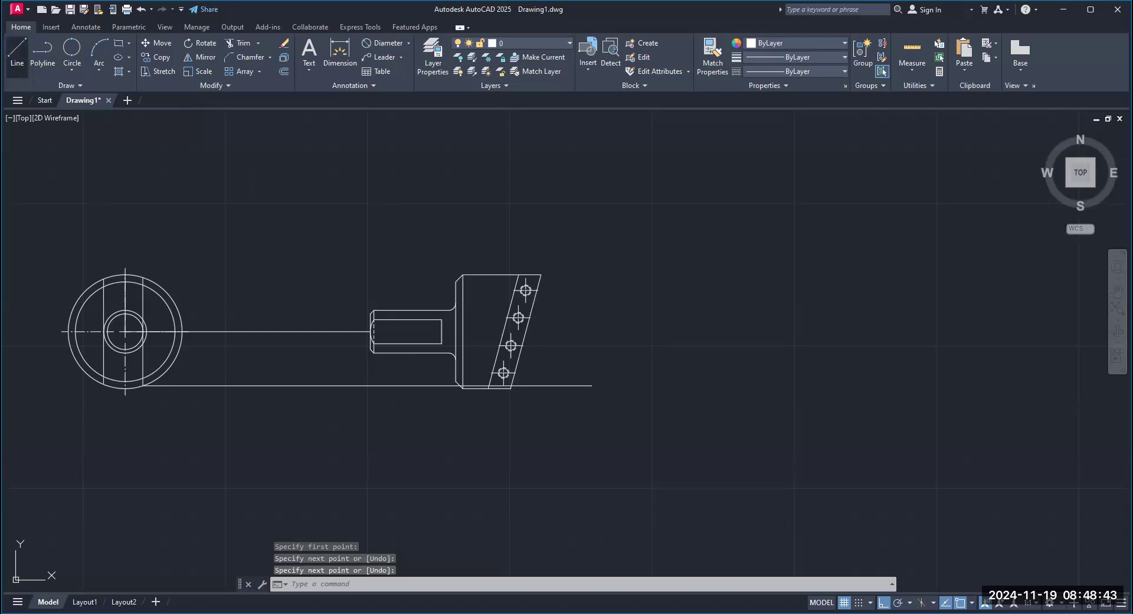
# Draw a horizontal projection line about 7.82 long from the upper end of the same vertical chord across the side view
pyautogui.click(17, 54)
pyautogui.scroll(2, 127, 277)
pyautogui.click(153, 277)
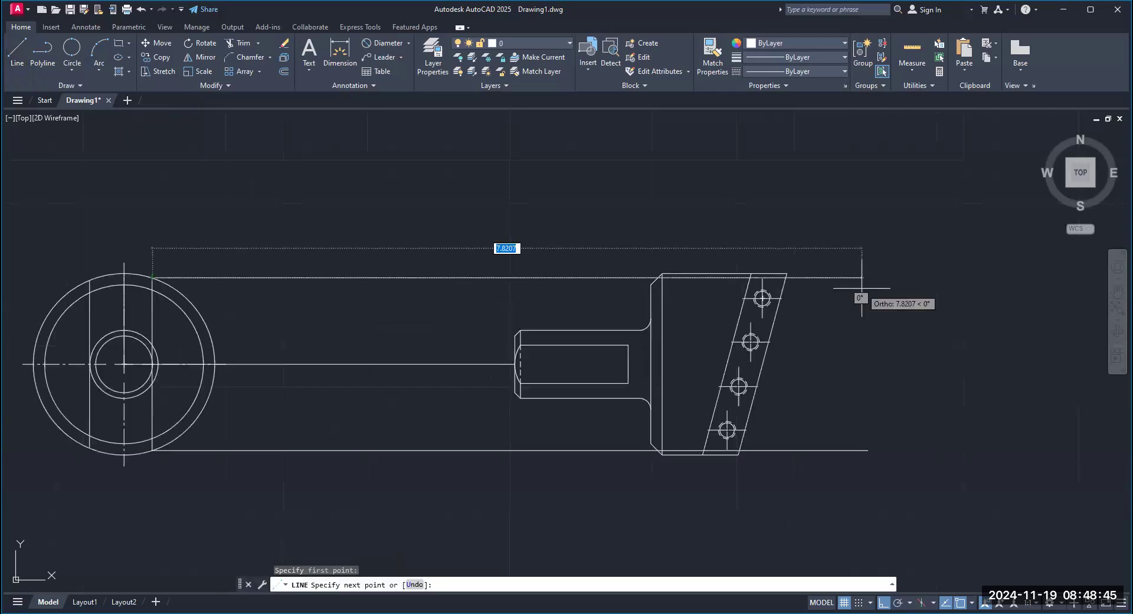
pyautogui.click(861, 278)
pyautogui.press('Return')
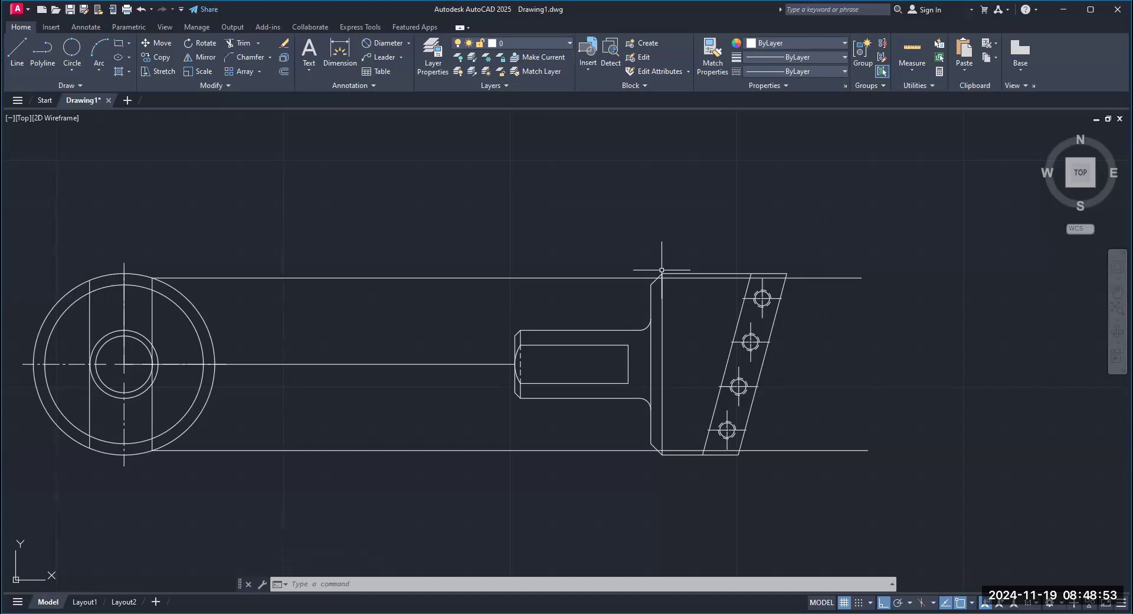
# Trim both projection lines between the cutter head's inner vertical line and the slanted strip, and beyond the strip's outer edge
pyautogui.scroll(4, 736, 420)
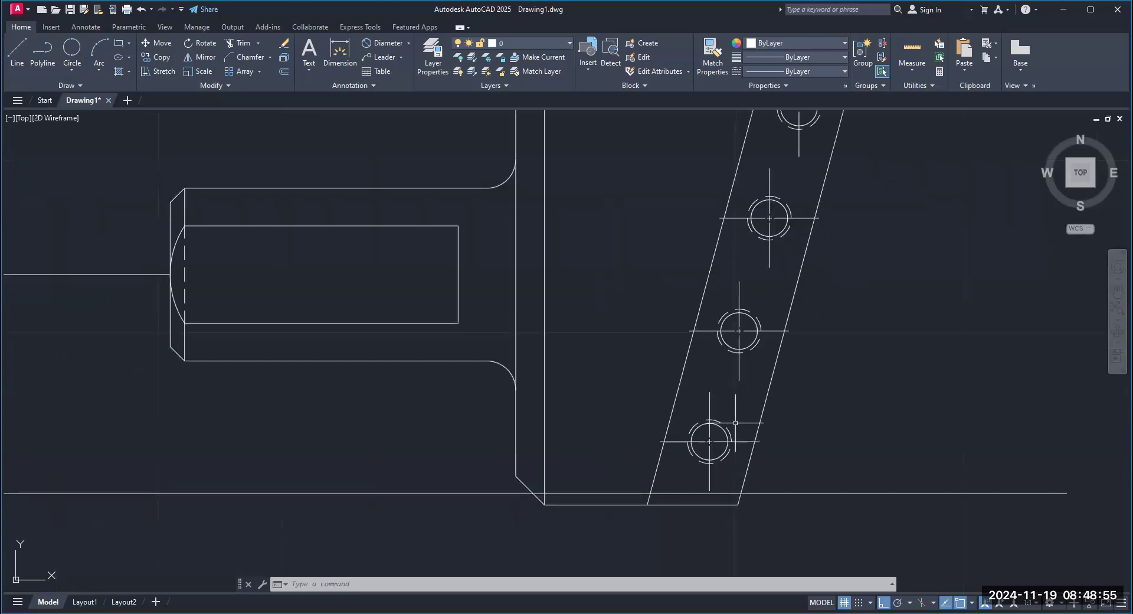
pyautogui.scroll(-4, 723, 423)
pyautogui.moveTo(721, 422); pyautogui.dragTo(608, 410, button='middle')
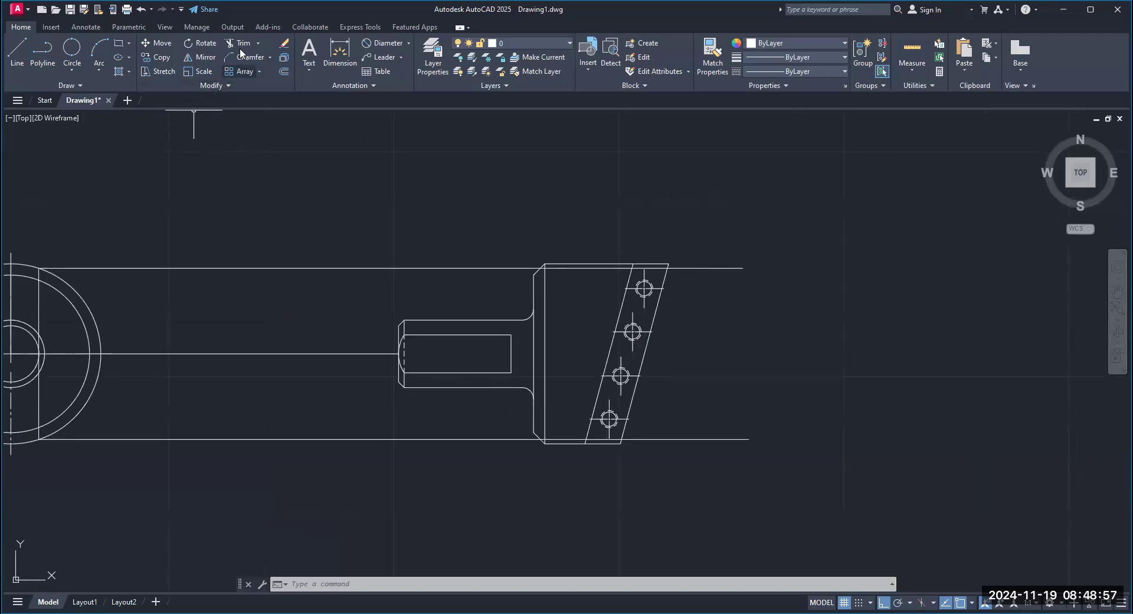
pyautogui.write('trim')
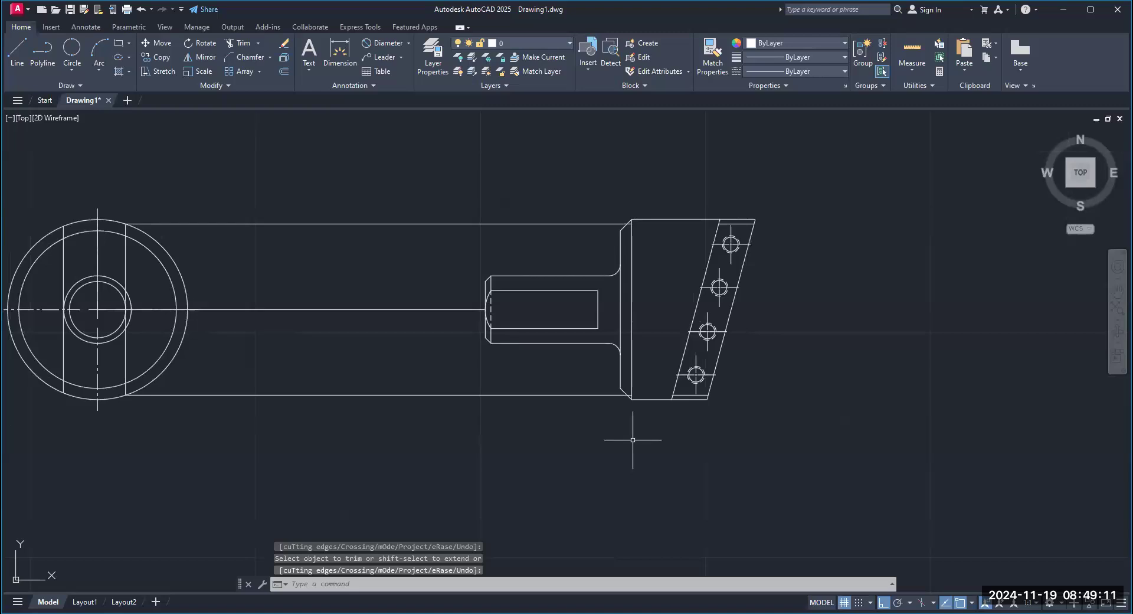
pyautogui.press('Escape')
# Erase the two leftover projection line segments between the circular view and the cutter head
pyautogui.click(430, 395)
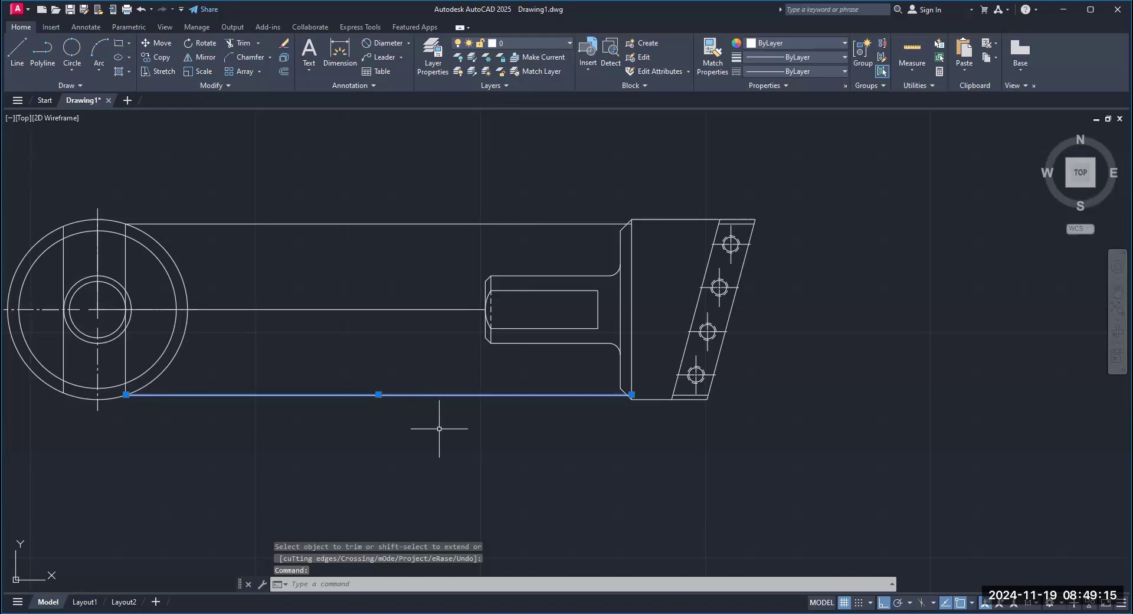
pyautogui.press('Delete')
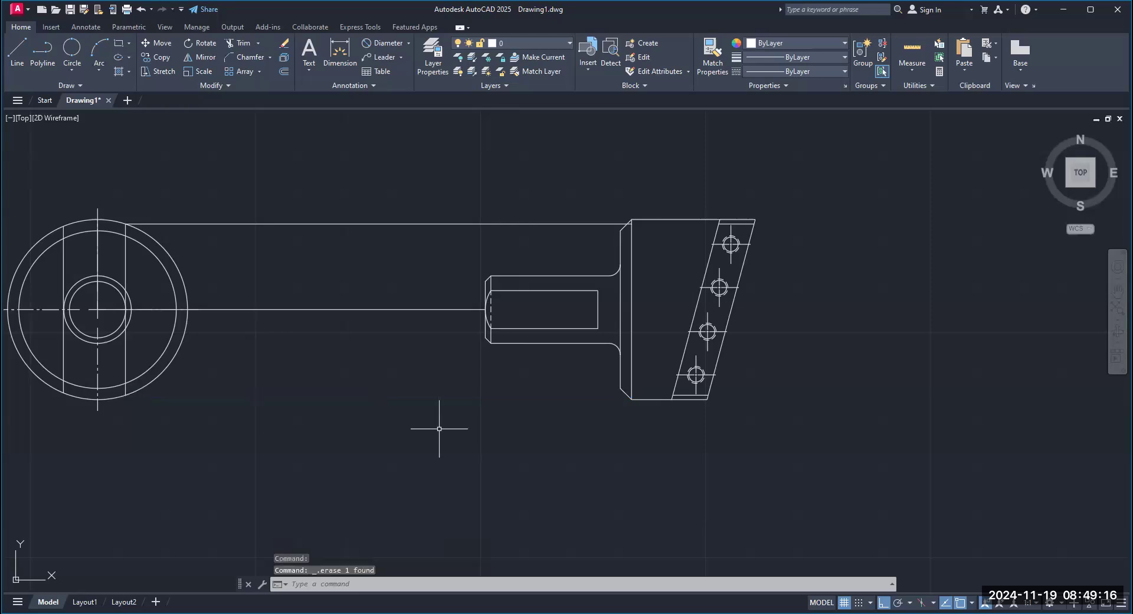
pyautogui.click(396, 224)
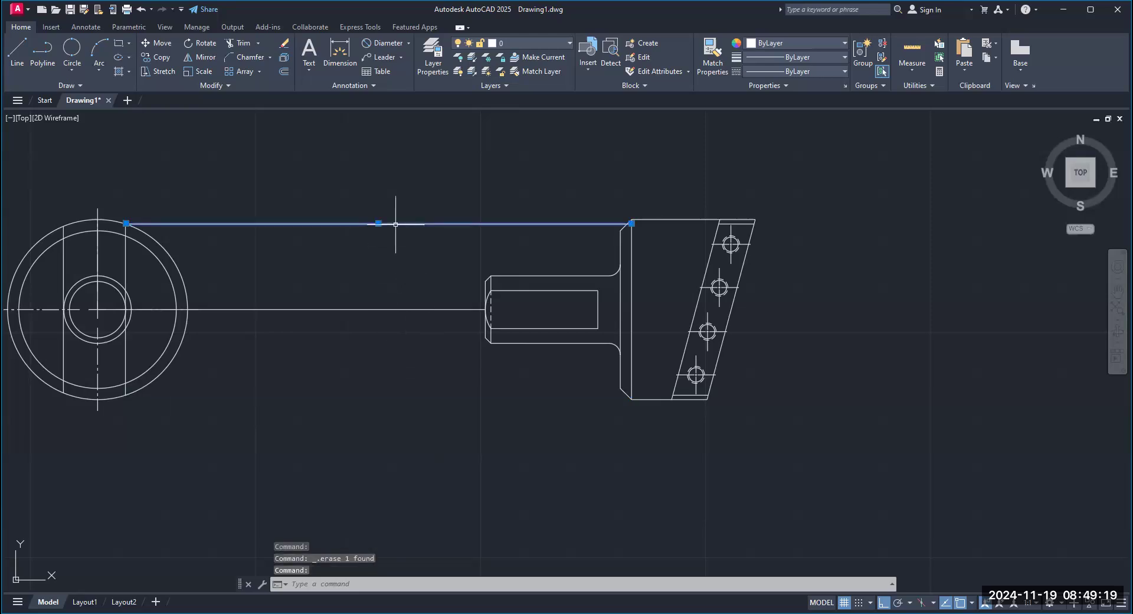
pyautogui.press('Delete')
# Trim the ends of the strip's inner slanted edge that extend past its upper and lower horizontal lines
pyautogui.scroll(4, 732, 391)
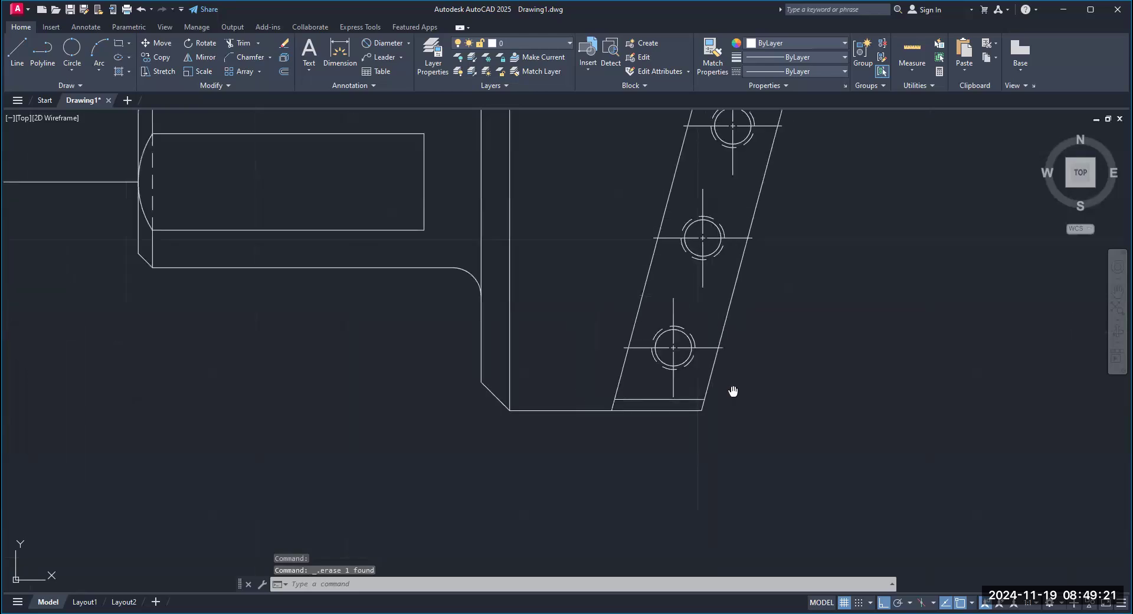
pyautogui.scroll(2, 715, 380)
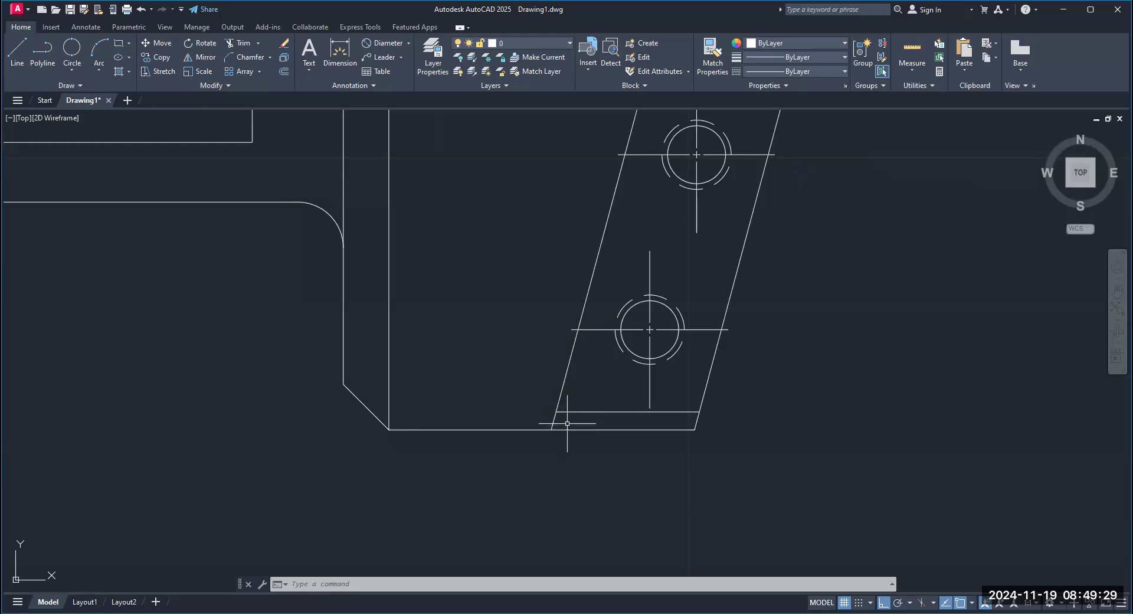
pyautogui.write('TRIM')
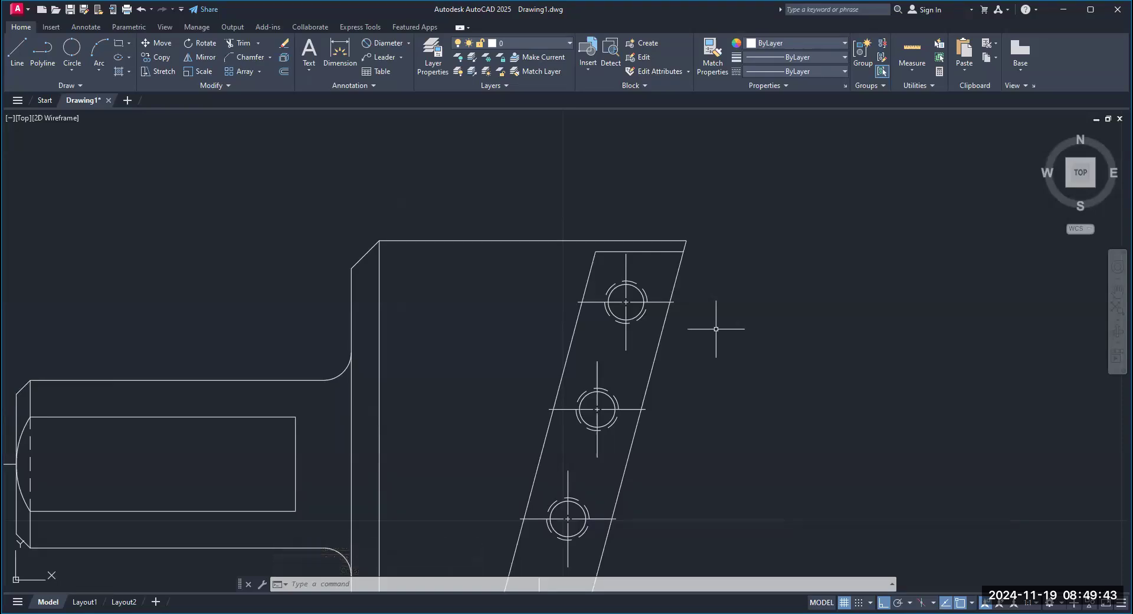
pyautogui.scroll(-5, 716, 329)
pyautogui.moveTo(667, 362)
pyautogui.mouseDown(button='middle')
pyautogui.moveTo(703, 268)
pyautogui.moveTo(754, 255)
pyautogui.mouseUp(button='middle')
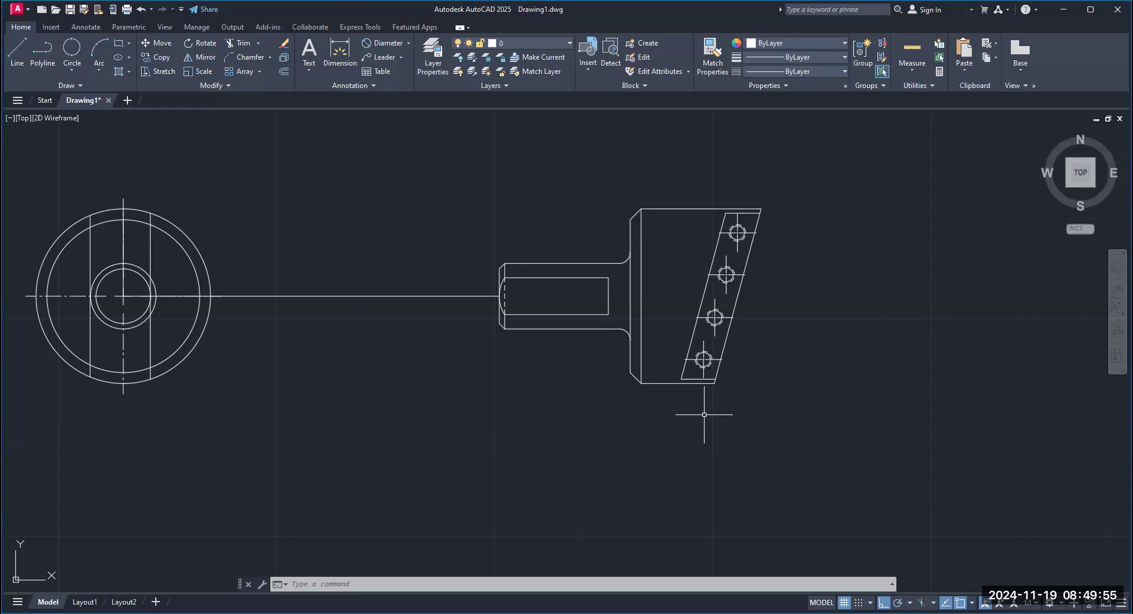
pyautogui.moveTo(518, 384); pyautogui.dragTo(546, 397, button='middle')
pyautogui.scroll(2, 498, 322)
pyautogui.scroll(-2, 540, 254)
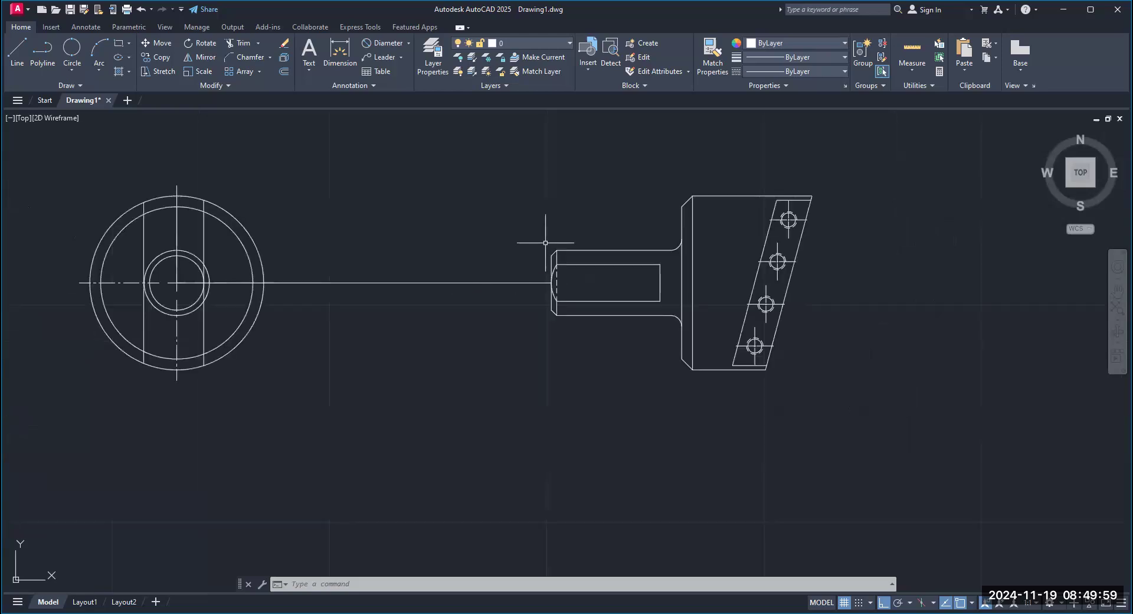
pyautogui.moveTo(465, 221); pyautogui.dragTo(471, 219, button='middle')
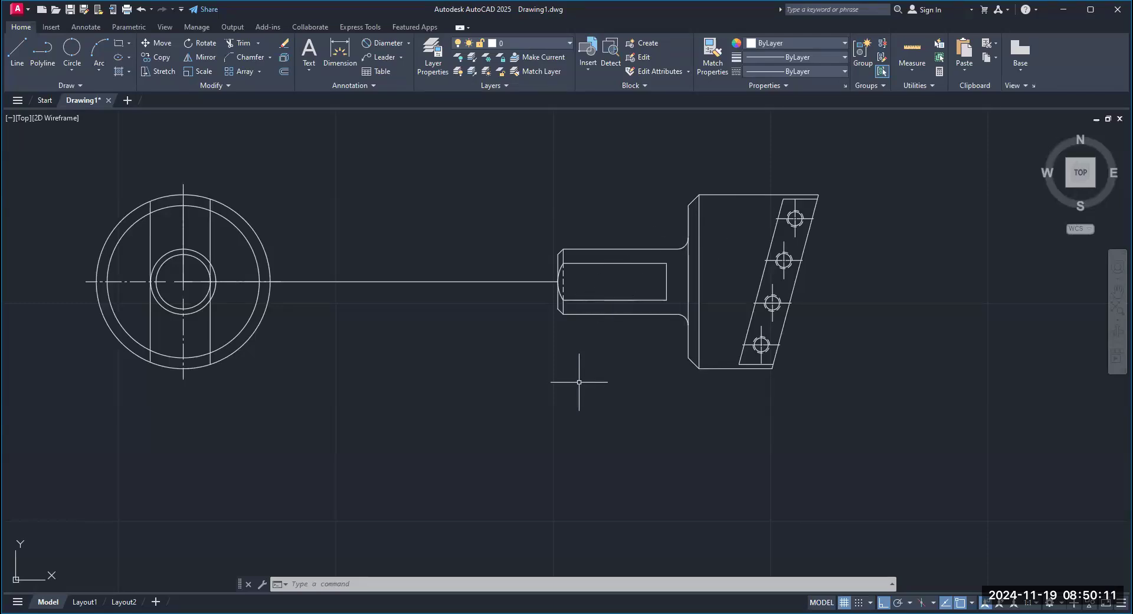
# Draw a horizontal projection line about 9.23 long from the top of the uppermost hole's dashed outer circle leftward past the circular view
pyautogui.click(12, 72)
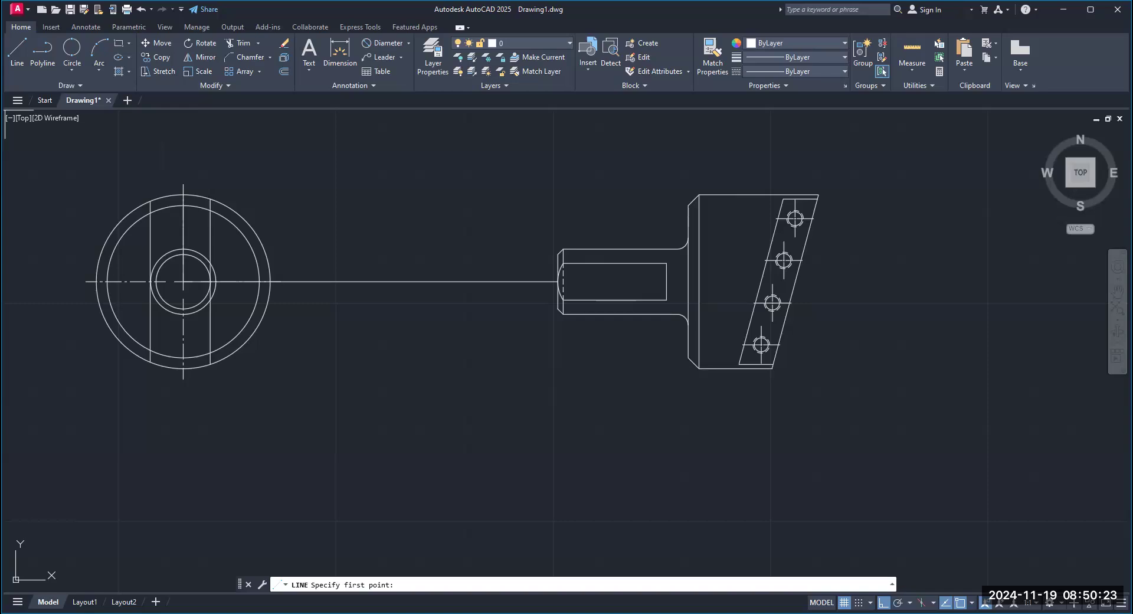
pyautogui.click(861, 224)
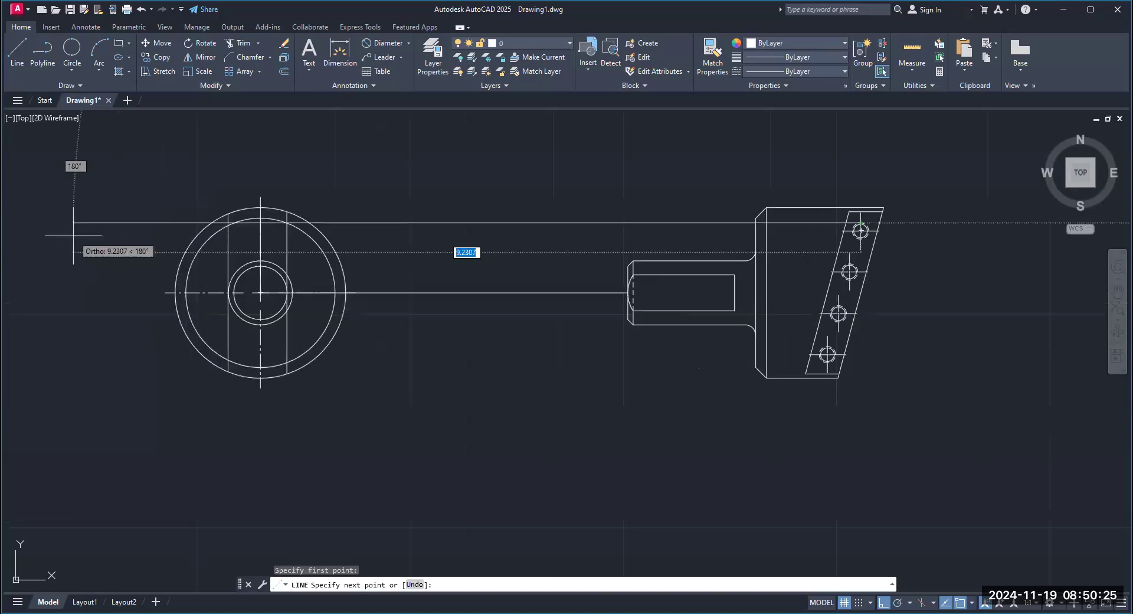
pyautogui.click(73, 234)
pyautogui.press('Return')
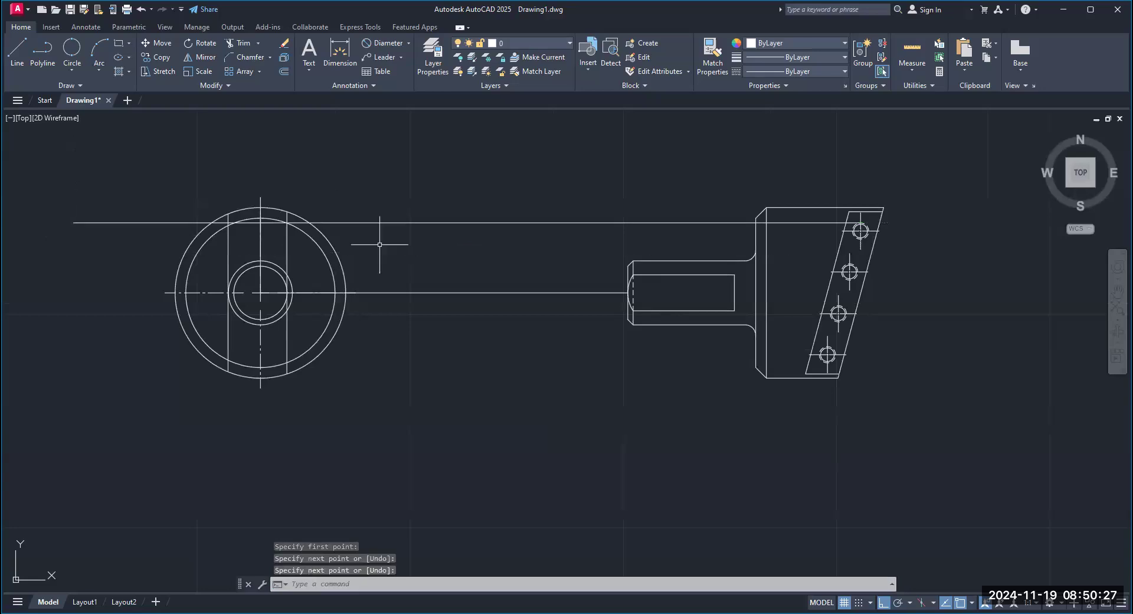
# Draw a horizontal projection line about 9 long from the top of the uppermost hole's solid inner circle leftward past the circular view
pyautogui.scroll(2, 546, 235)
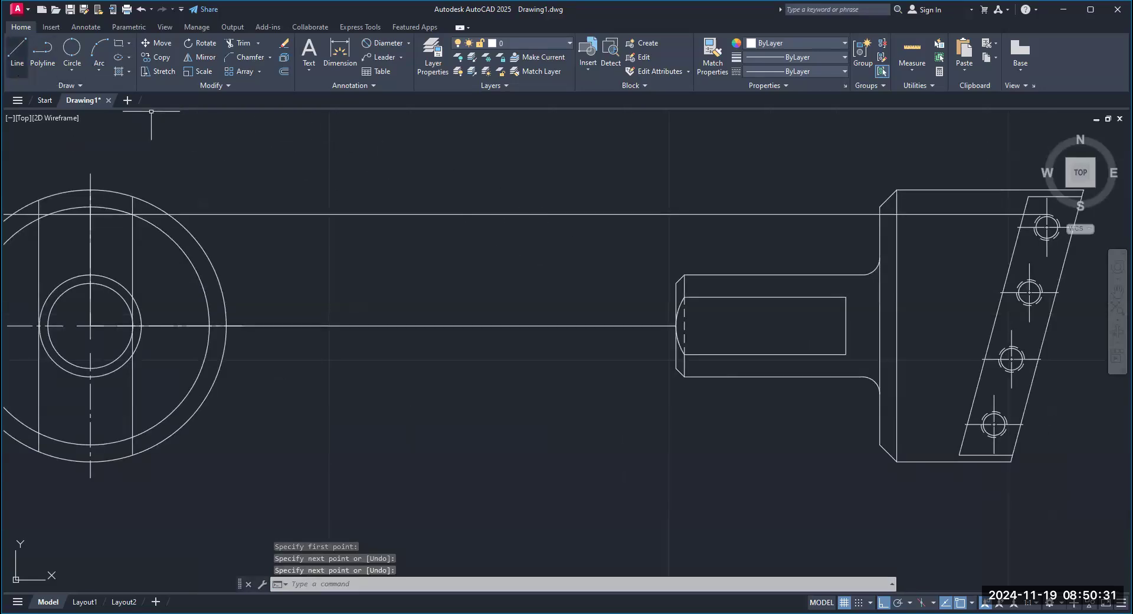
pyautogui.click(17, 54)
pyautogui.scroll(6, 1098, 241)
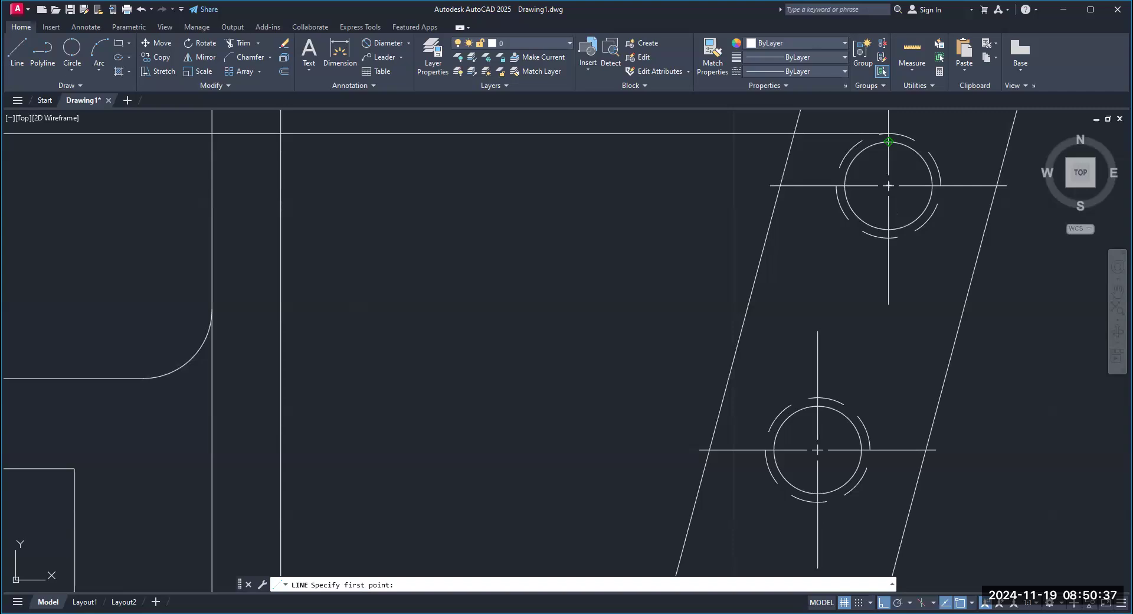
pyautogui.click(889, 141)
pyautogui.scroll(-8, 993, 139)
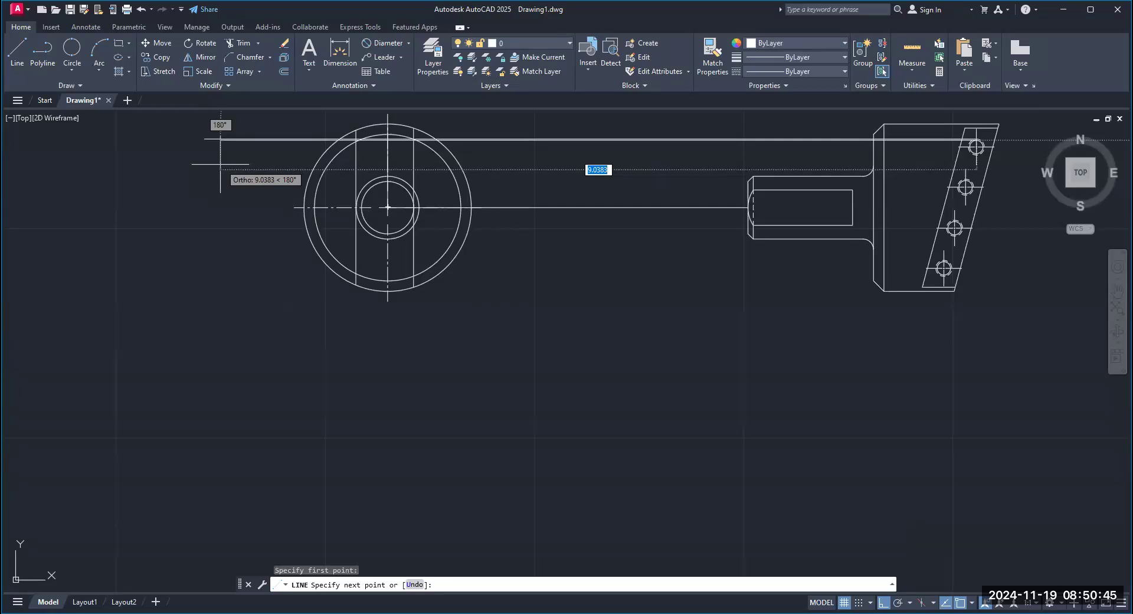
pyautogui.click(226, 140)
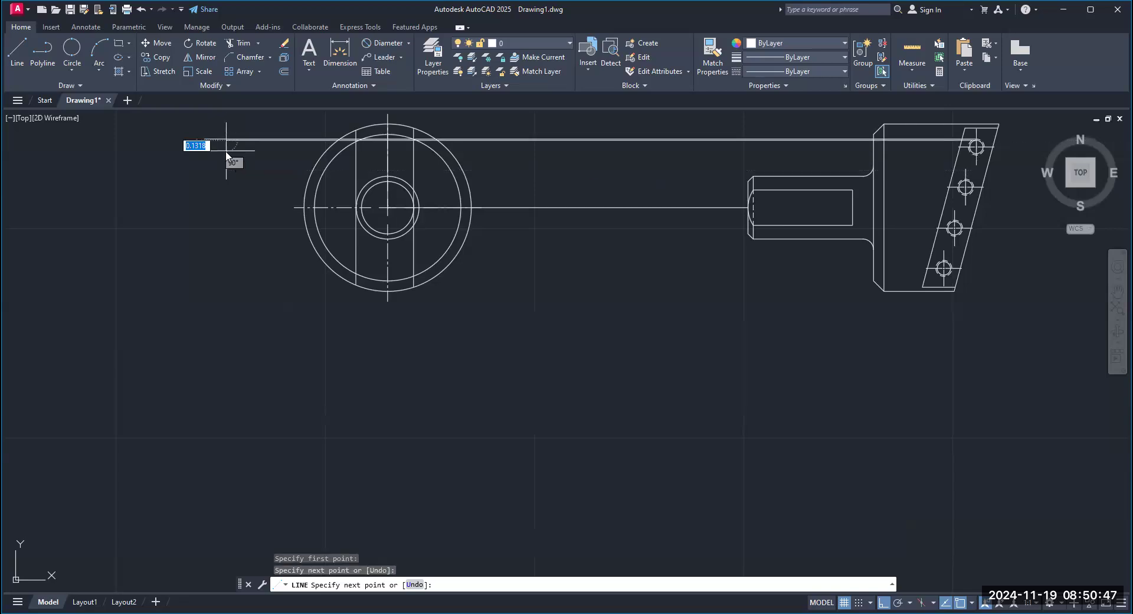
pyautogui.rightClick(239, 158)
pyautogui.click(251, 162)
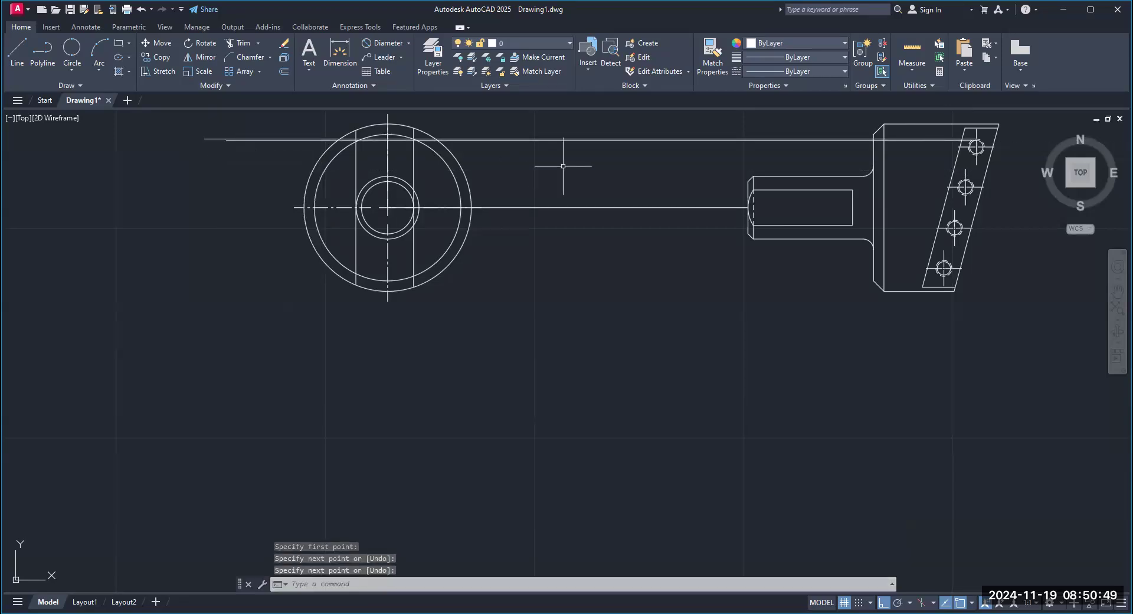
# Copy both hole projection lines downward, from the inner circle's top point to the dashed outer circle's bottom point on the uppermost hole
pyautogui.scroll(2, 563, 165)
pyautogui.moveTo(563, 164); pyautogui.dragTo(439, 175, button='middle')
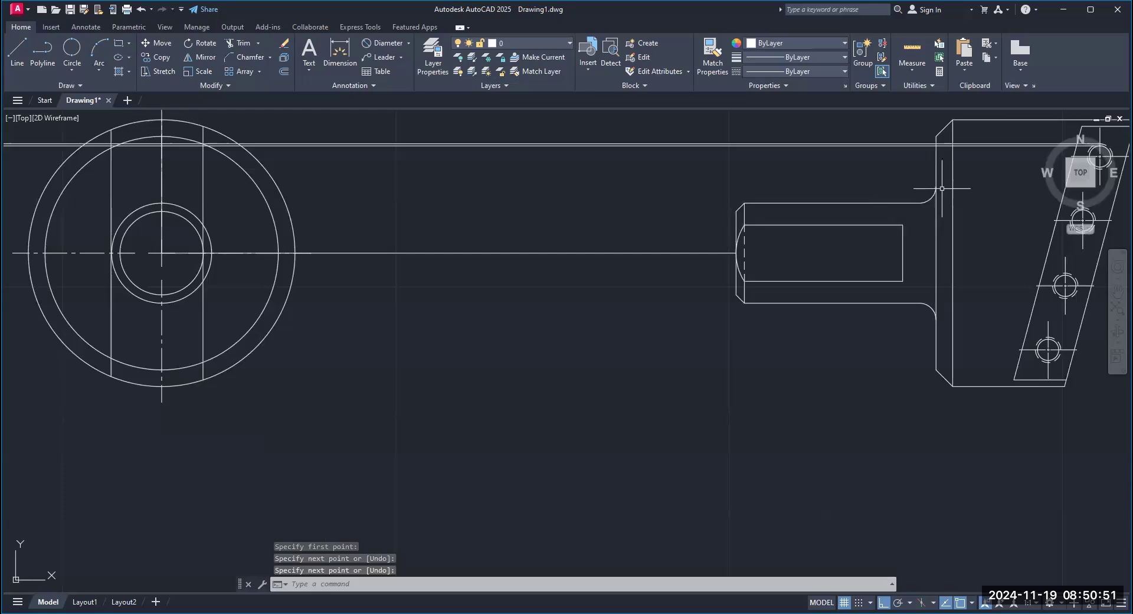
pyautogui.moveTo(938, 184); pyautogui.dragTo(730, 201, button='middle')
pyautogui.scroll(6, 847, 171)
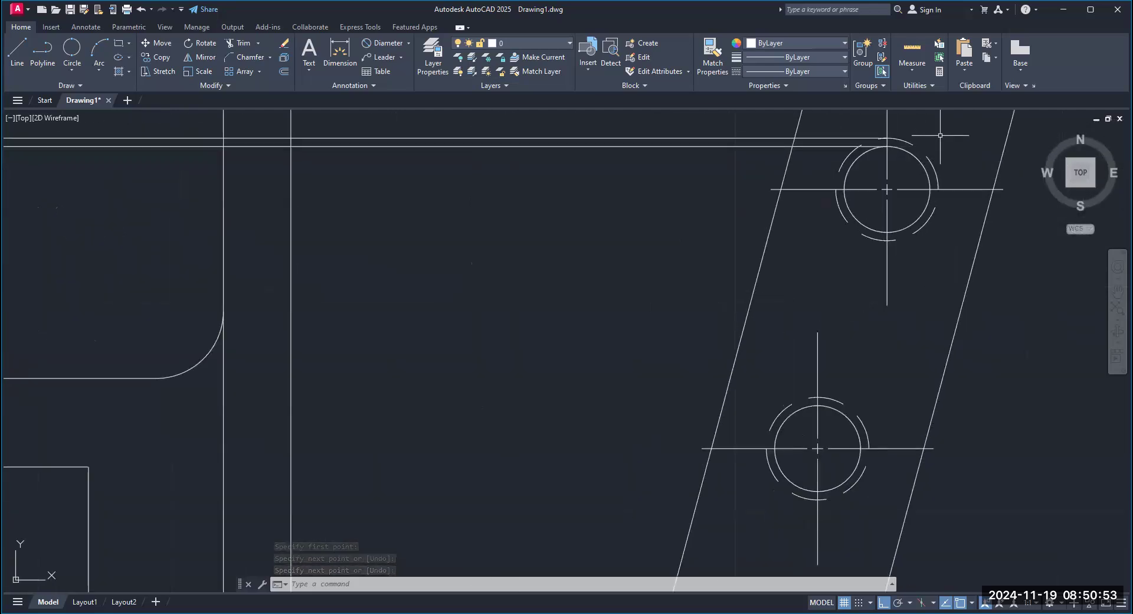
pyautogui.scroll(2, 844, 168)
pyautogui.scroll(-2, 845, 167)
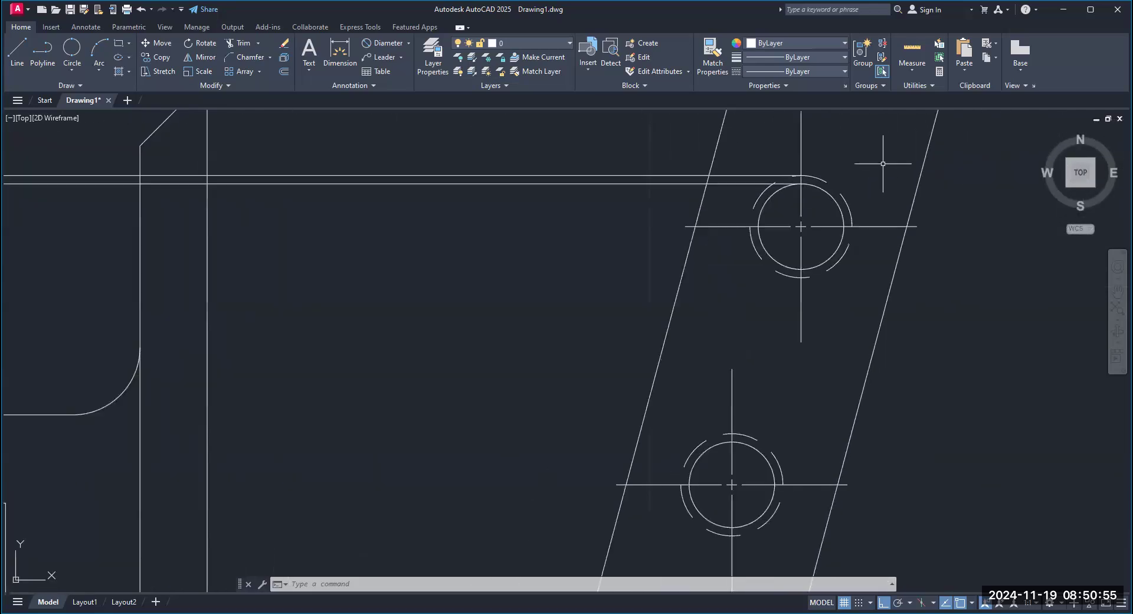
pyautogui.write('CP')
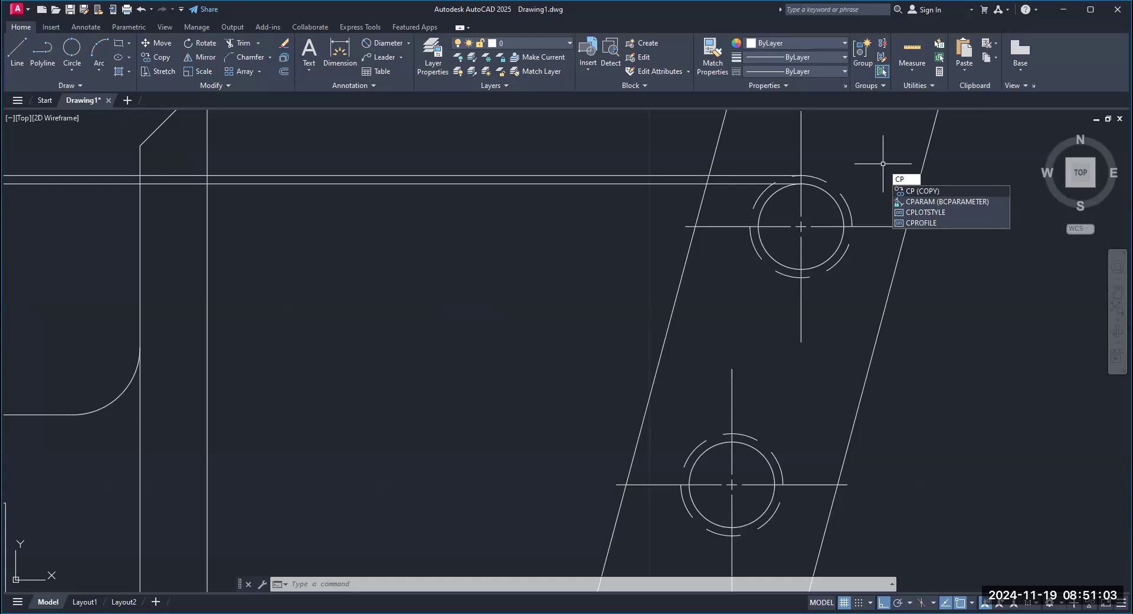
pyautogui.press('Return')
pyautogui.click(661, 175)
pyautogui.click(651, 184)
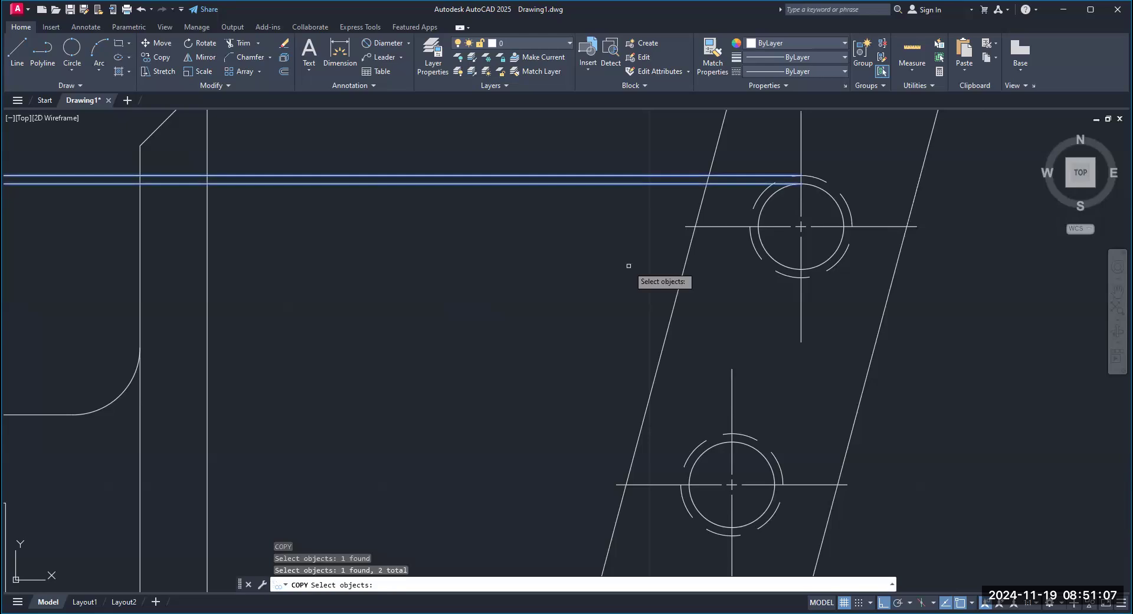
pyautogui.press('Return')
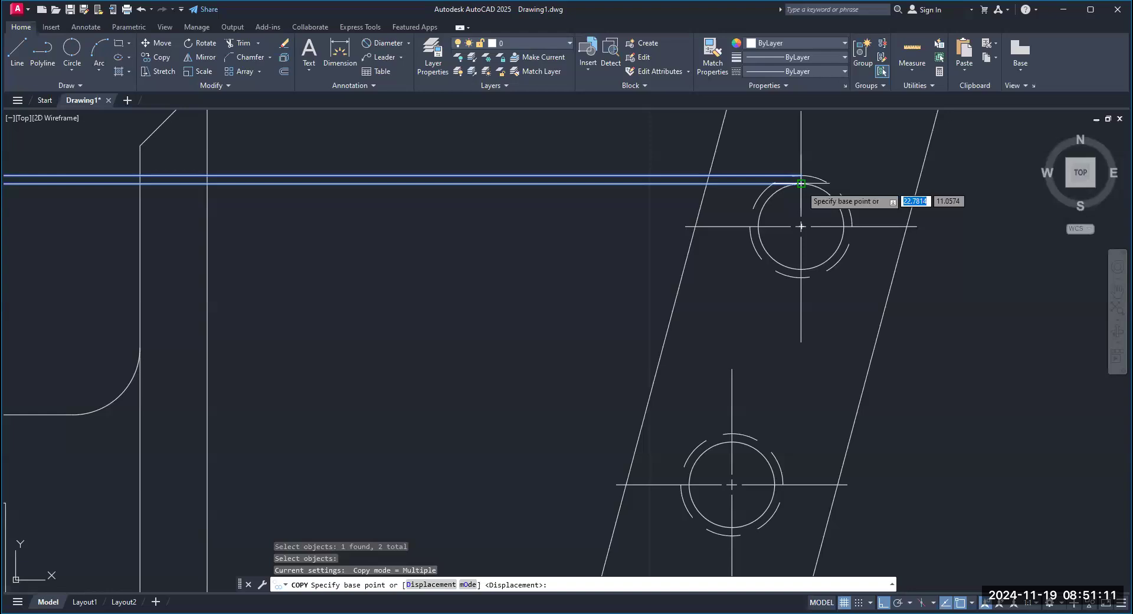
pyautogui.click(801, 184)
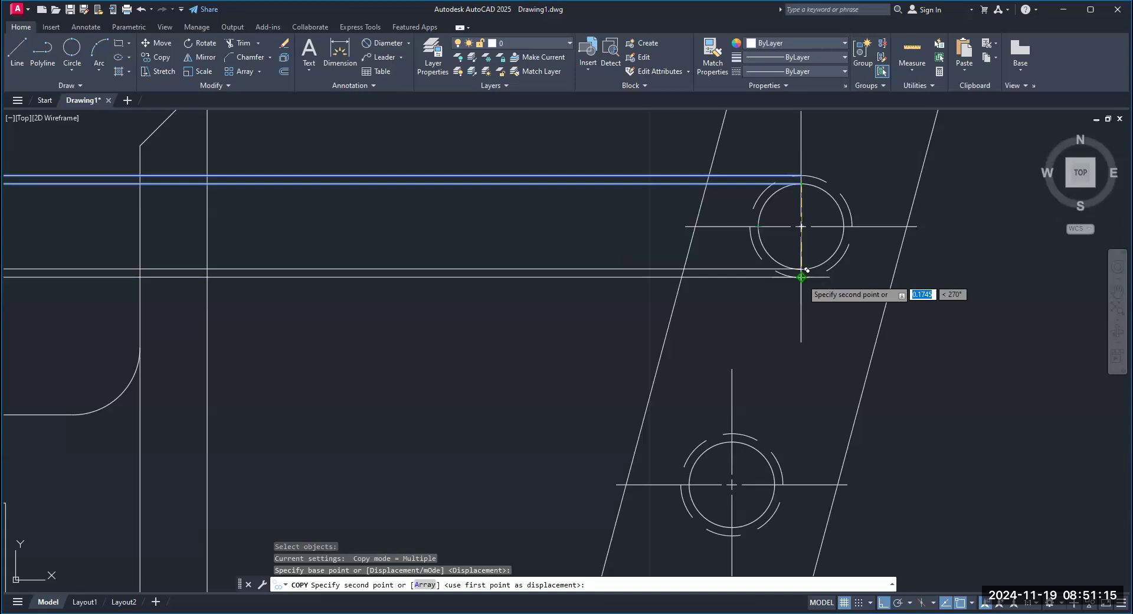
pyautogui.click(800, 277)
pyautogui.press('Return')
pyautogui.scroll(-6, 633, 355)
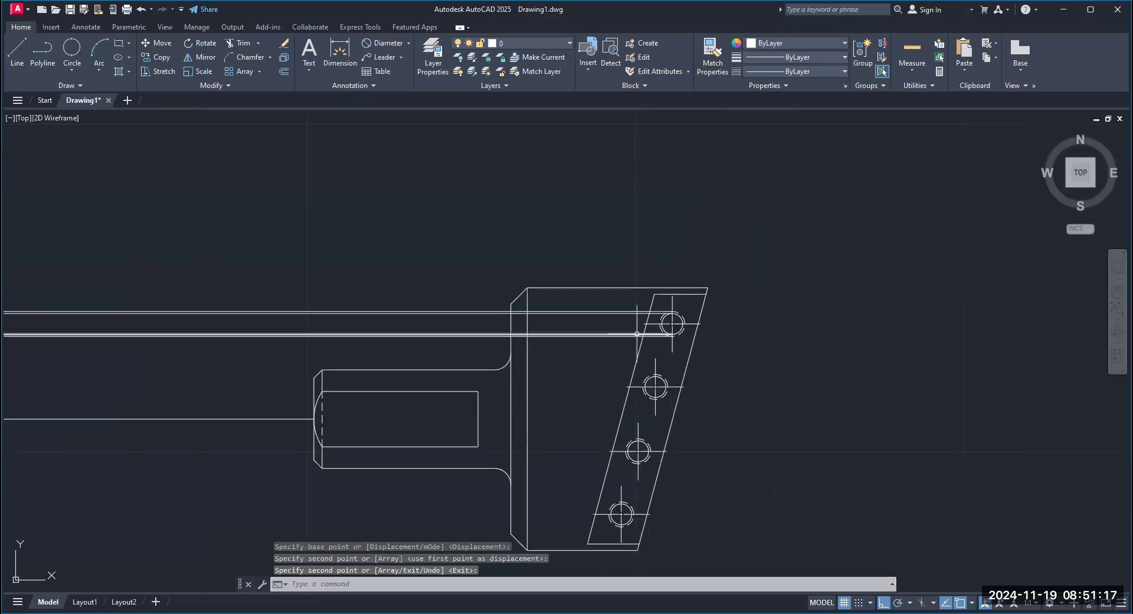
pyautogui.scroll(4, 581, 348)
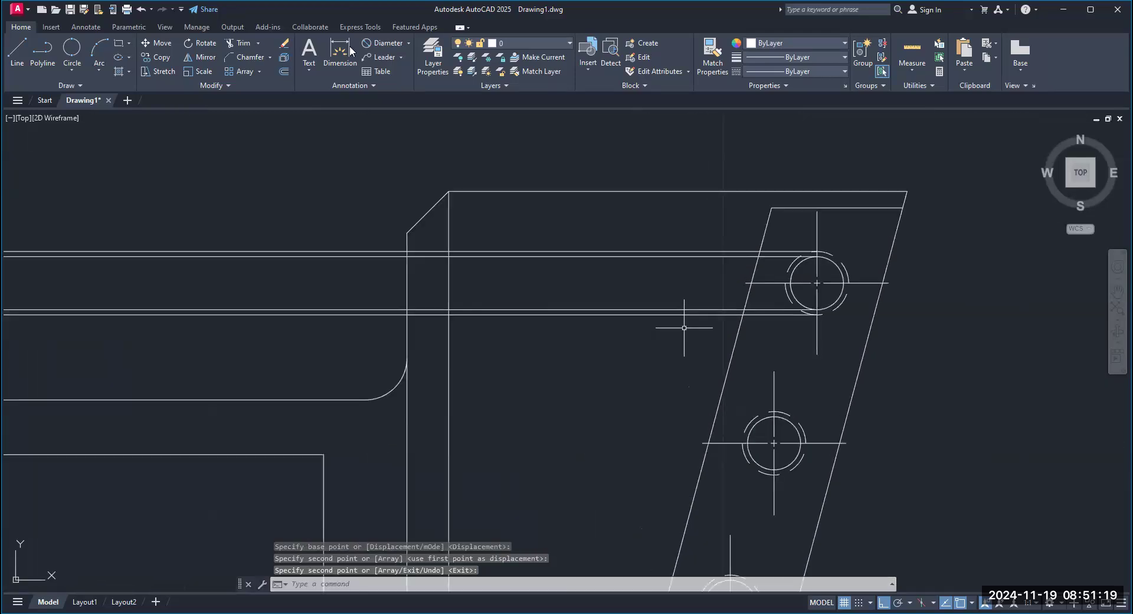
# Undo the last copy and copy both projection lines again from the uppermost hole's inner circle top to its dashed outer circle's bottom
pyautogui.click(141, 11)
pyautogui.scroll(3, 456, 148)
pyautogui.write('CP')
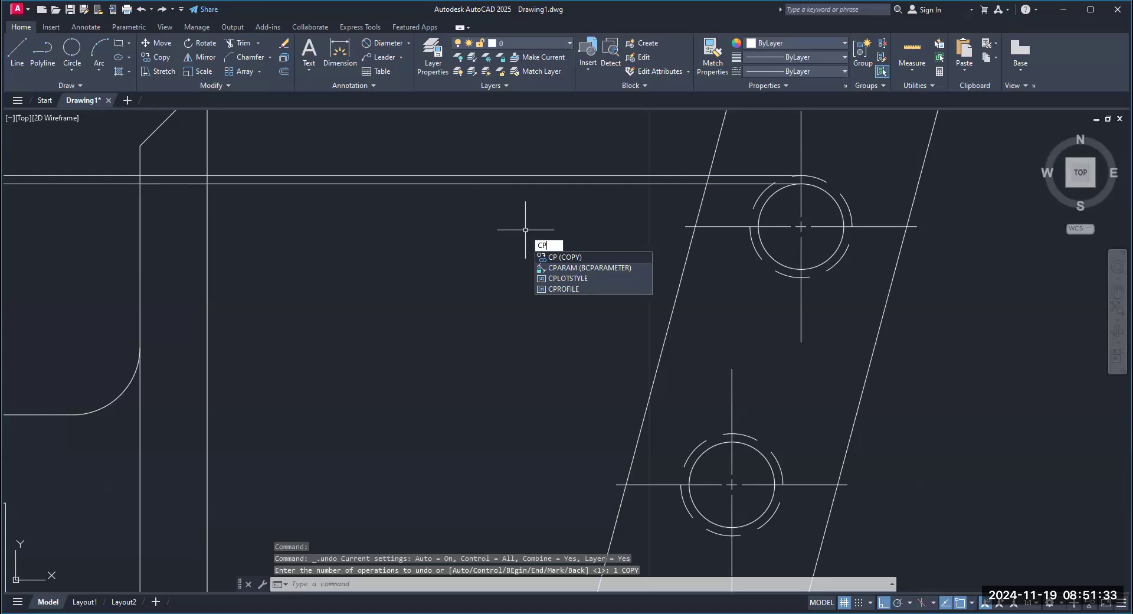
pyautogui.press('Return')
pyautogui.click(800, 184)
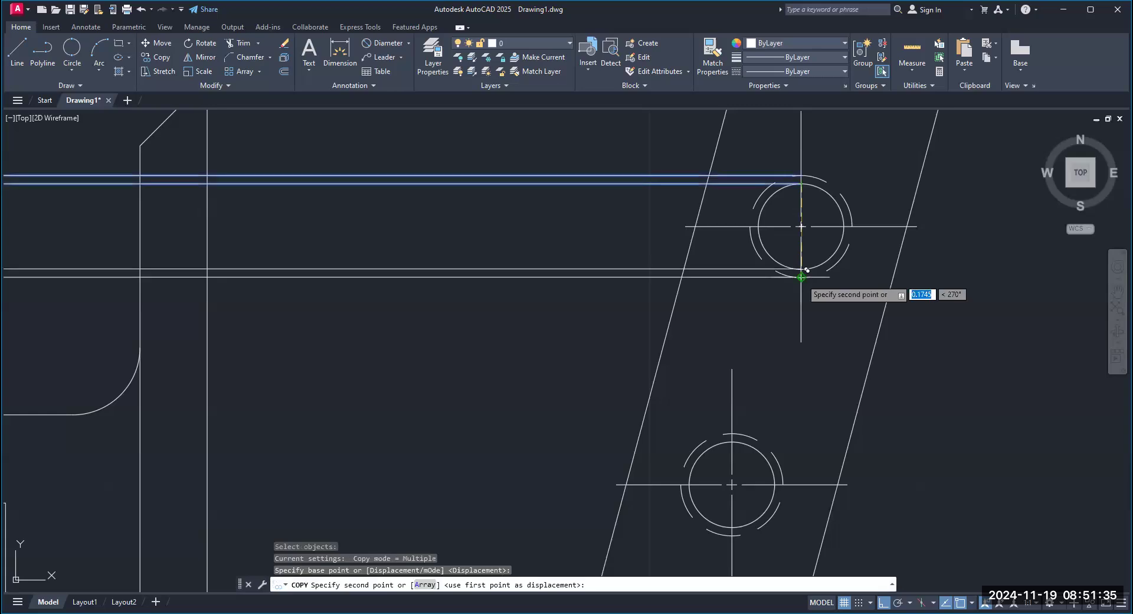
pyautogui.click(801, 277)
pyautogui.press('Return')
# Trim the four hole projection lines in the circular view, keeping inside it only the pieces between the vertical centerline and the right vertical line
pyautogui.scroll(-6, 316, 339)
pyautogui.moveTo(315, 338); pyautogui.dragTo(826, 298, button='middle')
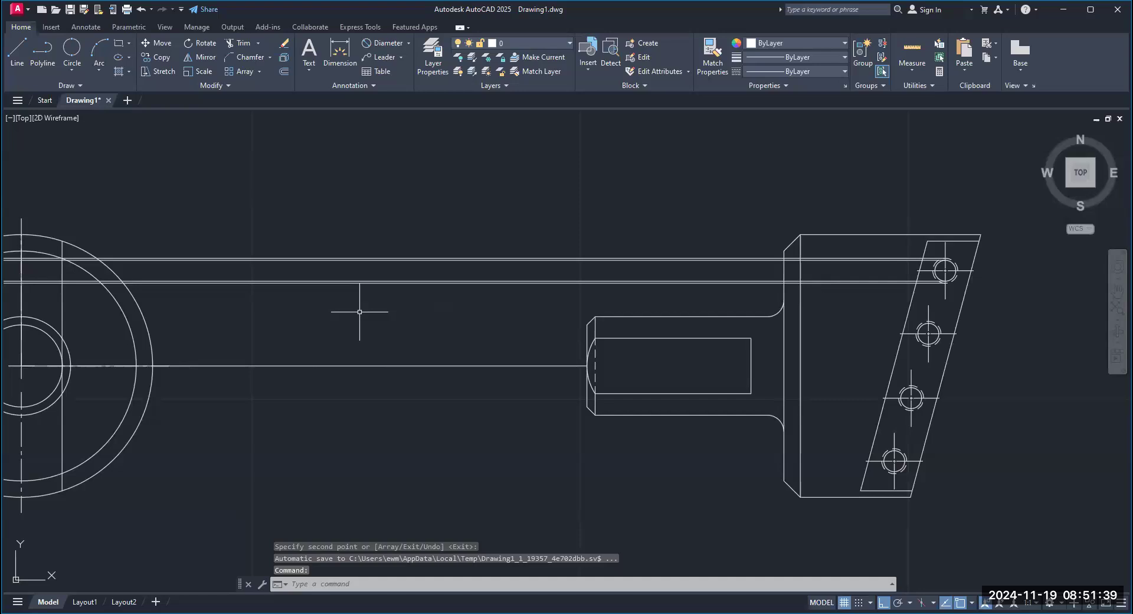
pyautogui.moveTo(360, 312); pyautogui.dragTo(506, 298, button='middle')
pyautogui.scroll(3, 247, 264)
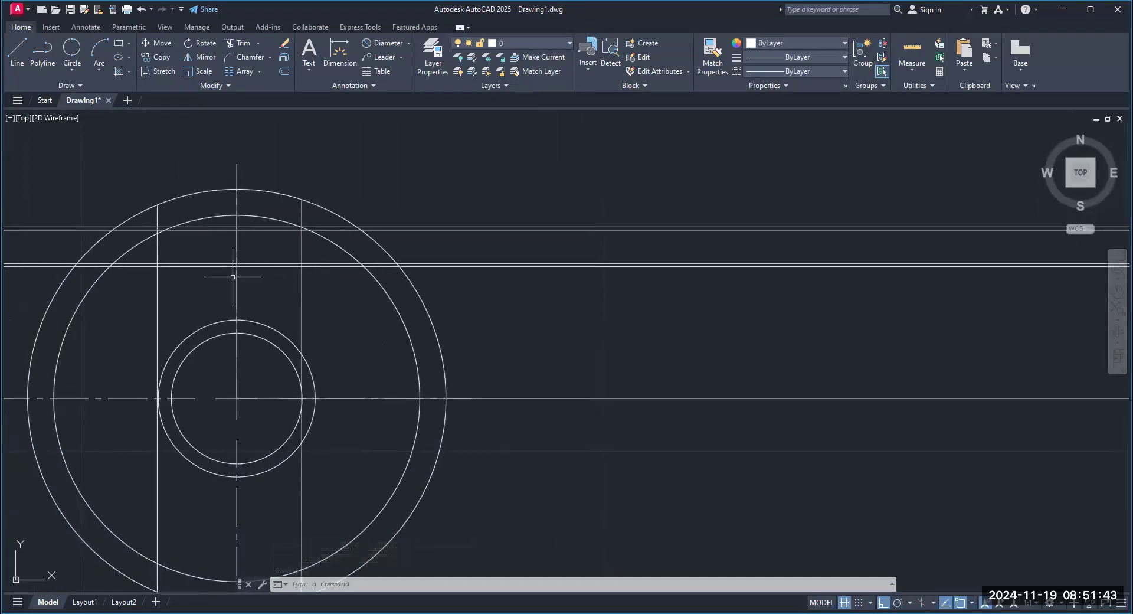
pyautogui.scroll(2, 260, 244)
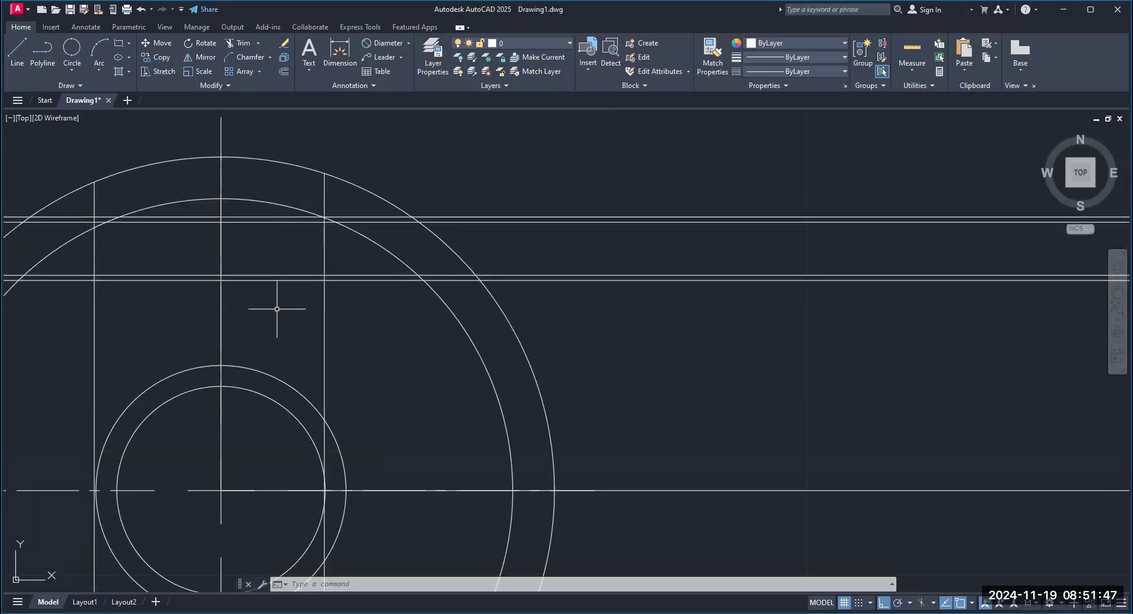
pyautogui.scroll(-2, 277, 308)
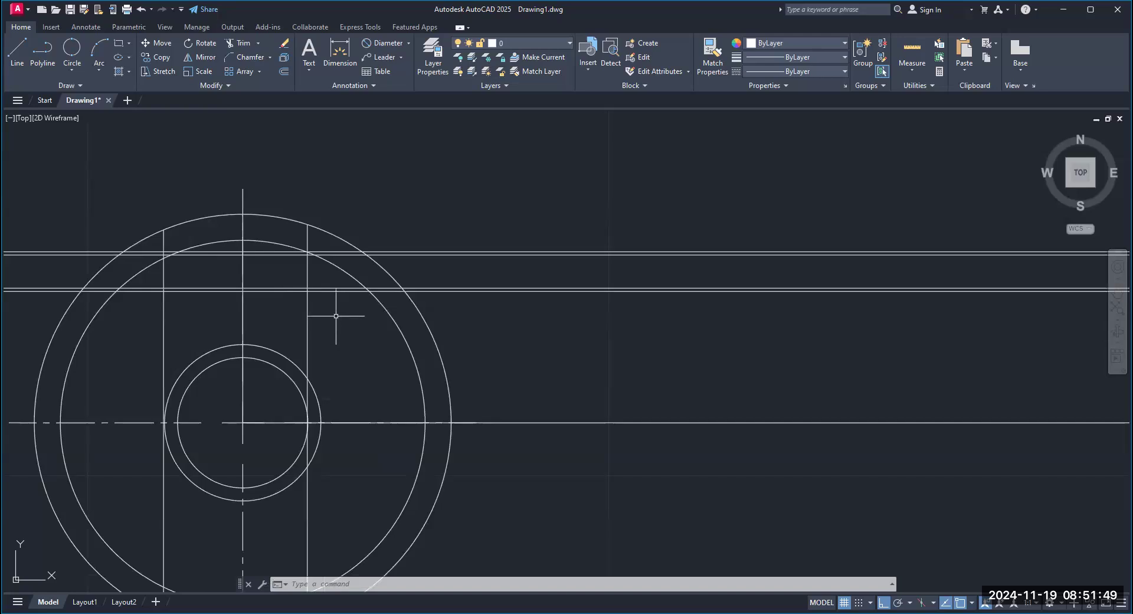
pyautogui.click(241, 46)
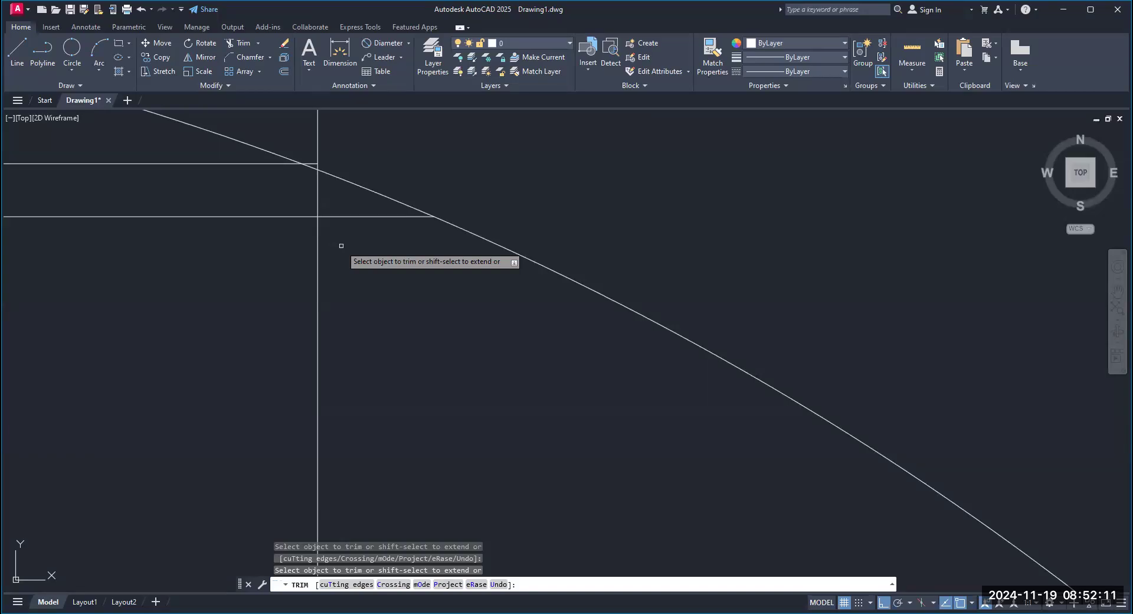
pyautogui.click(350, 217)
pyautogui.scroll(-10, 341, 246)
pyautogui.moveTo(213, 295); pyautogui.dragTo(434, 354, button='middle')
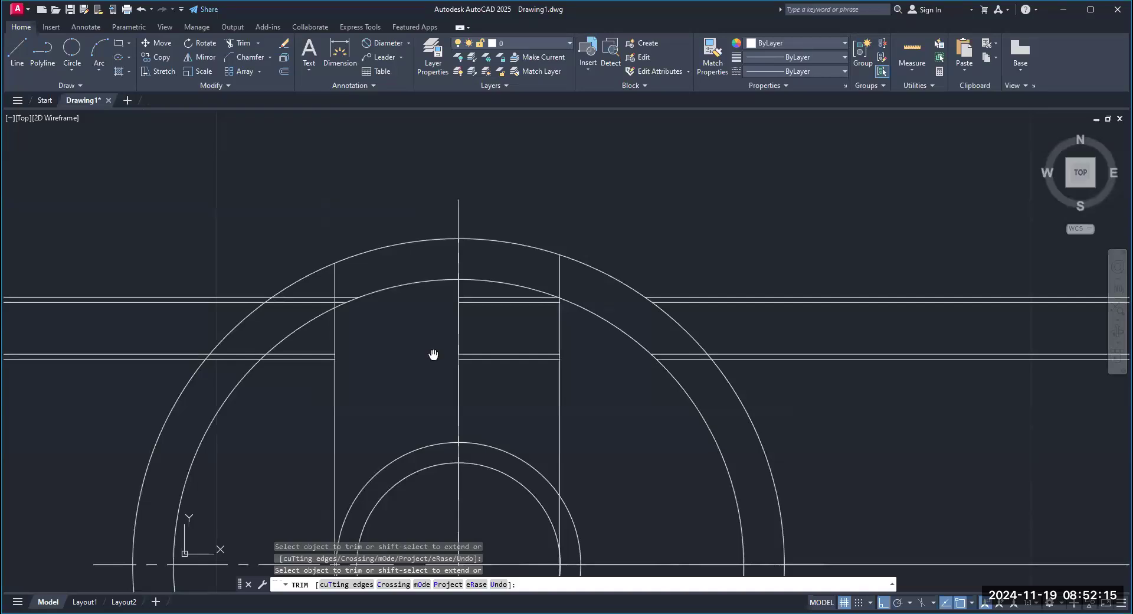
pyautogui.press('Return')
# Erase the leftover pieces of the hole projection lines on both sides of the circular view
pyautogui.scroll(-2, 604, 234)
pyautogui.moveTo(627, 232); pyautogui.dragTo(666, 232, button='middle')
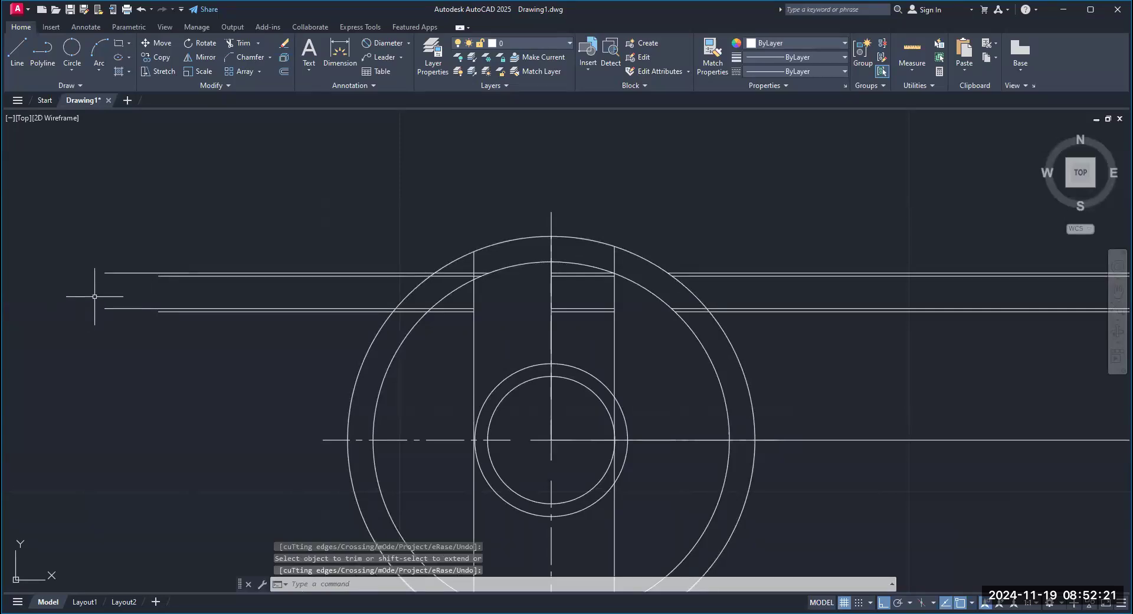
pyautogui.write('e')
pyautogui.press('space')
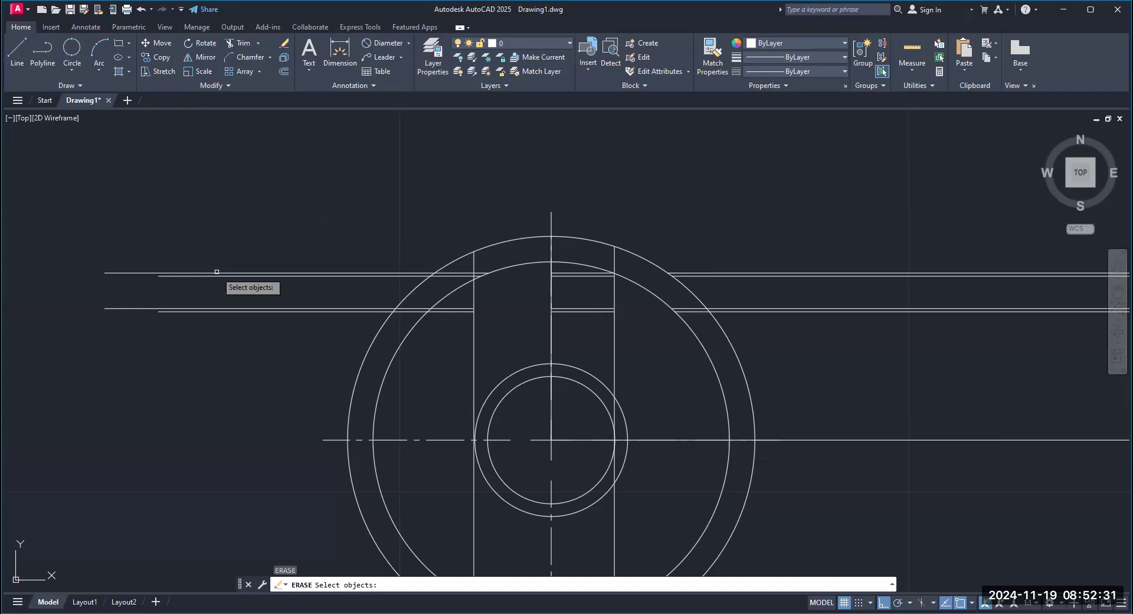
pyautogui.click(216, 272)
pyautogui.click(771, 309)
pyautogui.press('Return')
pyautogui.scroll(-4, 802, 354)
pyautogui.moveTo(802, 354); pyautogui.dragTo(404, 245, button='middle')
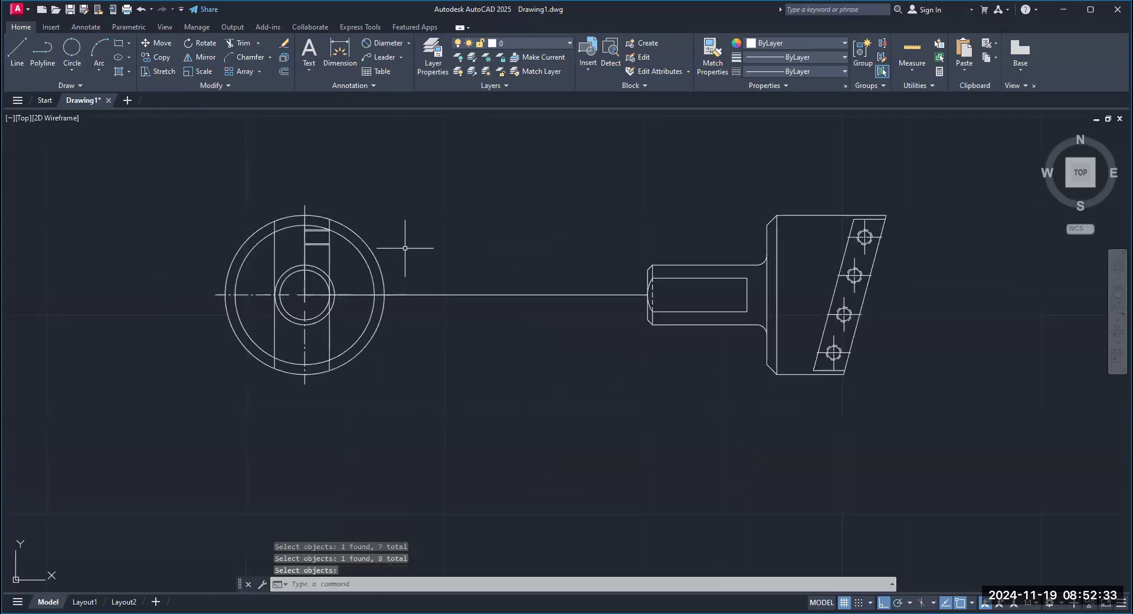
# Change the linetype of the four remaining hole lines in the circular view to hidden
pyautogui.scroll(3, 413, 248)
pyautogui.scroll(-2, 421, 251)
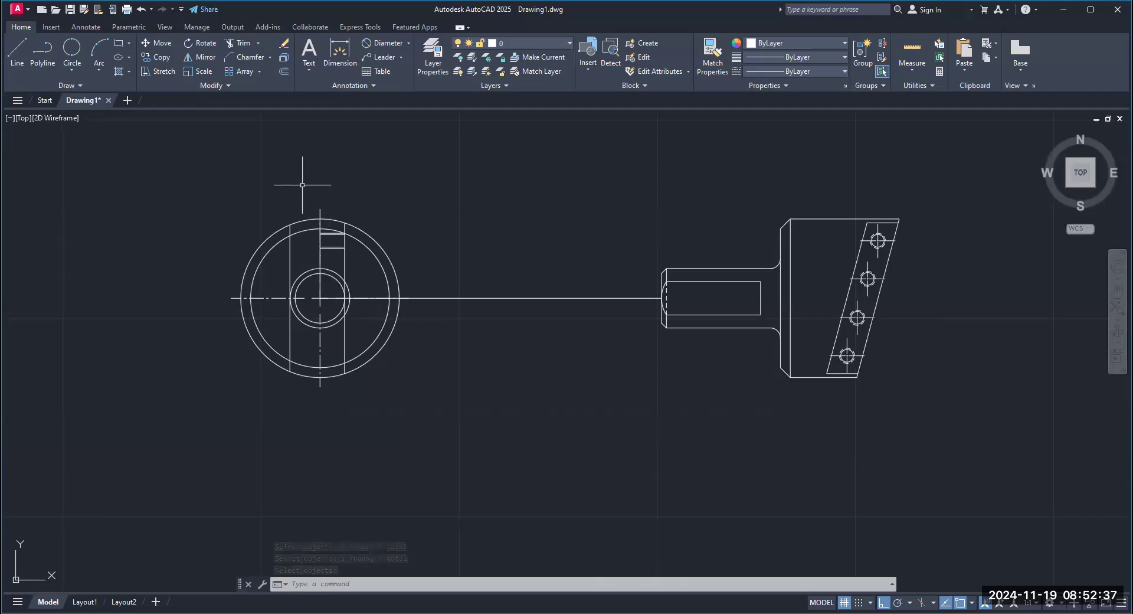
pyautogui.scroll(2, 303, 182)
pyautogui.scroll(3, 354, 268)
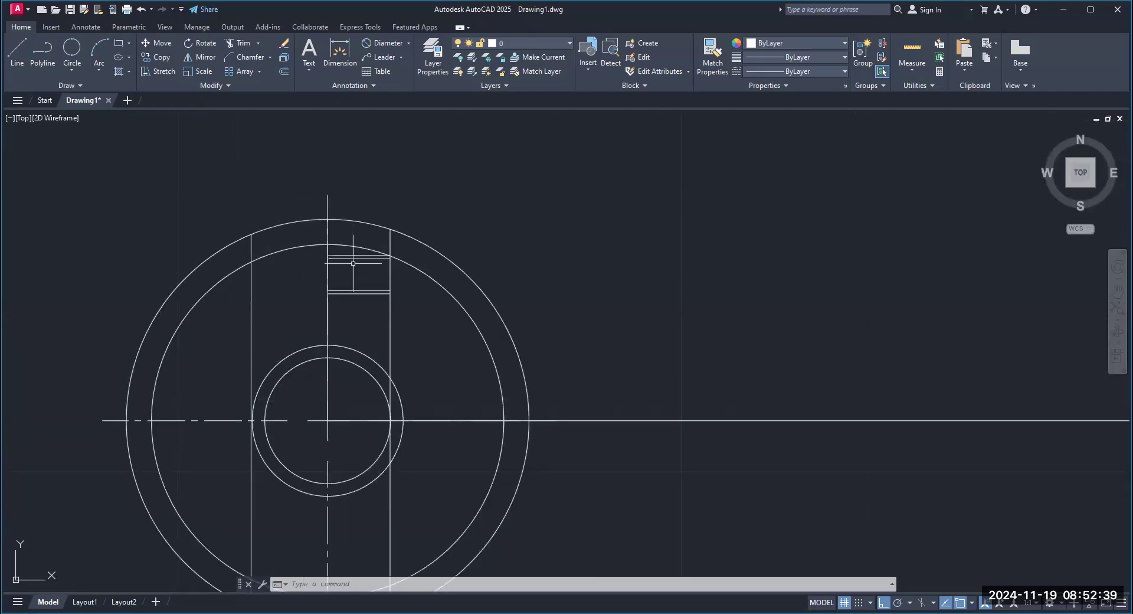
pyautogui.scroll(2, 357, 270)
pyautogui.write('CHANGE')
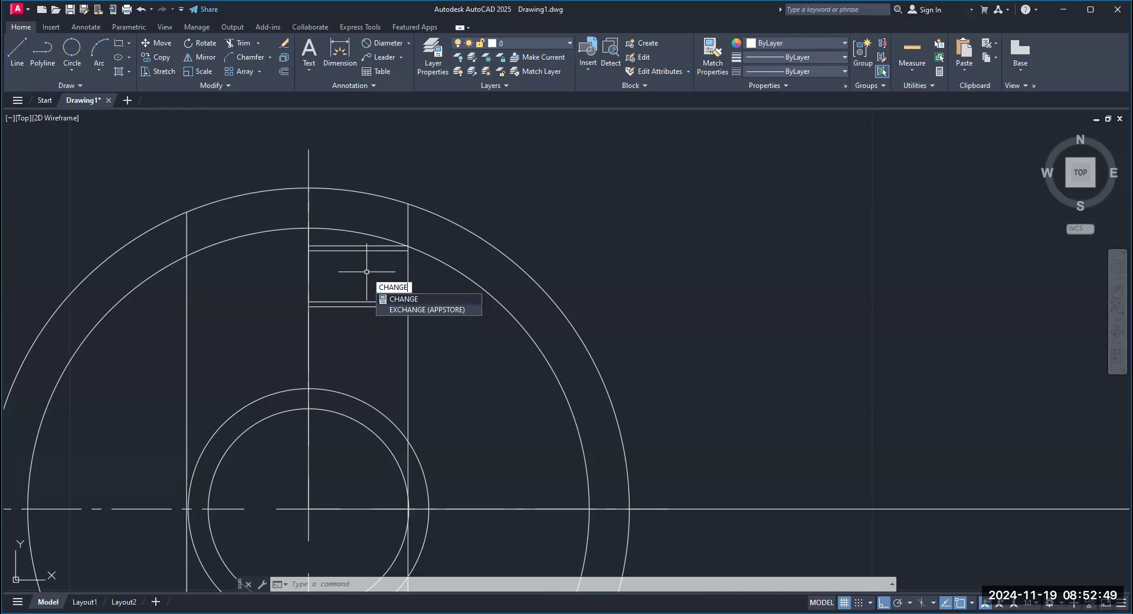
pyautogui.press('Return')
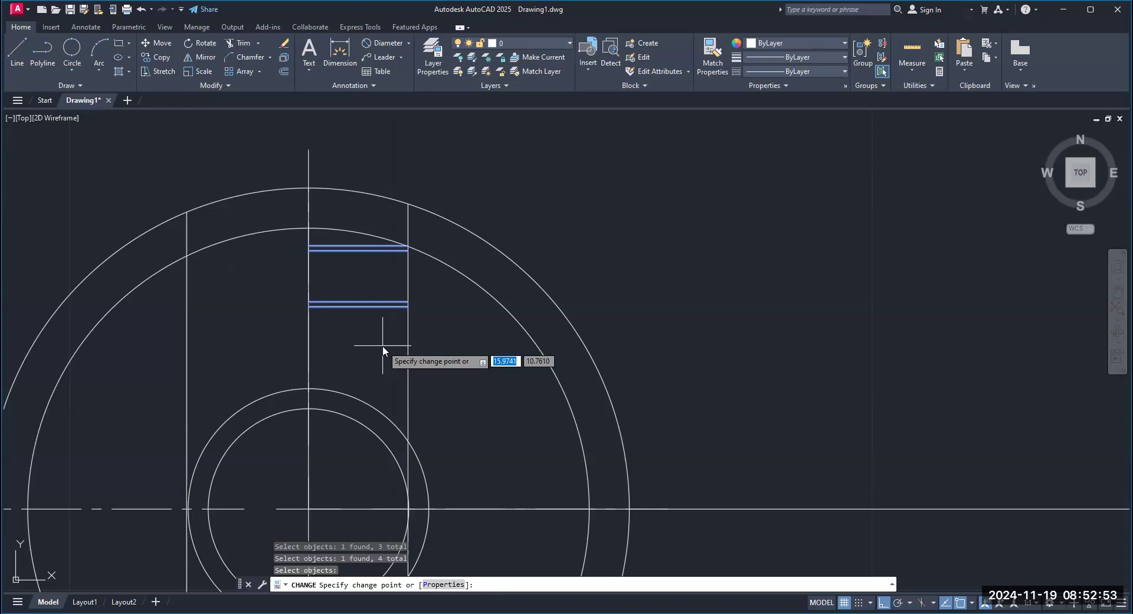
pyautogui.write('p')
pyautogui.press('Return')
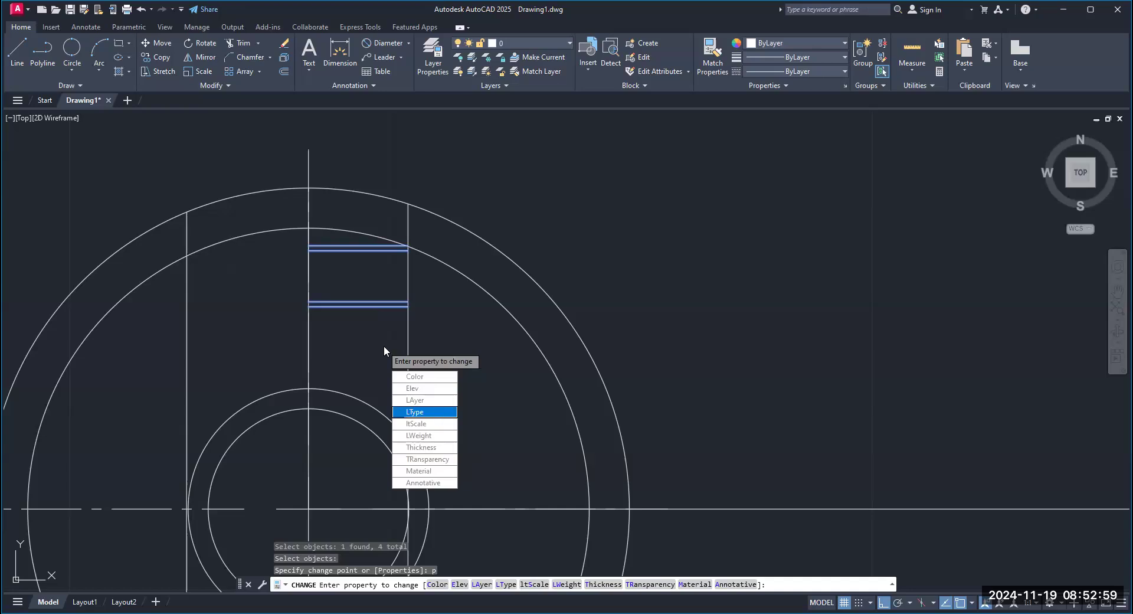
pyautogui.press('Return')
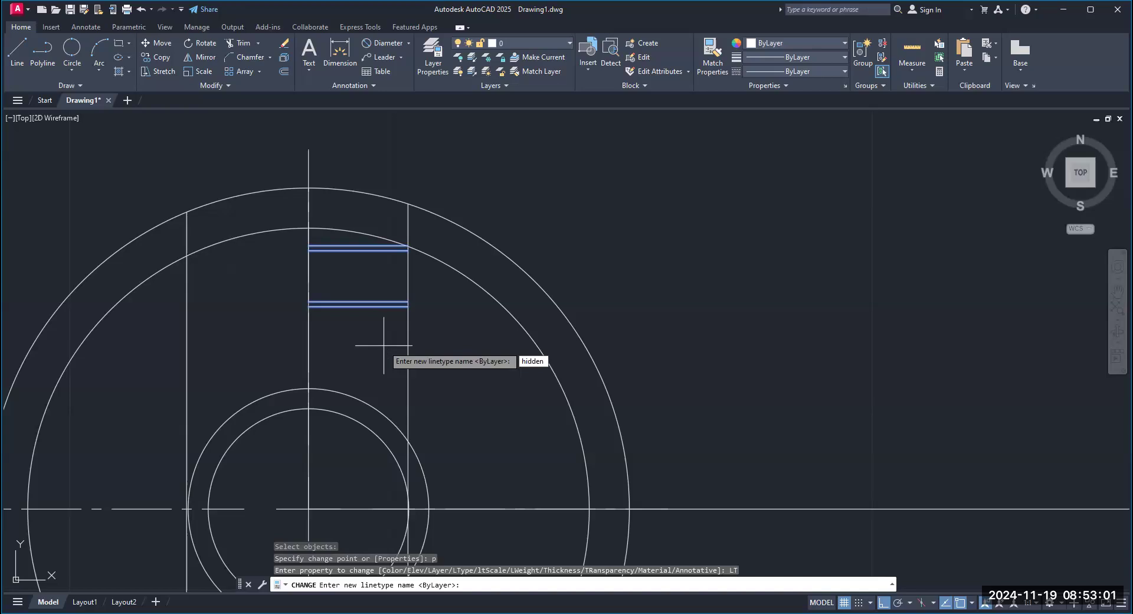
pyautogui.press('Return')
pyautogui.press('Return')
# Copy the four hidden hole lines using the uppermost hole's center as base point and the other three hole centers as destinations
pyautogui.scroll(-4, 522, 330)
pyautogui.moveTo(520, 316); pyautogui.dragTo(435, 243, button='middle')
pyautogui.scroll(-2, 436, 242)
pyautogui.moveTo(526, 238)
pyautogui.mouseDown(button='middle')
pyautogui.moveTo(475, 237)
pyautogui.moveTo(451, 253)
pyautogui.mouseUp(button='middle')
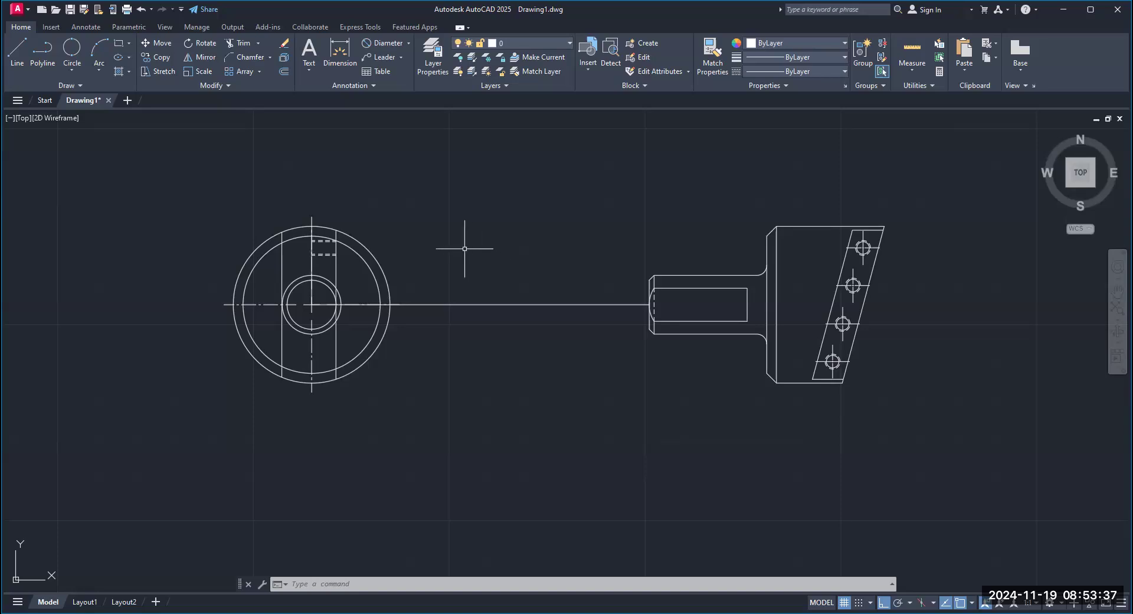
pyautogui.write('cp')
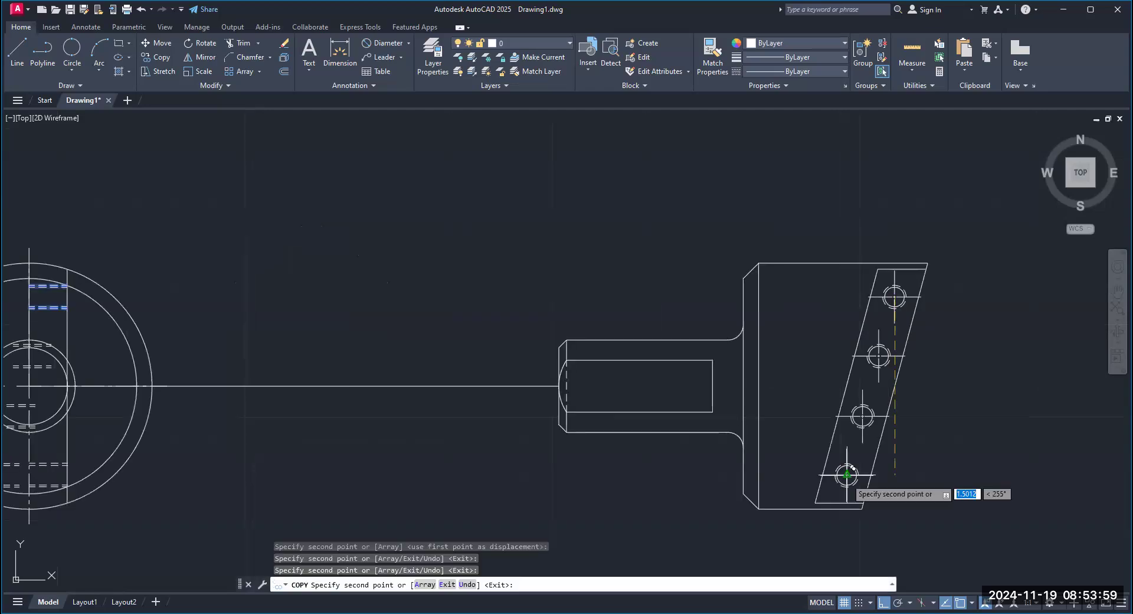
pyautogui.press('Return')
# Try to move the second hole's four hidden lines from their lower left endpoint perpendicular to the vertical centerline, and undo the move
pyautogui.scroll(-3, 847, 474)
pyautogui.scroll(3, 270, 547)
pyautogui.scroll(4, 265, 369)
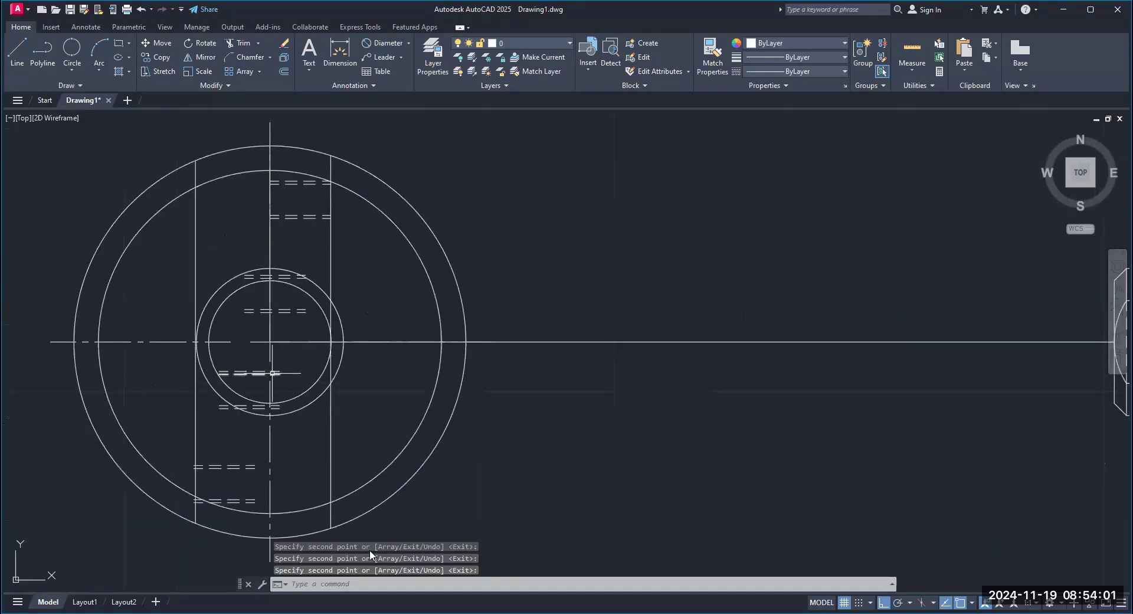
pyautogui.scroll(2, 167, 221)
pyautogui.moveTo(167, 221); pyautogui.dragTo(197, 141, button='middle')
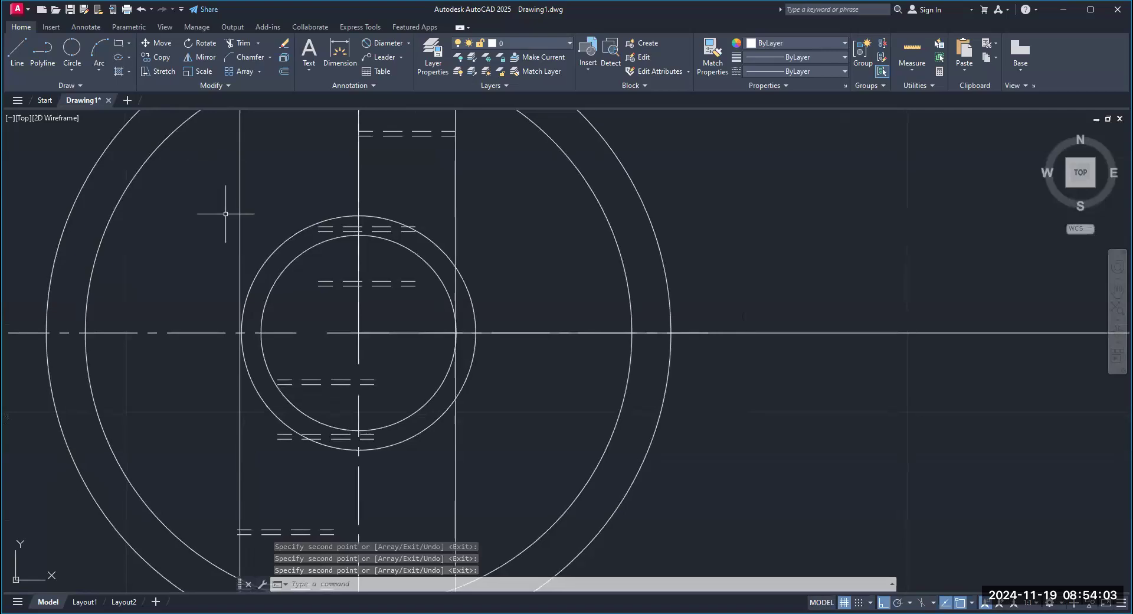
pyautogui.scroll(-2, 259, 261)
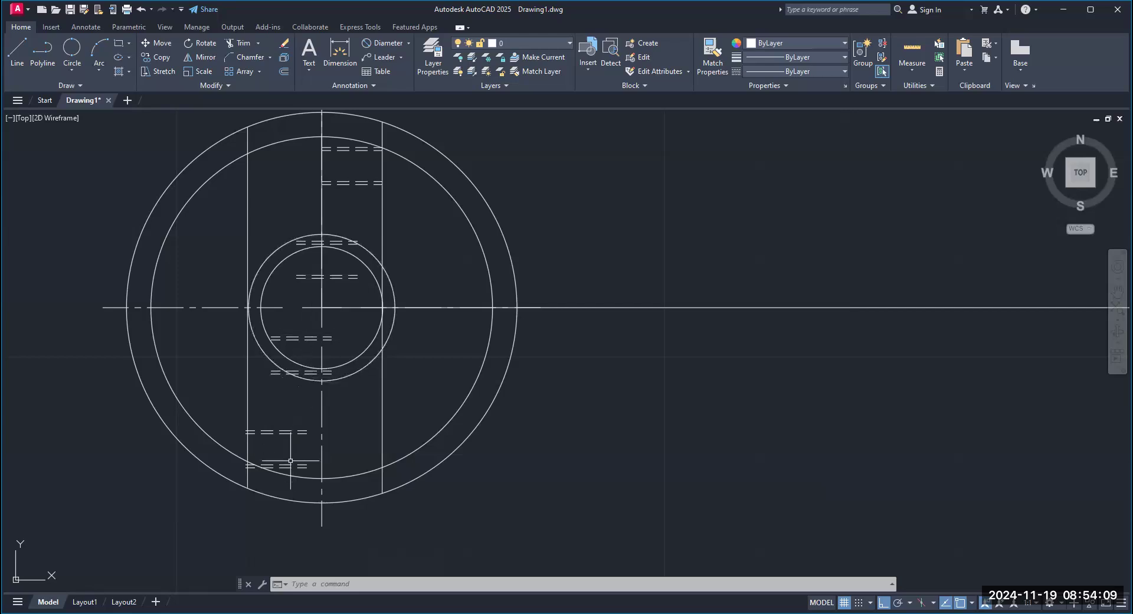
pyautogui.scroll(1, 355, 410)
pyautogui.scroll(2, 289, 301)
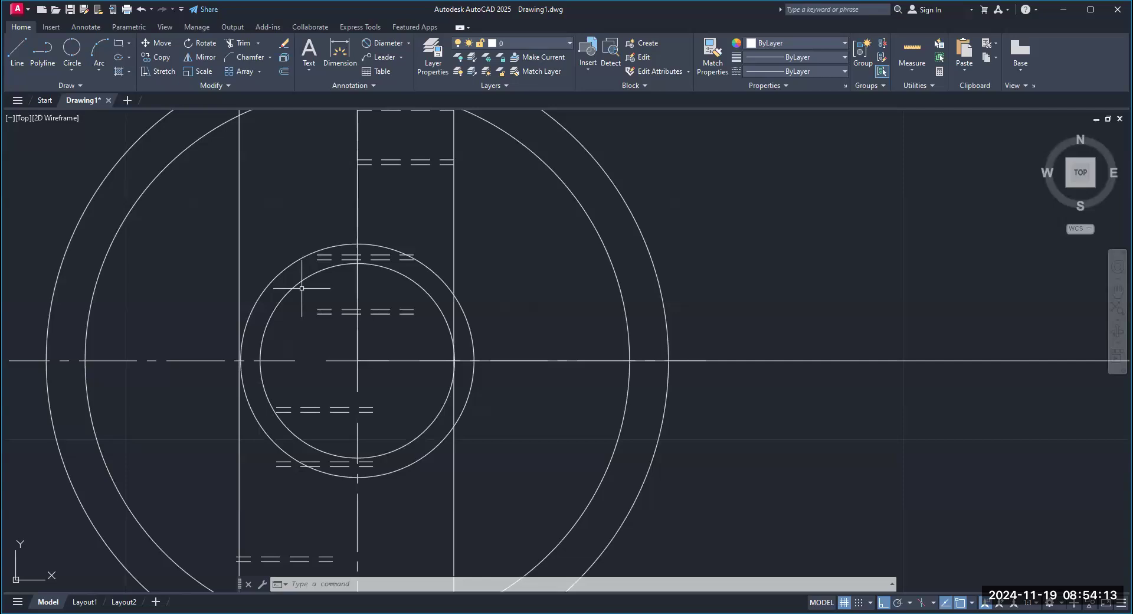
pyautogui.write('M')
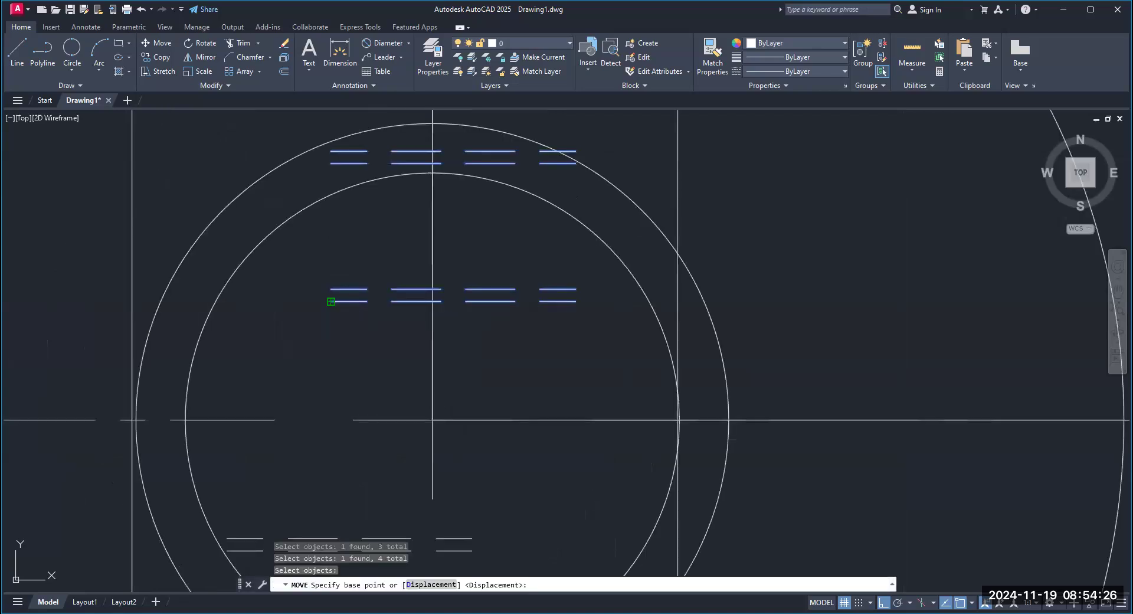
pyautogui.click(328, 302)
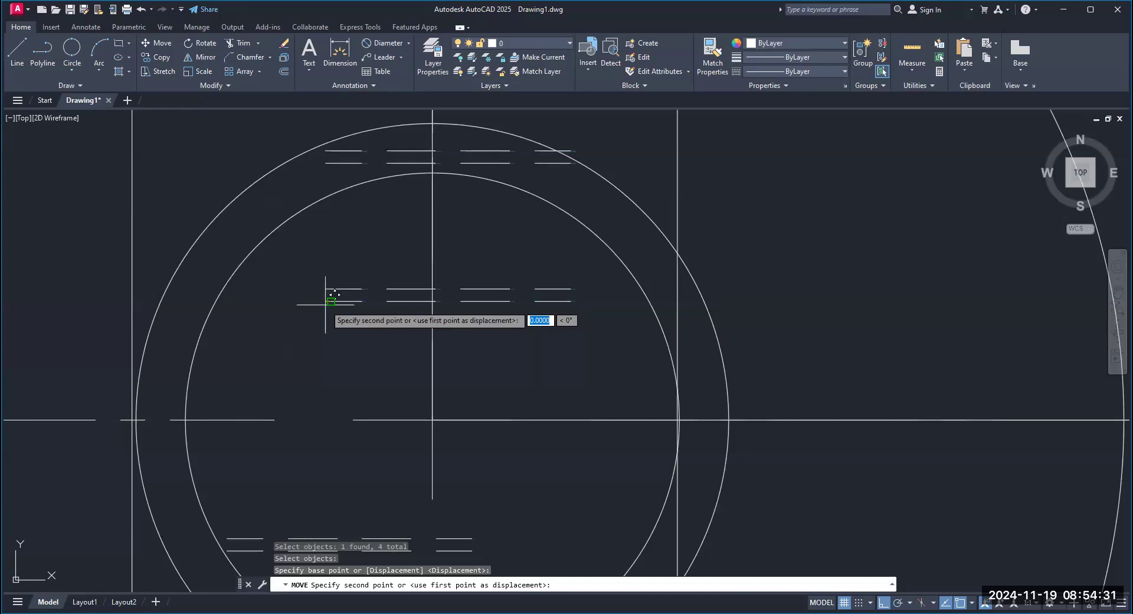
pyautogui.write('per')
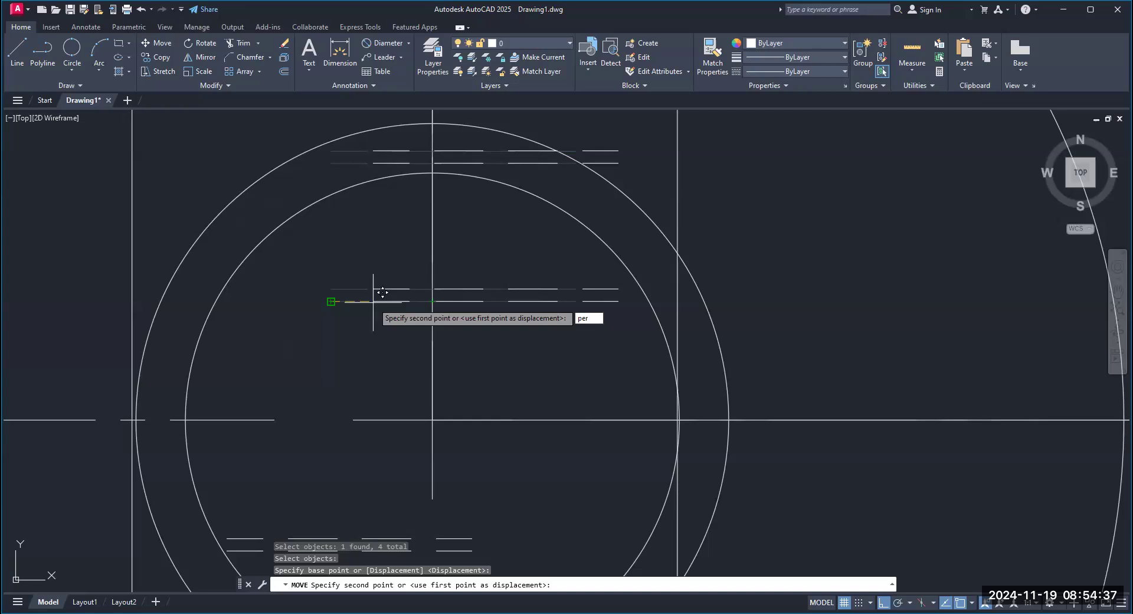
pyautogui.press('Return')
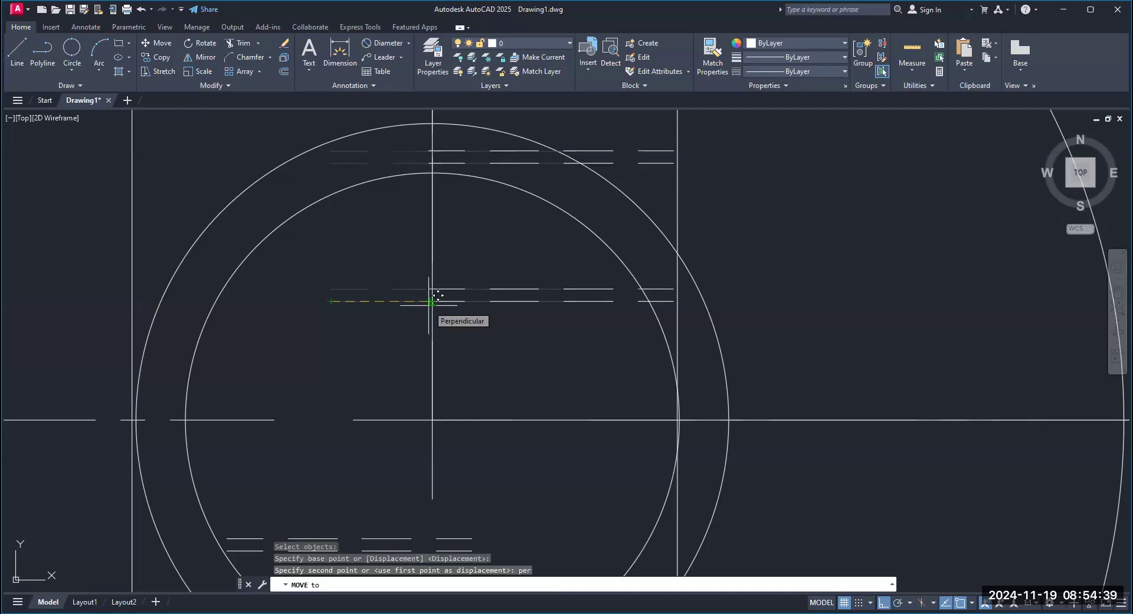
pyautogui.click(437, 295)
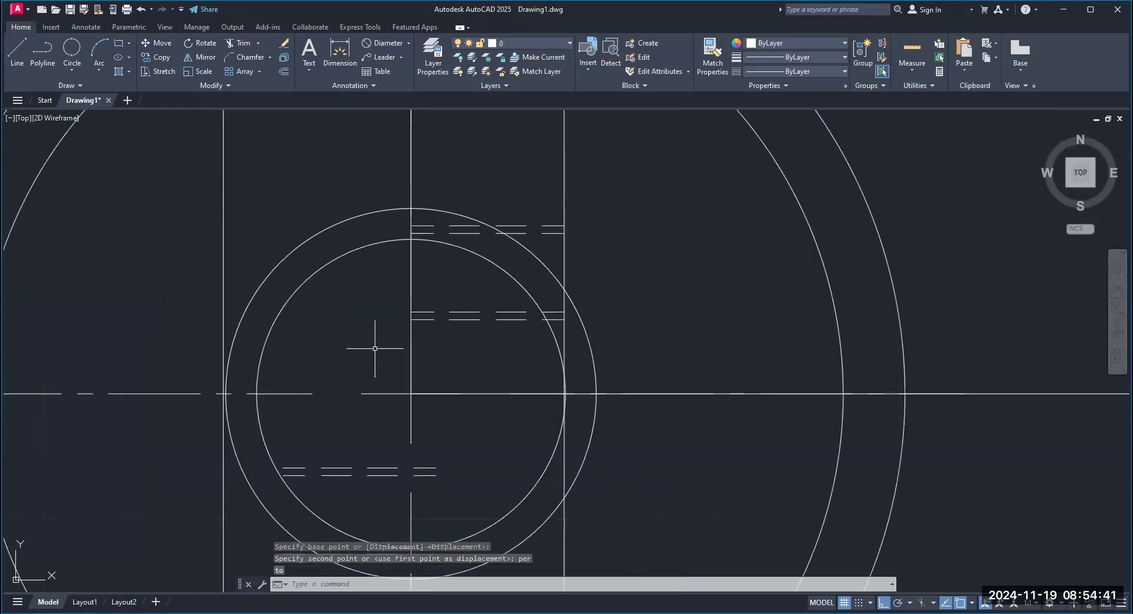
pyautogui.click(141, 8)
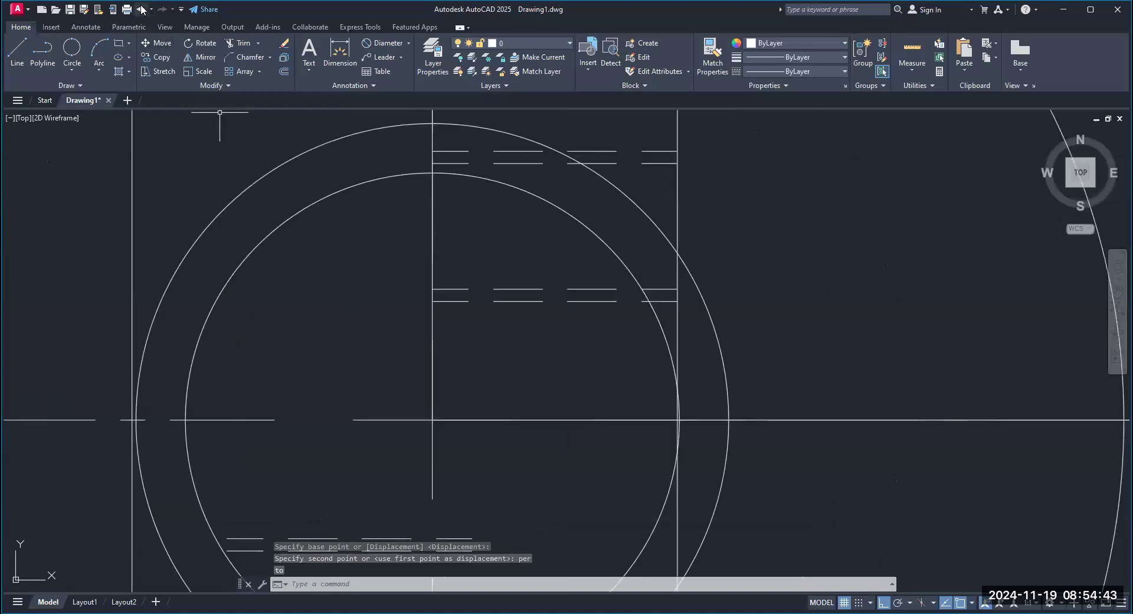
pyautogui.click(141, 9)
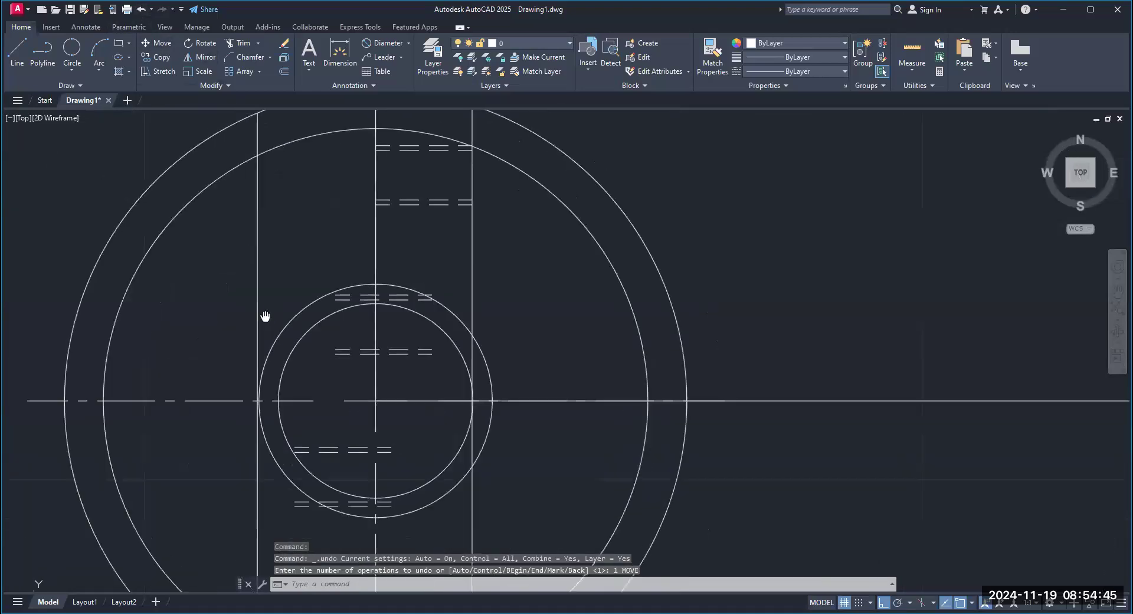
# Move the second hole's four hidden lines horizontally from their lower left endpoint to a perpendicular snap on the vertical centerline
pyautogui.write('M')
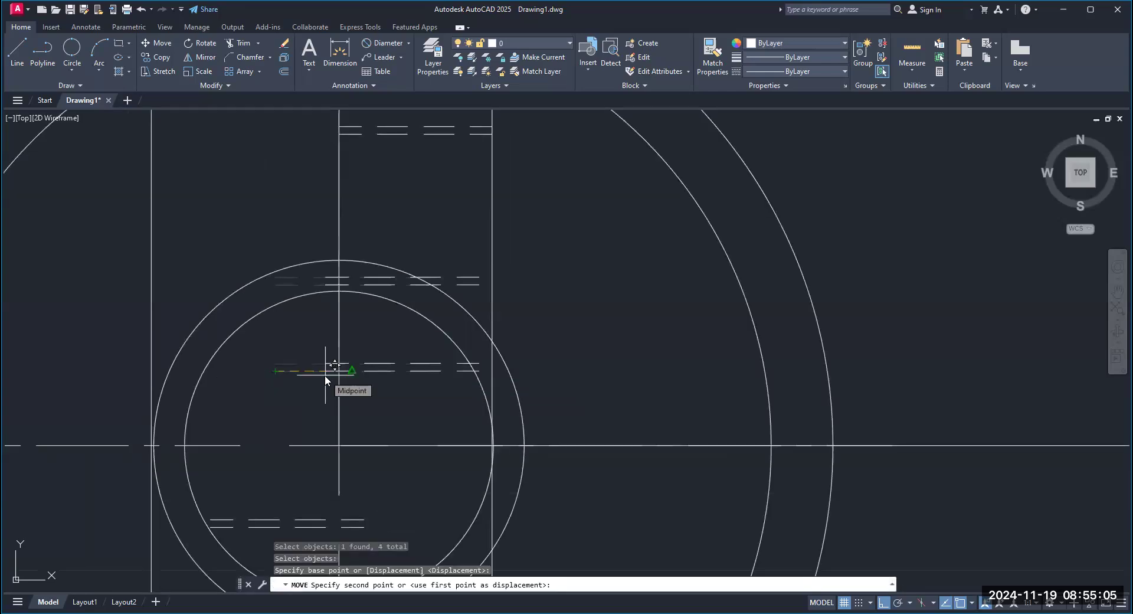
pyautogui.write('per')
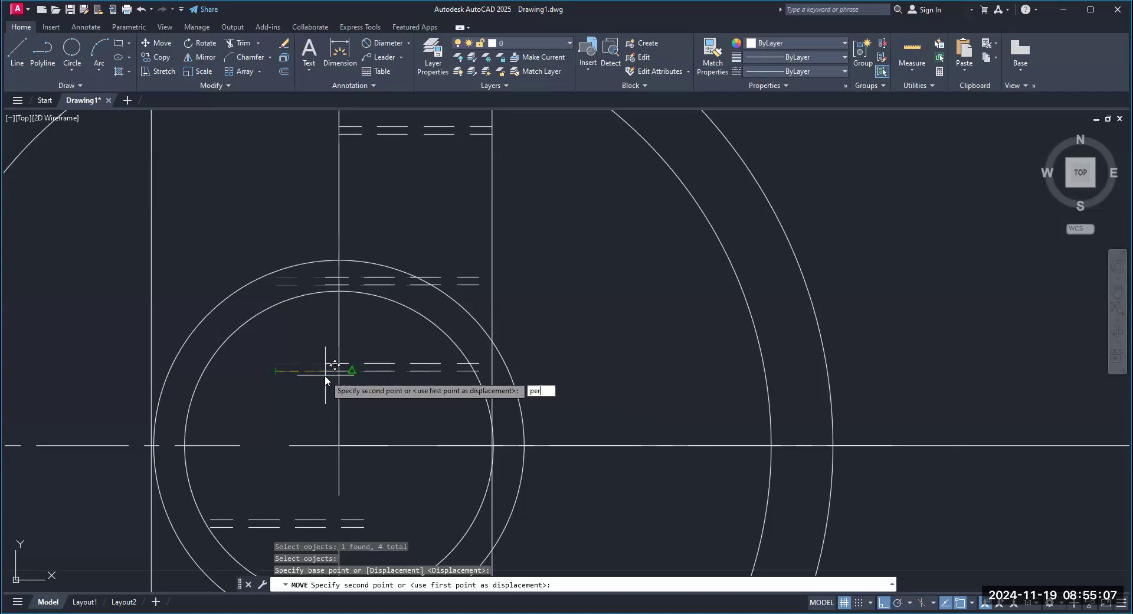
pyautogui.press('Return')
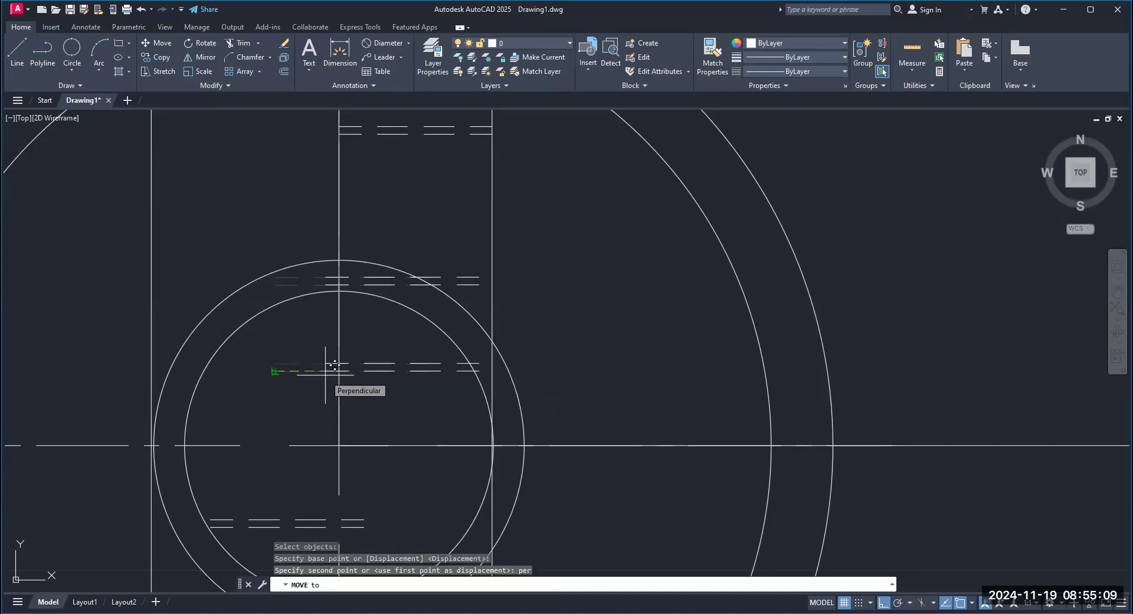
pyautogui.scroll(6, 334, 365)
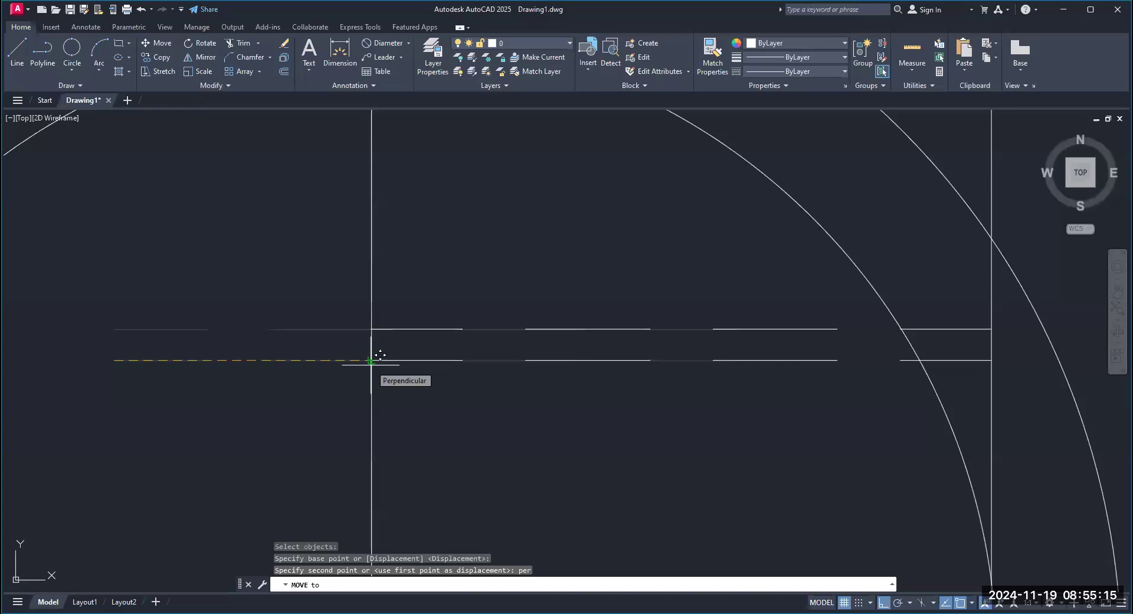
pyautogui.click(371, 360)
pyautogui.scroll(-3, 311, 374)
pyautogui.moveTo(314, 392); pyautogui.dragTo(364, 242, button='middle')
pyautogui.moveTo(321, 306)
pyautogui.mouseDown(button='middle')
pyautogui.moveTo(341, 228)
pyautogui.moveTo(343, 265)
pyautogui.mouseUp(button='middle')
pyautogui.moveTo(330, 347)
pyautogui.mouseDown(button='middle')
pyautogui.moveTo(359, 233)
pyautogui.moveTo(285, 384)
pyautogui.moveTo(303, 343)
pyautogui.mouseUp(button='middle')
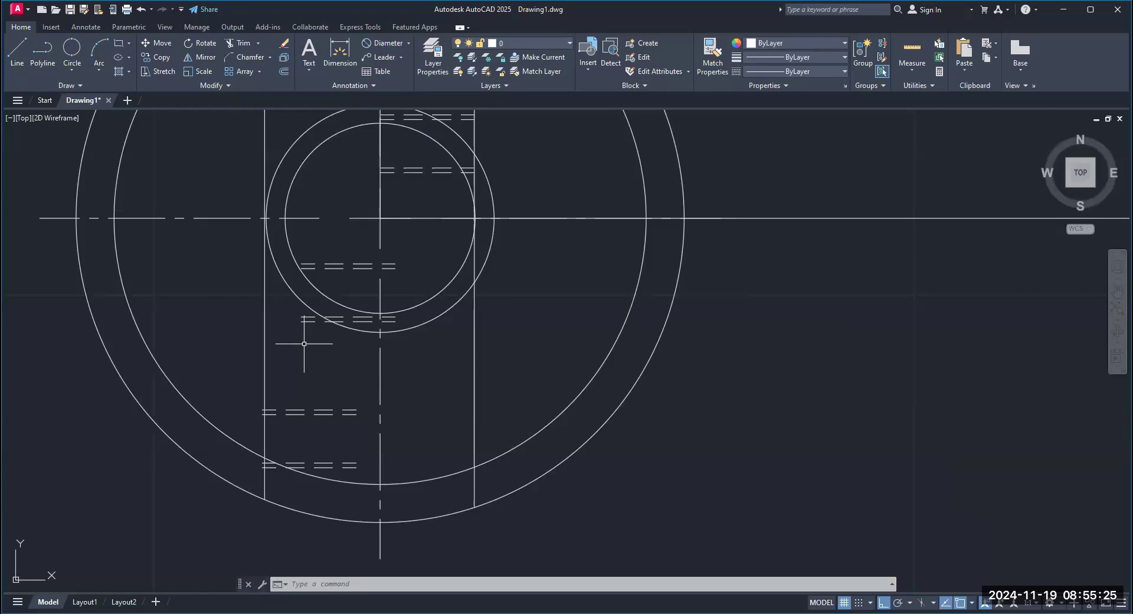
# Move the third hole's four hidden lines from their upper left endpoint to a perpendicular snap on the circular view's vertical centerline
pyautogui.write('m')
pyautogui.press('space')
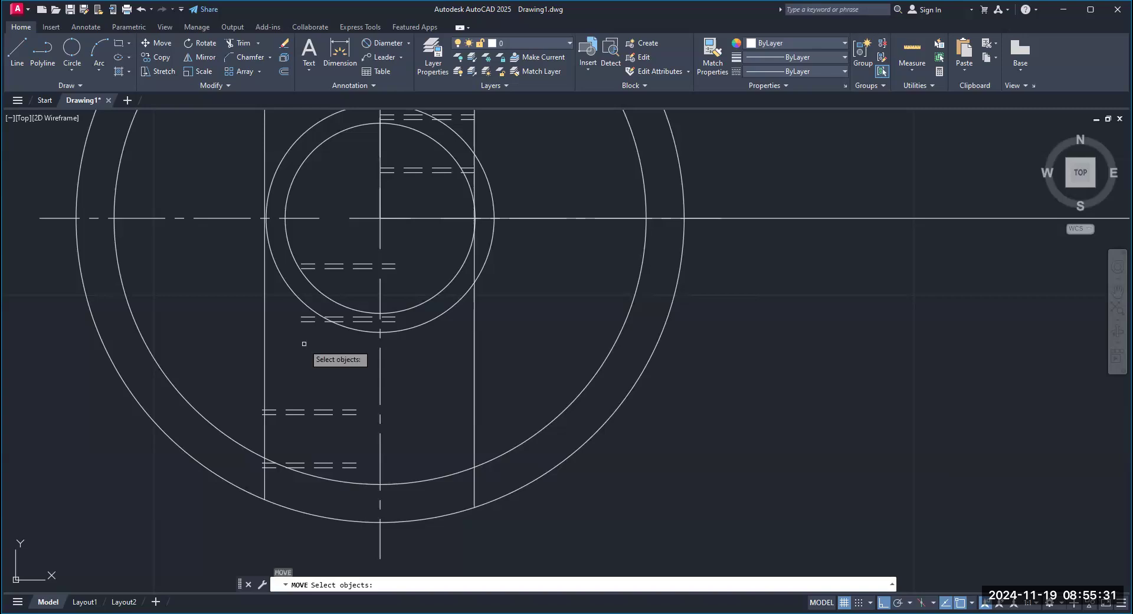
pyautogui.click(307, 322)
pyautogui.click(307, 317)
pyautogui.click(308, 268)
pyautogui.click(307, 264)
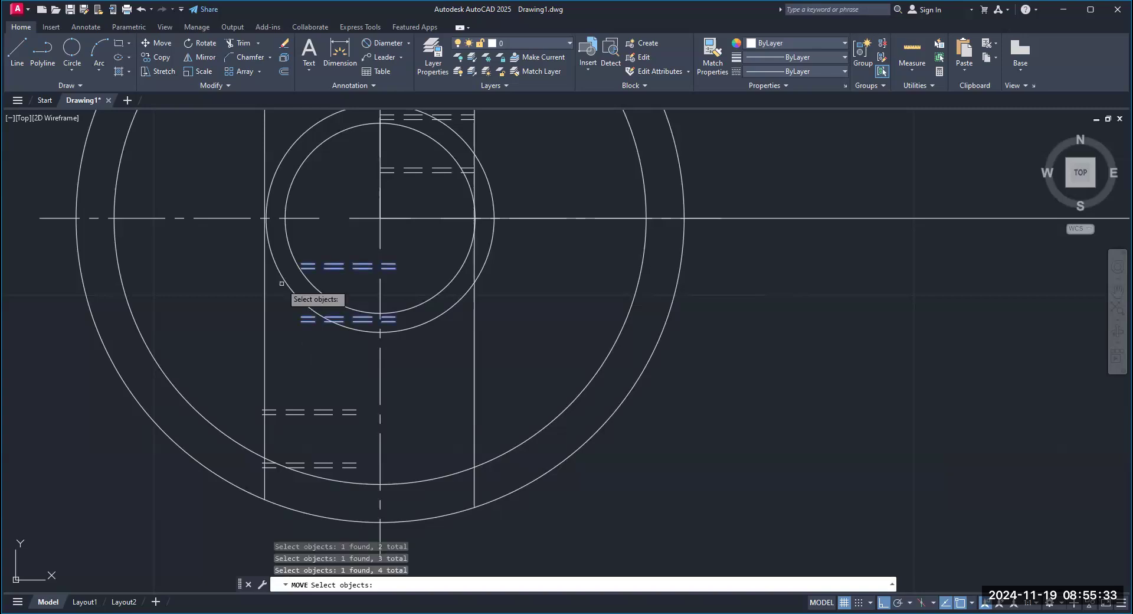
pyautogui.press('Return')
pyautogui.scroll(4, 281, 284)
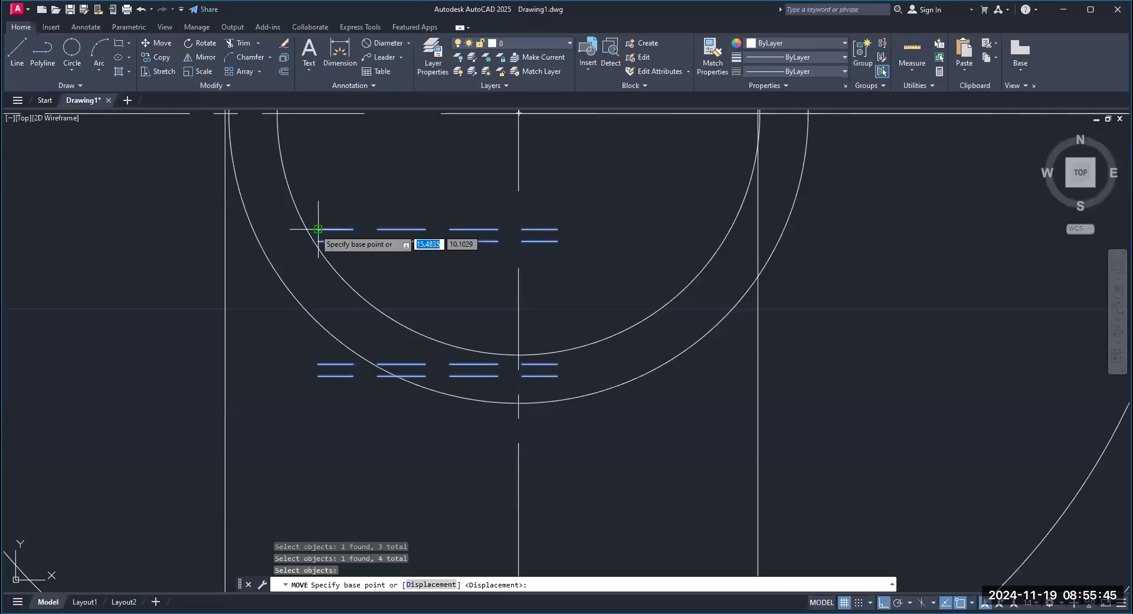
pyautogui.click(318, 229)
pyautogui.write('per')
pyautogui.press('Return')
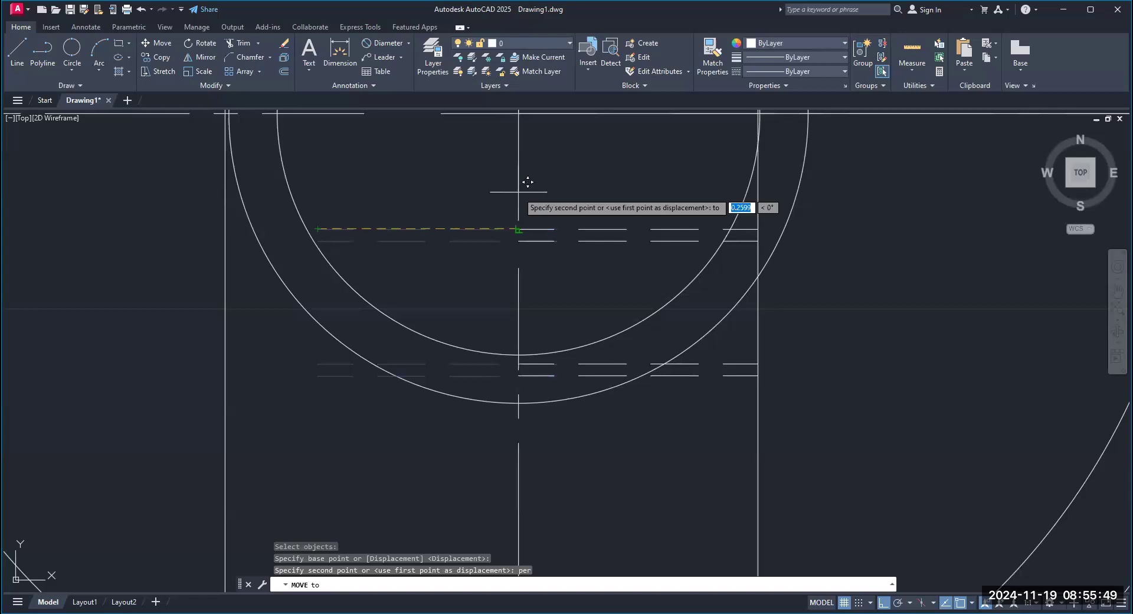
pyautogui.click(528, 181)
# Move the lowest hole's four hidden lines from their upper left endpoint to a perpendicular snap on the vertical centerline
pyautogui.scroll(-4, 442, 287)
pyautogui.moveTo(422, 306); pyautogui.dragTo(424, 260, button='middle')
pyautogui.scroll(-4, 413, 298)
pyautogui.scroll(4, 403, 321)
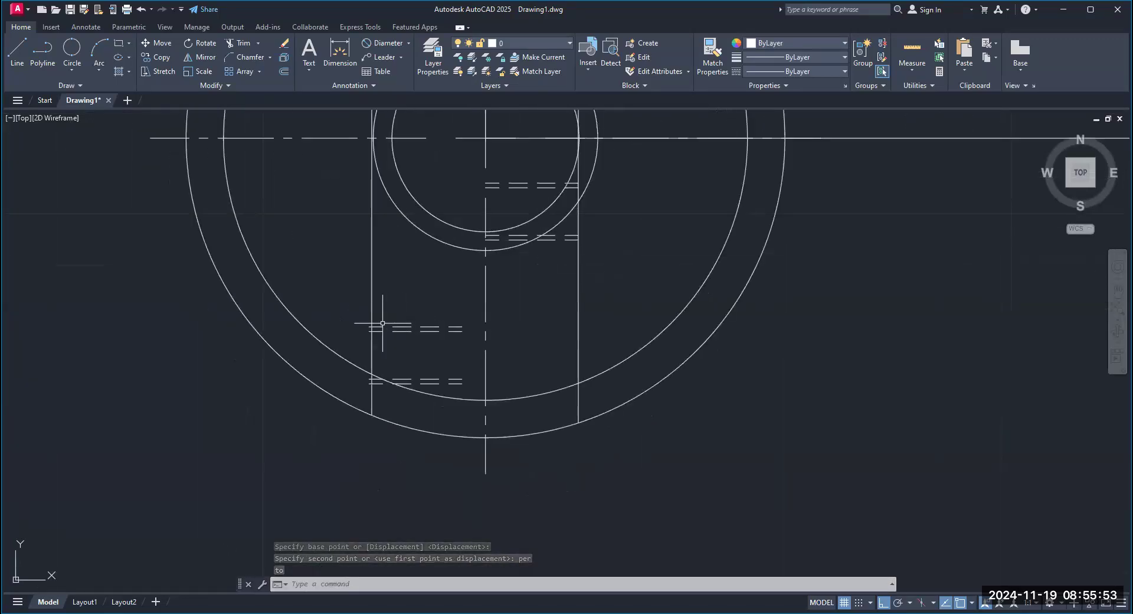
pyautogui.write('MOVE Select objects:')
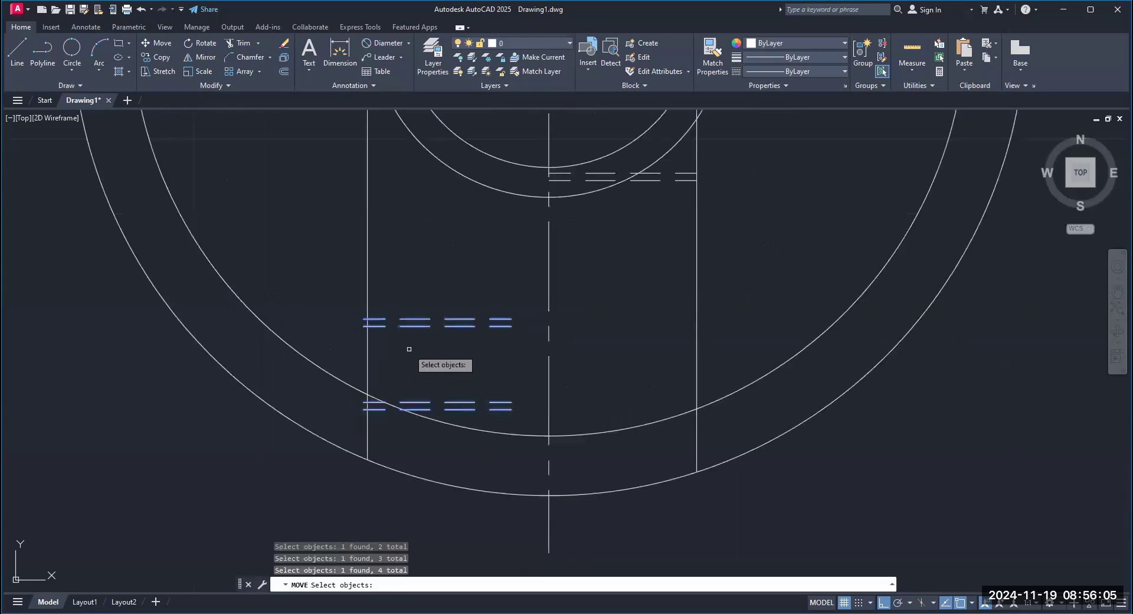
pyautogui.press('Return')
pyautogui.scroll(2, 407, 348)
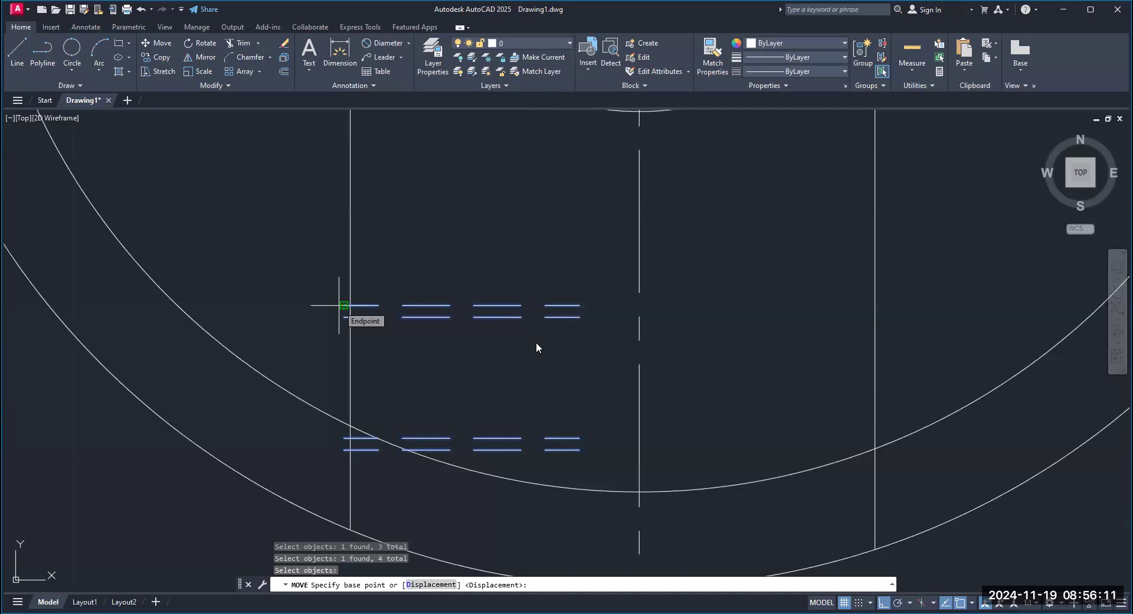
pyautogui.click(344, 305)
pyautogui.write('per')
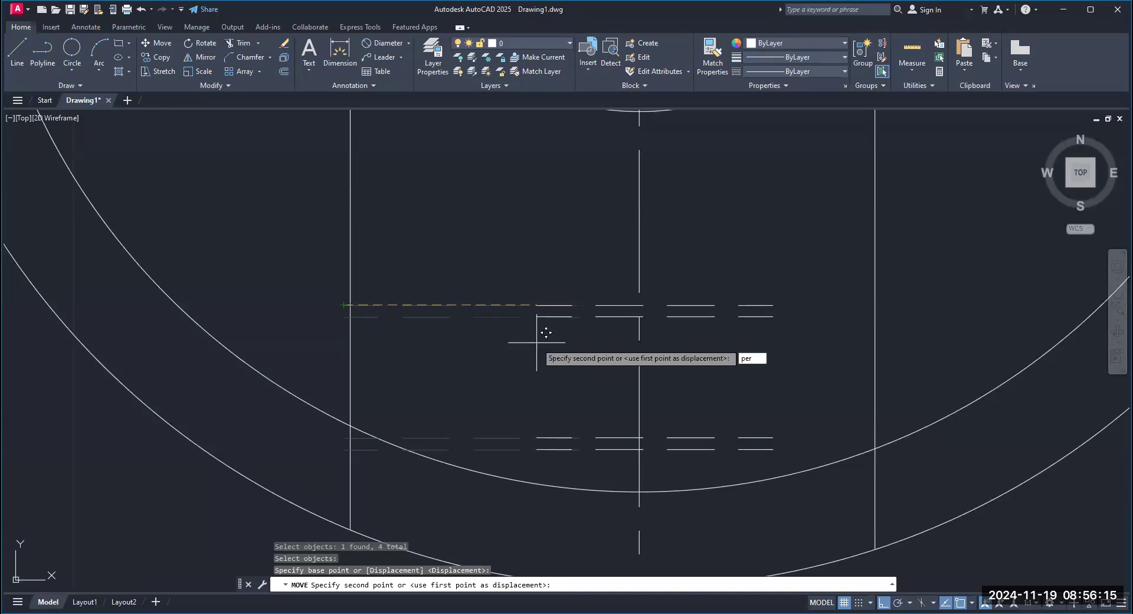
pyautogui.press('Return')
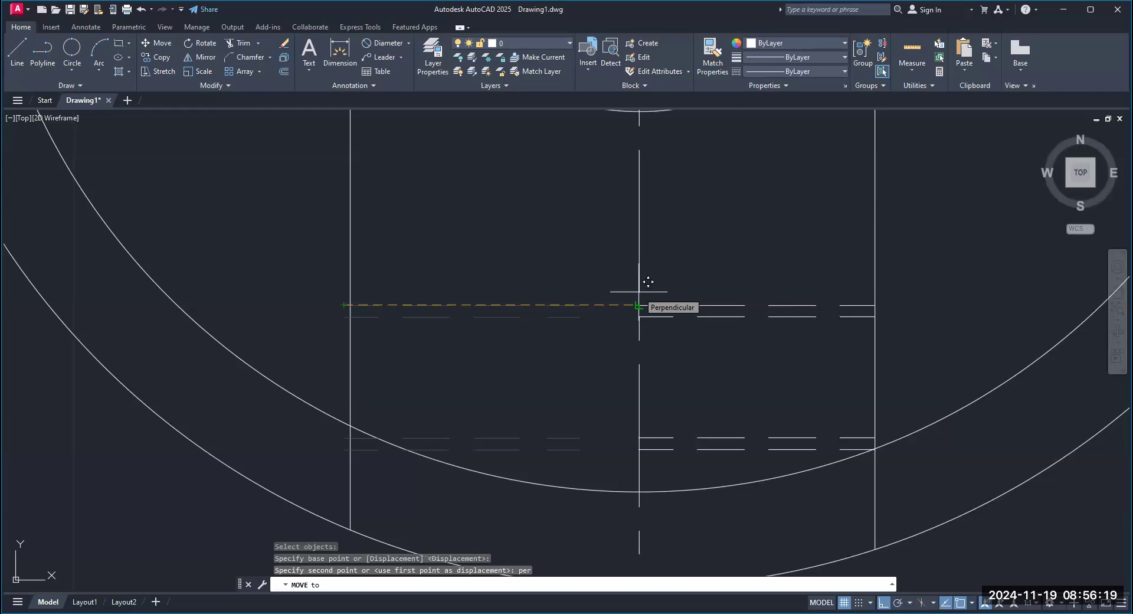
pyautogui.click(639, 290)
pyautogui.scroll(-4, 413, 366)
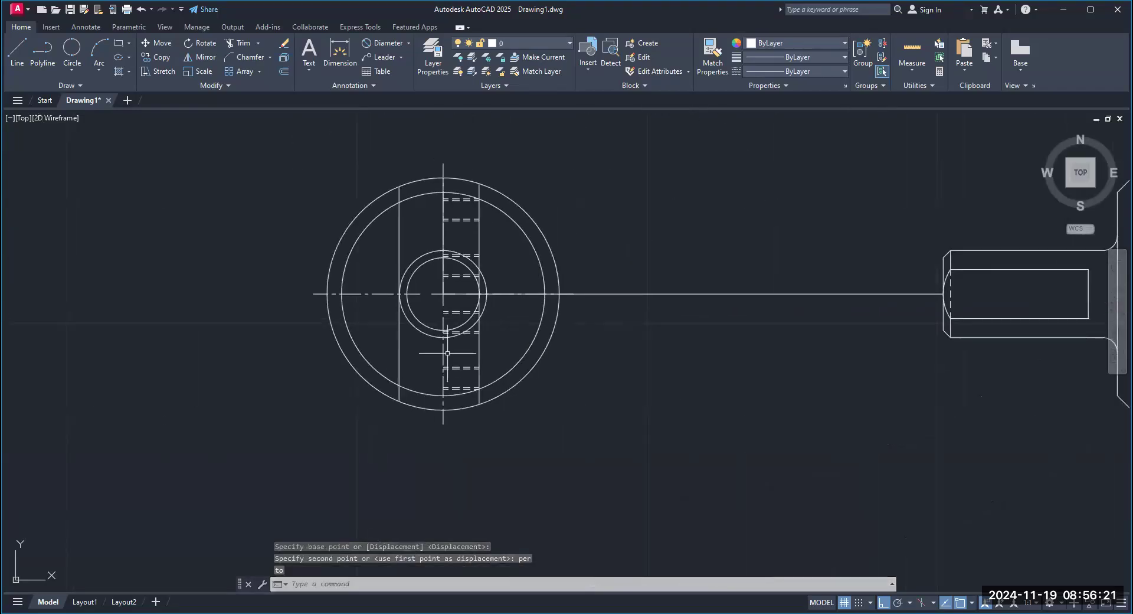
# Erase the long horizontal construction line connecting the circular view with the shank of the side view
pyautogui.scroll(-2, 328, 395)
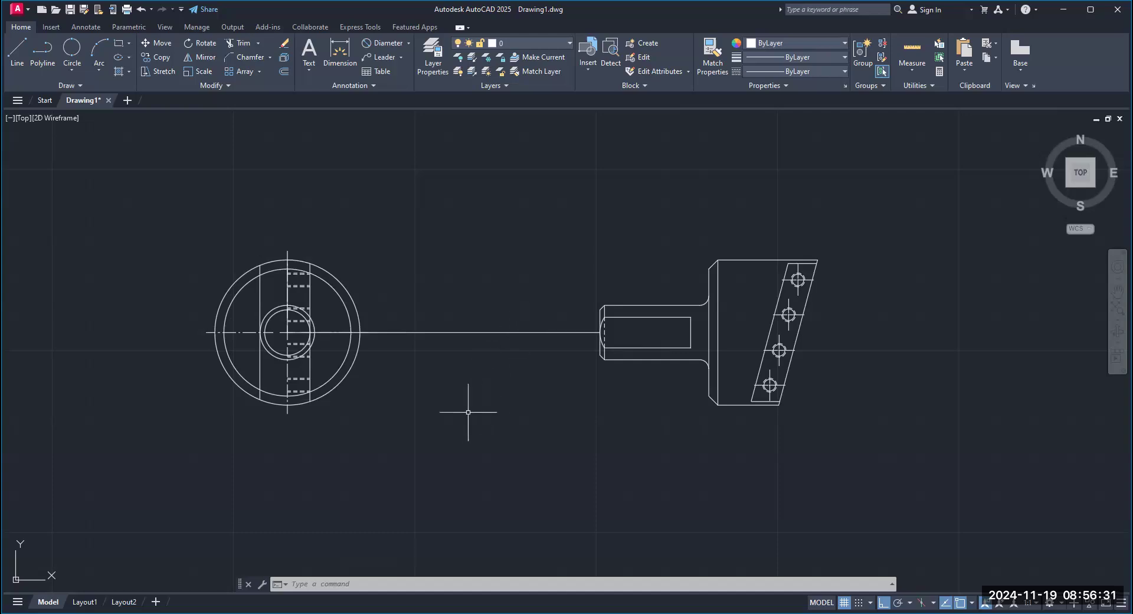
pyautogui.press('Delete')
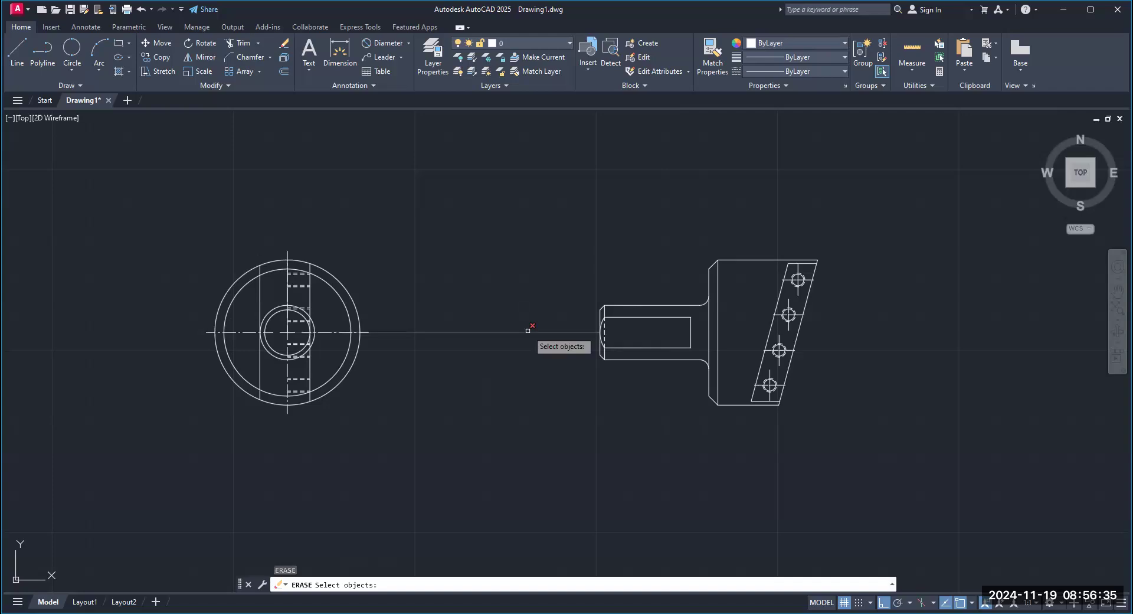
pyautogui.click(528, 330)
pyautogui.press('Return')
# Move the whole circular view horizontally from its center, closer to the side view's shank end
pyautogui.write('M')
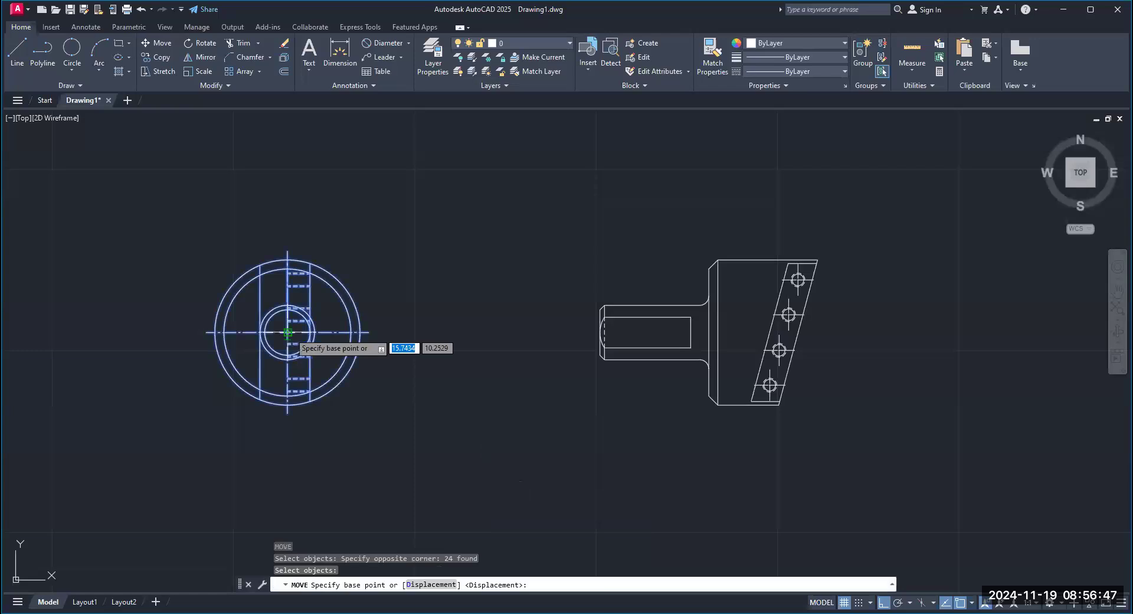
pyautogui.click(288, 332)
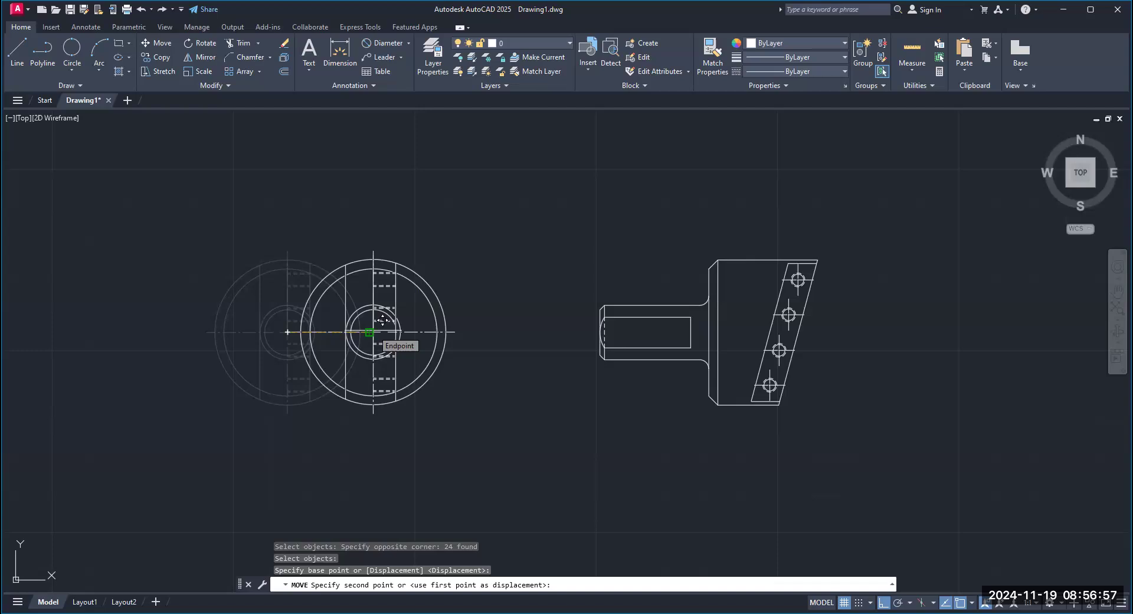
pyautogui.click(464, 347)
# Change the linetype of the circular view's two long vertical slot lines to hidden
pyautogui.moveTo(415, 450); pyautogui.dragTo(198, 395, button='middle')
pyautogui.scroll(-2, 210, 411)
pyautogui.scroll(2, 235, 415)
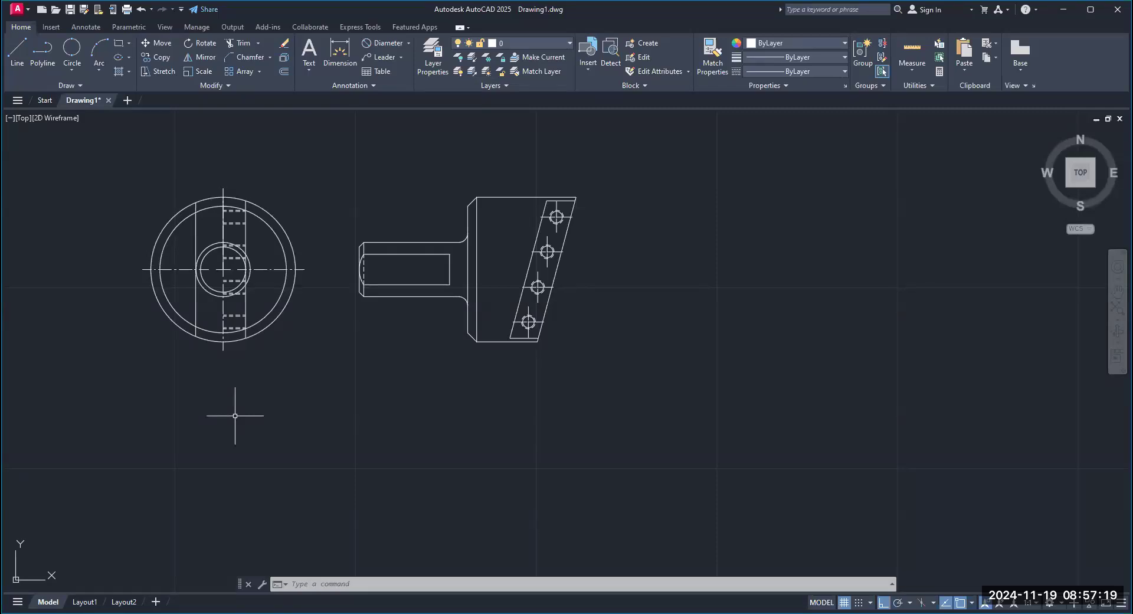
pyautogui.scroll(1, 213, 324)
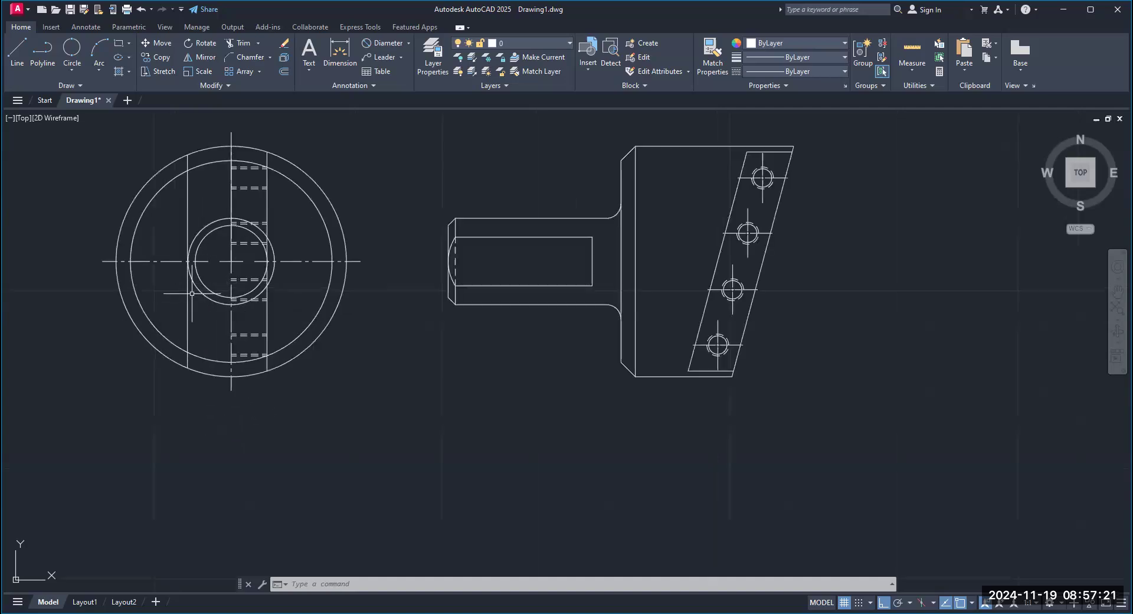
pyautogui.scroll(1, 217, 231)
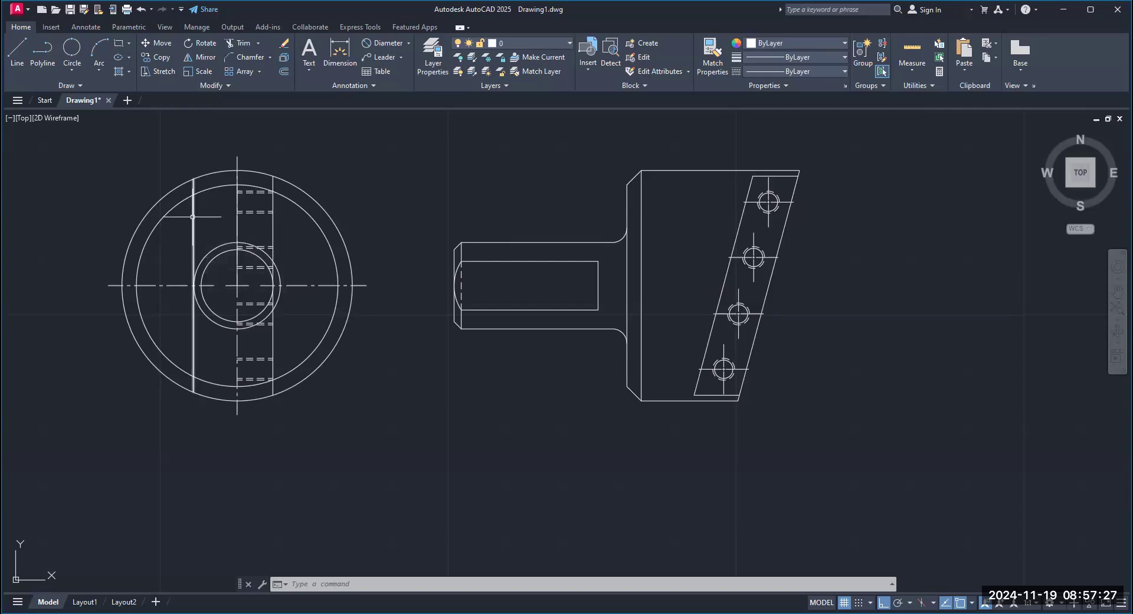
pyautogui.scroll(2, 194, 217)
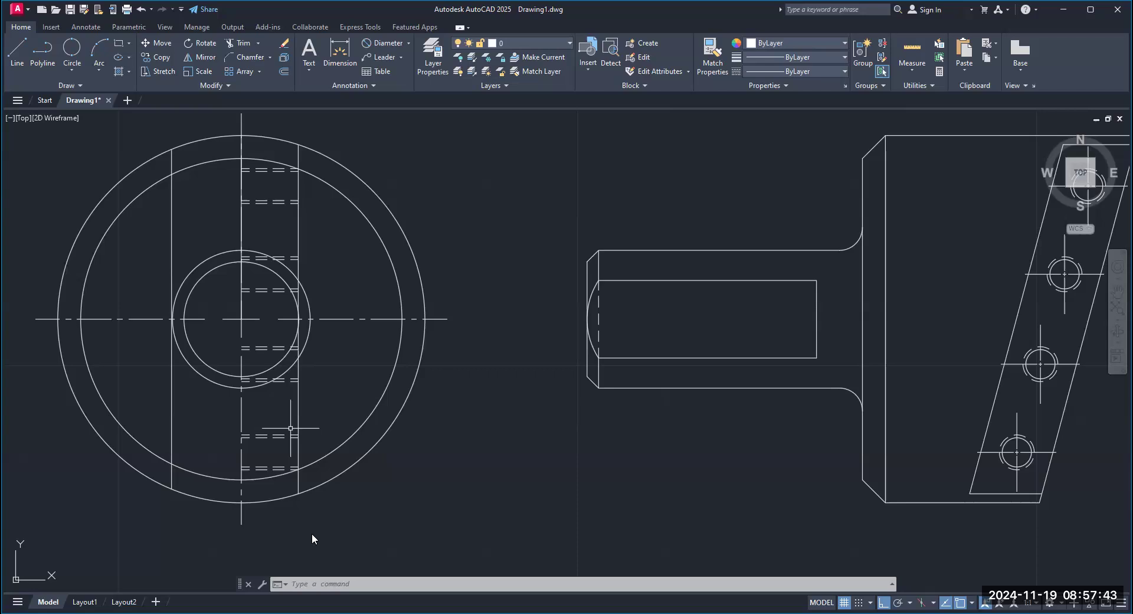
pyautogui.write('change')
pyautogui.press('Return')
pyautogui.click(172, 437)
pyautogui.click(298, 458)
pyautogui.press('Return')
pyautogui.write('p')
pyautogui.press('Return')
pyautogui.write('lt')
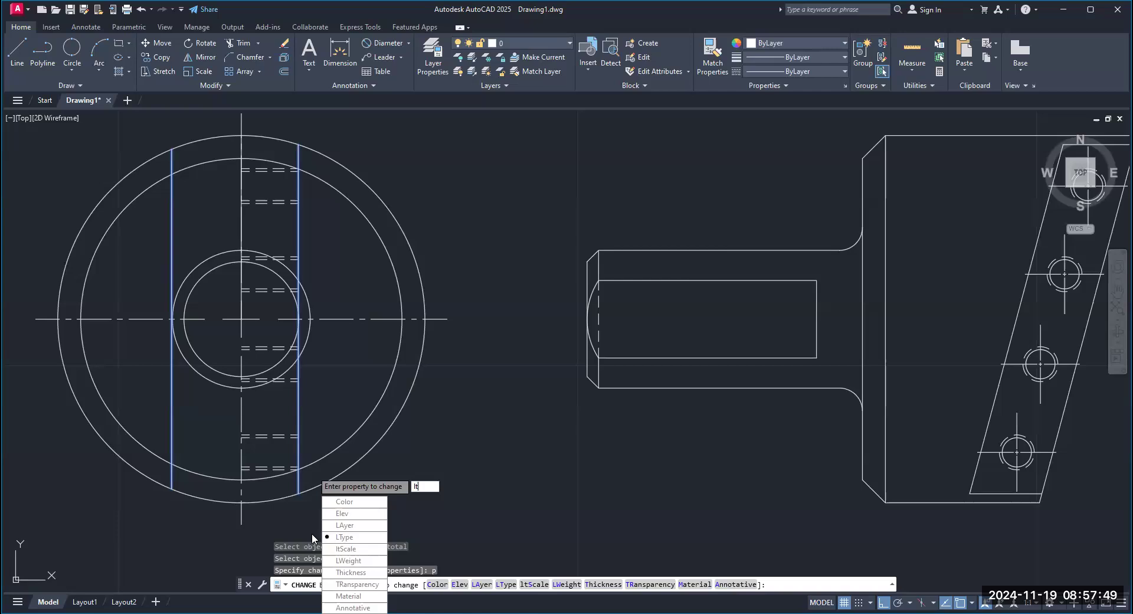
pyautogui.press('Return')
pyautogui.write('hidden')
pyautogui.press('Return')
pyautogui.press('Return')
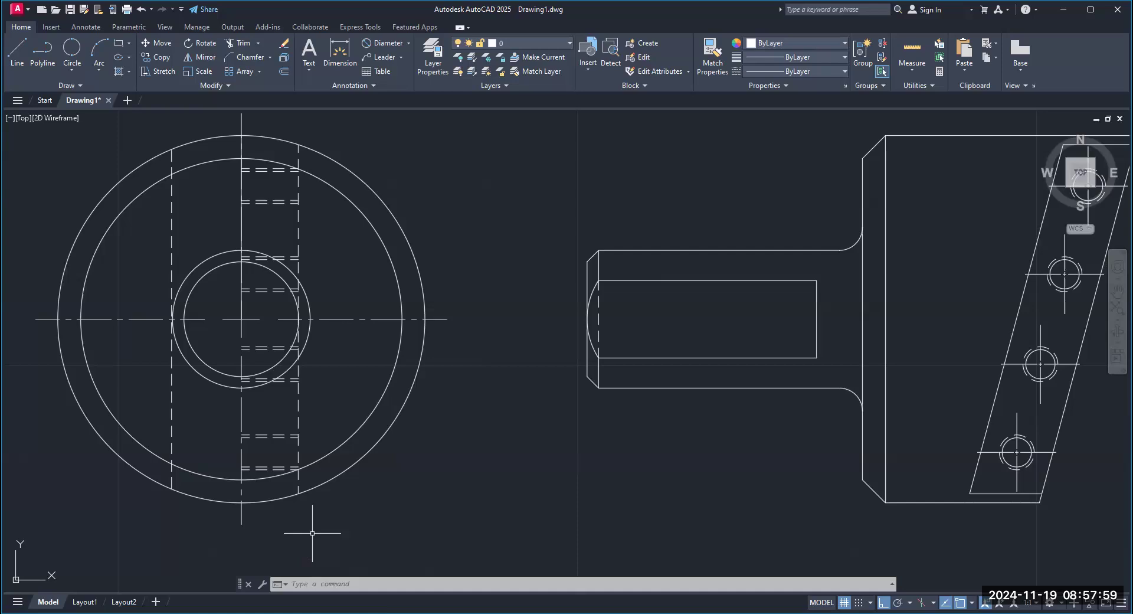
# Try to mirror the circular view about the side view's vertical chamfer edge, keeping the source objects, and undo the mirror
pyautogui.scroll(-4, 466, 477)
pyautogui.moveTo(462, 460); pyautogui.dragTo(376, 390, button='middle')
pyautogui.scroll(2, 376, 389)
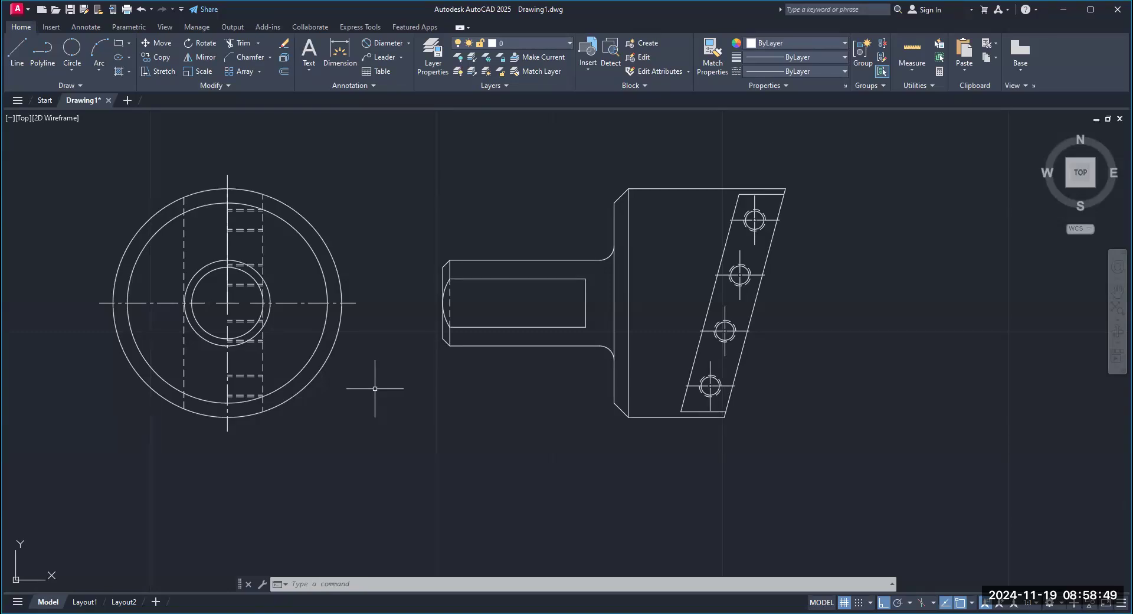
pyautogui.scroll(-5, 374, 388)
pyautogui.scroll(3, 362, 351)
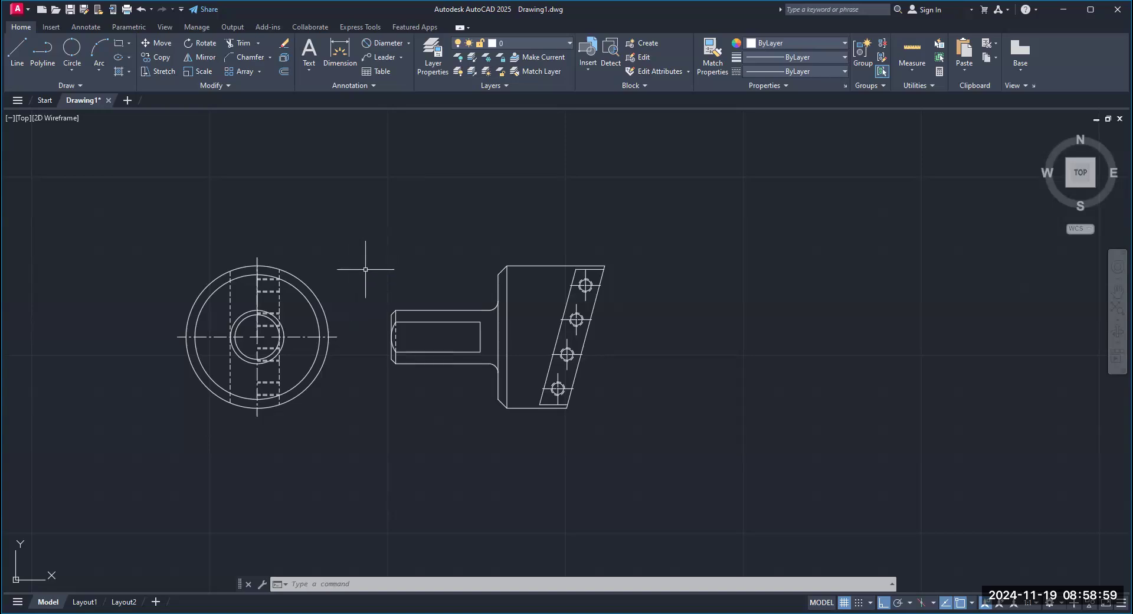
pyautogui.write('Mirr')
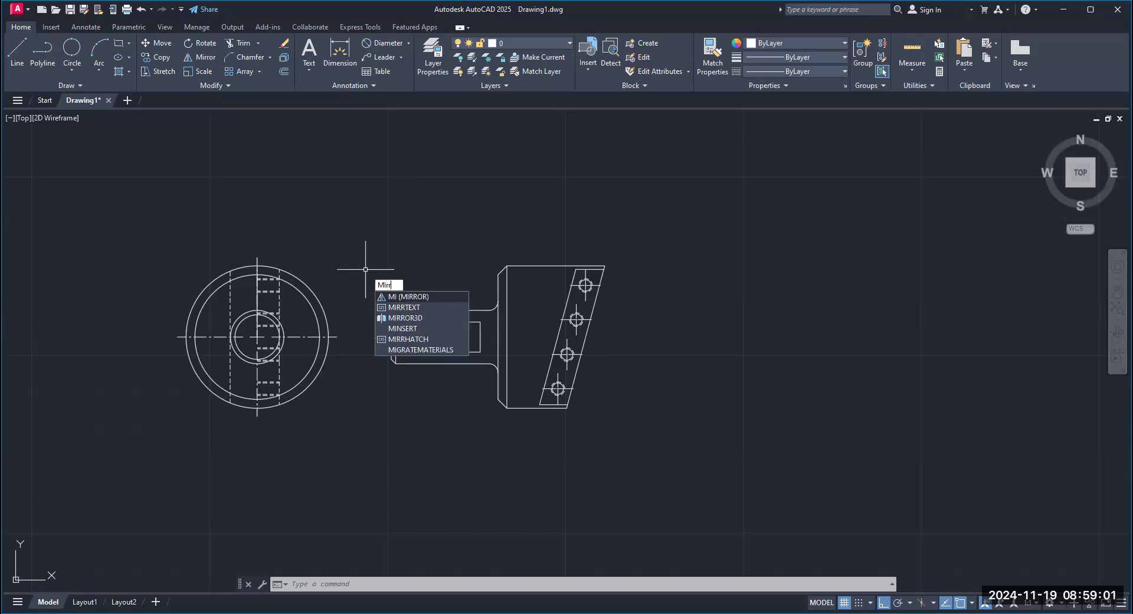
pyautogui.write('o')
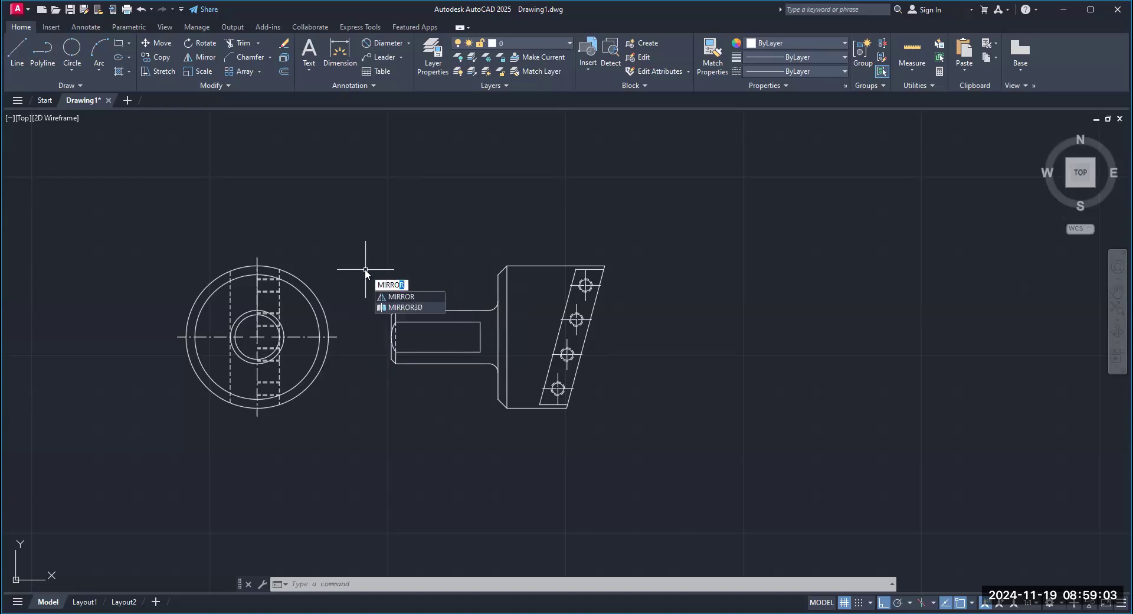
pyautogui.press('Return')
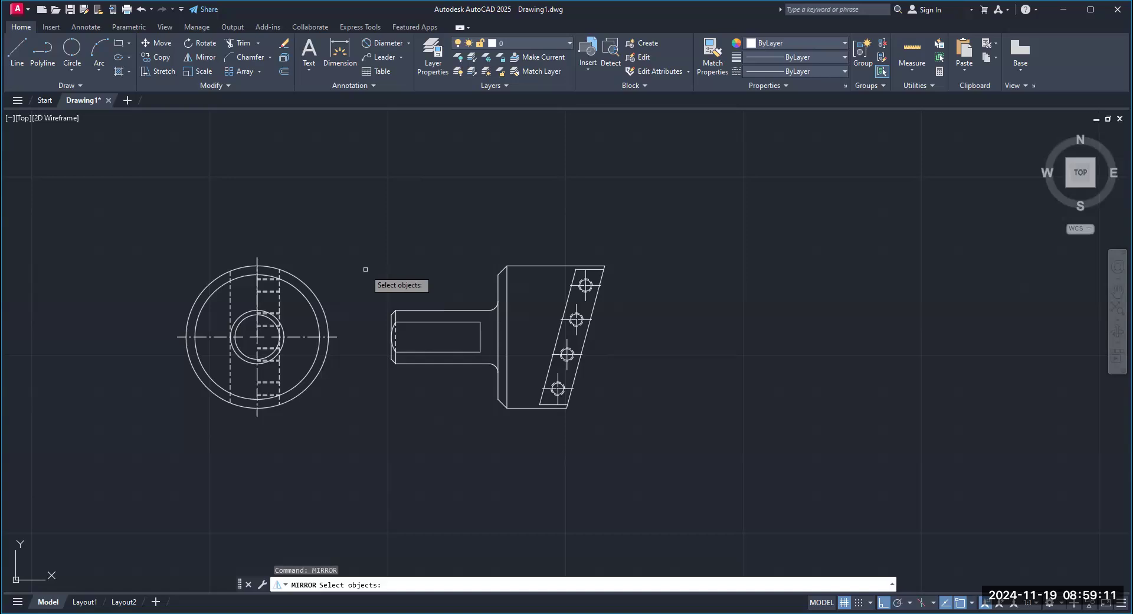
pyautogui.click(158, 241)
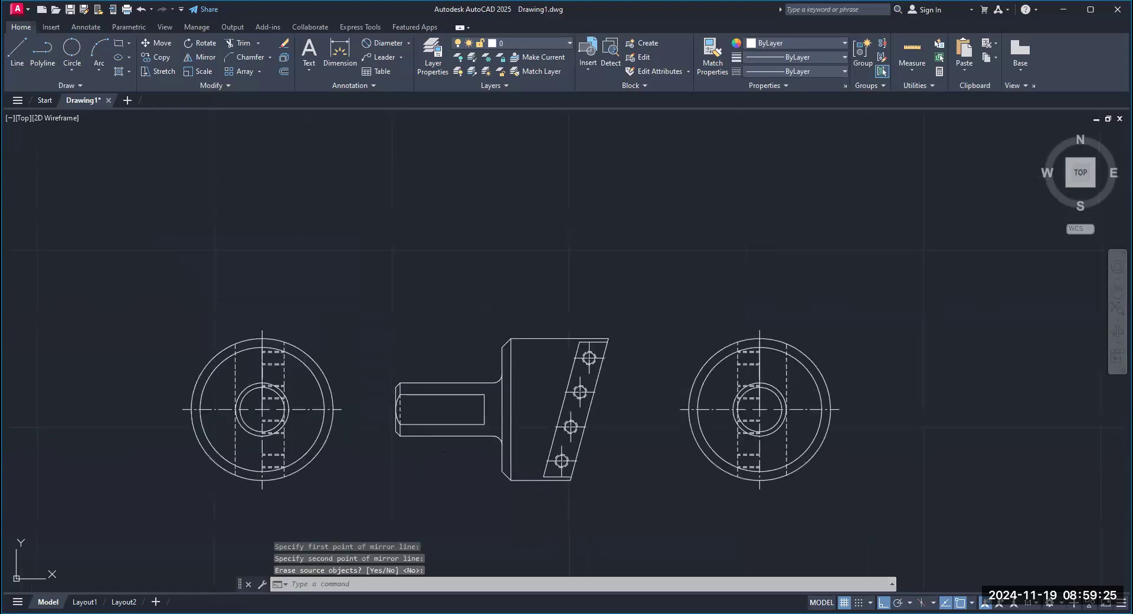
pyautogui.moveTo(529, 475); pyautogui.dragTo(502, 388, button='middle')
pyautogui.click(141, 10)
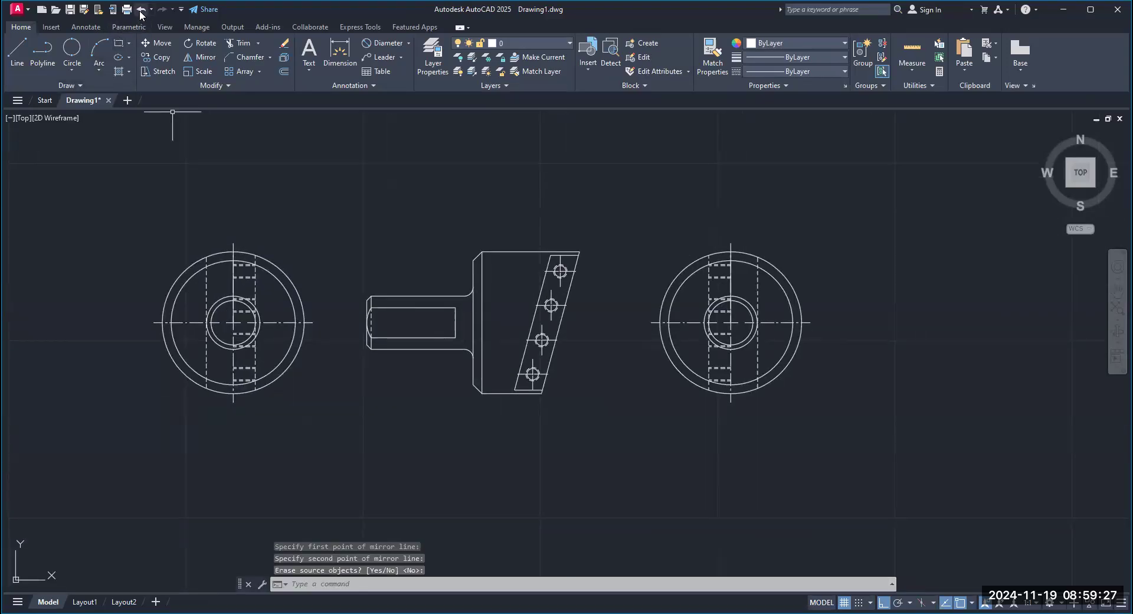
pyautogui.click(141, 10)
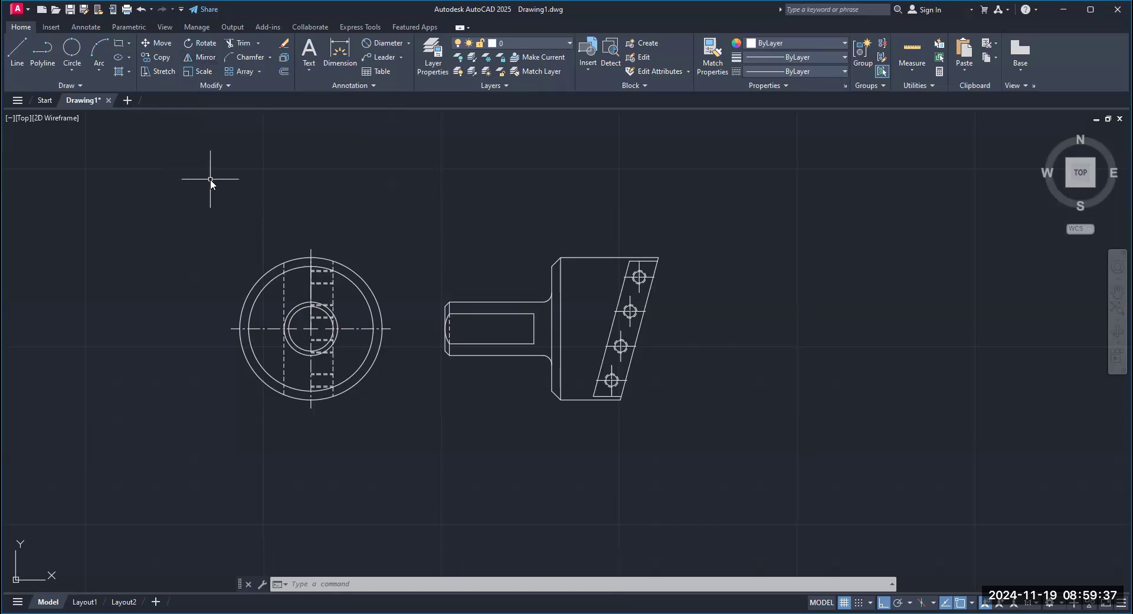
# Mirror the circular view to the strip end of the side view about the vertical chamfer edge, keeping the source objects
pyautogui.write('mirro')
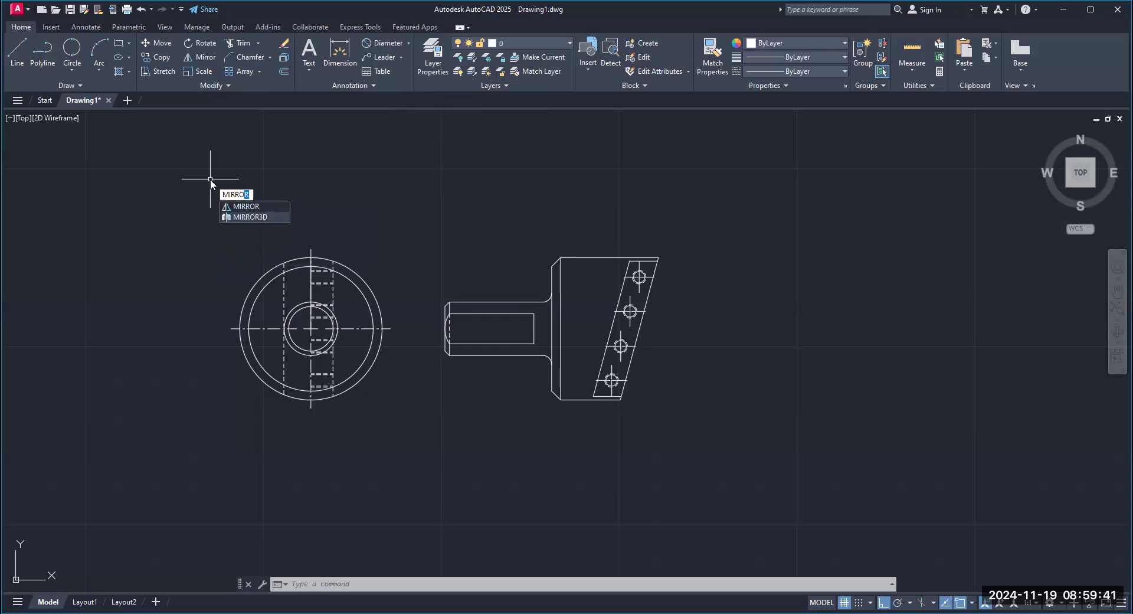
pyautogui.press('Return')
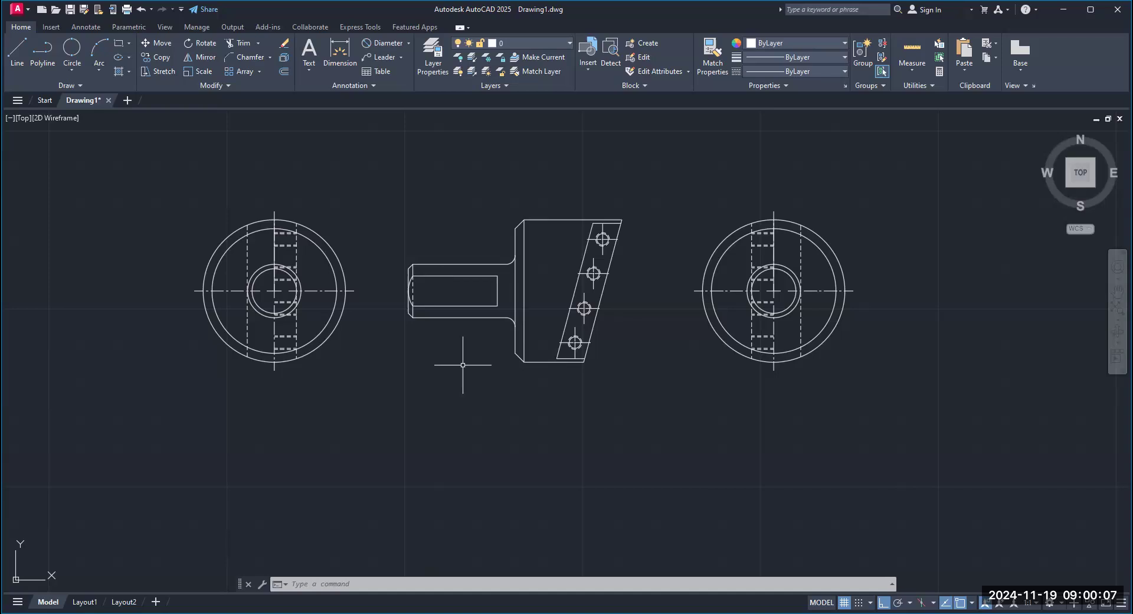
# Match the chamfer circle and both shank circles in the strip-end circular view to the properties of its hidden vertical slot line
pyautogui.moveTo(766, 287); pyautogui.dragTo(664, 286, button='middle')
pyautogui.scroll(2, 643, 249)
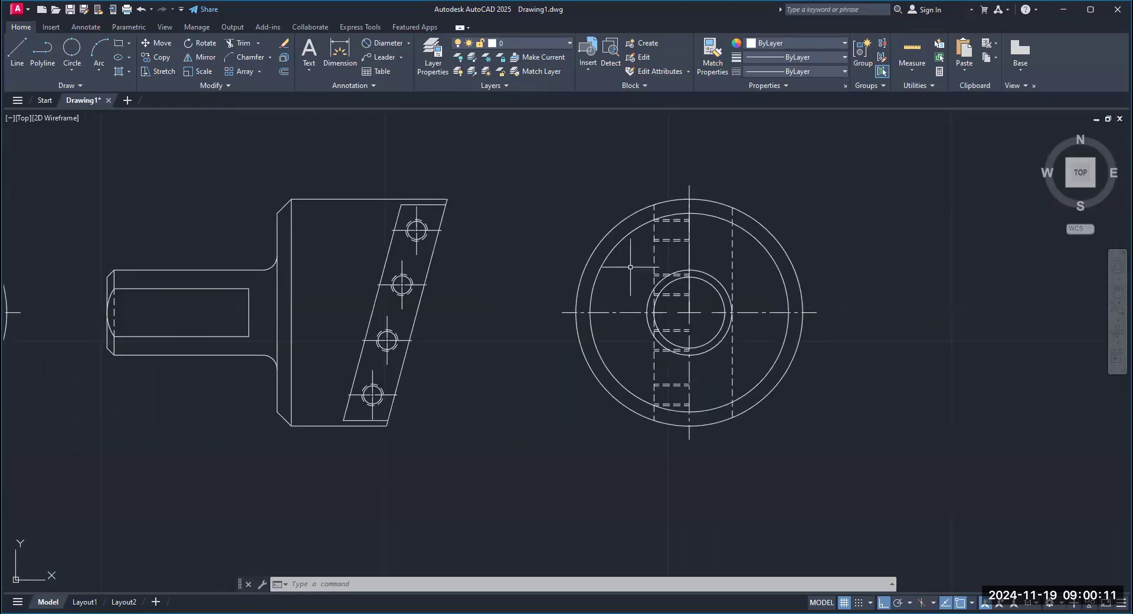
pyautogui.scroll(-5, 710, 248)
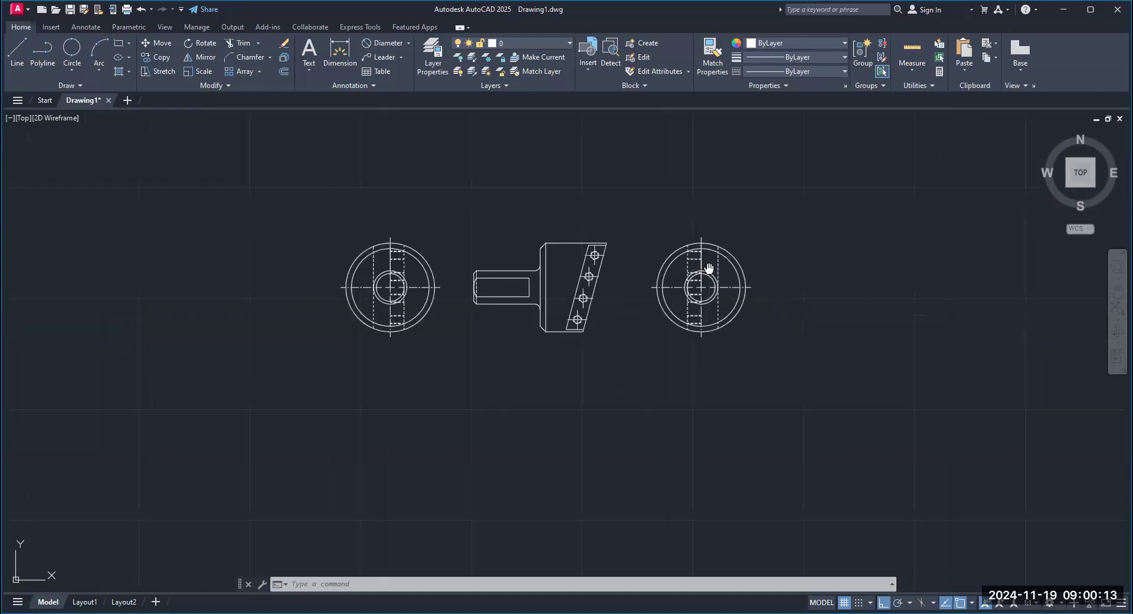
pyautogui.scroll(3, 723, 253)
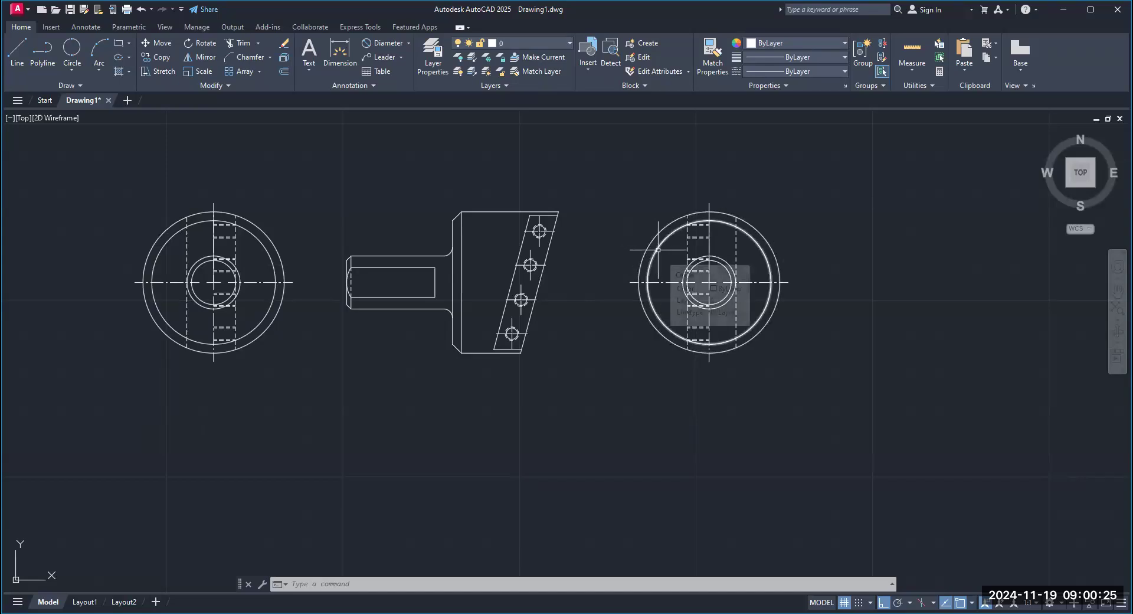
pyautogui.scroll(2, 605, 255)
pyautogui.moveTo(527, 201); pyautogui.dragTo(548, 222, button='middle')
pyautogui.write('MATCH')
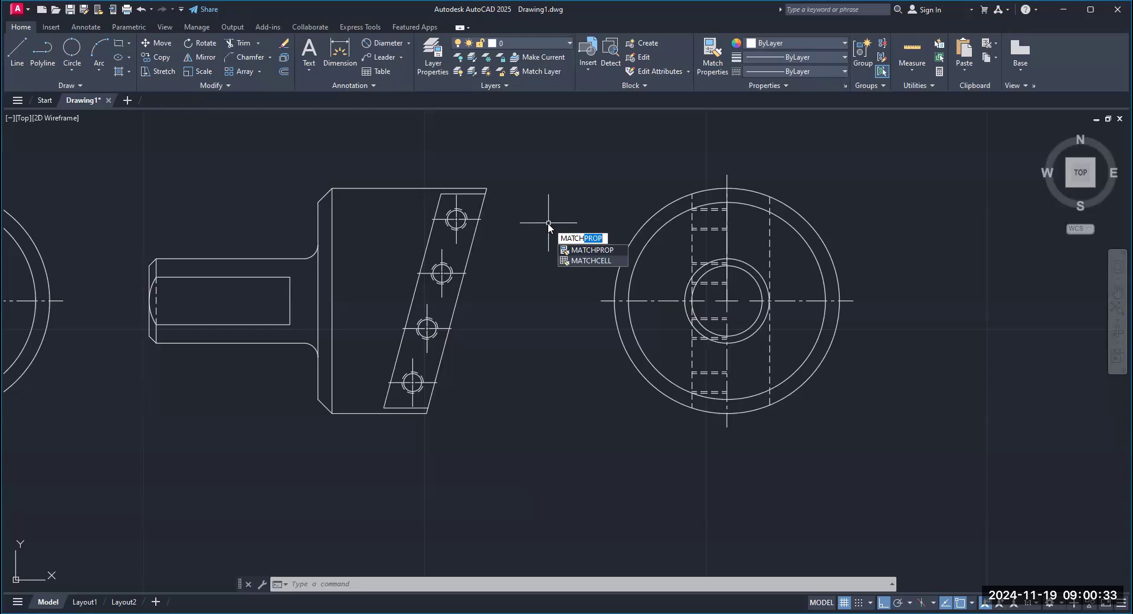
pyautogui.write('PROP')
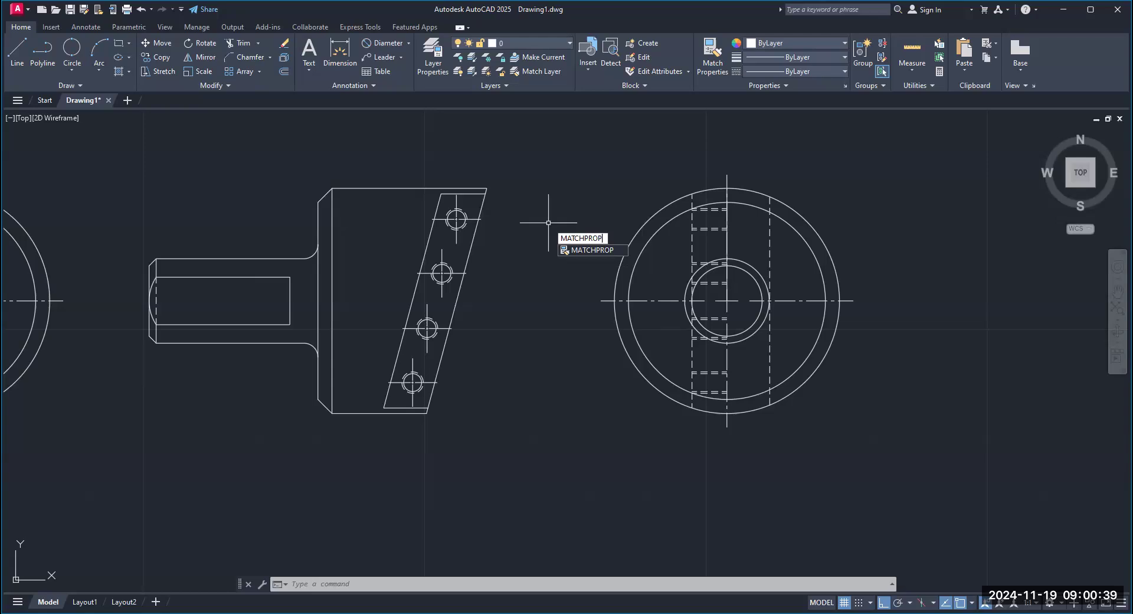
pyautogui.press('Return')
pyautogui.scroll(2, 675, 247)
pyautogui.click(702, 248)
pyautogui.click(641, 227)
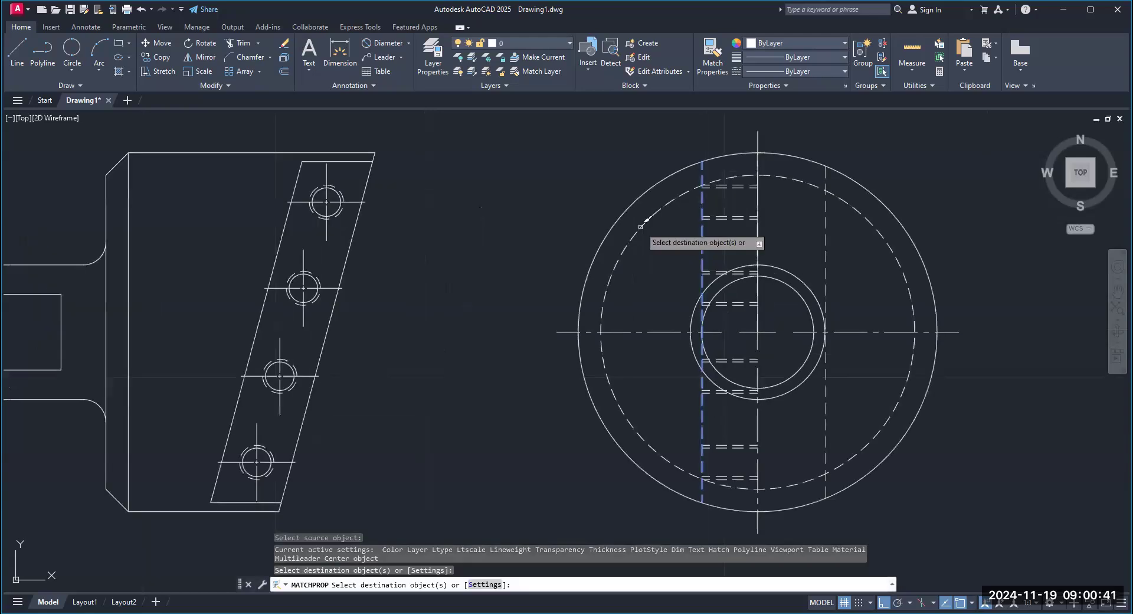
pyautogui.scroll(-2, 653, 278)
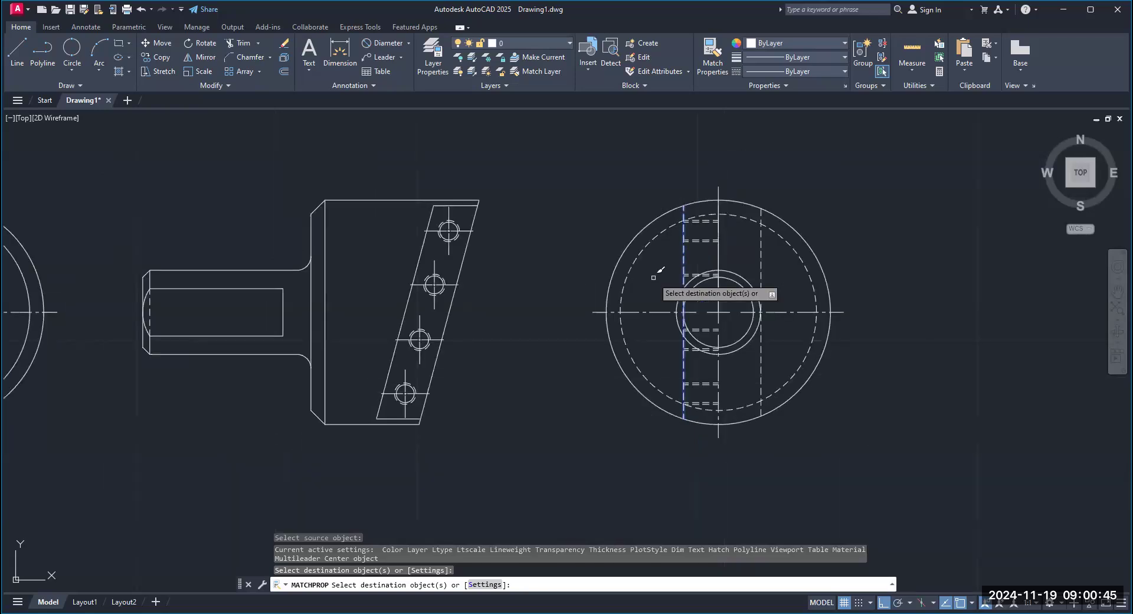
pyautogui.scroll(2, 653, 276)
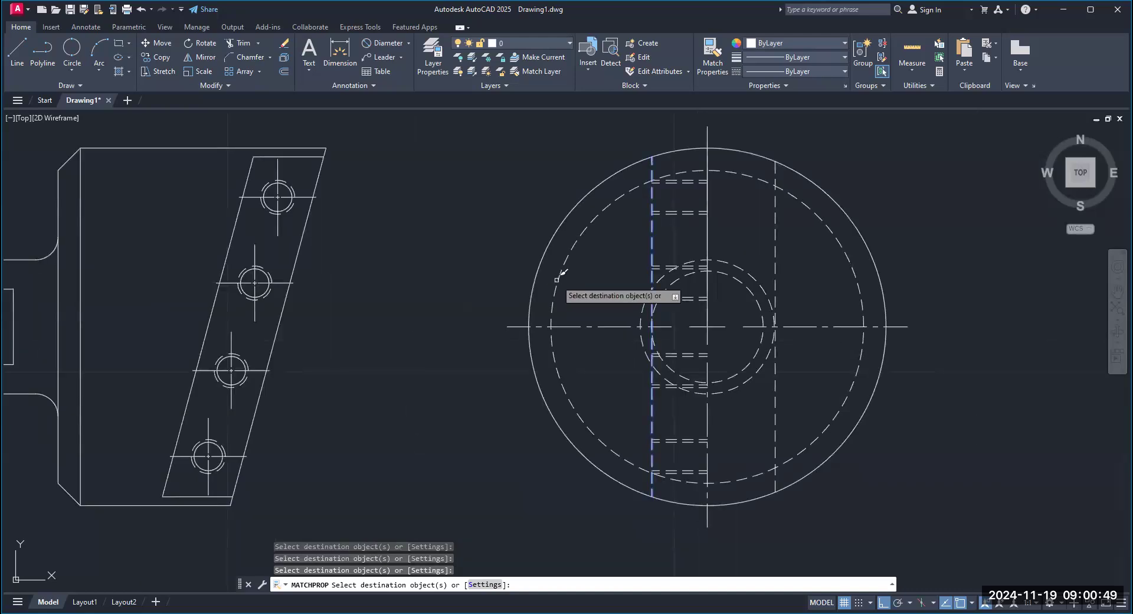
pyautogui.press('Escape')
# Match the two long vertical slot lines in the strip-end circular view to the solid outer circle's properties
pyautogui.scroll(-7, 584, 318)
pyautogui.scroll(5, 378, 322)
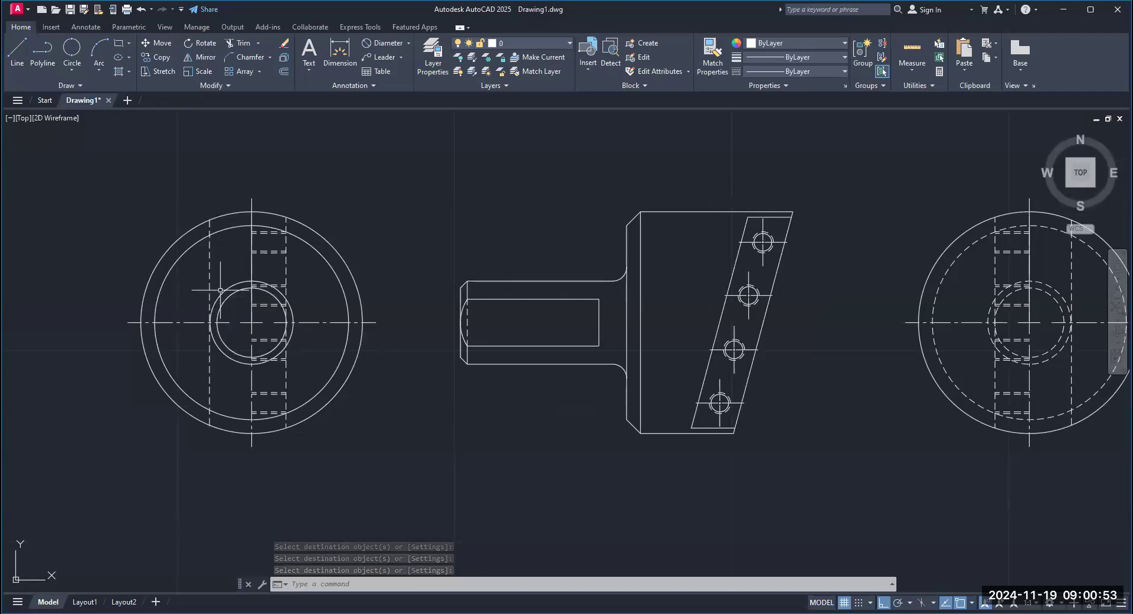
pyautogui.moveTo(326, 342); pyautogui.dragTo(256, 317, button='middle')
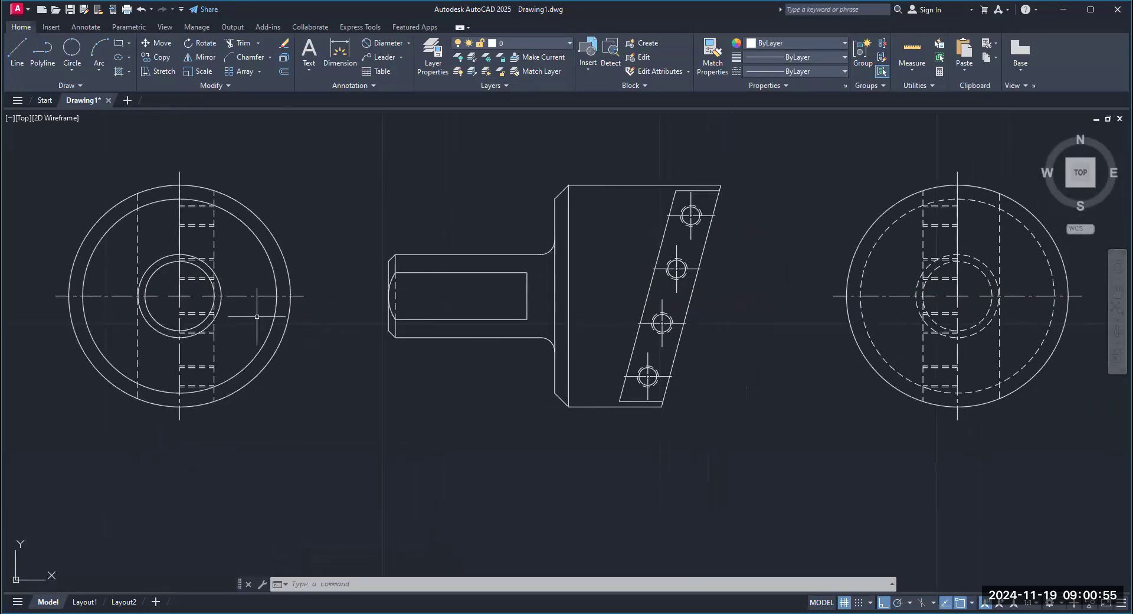
pyautogui.scroll(-3, 303, 346)
pyautogui.scroll(3, 300, 340)
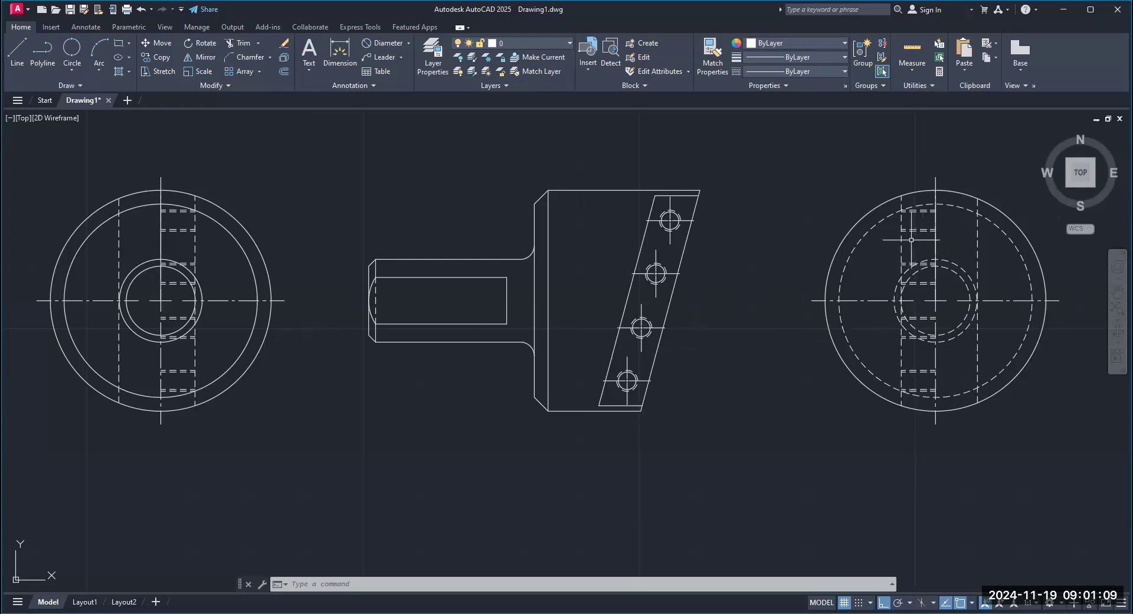
pyautogui.scroll(2, 908, 243)
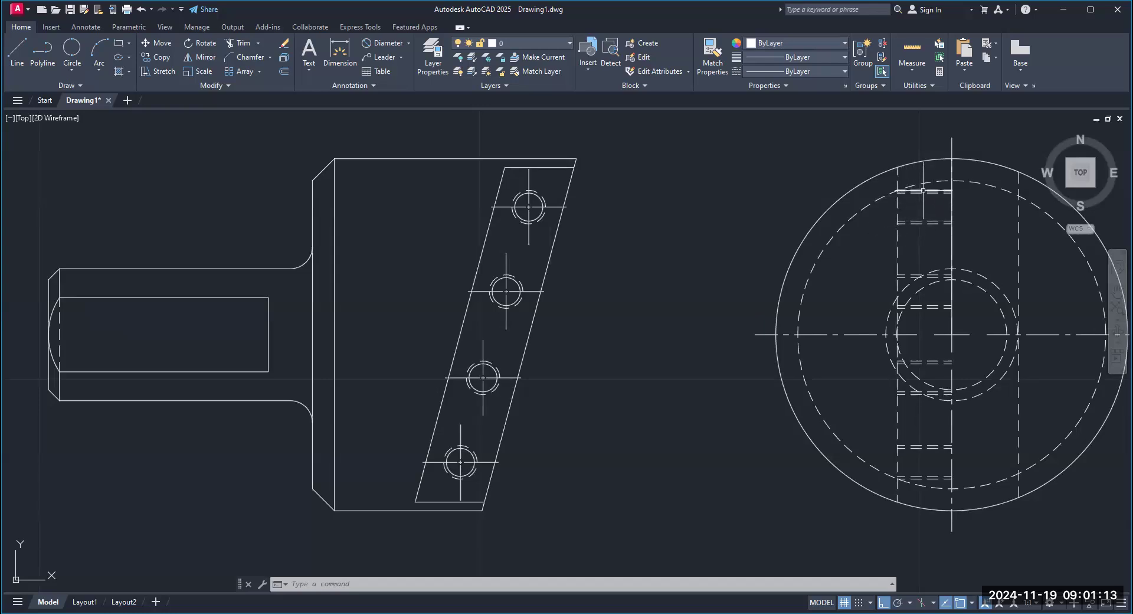
pyautogui.moveTo(886, 368); pyautogui.dragTo(751, 358, button='middle')
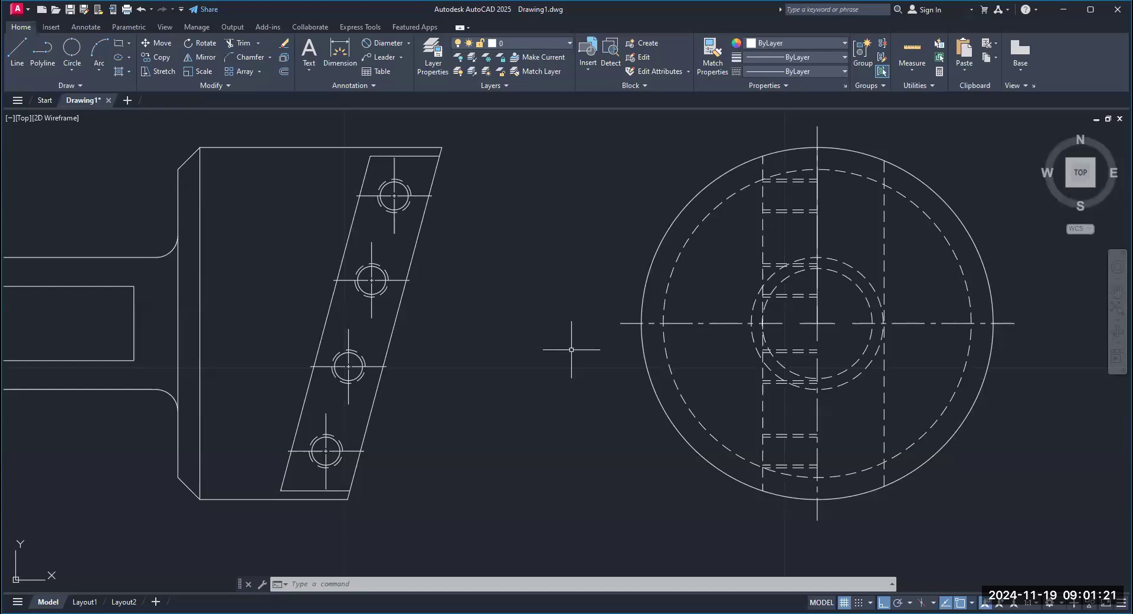
pyautogui.write('MATC')
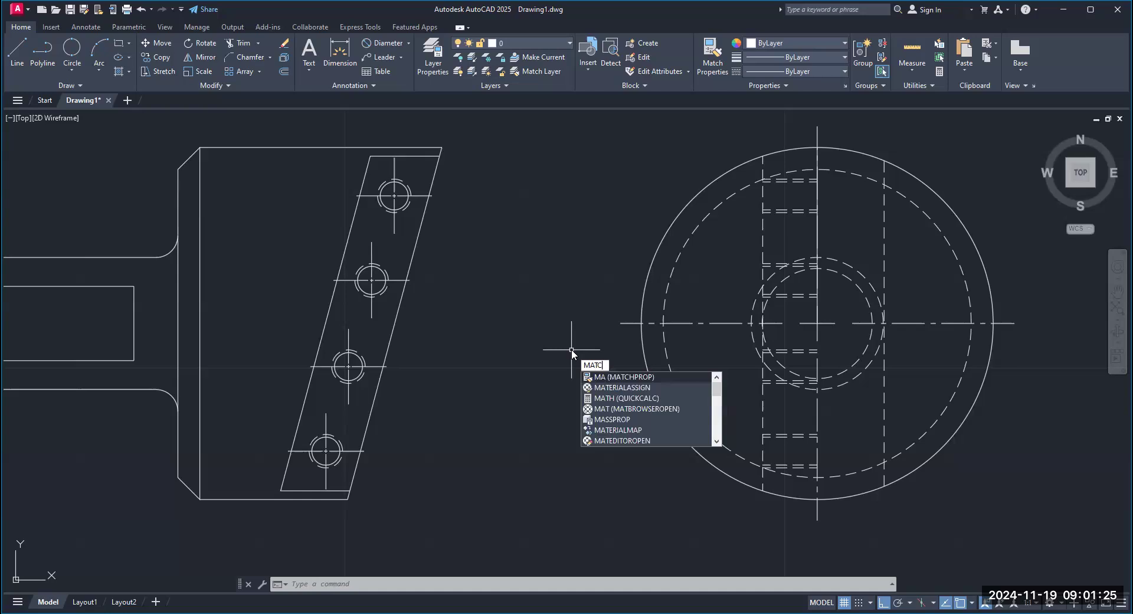
pyautogui.write('HPROP')
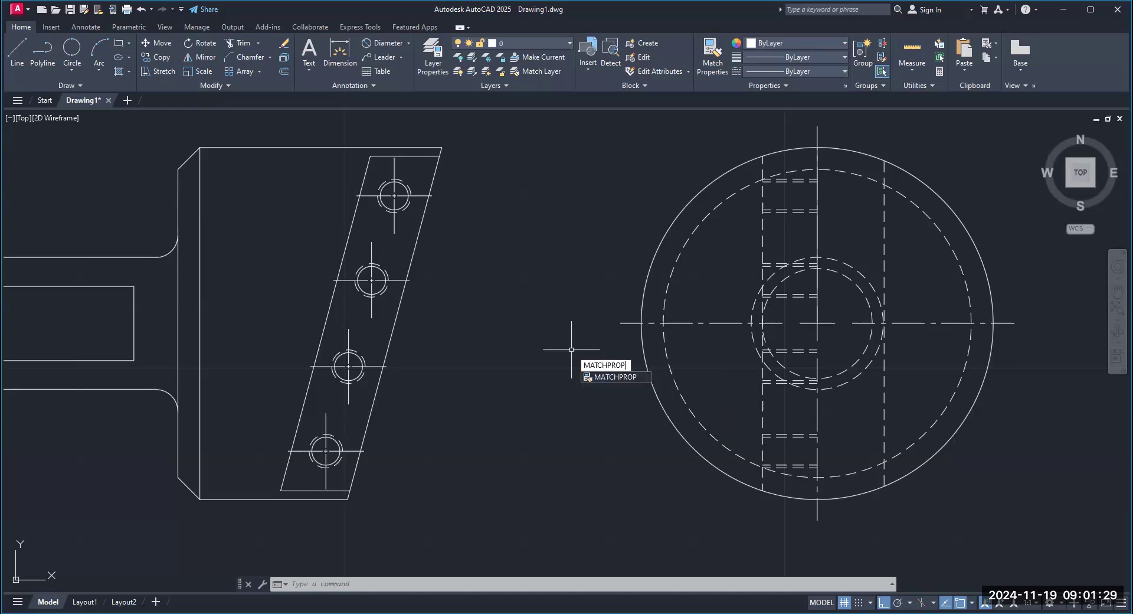
pyautogui.press('Return')
pyautogui.click(642, 308)
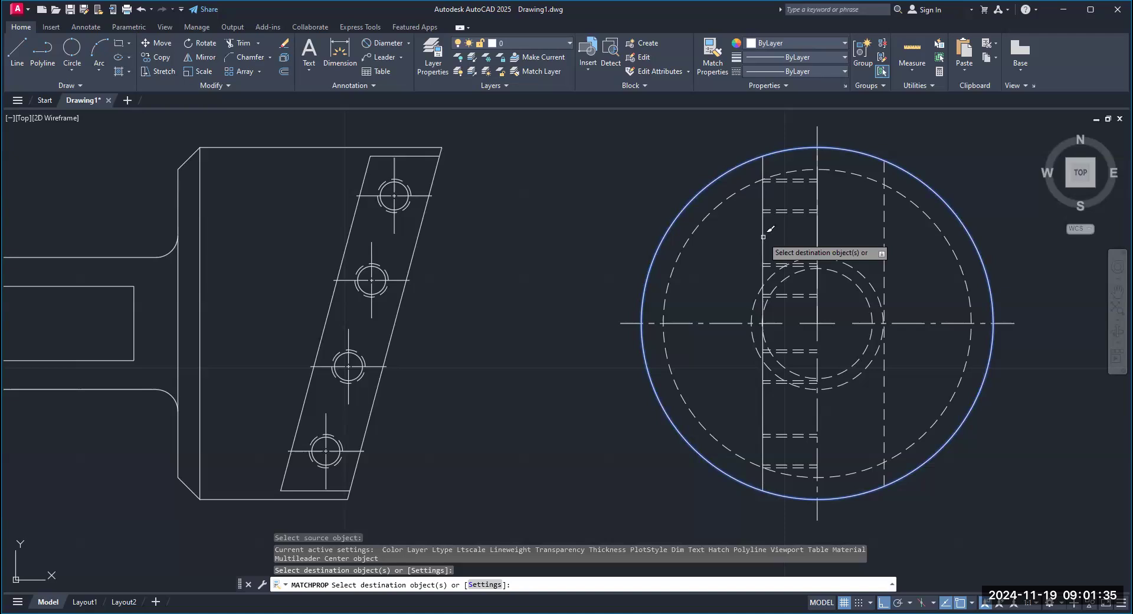
pyautogui.scroll(4, 814, 484)
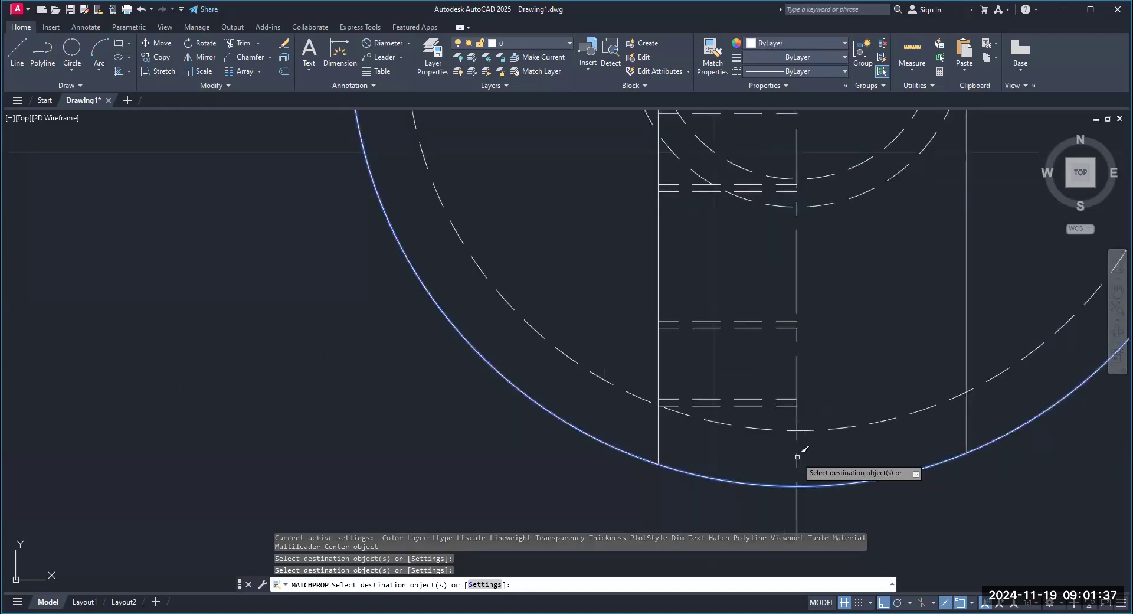
pyautogui.scroll(-2, 800, 416)
pyautogui.click(800, 416)
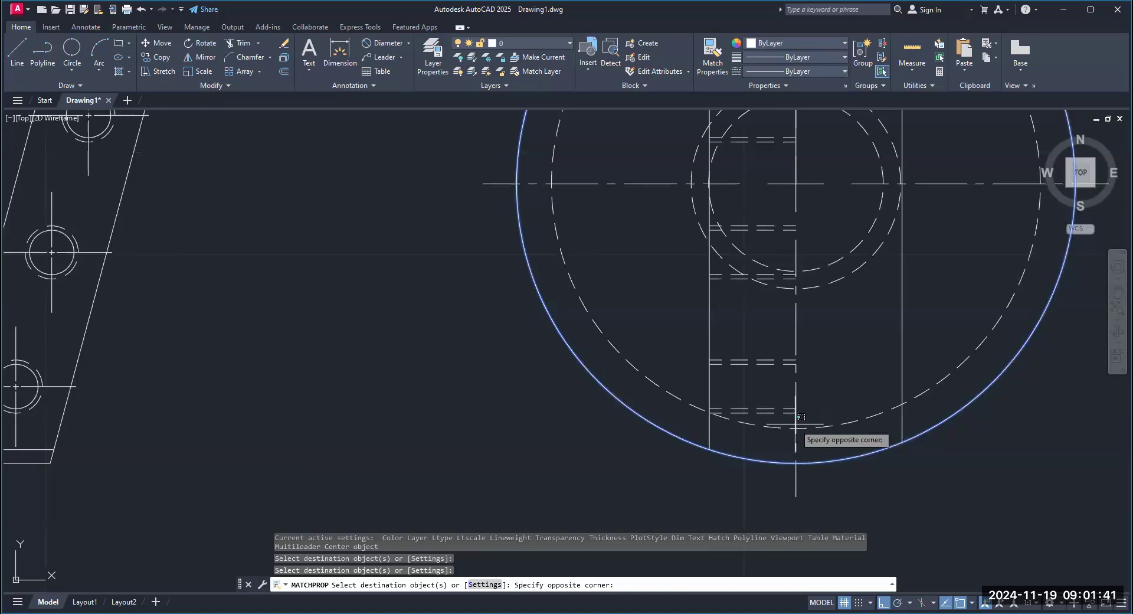
pyautogui.click(794, 423)
pyautogui.scroll(-4, 805, 418)
pyautogui.press('Escape')
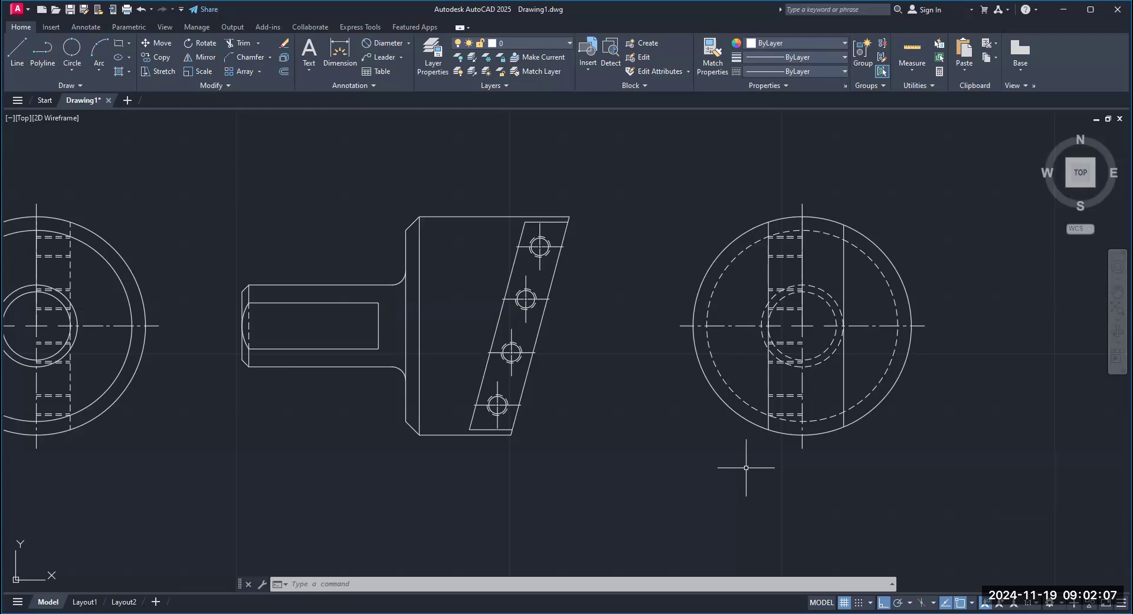
# Add a horizontal centerline to each of the four hidden screw holes in the circular view at the shank end
pyautogui.moveTo(731, 431); pyautogui.dragTo(808, 426, button='middle')
pyautogui.moveTo(708, 418)
pyautogui.mouseDown(button='middle')
pyautogui.moveTo(720, 387)
pyautogui.moveTo(734, 396)
pyautogui.mouseUp(button='middle')
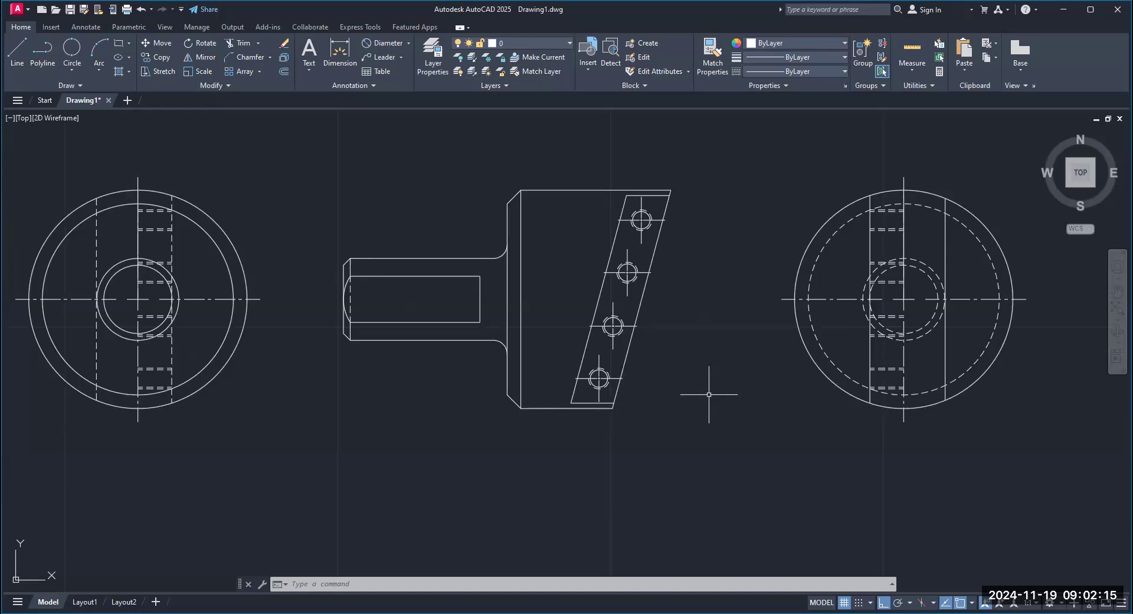
pyautogui.moveTo(404, 319); pyautogui.dragTo(479, 324, button='middle')
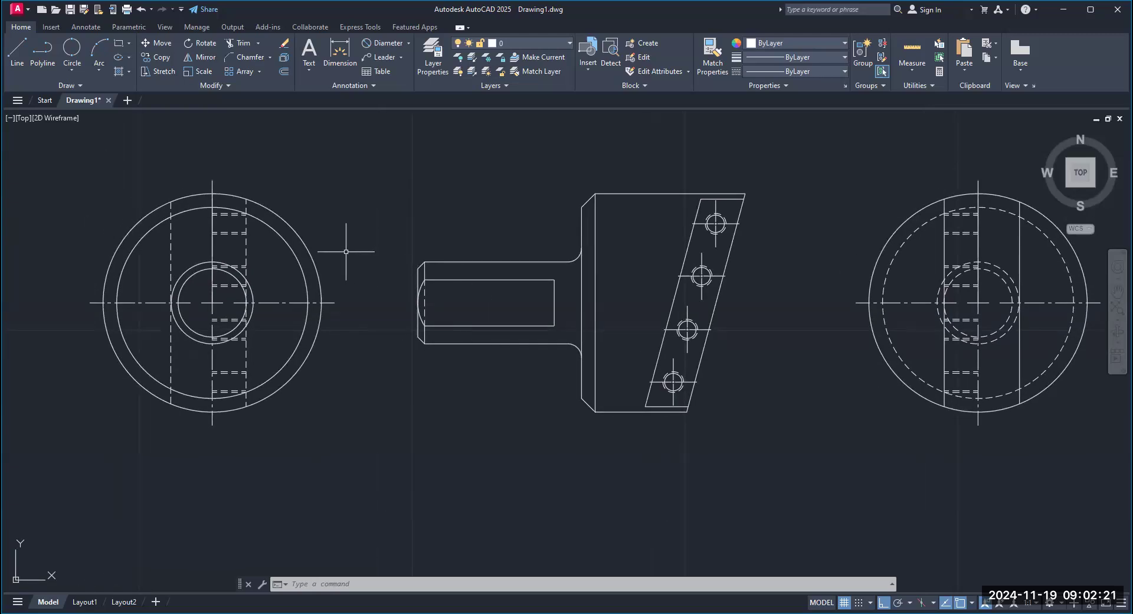
pyautogui.scroll(2, 235, 231)
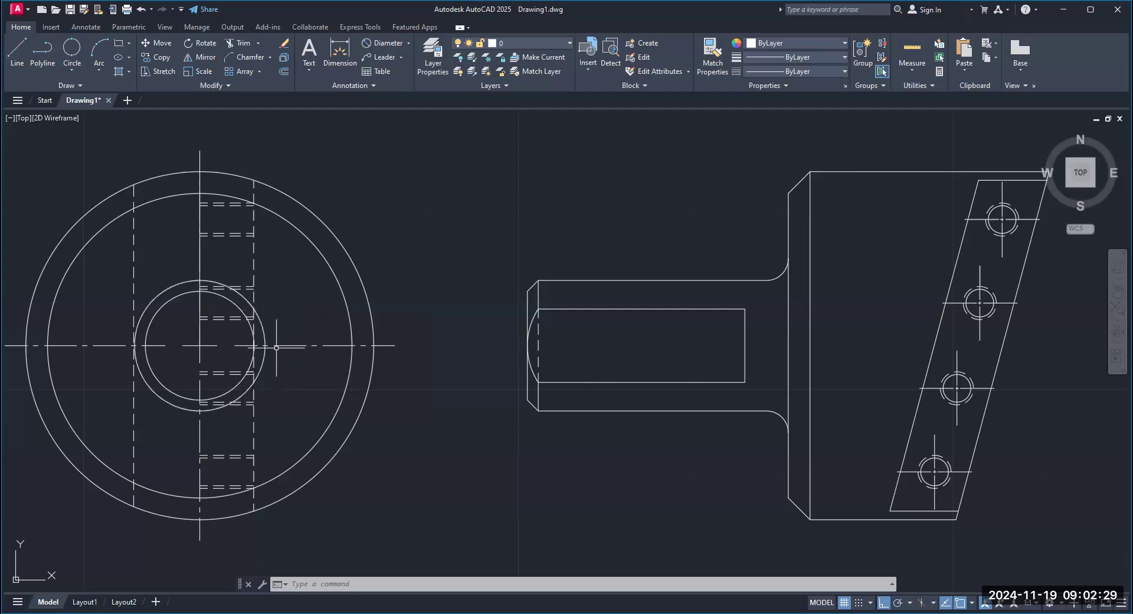
pyautogui.click(86, 27)
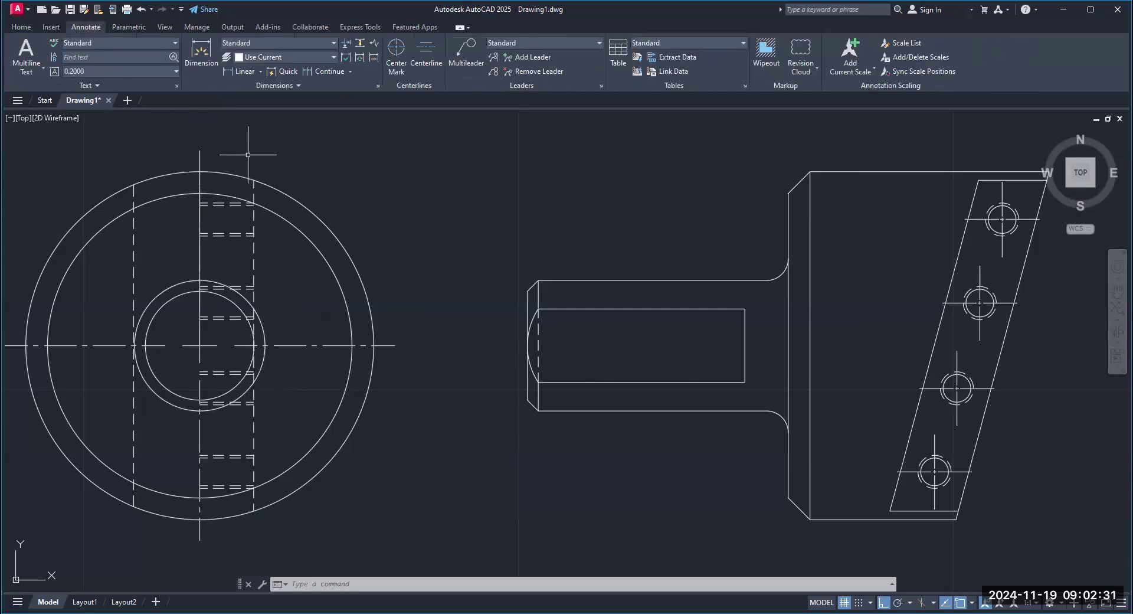
pyautogui.click(429, 55)
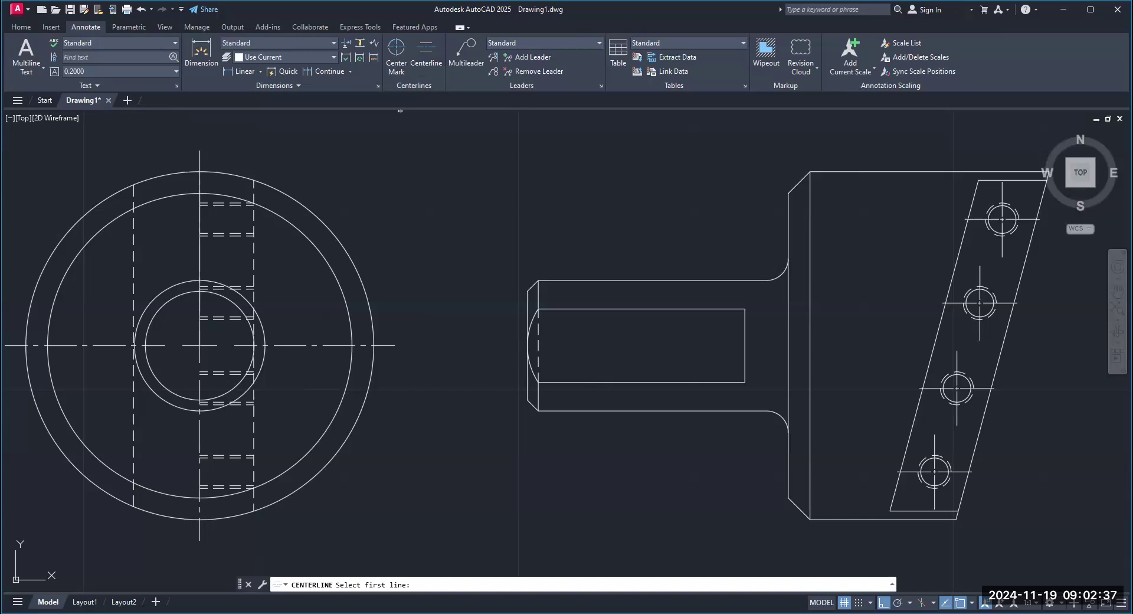
pyautogui.scroll(2, 205, 208)
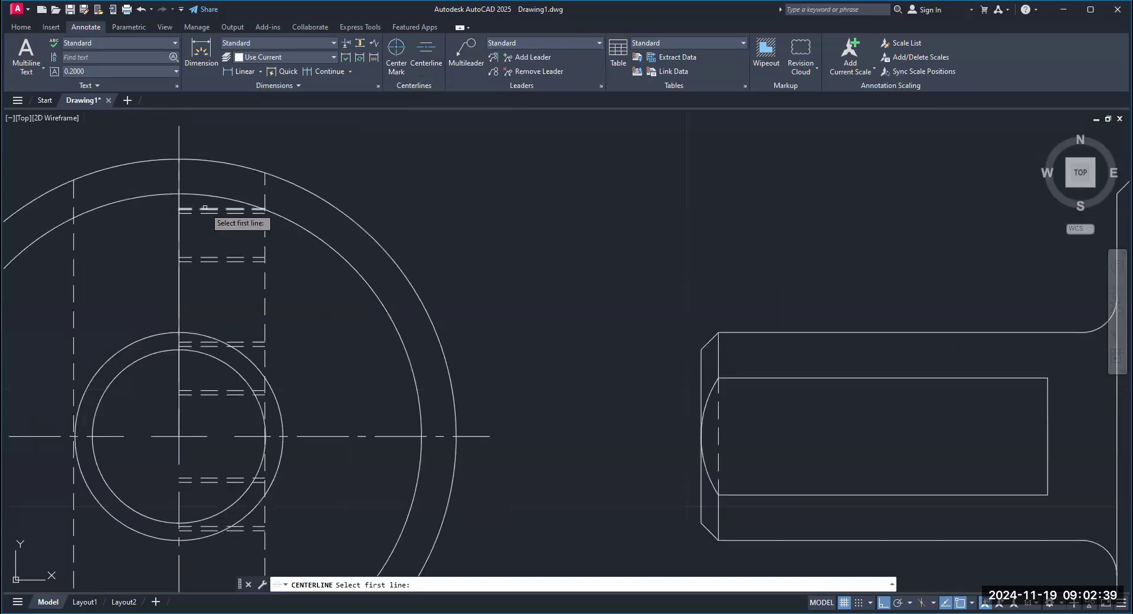
pyautogui.click(205, 208)
pyautogui.click(231, 259)
pyautogui.scroll(-2, 306, 295)
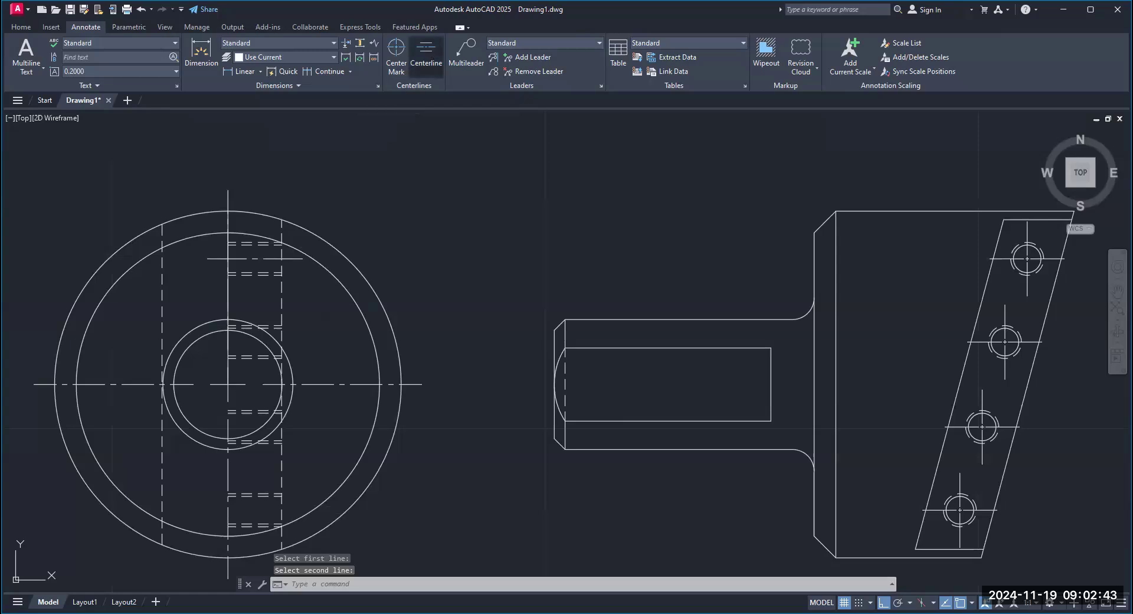
pyautogui.moveTo(342, 394)
pyautogui.mouseDown(button='middle')
pyautogui.moveTo(342, 348)
pyautogui.moveTo(375, 345)
pyautogui.mouseUp(button='middle')
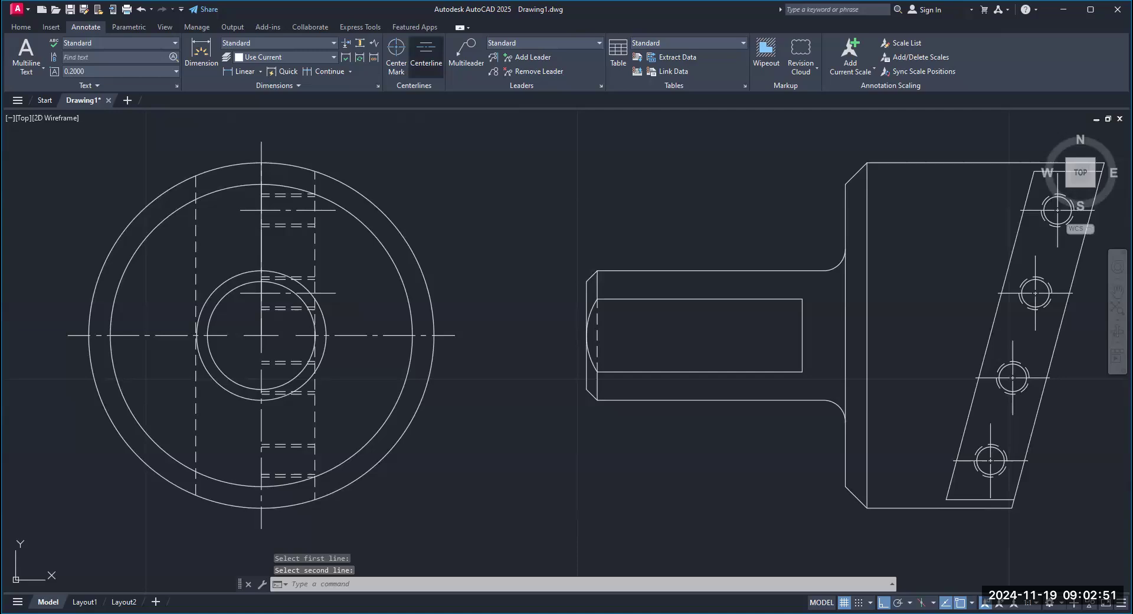
pyautogui.scroll(2, 313, 531)
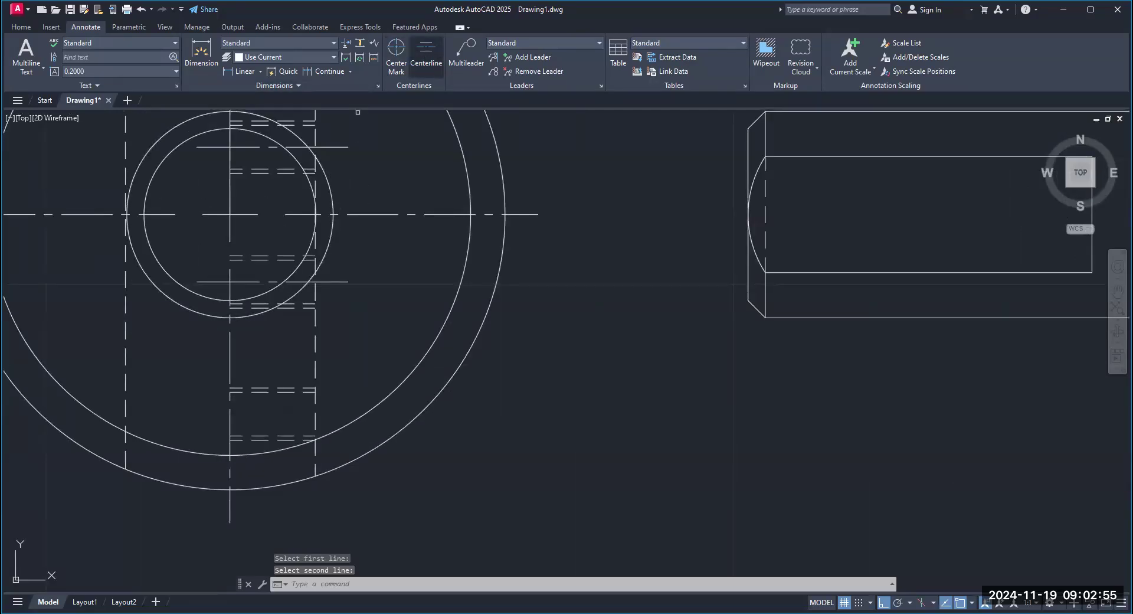
pyautogui.scroll(-2, 354, 441)
# Add a horizontal centerline to each of the four hidden screw holes in the circular view at the strip end
pyautogui.scroll(-2, 424, 400)
pyautogui.moveTo(423, 400); pyautogui.dragTo(285, 399, button='middle')
pyautogui.moveTo(741, 378); pyautogui.dragTo(526, 395, button='middle')
pyautogui.scroll(2, 607, 235)
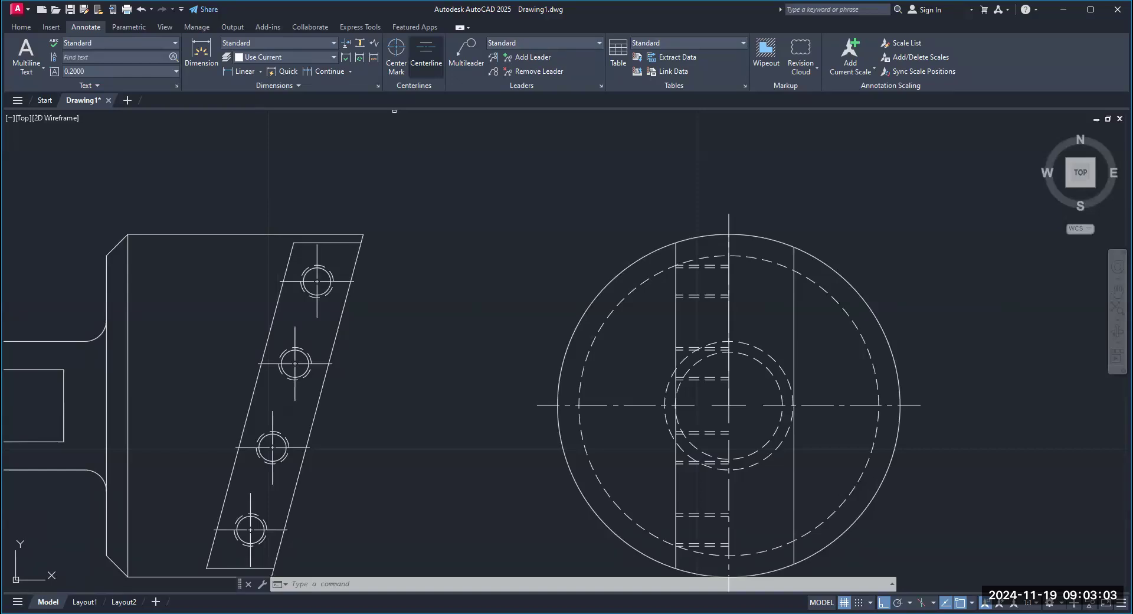
pyautogui.scroll(2, 835, 490)
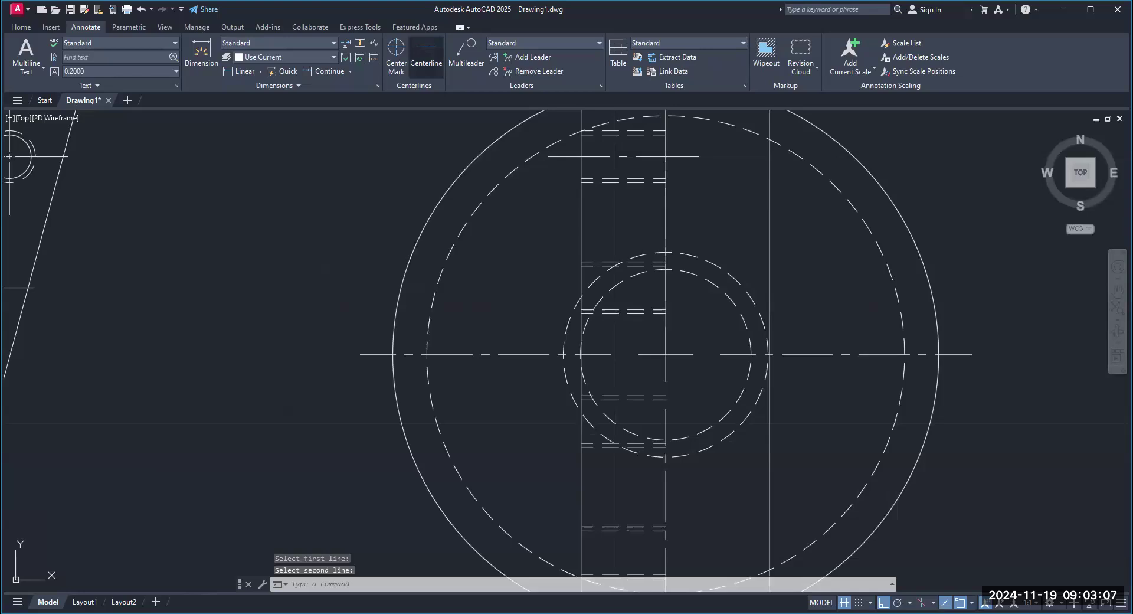
pyautogui.scroll(2, 616, 261)
pyautogui.click(419, 64)
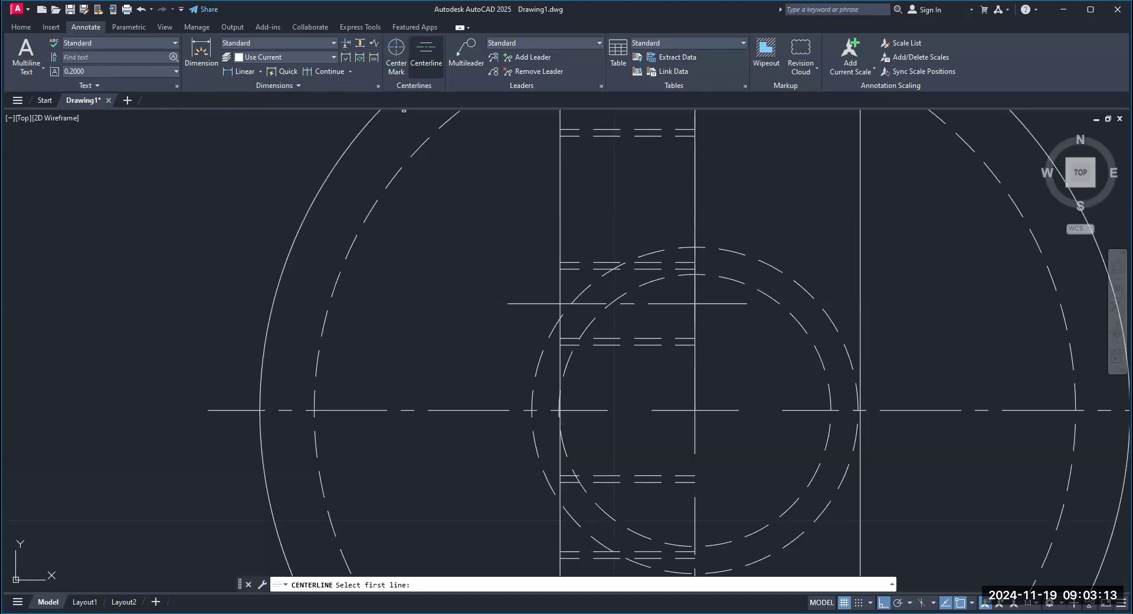
pyautogui.moveTo(613, 484); pyautogui.dragTo(611, 257, button='middle')
pyautogui.click(605, 255)
pyautogui.click(604, 324)
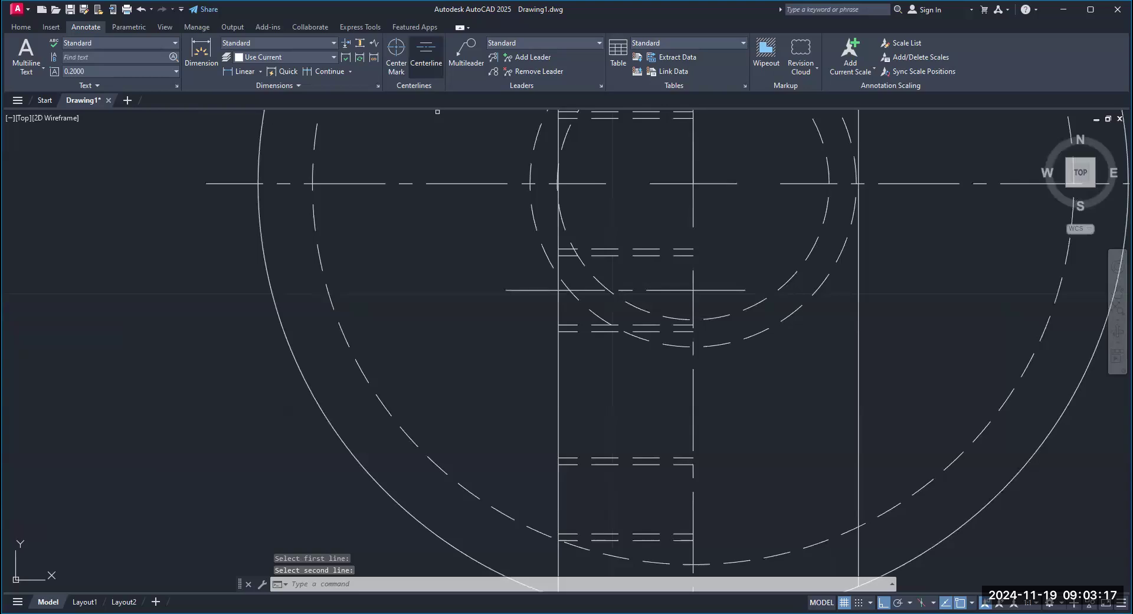
pyautogui.scroll(-2, 492, 481)
# Save the drawing as FLY CUTTER in the Documents folder in the AutoCAD 2018 Drawing format
pyautogui.moveTo(492, 481); pyautogui.dragTo(708, 468, button='middle')
pyautogui.scroll(-1, 554, 433)
pyautogui.moveTo(554, 433); pyautogui.dragTo(745, 397, button='middle')
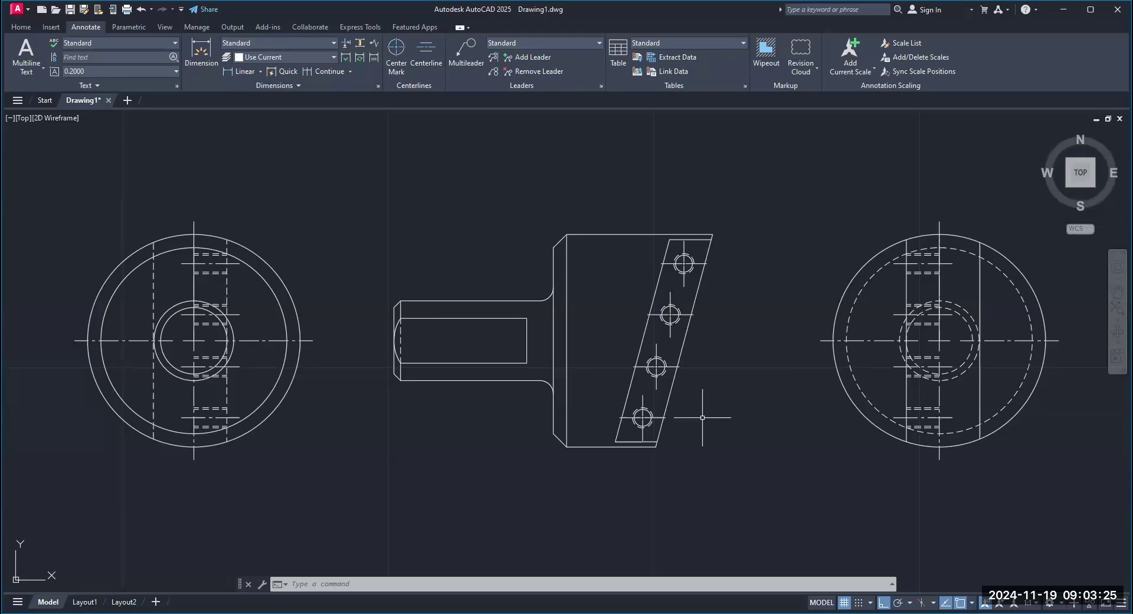
pyautogui.click(15, 10)
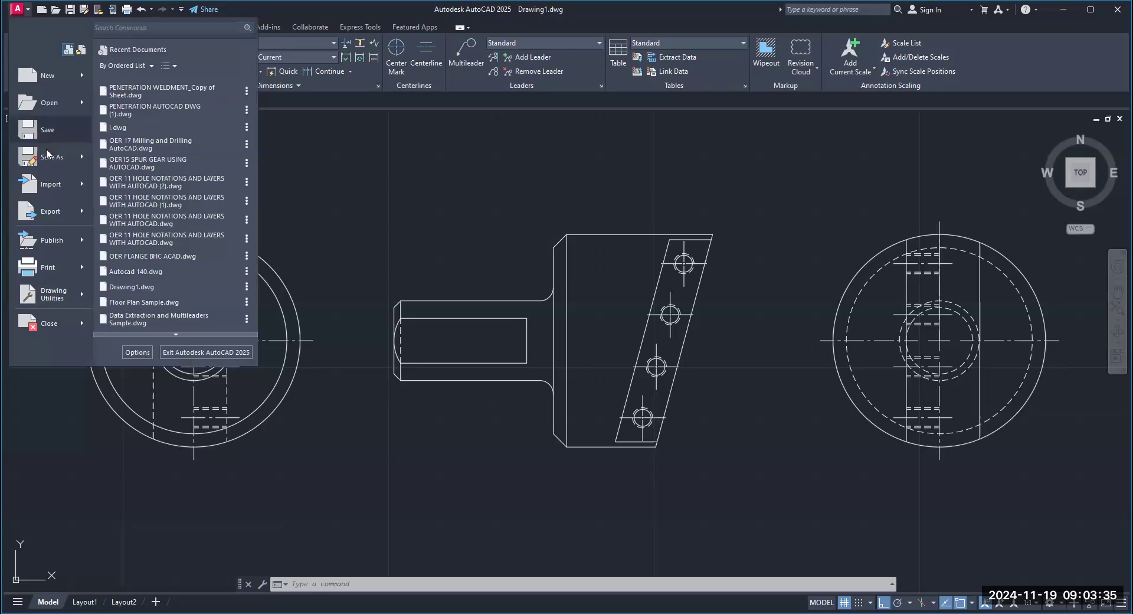
pyautogui.moveTo(47, 158)
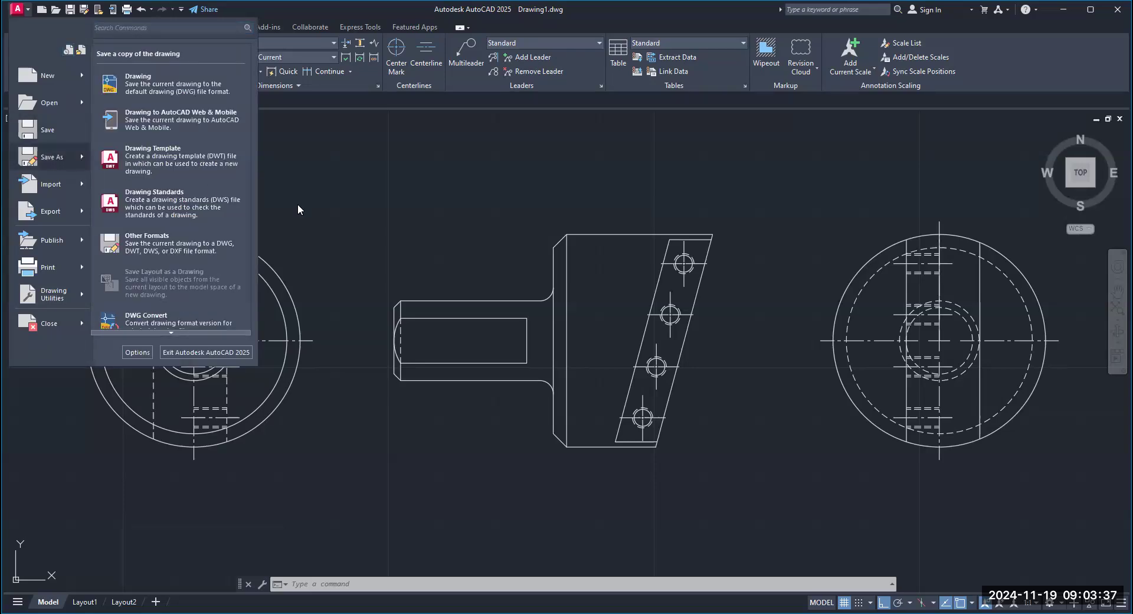
pyautogui.click(47, 158)
pyautogui.moveTo(591, 296)
pyautogui.mouseDown()
pyautogui.moveTo(591, 370)
pyautogui.moveTo(593, 309)
pyautogui.mouseUp()
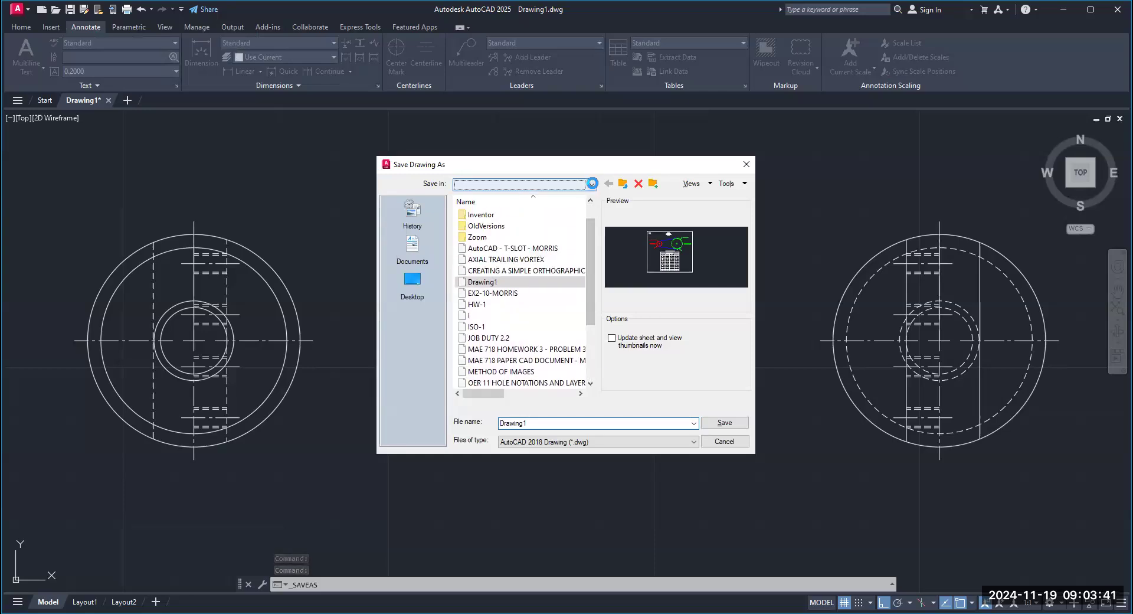
pyautogui.click(592, 184)
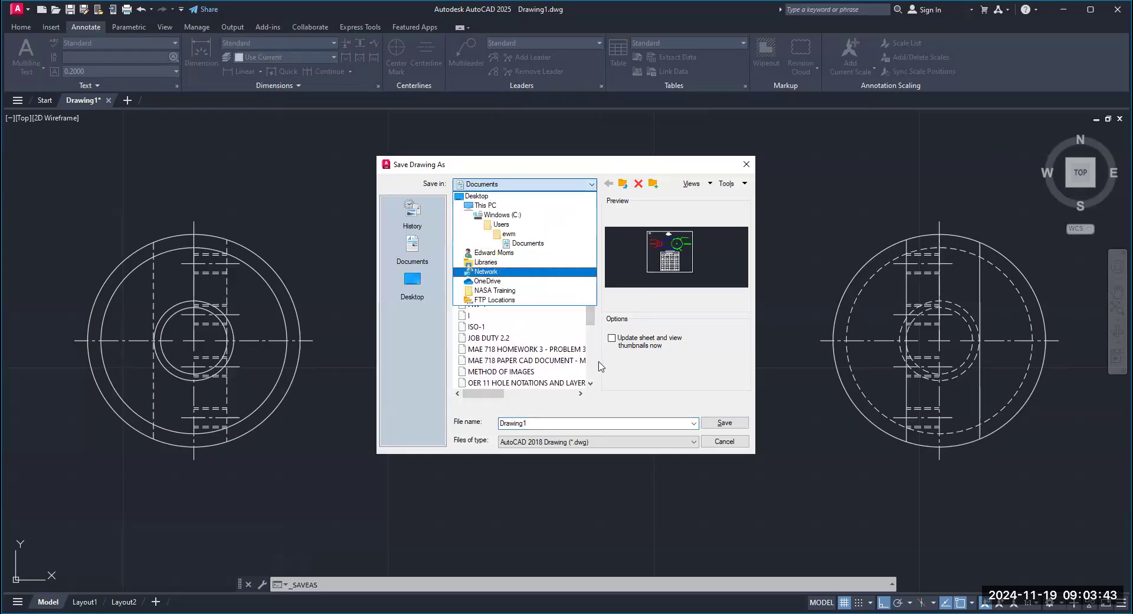
pyautogui.click(576, 320)
pyautogui.moveTo(533, 423); pyautogui.dragTo(479, 421)
pyautogui.press('BackSpace')
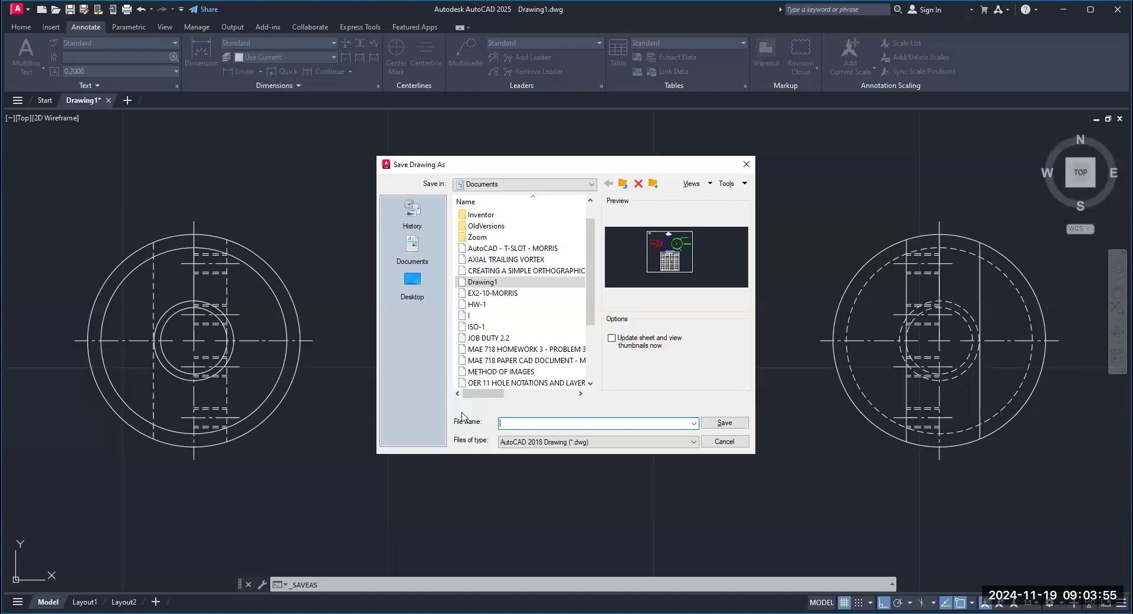
pyautogui.write('fly')
pyautogui.press('BackSpace')
pyautogui.press('BackSpace')
pyautogui.press('BackSpace')
pyautogui.write('FLY CUTTER')
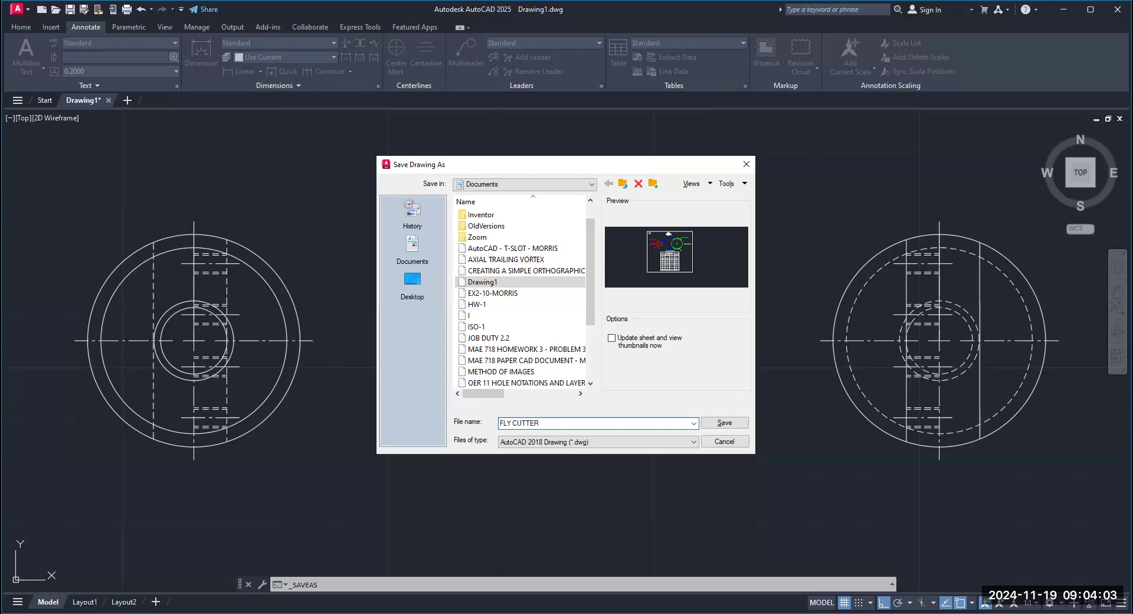
pyautogui.click(724, 423)
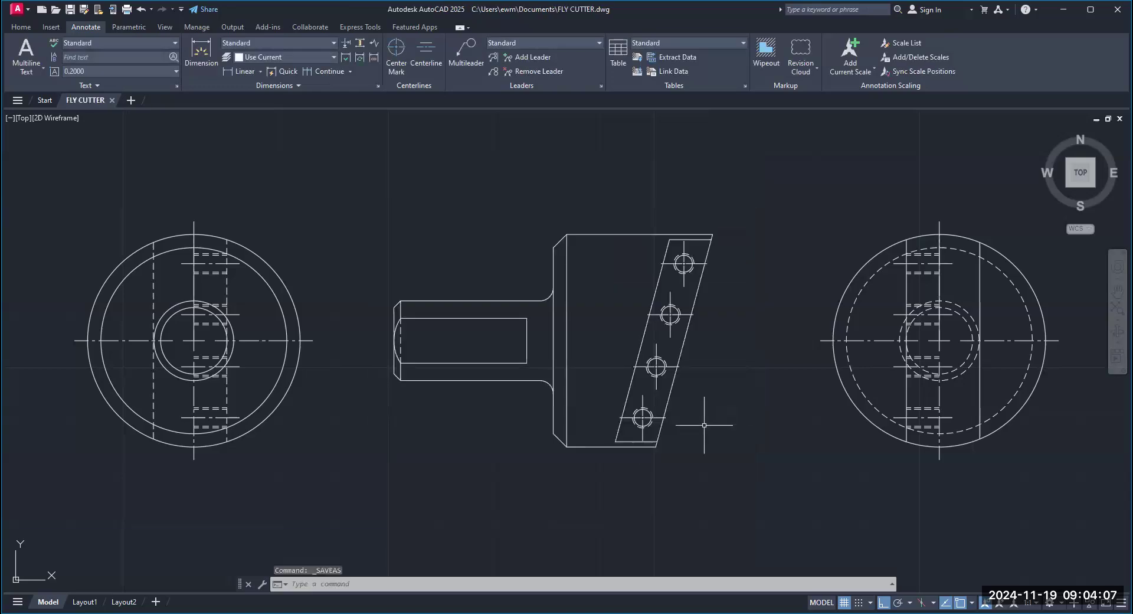
# Add a horizontal centerline midway between the upper and lower edges of the cutter head in the side view
pyautogui.scroll(-3, 594, 325)
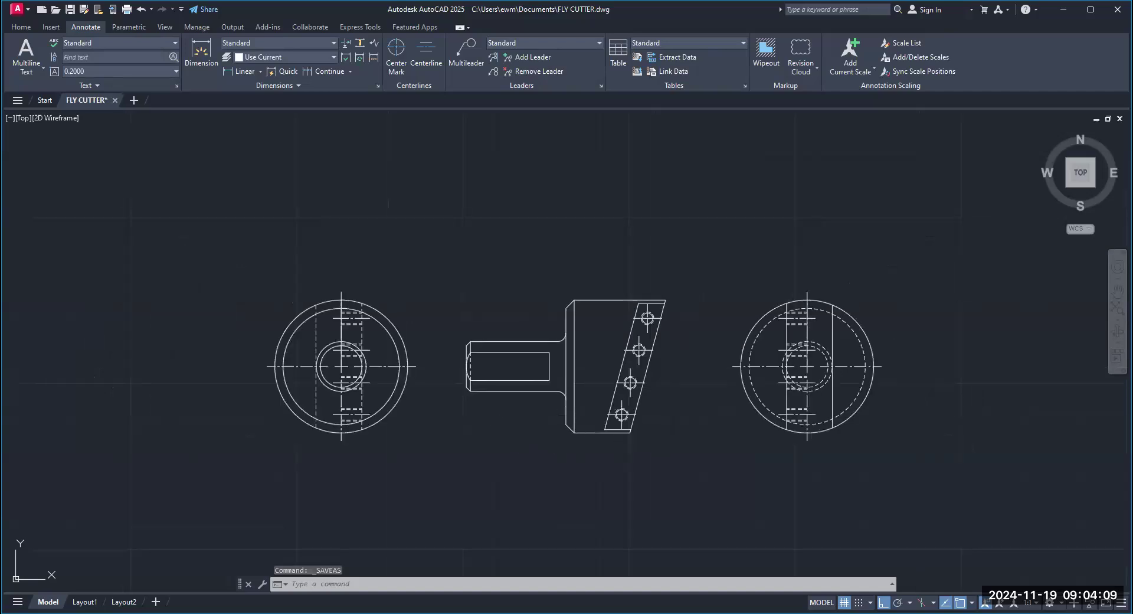
pyautogui.moveTo(423, 373); pyautogui.dragTo(467, 331, button='middle')
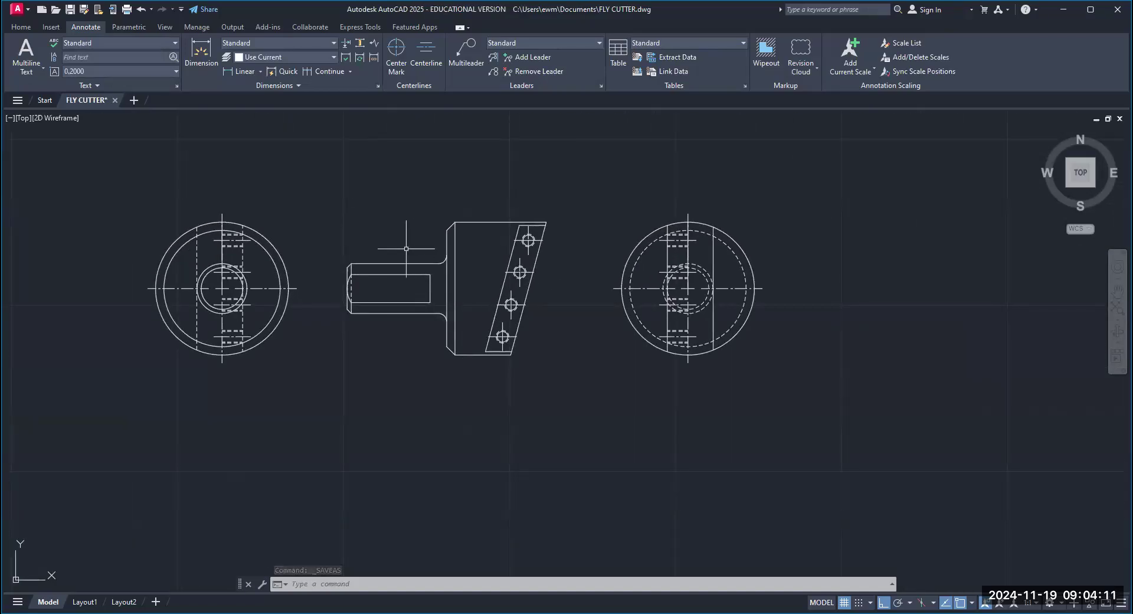
pyautogui.moveTo(406, 252); pyautogui.dragTo(391, 319, button='middle')
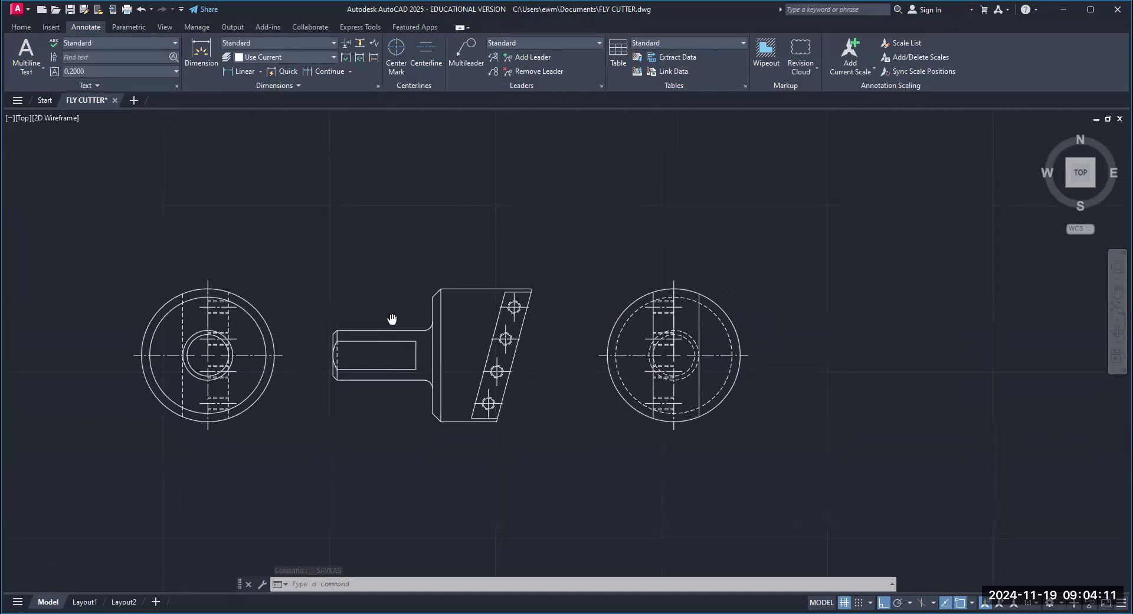
pyautogui.click(436, 42)
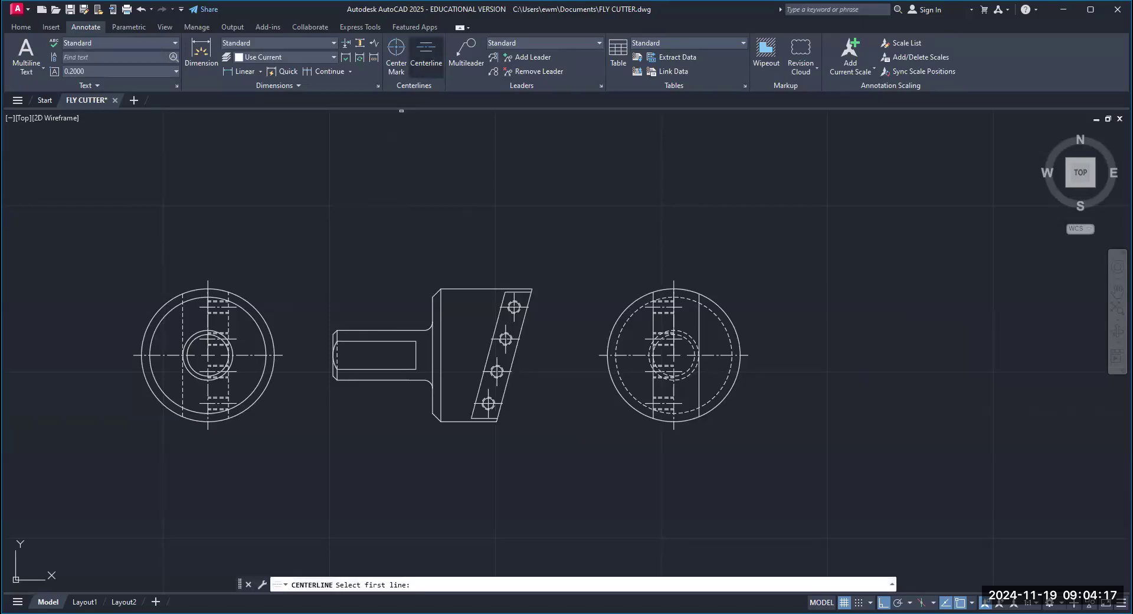
pyautogui.click(472, 289)
pyautogui.click(472, 422)
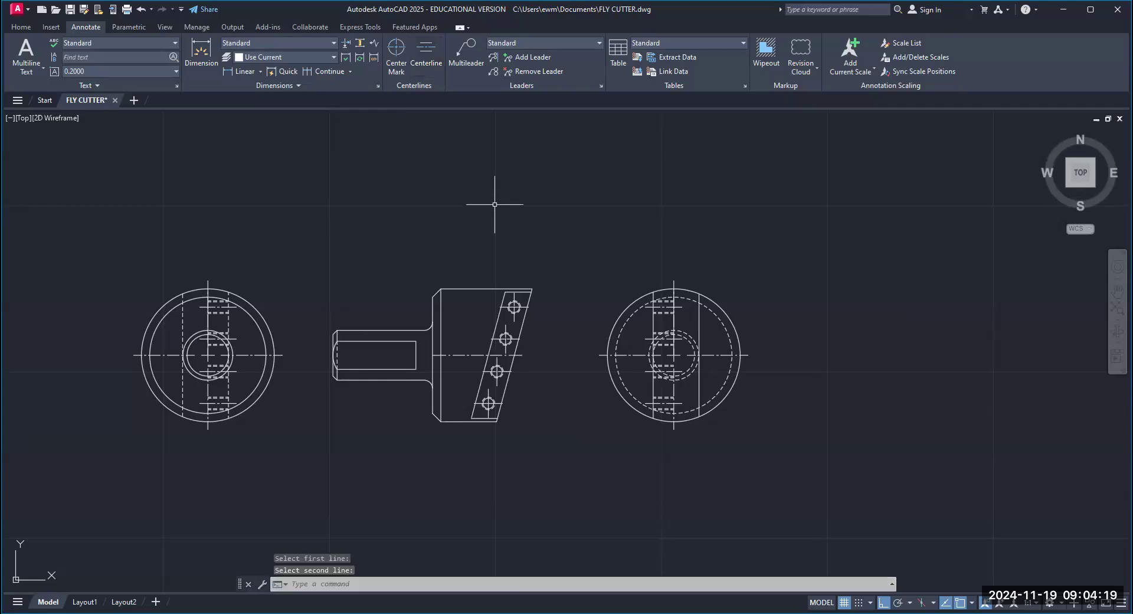
pyautogui.press('Escape')
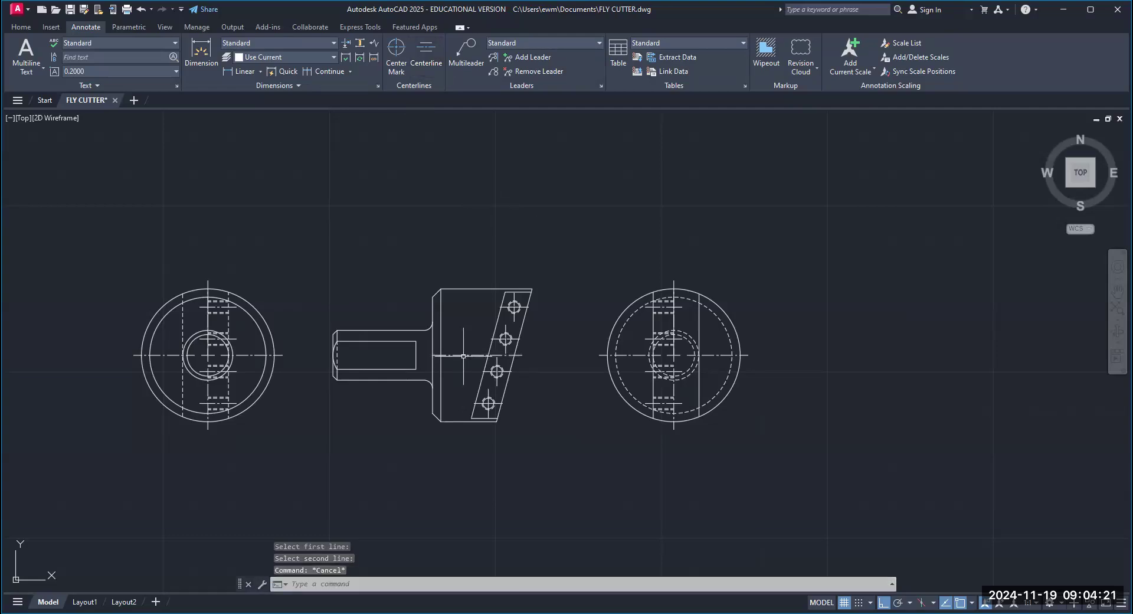
# Stretch the side view's centerline past the shank end and past the slanted strip end of the cutter
pyautogui.click(459, 355)
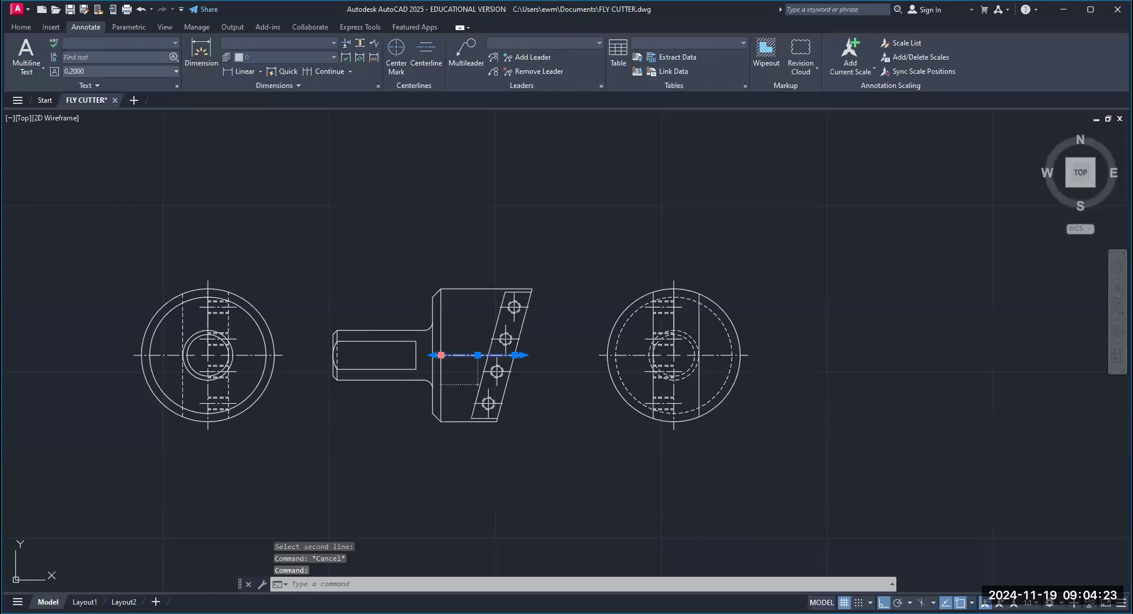
pyautogui.click(441, 355)
pyautogui.click(303, 355)
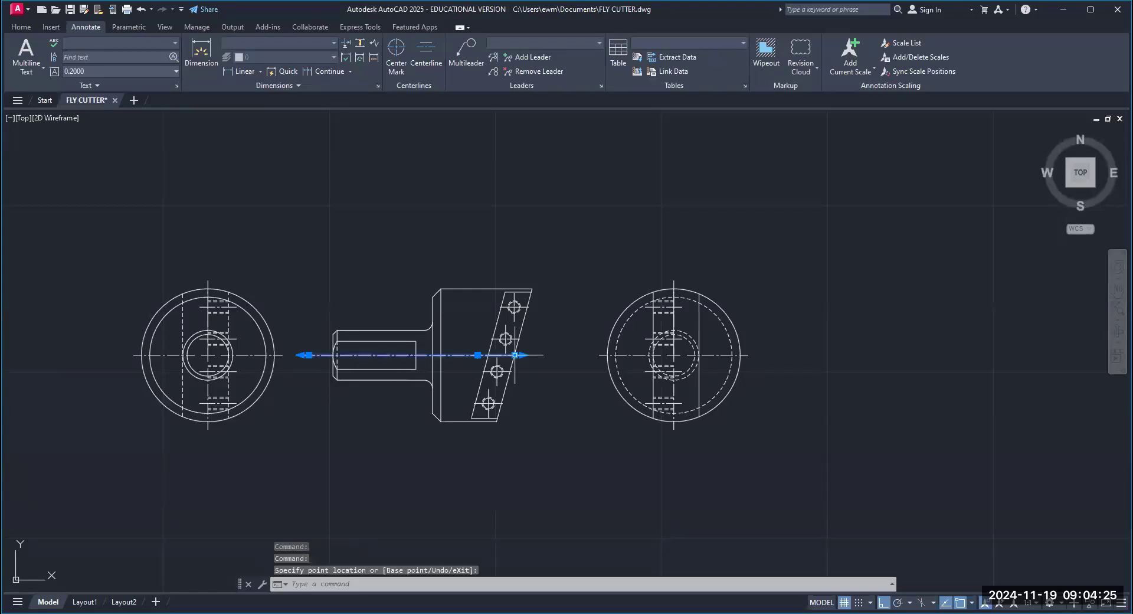
pyautogui.click(515, 355)
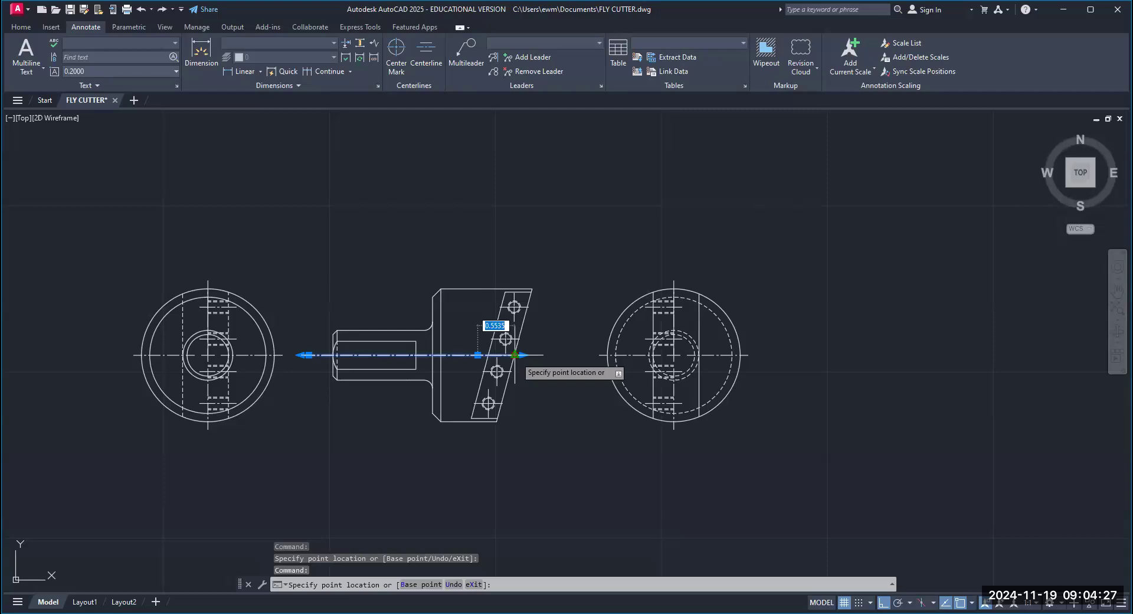
pyautogui.click(565, 355)
pyautogui.press('Escape')
pyautogui.scroll(-2, 549, 419)
pyautogui.moveTo(548, 419)
pyautogui.mouseDown(button='middle')
pyautogui.moveTo(614, 305)
pyautogui.moveTo(656, 375)
pyautogui.moveTo(665, 420)
pyautogui.moveTo(694, 426)
pyautogui.mouseUp(button='middle')
pyautogui.scroll(2, 620, 309)
pyautogui.scroll(2, 657, 377)
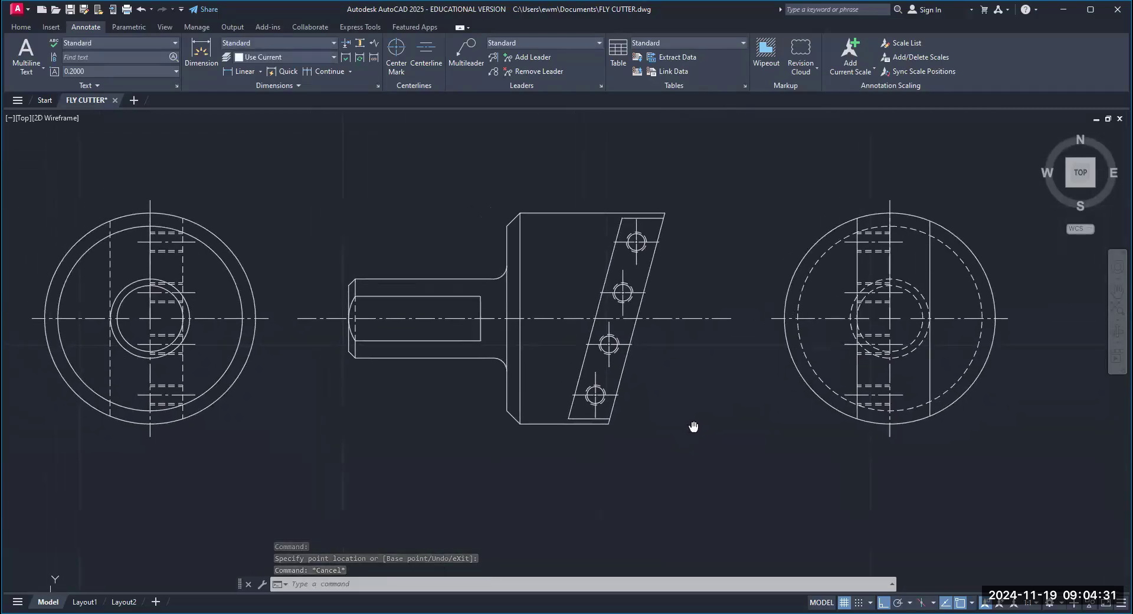
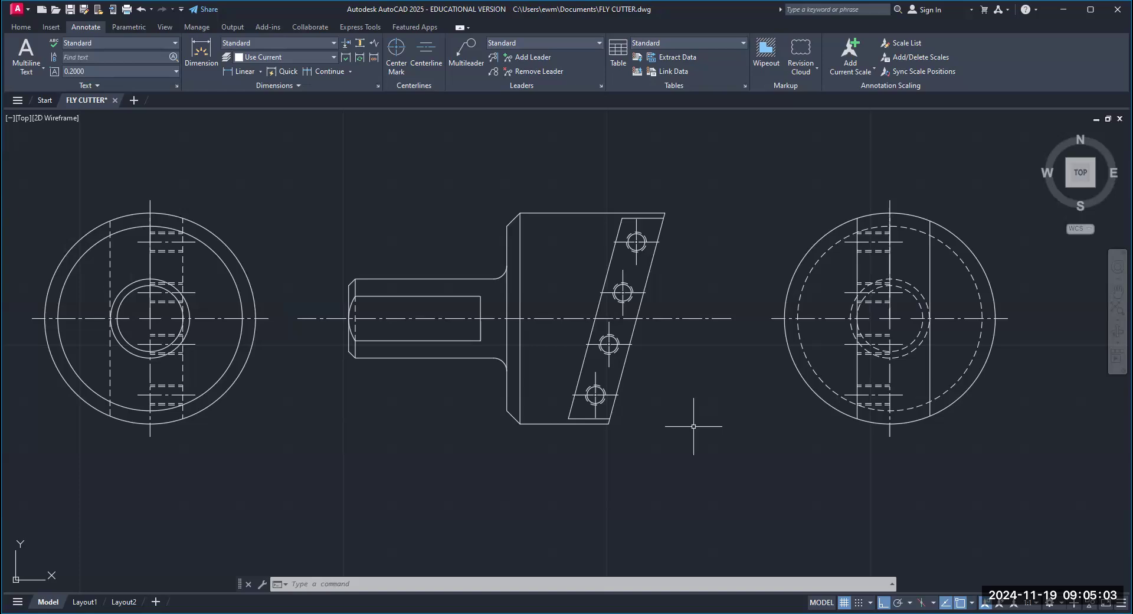
# Set the dimension text height variable DIMTXT to .125
pyautogui.scroll(-3, 771, 471)
pyautogui.scroll(1, 718, 381)
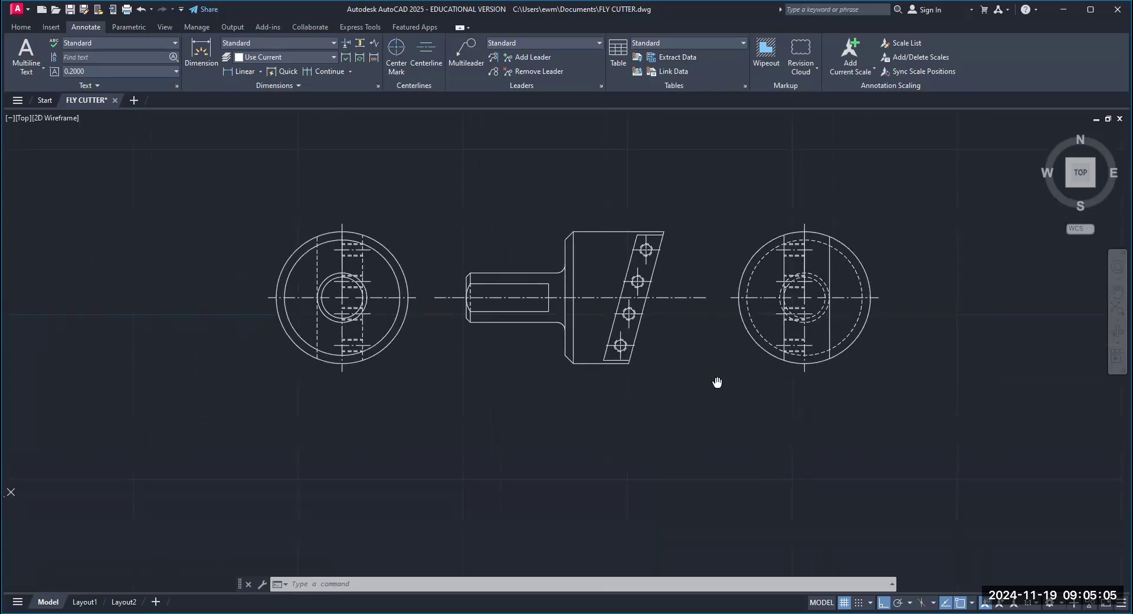
pyautogui.scroll(2, 717, 382)
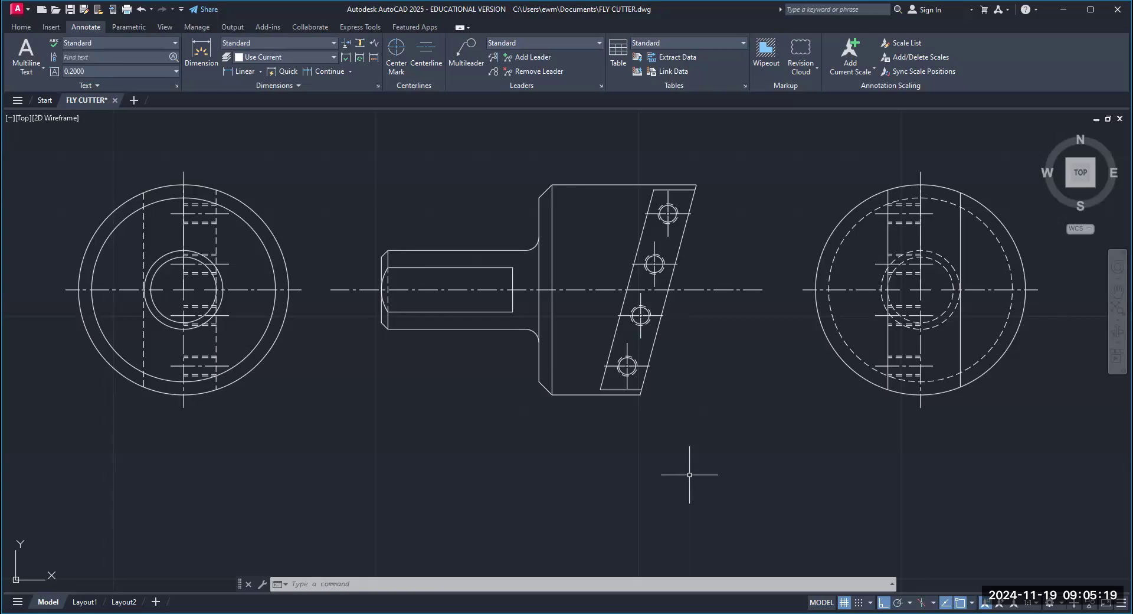
pyautogui.write('DIMT')
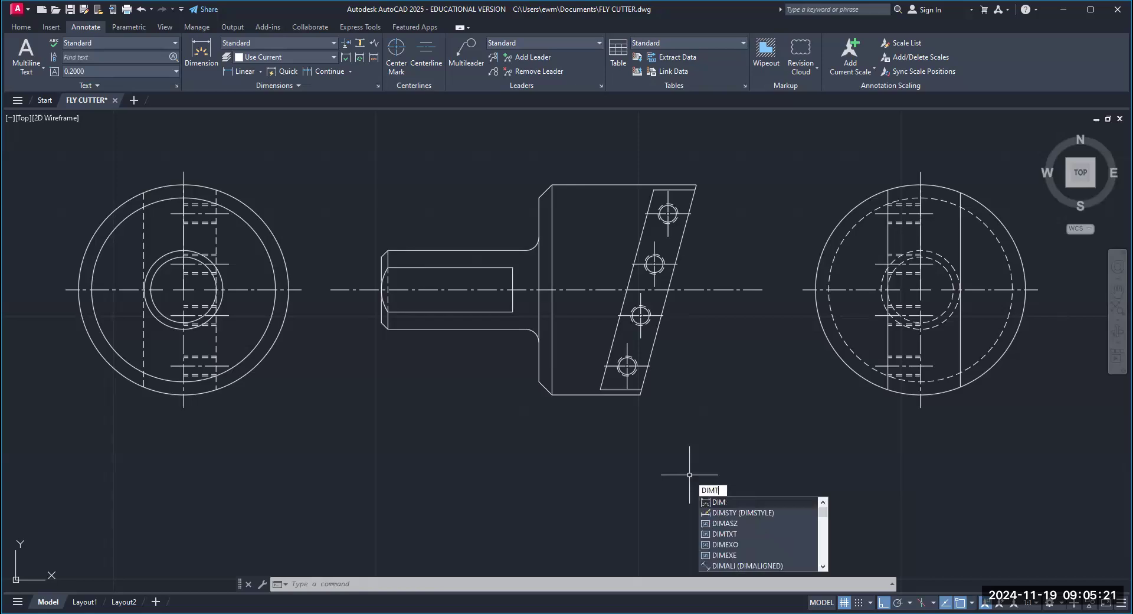
pyautogui.write('XT')
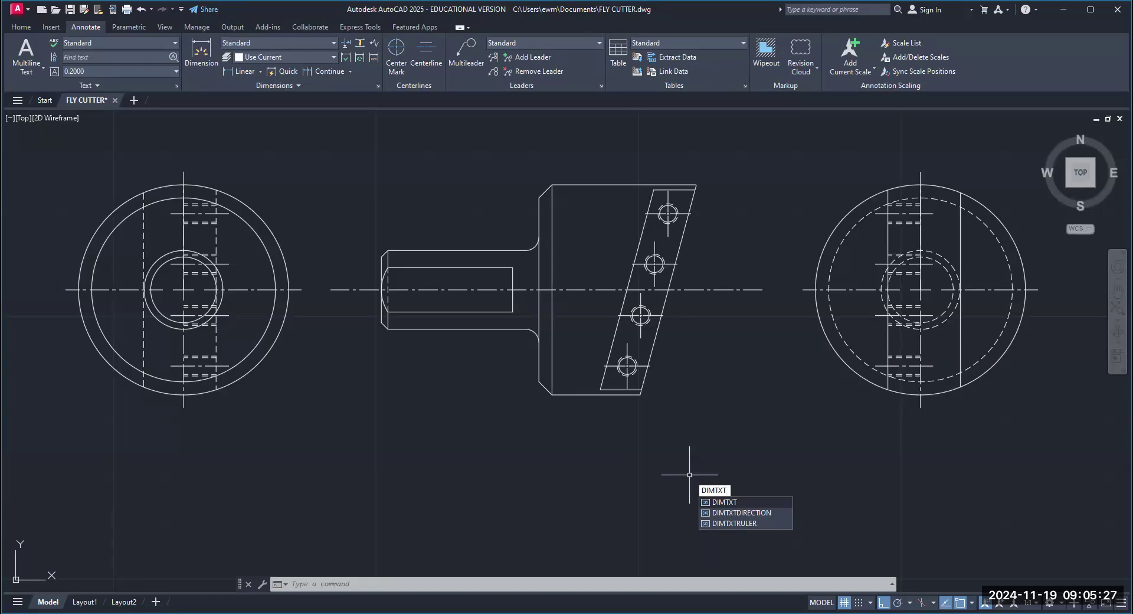
pyautogui.press('Return')
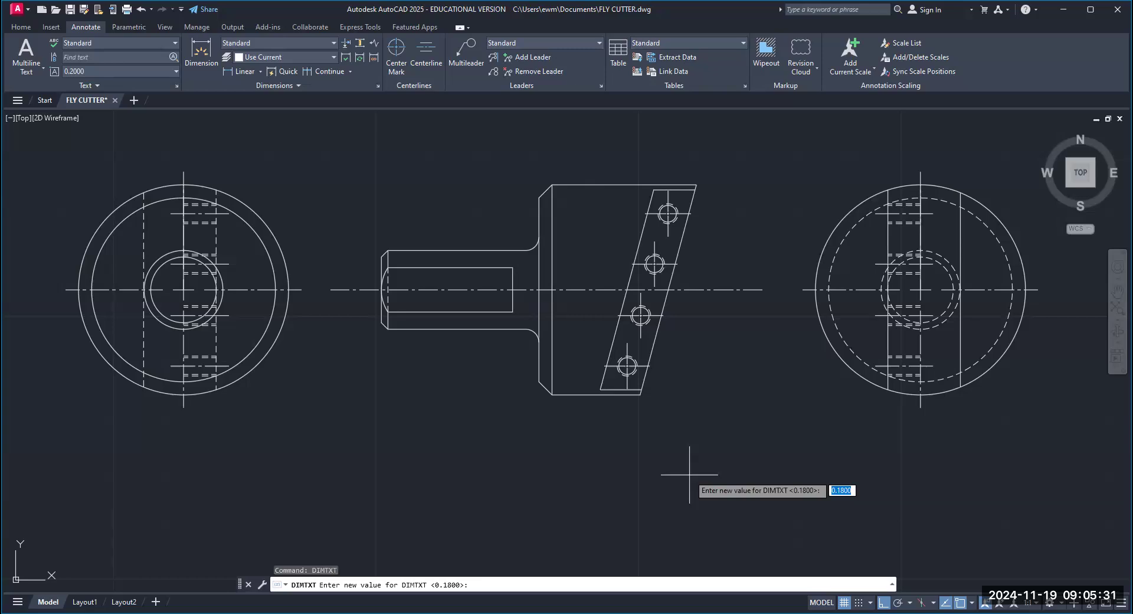
pyautogui.write('.125')
pyautogui.press('Return')
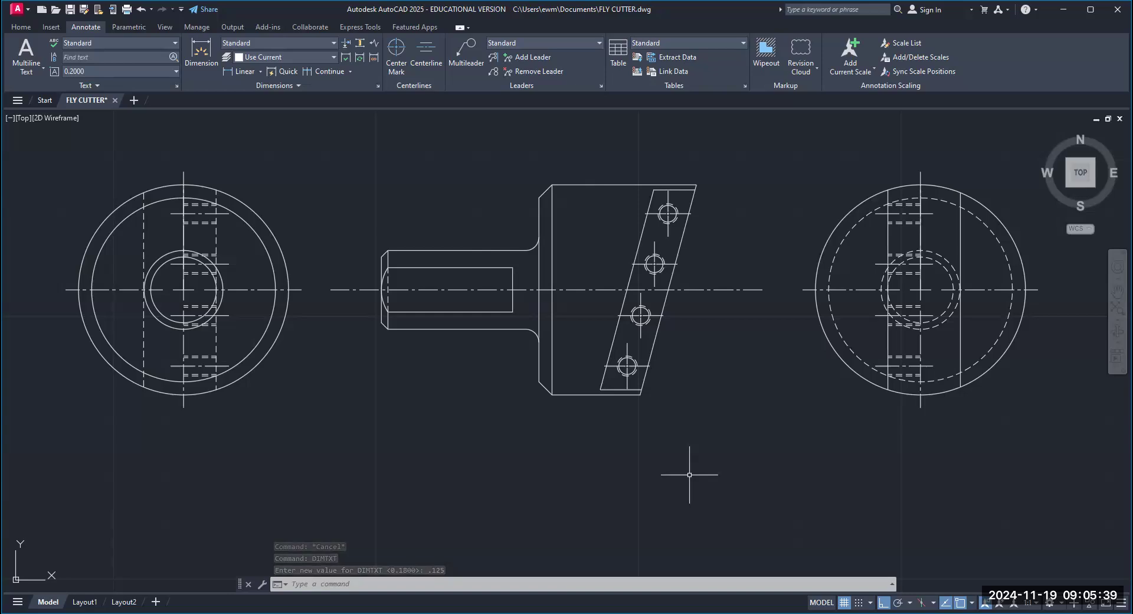
# Set DIMEXE, the extension line distance beyond the dimension line, to .125
pyautogui.write('DIMEX')
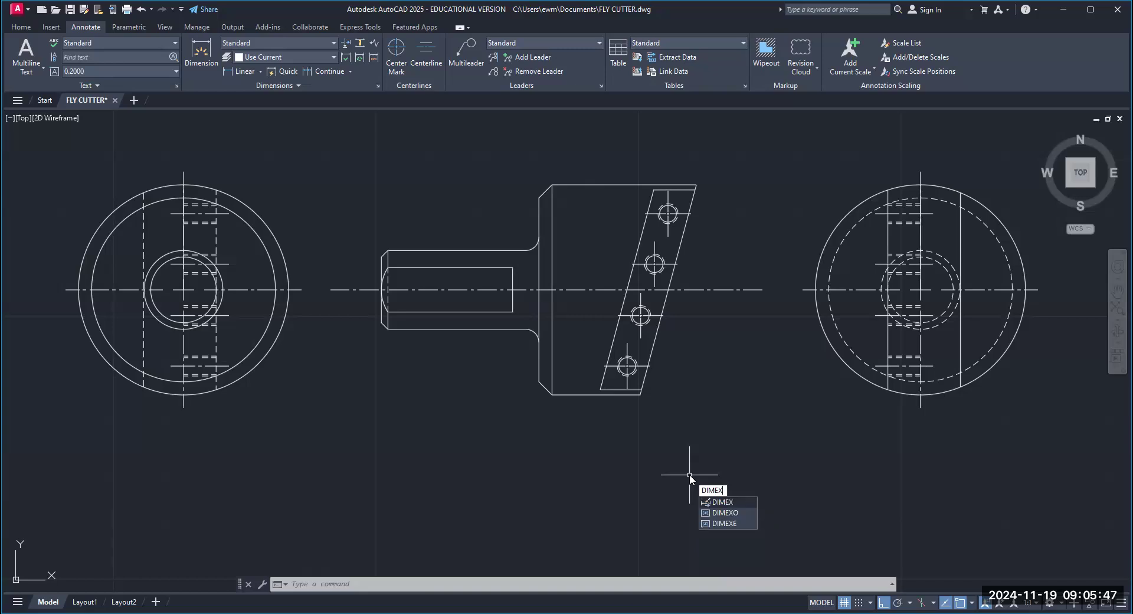
pyautogui.write('E')
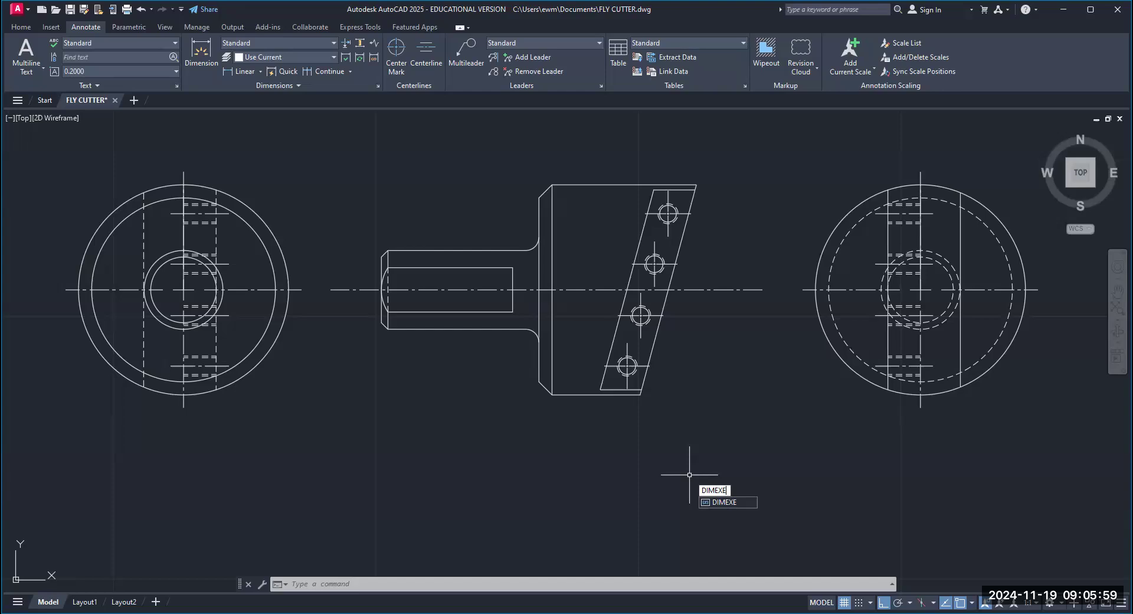
pyautogui.press('Return')
pyautogui.write('.125')
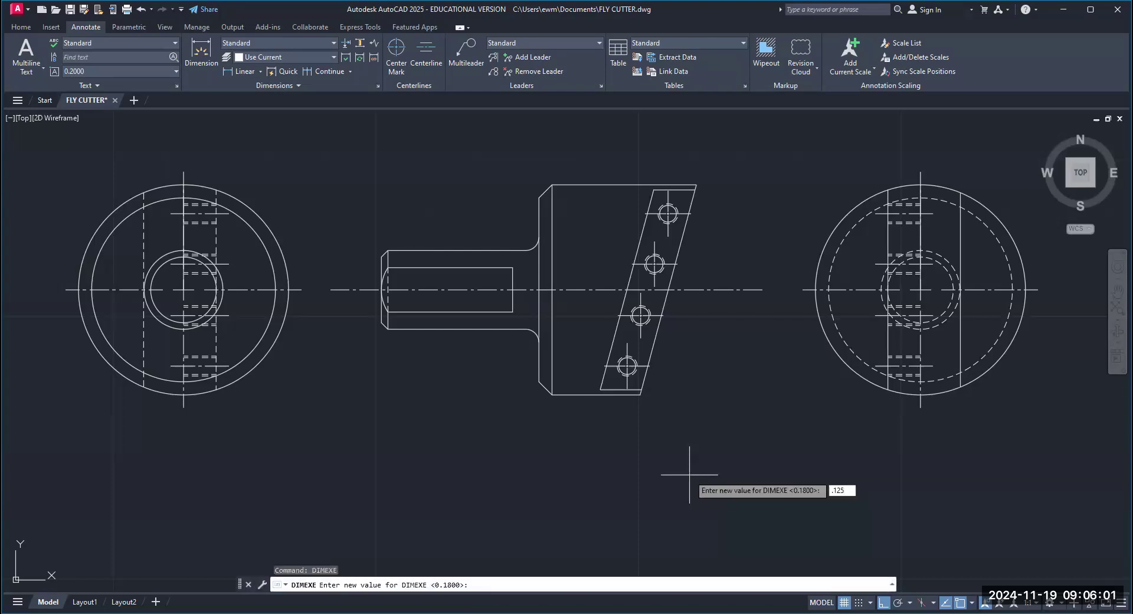
pyautogui.press('Return')
# Set DIMEXO, the extension line offset from the object, to .125
pyautogui.write('DIMEXO')
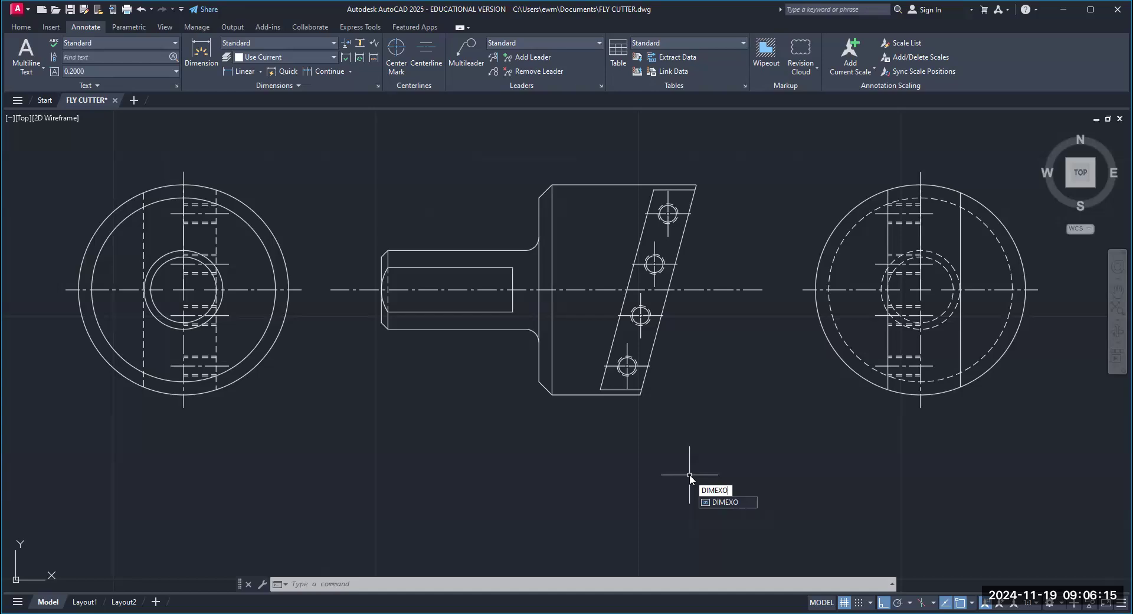
pyautogui.press('Return')
pyautogui.write('.125')
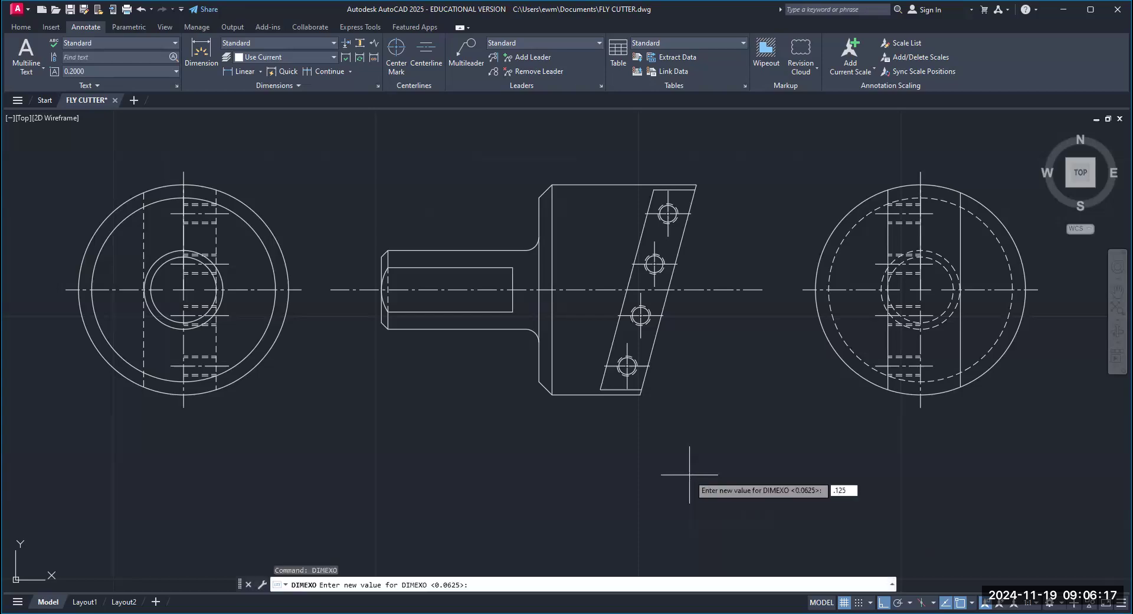
pyautogui.press('Return')
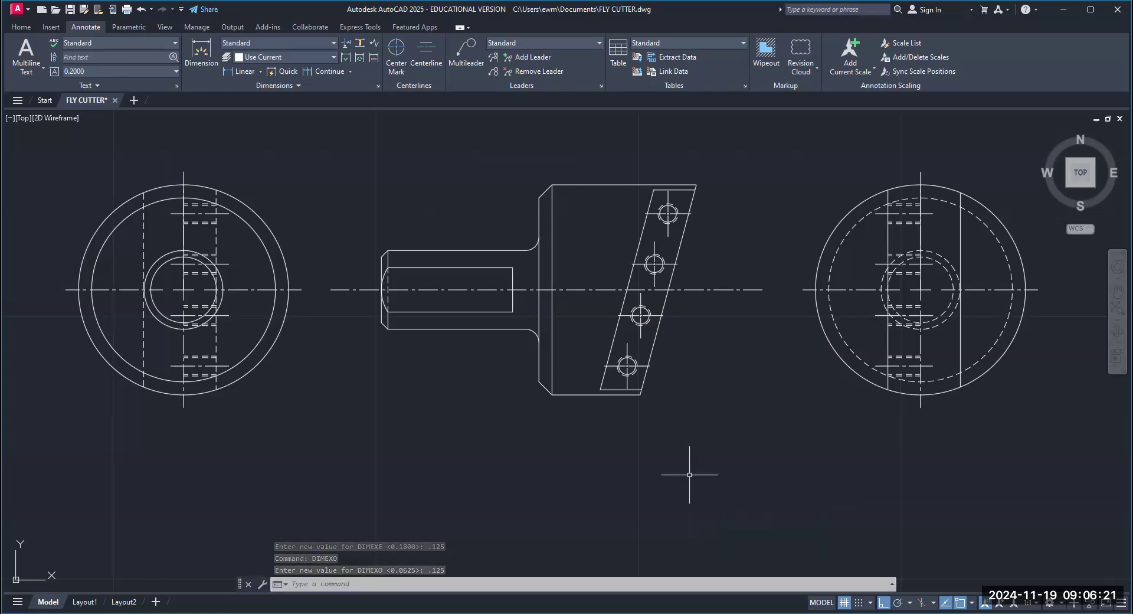
# Set the dimension arrowhead size variable DIMASZ to .125
pyautogui.write('DIMA')
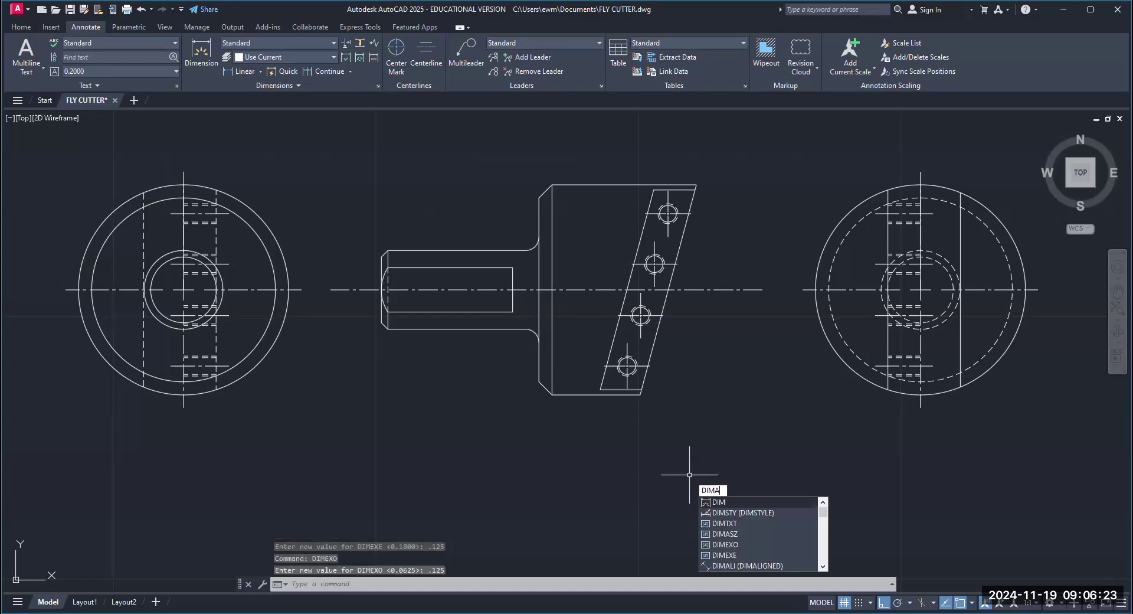
pyautogui.write('SZ')
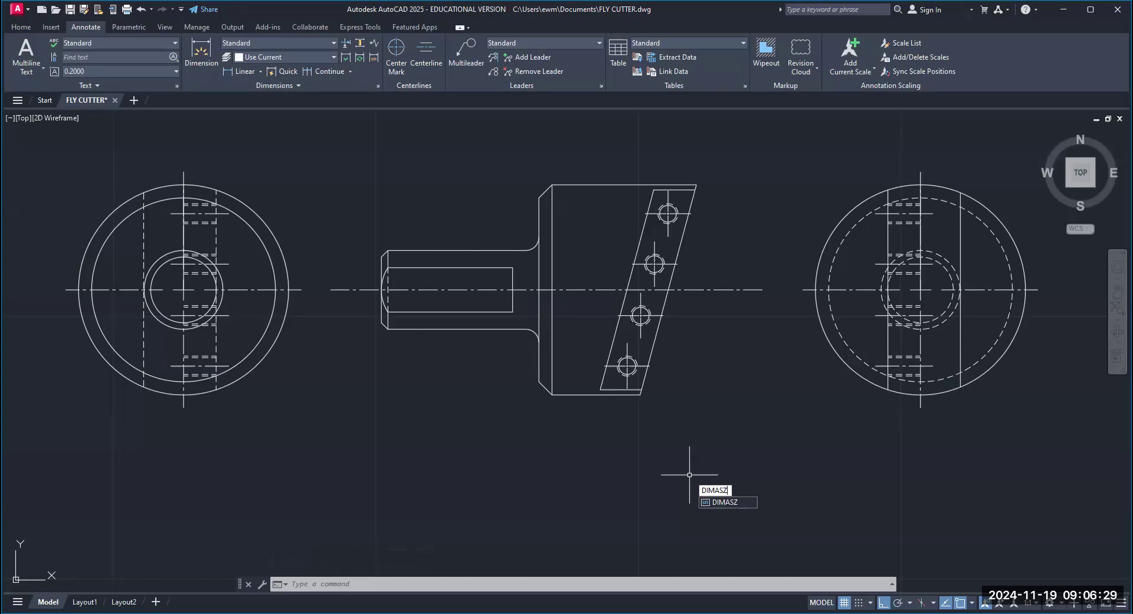
pyautogui.press('Return')
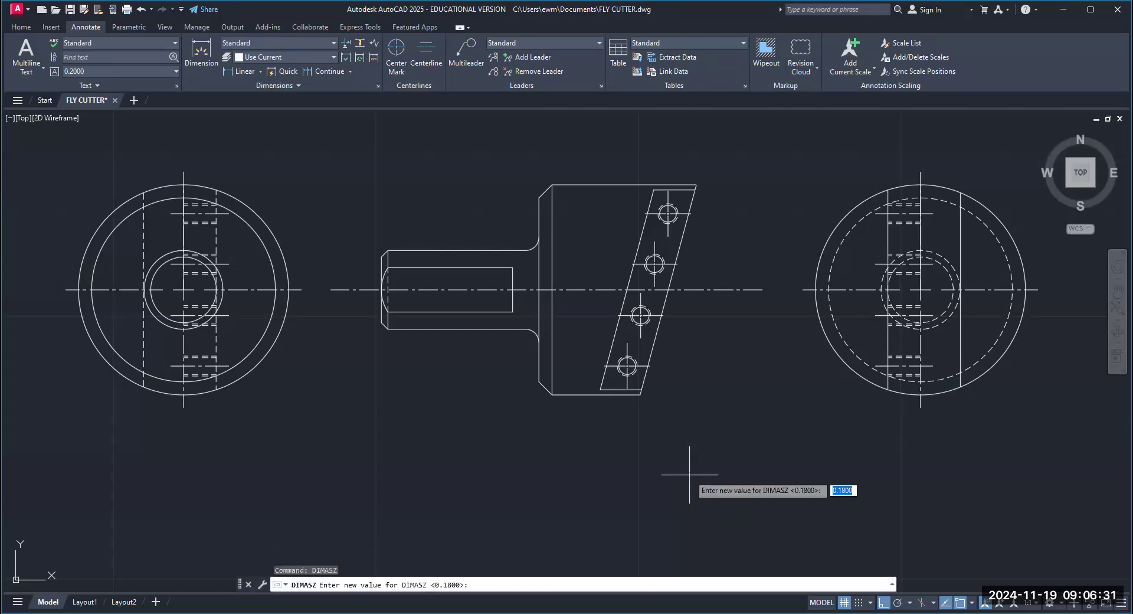
pyautogui.write('.125')
pyautogui.press('Return')
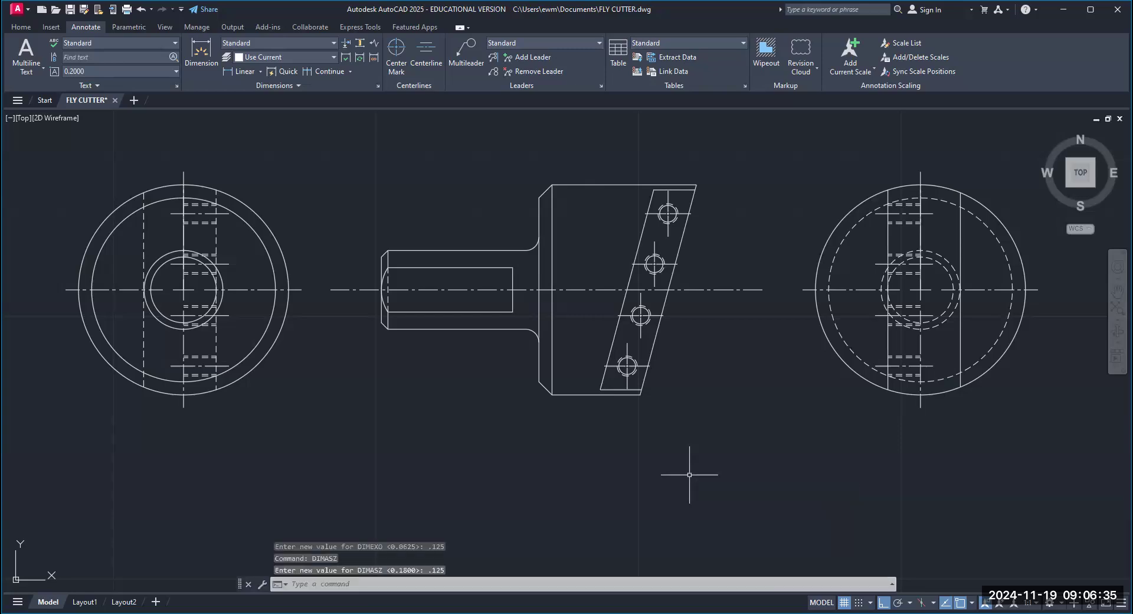
# Add a diameter dimension to the outer circle of the left end view
pyautogui.scroll(-2, 613, 366)
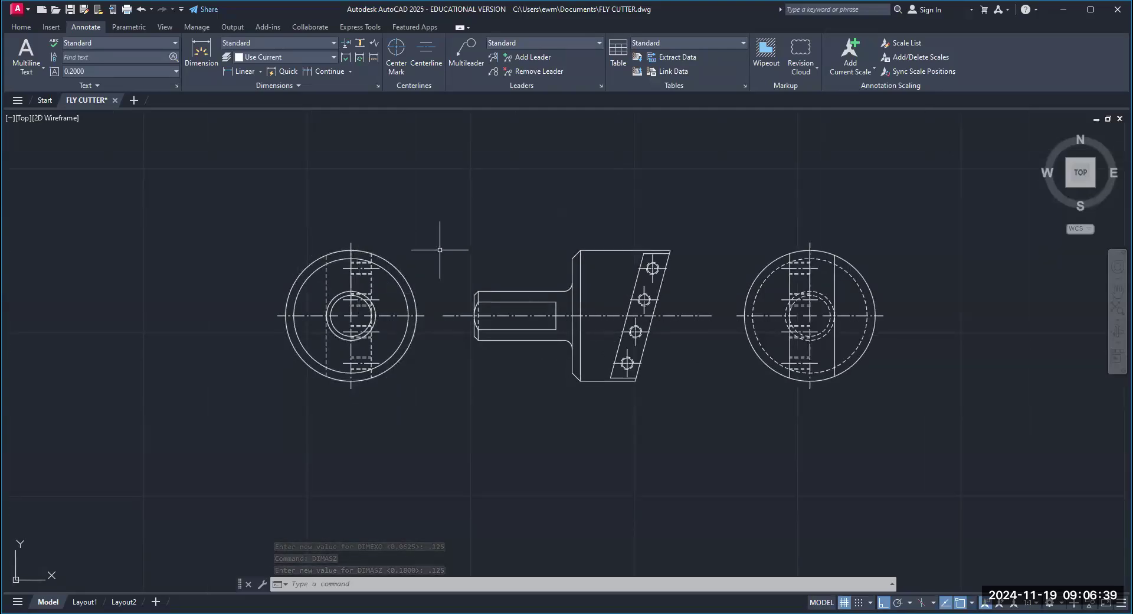
pyautogui.scroll(2, 443, 246)
pyautogui.scroll(-2, 439, 249)
pyautogui.moveTo(404, 253)
pyautogui.mouseDown(button='middle')
pyautogui.moveTo(354, 240)
pyautogui.moveTo(359, 248)
pyautogui.mouseUp(button='middle')
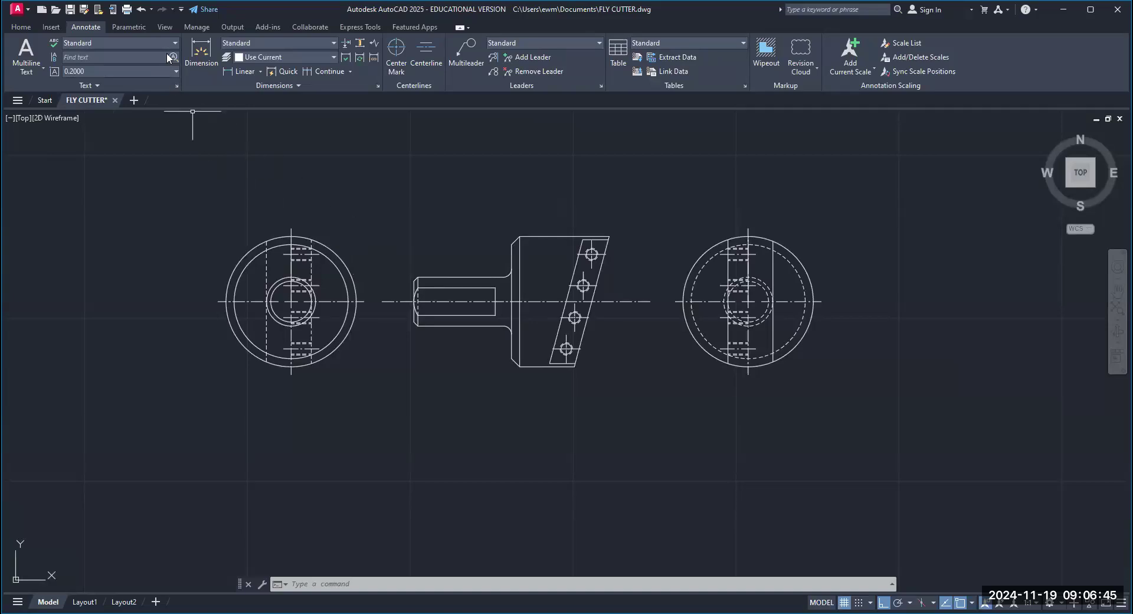
pyautogui.click(261, 72)
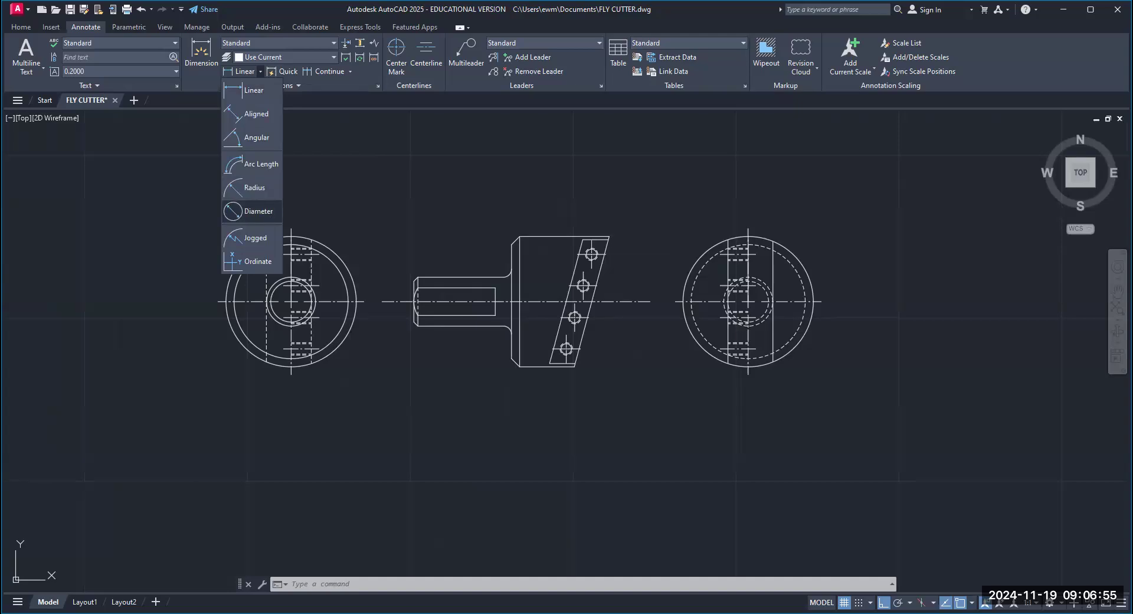
pyautogui.click(254, 210)
pyautogui.scroll(4, 311, 234)
pyautogui.click(309, 238)
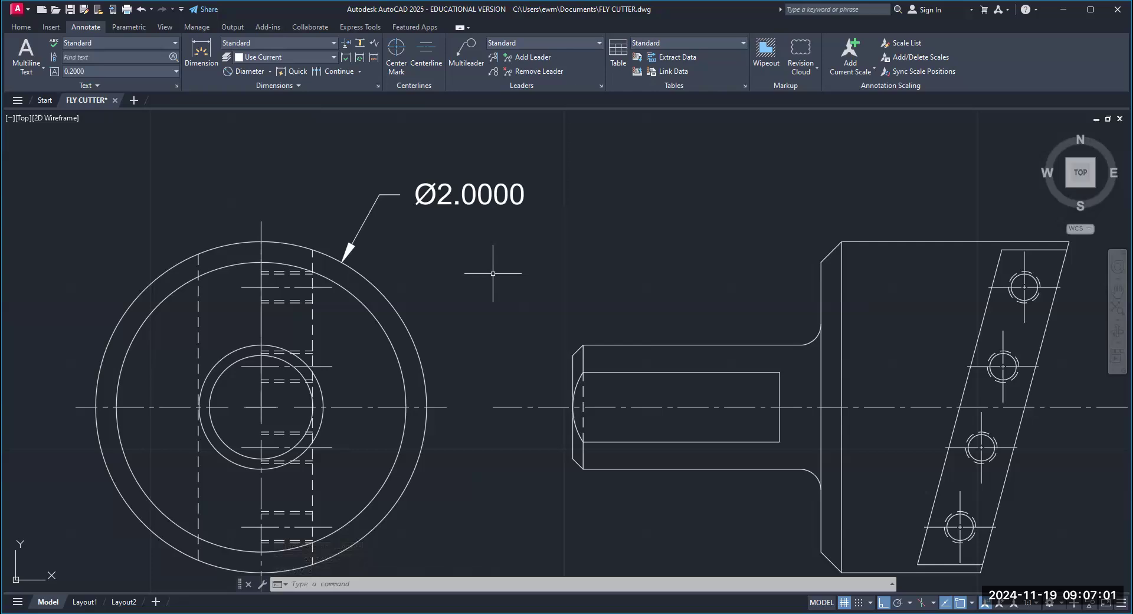
# Set the linear precision in the Standard dimension style's overrides to 0.00 and make the overrides current
pyautogui.scroll(-2, 459, 251)
pyautogui.moveTo(459, 250); pyautogui.dragTo(324, 220, button='middle')
pyautogui.scroll(-1, 383, 217)
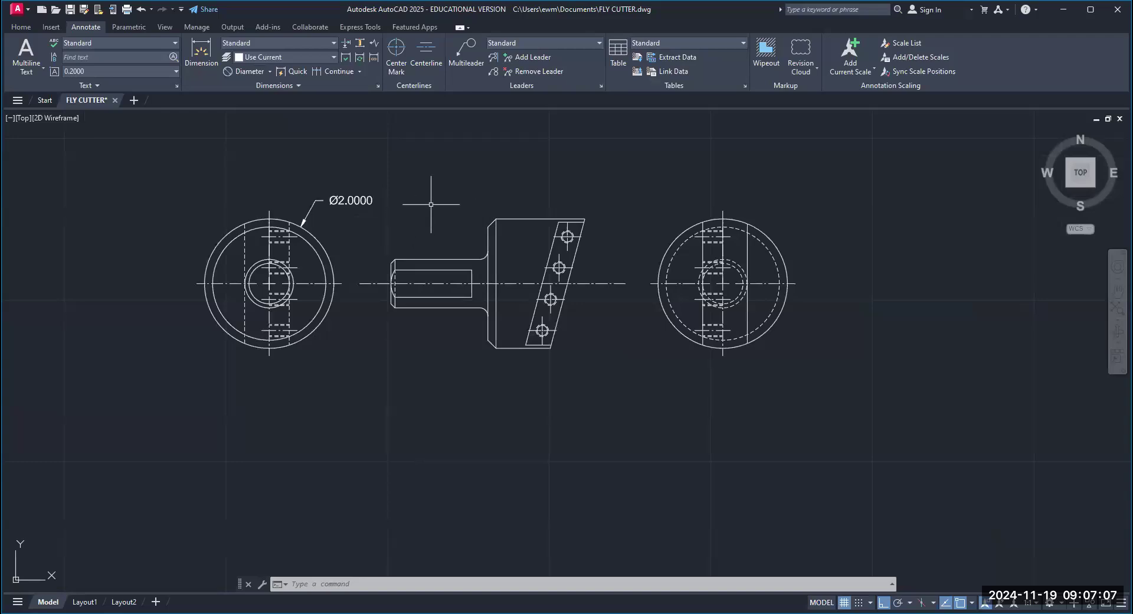
pyautogui.write('DDIM')
pyautogui.press('Return')
pyautogui.click(679, 288)
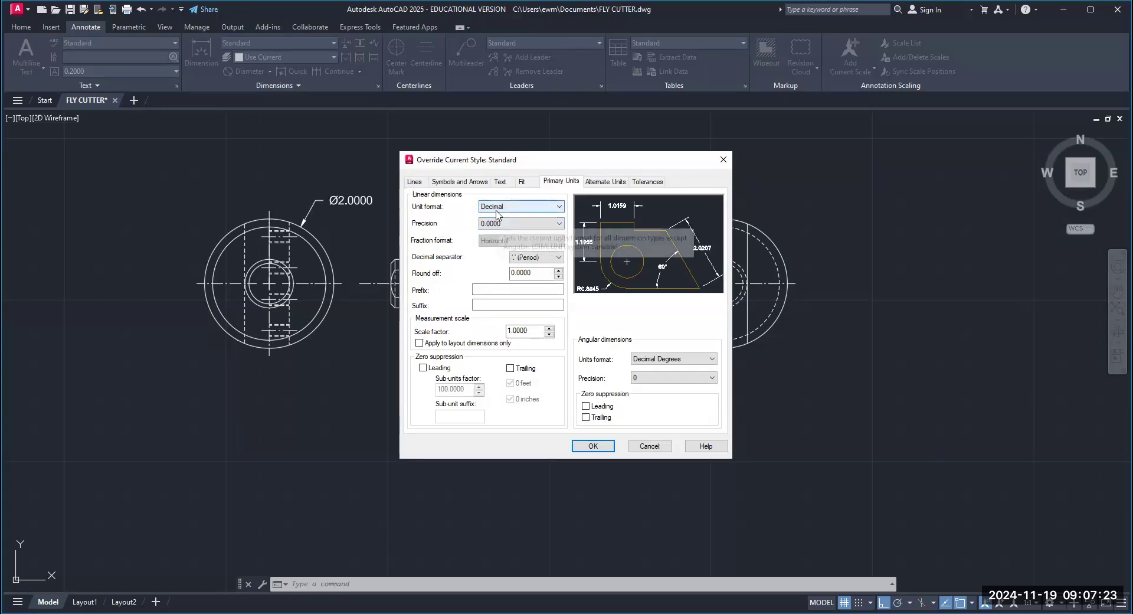
pyautogui.click(561, 223)
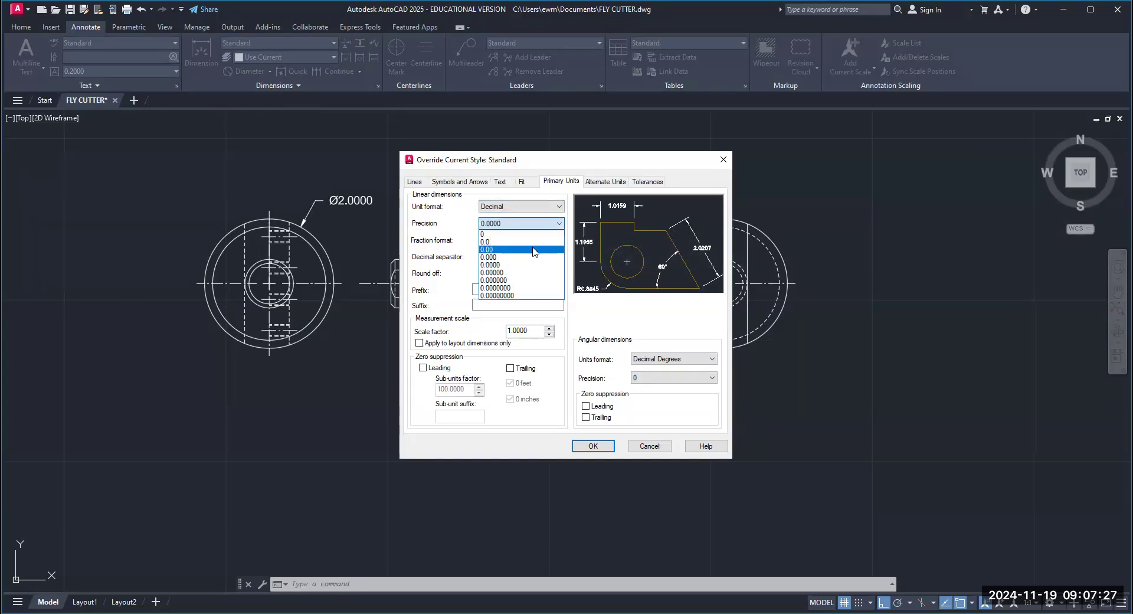
pyautogui.click(534, 250)
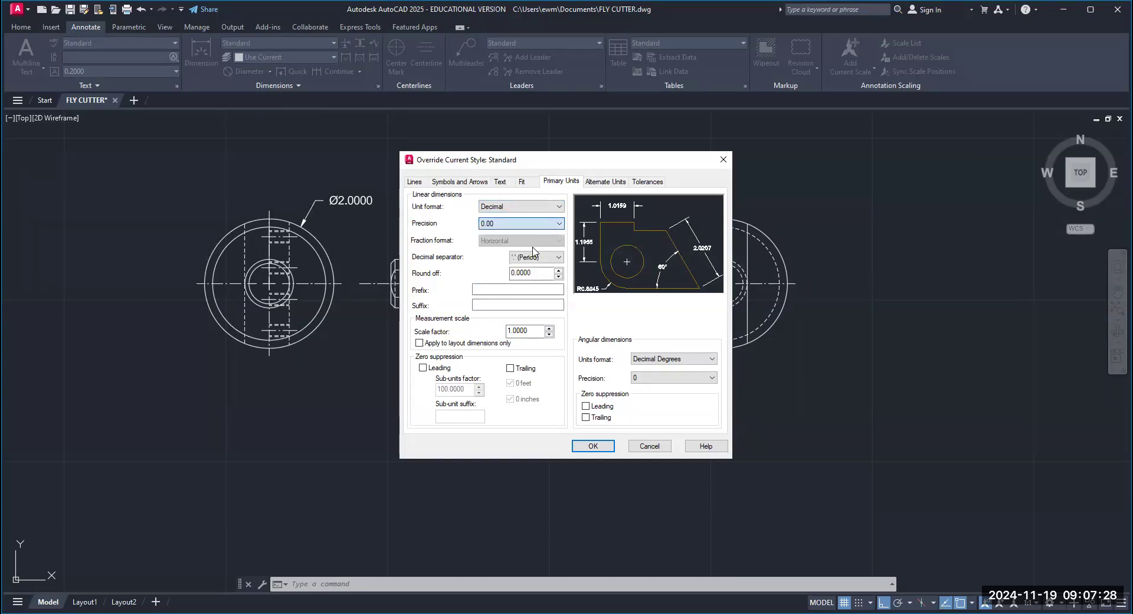
pyautogui.click(594, 447)
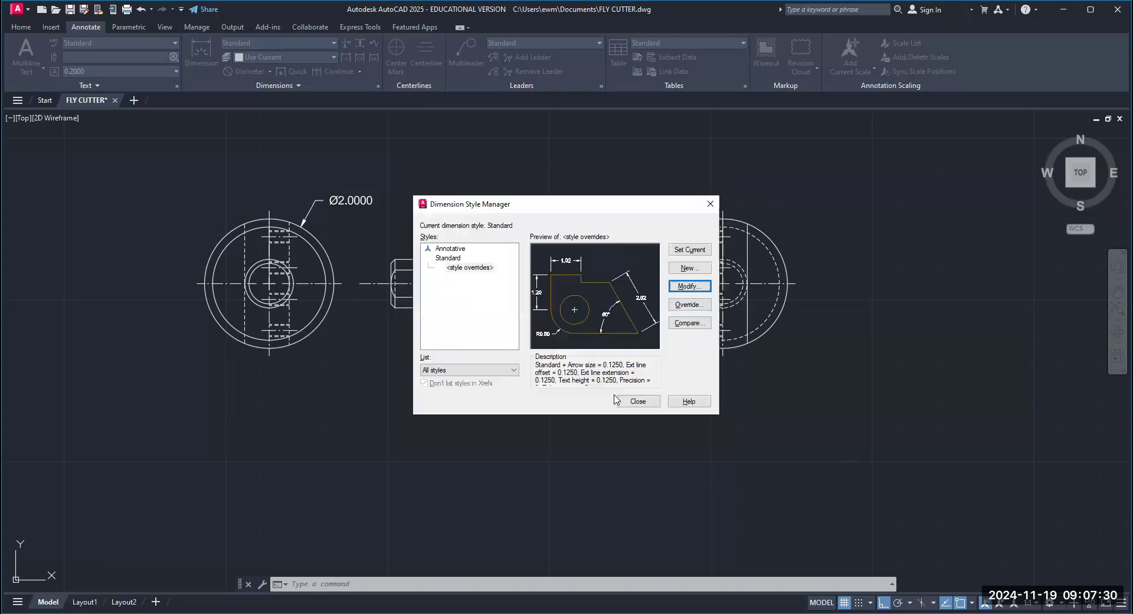
pyautogui.click(687, 252)
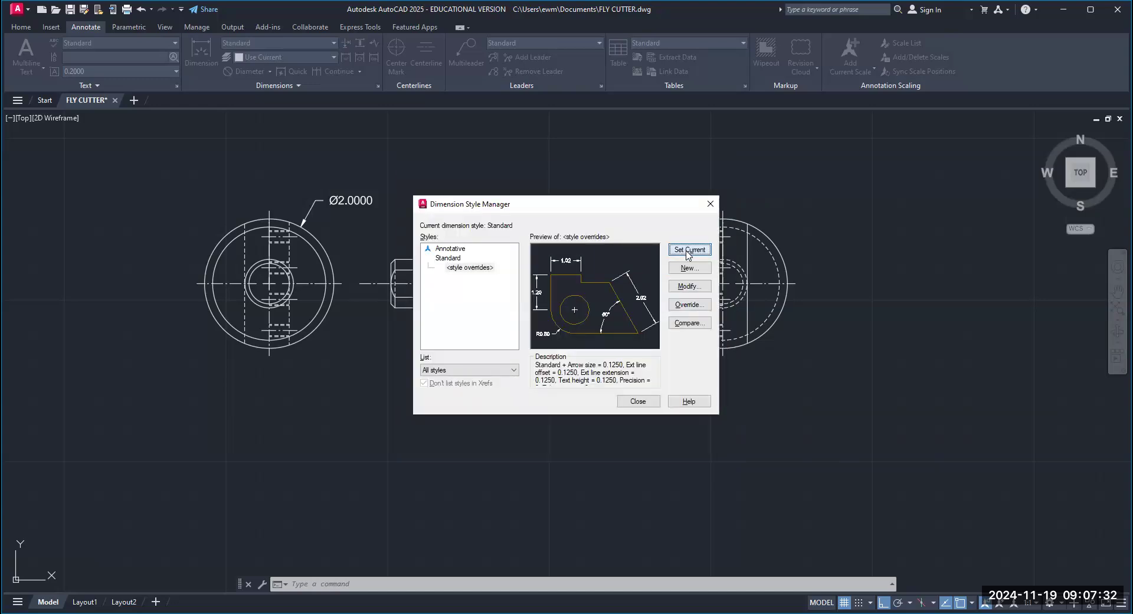
pyautogui.click(637, 402)
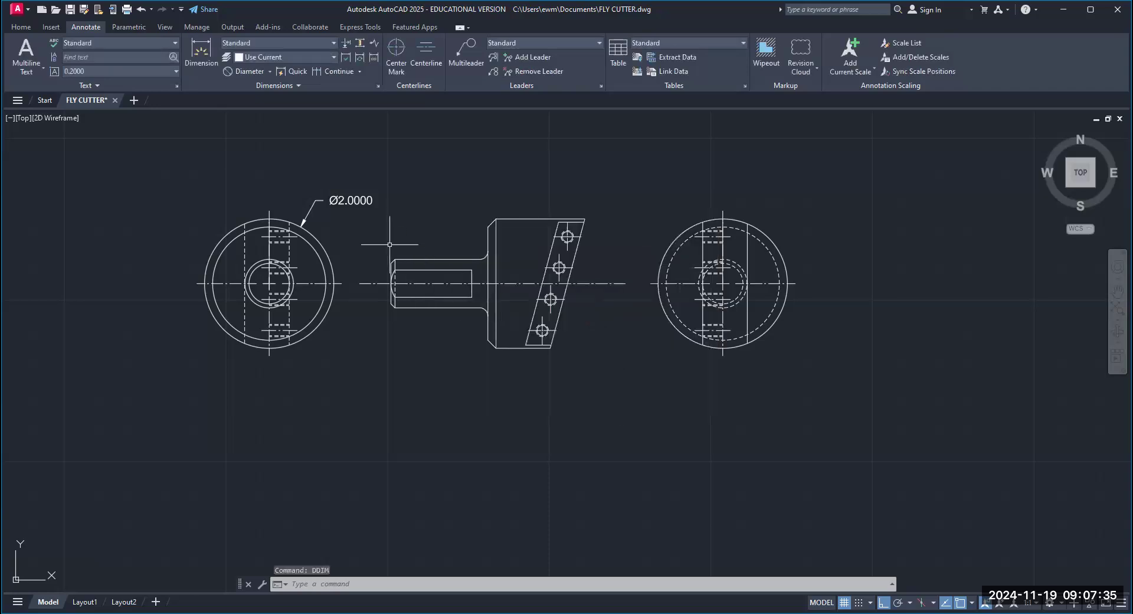
# Replace the four-decimal diameter dimension on the left end view's outer circle with a new diameter dimension
pyautogui.click(353, 202)
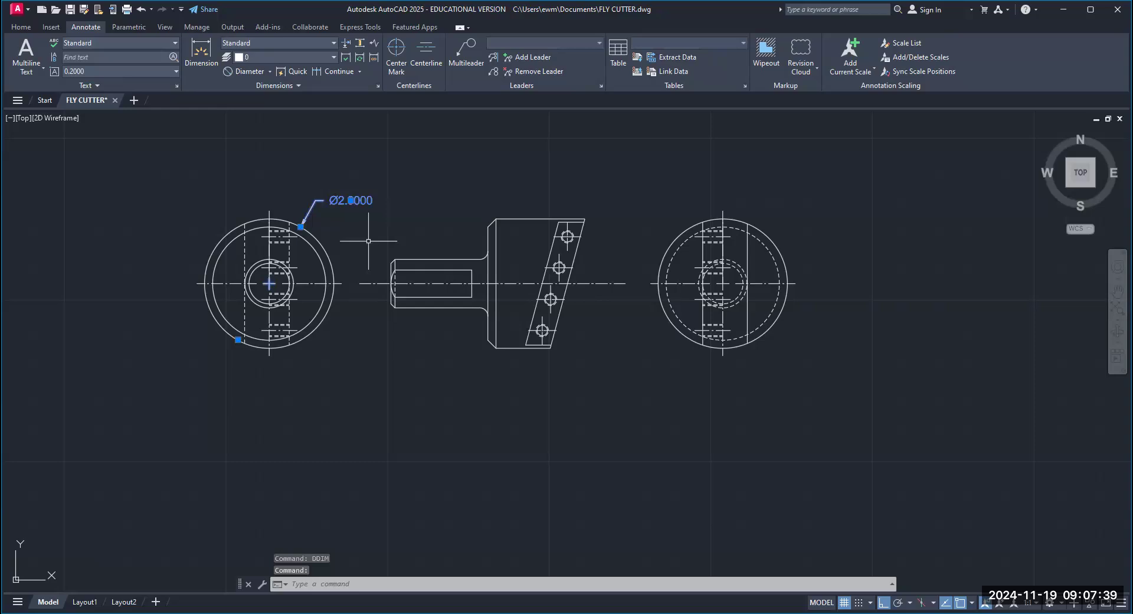
pyautogui.press('Delete')
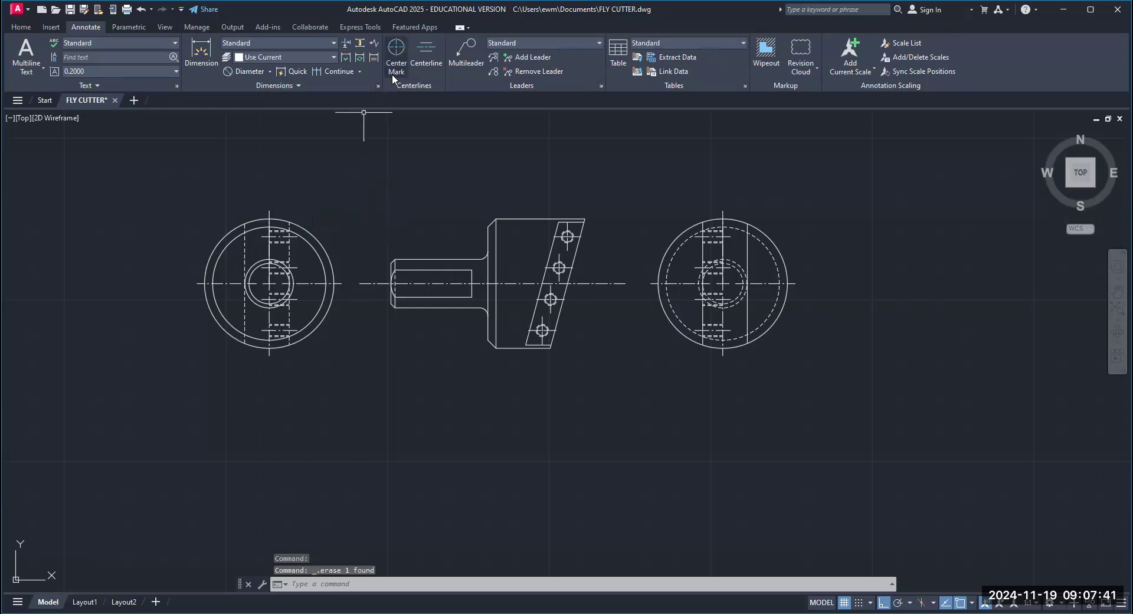
pyautogui.click(270, 71)
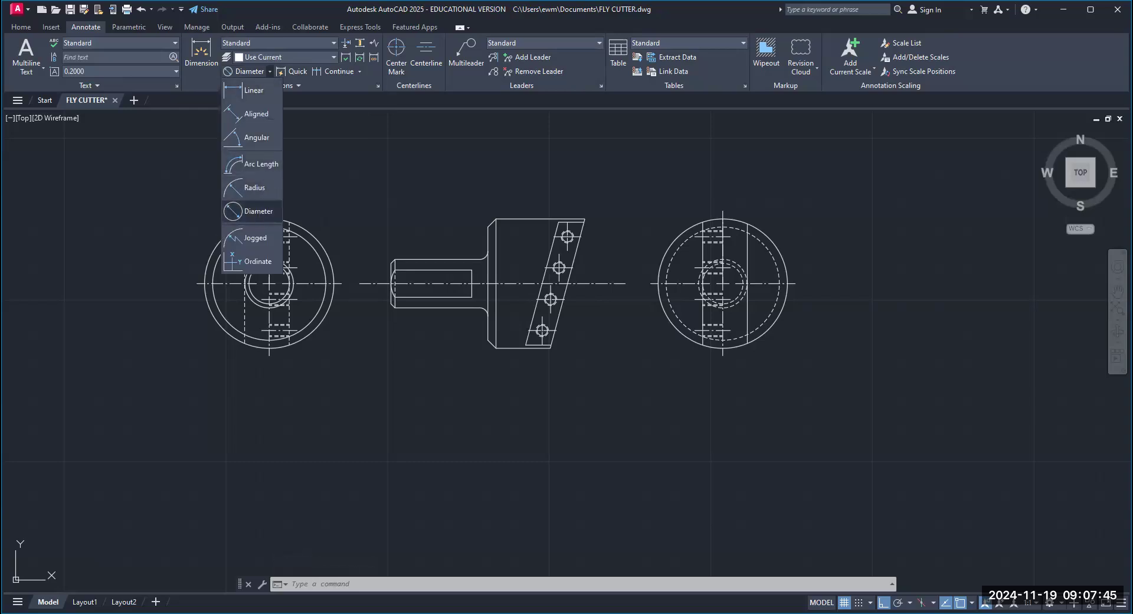
pyautogui.click(258, 211)
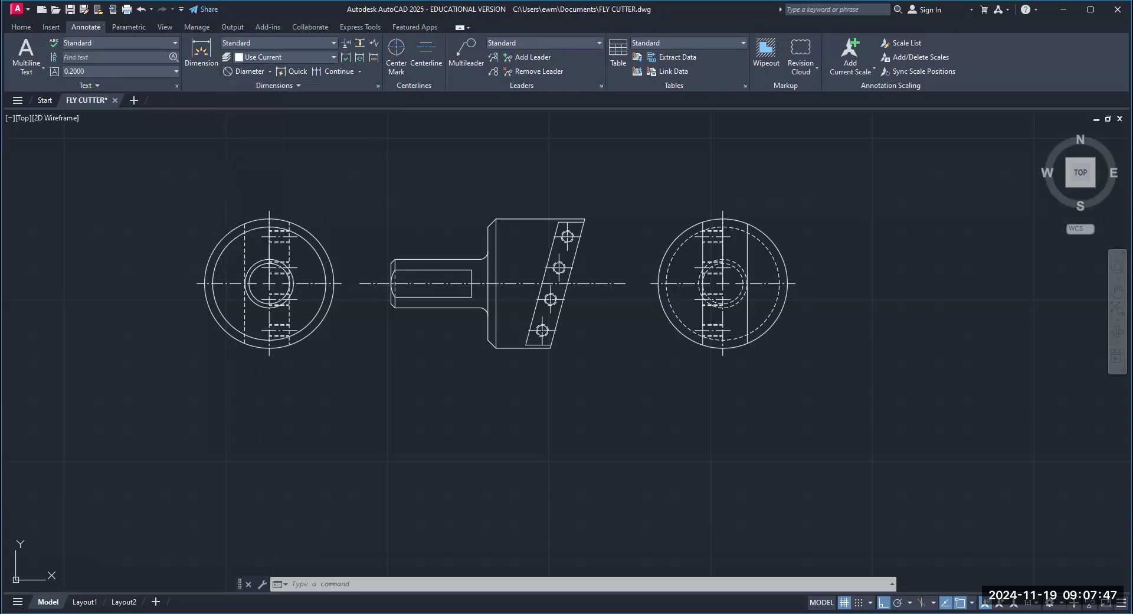
pyautogui.click(303, 223)
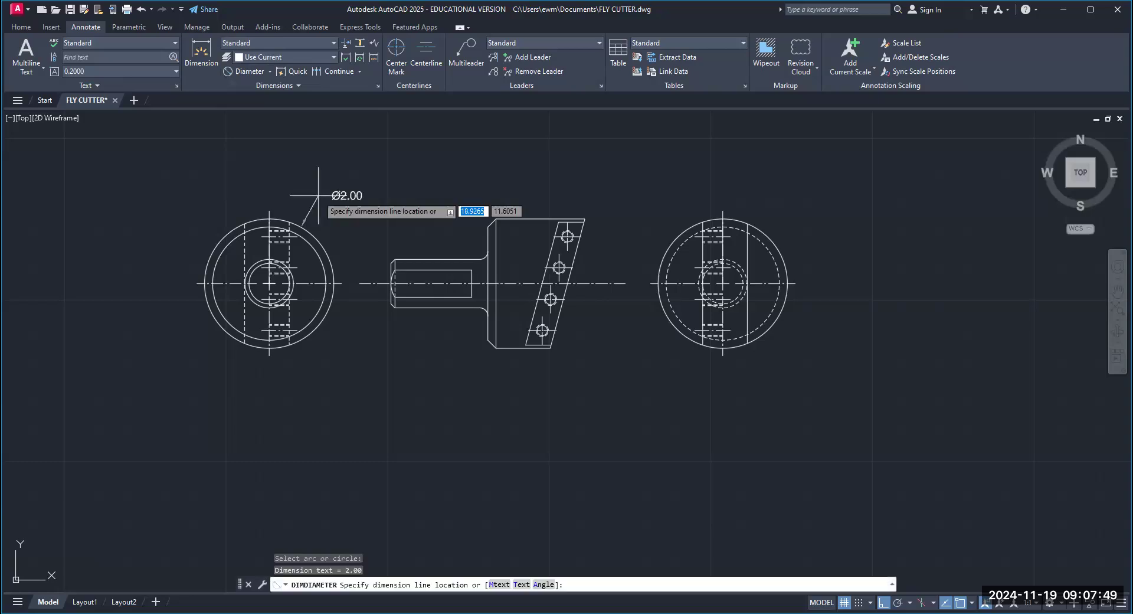
pyautogui.click(323, 196)
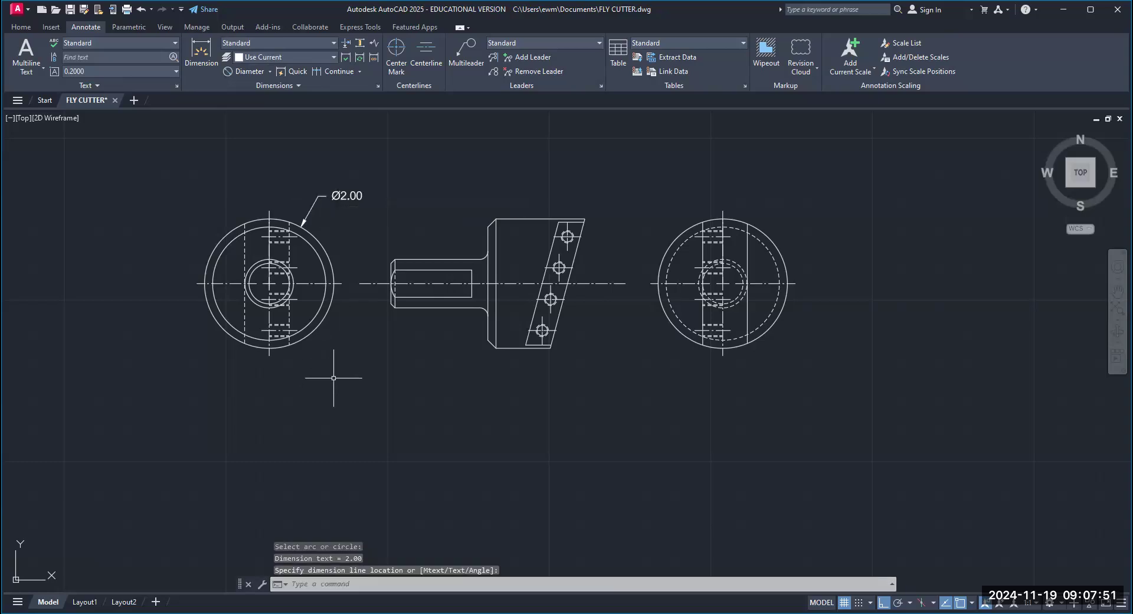
# Add a horizontal linear dimension below the left end view between its two outer vertical hidden lines
pyautogui.click(270, 72)
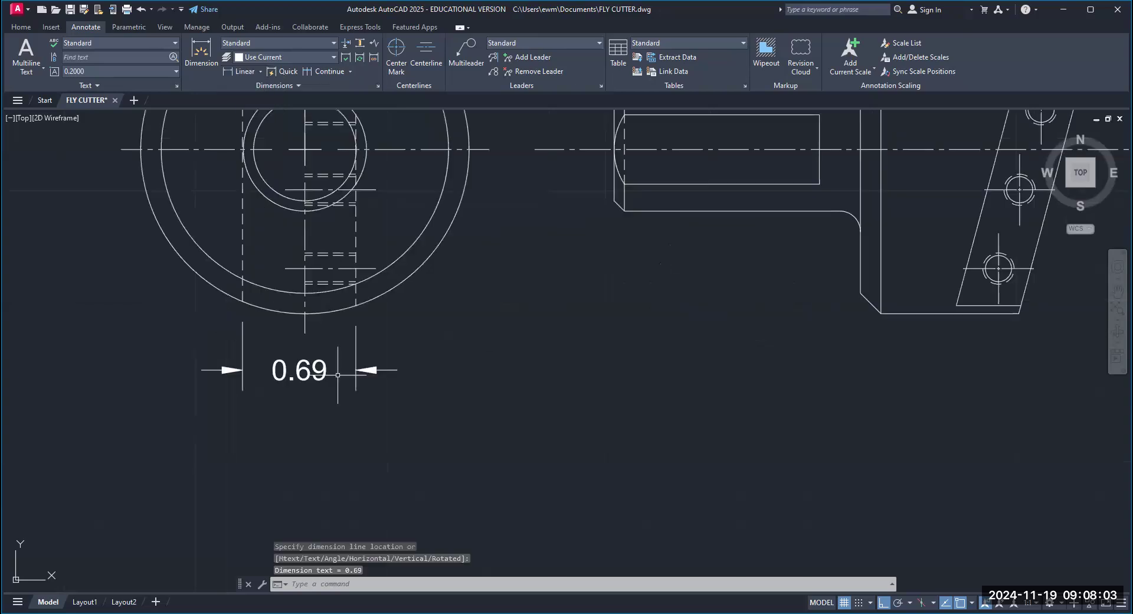
pyautogui.scroll(-2, 245, 424)
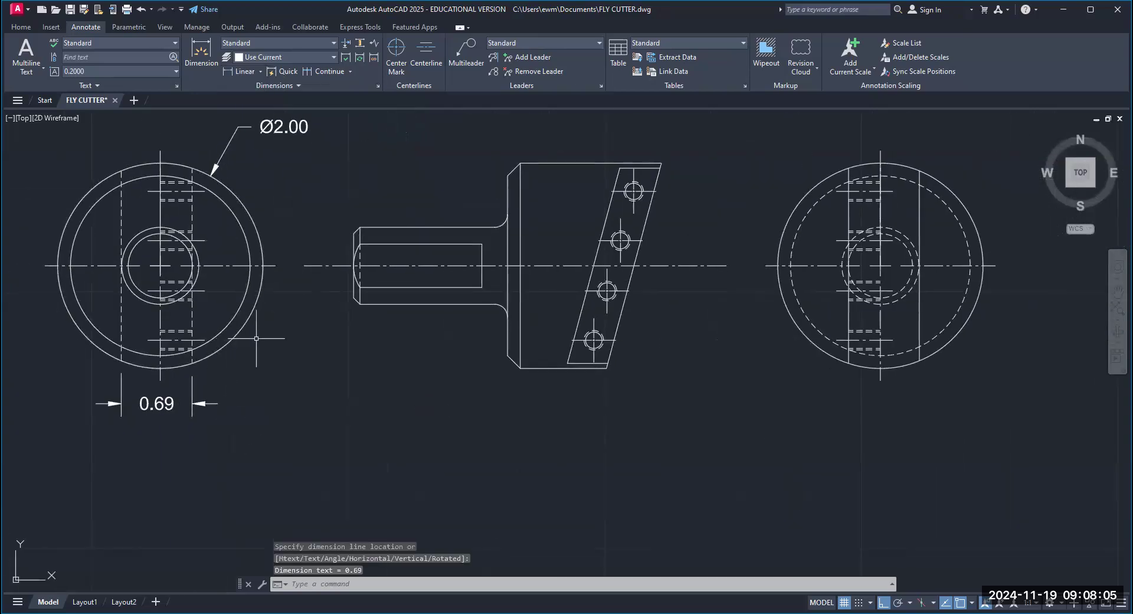
pyautogui.moveTo(335, 280); pyautogui.dragTo(330, 323, button='middle')
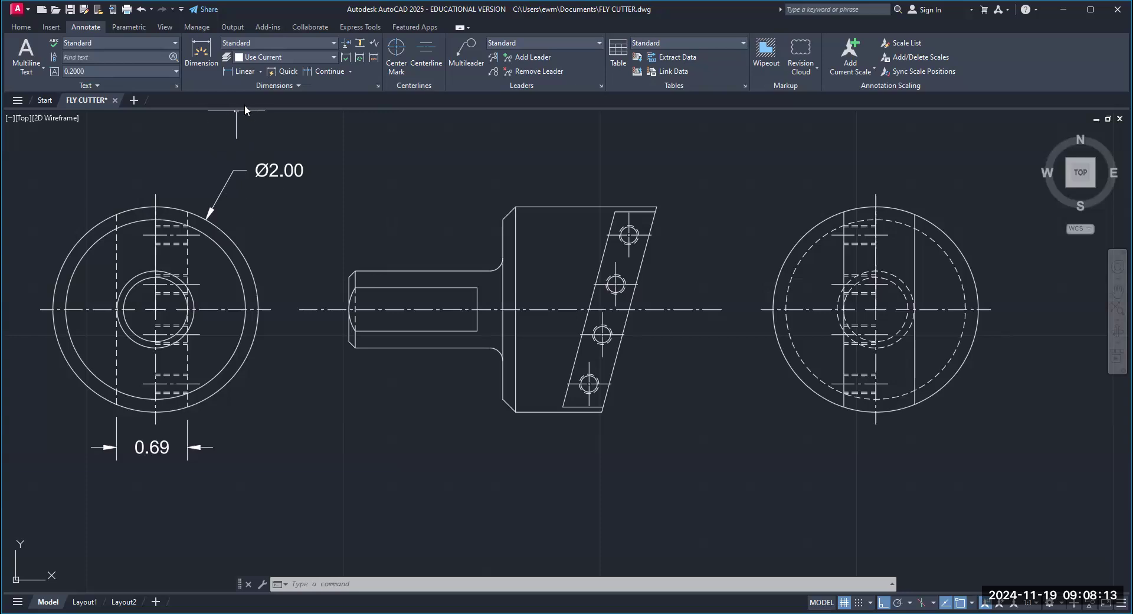
# Add a vertical linear dimension for the shank's diameter beside the free end of the shank in the middle view
pyautogui.click(259, 74)
pyautogui.click(248, 92)
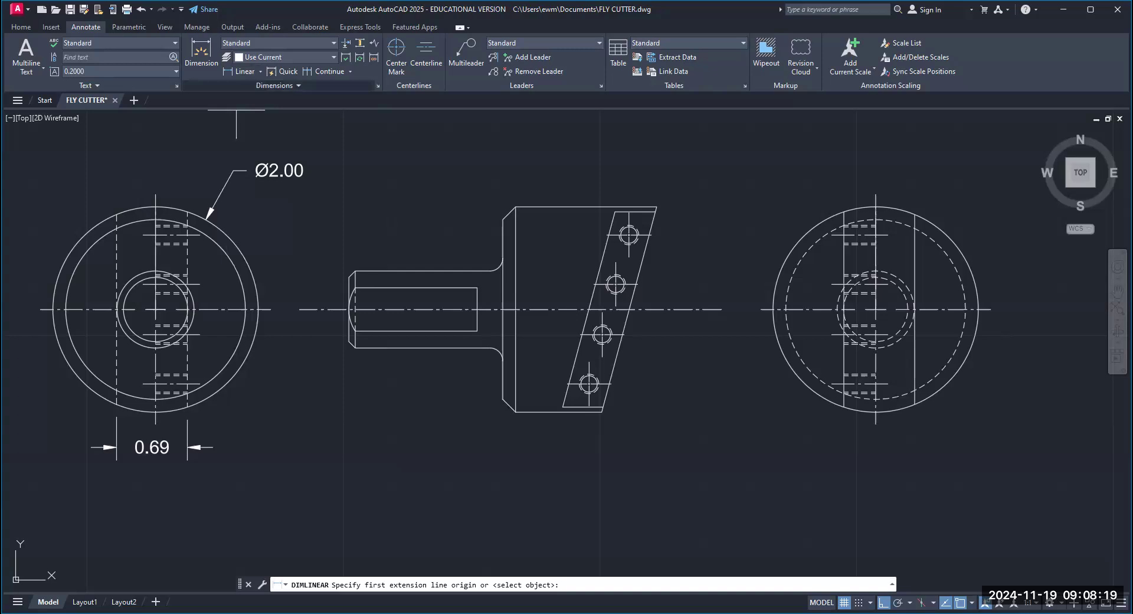
pyautogui.scroll(2, 298, 203)
pyautogui.click(389, 312)
pyautogui.click(388, 434)
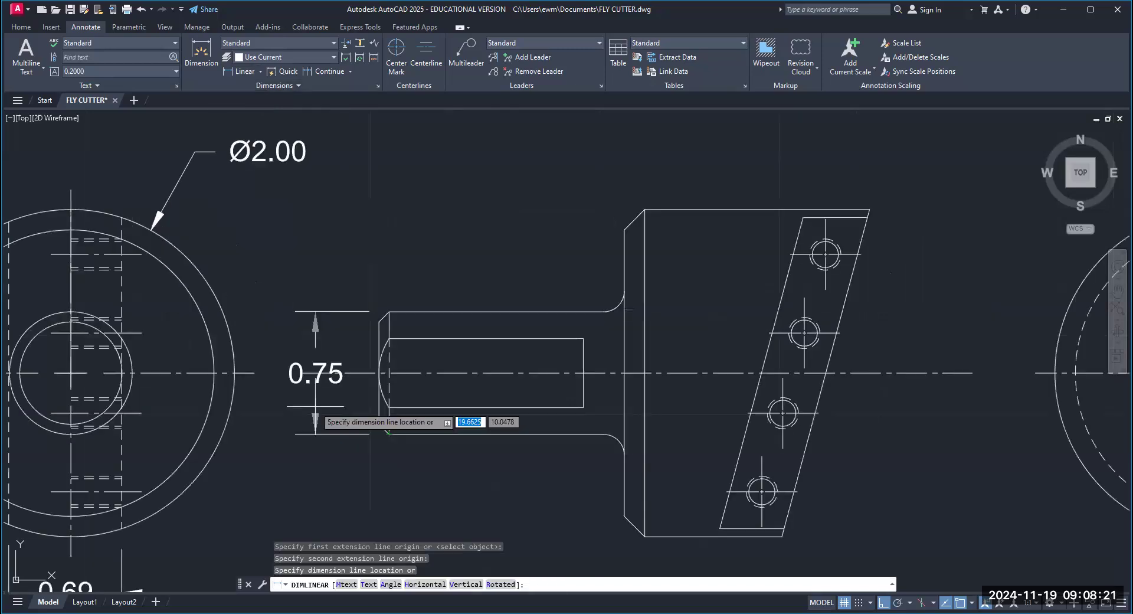
pyautogui.click(315, 406)
pyautogui.moveTo(366, 493); pyautogui.dragTo(361, 351, button='middle')
pyautogui.scroll(1, 361, 352)
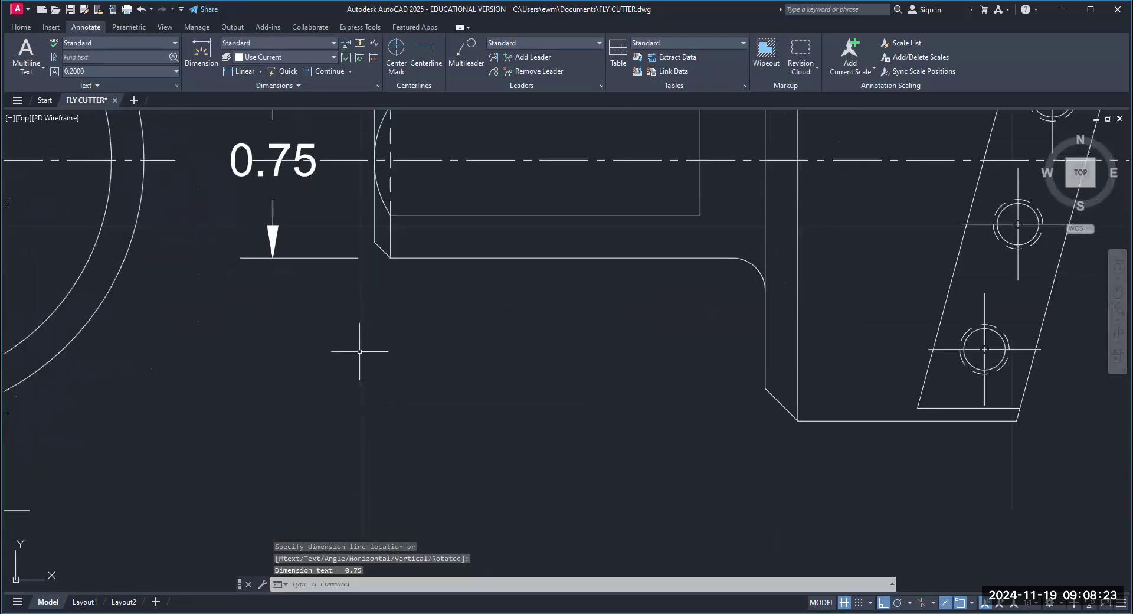
pyautogui.scroll(-2, 360, 352)
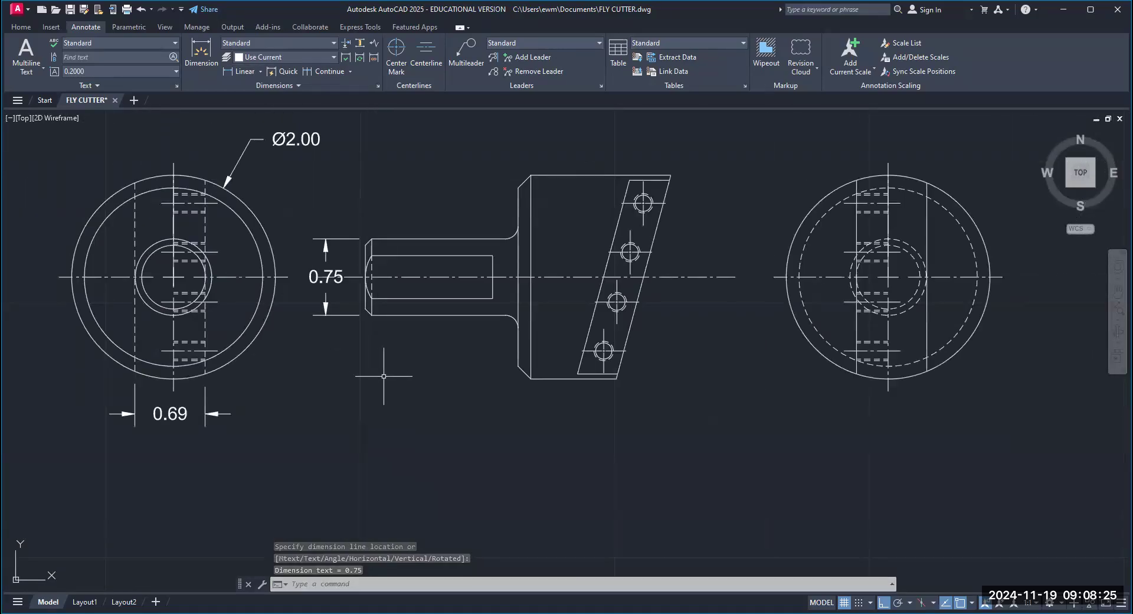
pyautogui.press('Escape')
# Shorten the middle view's horizontal centerline to the shank's end face so that it clears the shank diameter dimension's text
pyautogui.scroll(2, 343, 268)
pyautogui.scroll(1, 325, 286)
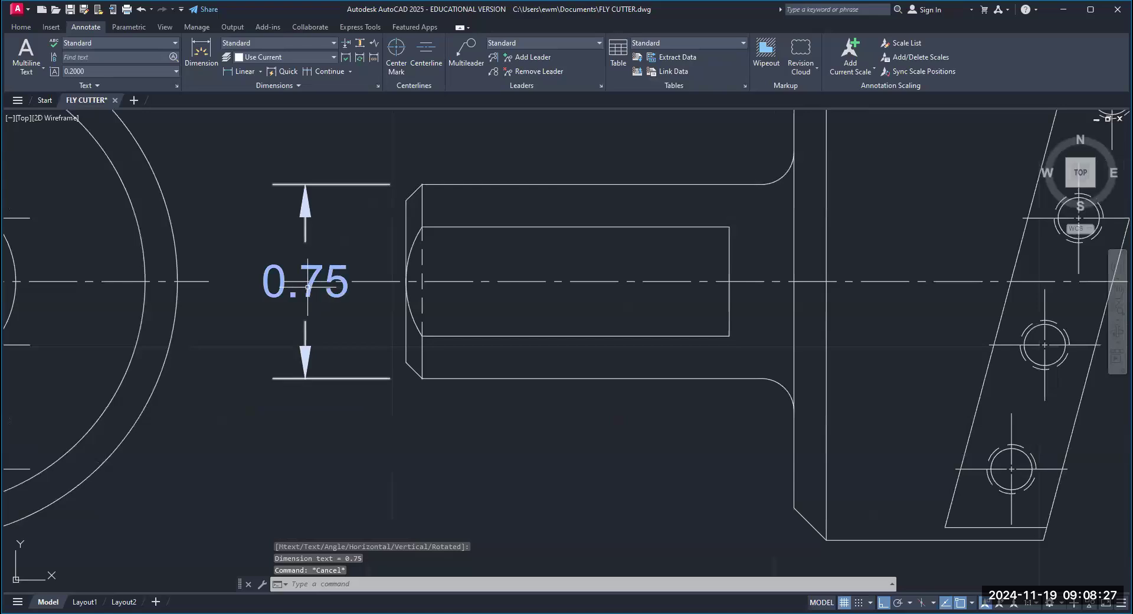
pyautogui.click(295, 280)
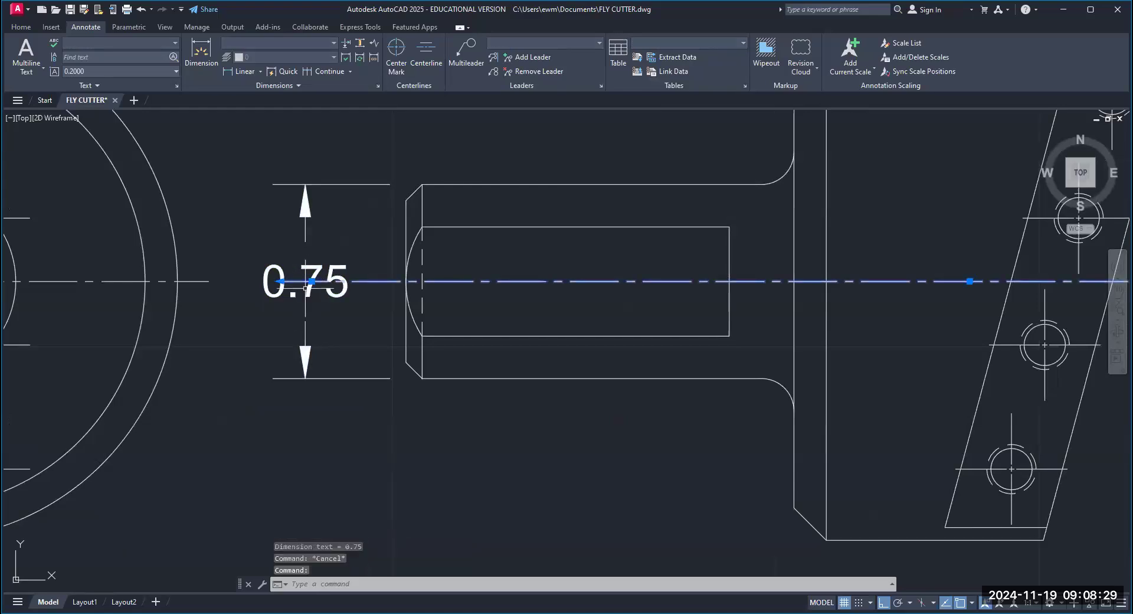
pyautogui.click(312, 281)
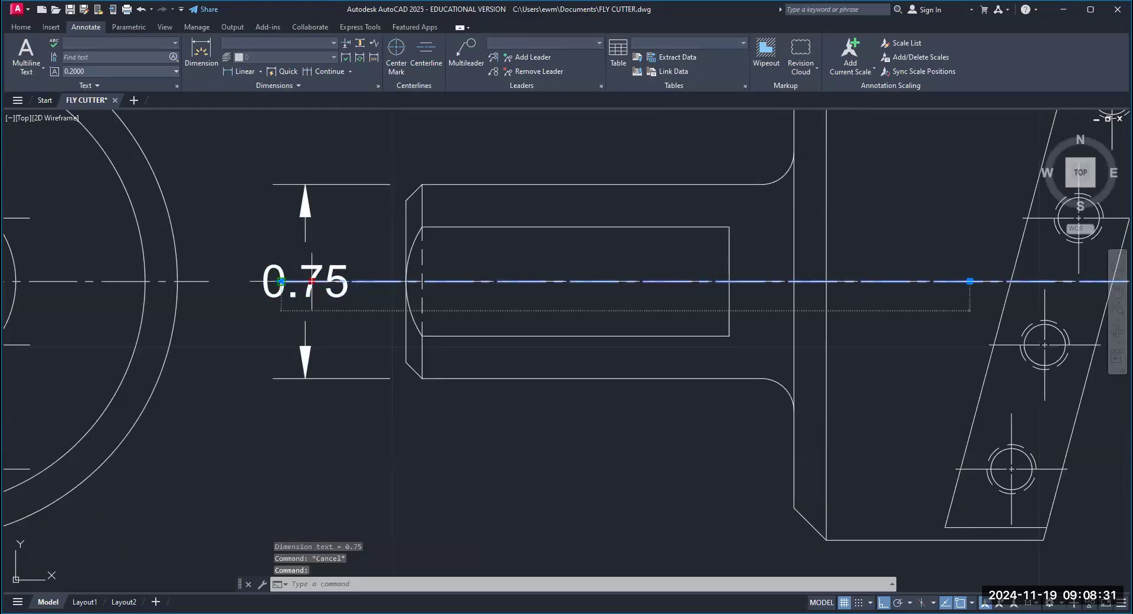
pyautogui.click(407, 281)
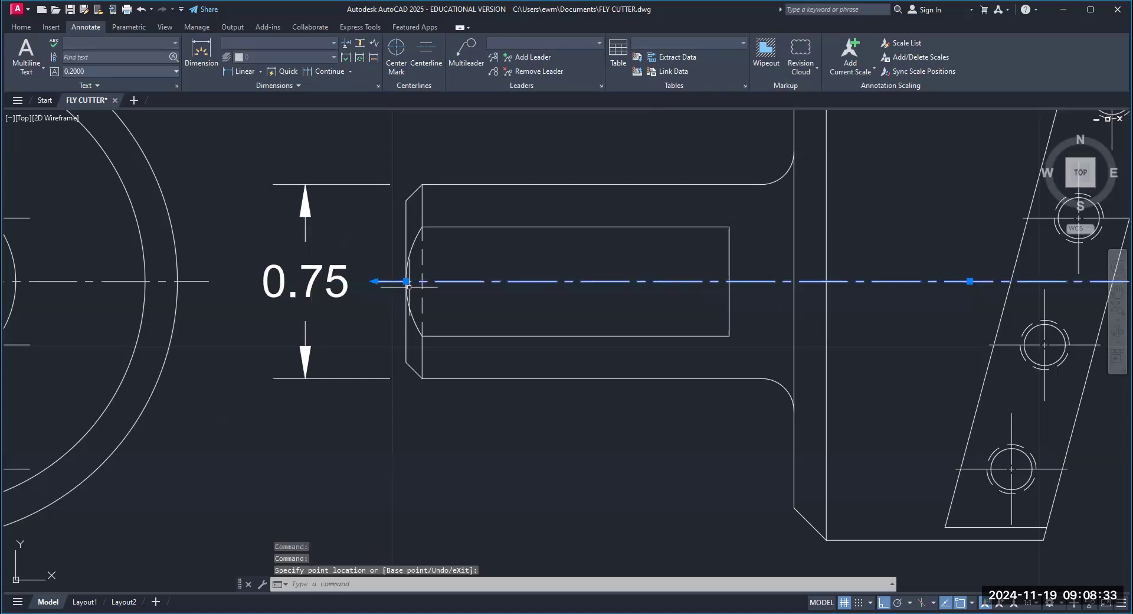
pyautogui.press('Escape')
pyautogui.scroll(-2, 406, 428)
pyautogui.moveTo(407, 424); pyautogui.dragTo(372, 374, button='middle')
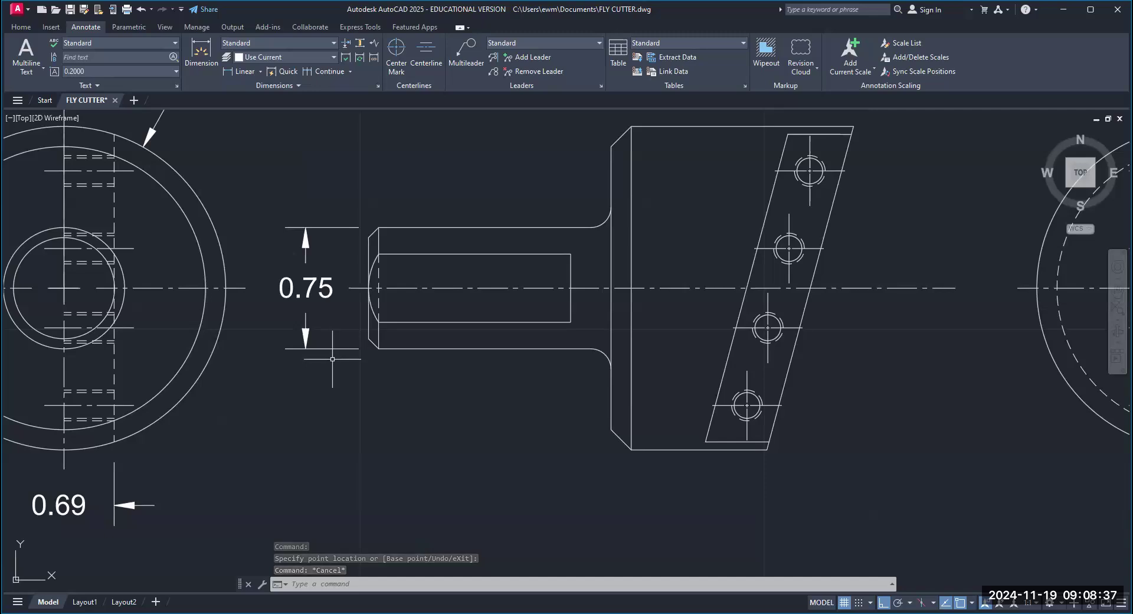
pyautogui.scroll(-4, 332, 359)
pyautogui.scroll(2, 338, 376)
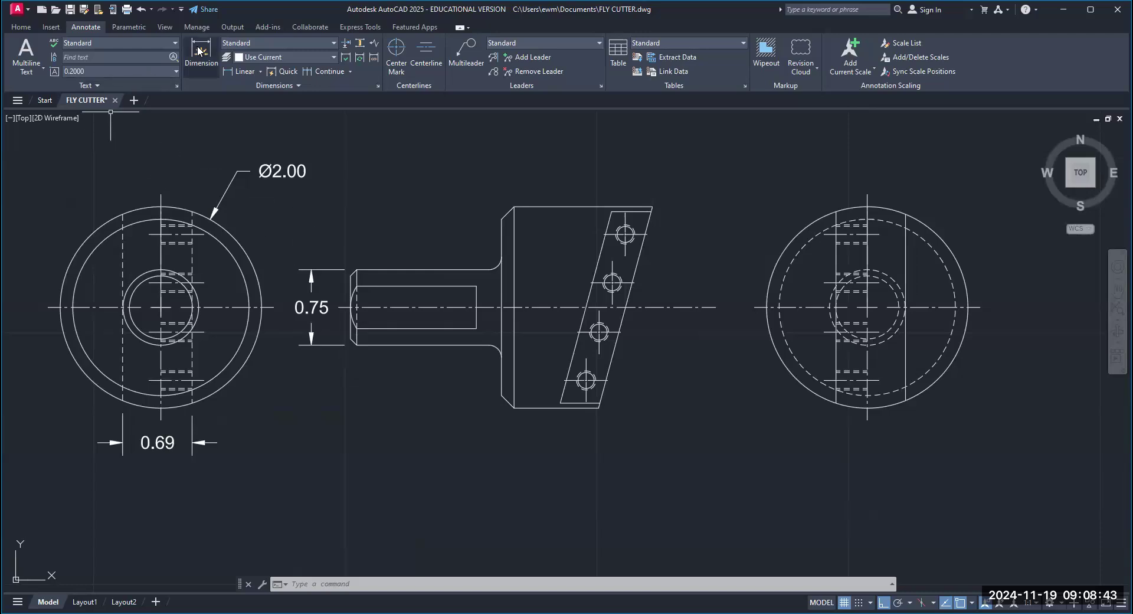
pyautogui.scroll(2, 369, 257)
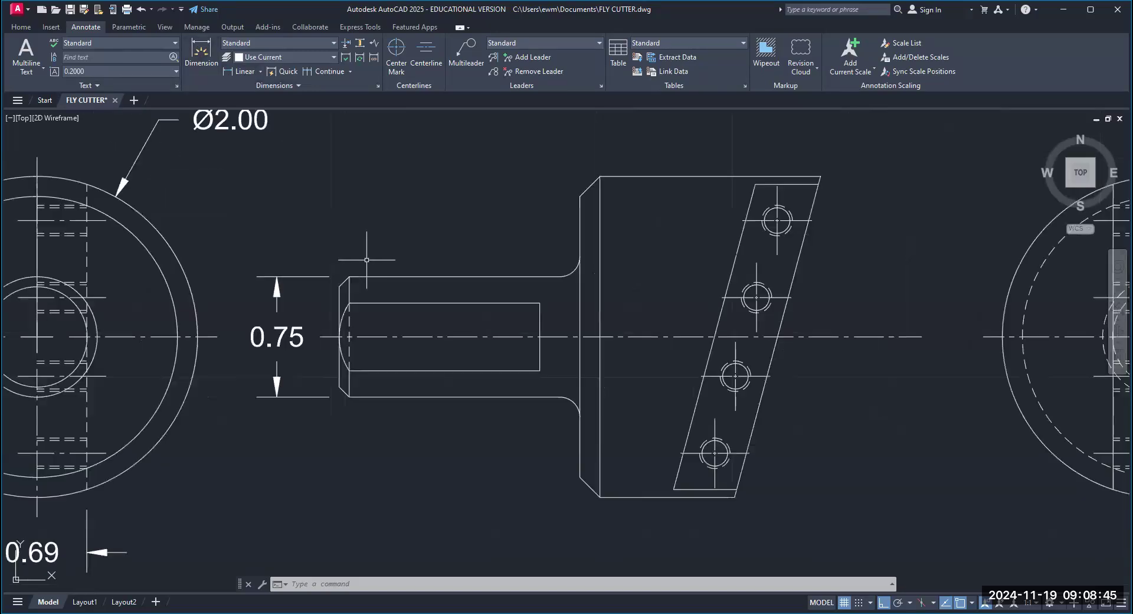
pyautogui.click(260, 71)
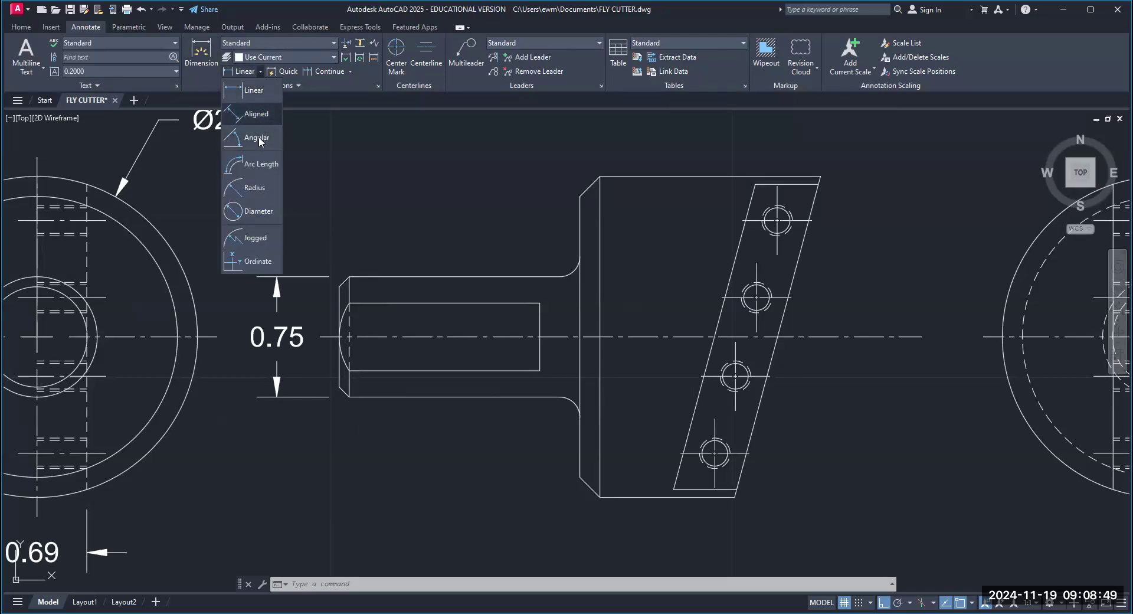
pyautogui.click(261, 96)
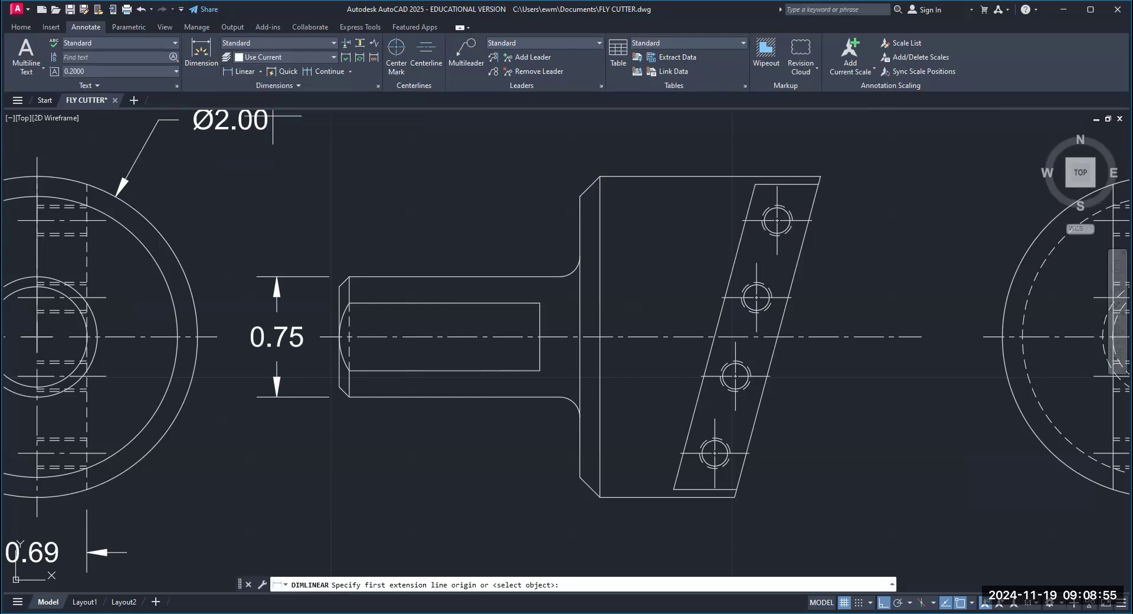
pyautogui.click(339, 286)
pyautogui.click(580, 258)
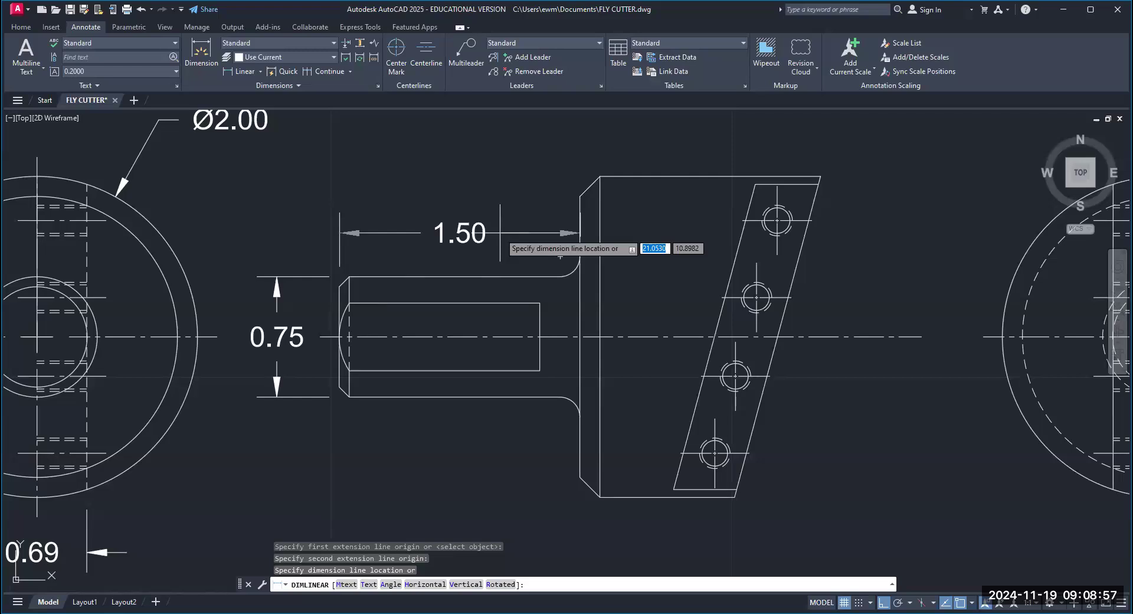
pyautogui.press('Escape')
pyautogui.press('Escape')
pyautogui.press('Escape')
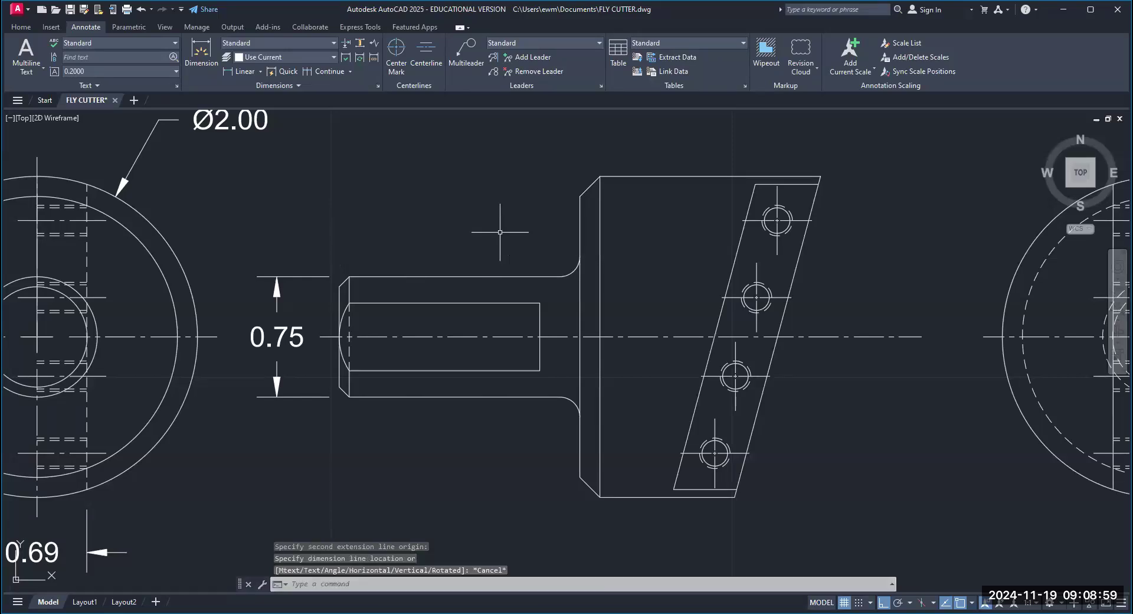
# Add a horizontal linear dimension above the middle view from the shank's free end to the cutter head's rear face
pyautogui.click(260, 71)
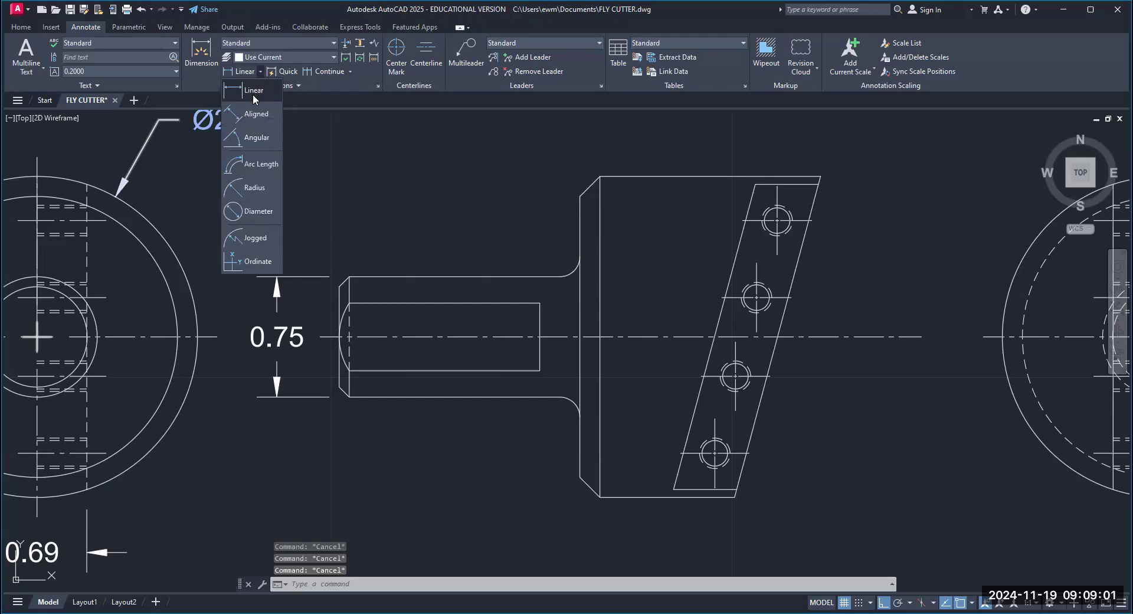
pyautogui.click(256, 88)
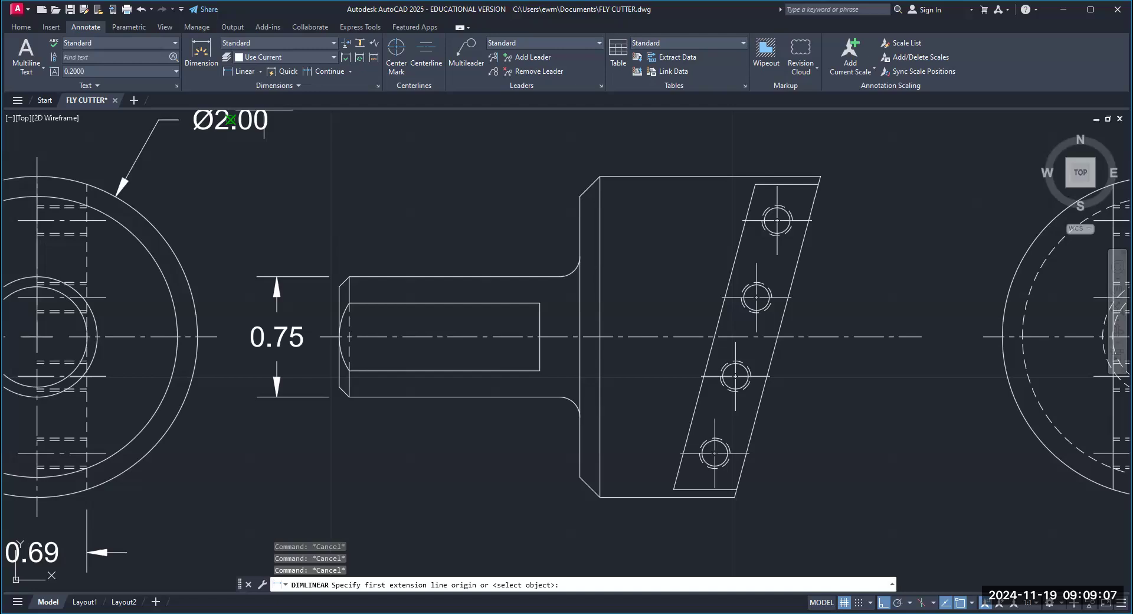
pyautogui.click(339, 286)
pyautogui.click(579, 196)
pyautogui.click(496, 170)
pyautogui.press('Escape')
# Examine the shank length dimension and its extension lines near the shank's end and the cutter head's chamfered corner
pyautogui.moveTo(490, 216); pyautogui.dragTo(450, 259, button='middle')
pyautogui.scroll(4, 531, 230)
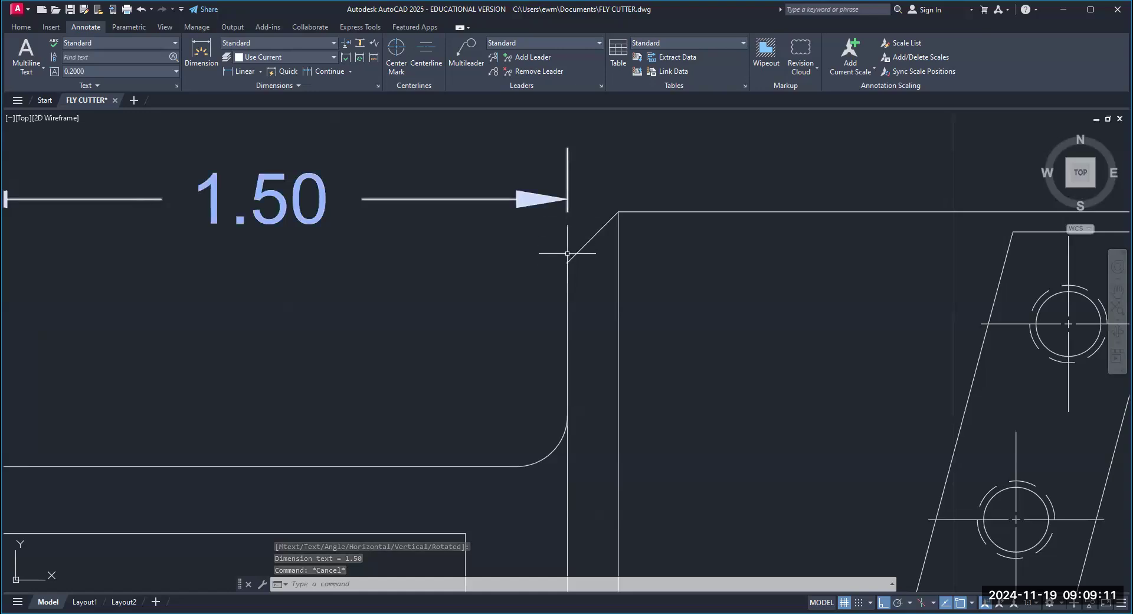
pyautogui.scroll(2, 528, 255)
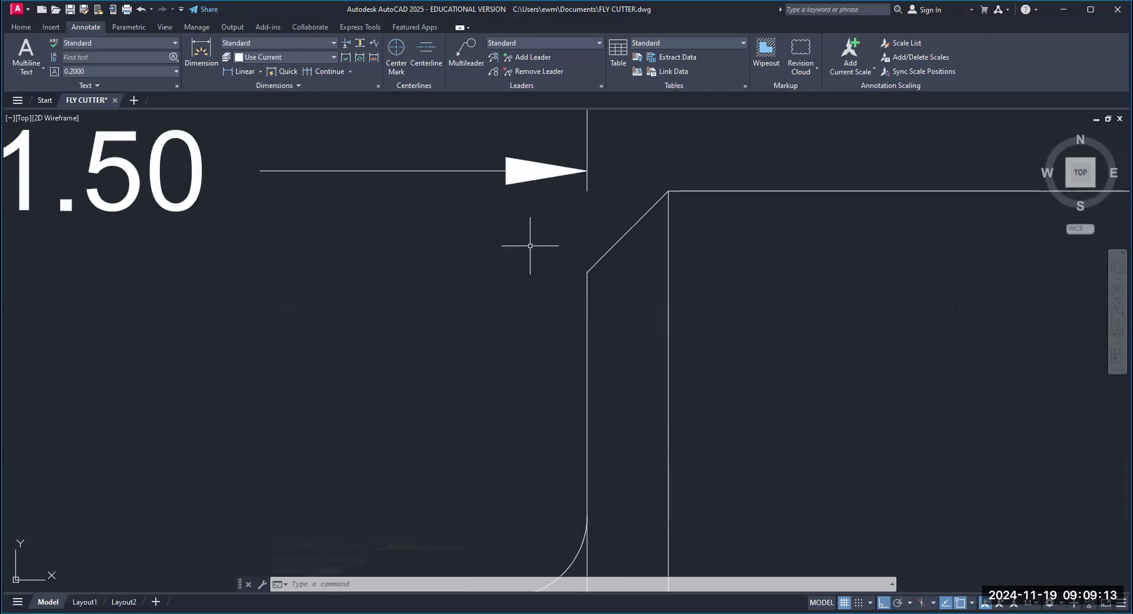
pyautogui.scroll(-2, 531, 200)
pyautogui.moveTo(366, 230); pyautogui.dragTo(446, 243, button='middle')
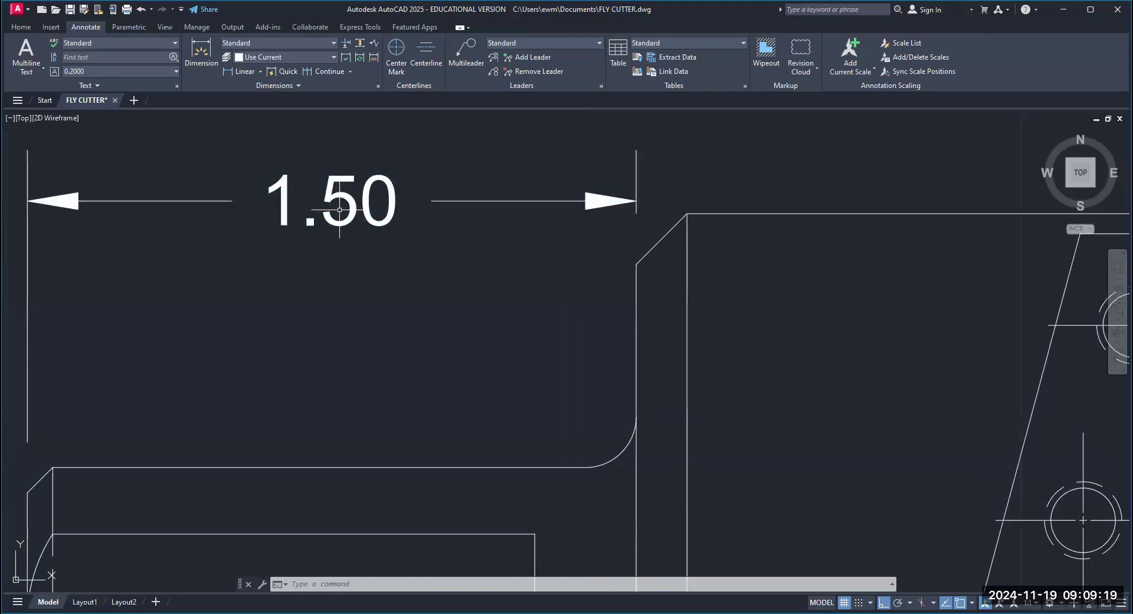
pyautogui.scroll(-2, 340, 212)
pyautogui.scroll(4, 519, 200)
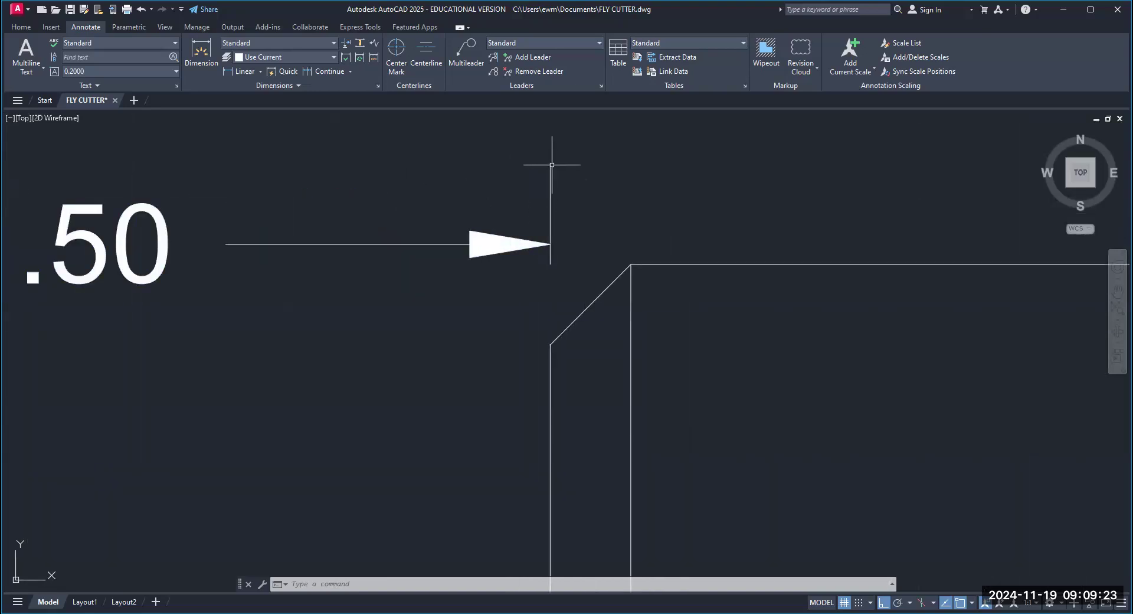
pyautogui.scroll(-4, 526, 265)
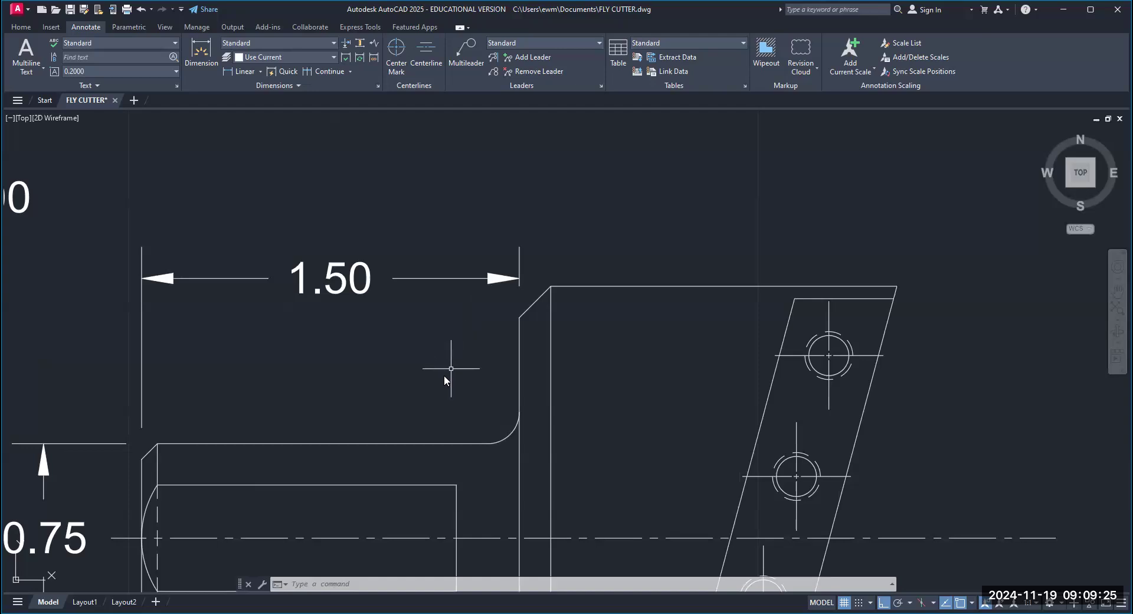
pyautogui.scroll(-4, 425, 346)
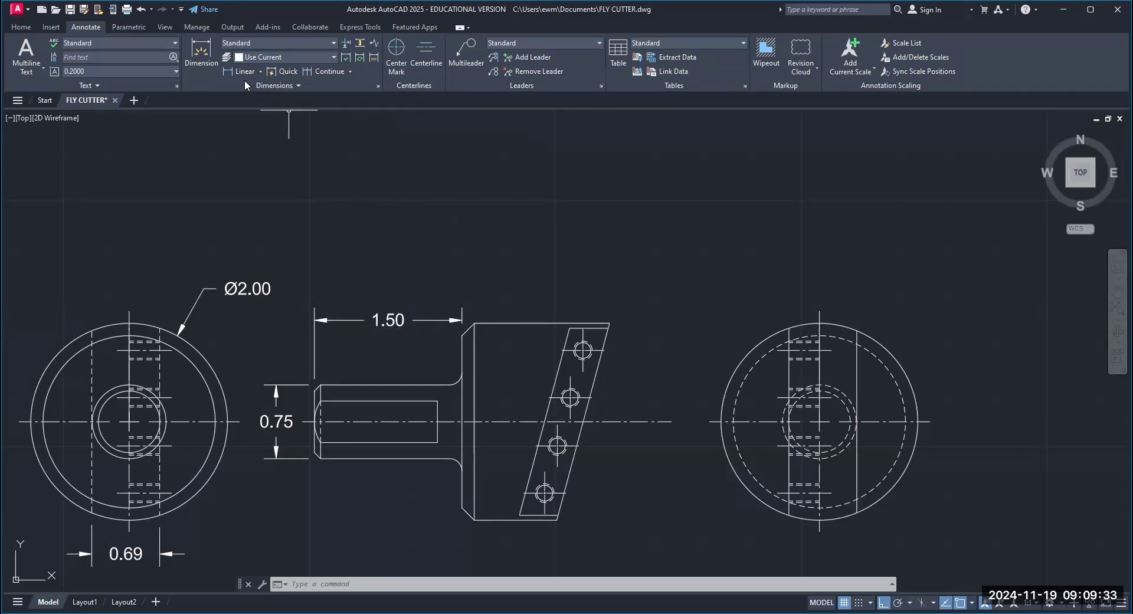
# Try an overall horizontal length dimension above the shank length dimension in the middle view, and delete it
pyautogui.click(260, 71)
pyautogui.click(255, 98)
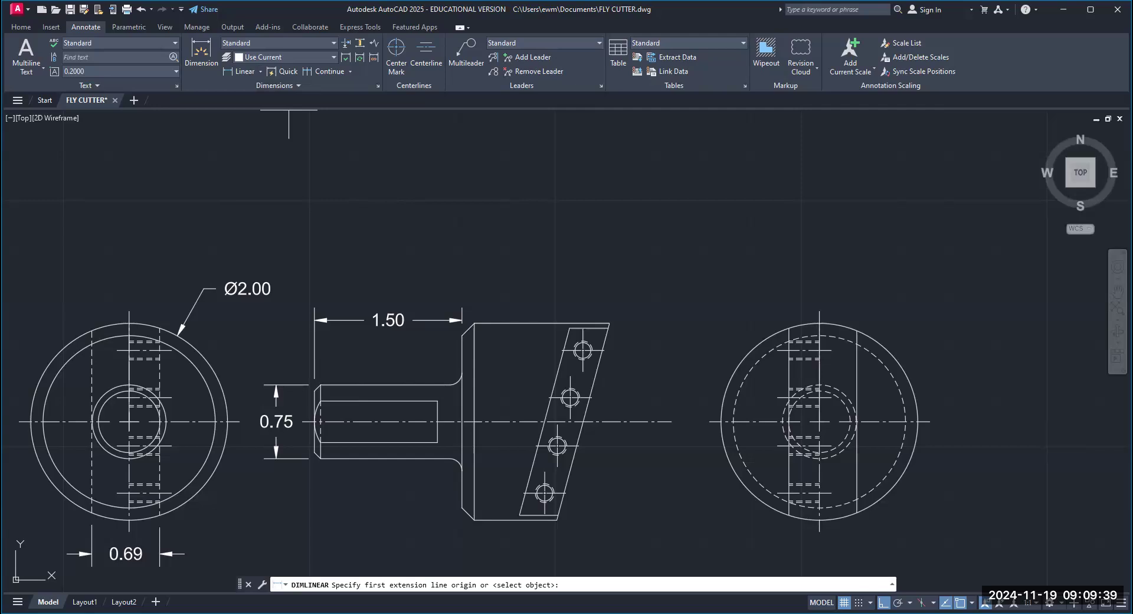
pyautogui.click(314, 390)
pyautogui.click(609, 323)
pyautogui.click(646, 288)
pyautogui.scroll(4, 357, 320)
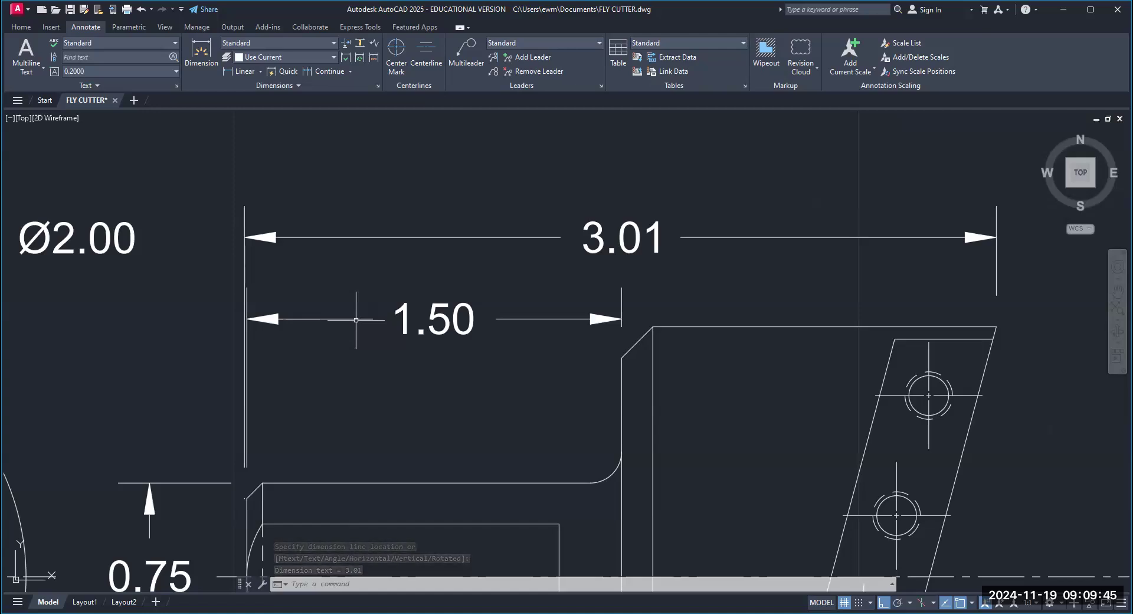
pyautogui.click(598, 235)
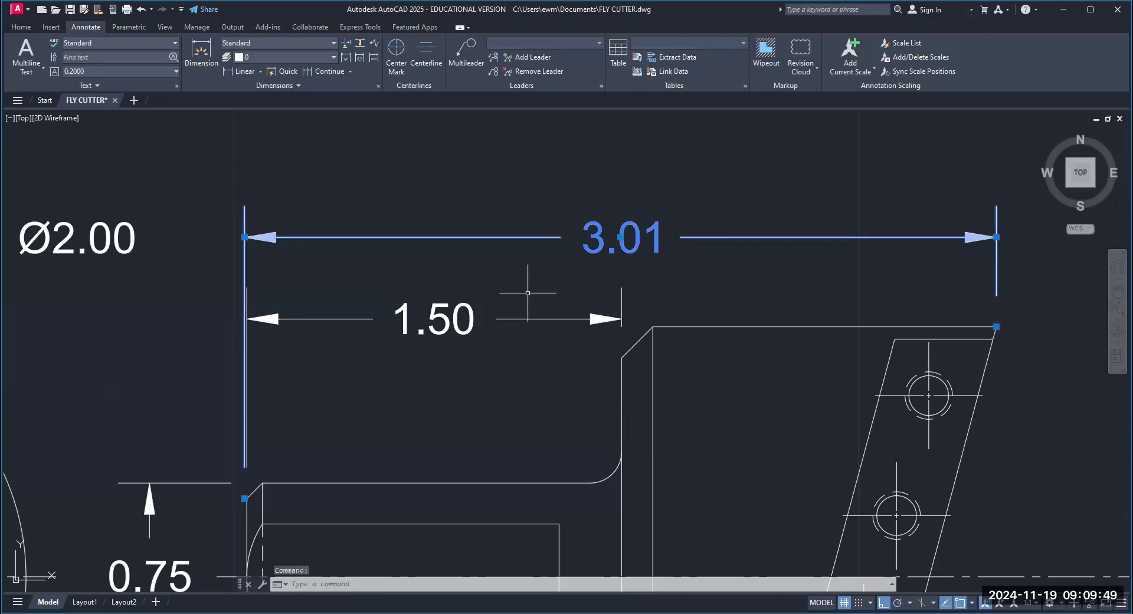
pyautogui.press('Delete')
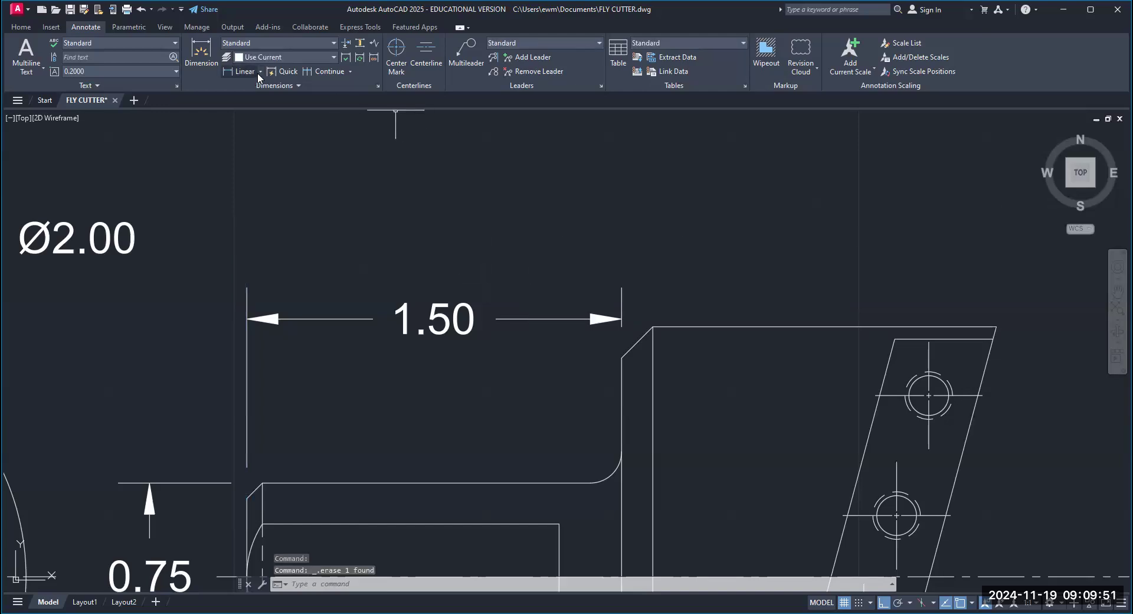
# Add a horizontal linear dimension for the cutter's overall length above the shank length dimension in the middle view
pyautogui.click(260, 72)
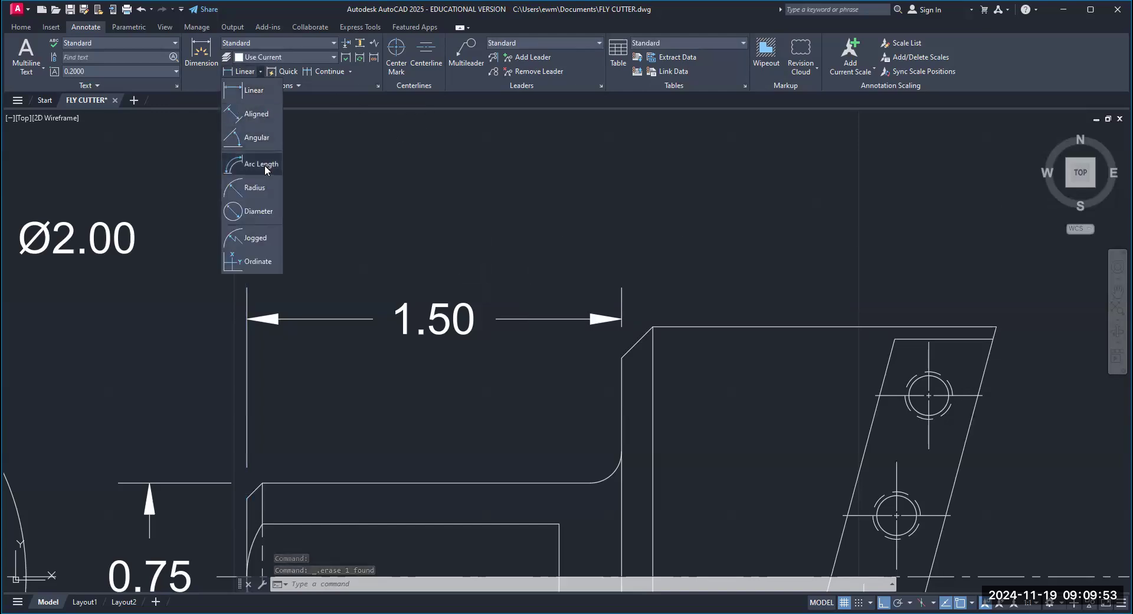
pyautogui.click(262, 99)
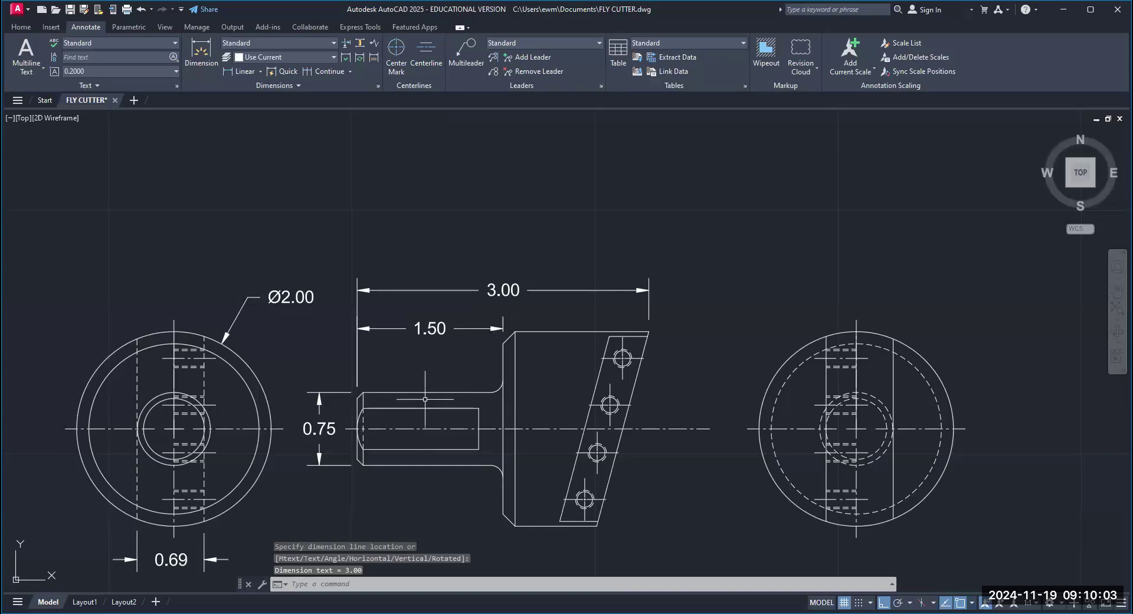
# Add a radius dimension to the upper fillet between the shank and the cutter head, with its text above the shank
pyautogui.scroll(2, 475, 360)
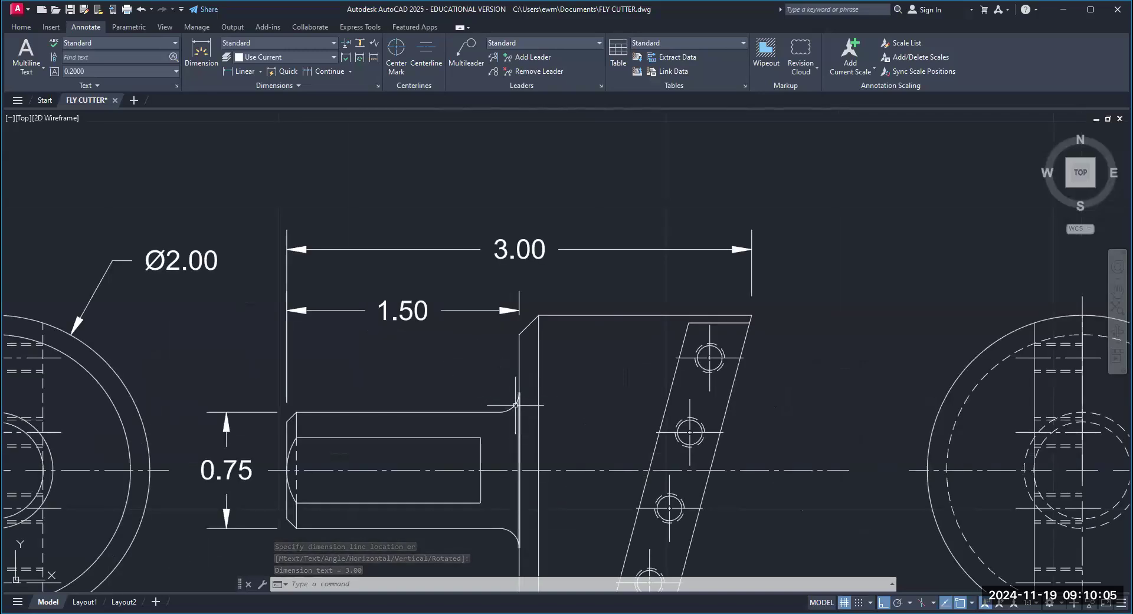
pyautogui.click(262, 74)
pyautogui.click(267, 188)
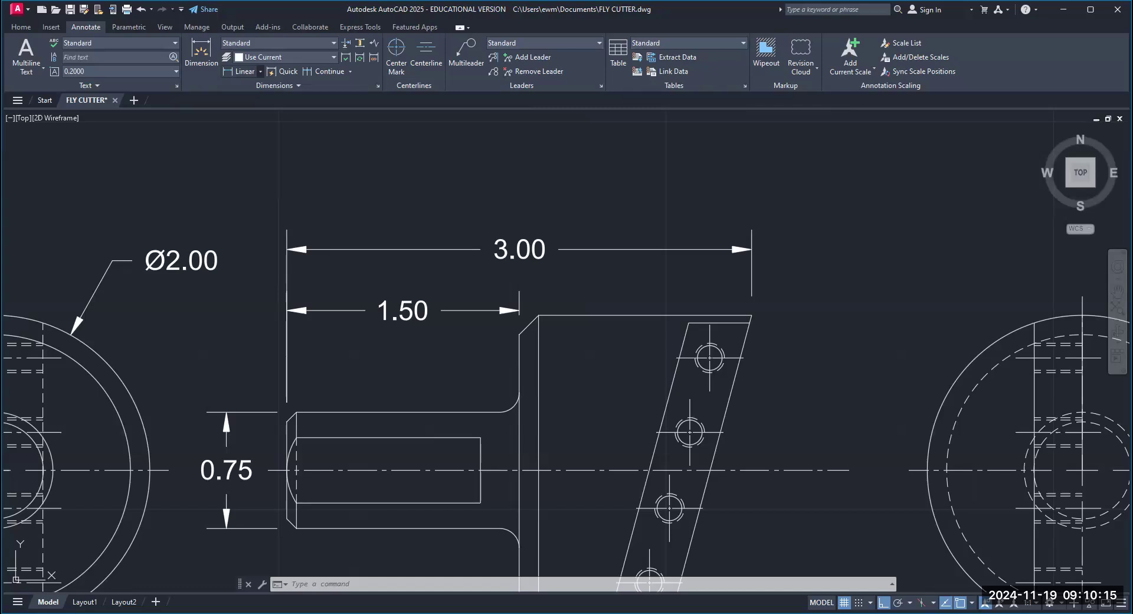
pyautogui.scroll(2, 431, 360)
pyautogui.click(562, 434)
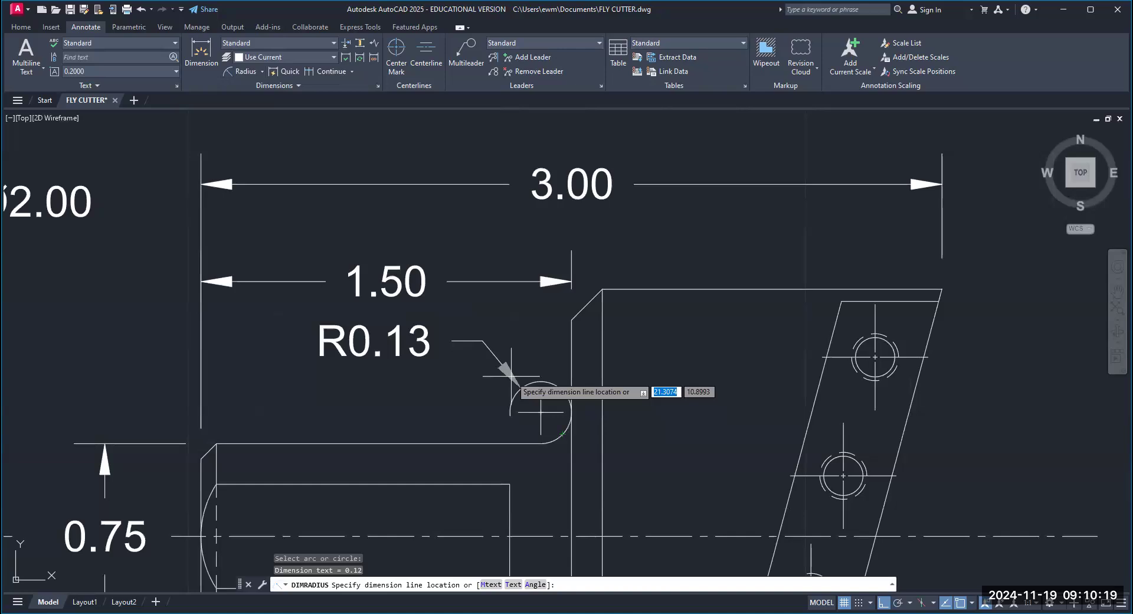
pyautogui.scroll(4, 511, 375)
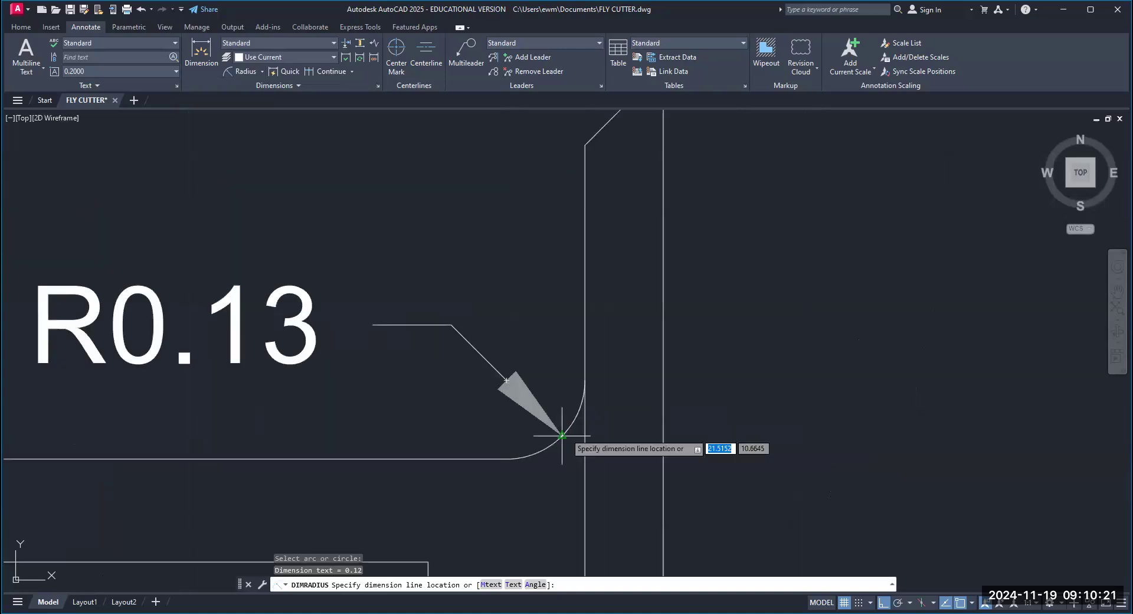
pyautogui.click(563, 436)
pyautogui.scroll(-4, 325, 420)
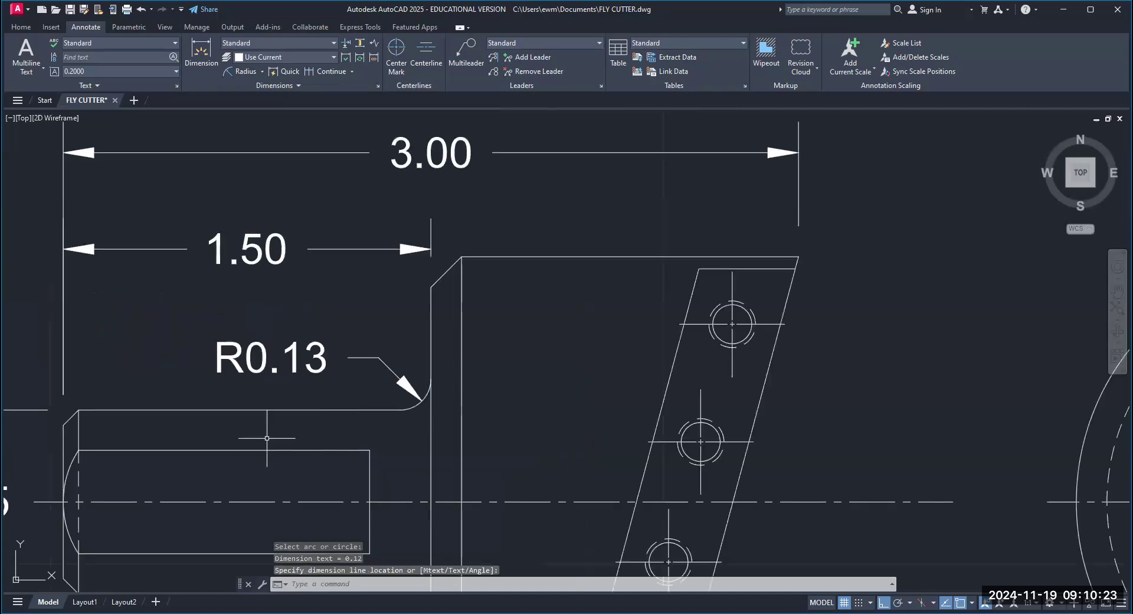
# Add a horizontal linear dimension below the shank from its free end to the inner end of the flat
pyautogui.moveTo(267, 437)
pyautogui.mouseDown(button='middle')
pyautogui.moveTo(182, 334)
pyautogui.moveTo(321, 260)
pyautogui.mouseUp(button='middle')
pyautogui.scroll(-2, 321, 260)
pyautogui.scroll(-2, 278, 313)
pyautogui.moveTo(278, 313); pyautogui.dragTo(302, 366, button='middle')
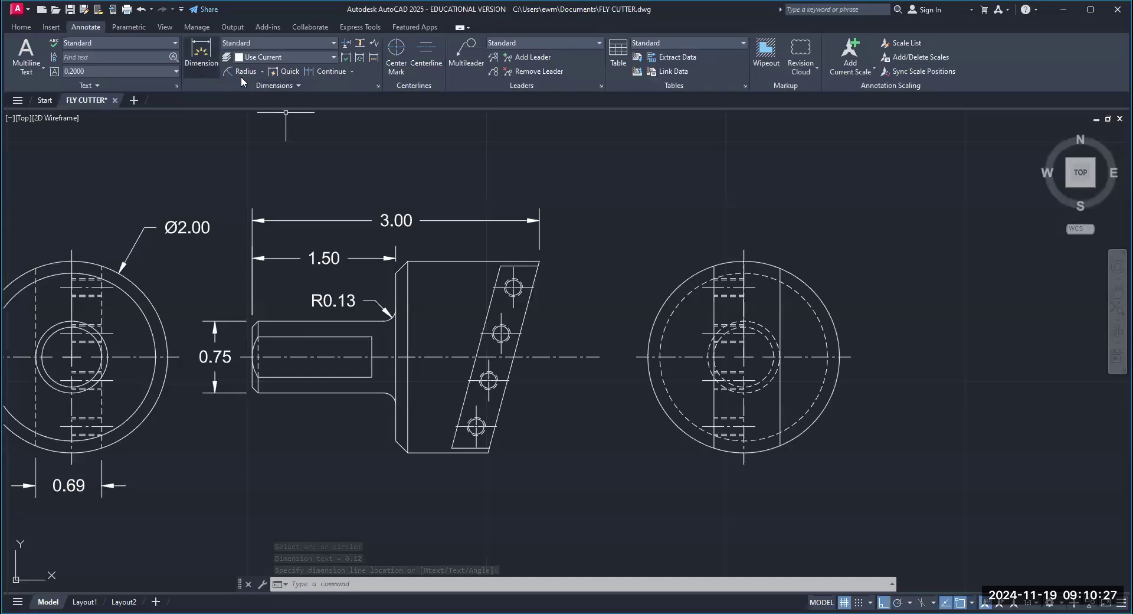
pyautogui.click(260, 72)
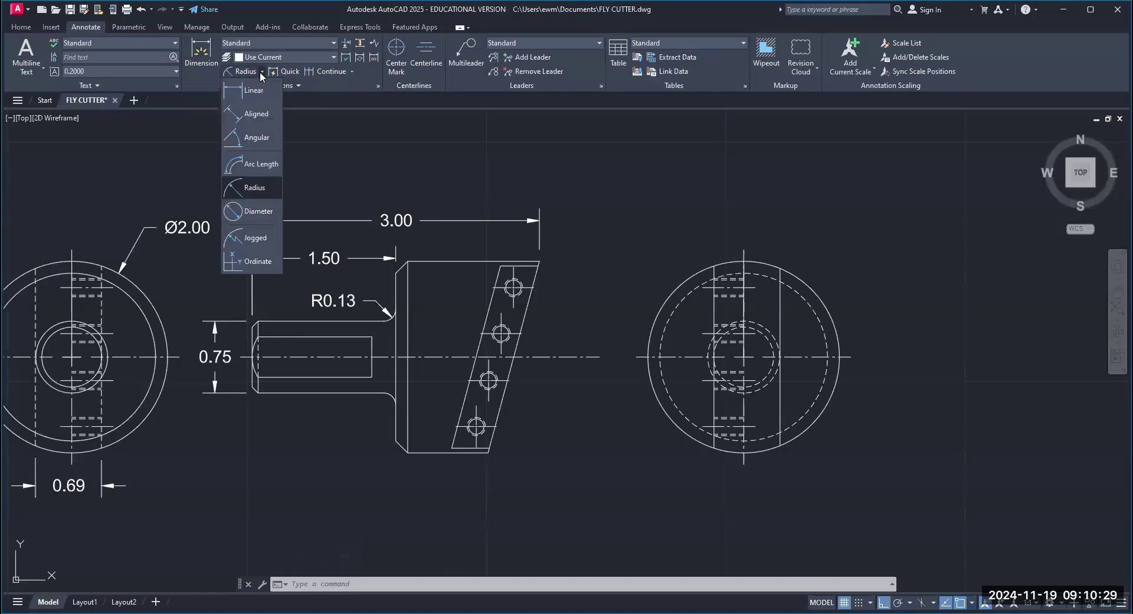
pyautogui.click(257, 91)
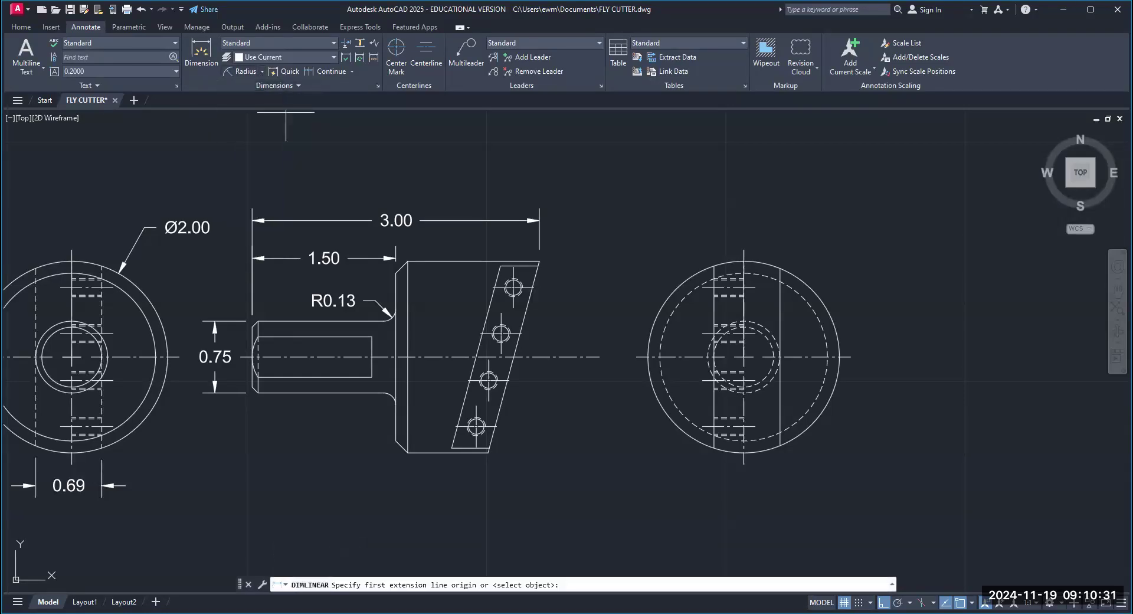
pyautogui.scroll(4, 250, 409)
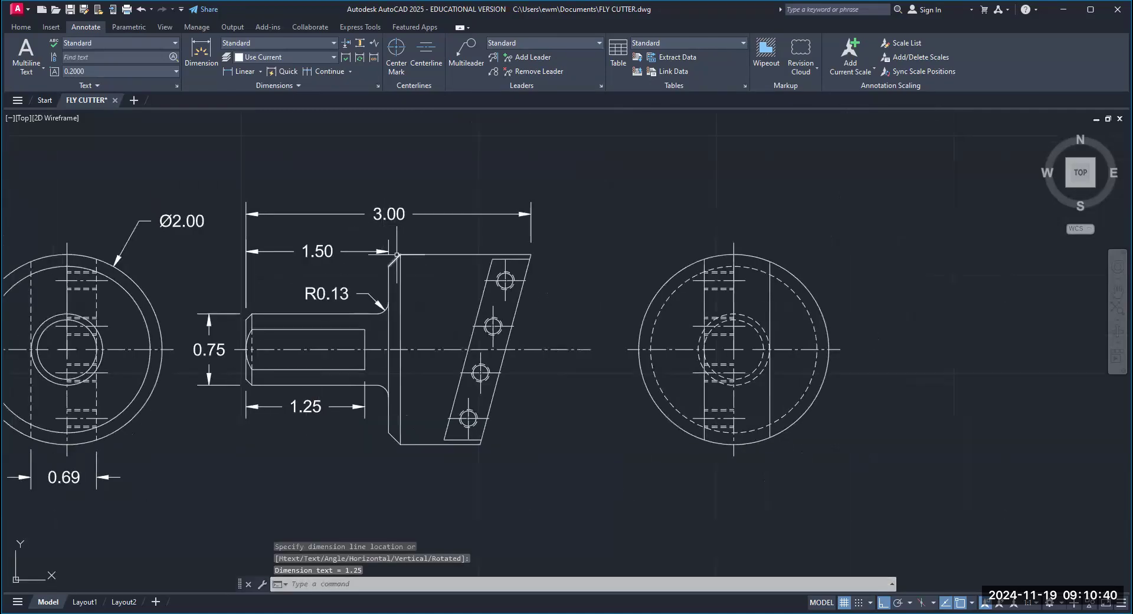
# Add an angular dimension between the cutter head's upper edge and slanted end face, placed outside their shared corner
pyautogui.moveTo(396, 256); pyautogui.dragTo(358, 258, button='middle')
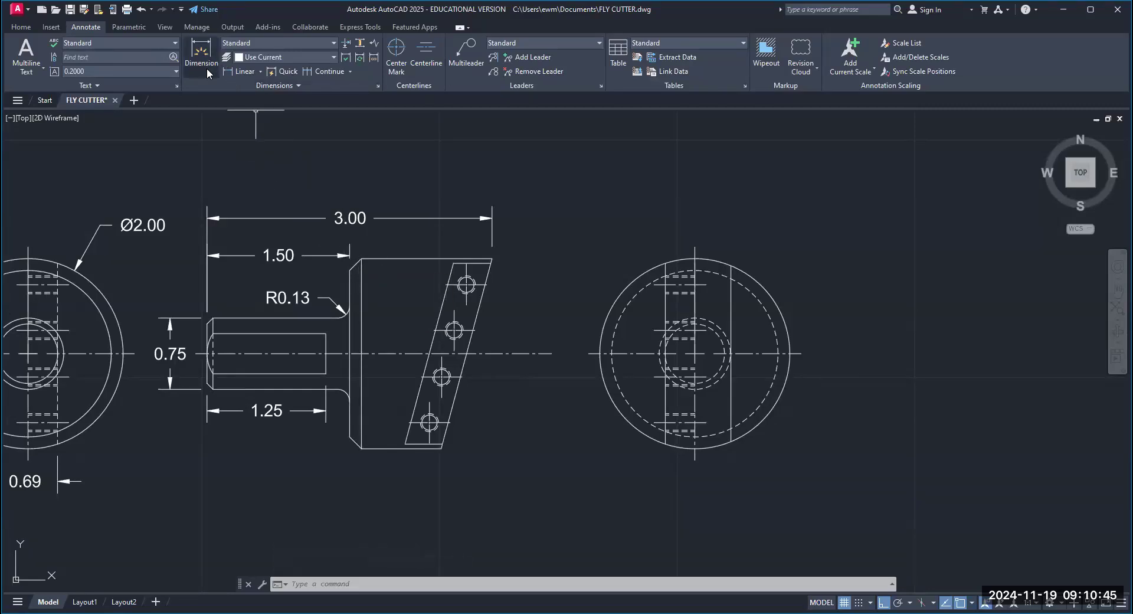
pyautogui.click(261, 72)
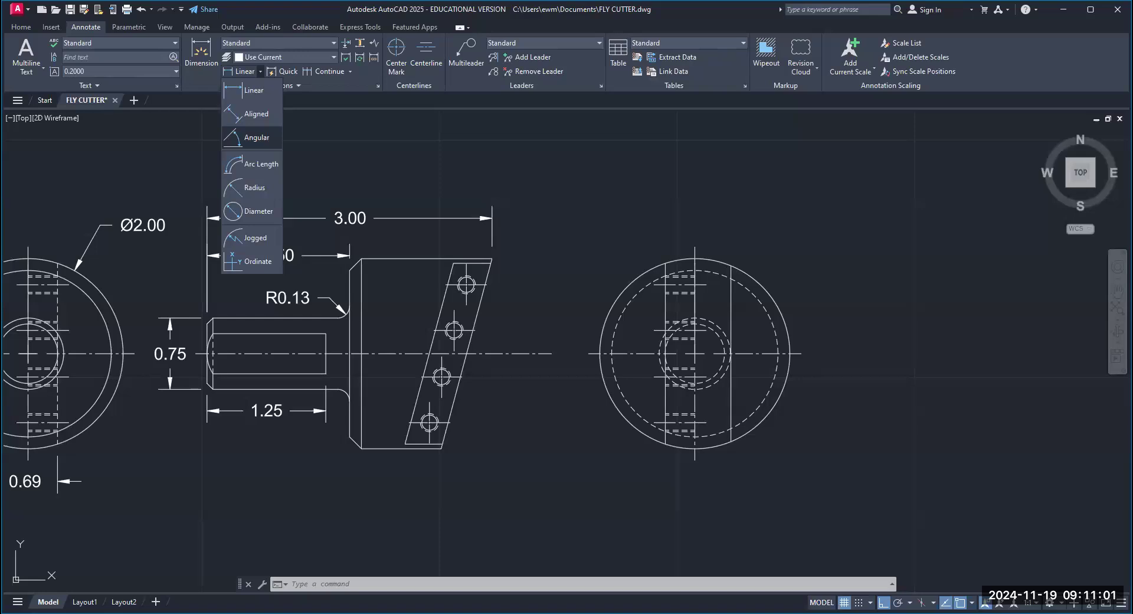
pyautogui.click(256, 137)
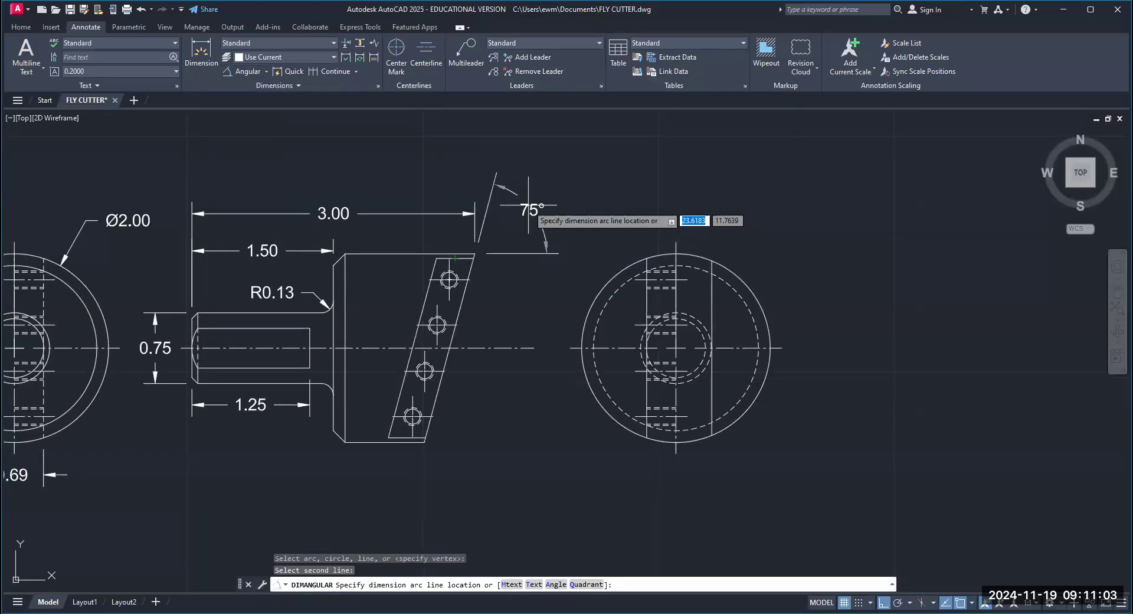
pyautogui.click(528, 205)
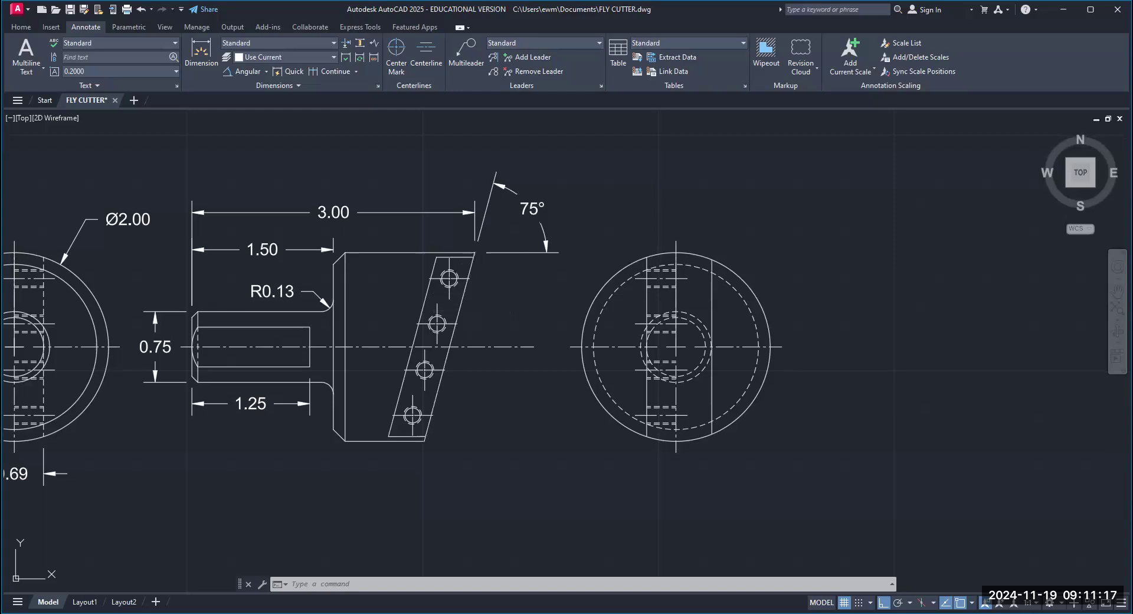
pyautogui.moveTo(247, 175); pyautogui.dragTo(218, 132, button='middle')
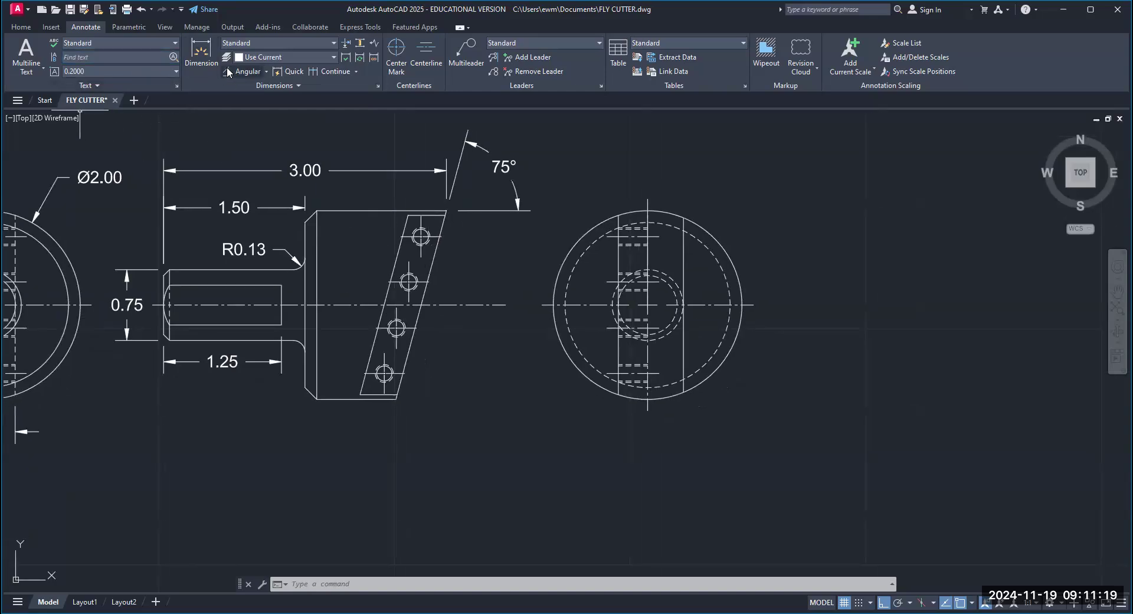
pyautogui.click(265, 72)
pyautogui.click(269, 107)
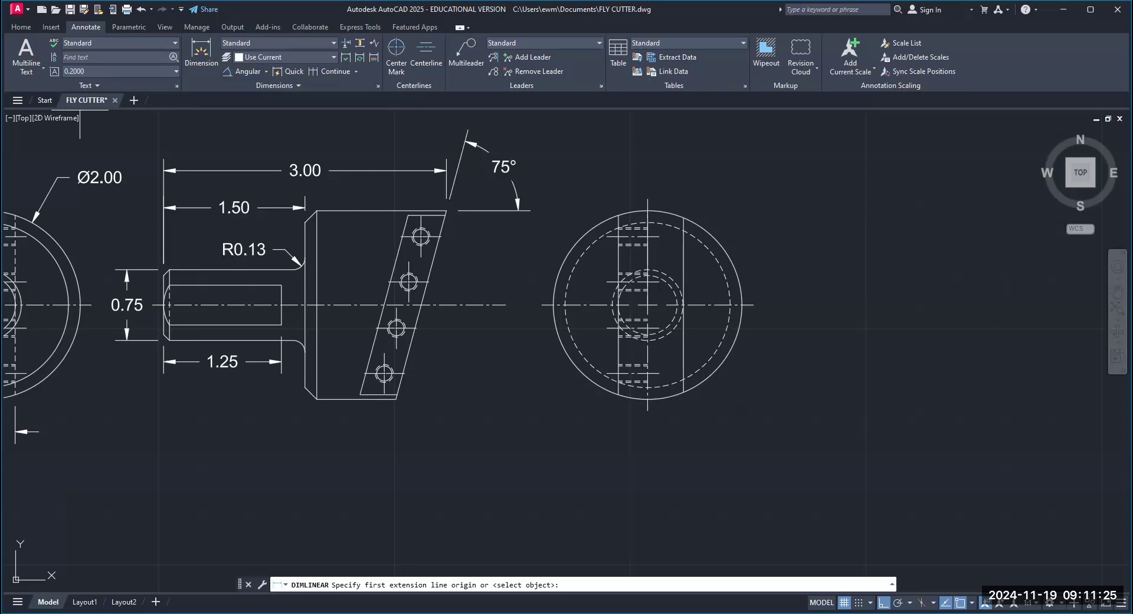
pyautogui.scroll(2, 465, 257)
pyautogui.click(394, 225)
pyautogui.click(375, 296)
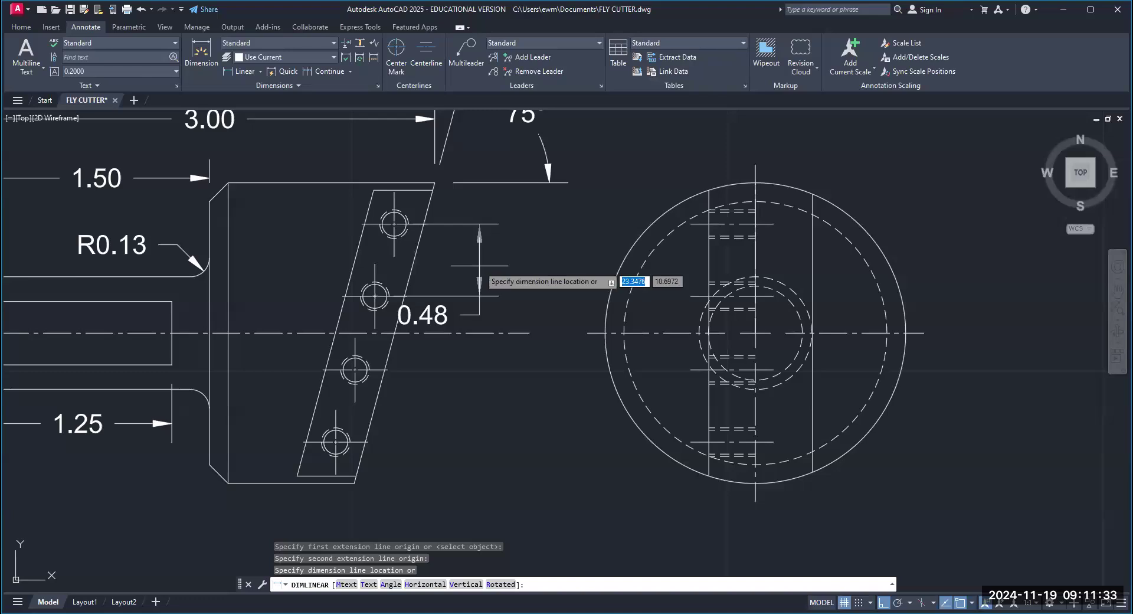
pyautogui.press('F8')
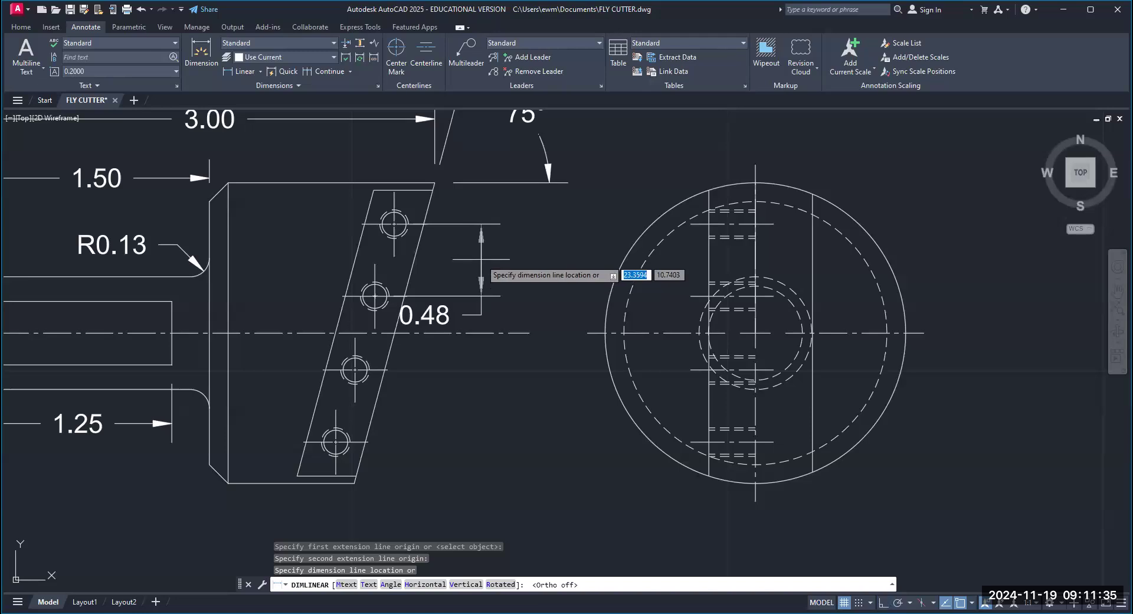
pyautogui.press('Escape')
pyautogui.press('Escape')
pyautogui.press('Escape')
pyautogui.press('Escape')
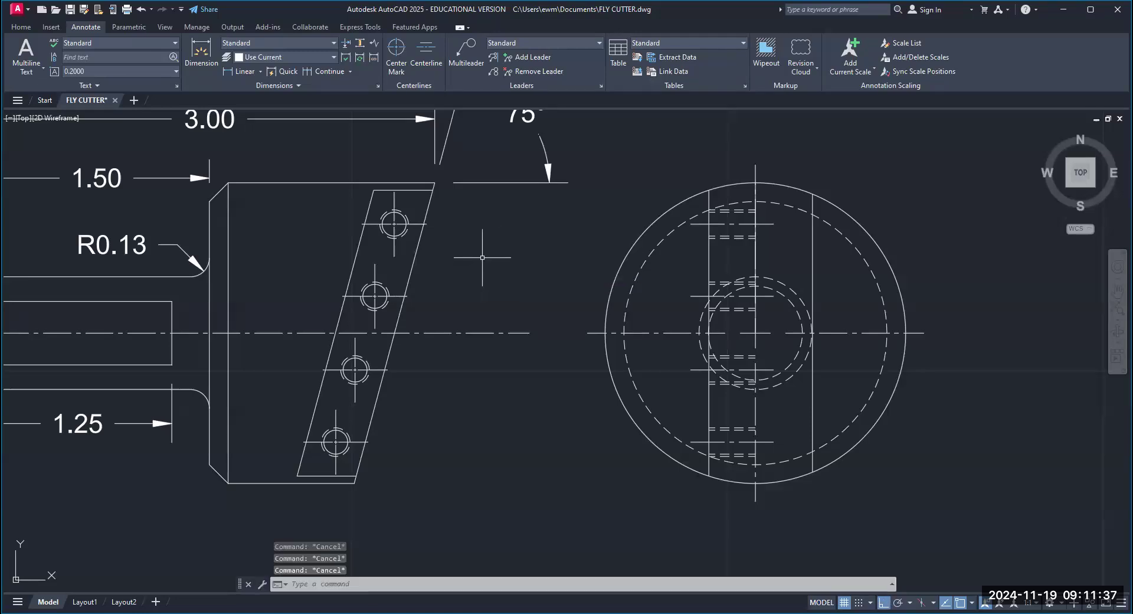
pyautogui.press('F8')
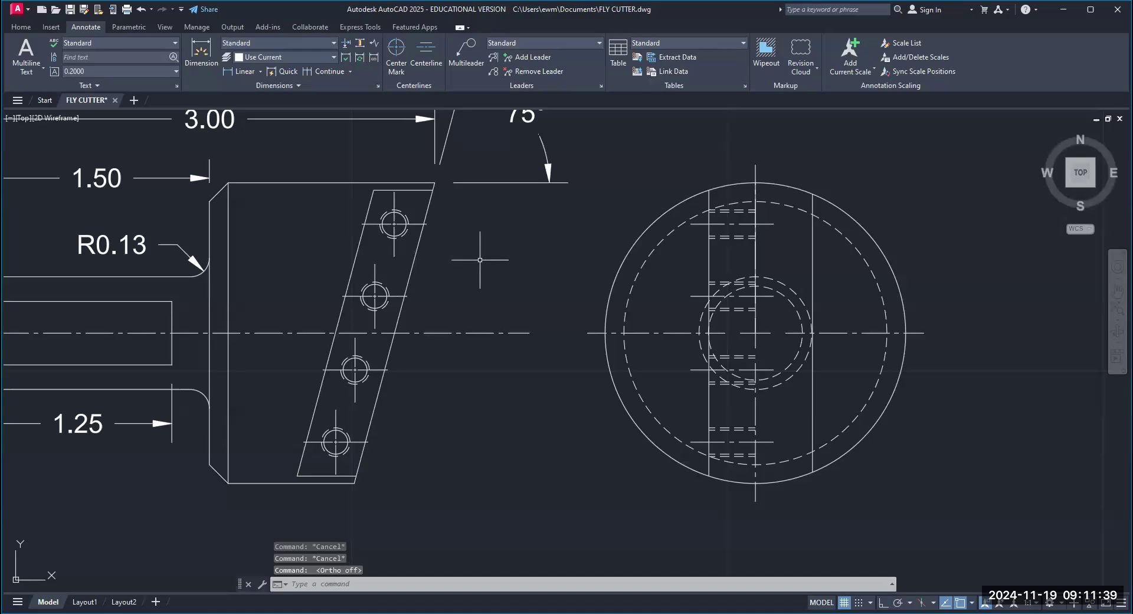
pyautogui.press('F8')
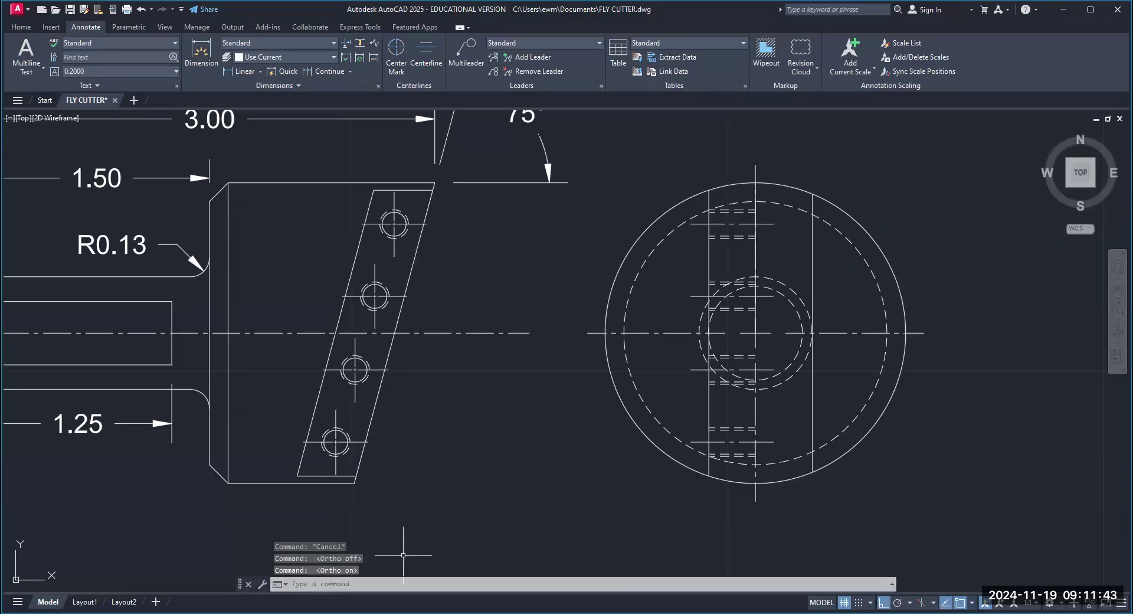
pyautogui.press('F8')
pyautogui.press('F8')
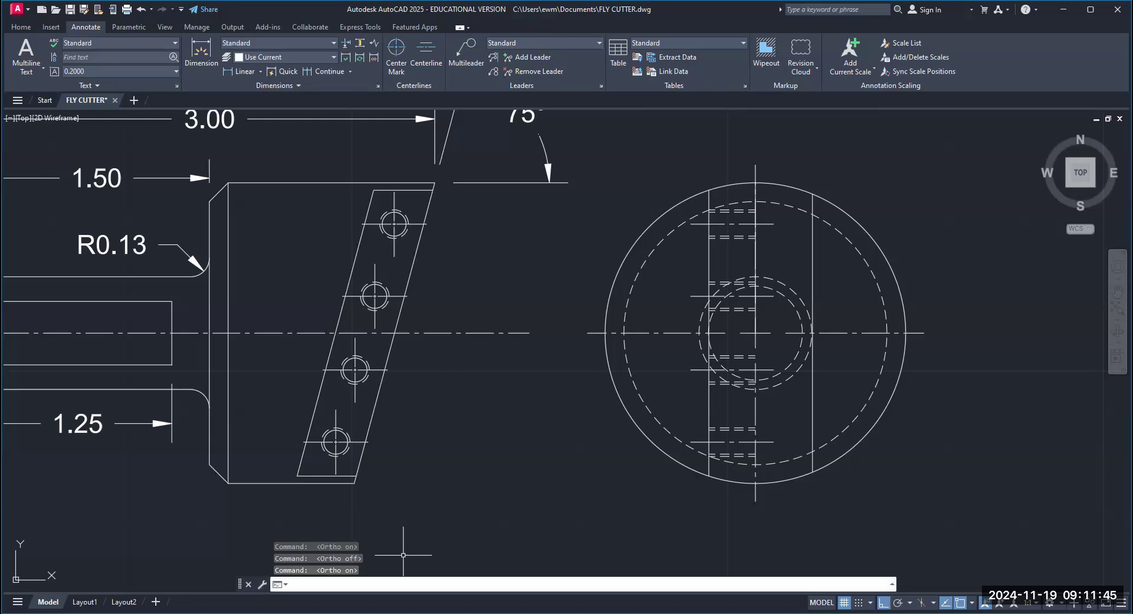
# Add a vertical linear dimension between the centers of the two uppermost holes, placed outside the slanted end of the cutter head
pyautogui.click(260, 72)
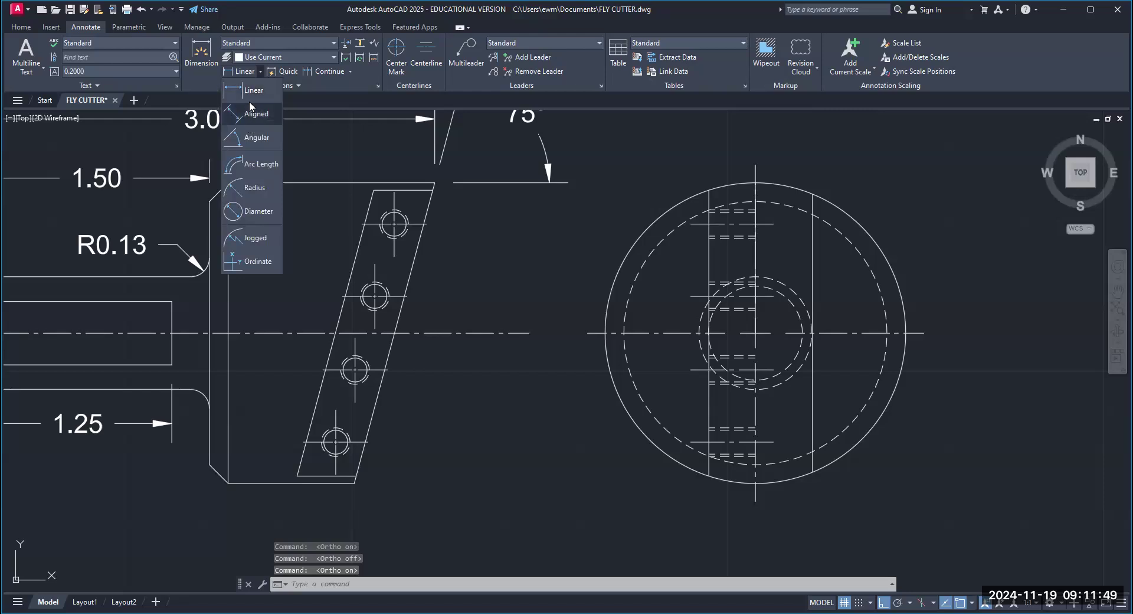
pyautogui.click(254, 100)
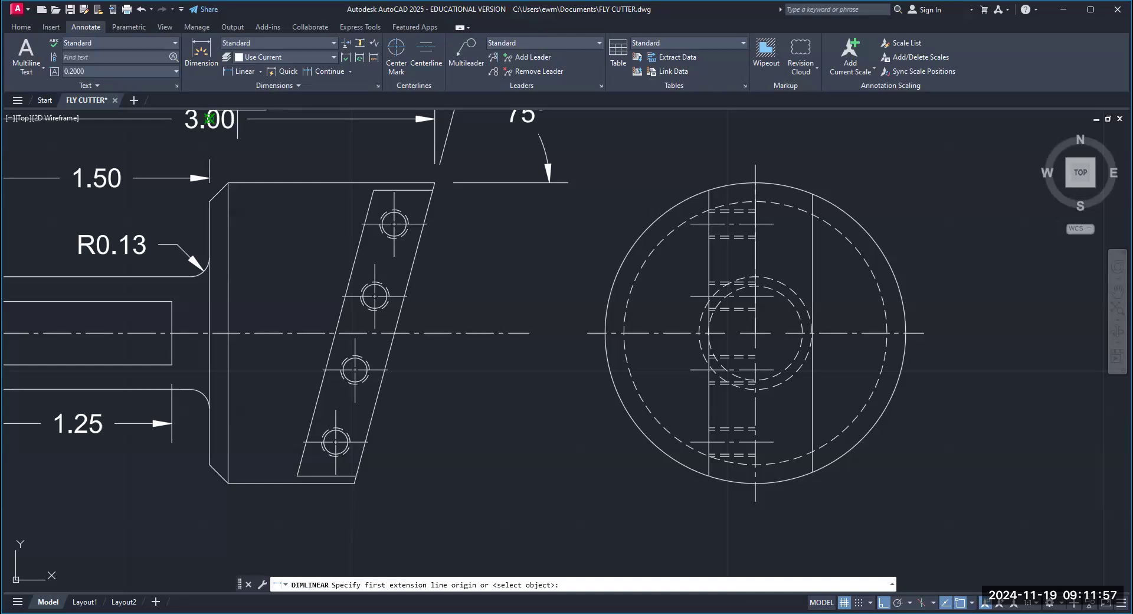
pyautogui.click(426, 225)
pyautogui.click(407, 296)
pyautogui.click(474, 296)
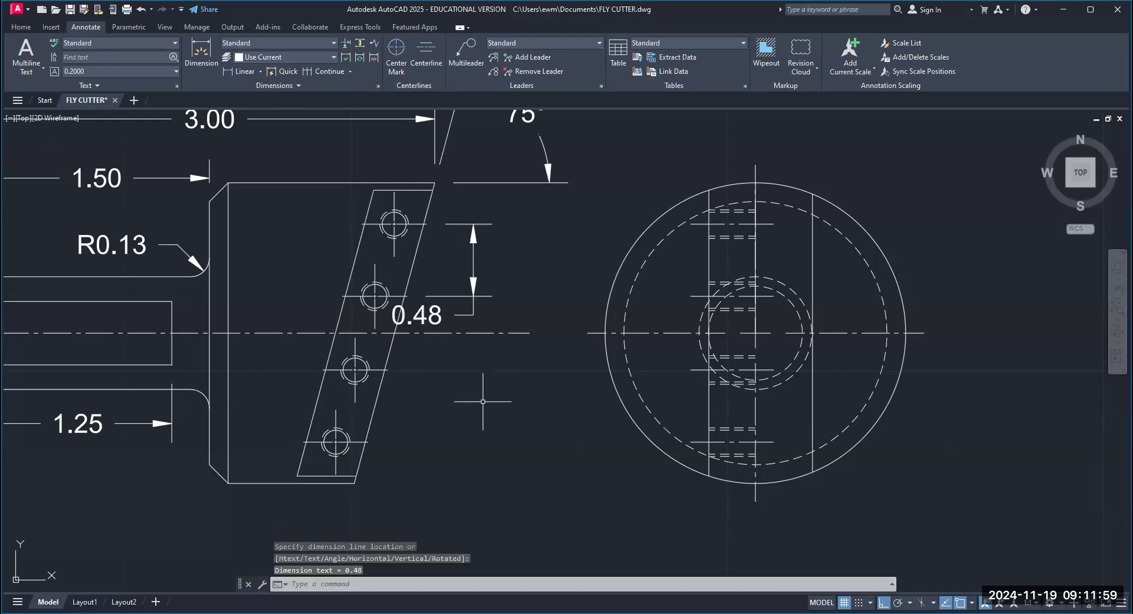
pyautogui.press('Escape')
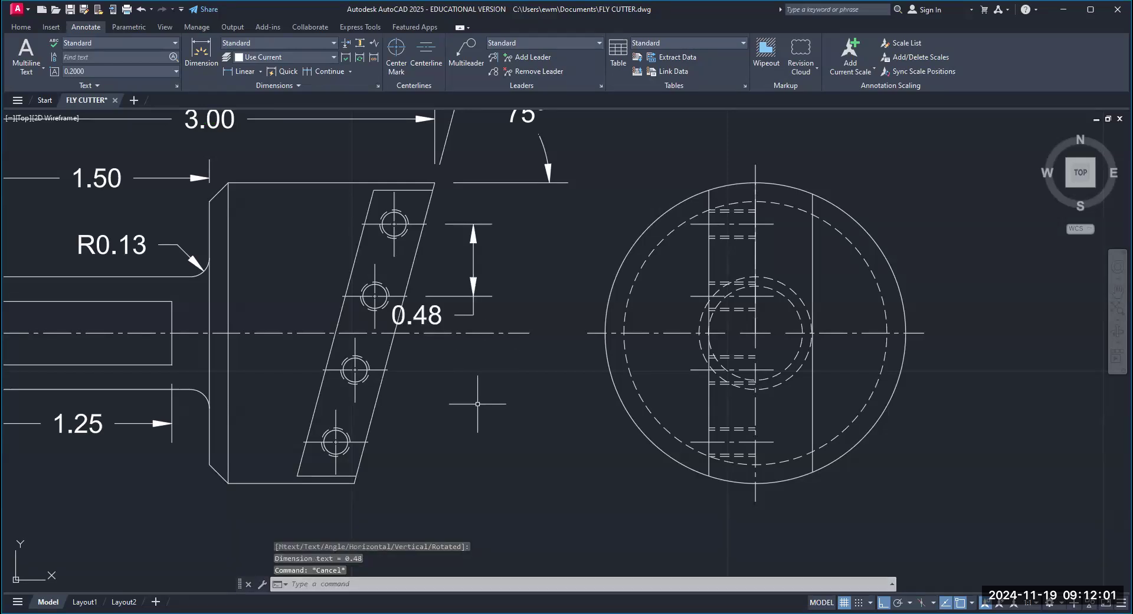
pyautogui.press('Escape')
# Try moving the hole-spacing dimension text between its extension lines with Ortho off, and undo the grip edit
pyautogui.click(430, 316)
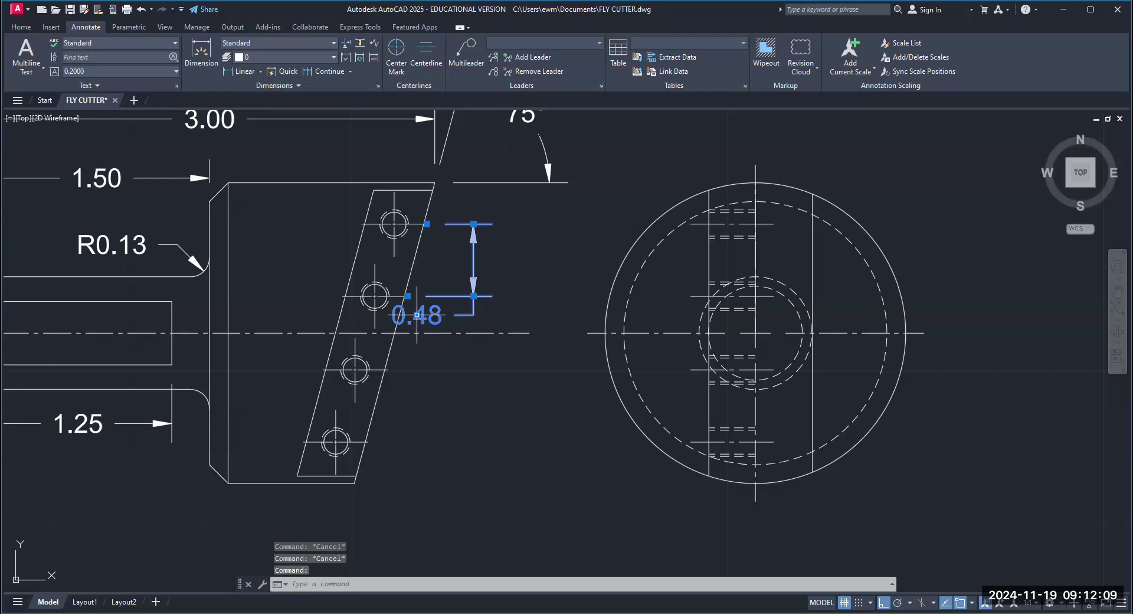
pyautogui.click(416, 315)
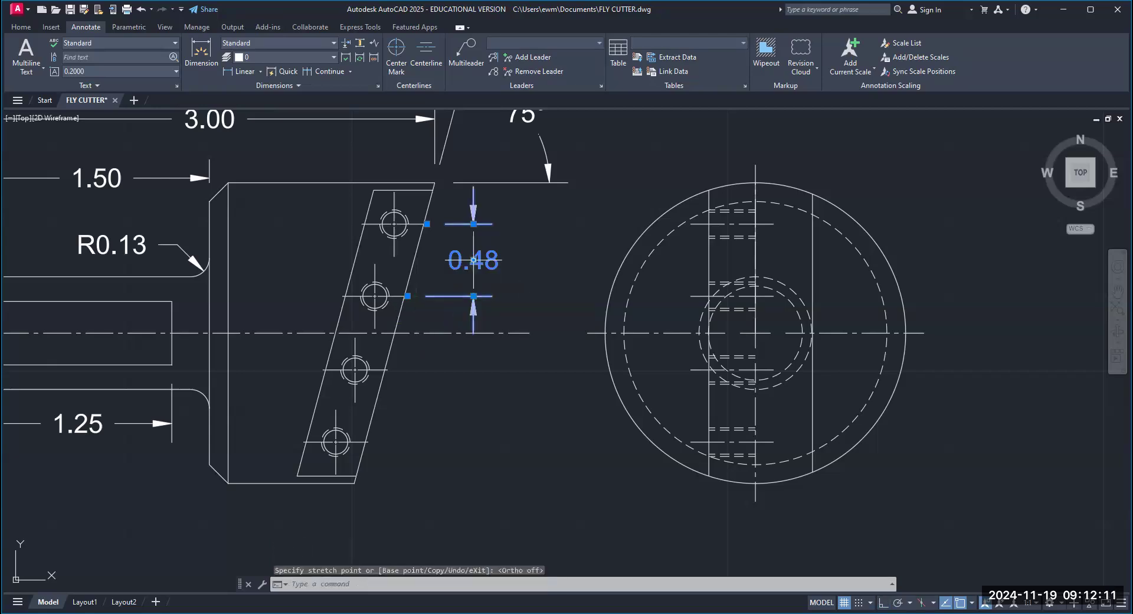
pyautogui.press('Escape')
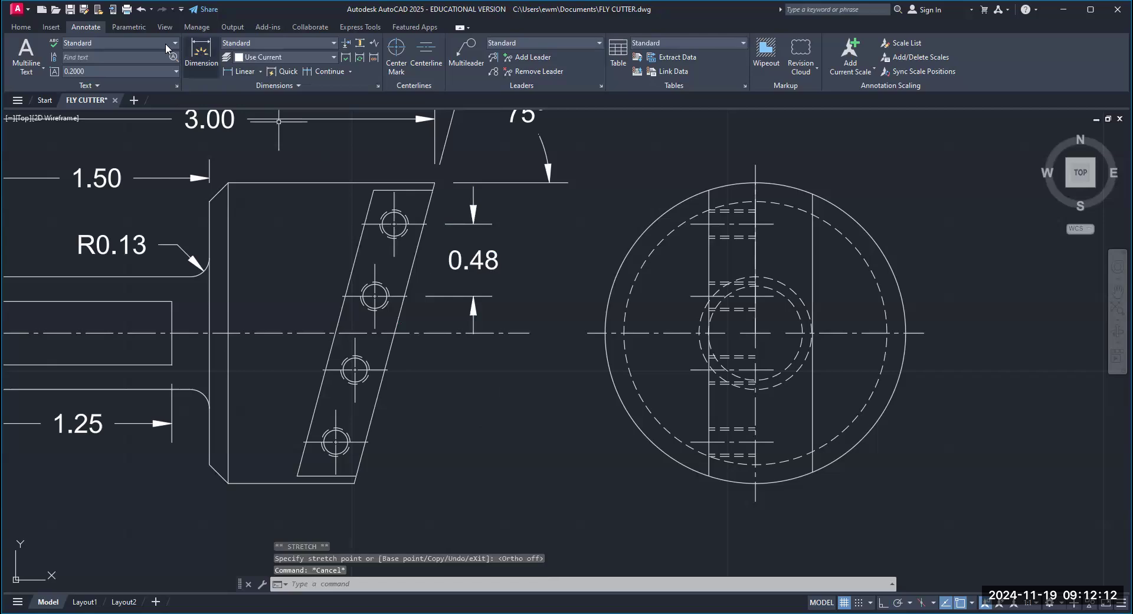
pyautogui.click(142, 10)
# Move the text of the two uppermost holes' spacing dimension between its extension lines, clear of the centerline
pyautogui.click(434, 318)
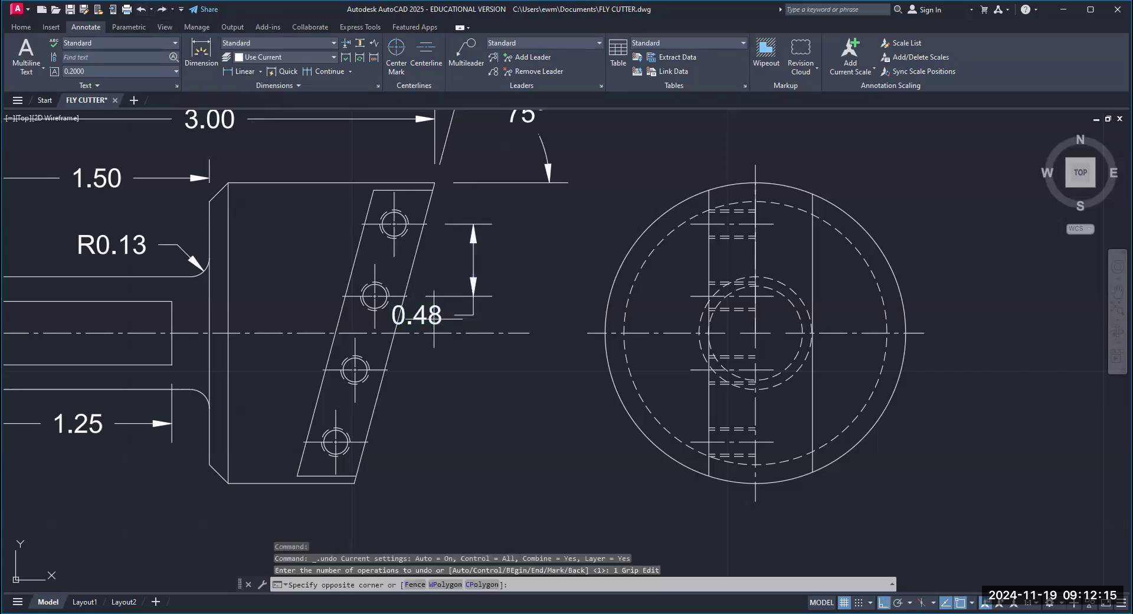
pyautogui.click(416, 316)
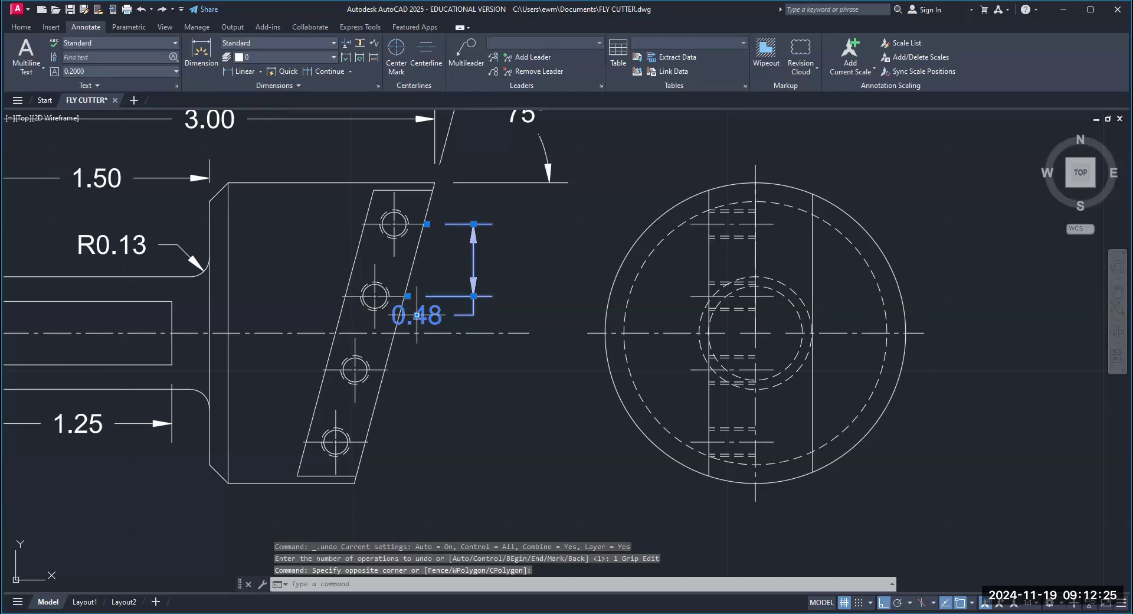
pyautogui.click(417, 315)
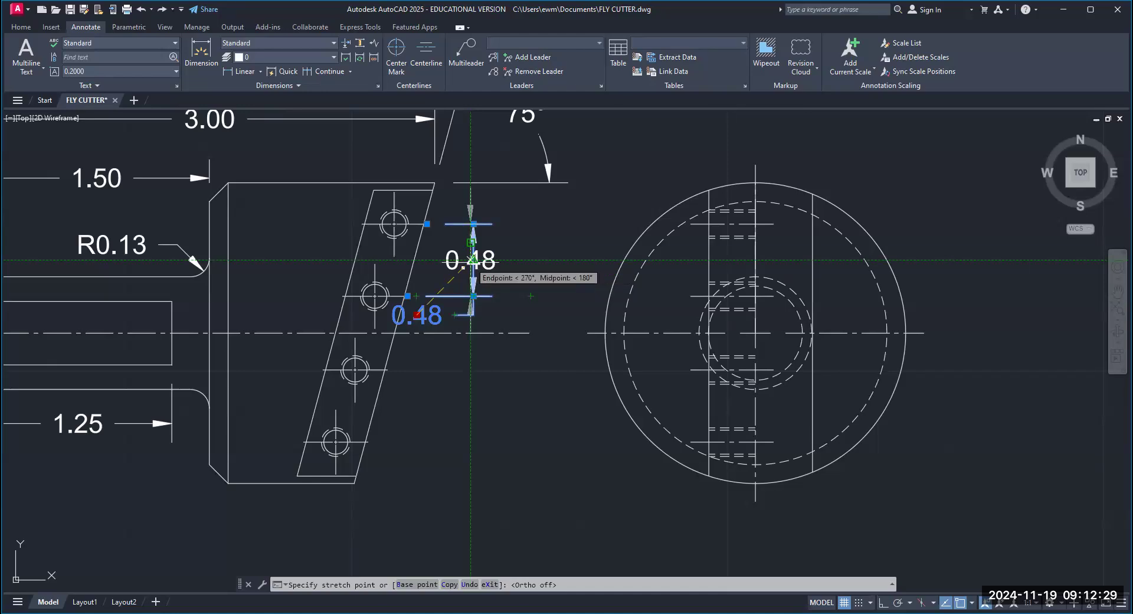
pyautogui.click(472, 260)
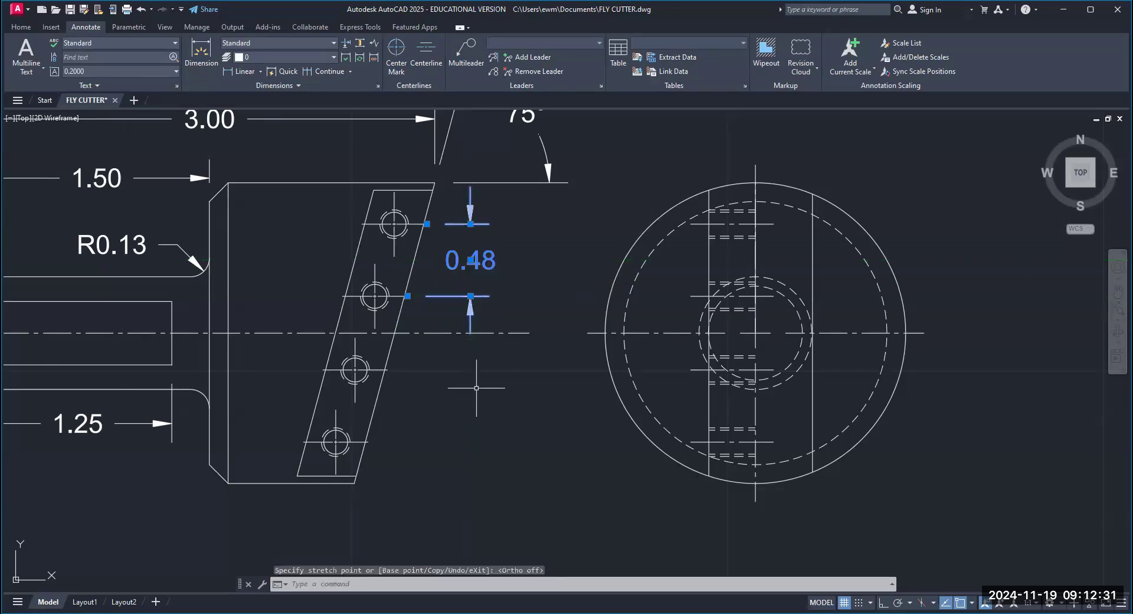
pyautogui.write('undo')
pyautogui.press('Return')
# Add a vertical linear dimension from the uppermost hole to the third hole, placed outside the first hole-spacing dimension
pyautogui.moveTo(473, 396); pyautogui.dragTo(452, 413, button='middle')
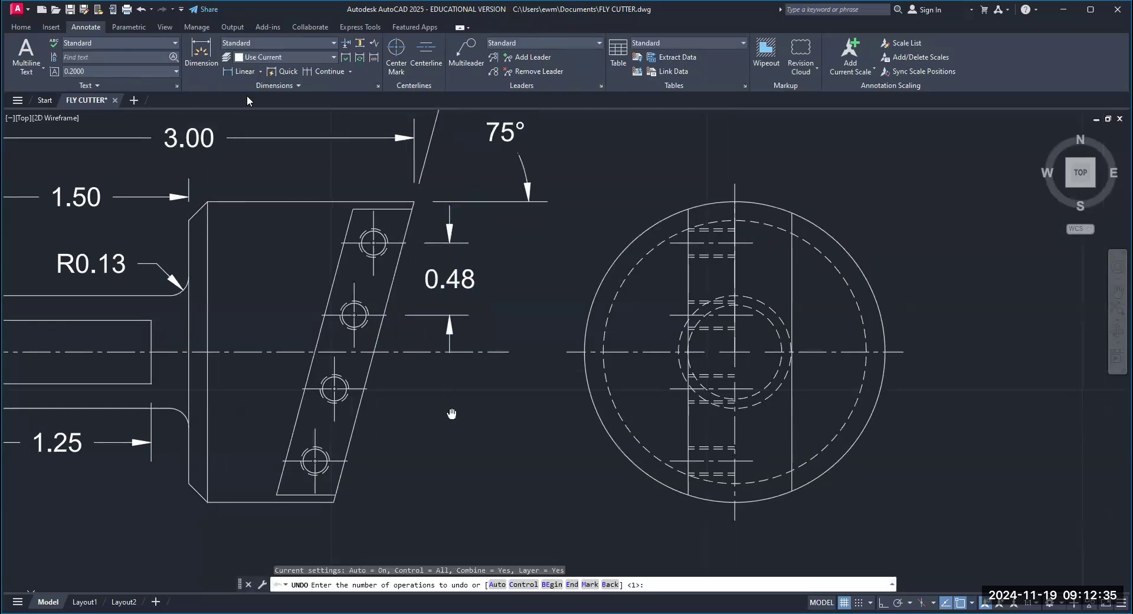
pyautogui.click(261, 72)
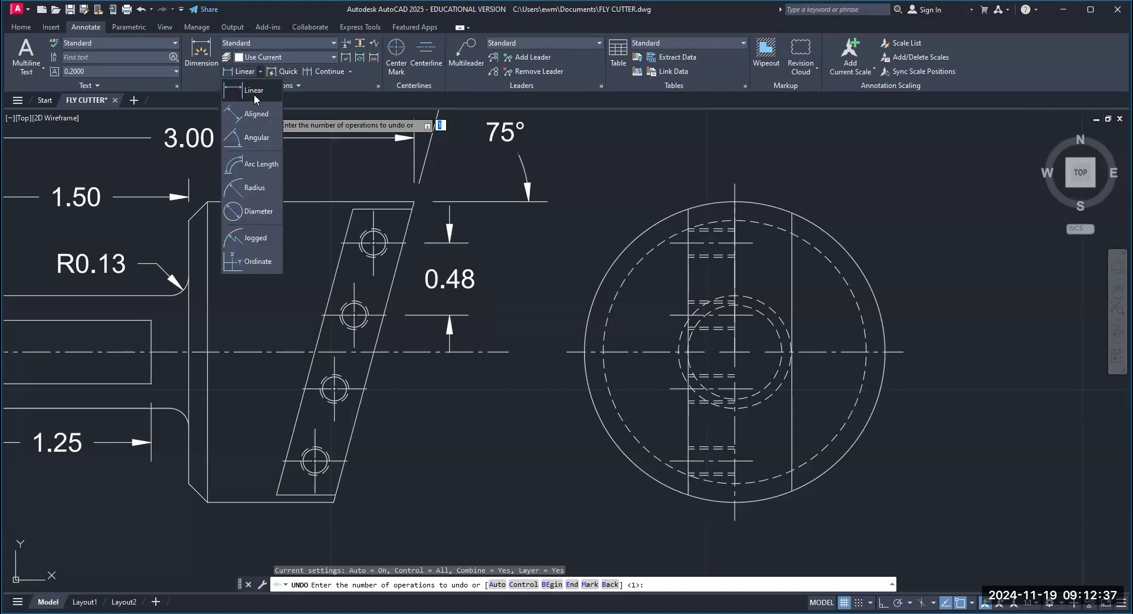
pyautogui.press('Escape')
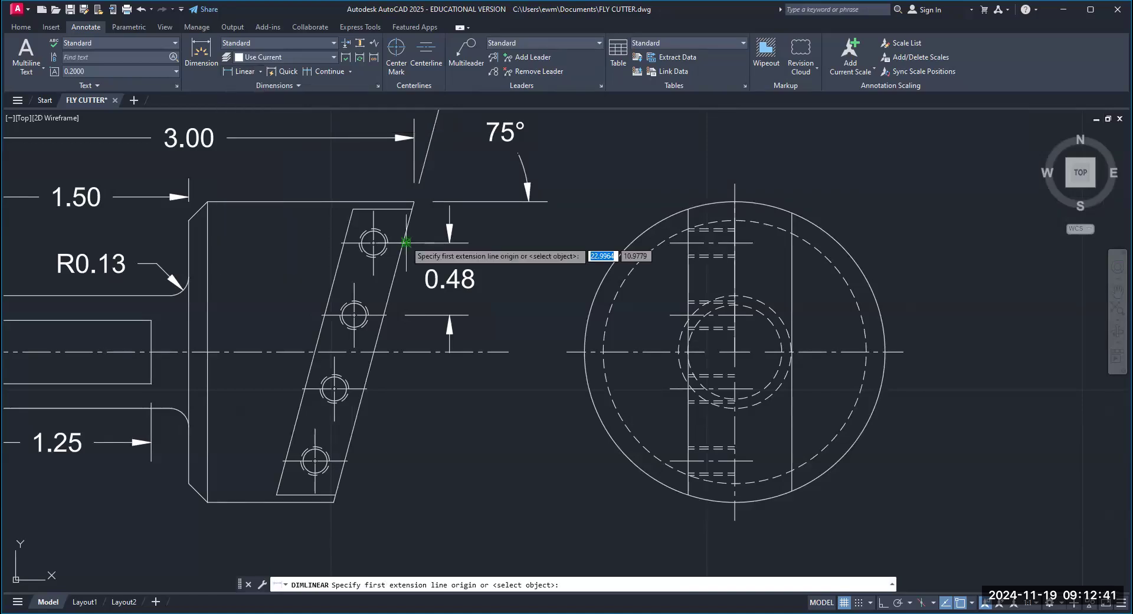
pyautogui.click(406, 242)
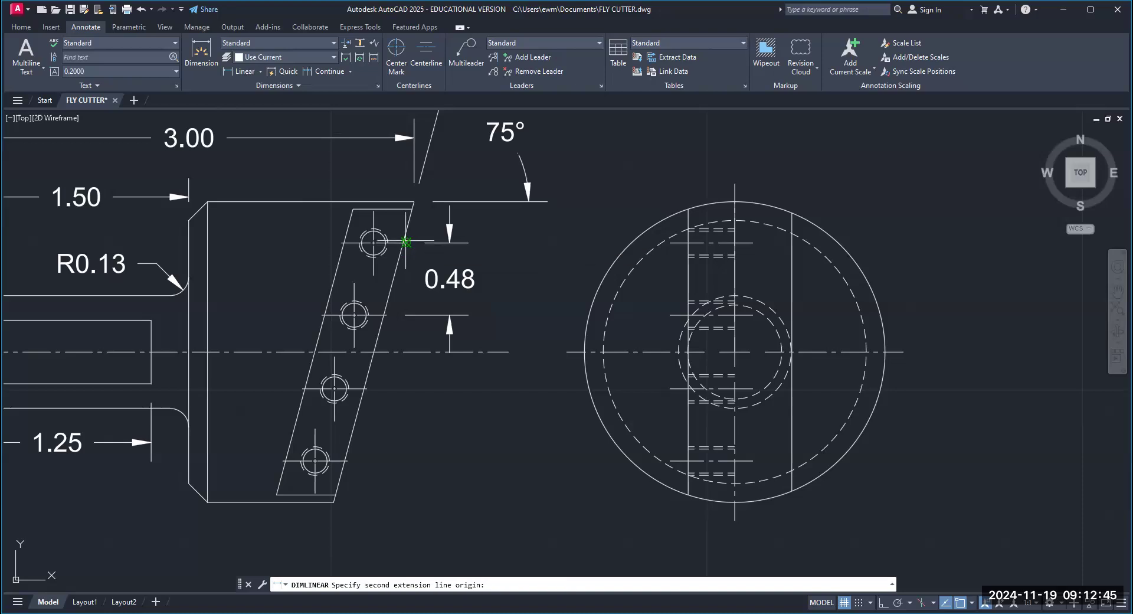
pyautogui.click(406, 242)
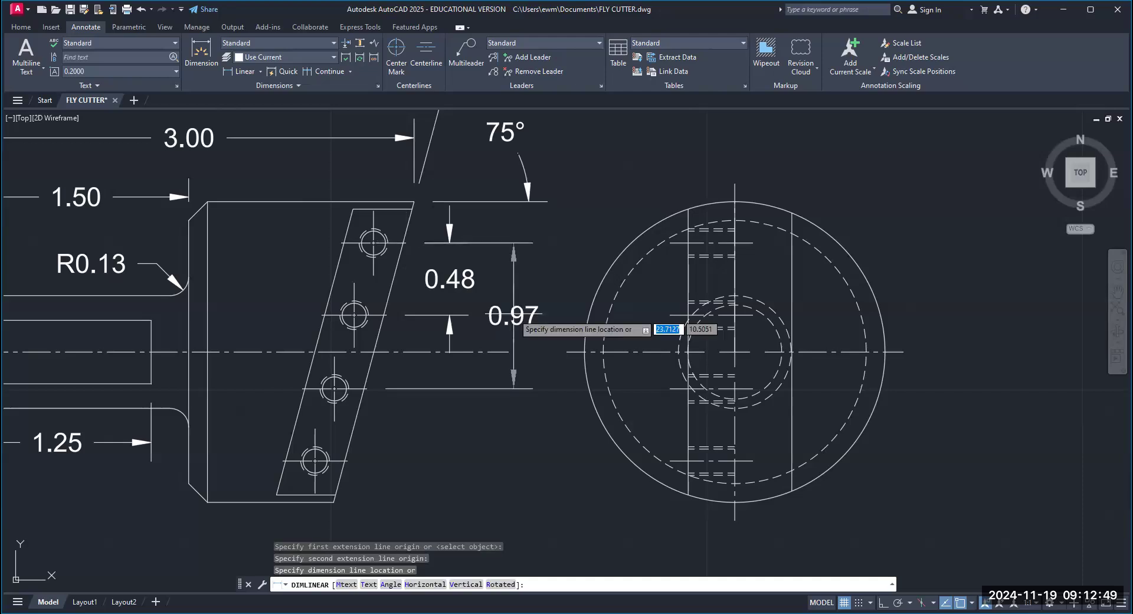
pyautogui.click(513, 319)
pyautogui.scroll(-2, 484, 354)
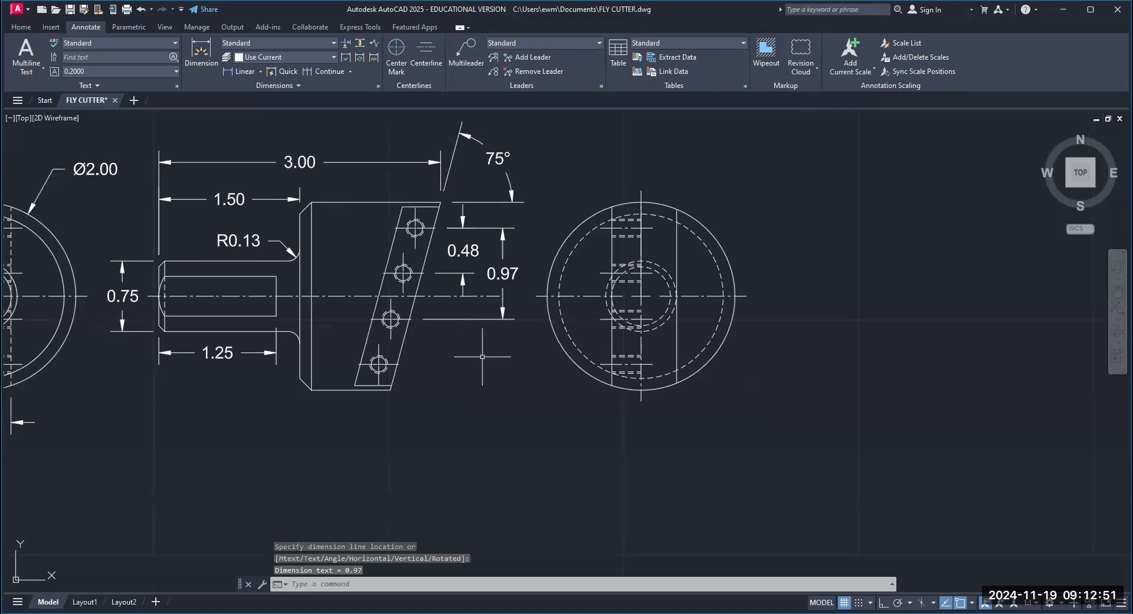
pyautogui.press('Escape')
# Move the whole right end view horizontally about 0.38 units away from the middle view, with Ortho on
pyautogui.moveTo(508, 382); pyautogui.dragTo(473, 418, button='middle')
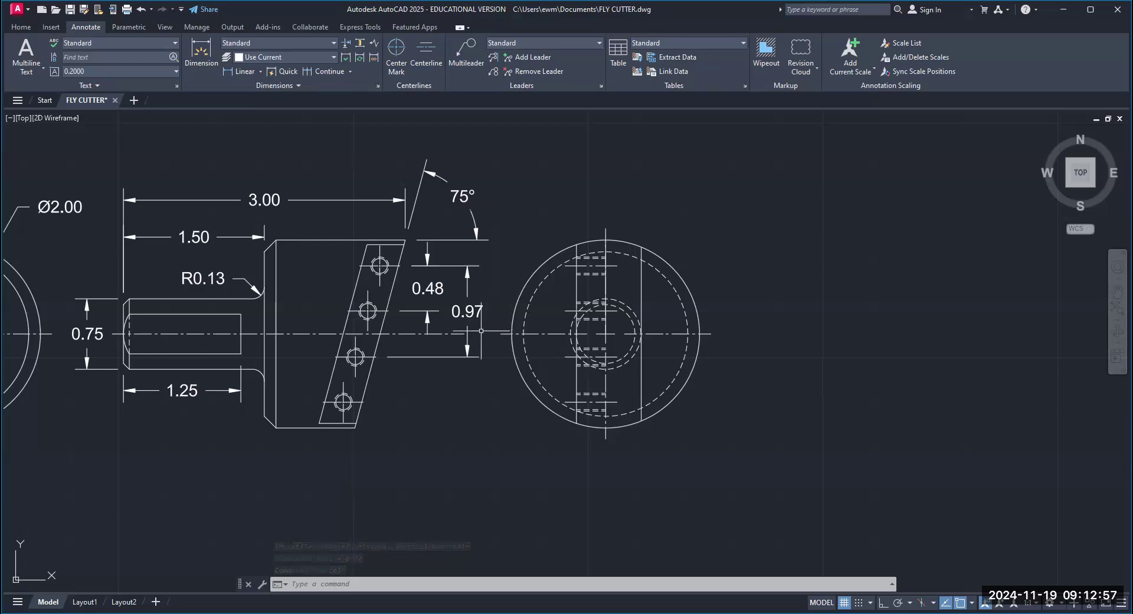
pyautogui.write('M')
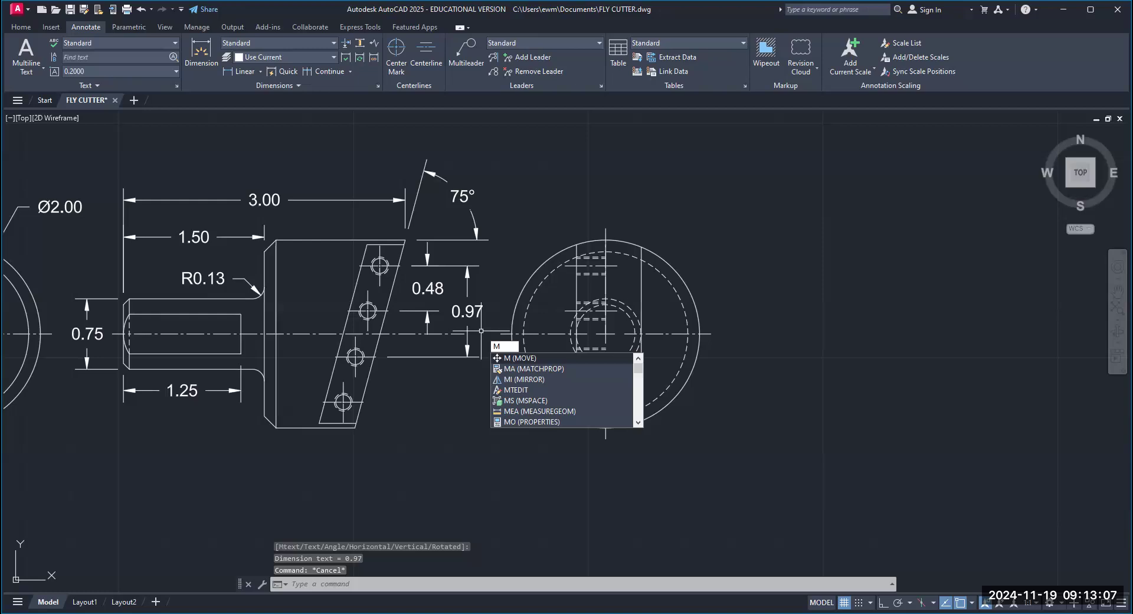
pyautogui.press('Return')
pyautogui.click(499, 221)
pyautogui.click(723, 448)
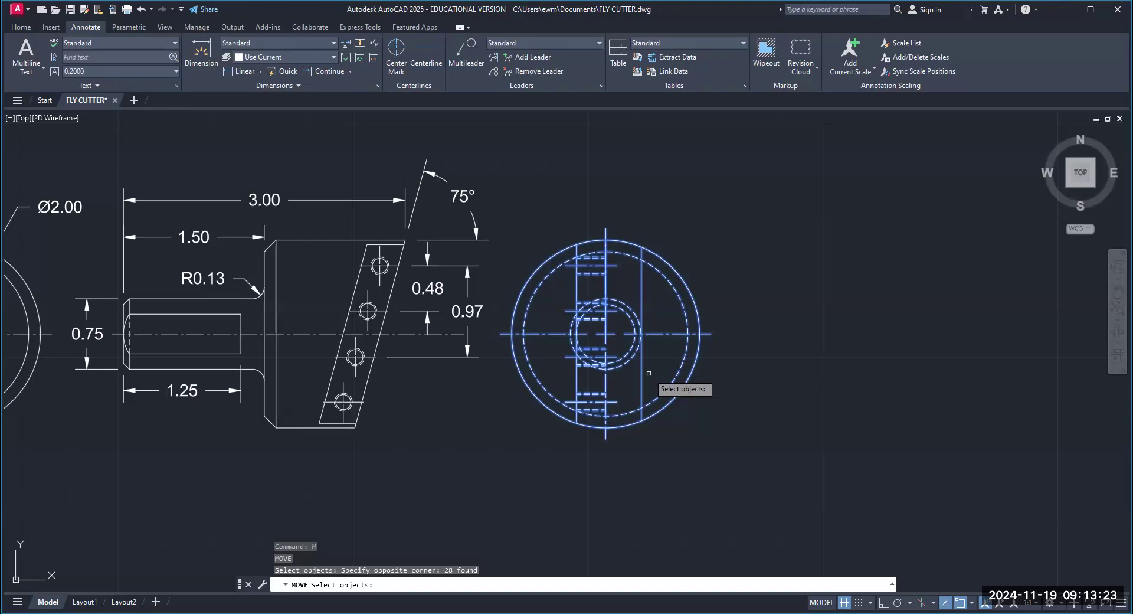
pyautogui.press('Return')
pyautogui.click(605, 333)
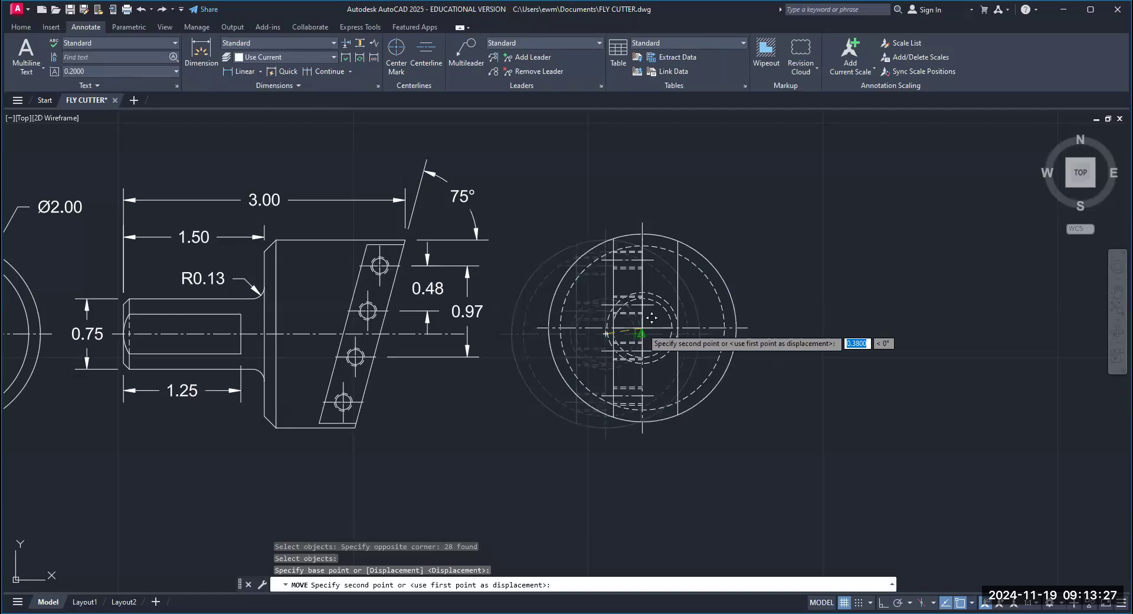
pyautogui.press('F8')
pyautogui.click(642, 327)
# Add a vertical linear dimension from the uppermost hole to the lowest hole, outside the other two hole-spacing dimensions
pyautogui.moveTo(674, 442); pyautogui.dragTo(692, 420, button='middle')
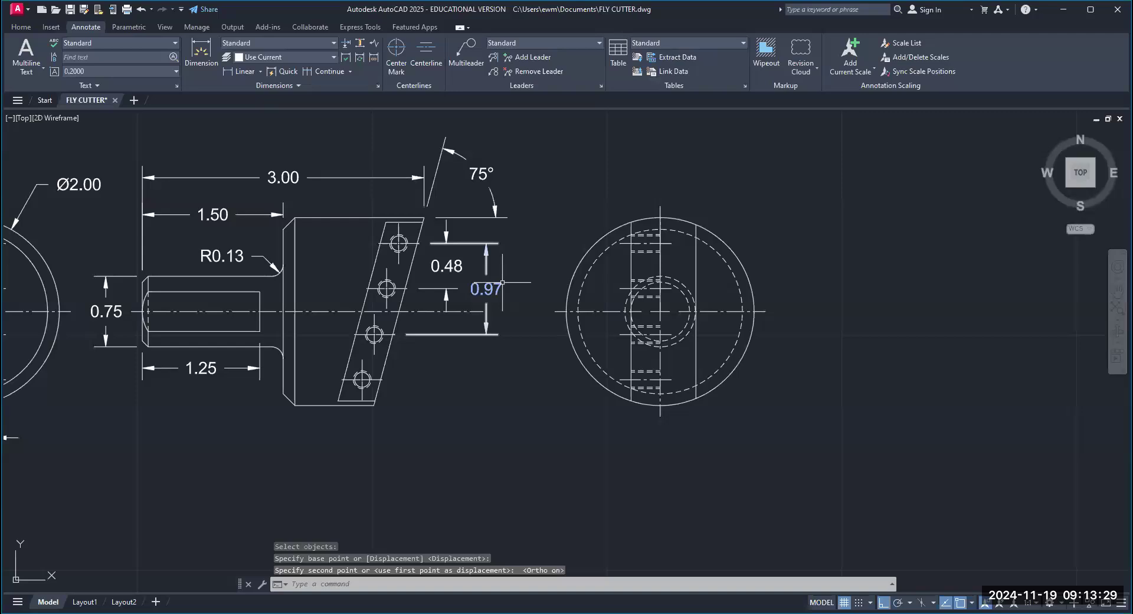
pyautogui.click(260, 72)
pyautogui.click(255, 90)
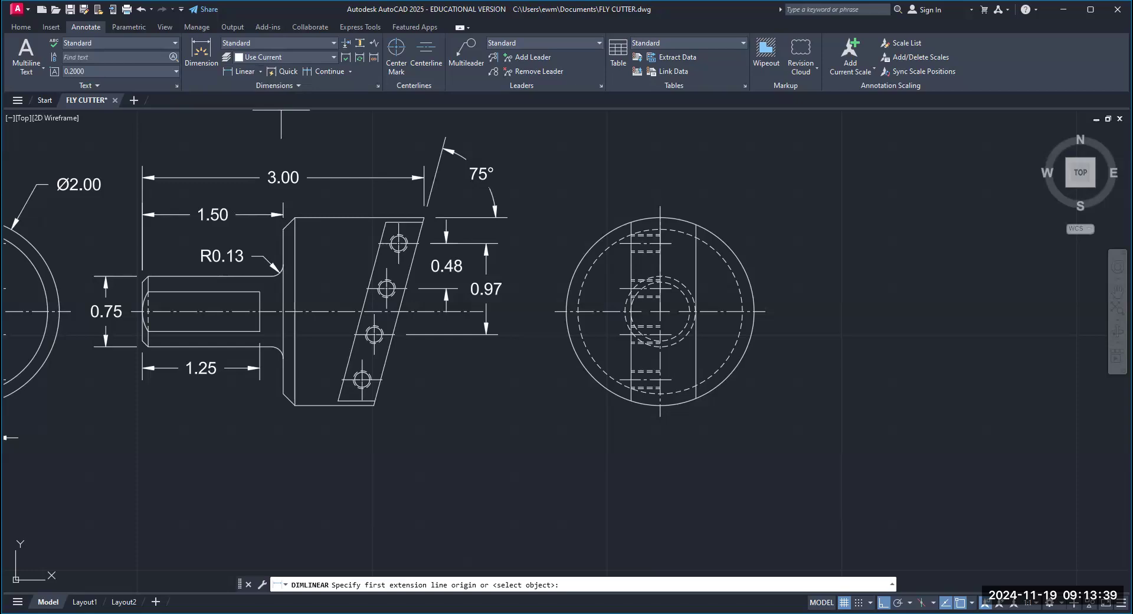
pyautogui.click(419, 243)
pyautogui.click(383, 379)
pyautogui.click(522, 409)
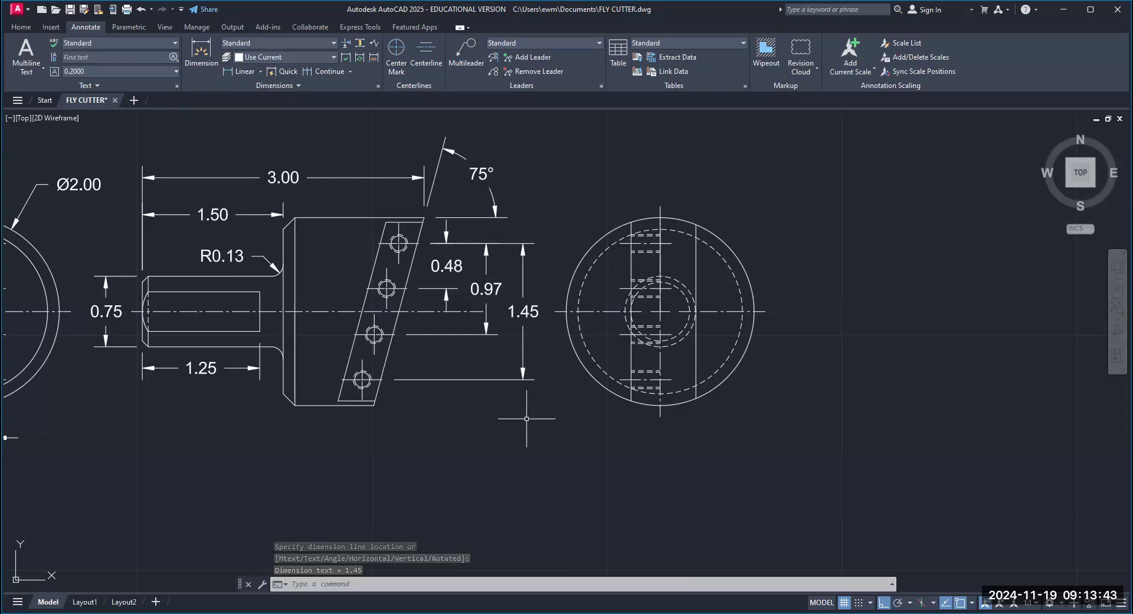
# Add a horizontal linear dimension below the right end view from the vertical edge left of center to the vertical centerline
pyautogui.scroll(-2, 527, 418)
pyautogui.moveTo(568, 403)
pyautogui.mouseDown(button='middle')
pyautogui.moveTo(592, 343)
pyautogui.moveTo(584, 407)
pyautogui.mouseUp(button='middle')
pyautogui.scroll(2, 584, 346)
pyautogui.scroll(-2, 597, 407)
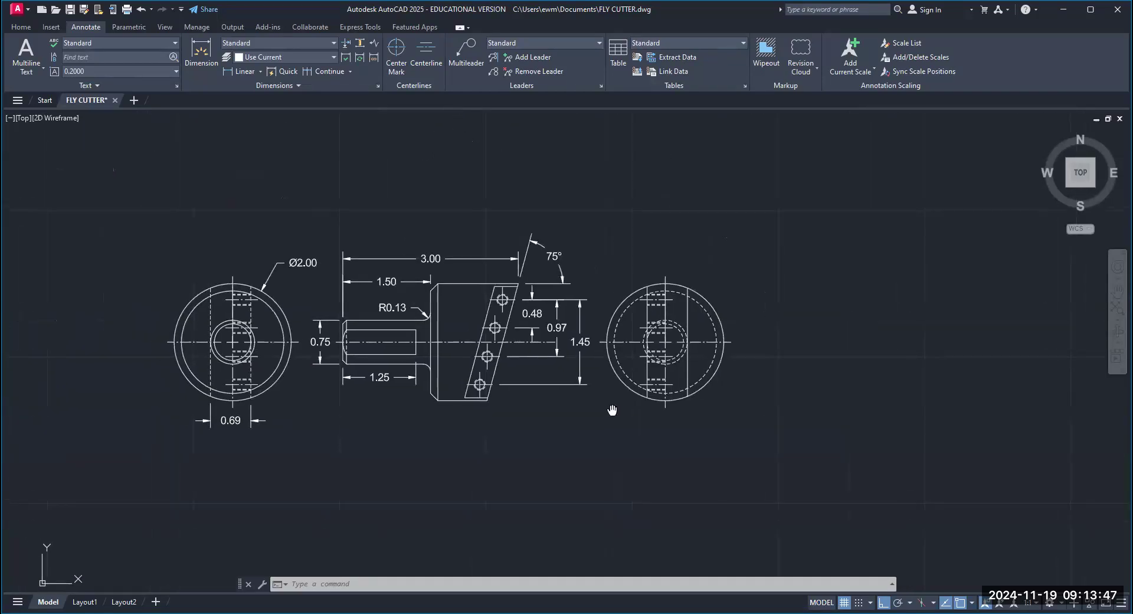
pyautogui.moveTo(592, 356); pyautogui.dragTo(574, 330, button='middle')
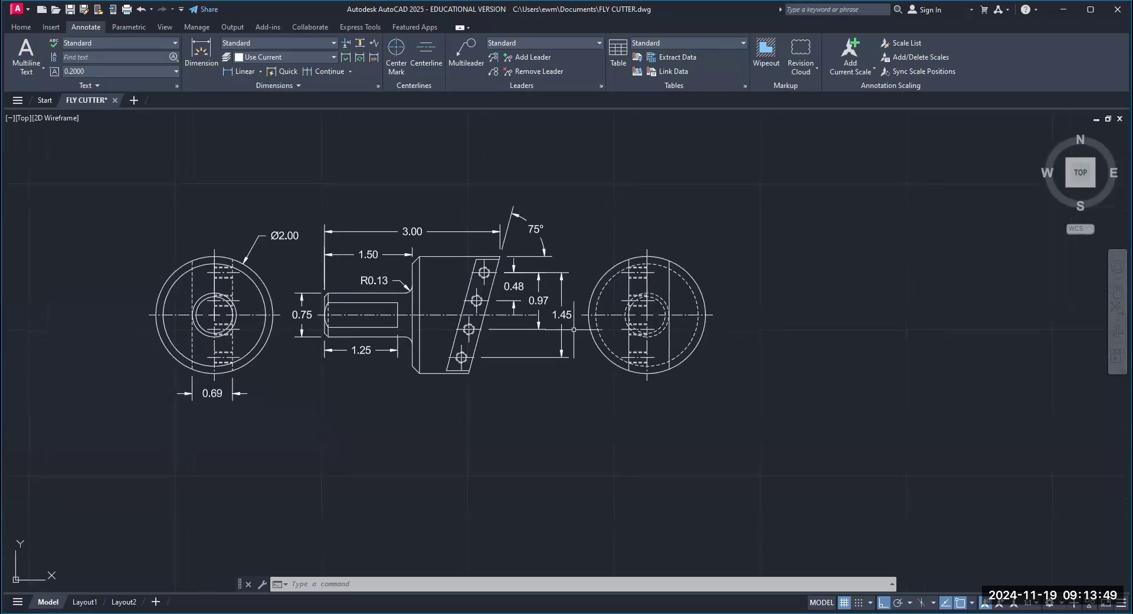
pyautogui.scroll(2, 573, 330)
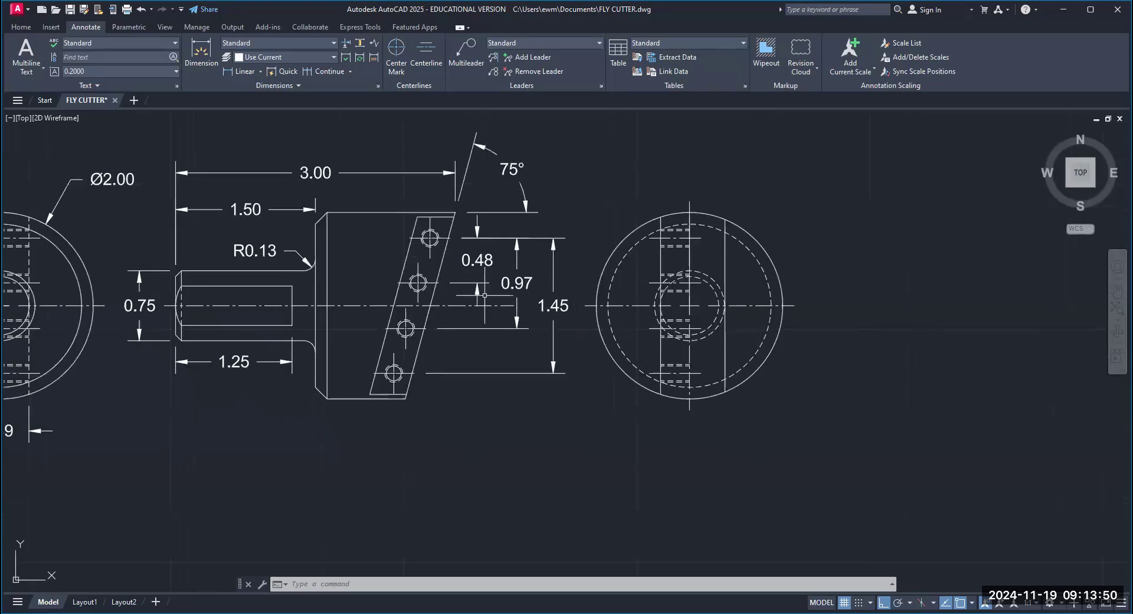
pyautogui.click(260, 72)
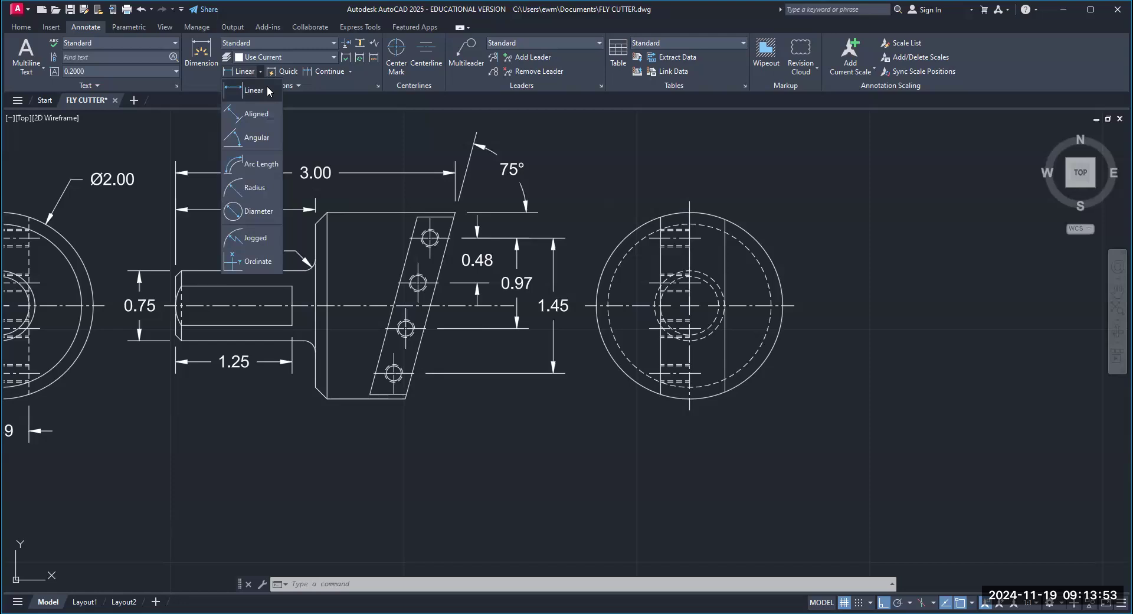
pyautogui.click(268, 92)
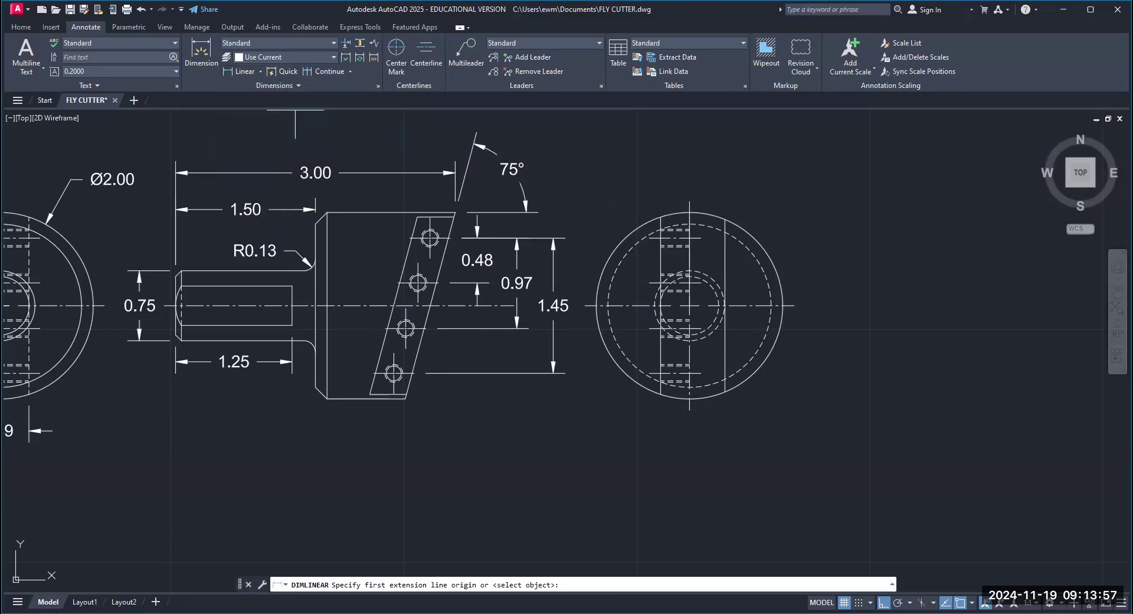
pyautogui.scroll(2, 639, 420)
pyautogui.click(673, 378)
pyautogui.click(720, 404)
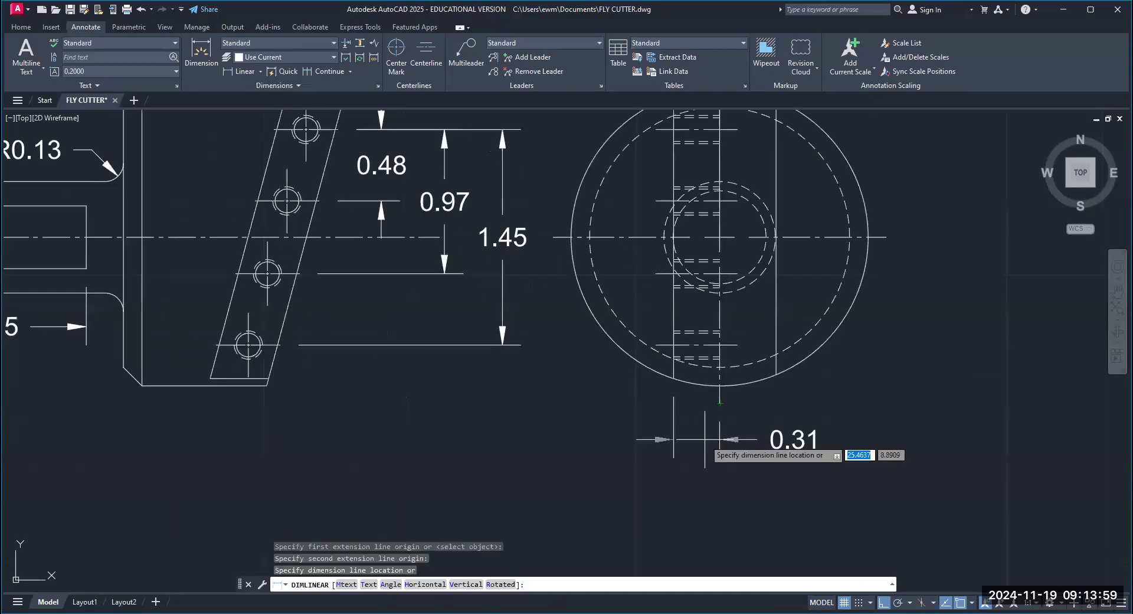
pyautogui.click(704, 439)
pyautogui.press('Escape')
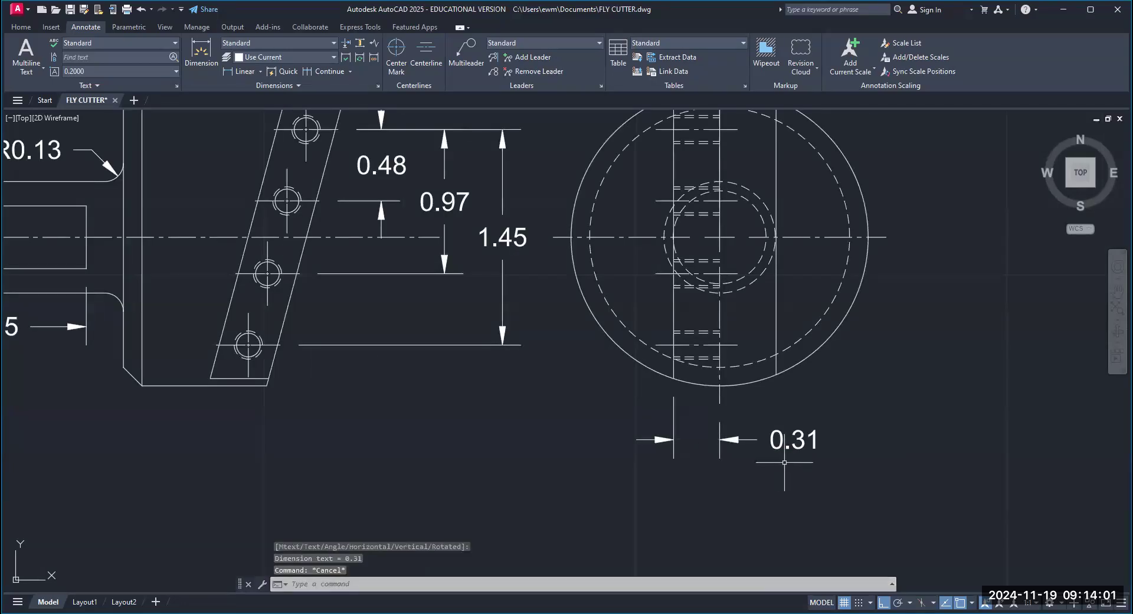
pyautogui.press('Escape')
# Move the text of the dimension below the right end view to the left, outside its left arrow
pyautogui.click(796, 442)
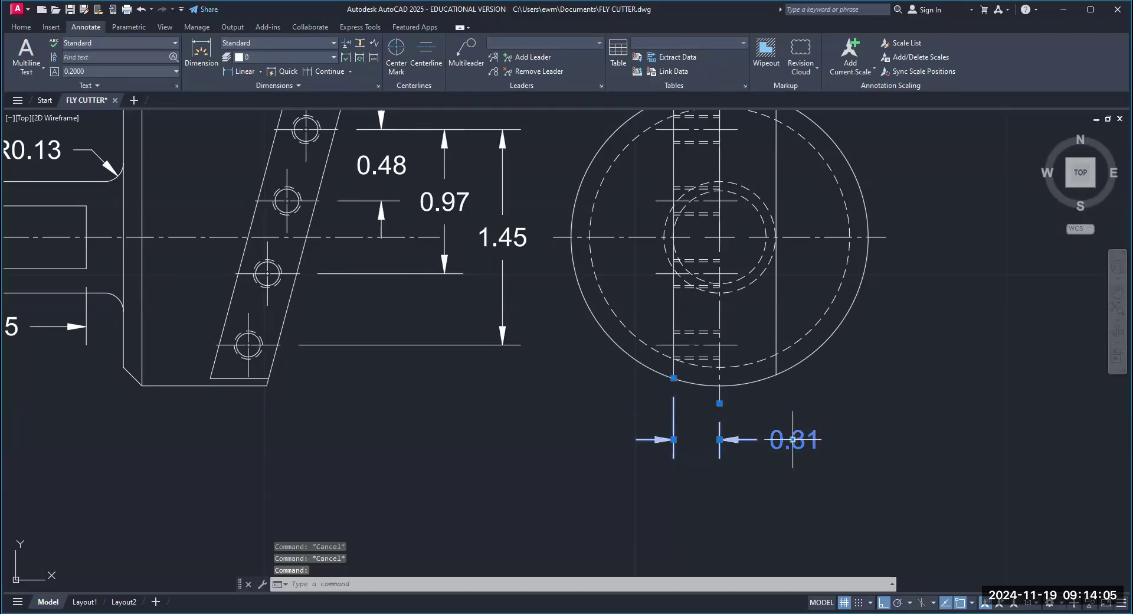
pyautogui.click(793, 439)
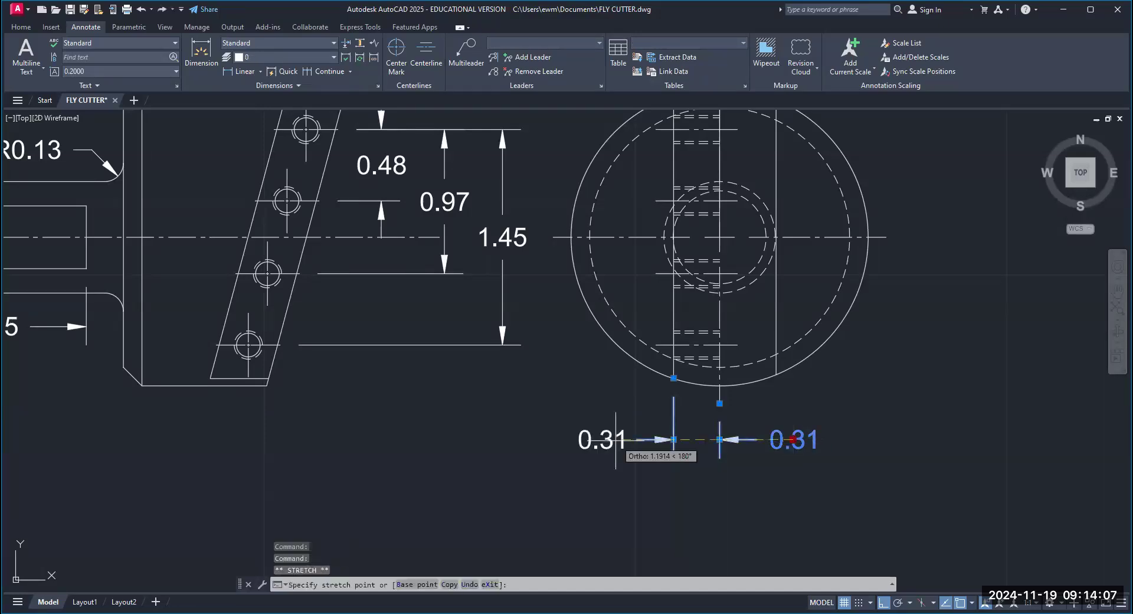
pyautogui.click(615, 439)
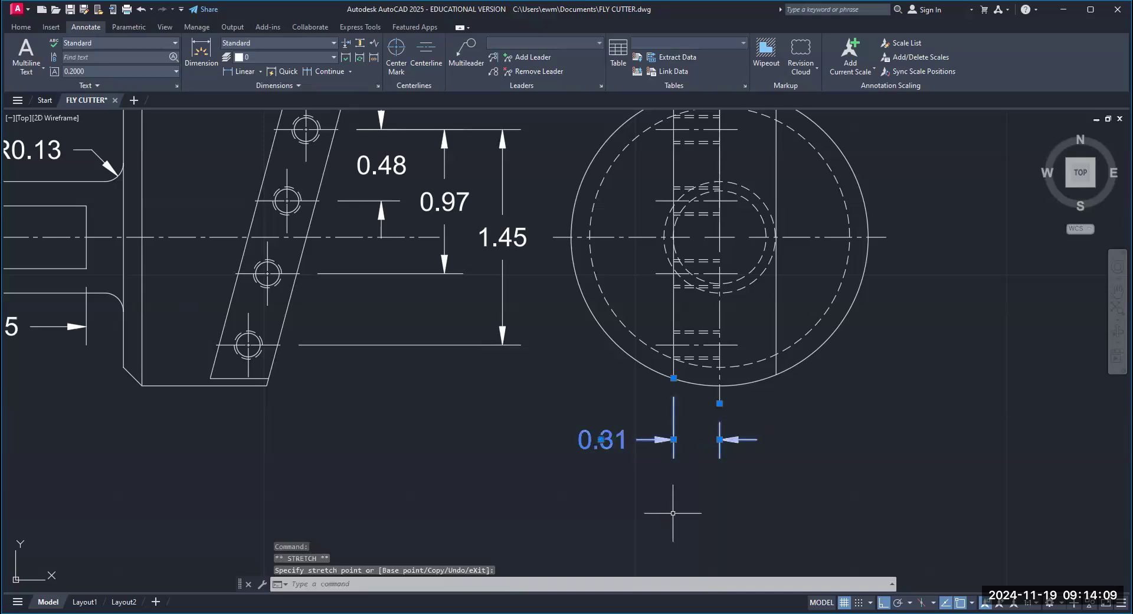
pyautogui.press('Escape')
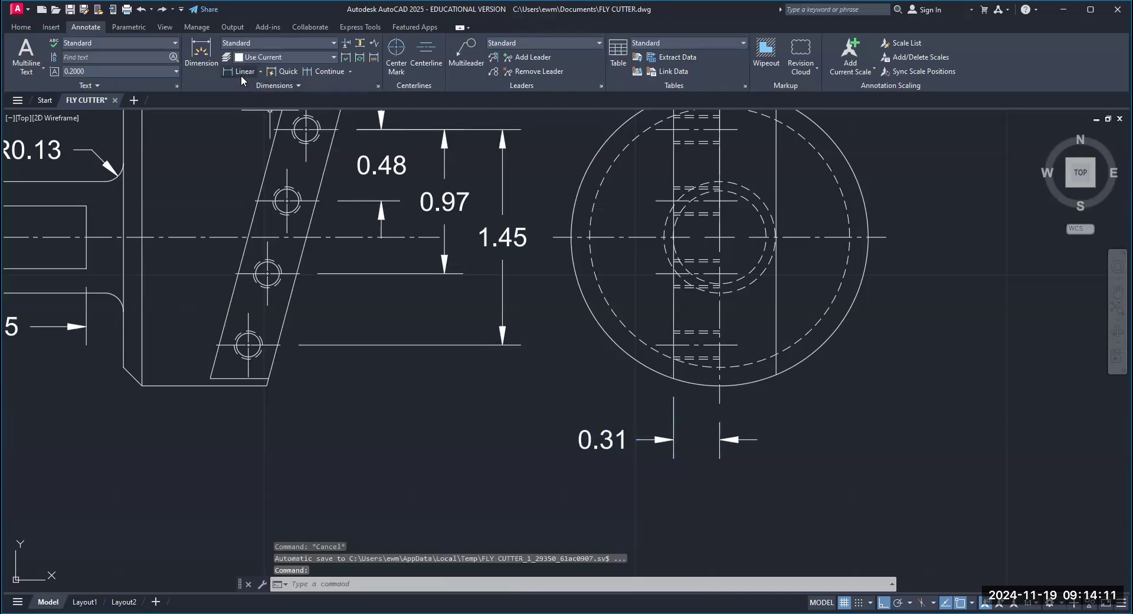
# Add a horizontal linear dimension between the two vertical edges of the right end view, placed below the existing edge-to-centerline dimension
pyautogui.click(244, 71)
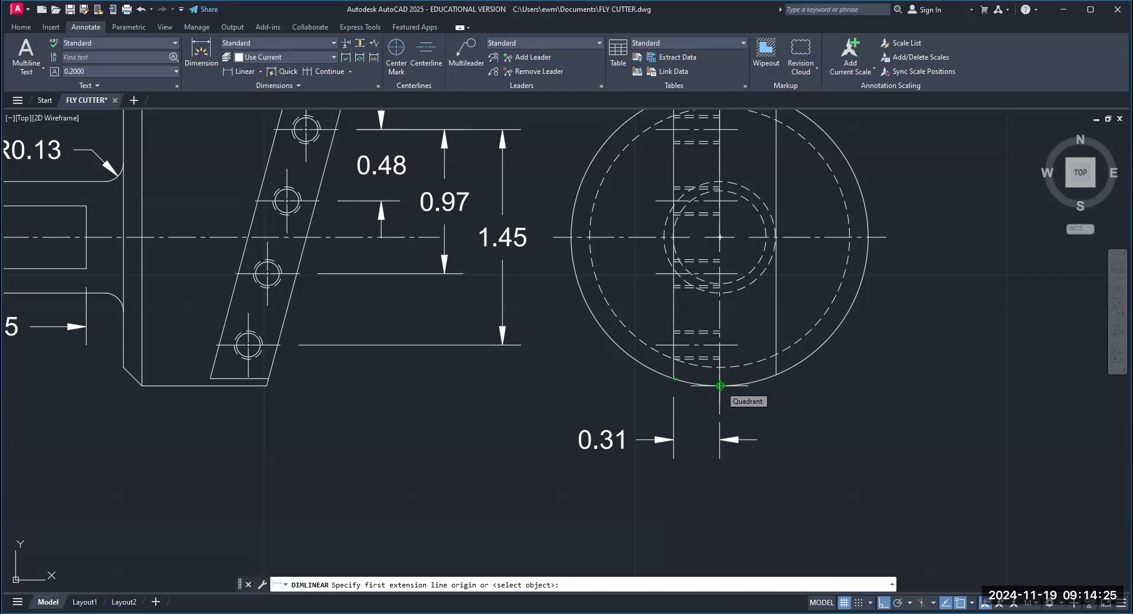
pyautogui.click(247, 72)
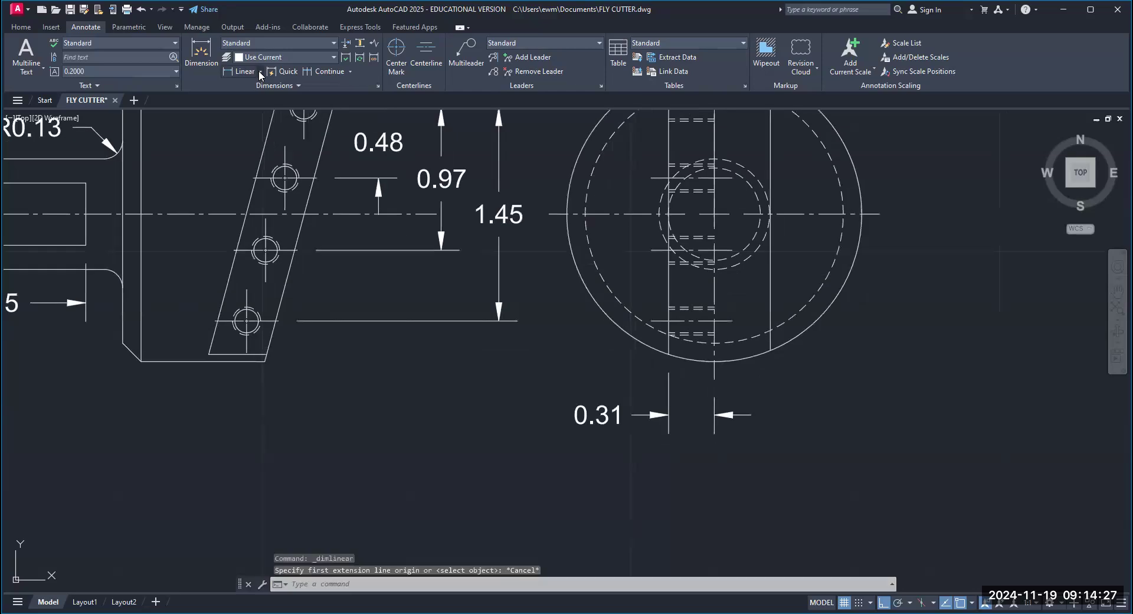
pyautogui.click(254, 91)
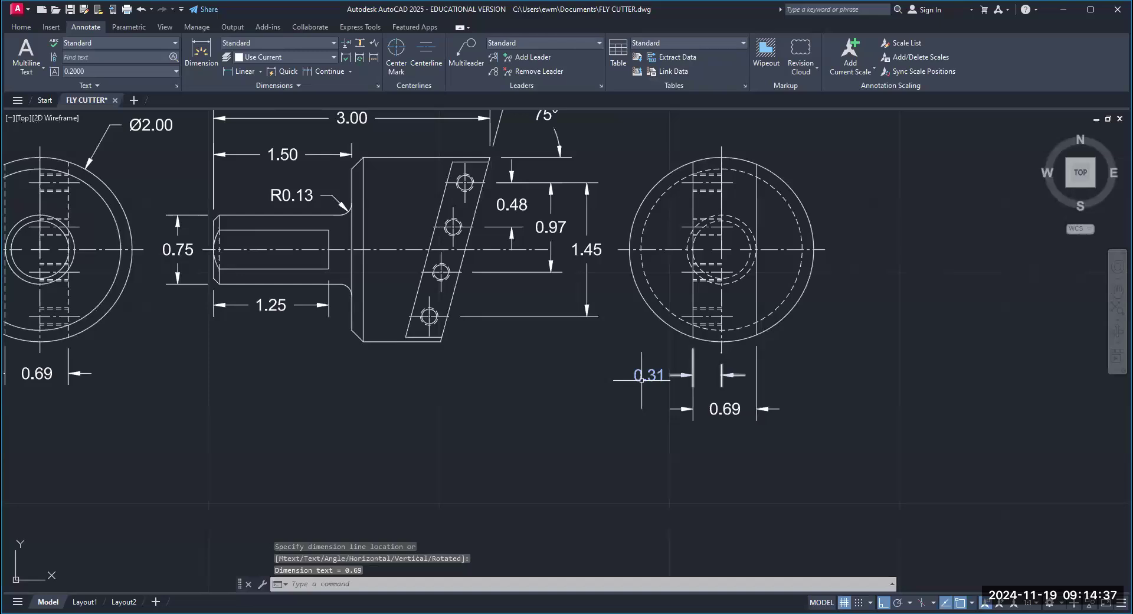
pyautogui.press('Escape')
pyautogui.scroll(-2, 695, 419)
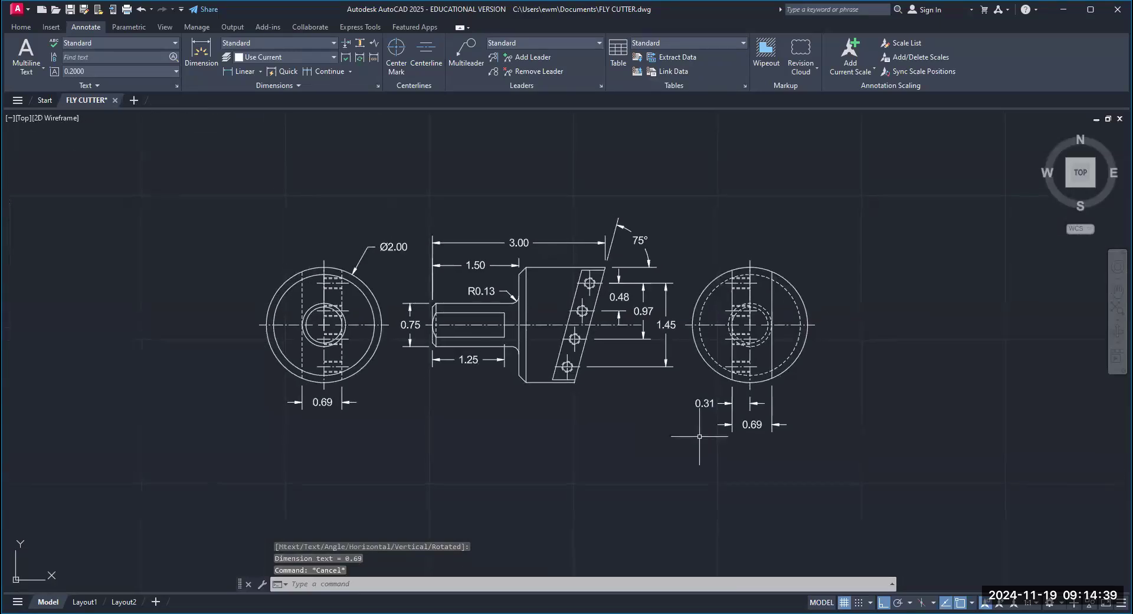
# Draw a leader from the lowest hole's outer thread circle, about 0.60 units at 304°, ending in a short horizontal landing
pyautogui.scroll(2, 699, 436)
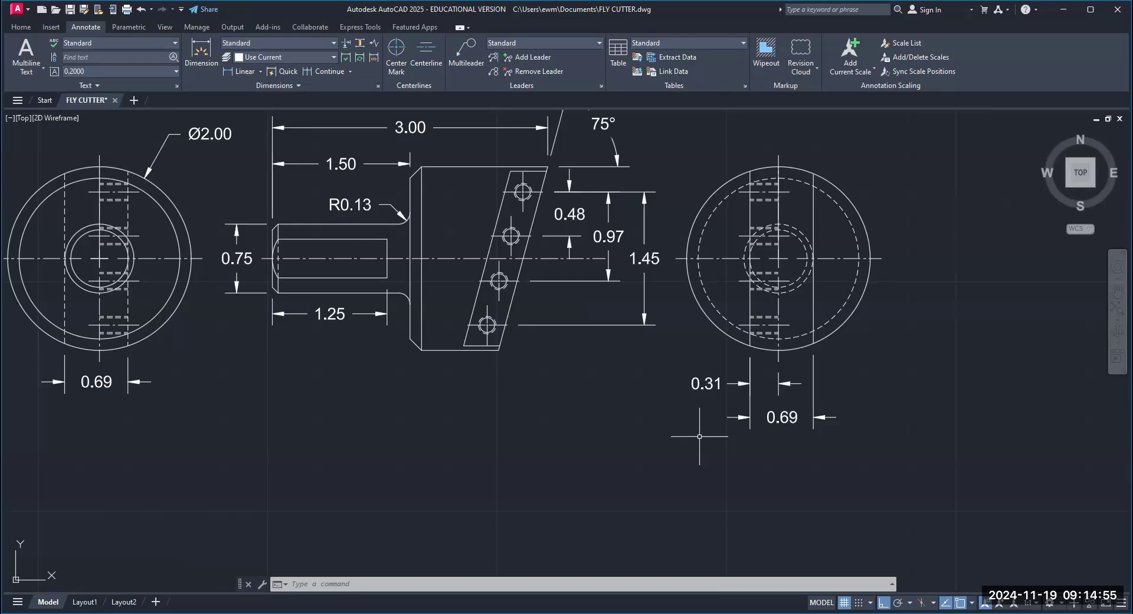
pyautogui.moveTo(594, 346)
pyautogui.mouseDown(button='middle')
pyautogui.moveTo(594, 312)
pyautogui.moveTo(584, 324)
pyautogui.mouseUp(button='middle')
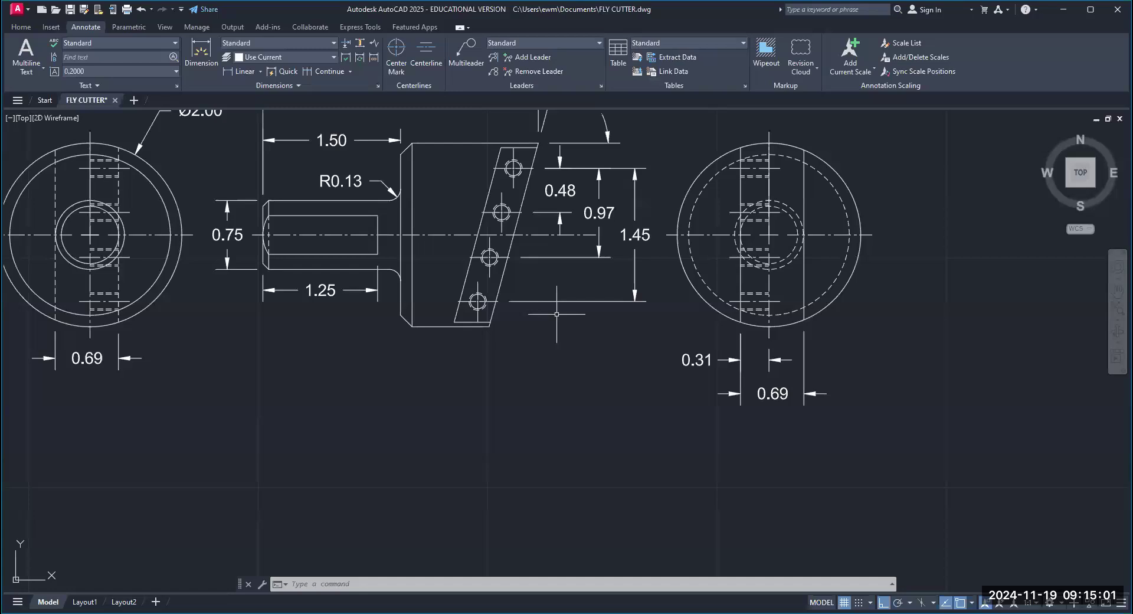
pyautogui.write('LEADER')
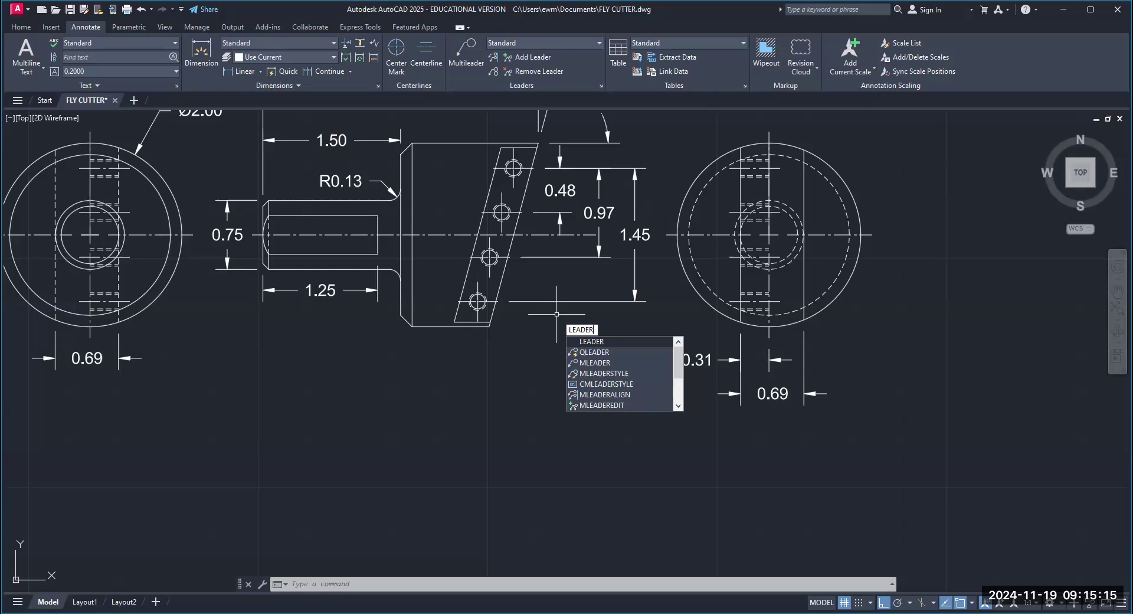
pyautogui.press('Return')
pyautogui.scroll(5, 472, 317)
pyautogui.write('NEAR')
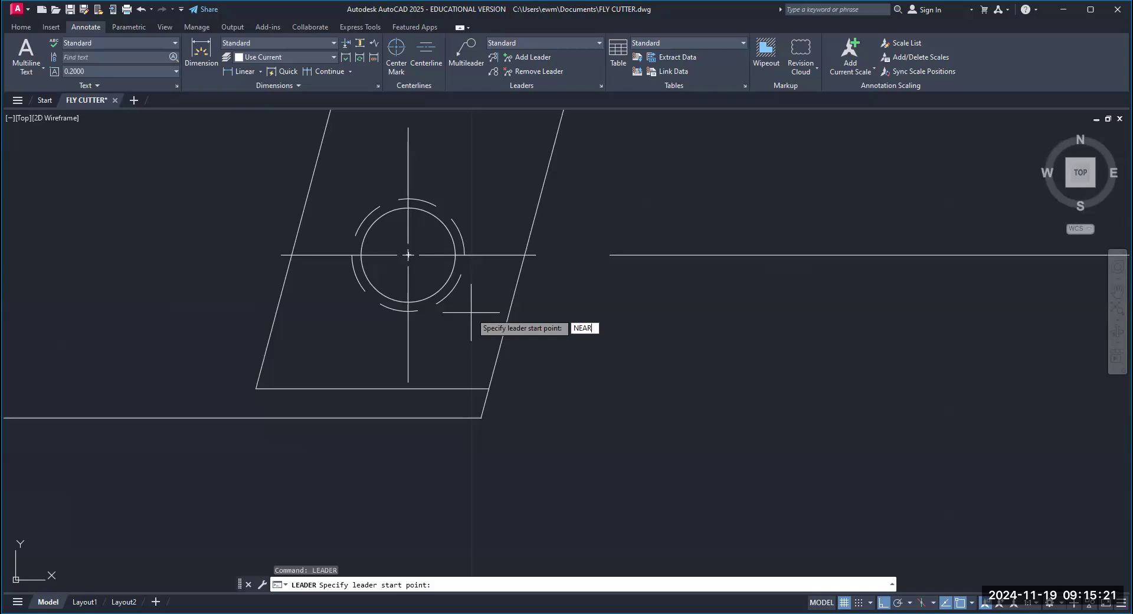
pyautogui.press('Return')
pyautogui.scroll(4, 462, 299)
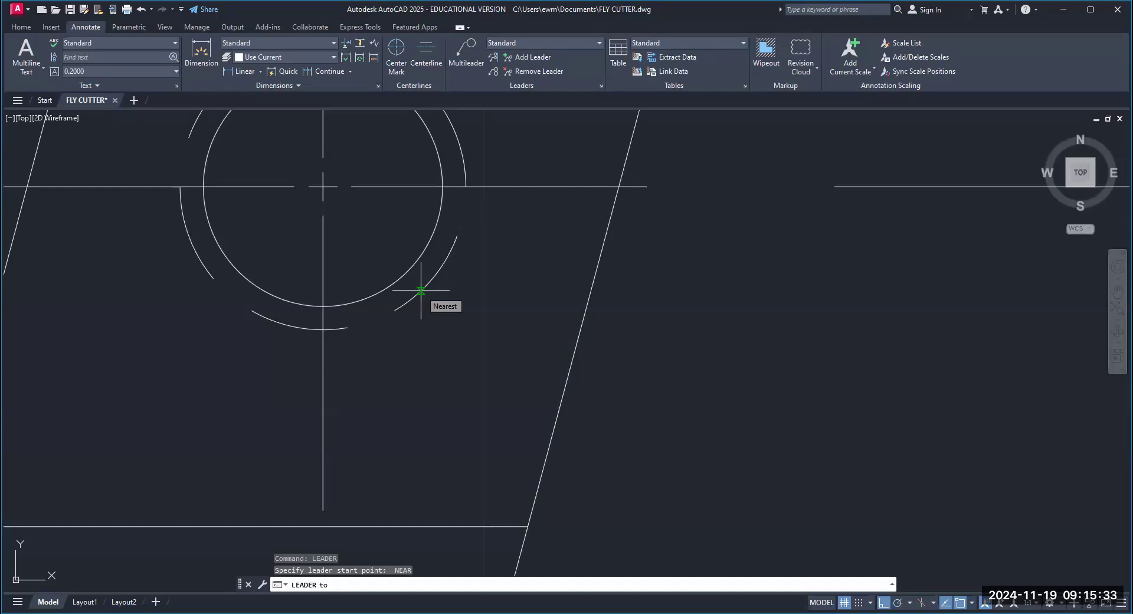
pyautogui.click(420, 290)
pyautogui.scroll(-10, 593, 463)
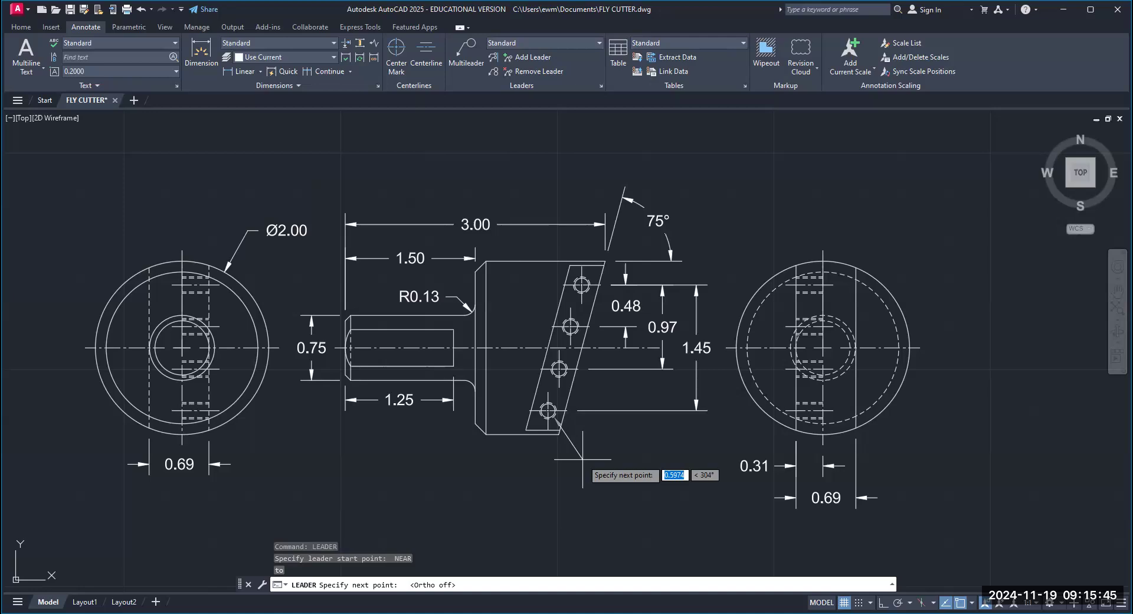
pyautogui.click(582, 458)
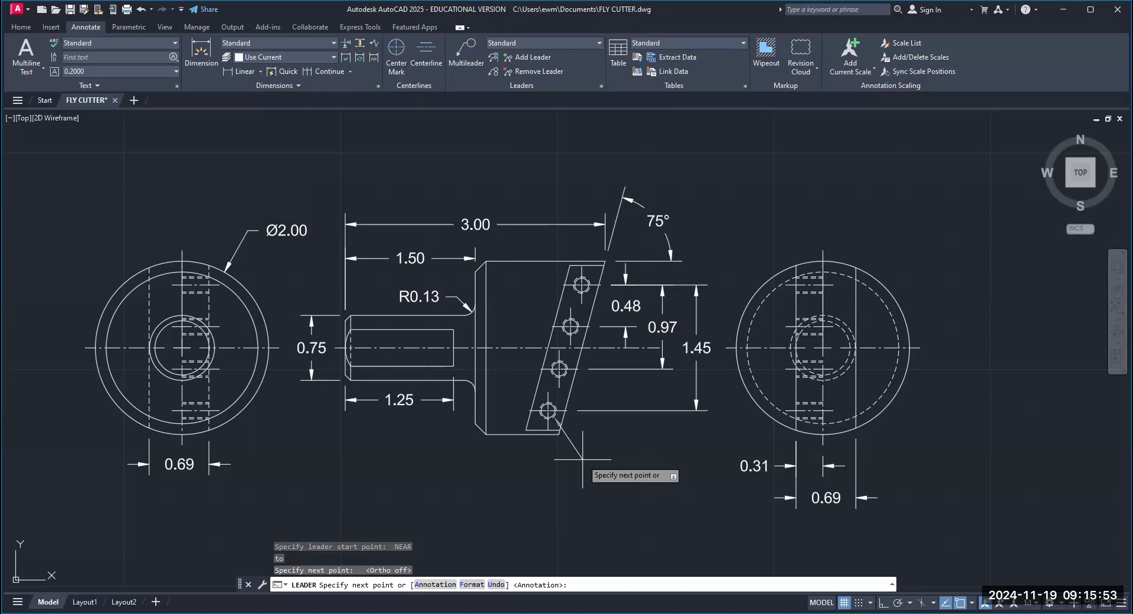
pyautogui.press('F8')
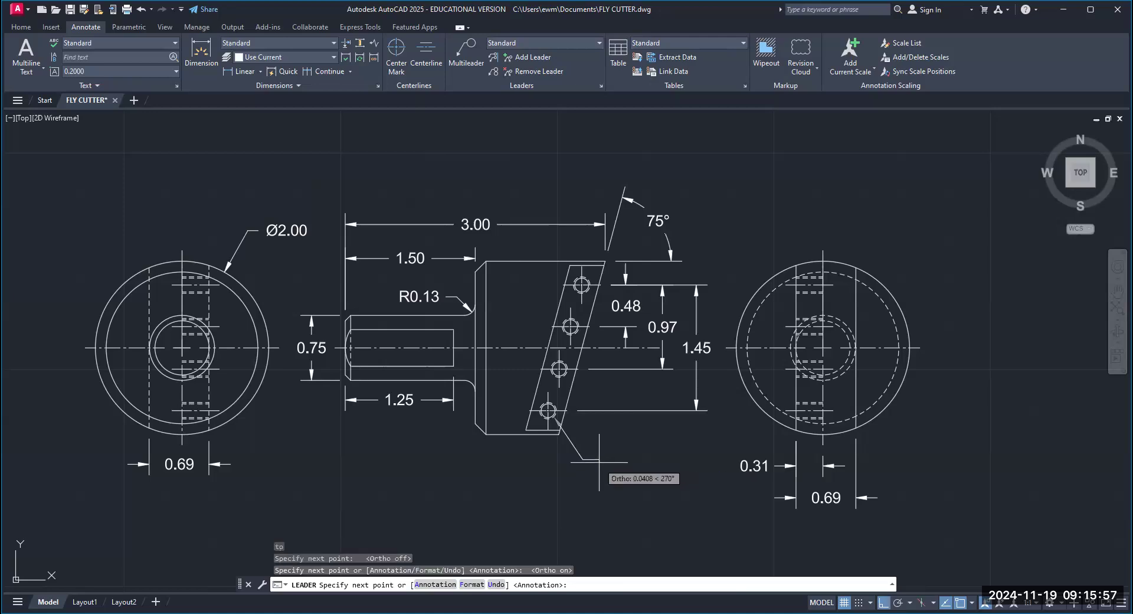
pyautogui.press('Return')
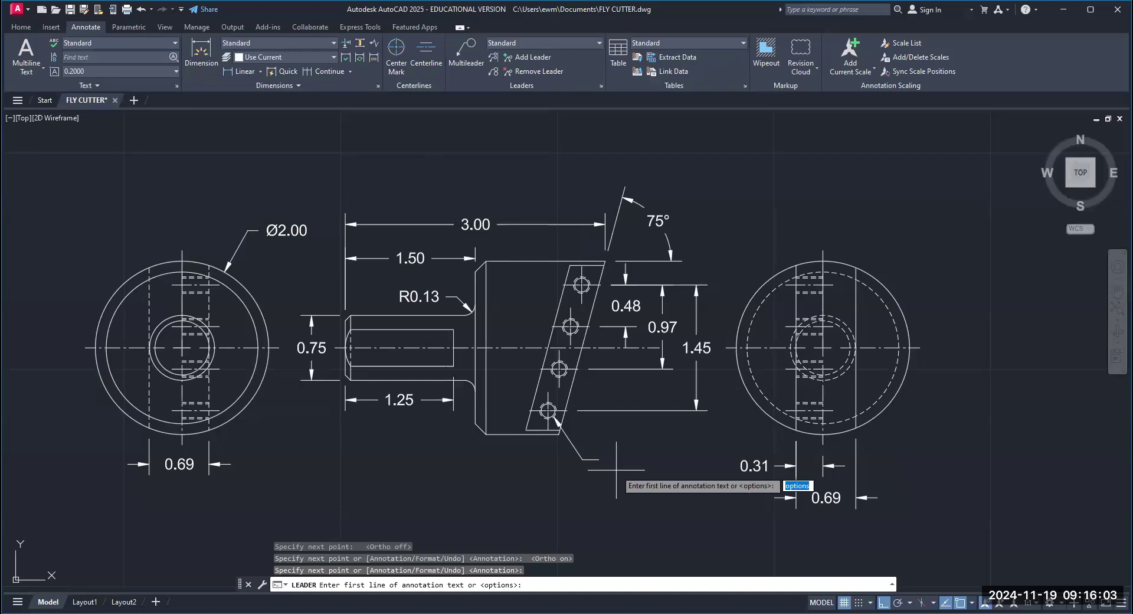
# Annotate the leader at the lowest hole with the single-line thread note 10-32 UNF-2B
pyautogui.write('10-32')
pyautogui.write('Unf')
pyautogui.press('BackSpace')
pyautogui.press('BackSpace')
pyautogui.write('NF-2B')
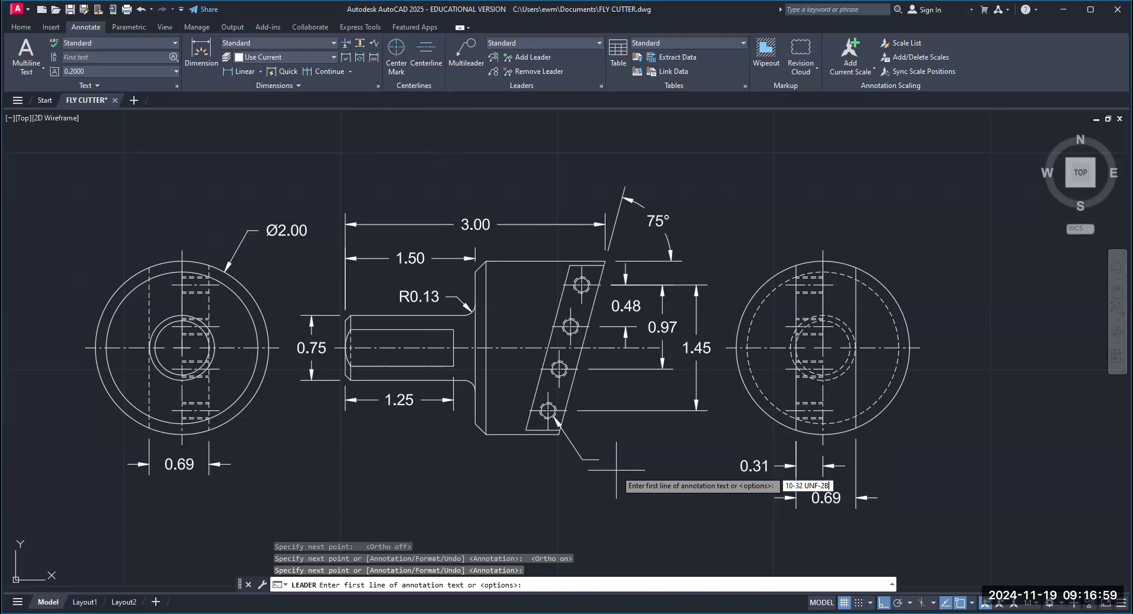
pyautogui.press('Return')
pyautogui.press('Return')
pyautogui.moveTo(600, 448); pyautogui.dragTo(588, 364, button='middle')
pyautogui.moveTo(596, 423); pyautogui.dragTo(608, 442, button='middle')
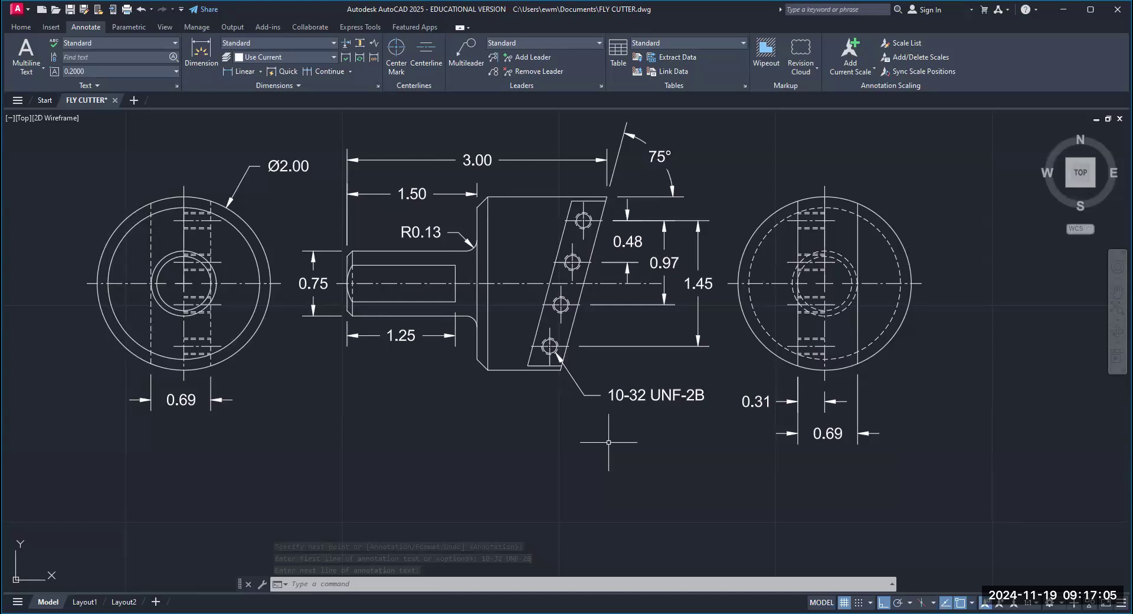
# Draw a leader from the cutter body's lower-left chamfer, about 0.77 units at 229°, with a horizontal landing about 0.13 units long
pyautogui.scroll(-3, 513, 390)
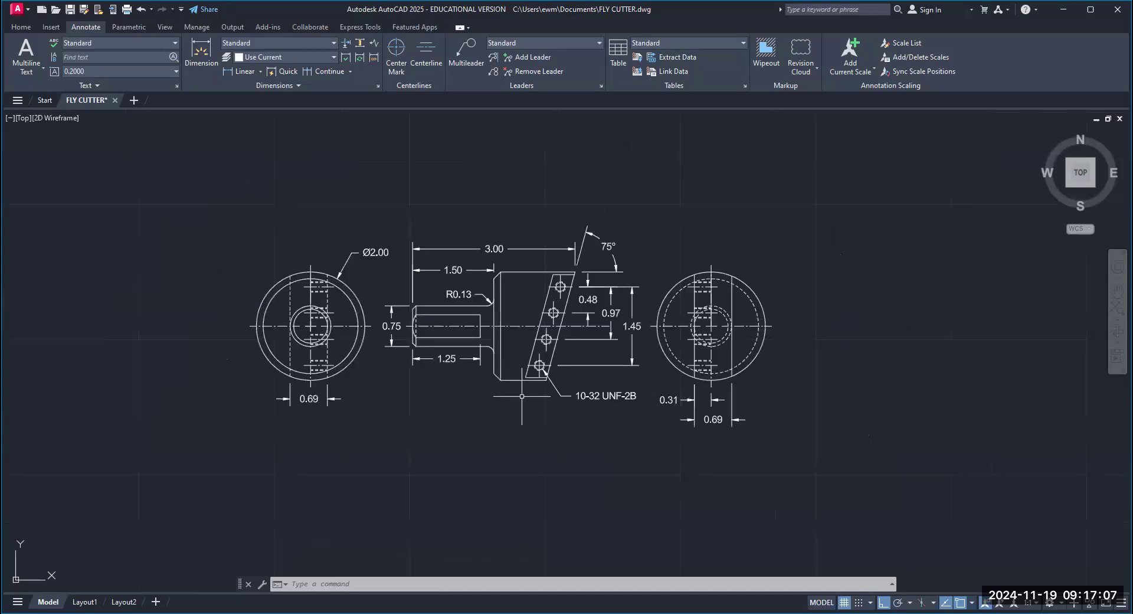
pyautogui.scroll(3, 499, 365)
pyautogui.moveTo(481, 393); pyautogui.dragTo(516, 357, button='middle')
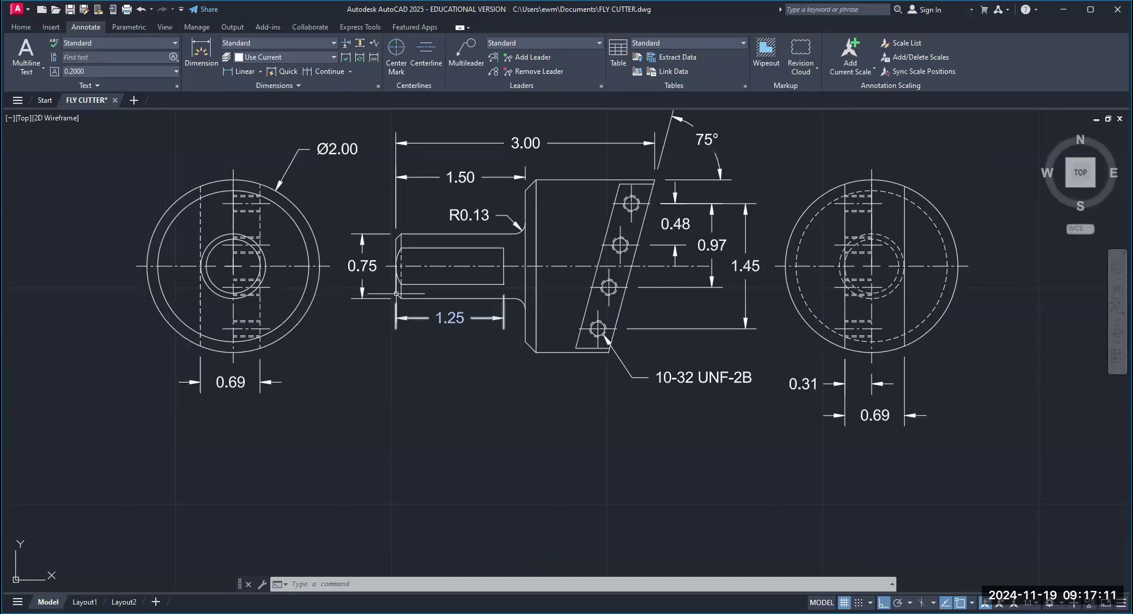
pyautogui.moveTo(481, 398); pyautogui.dragTo(504, 376, button='middle')
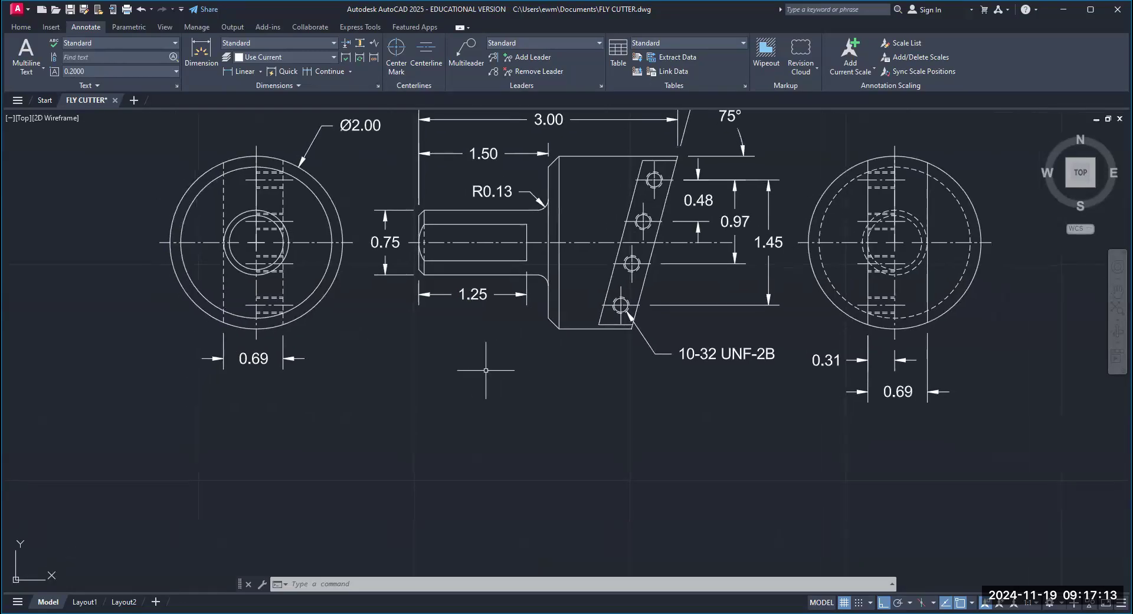
pyautogui.write('LEADER')
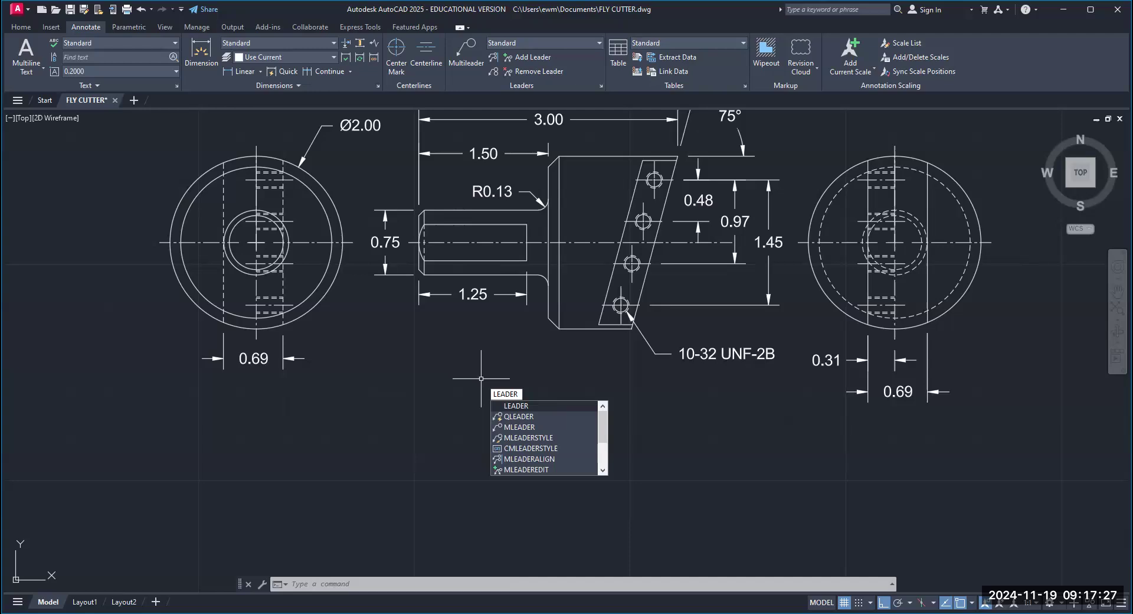
pyautogui.press('Return')
pyautogui.click(553, 324)
pyautogui.scroll(-2, 479, 394)
pyautogui.scroll(4, 480, 393)
pyautogui.scroll(-2, 479, 393)
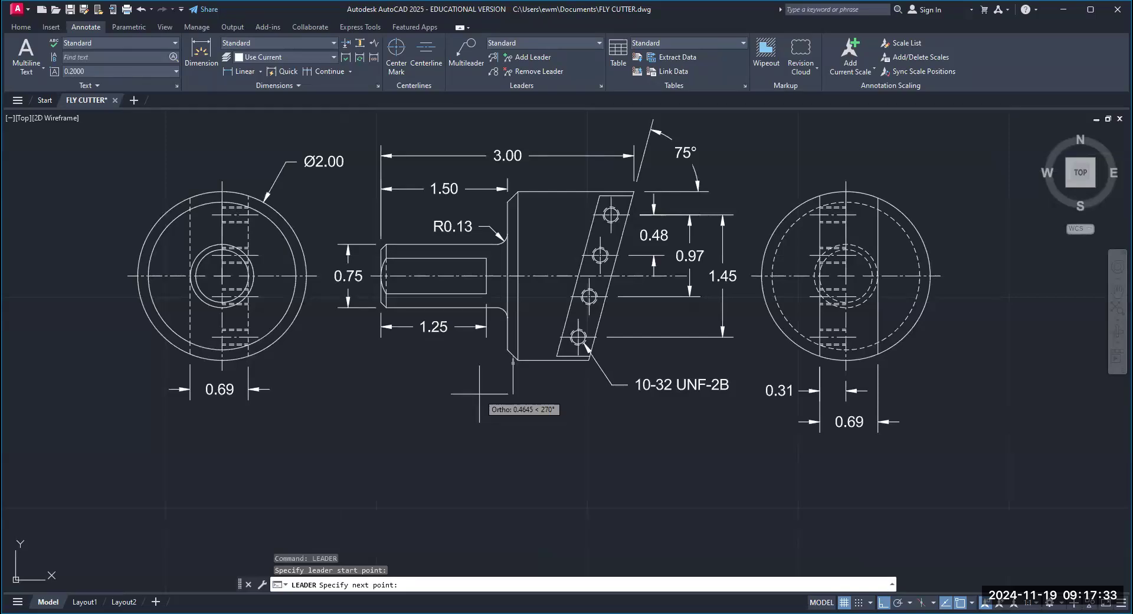
pyautogui.press('F8')
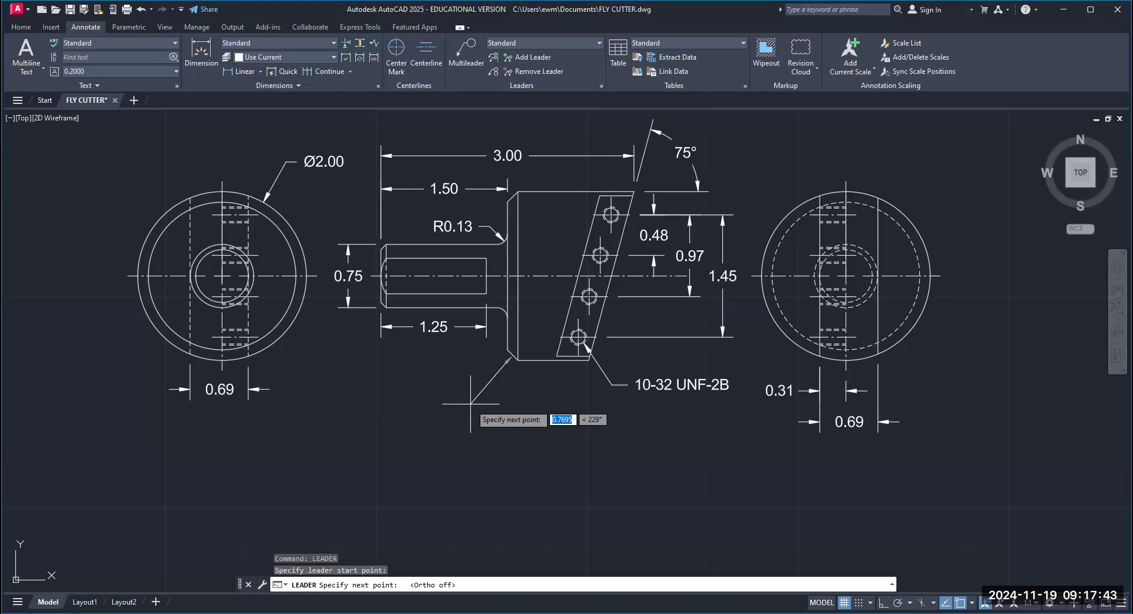
pyautogui.click(470, 404)
pyautogui.press('F8')
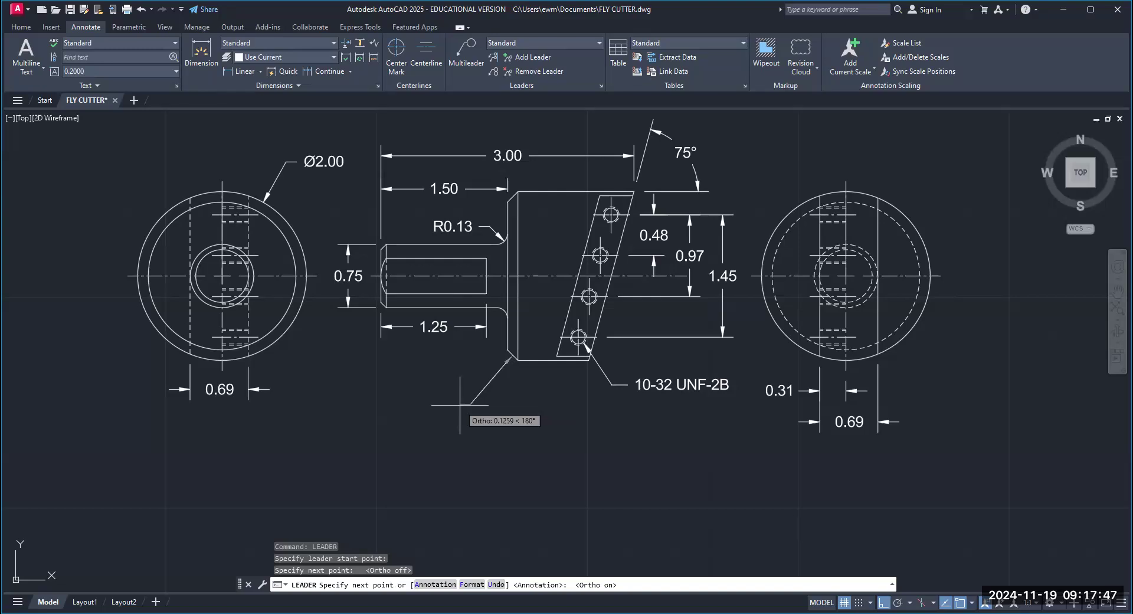
pyautogui.click(459, 405)
pyautogui.press('Return')
# Annotate the chamfer leader with the single-line note .125 X 45°, using the degree symbol code
pyautogui.write('.')
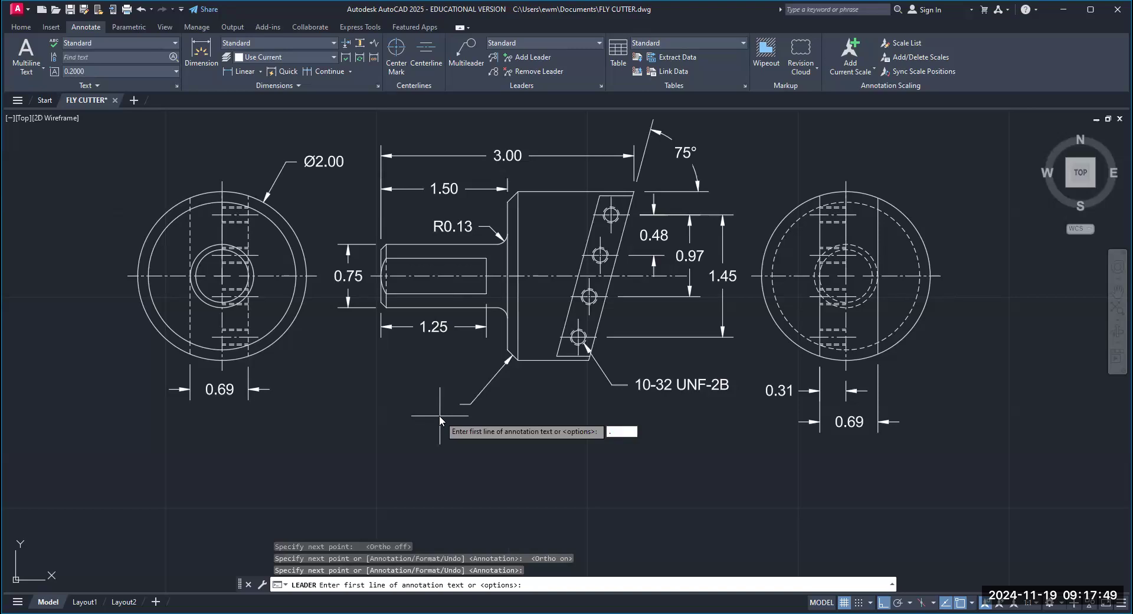
pyautogui.write('125 x45%%D')
pyautogui.press('Return')
pyautogui.press('Return')
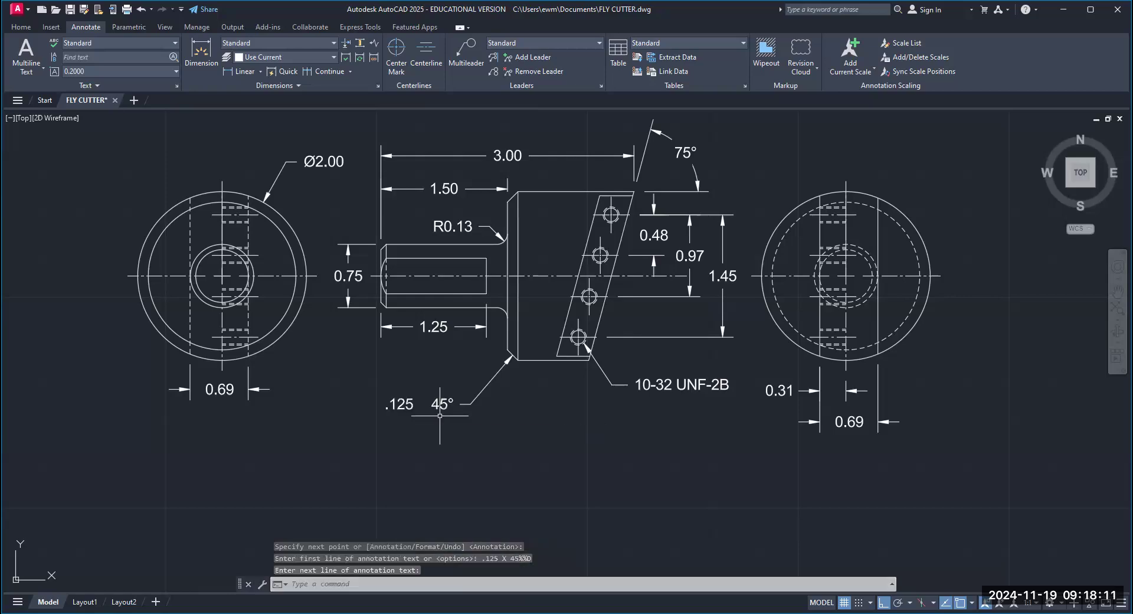
pyautogui.scroll(2, 466, 349)
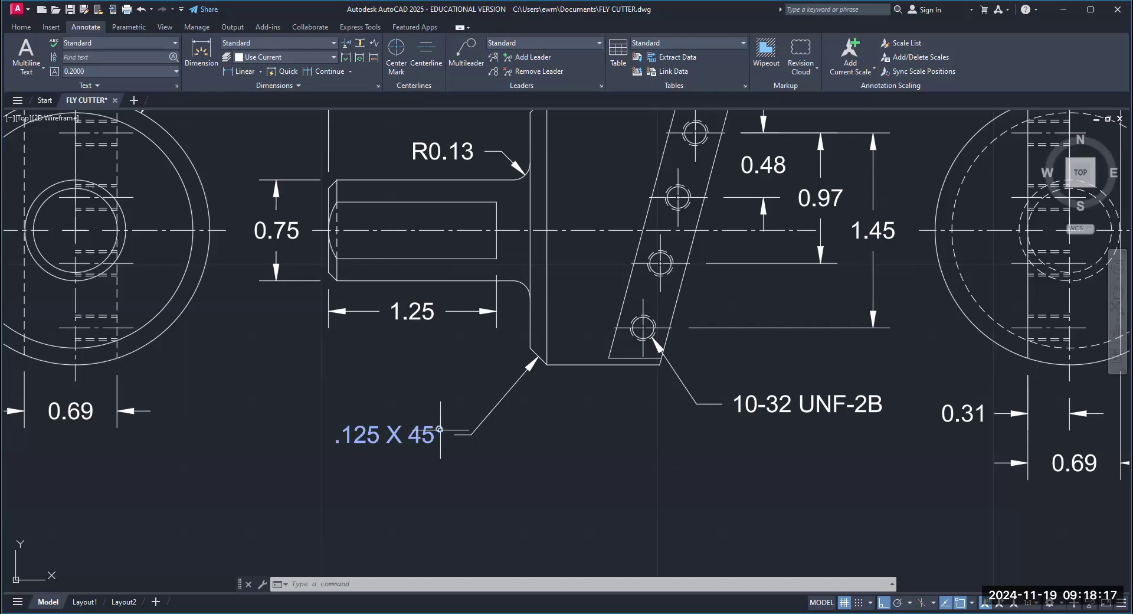
pyautogui.scroll(-2, 476, 463)
# Try to move the whole left end view with its dimensions horizontally farther away from the middle view
pyautogui.moveTo(503, 463)
pyautogui.mouseDown(button='middle')
pyautogui.moveTo(491, 429)
pyautogui.moveTo(430, 405)
pyautogui.mouseUp(button='middle')
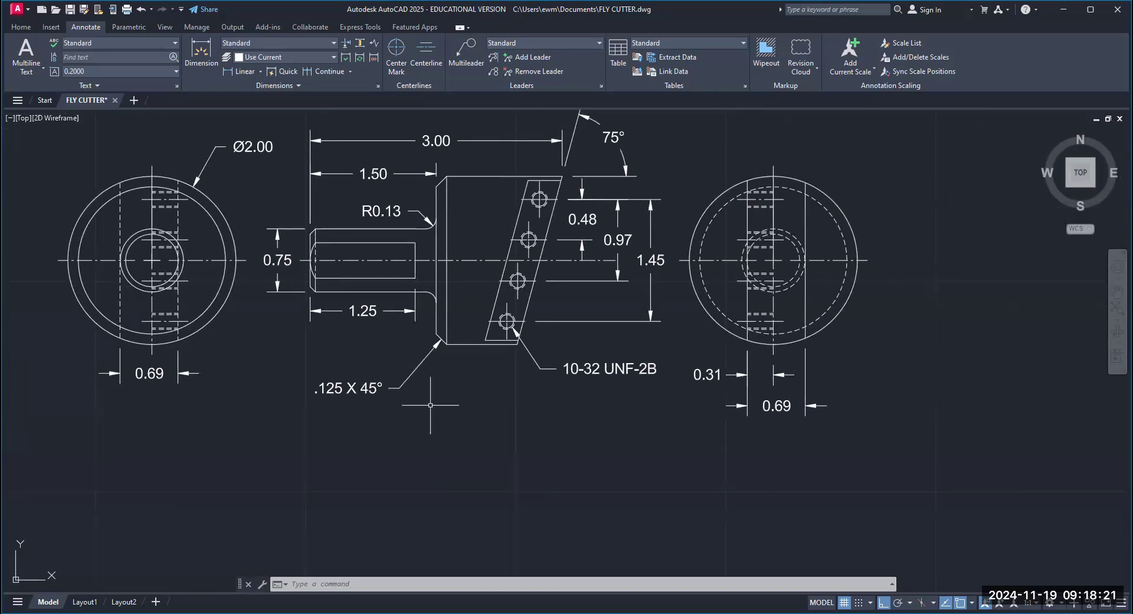
pyautogui.scroll(-3, 431, 405)
pyautogui.scroll(5, 436, 411)
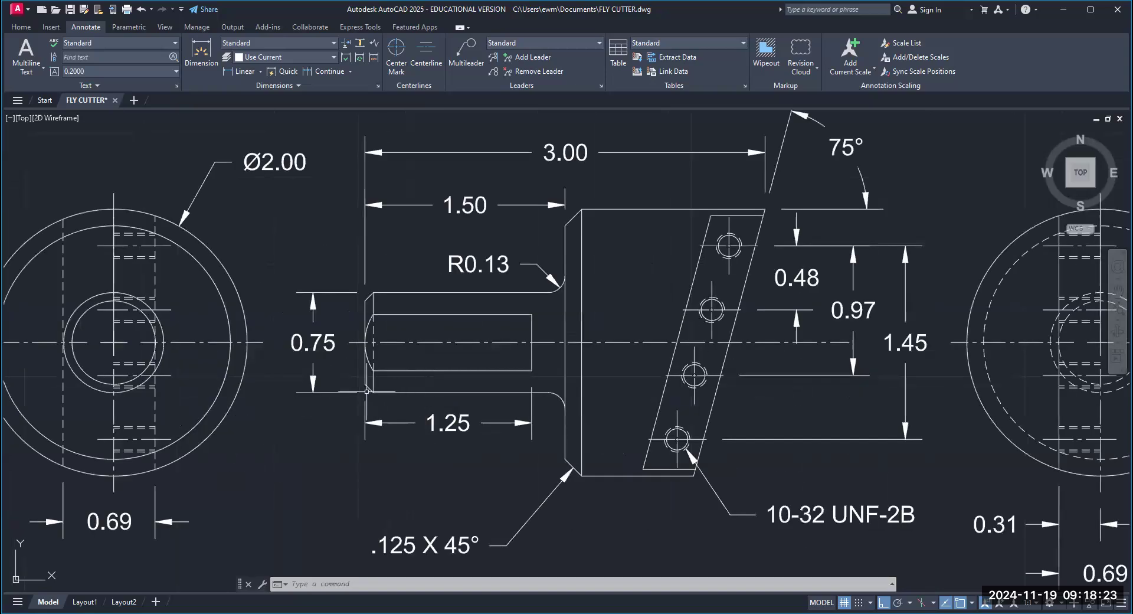
pyautogui.scroll(-2, 380, 403)
pyautogui.moveTo(379, 403); pyautogui.dragTo(576, 353, button='middle')
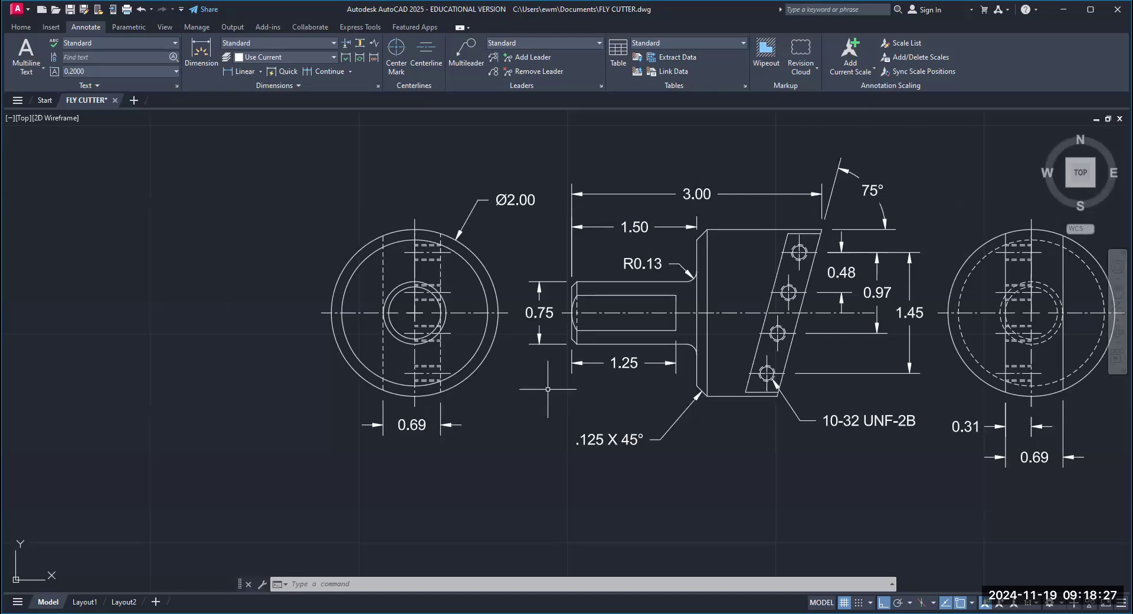
pyautogui.moveTo(547, 389); pyautogui.dragTo(511, 387, button='middle')
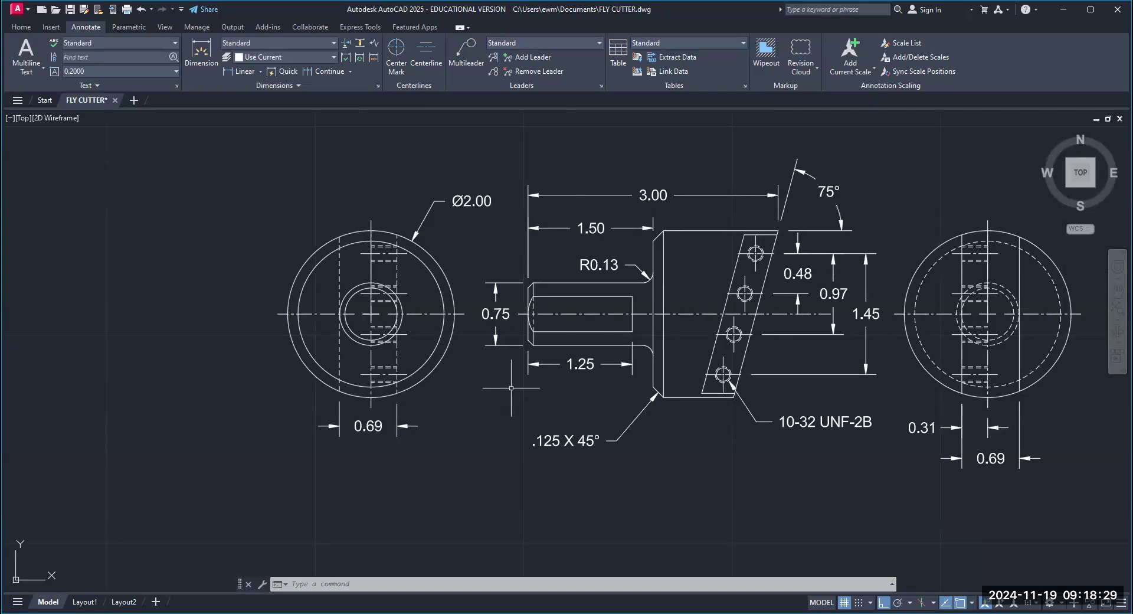
pyautogui.write('M')
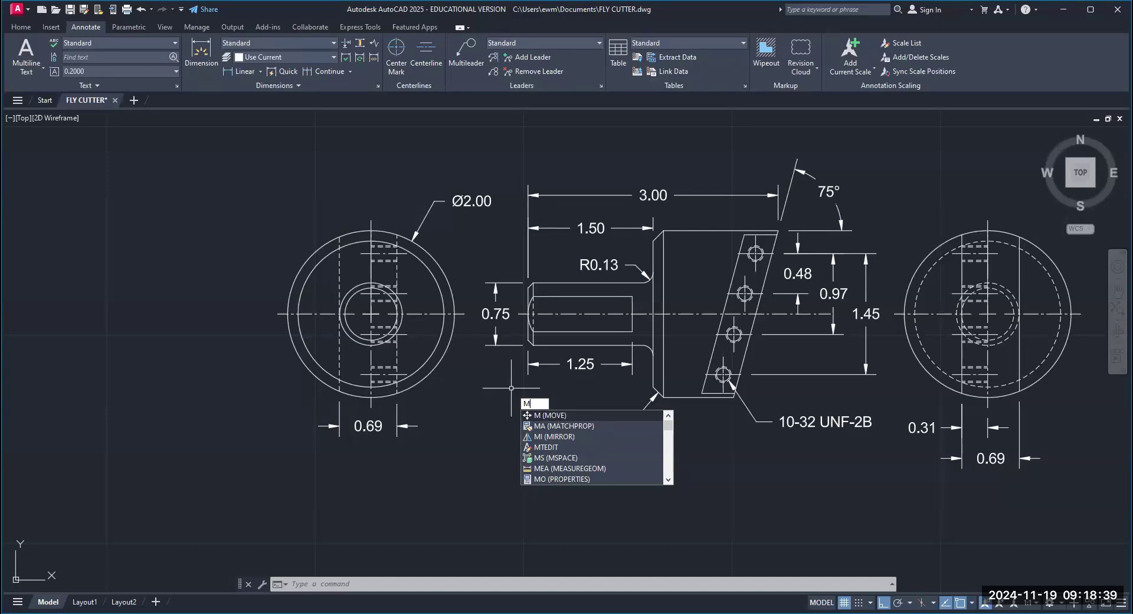
pyautogui.press('Return')
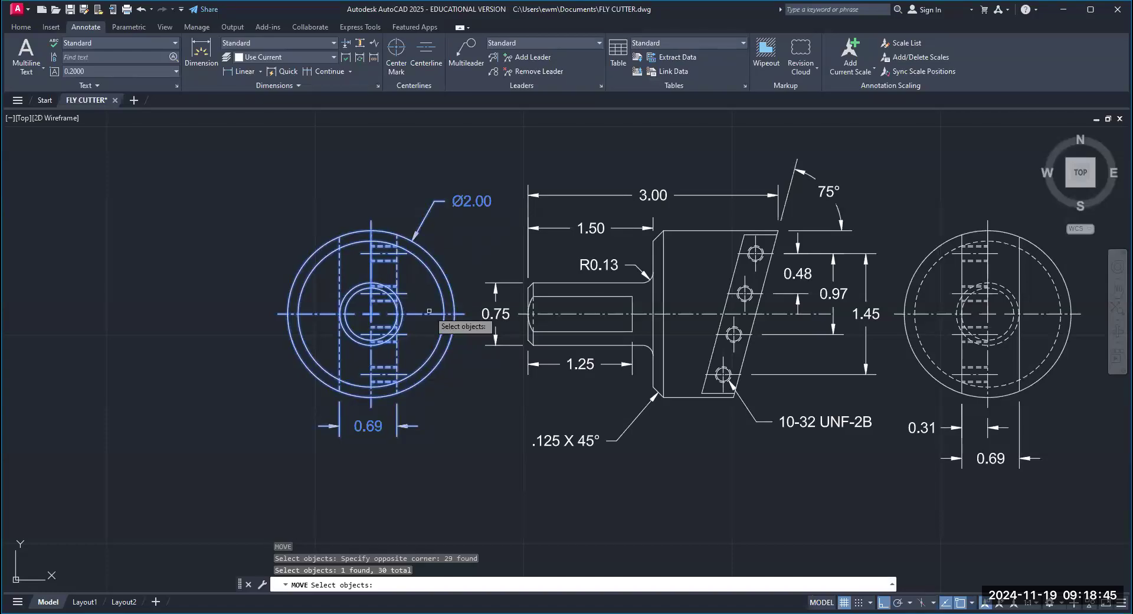
pyautogui.press('Return')
pyautogui.click(371, 313)
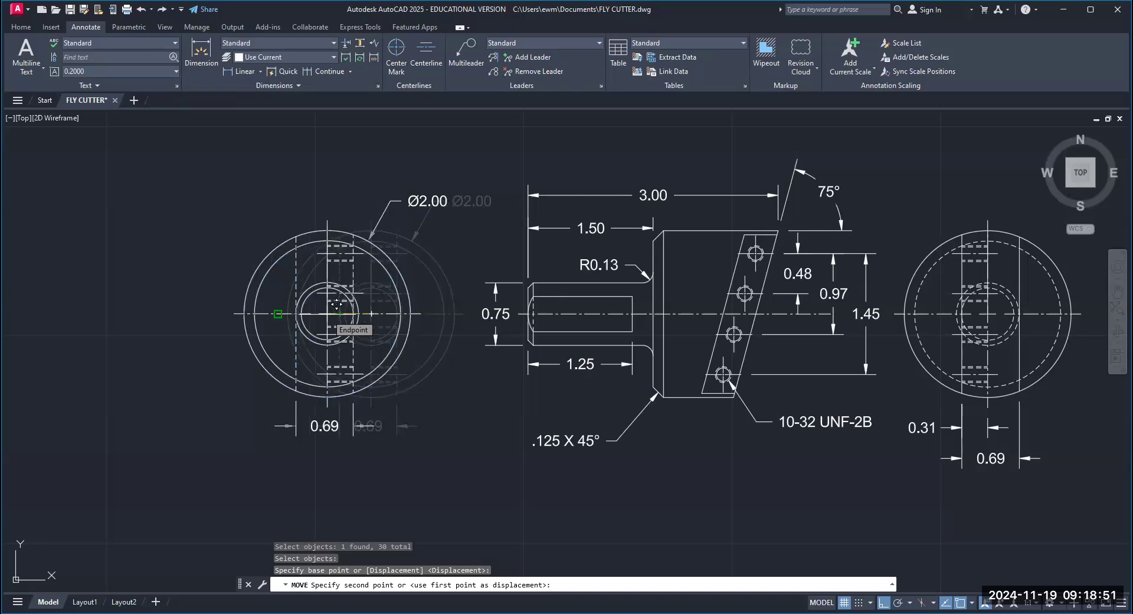
pyautogui.click(336, 304)
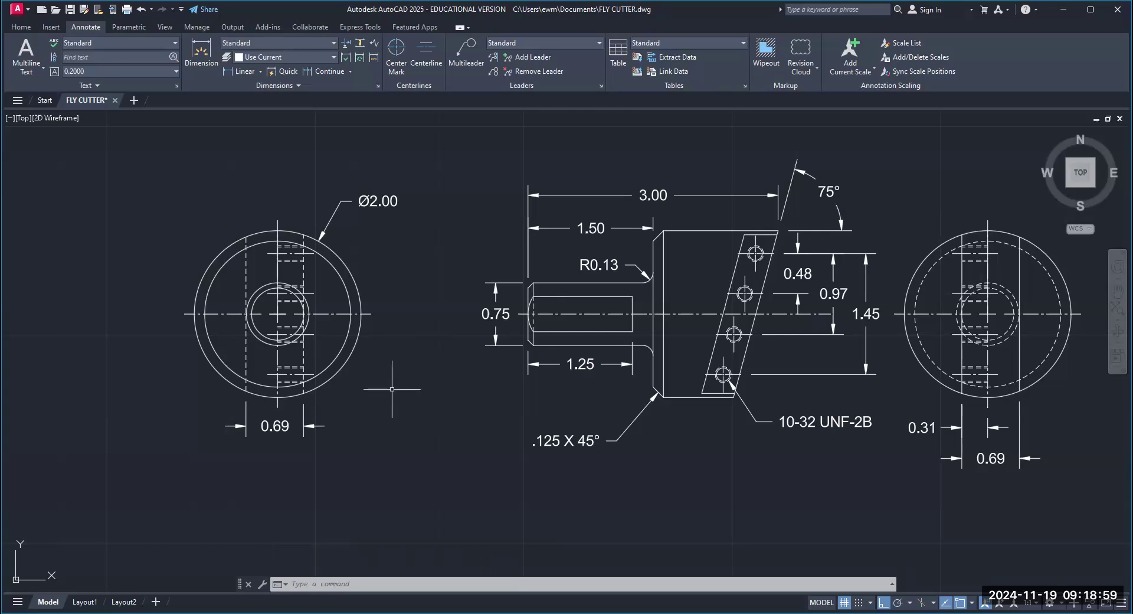
# Undo the move of the left end view, leaving Ortho on
pyautogui.write('u')
pyautogui.press('Return')
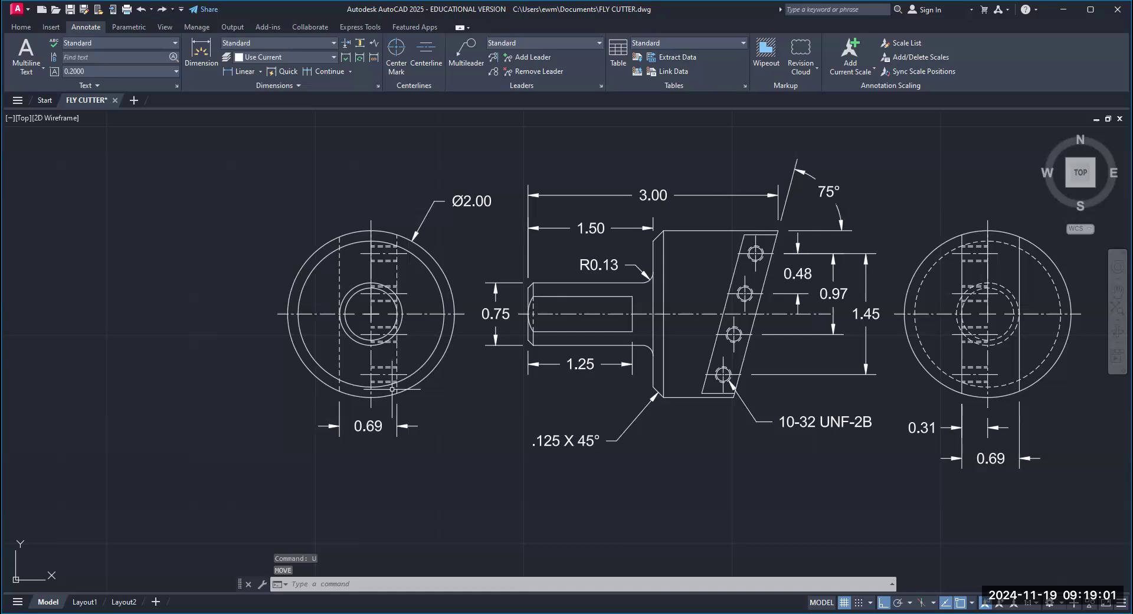
pyautogui.press('F8')
pyautogui.press('F8')
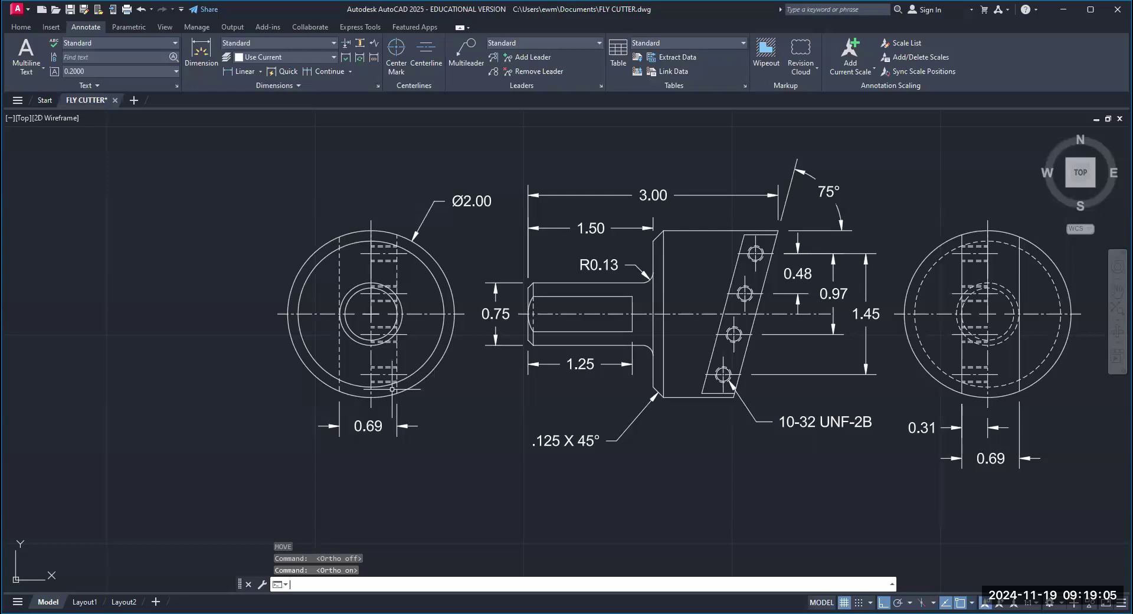
# Move the whole left end view with its dimensions slightly farther away from the middle view, keeping it horizontally aligned
pyautogui.write('M')
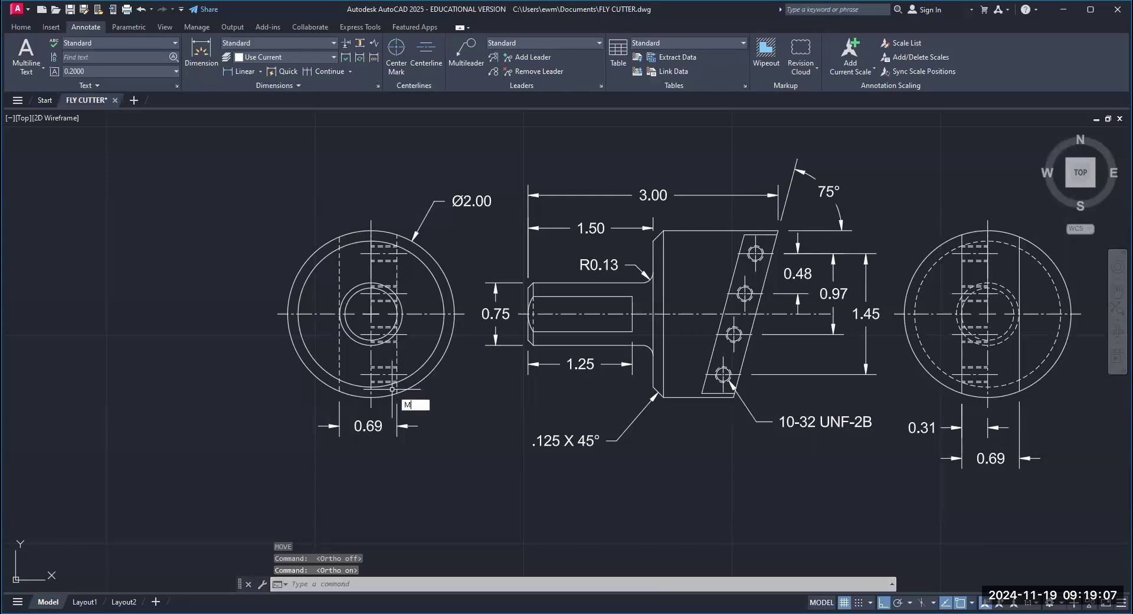
pyautogui.press('Return')
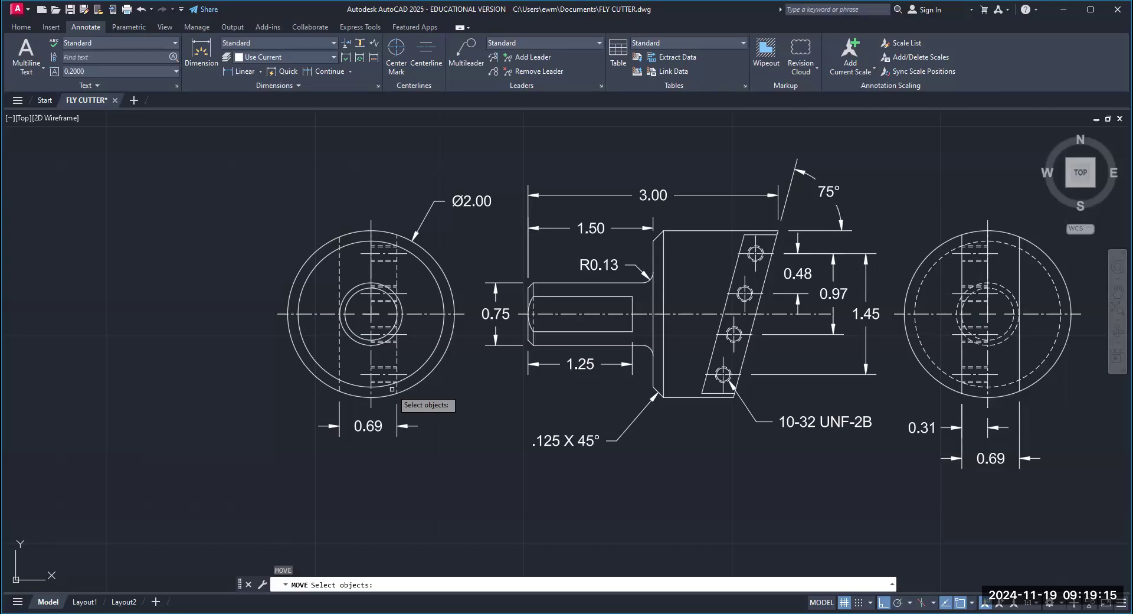
pyautogui.write('c')
pyautogui.press('Return')
pyautogui.click(256, 174)
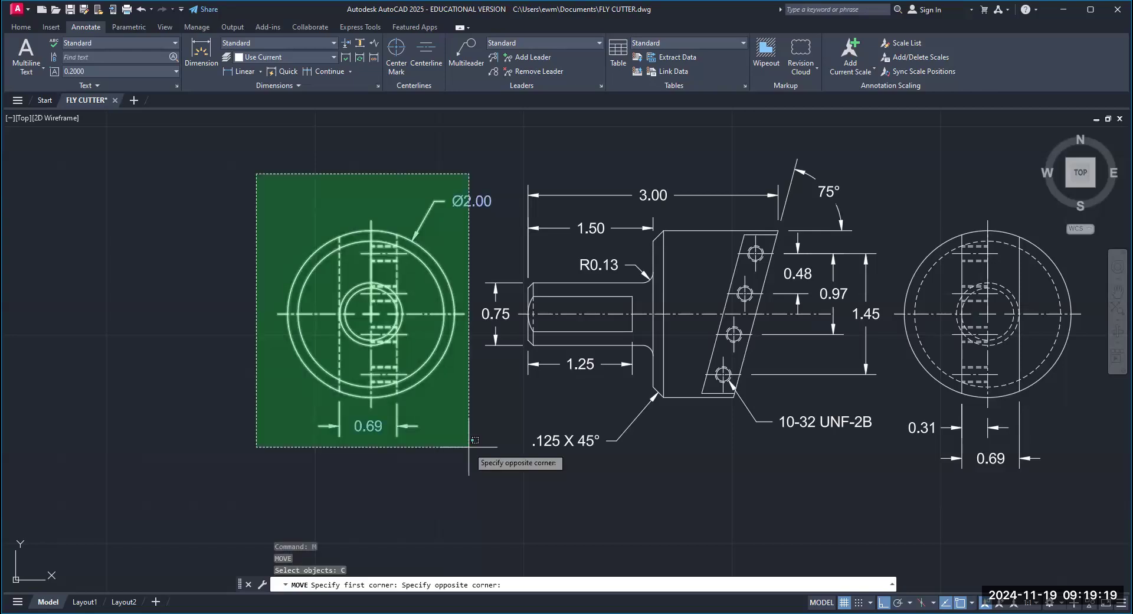
pyautogui.click(470, 446)
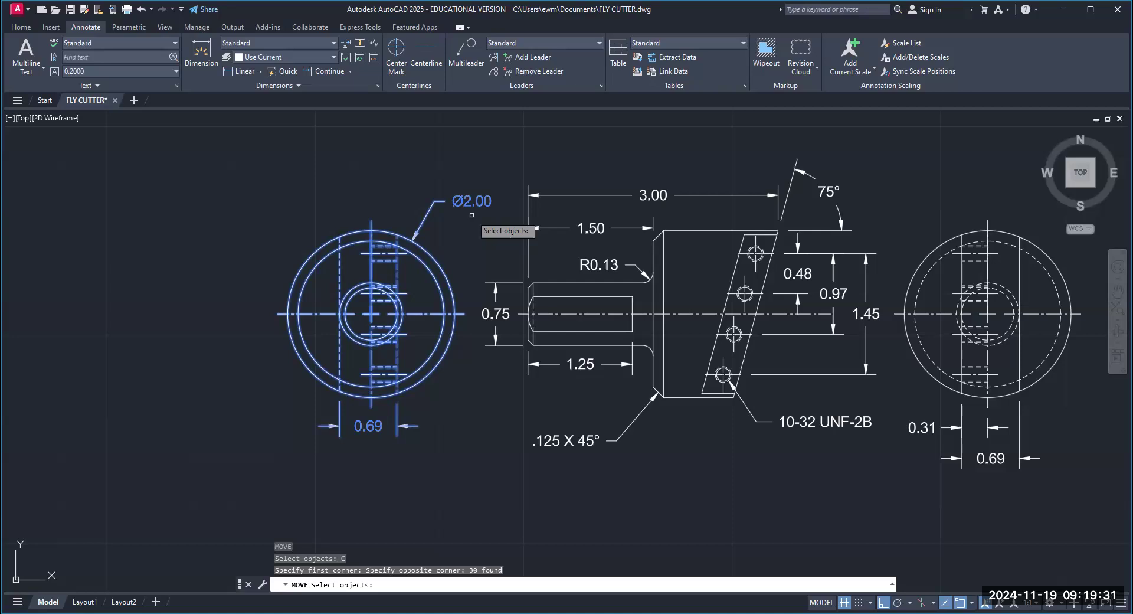
pyautogui.press('Return')
pyautogui.click(477, 394)
pyautogui.click(445, 397)
# Draw a leader from the shank's lower-left chamfer, about 0.61 units at 229°, with Ortho off for the slanted segment
pyautogui.scroll(-2, 446, 387)
pyautogui.moveTo(446, 381)
pyautogui.mouseDown(button='middle')
pyautogui.moveTo(377, 334)
pyautogui.moveTo(364, 339)
pyautogui.mouseUp(button='middle')
pyautogui.scroll(2, 364, 338)
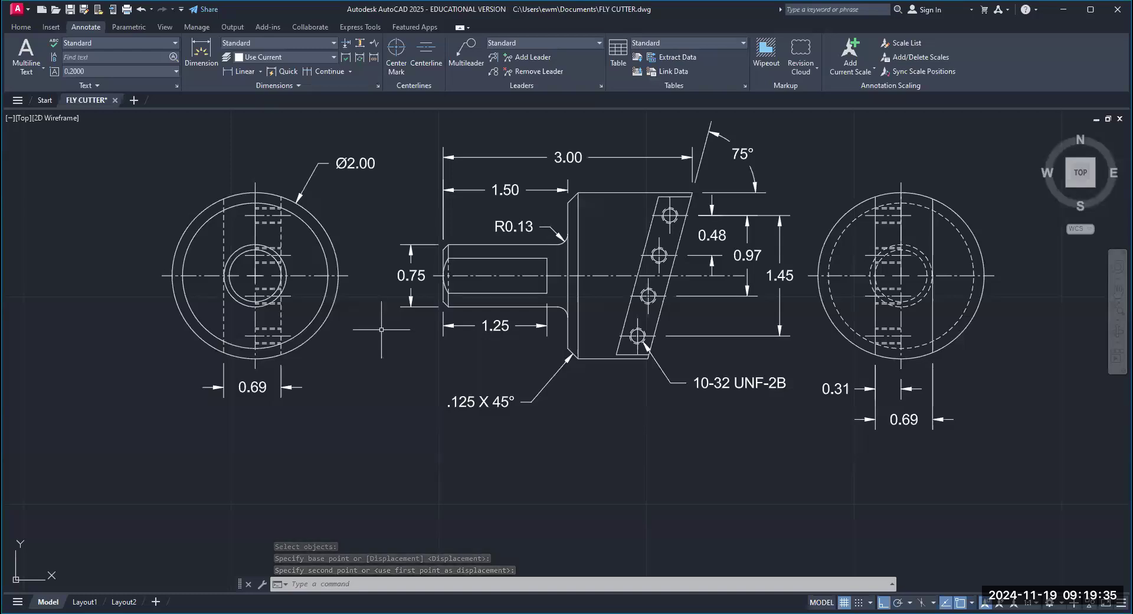
pyautogui.scroll(2, 389, 324)
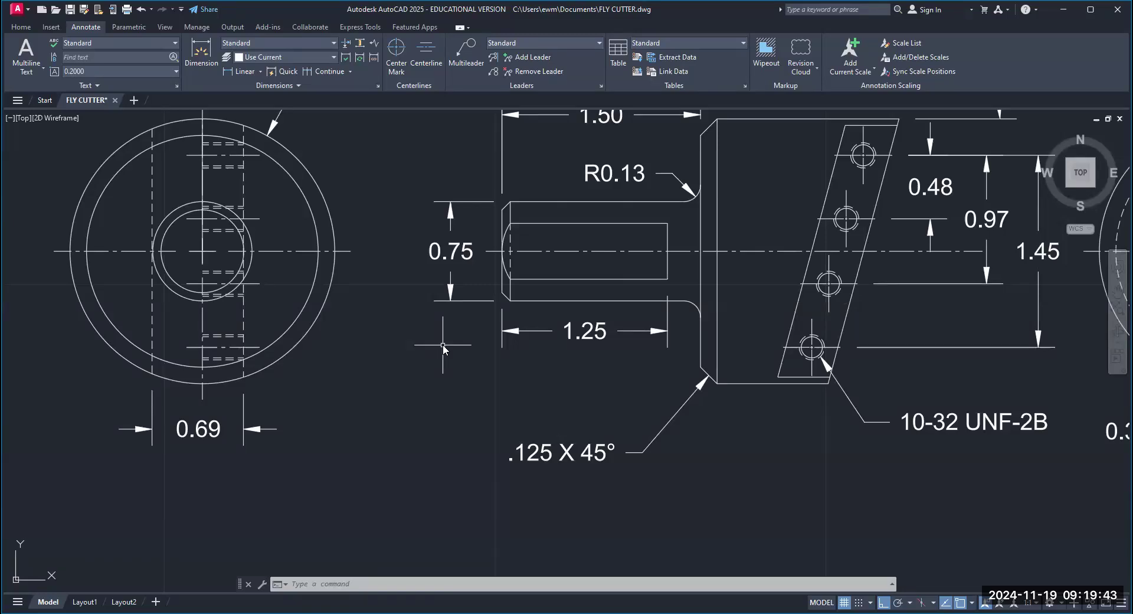
pyautogui.write('LEADER')
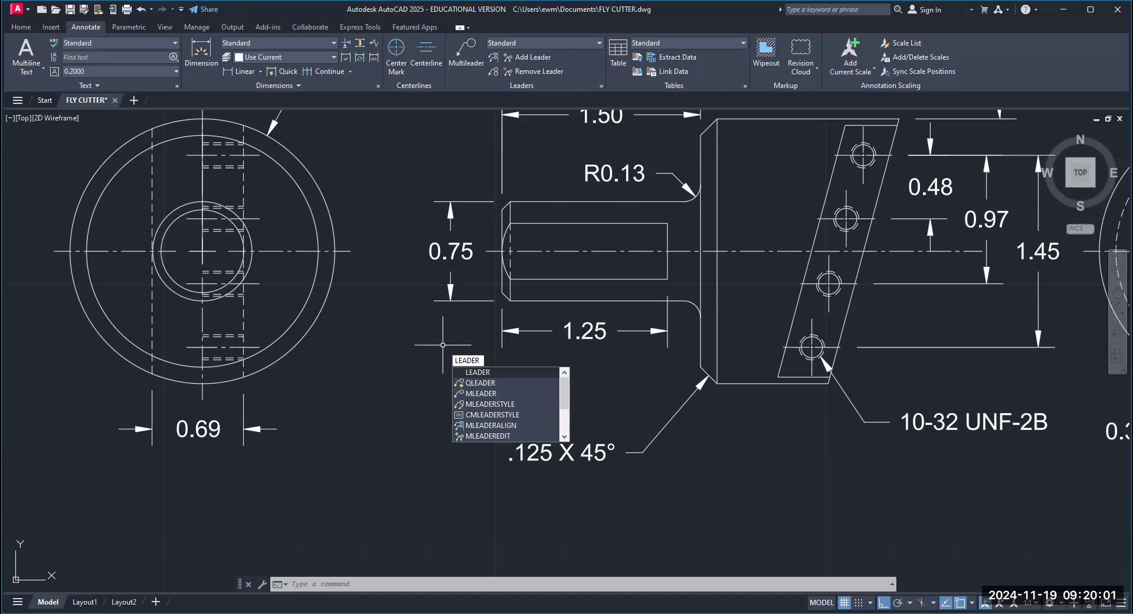
pyautogui.press('Return')
pyautogui.scroll(2, 600, 236)
pyautogui.click(506, 299)
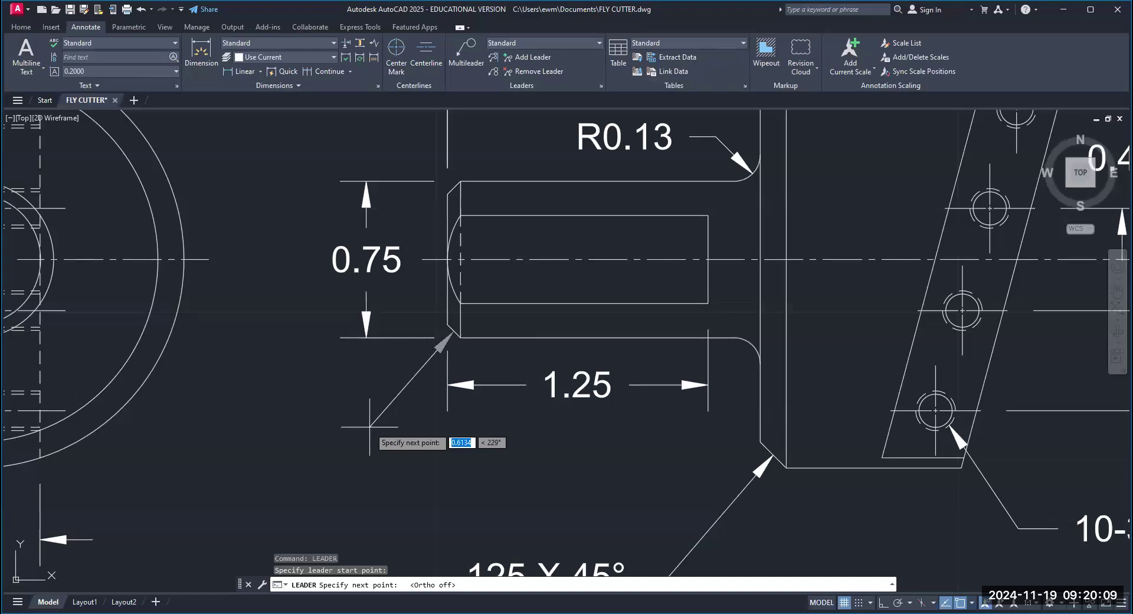
pyautogui.click(370, 425)
pyautogui.press('F8')
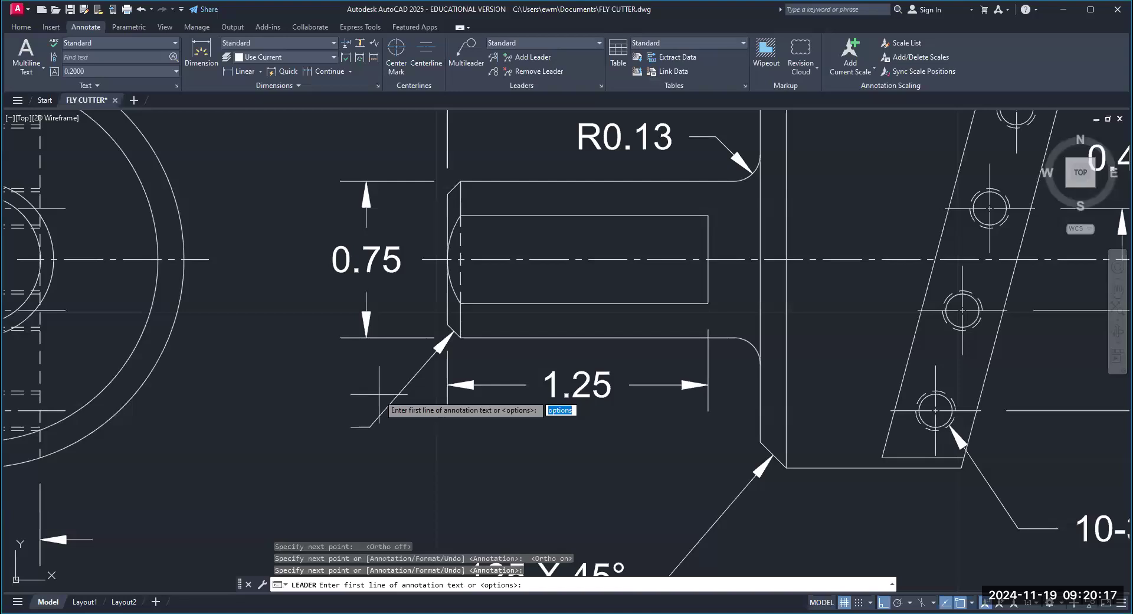
# Annotate the shank chamfer leader with the single-line note .06 X 45°, using the degree symbol code
pyautogui.write('.06 X')
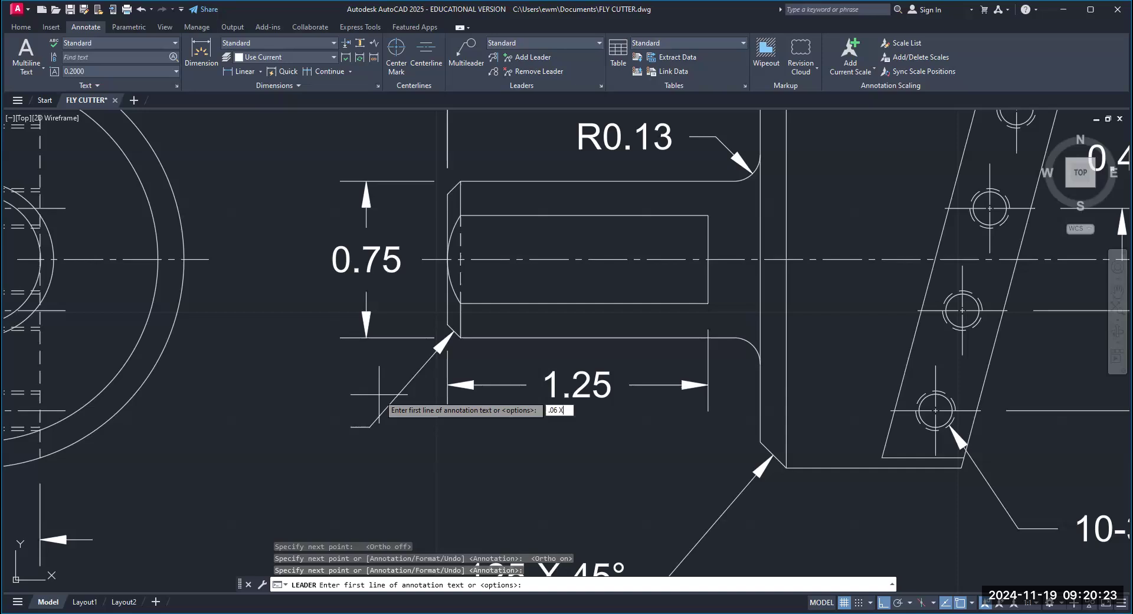
pyautogui.write(' 45%%D')
pyautogui.press('Return')
pyautogui.press('Return')
pyautogui.scroll(-4, 378, 394)
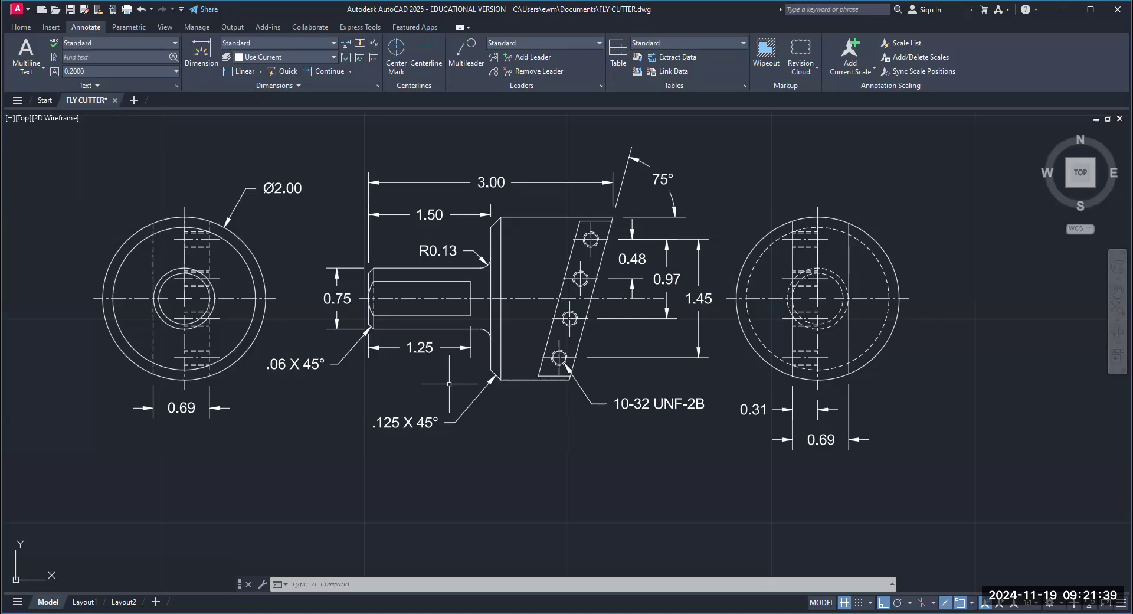
# Save the annotated fly cutter drawing
pyautogui.click(16, 14)
pyautogui.click(37, 131)
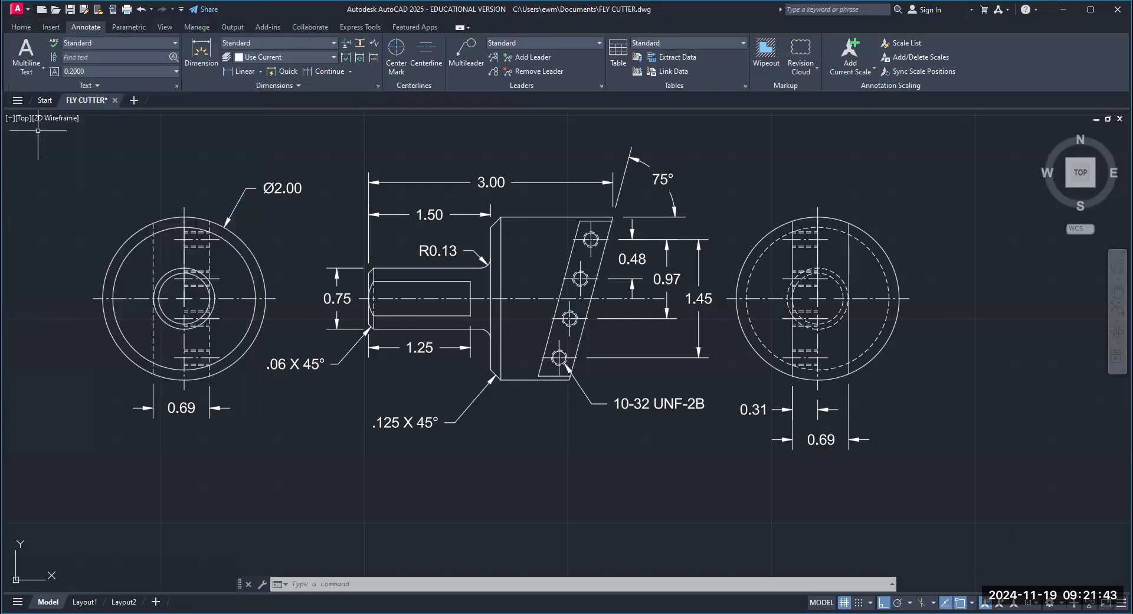